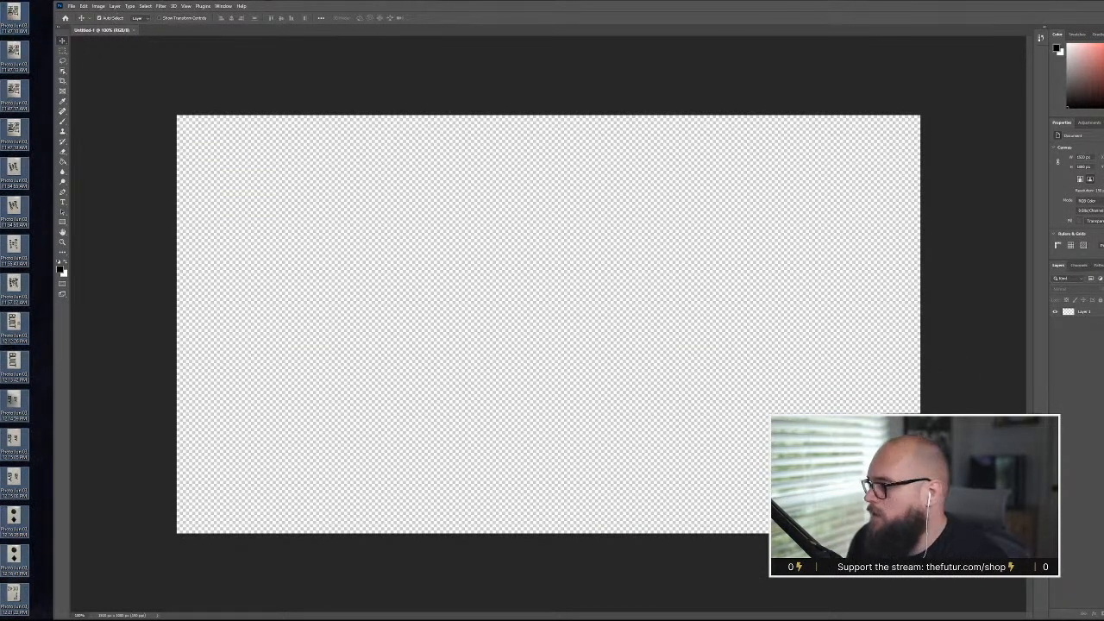
- Open the properties of the selected lettering photos on the desktop
left_click_drag(537, 167, 15, 19)
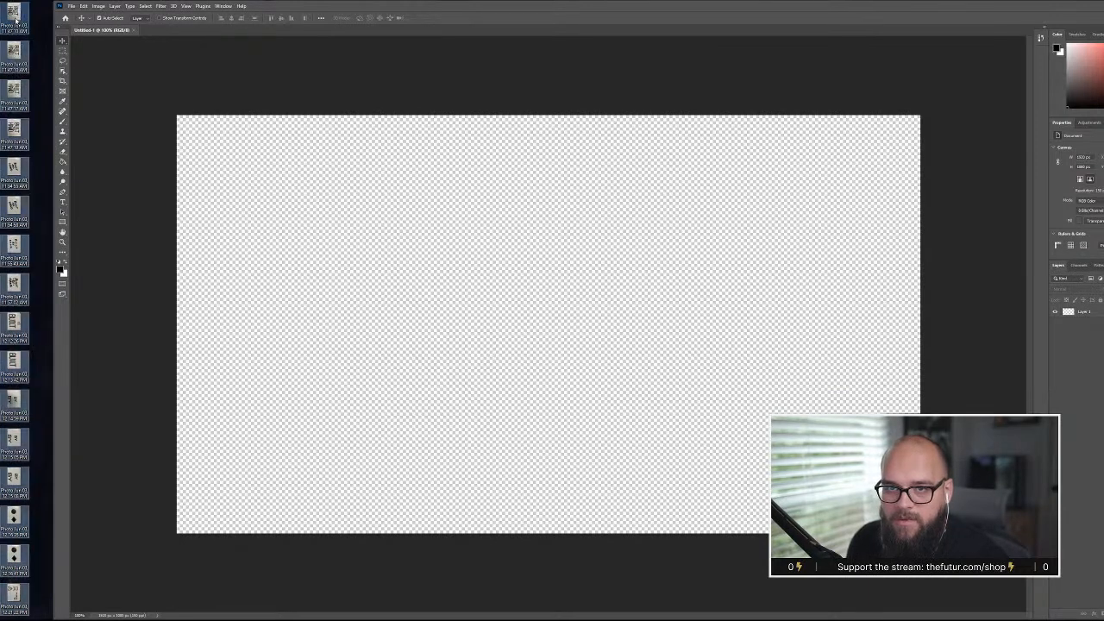
right_click(18, 24)
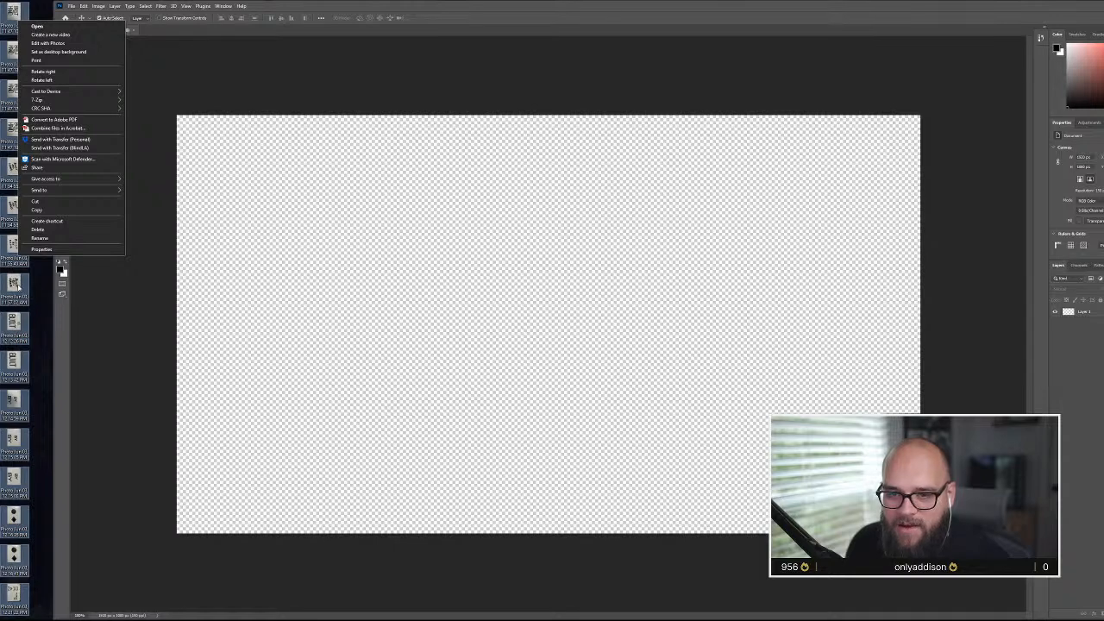
left_click(54, 251)
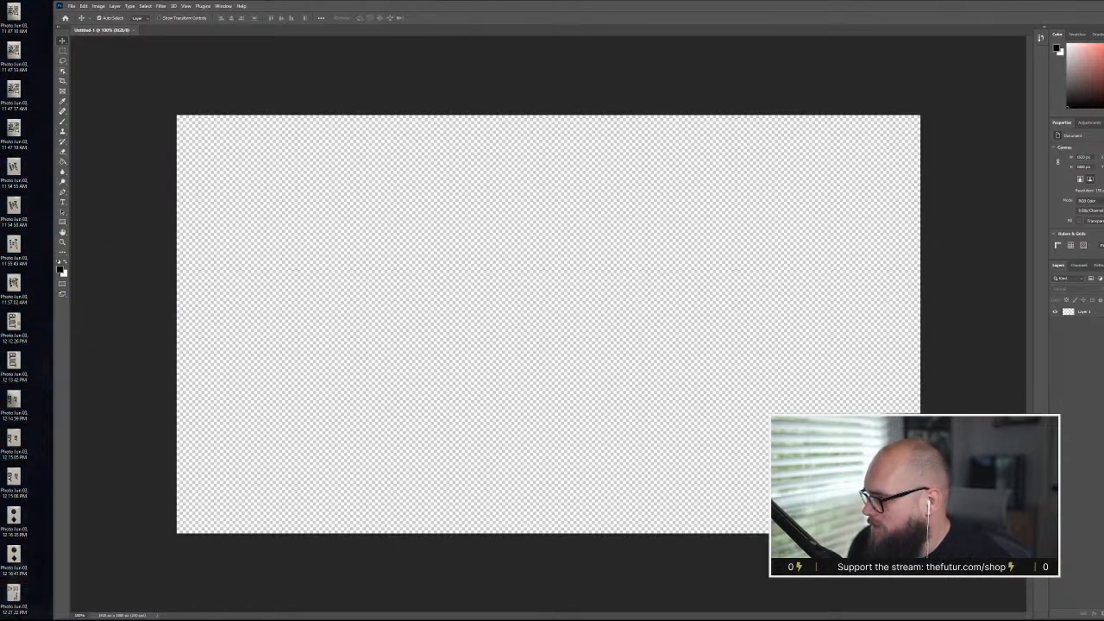
- Minimize the other open windows and reposition the Photoshop window so the photos on the desktop stay accessible
key("super+Down")
key("alt+Tab")
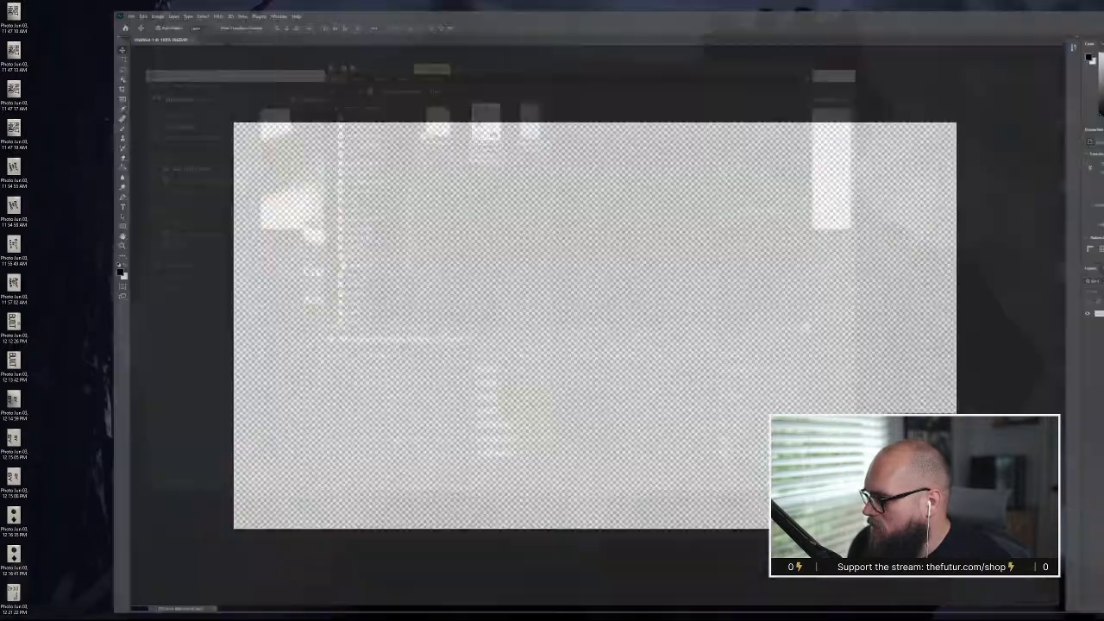
left_click_drag(422, 7, 408, 103)
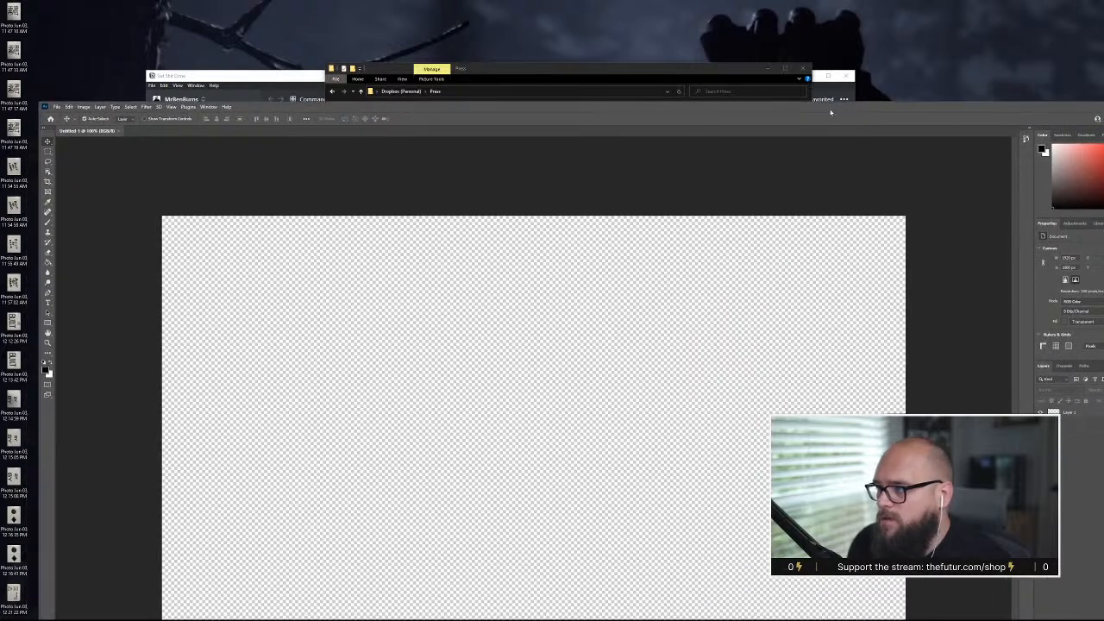
left_click(828, 76)
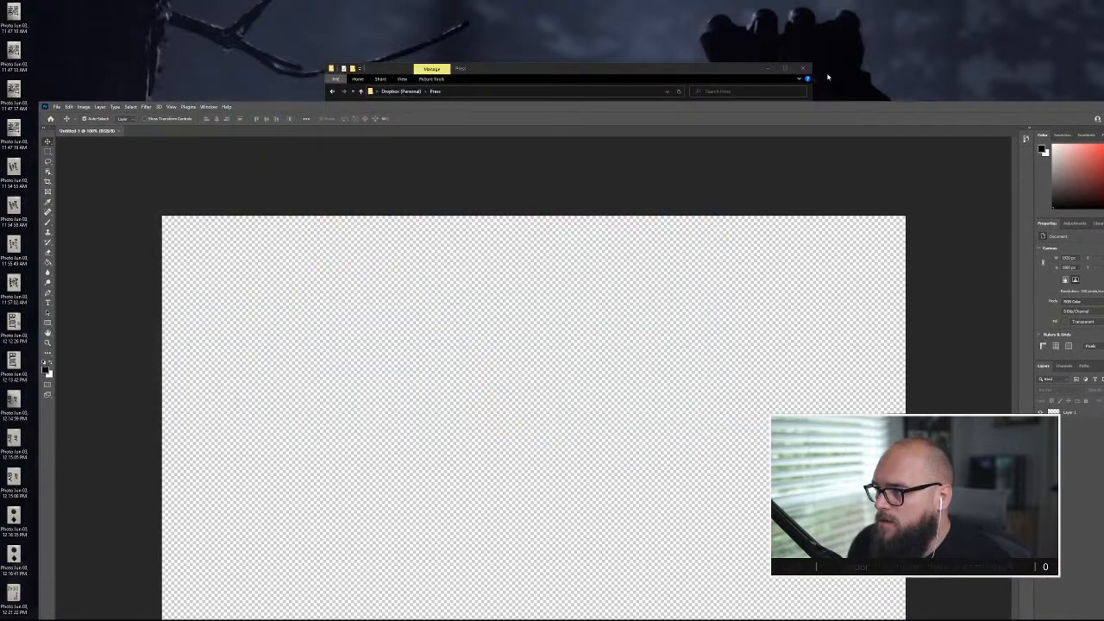
left_click(769, 67)
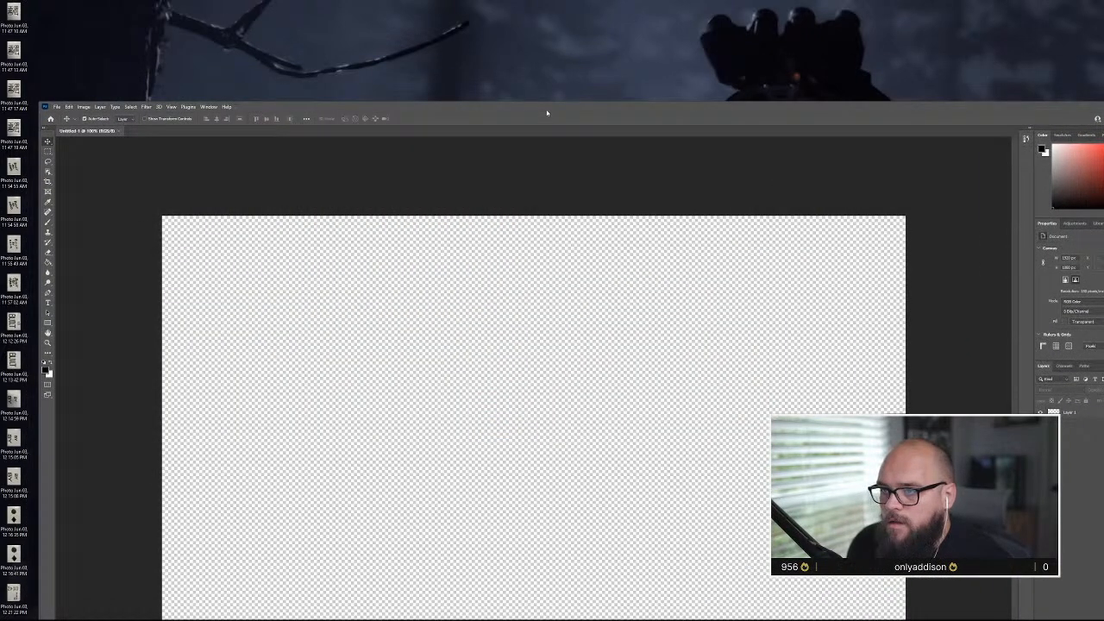
double_click(546, 113)
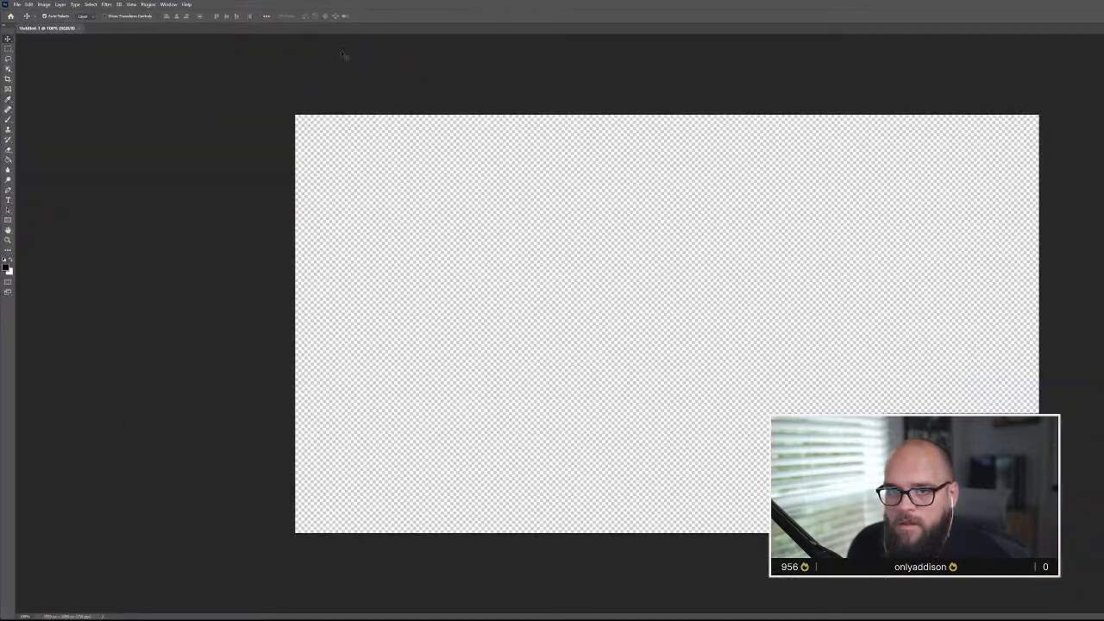
double_click(370, 6)
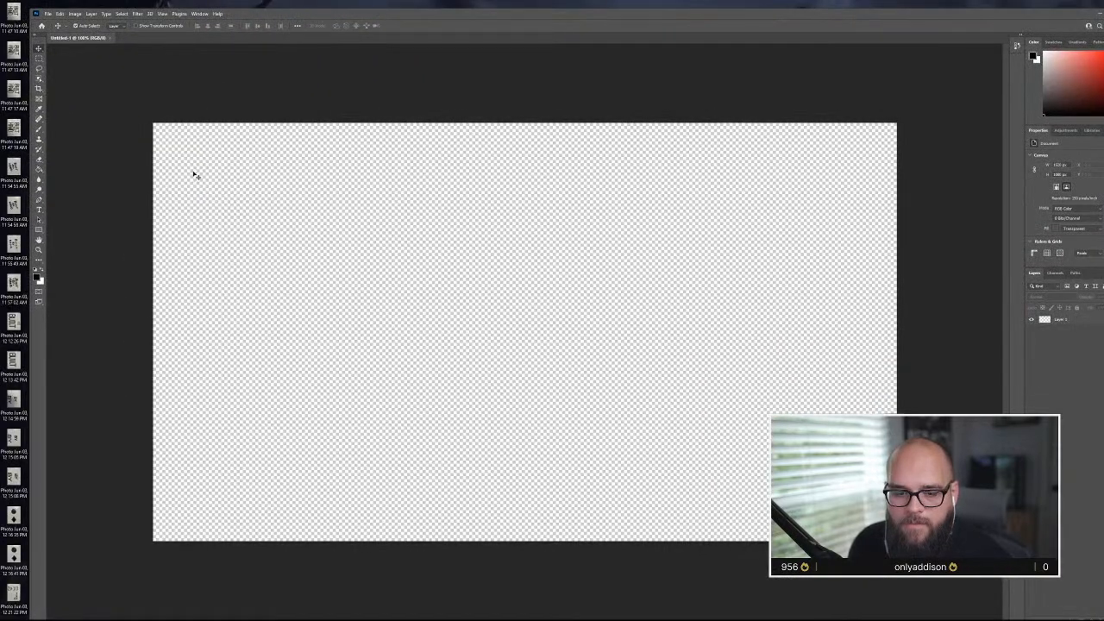
- Select all the lettering photos on the desktop and place them in the blank document as separate layers
left_click_drag(28, 3, 17, 615)
left_click_drag(19, 490, 308, 438)
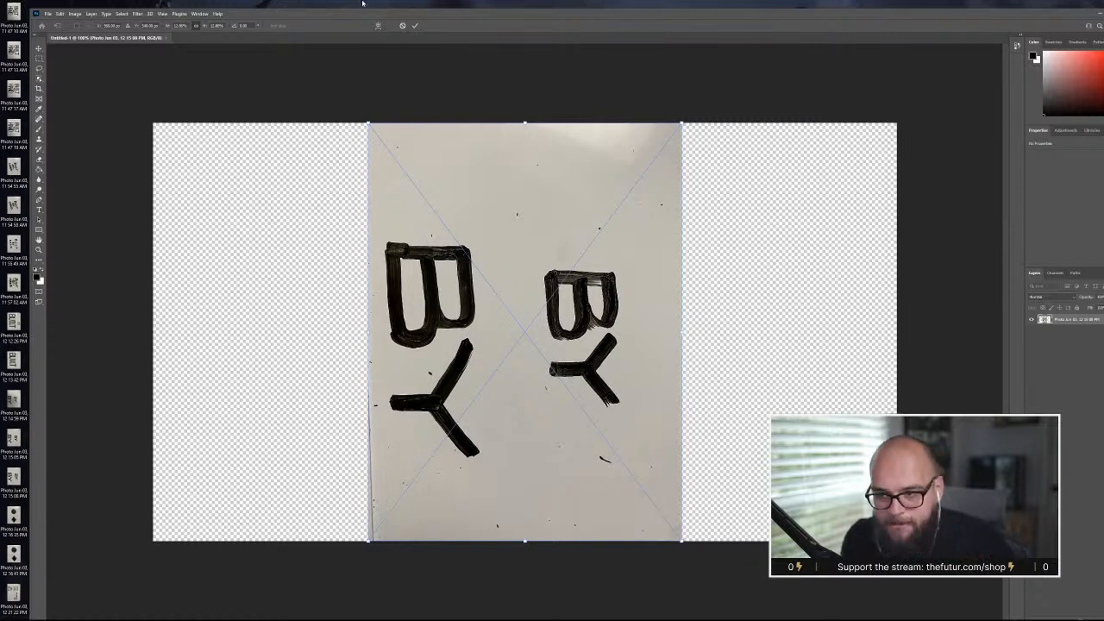
key("Return")
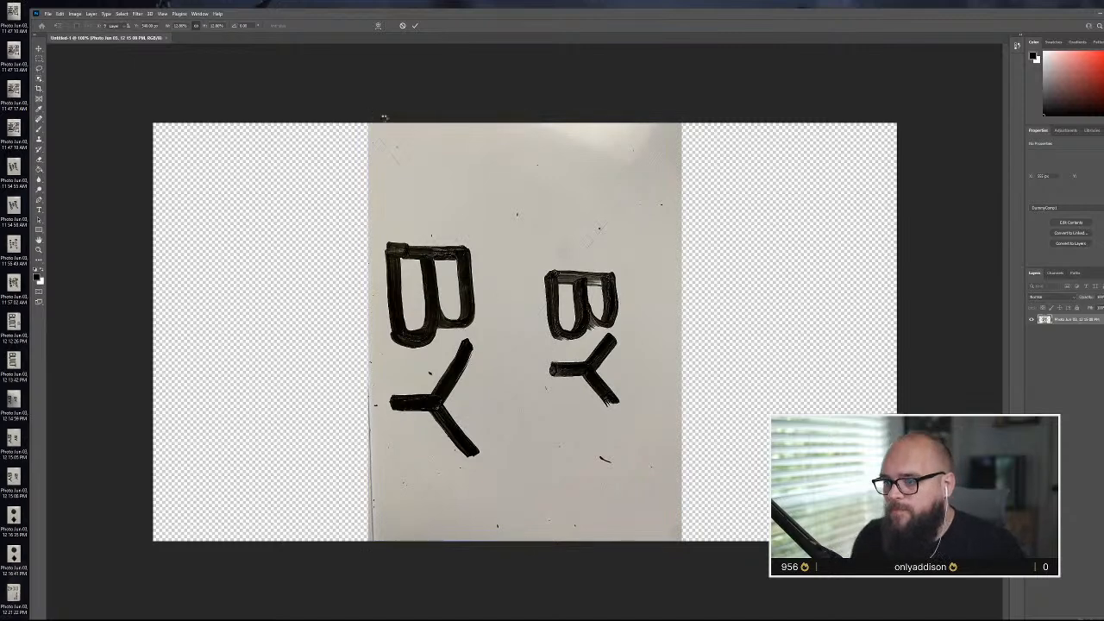
key("Return")
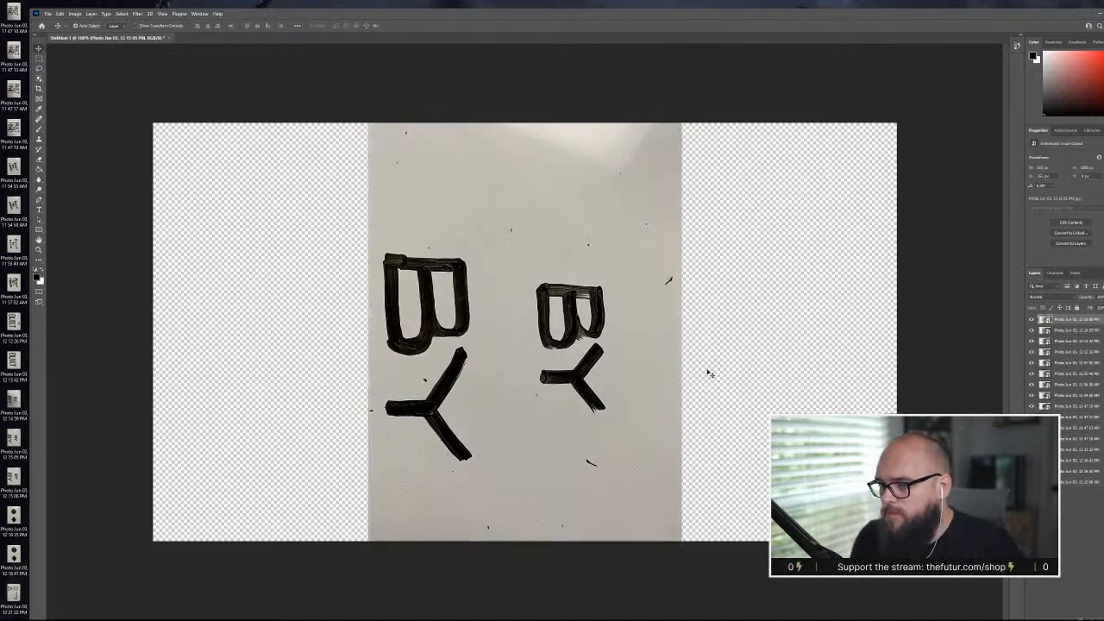
- Review the placed photos by hiding the top five layers one by one, and show them again
left_click(1031, 320)
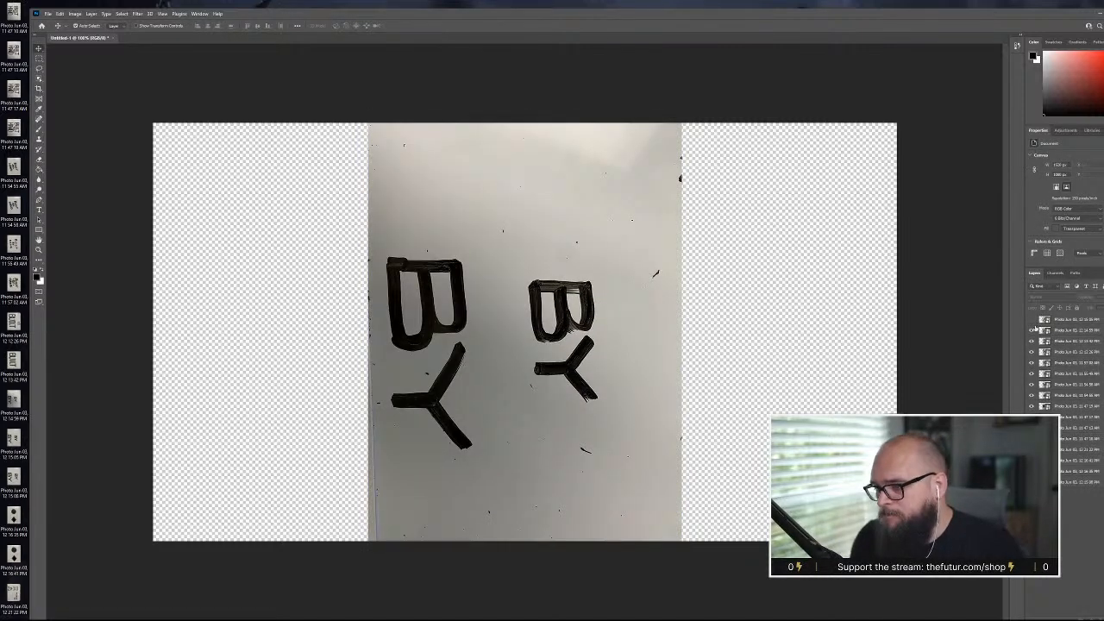
left_click(1031, 331)
left_click(1032, 342)
left_click(1032, 352)
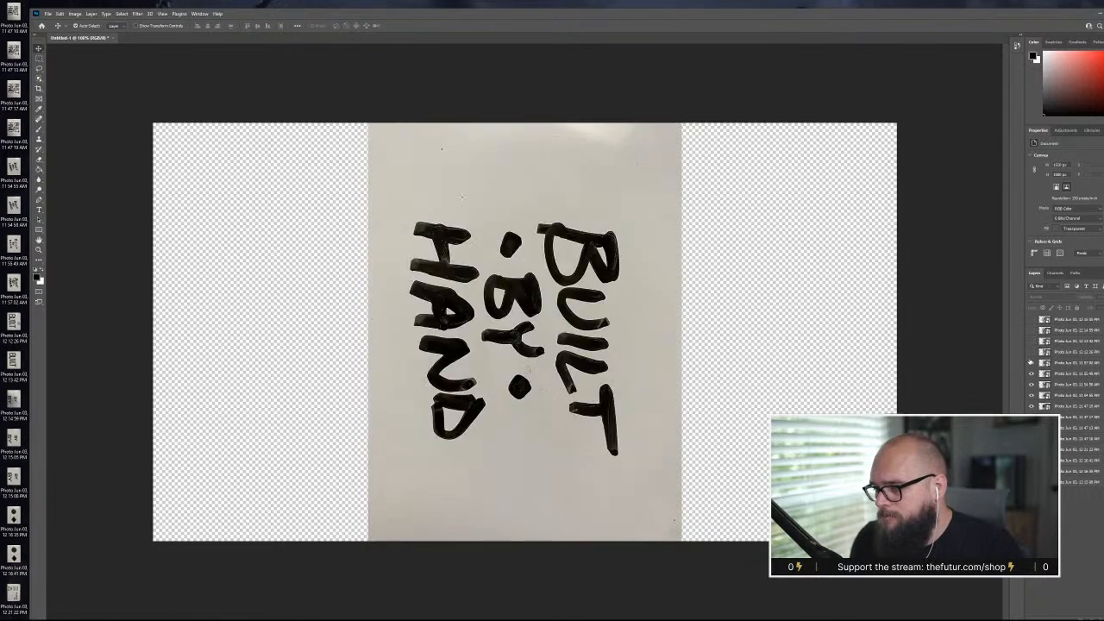
left_click(1031, 363)
left_click_drag(1031, 320, 1031, 363)
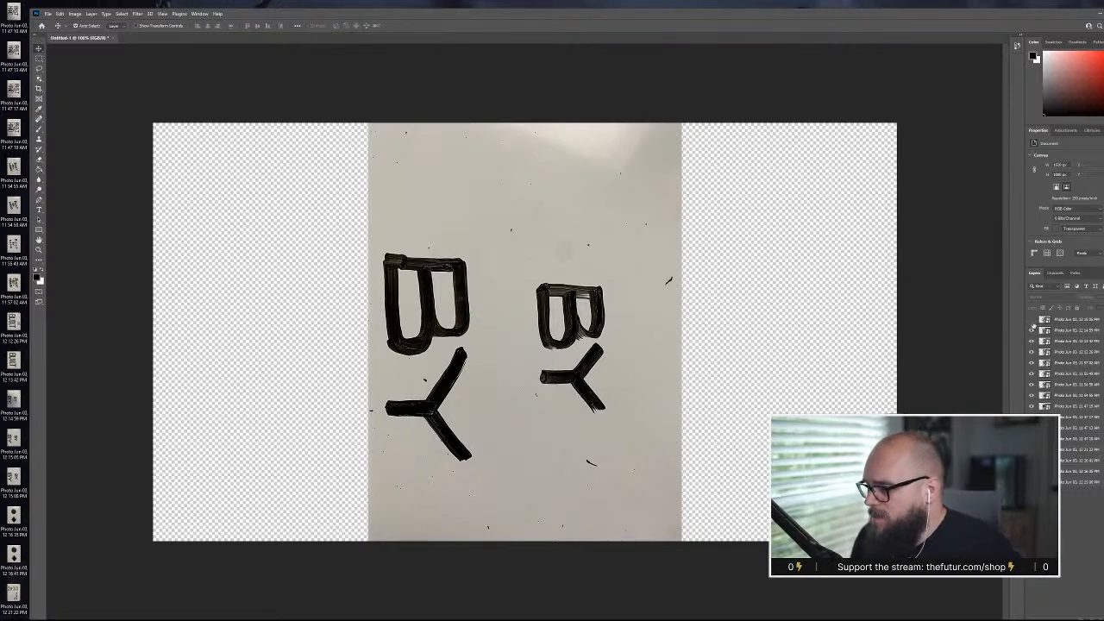
- Delete the near-duplicate BY photo layer directly below the top layer, "Photo Jun 03, 12 14 59 PM"
left_click(1032, 330)
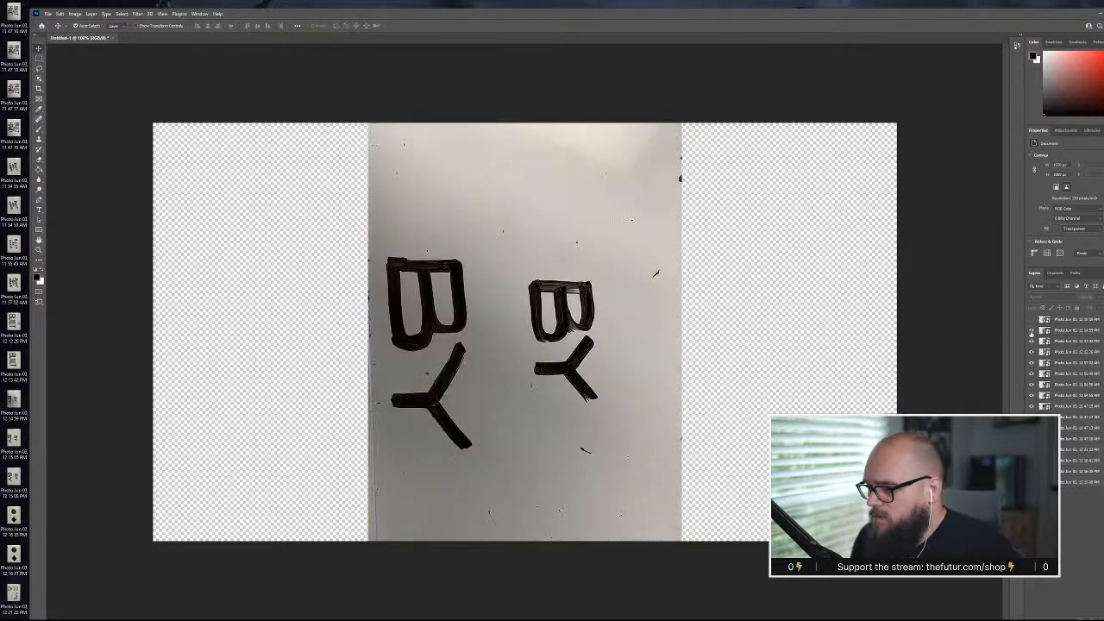
left_click(1082, 330)
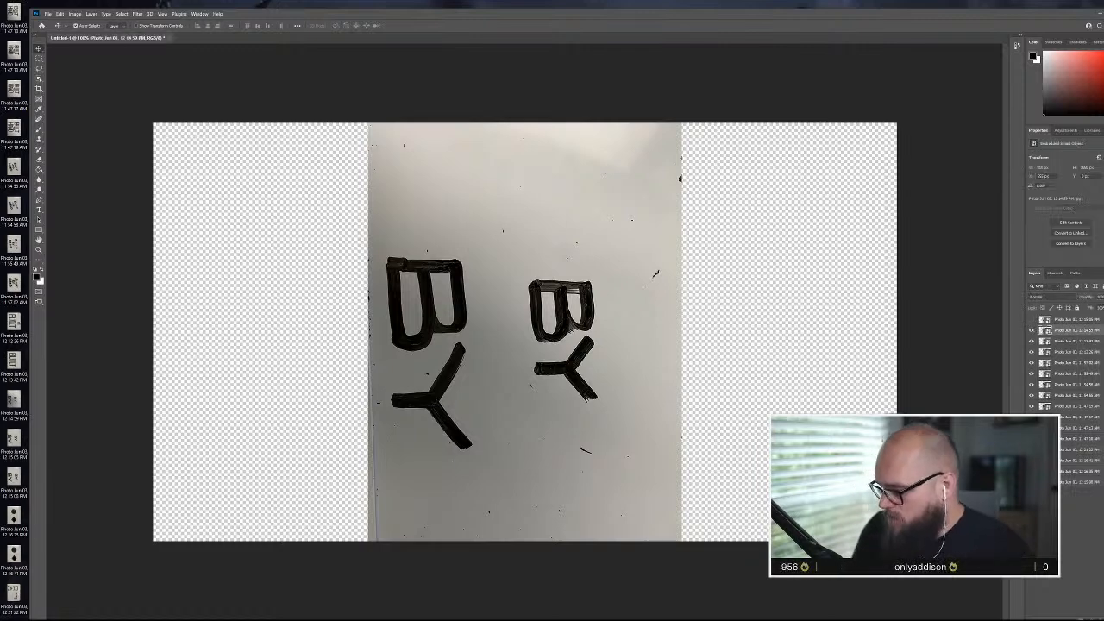
key("Delete")
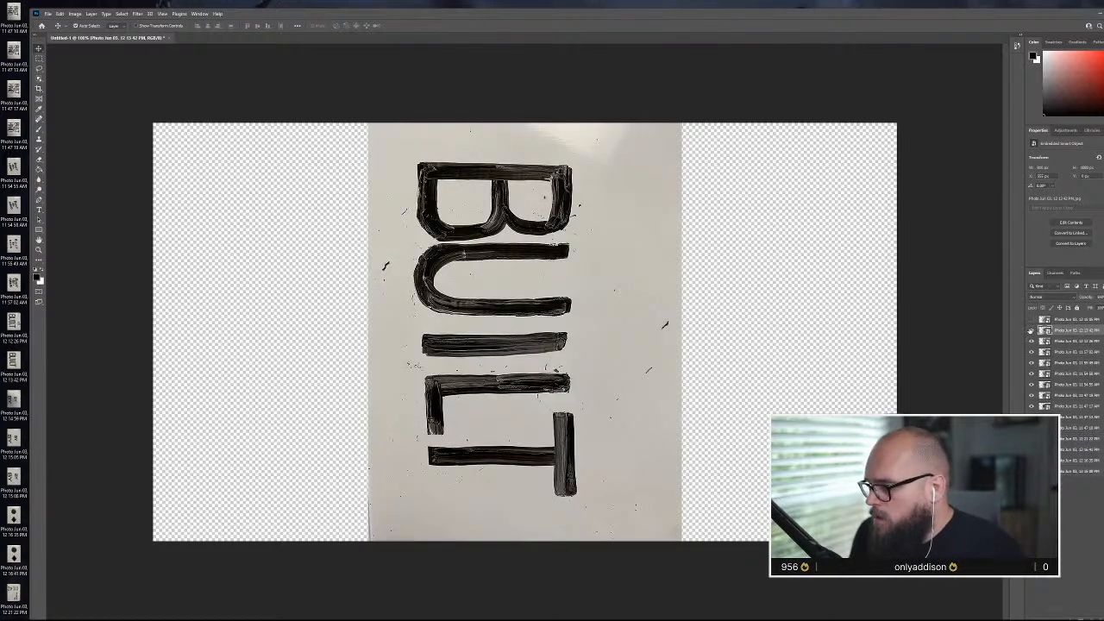
- Toggle the visibility of the upper layers to examine the BUILT photo with the BY photo hidden
left_click(1032, 331)
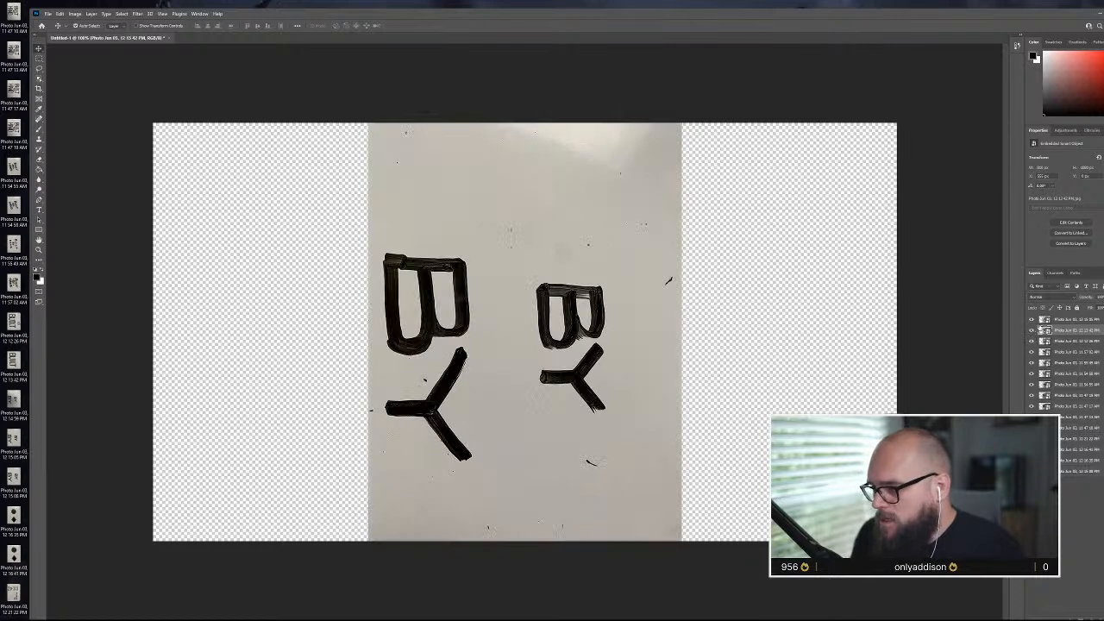
left_click(1033, 331)
left_click(1032, 333)
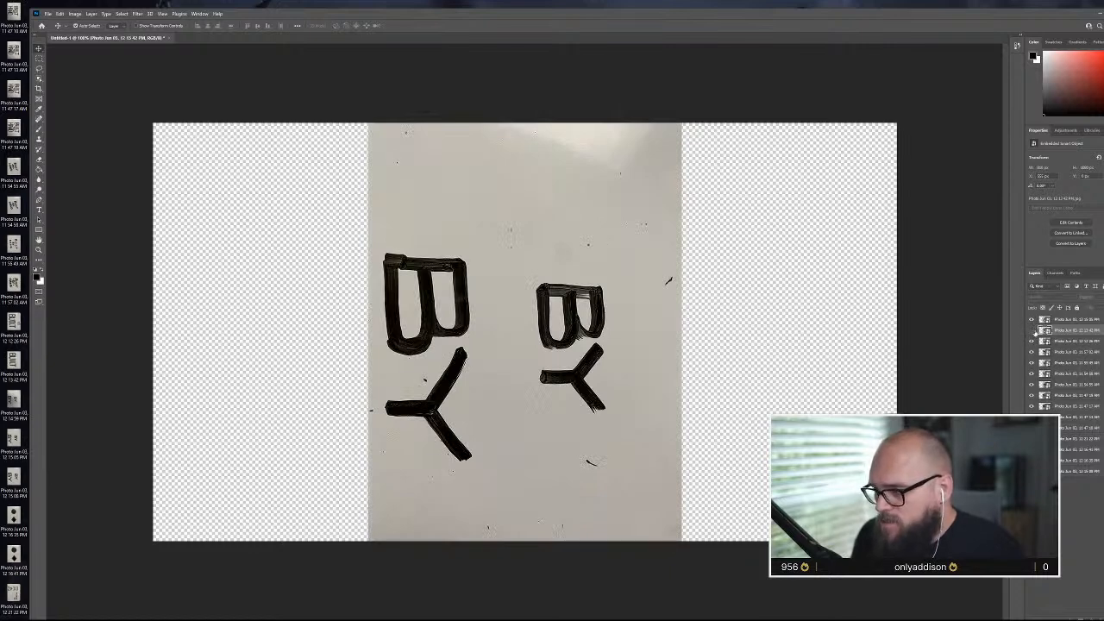
left_click(1032, 331)
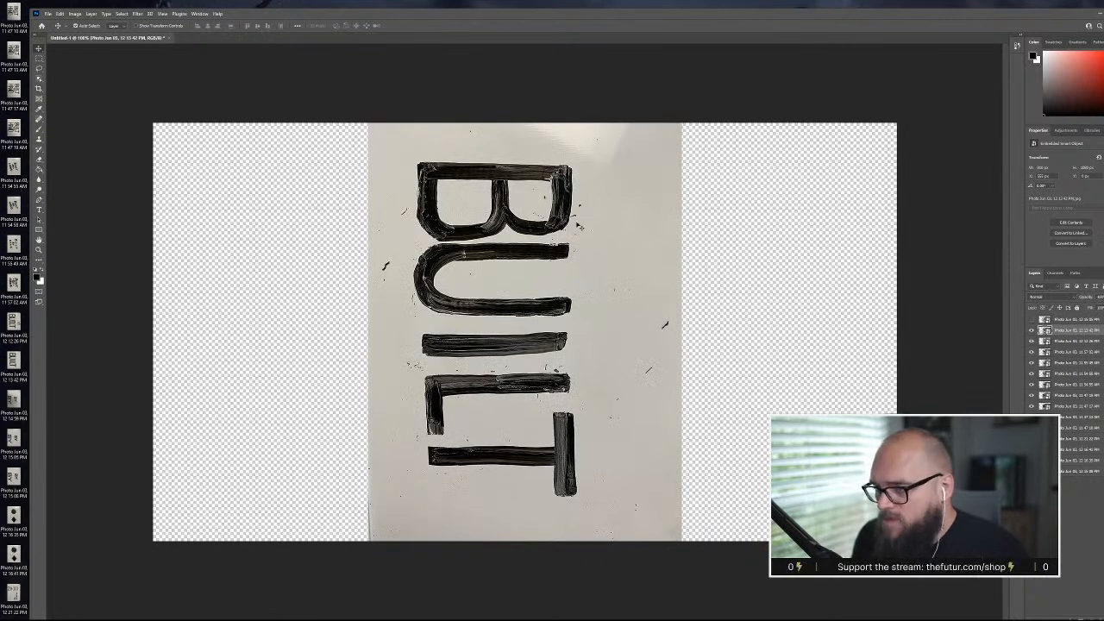
key("ctrl+plus")
key("ctrl+minus")
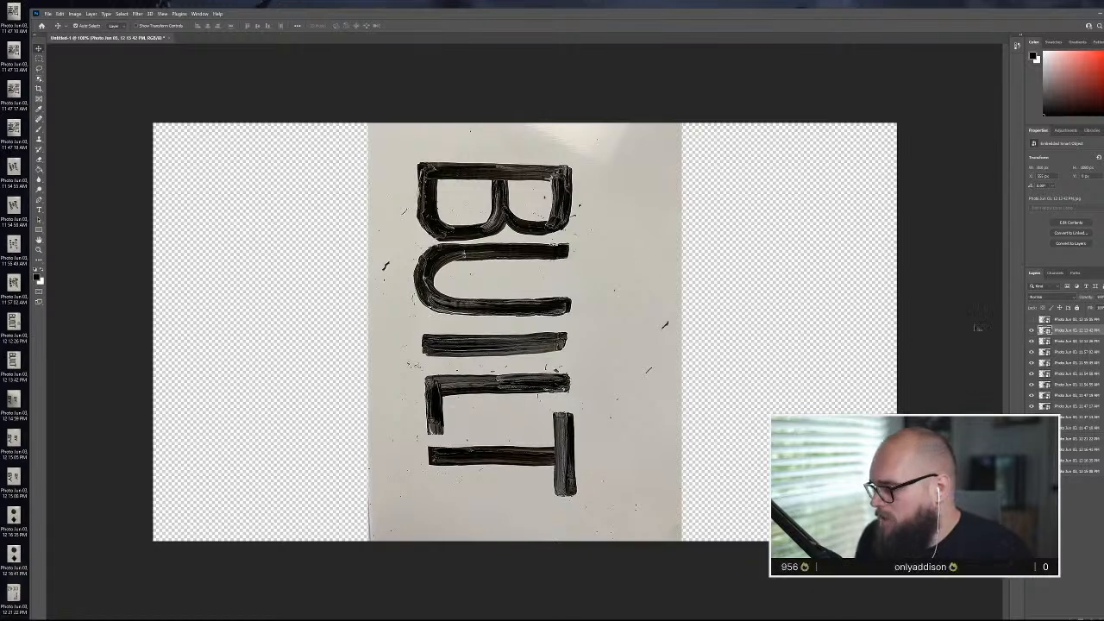
- Hide the two large BUILT photo layers and the BUILT BY HAND photo with round dots beside BY
left_click(1032, 330)
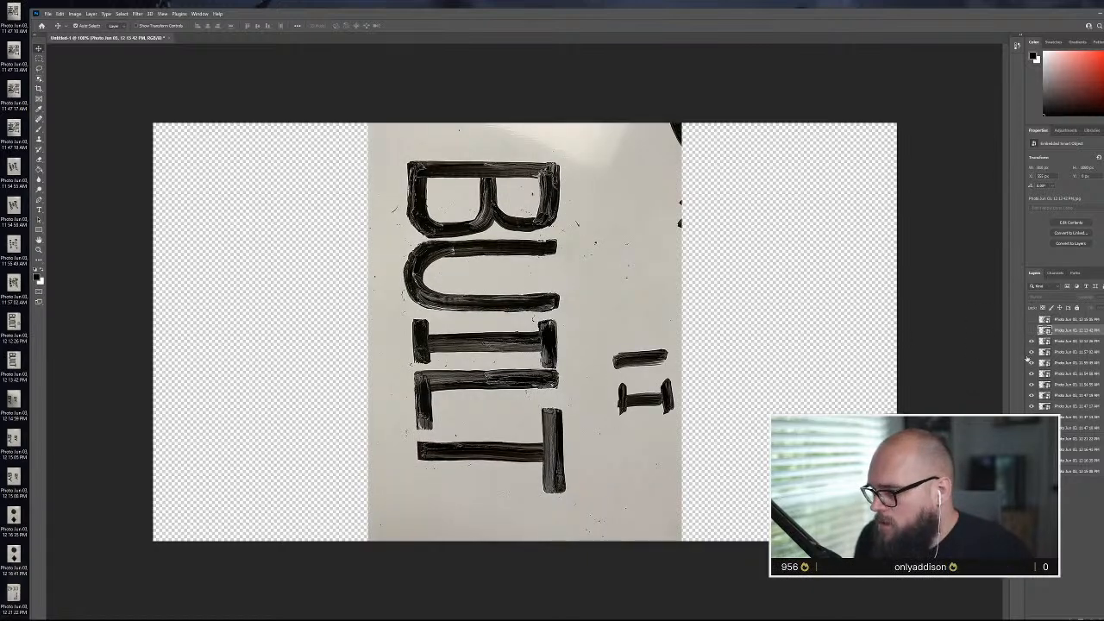
left_click(1031, 342)
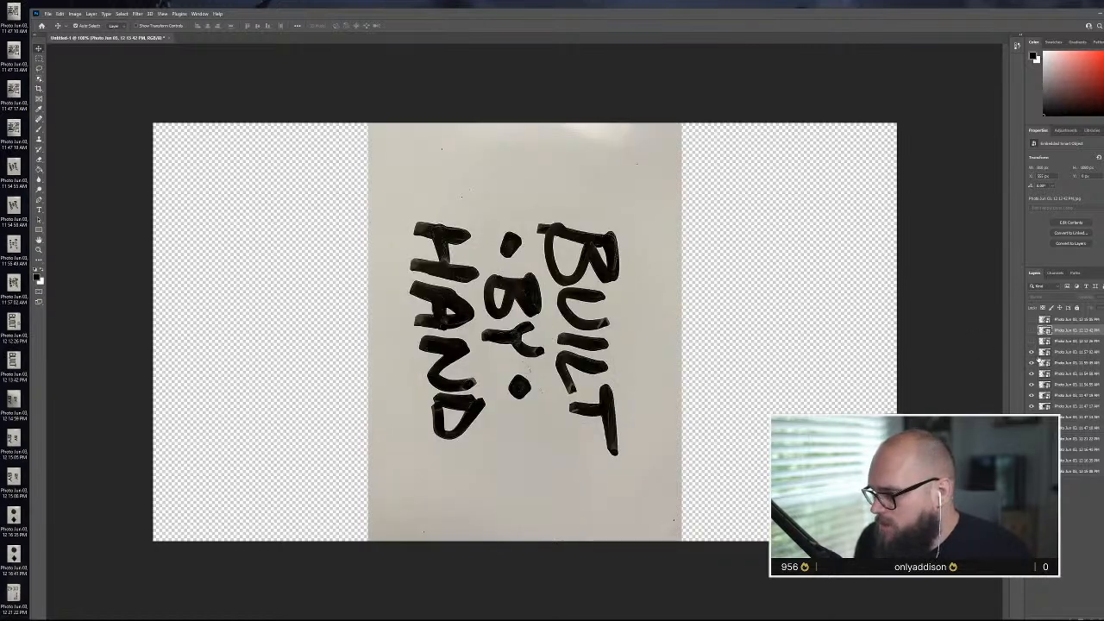
left_click(1031, 353)
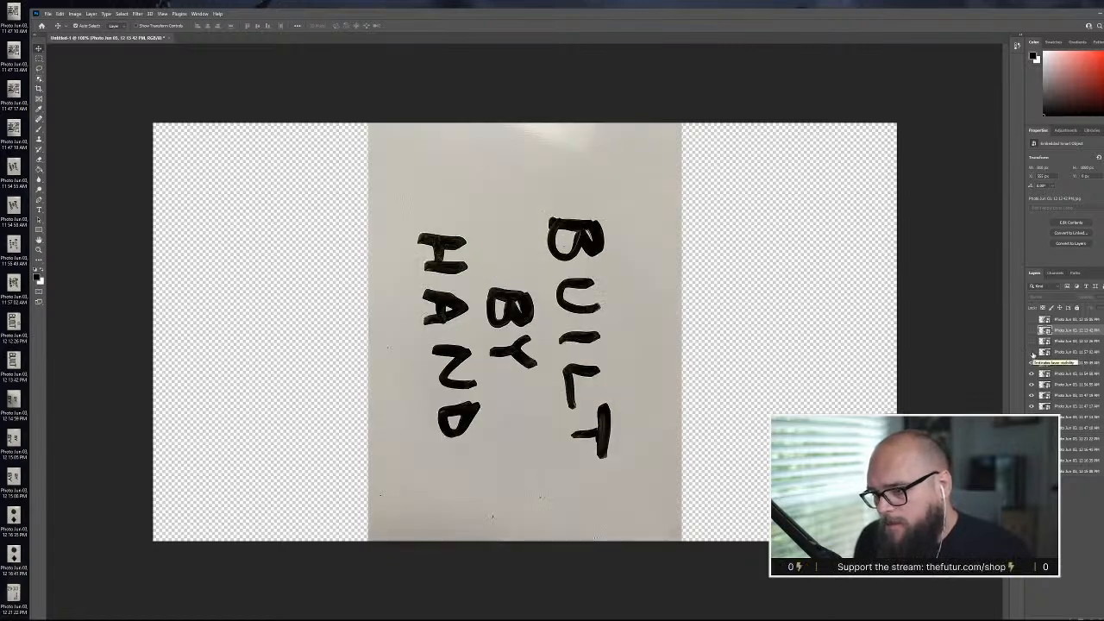
- Delete the photo layer showing BUILT BY HAND in widely spaced letters without dots or dashes
left_click(1060, 354)
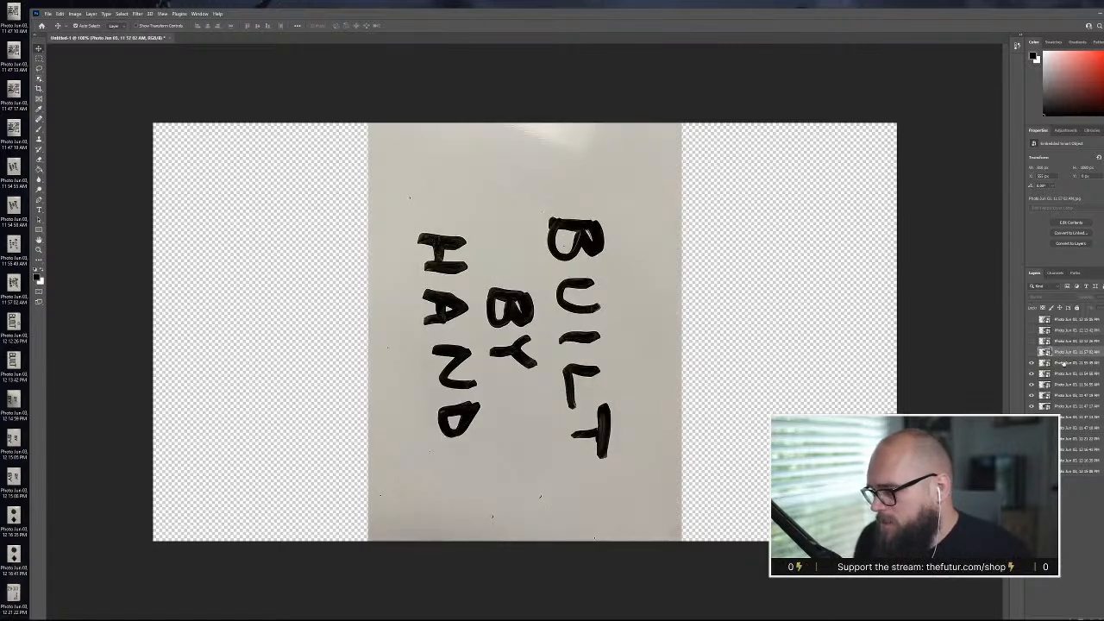
left_click(1071, 365)
key("Delete")
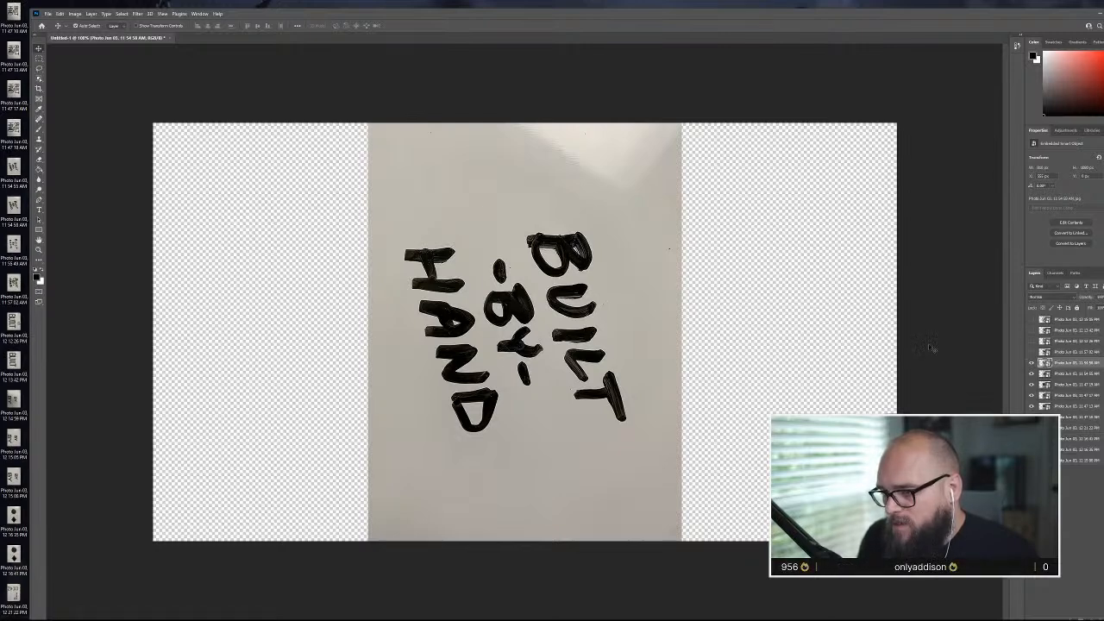
- Compare the two similar BUILT -BY- HAND photos by toggling the upper one's visibility, and delete the upper layer
left_click(1032, 363)
left_click(1032, 373)
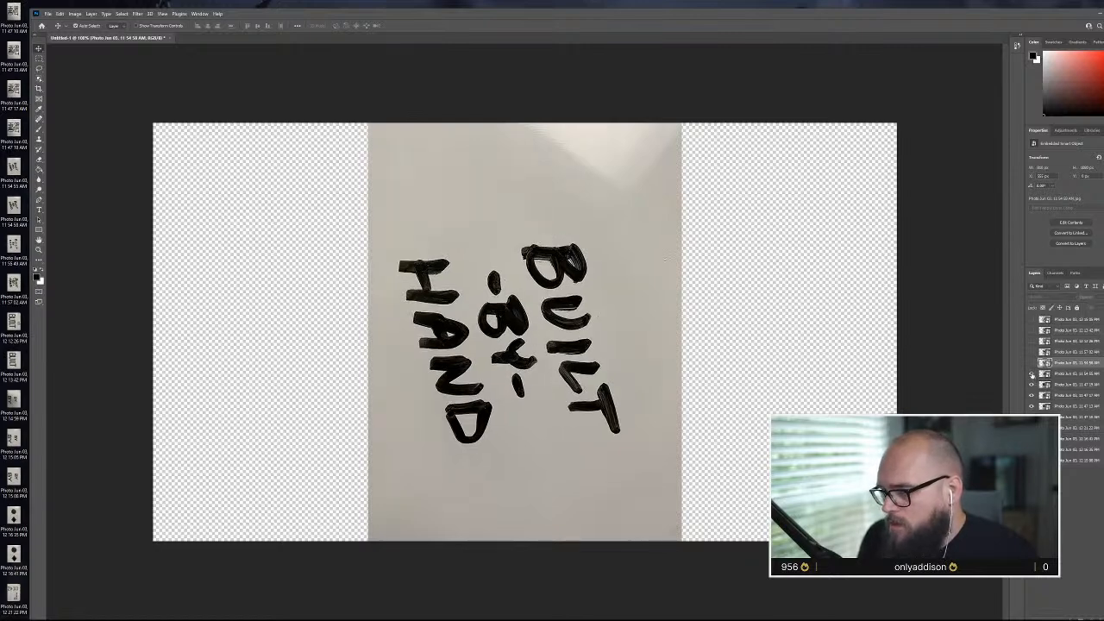
left_click(1032, 362)
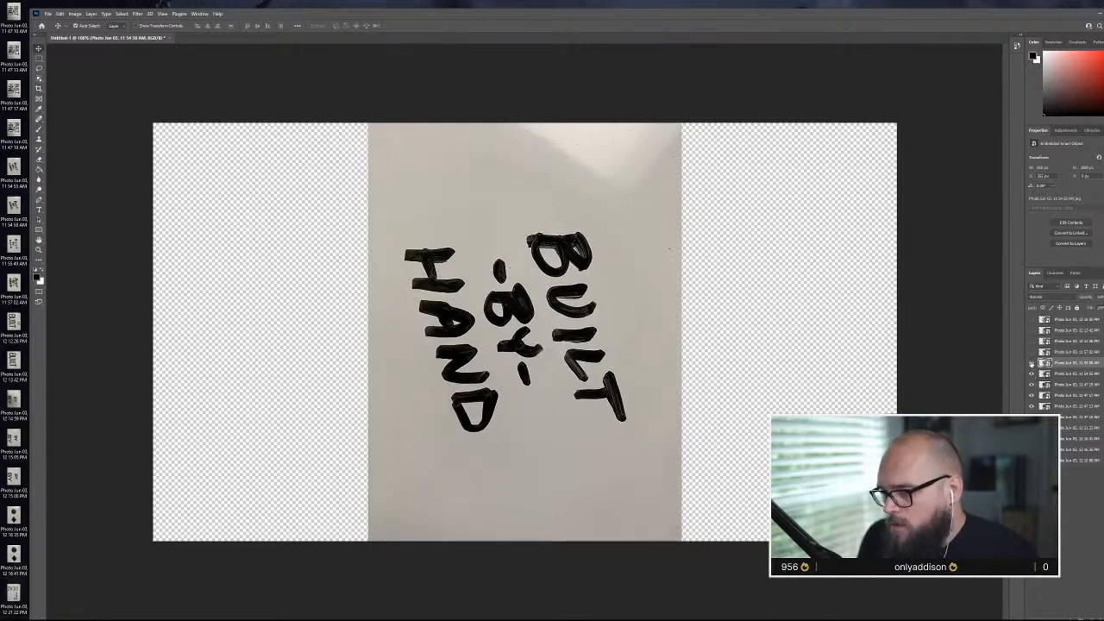
left_click(1032, 363)
left_click(1031, 364)
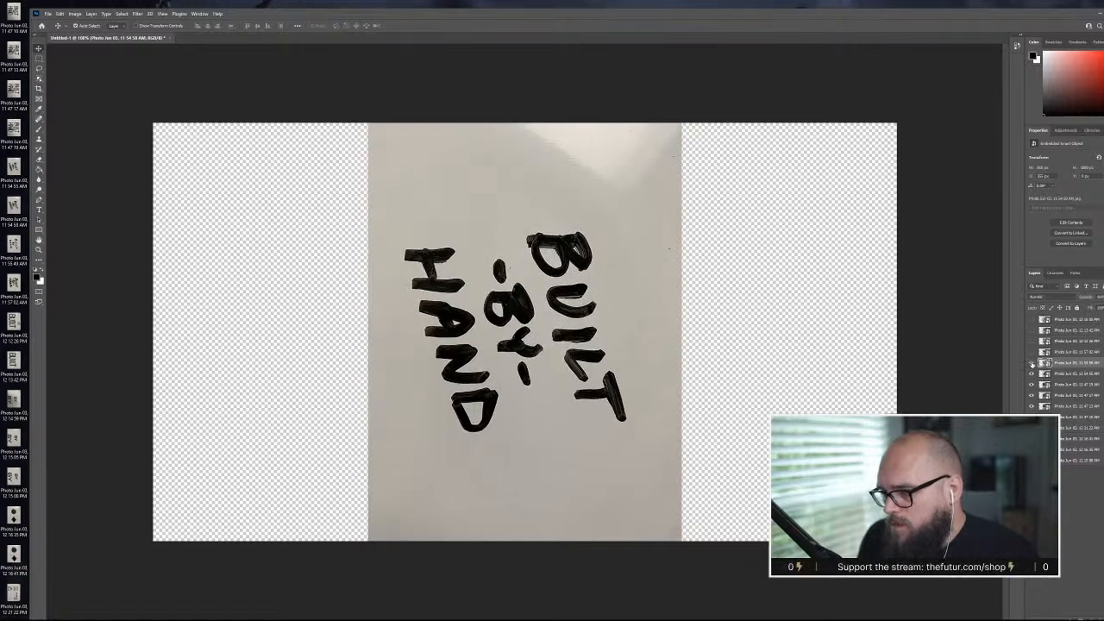
left_click(1032, 363)
left_click(1032, 363)
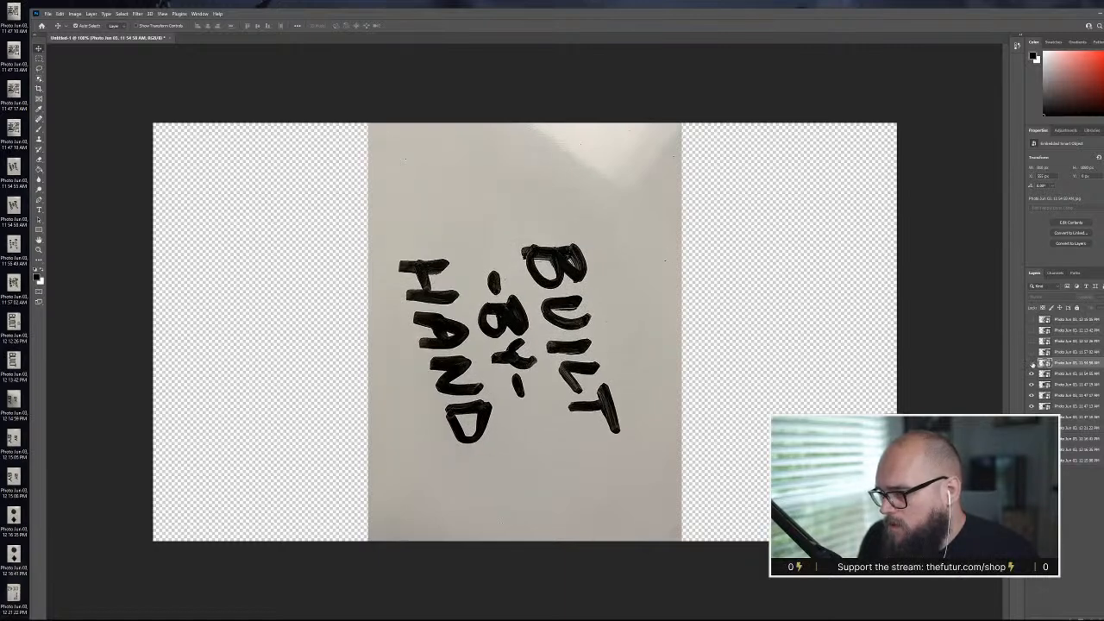
key("Delete")
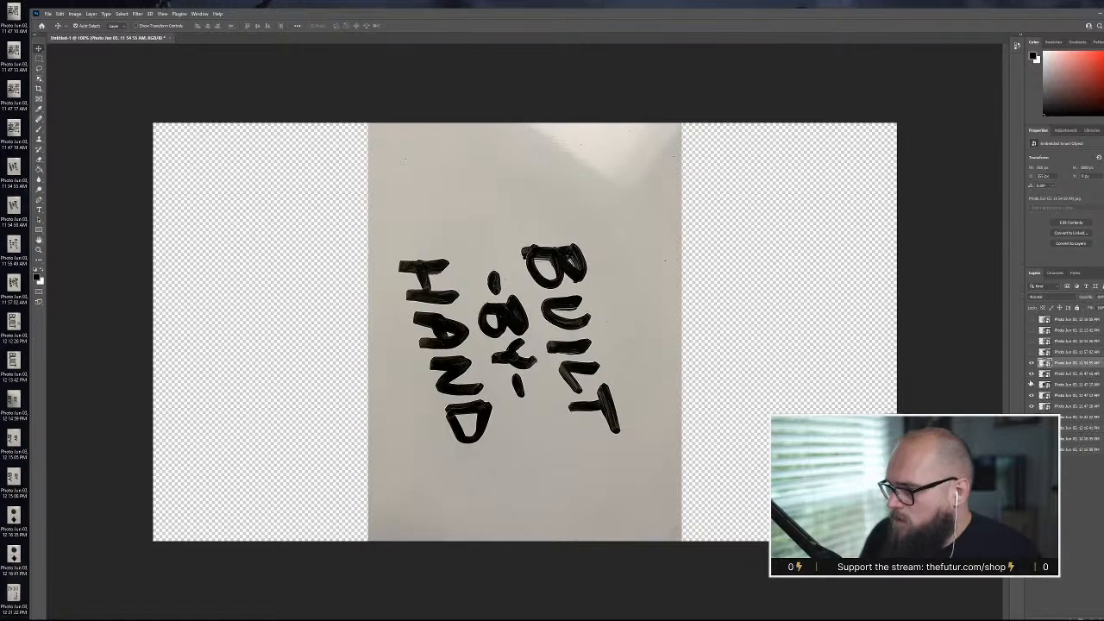
- Hide the BUILT -BY- HAND photo and examine the oval-BY photos beneath it by hiding them one at a time
left_click(1032, 363)
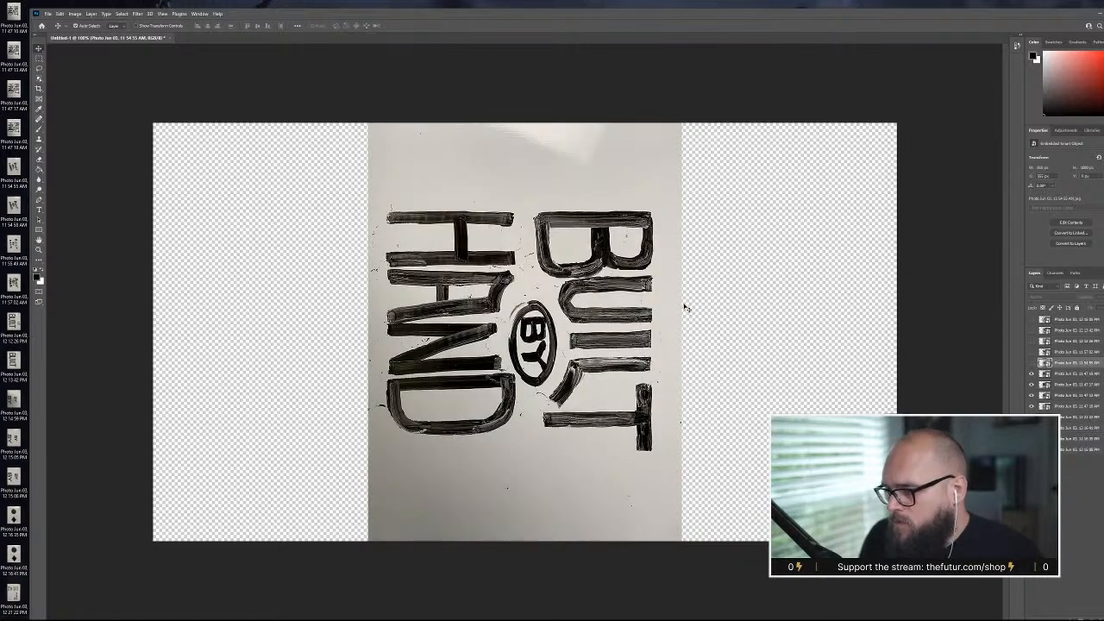
left_click(1032, 374)
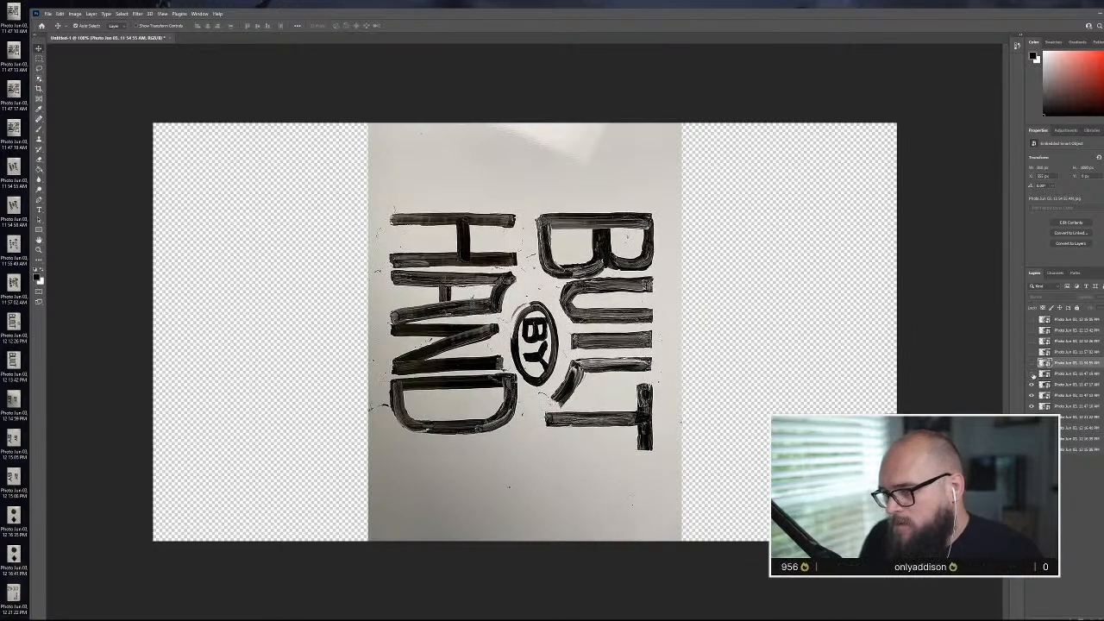
left_click(1031, 384)
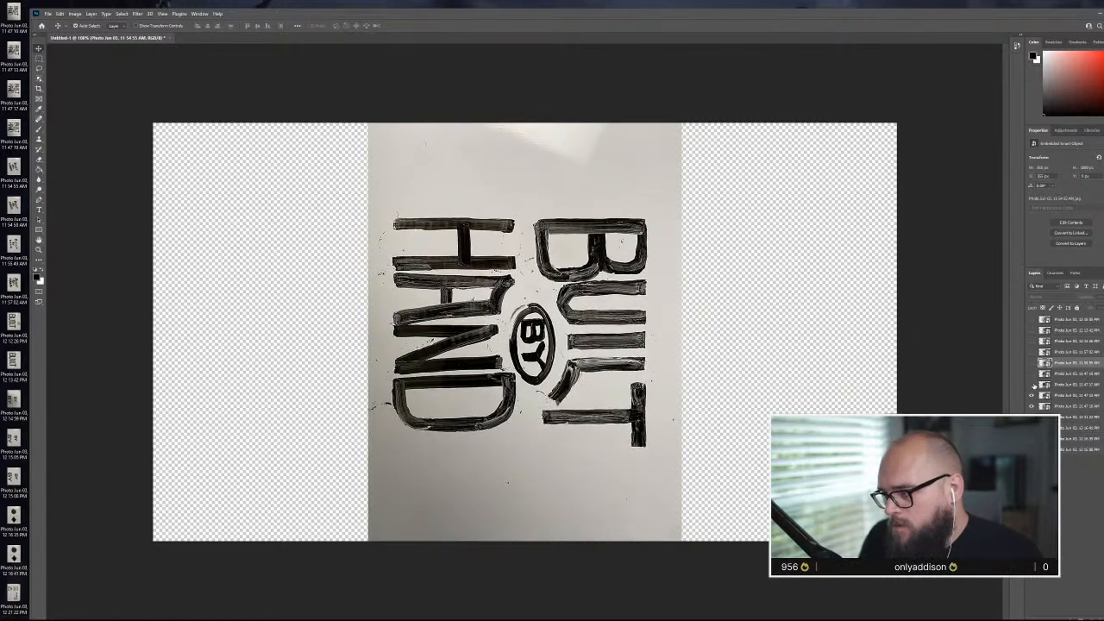
left_click(1033, 396)
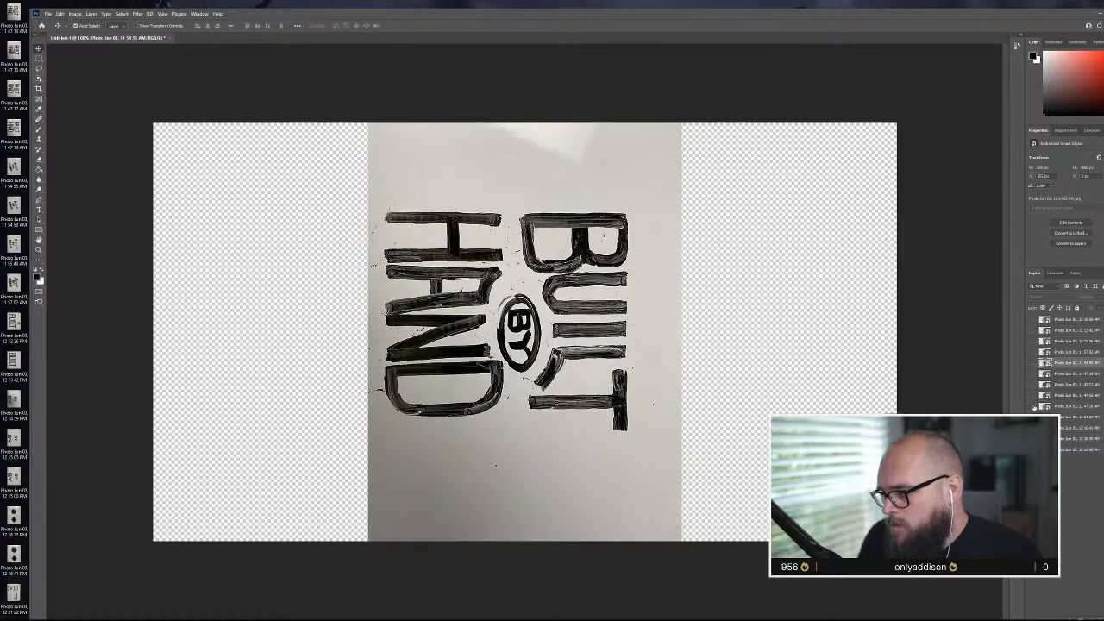
left_click(1033, 406)
- Restore the oval-BY photos from the bottom up to compare them, and delete the second-highest of the four layers
left_click(1032, 396)
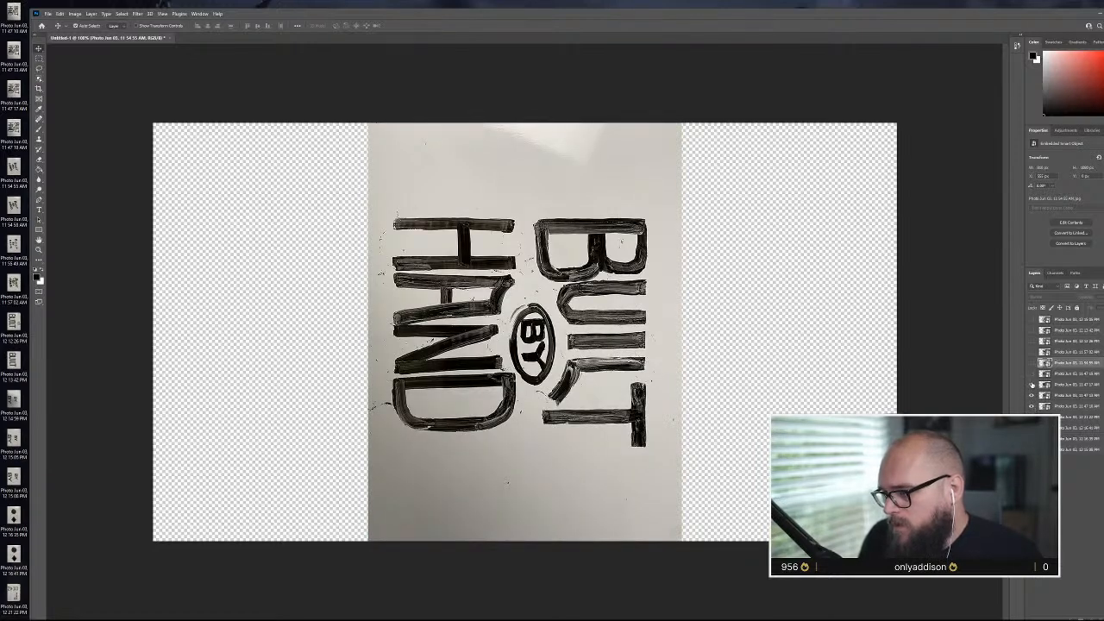
left_click(1033, 385)
left_click(1032, 373)
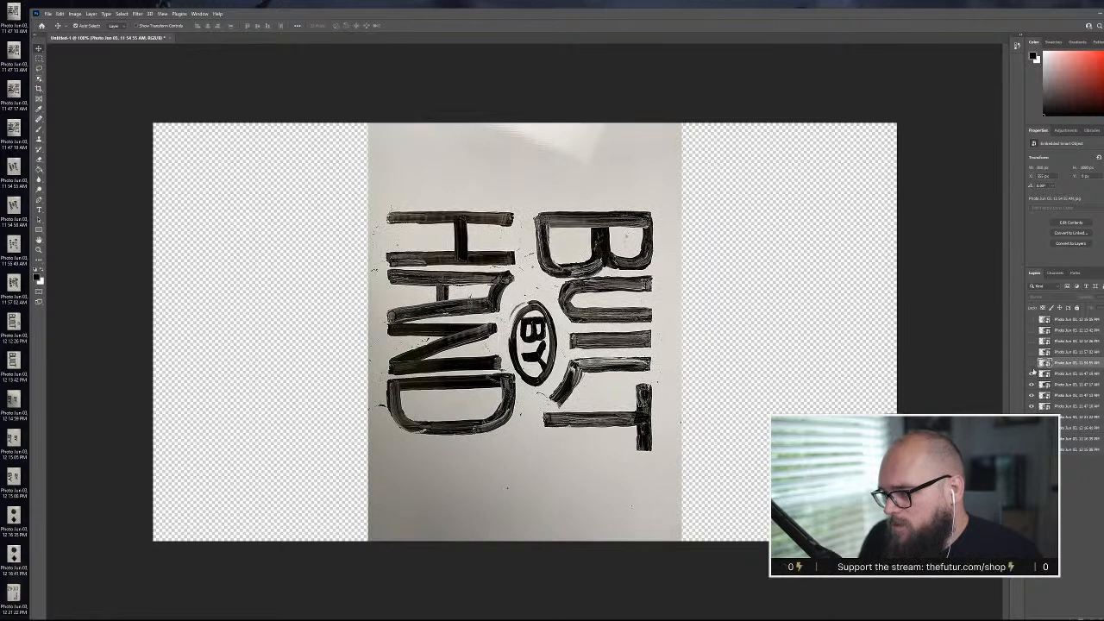
left_click(1033, 363)
left_click(1032, 364)
left_click(1033, 373)
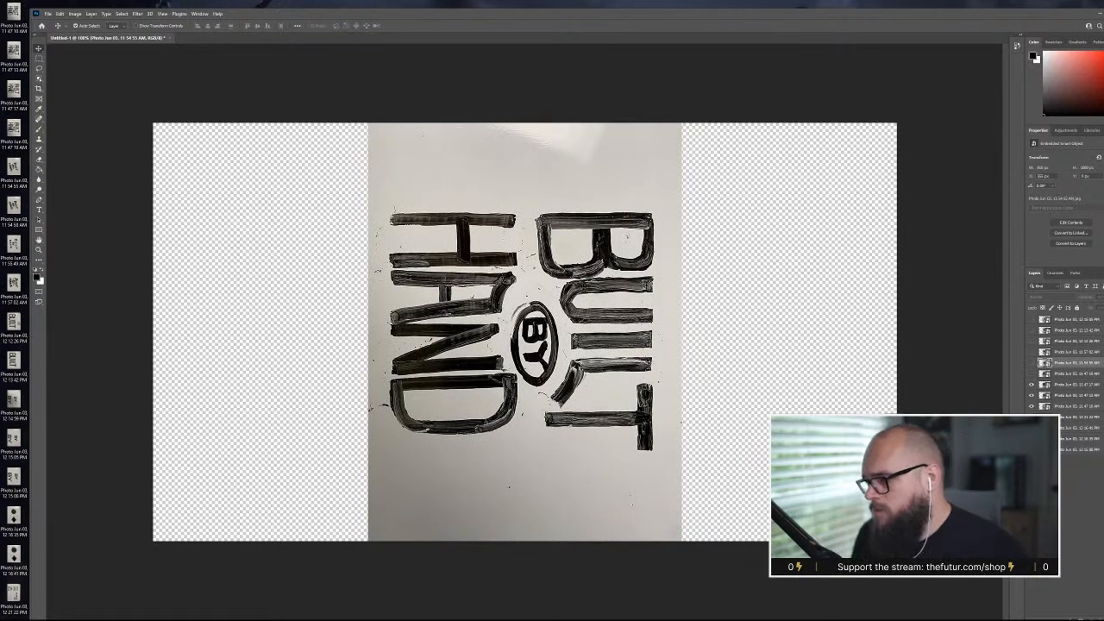
left_click(1078, 385)
key("Delete")
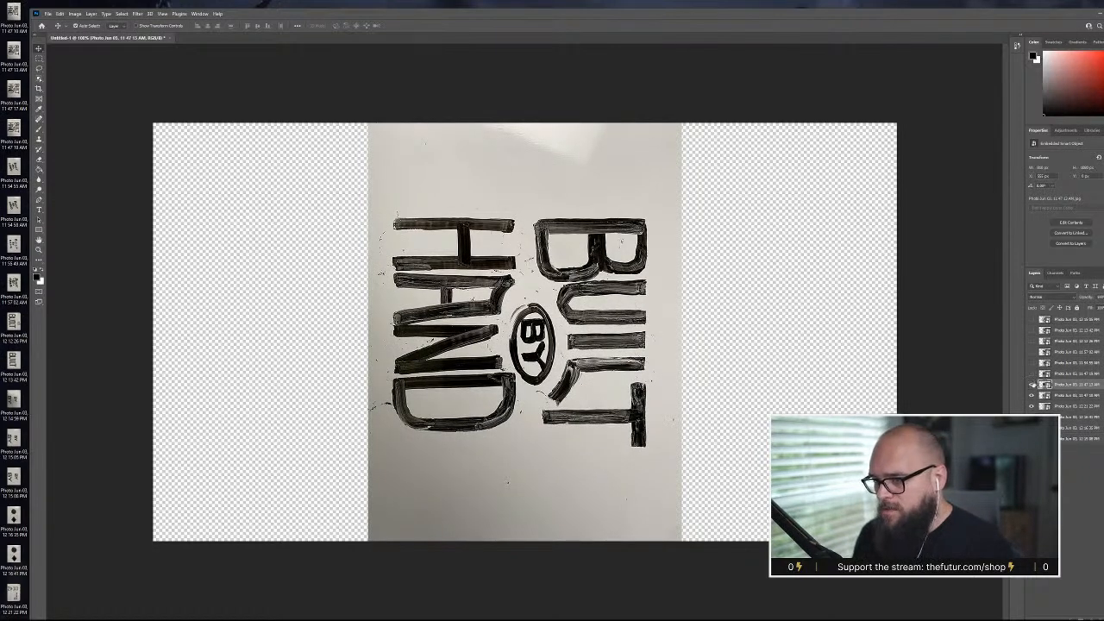
- Compare the remaining oval-BY photos by toggling their visibility, and delete the lowest of these layers
left_click(1033, 385)
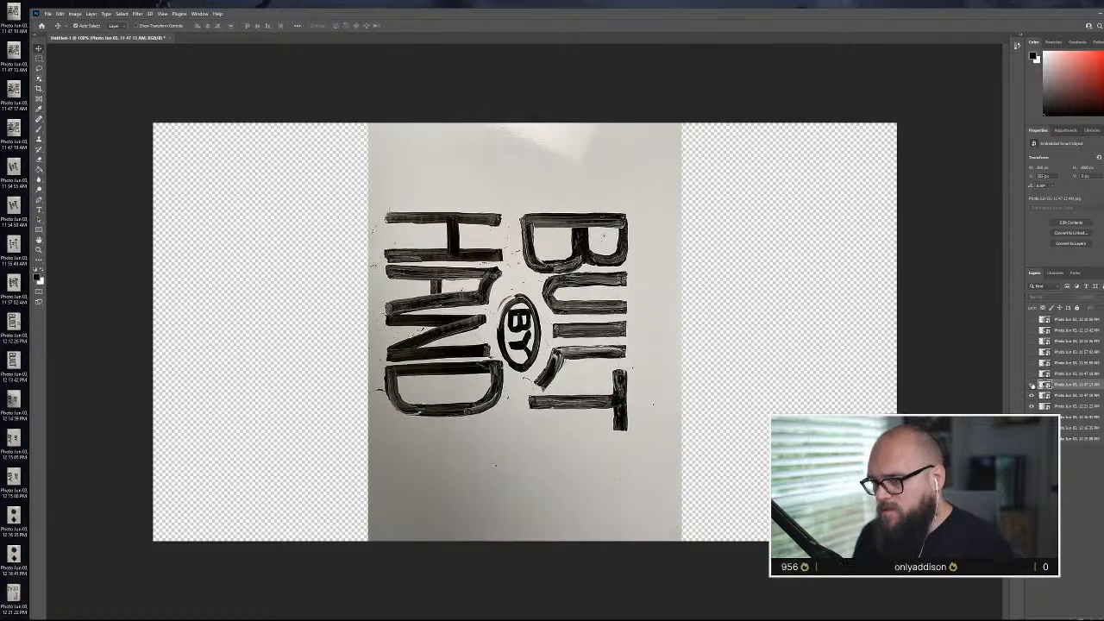
left_click(1032, 384)
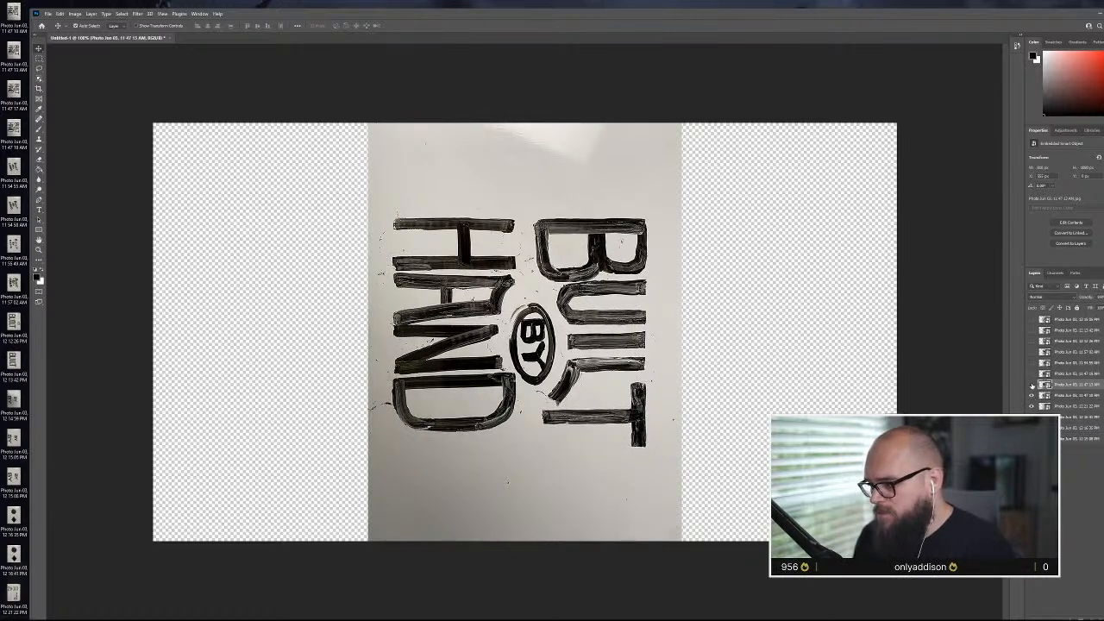
left_click(1033, 394)
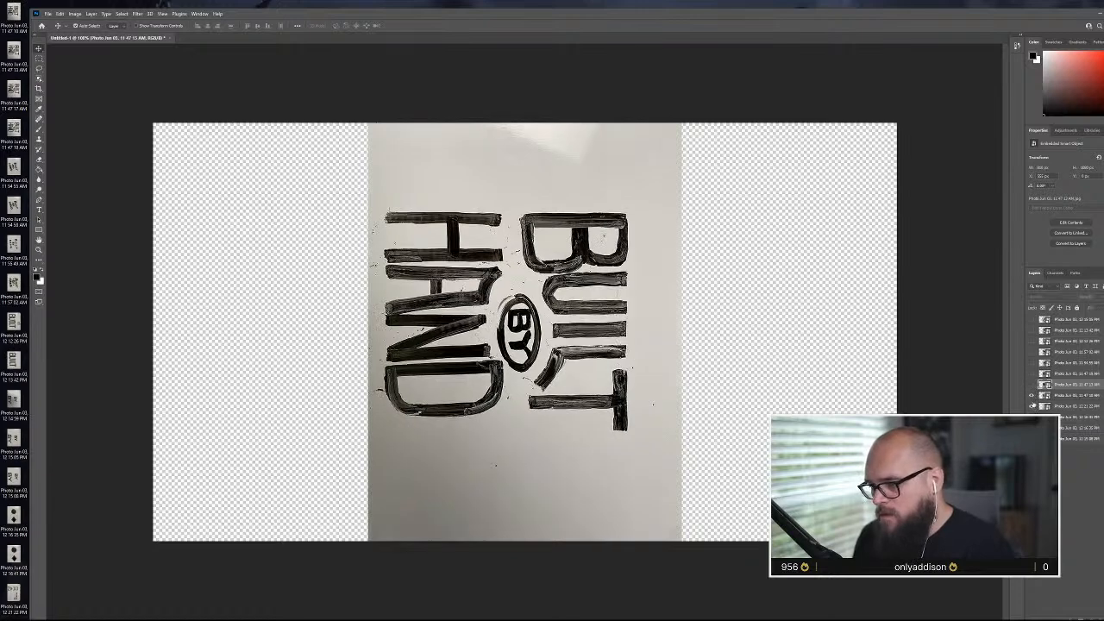
left_click(1033, 397)
left_click(1033, 406)
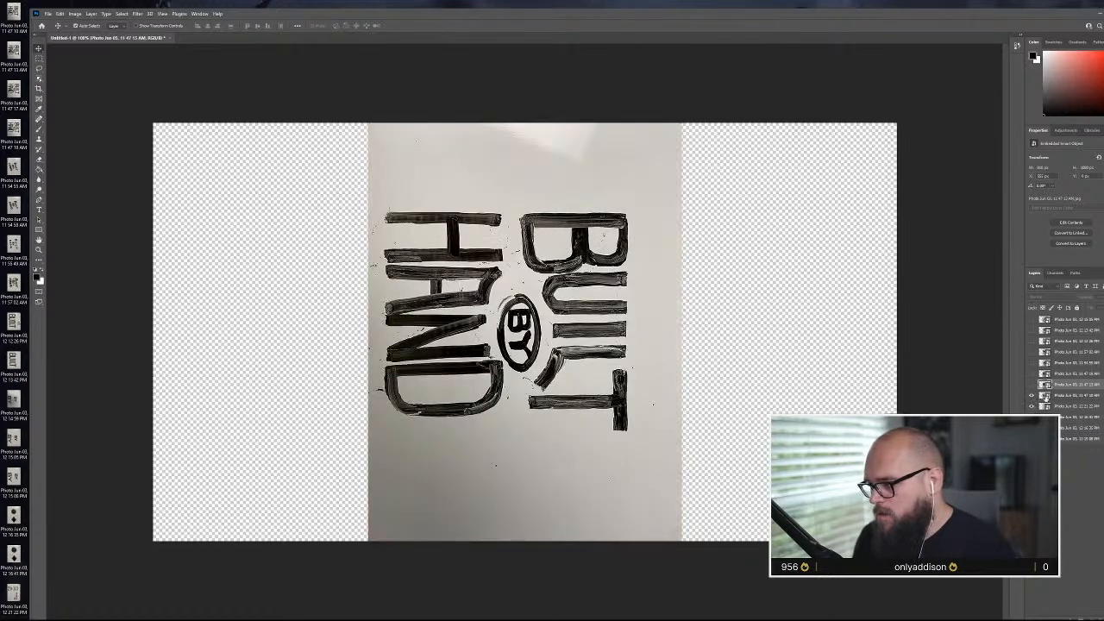
left_click(1033, 385)
left_click(1032, 385)
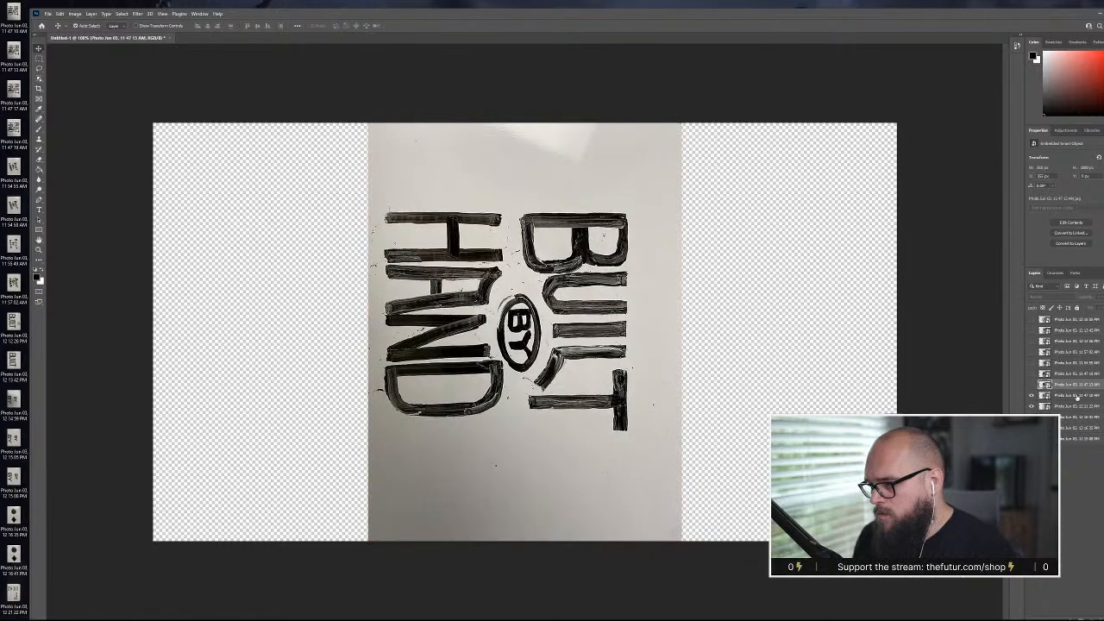
left_click(1075, 396)
key("Delete")
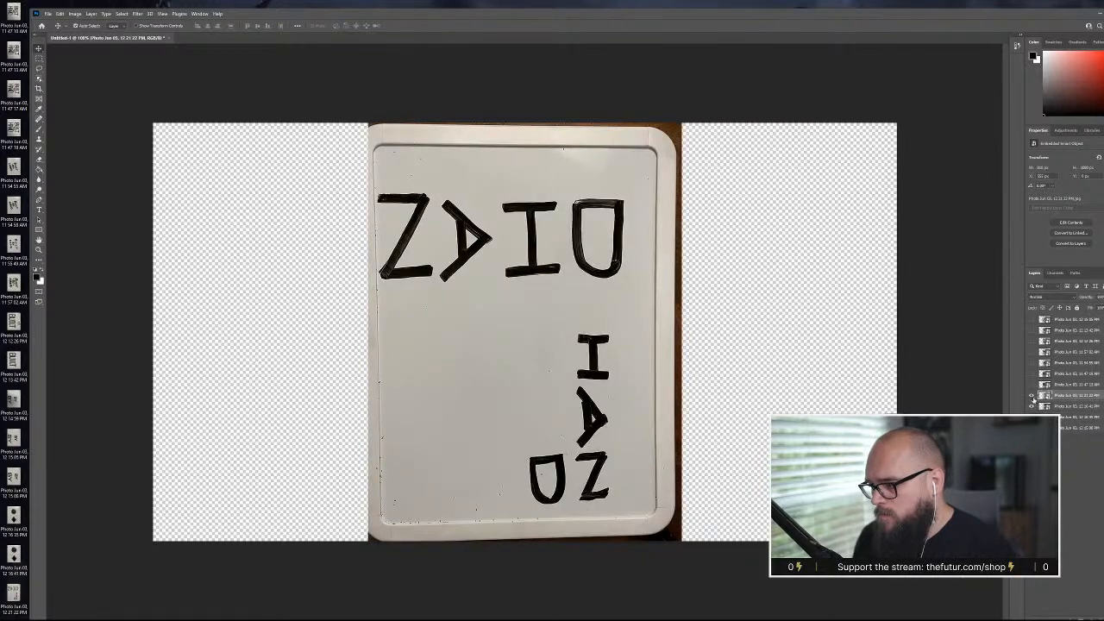
- Hide the framed whiteboard photo and the upper circle-and-diamond photo, and delete the duplicate circle-and-diamond layer
left_click(1033, 397)
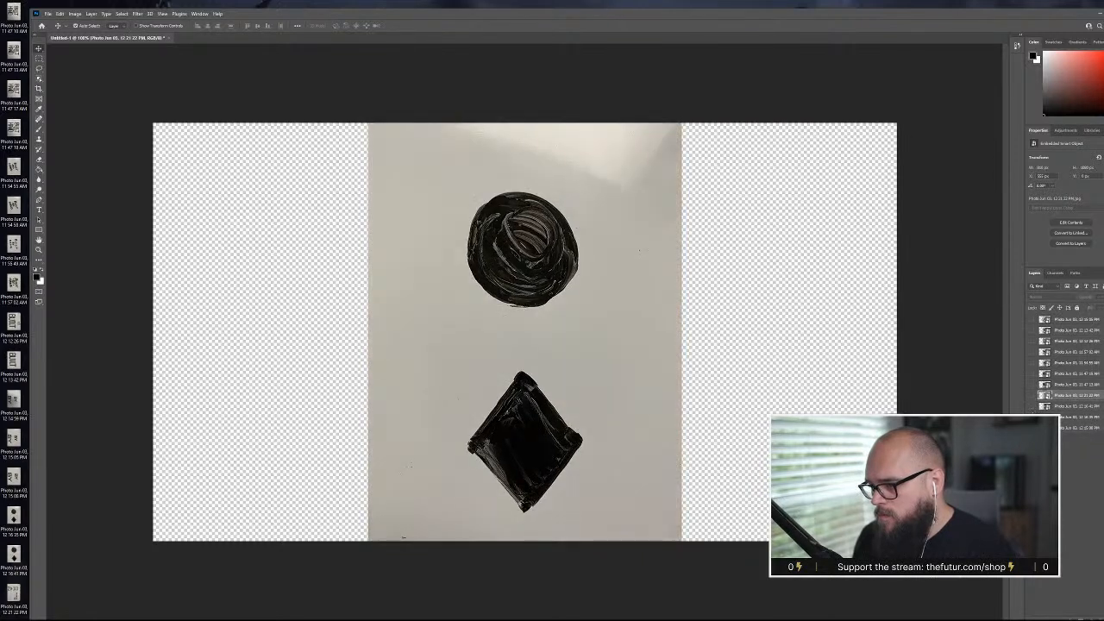
left_click(1033, 407)
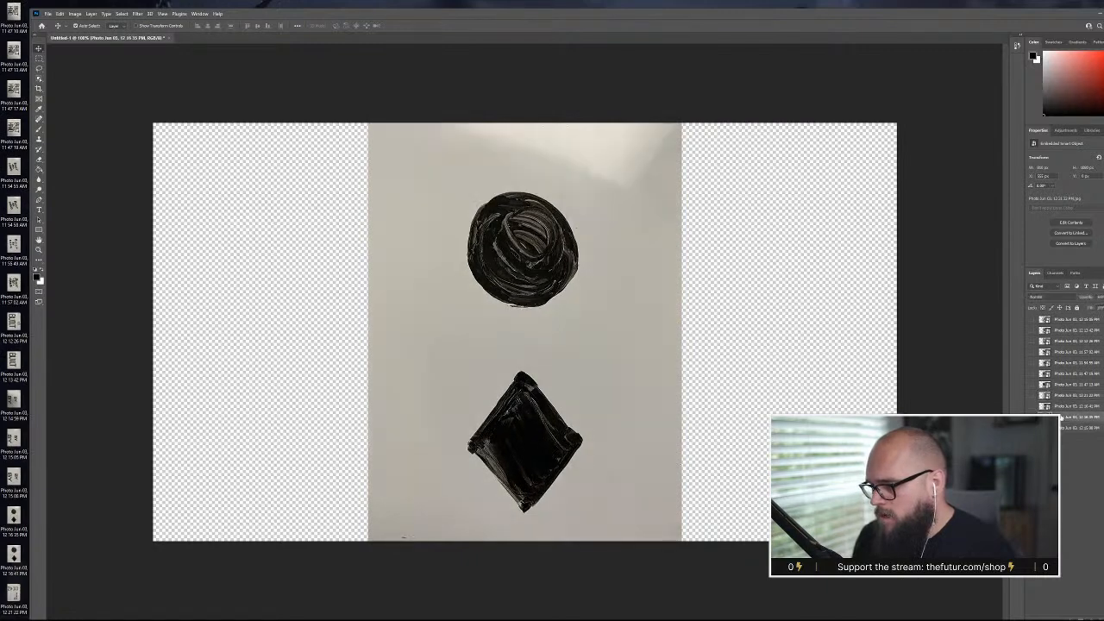
key("Delete")
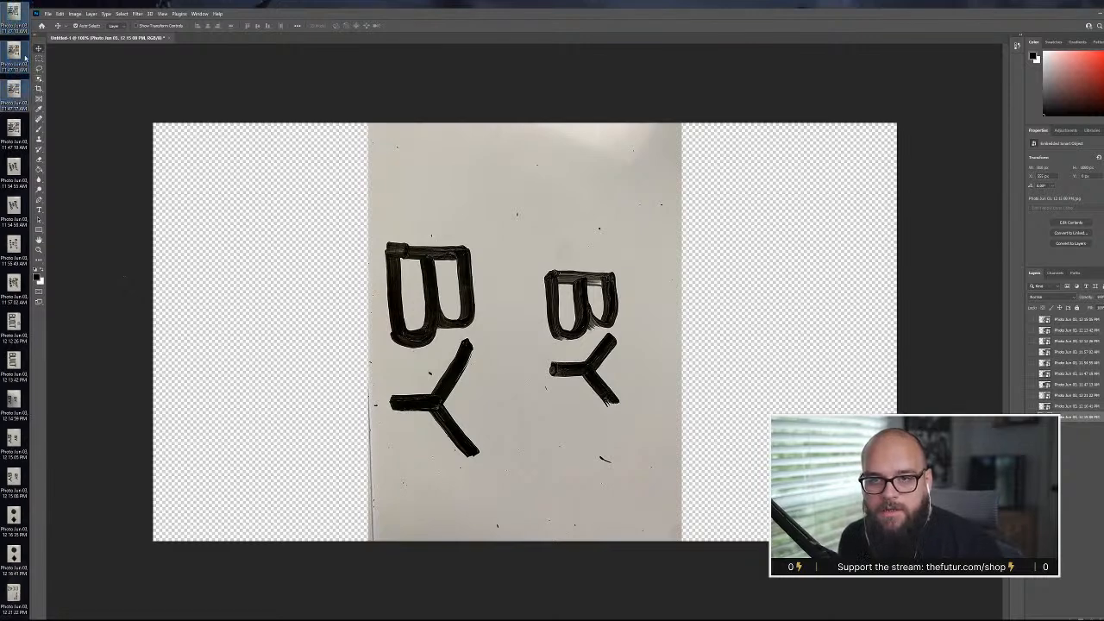
left_click_drag(13, 17, 207, 40)
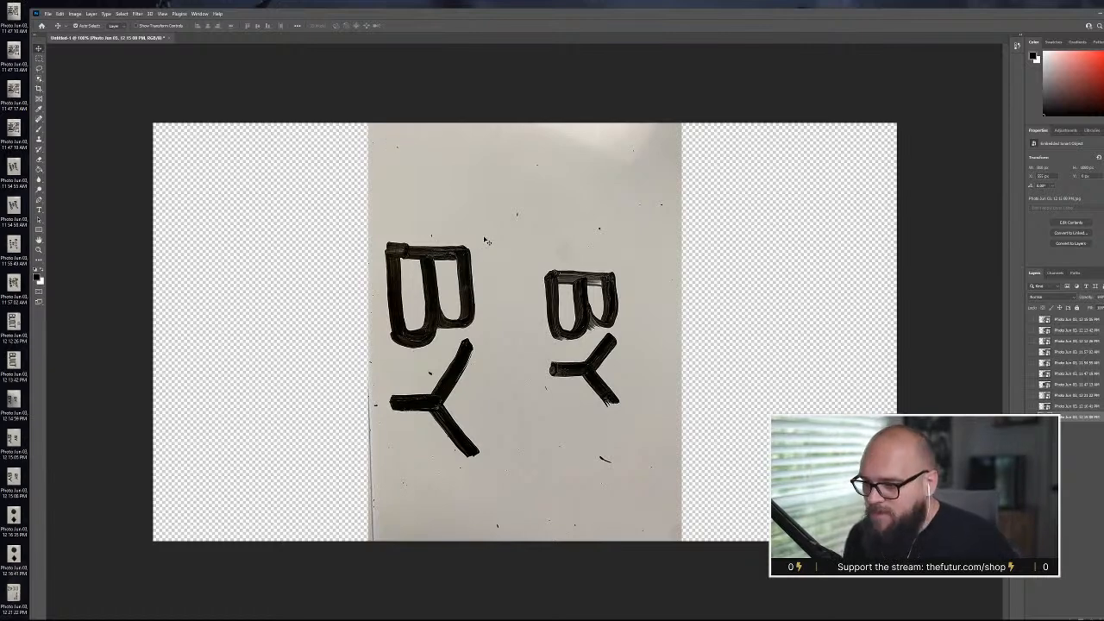
- Show all photo layers and rotate them together 90° counterclockwise so the lettering reads upright
left_click_drag(1031, 320, 1029, 406)
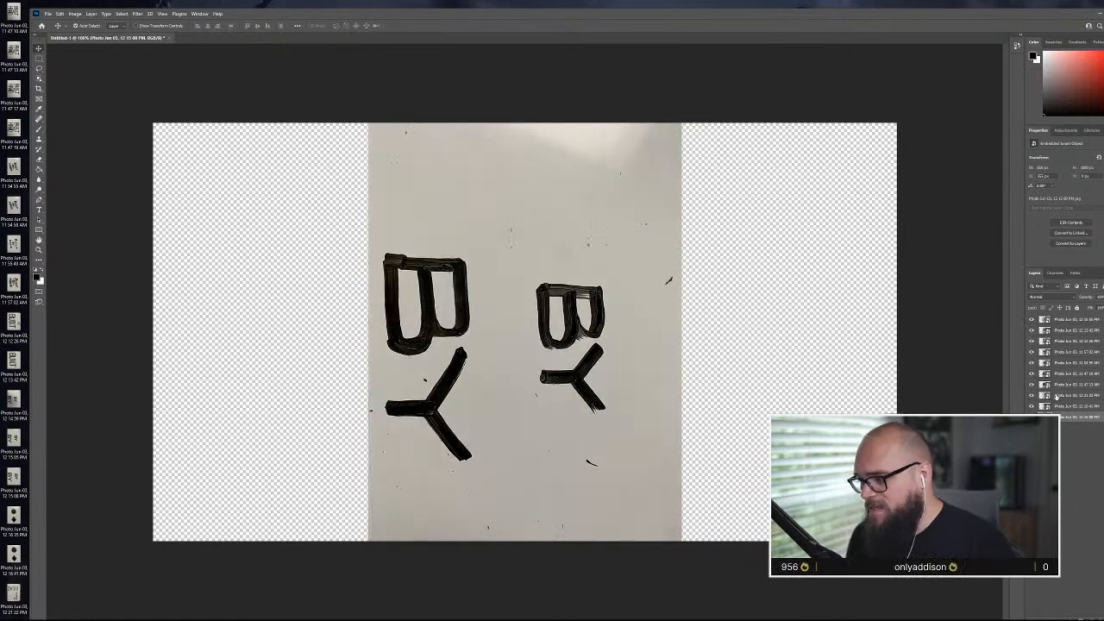
left_click(1103, 321, "shift")
key("ctrl+t")
left_click_drag(759, 483, 837, 138)
left_click_drag(714, 334, 723, 299)
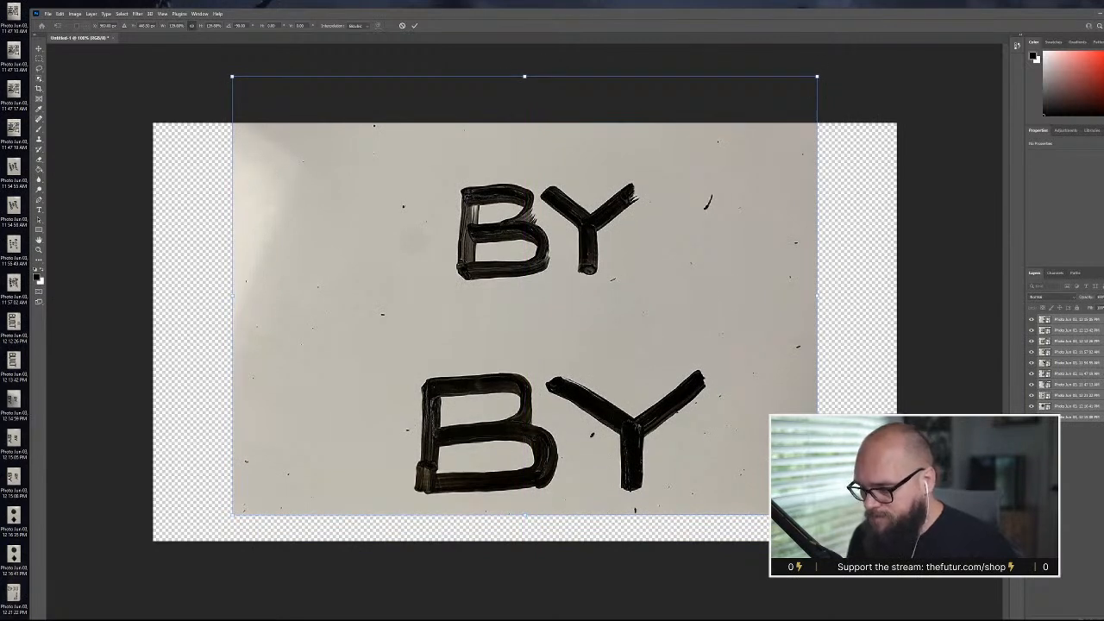
- Scale the selected photos proportionally to span the full canvas height and apply the transform
left_click_drag(817, 515, 737, 387)
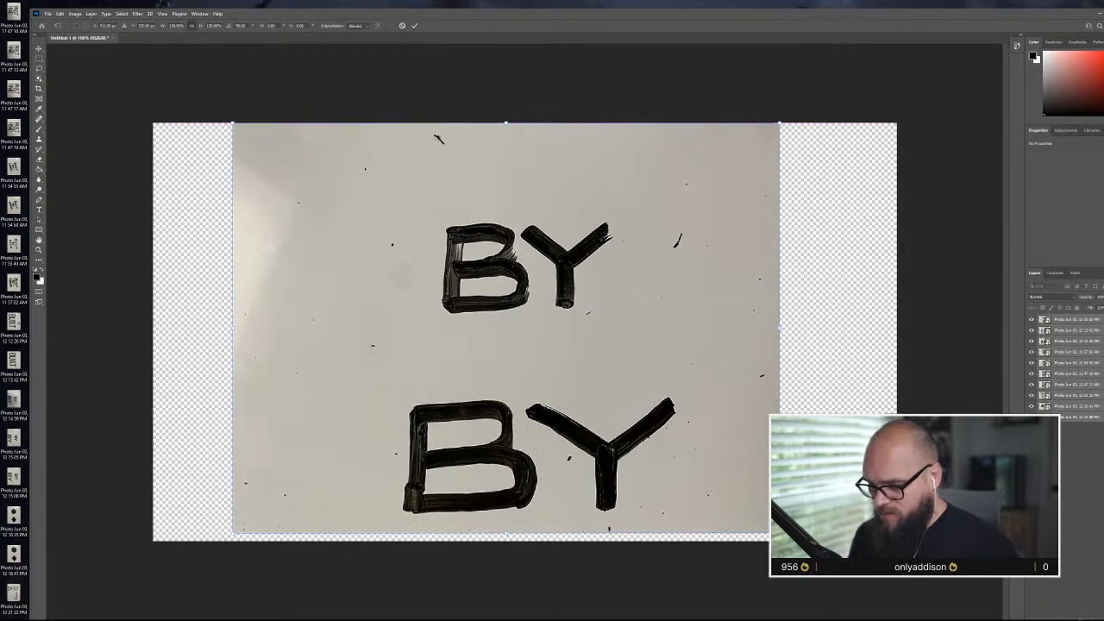
left_click_drag(779, 533, 790, 542)
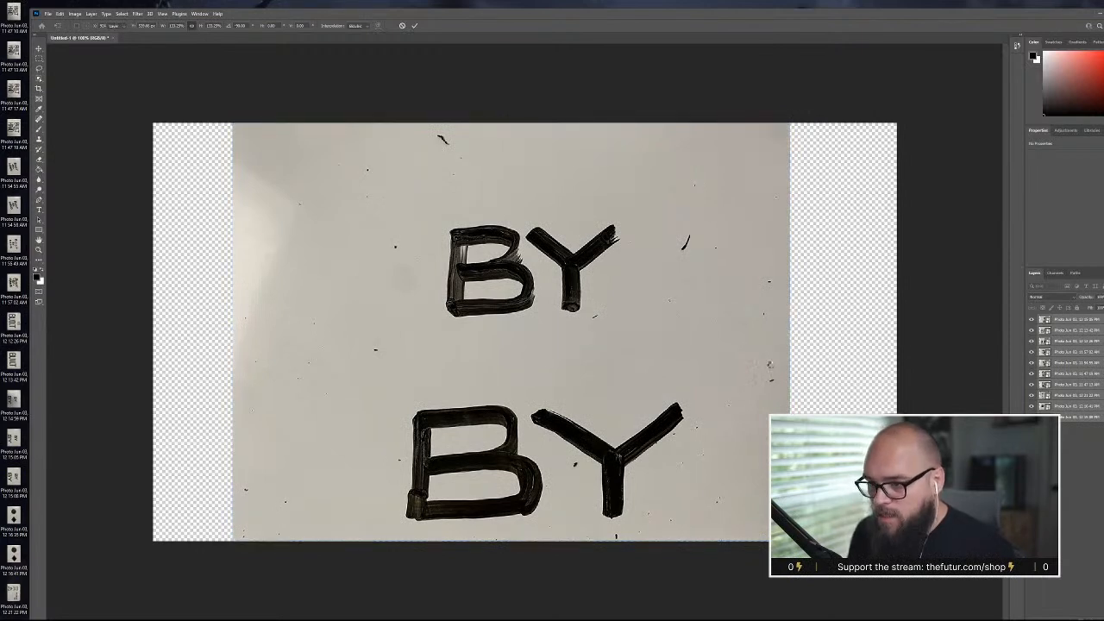
key("Return")
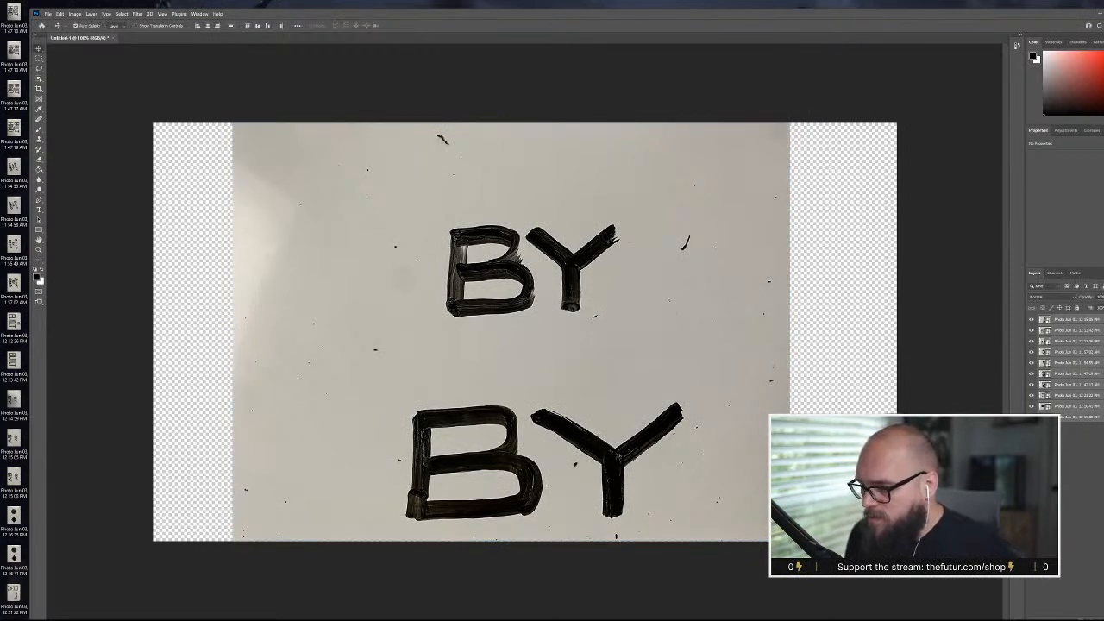
- Hide the other photos to compare the two oval-BY shots, and delete the one with the larger lettering
left_click(1042, 483)
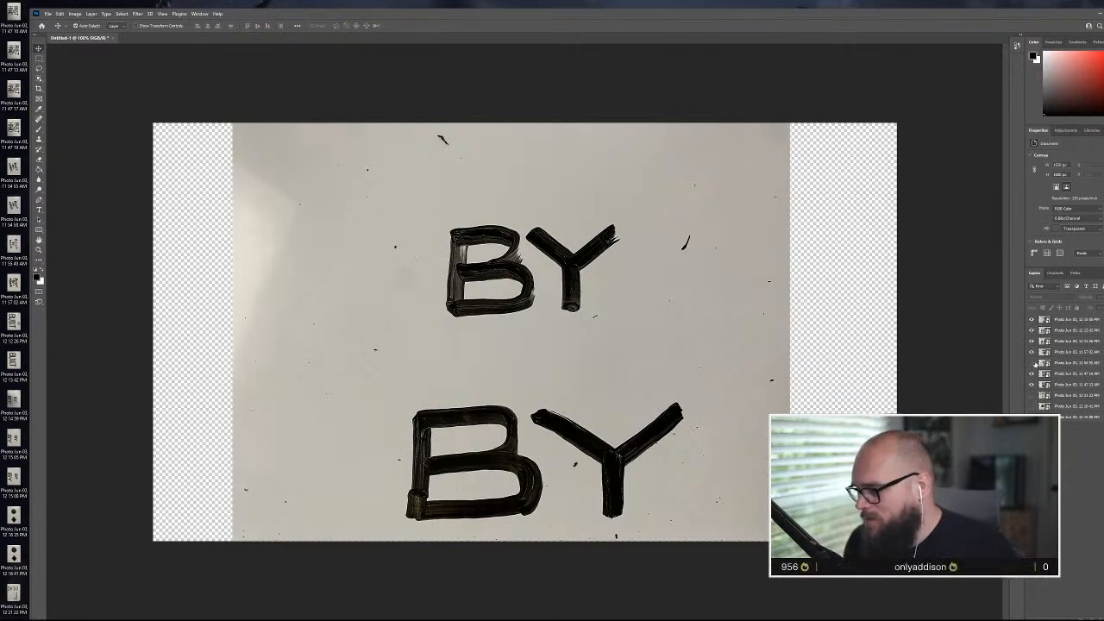
left_click_drag(1033, 339, 1032, 321)
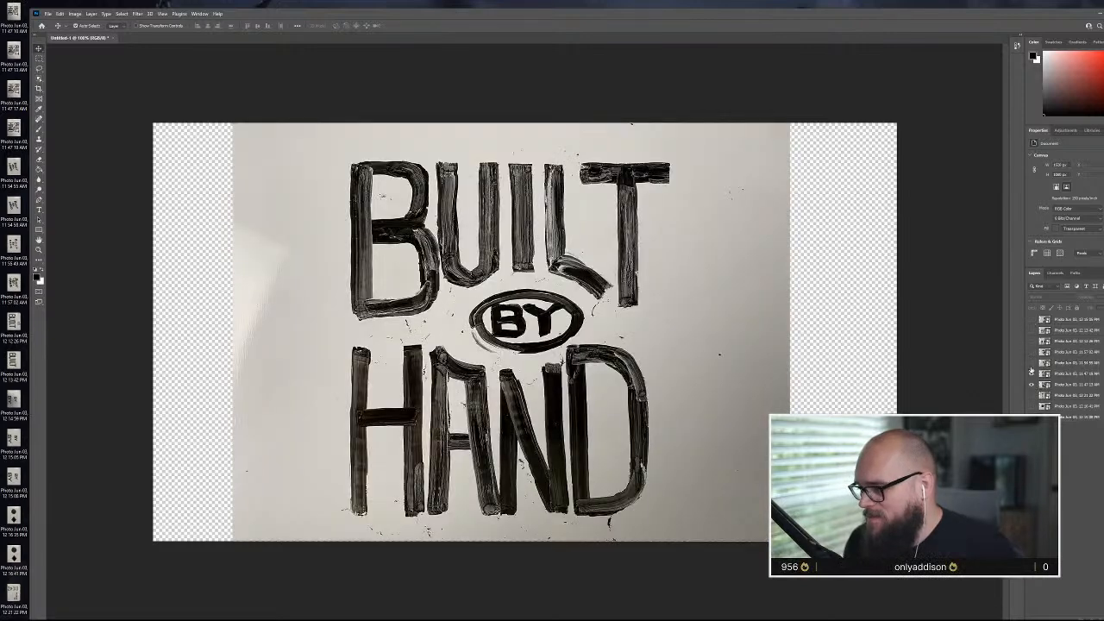
left_click(1031, 376)
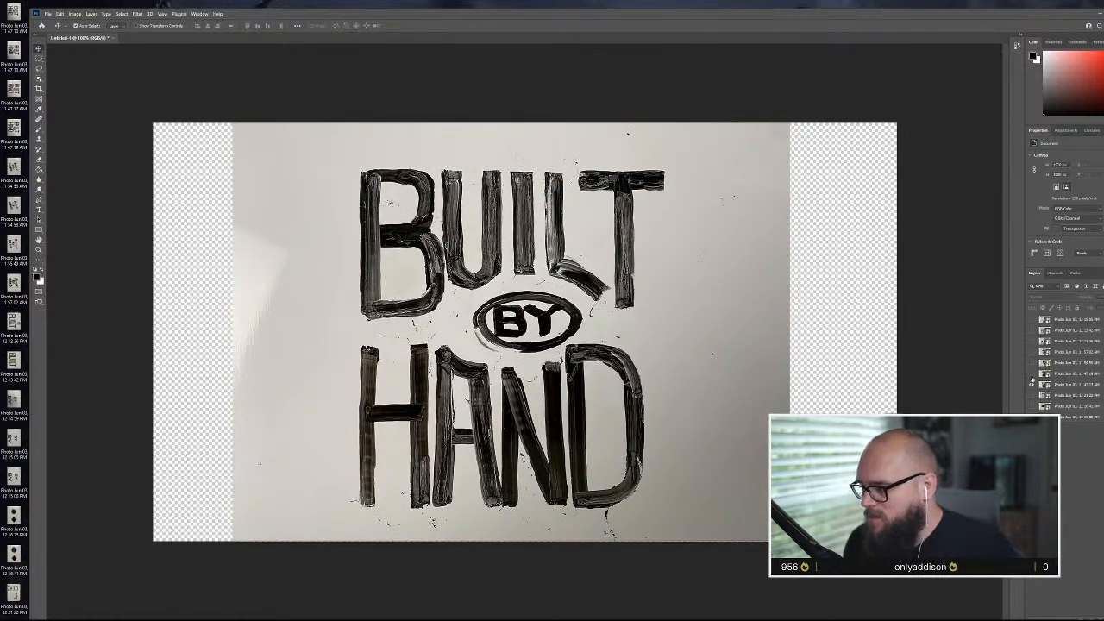
left_click(1032, 381)
left_click(1032, 380)
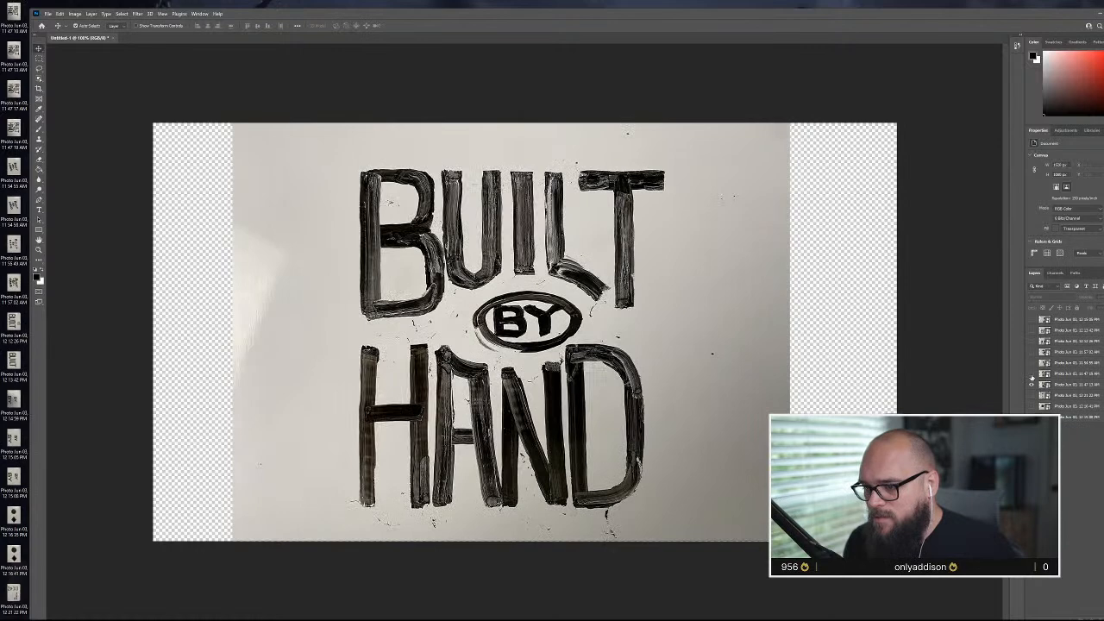
left_click(1031, 375)
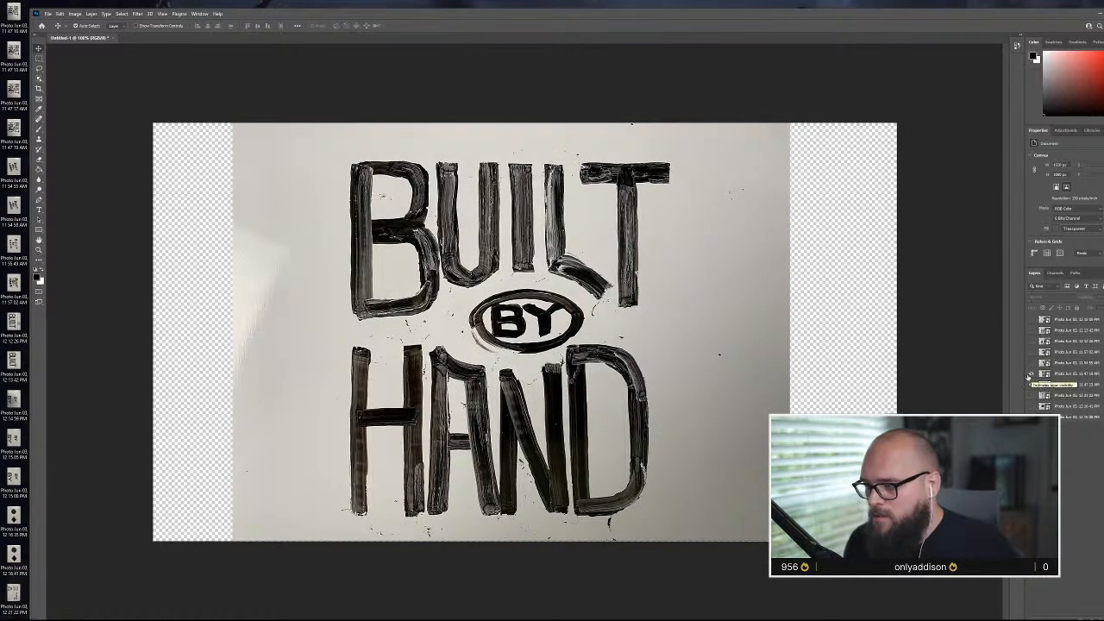
left_click(1076, 374)
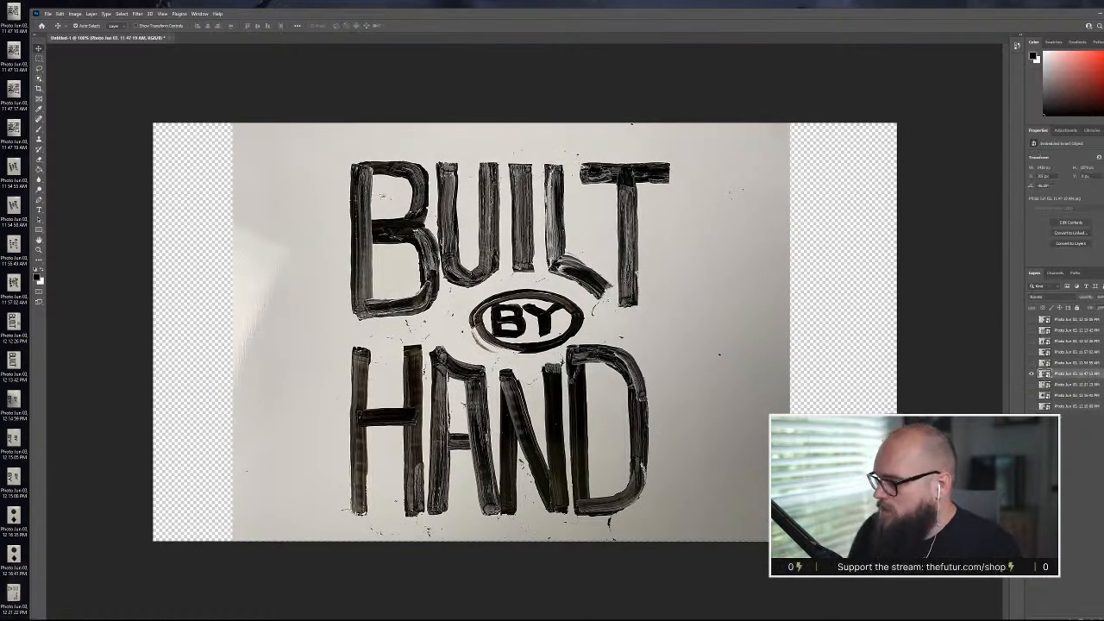
key("Delete")
- Move the remaining oval-BY photo to the top of the layer stack and create a rasterized duplicate of it
left_click_drag(1100, 374, 1079, 318)
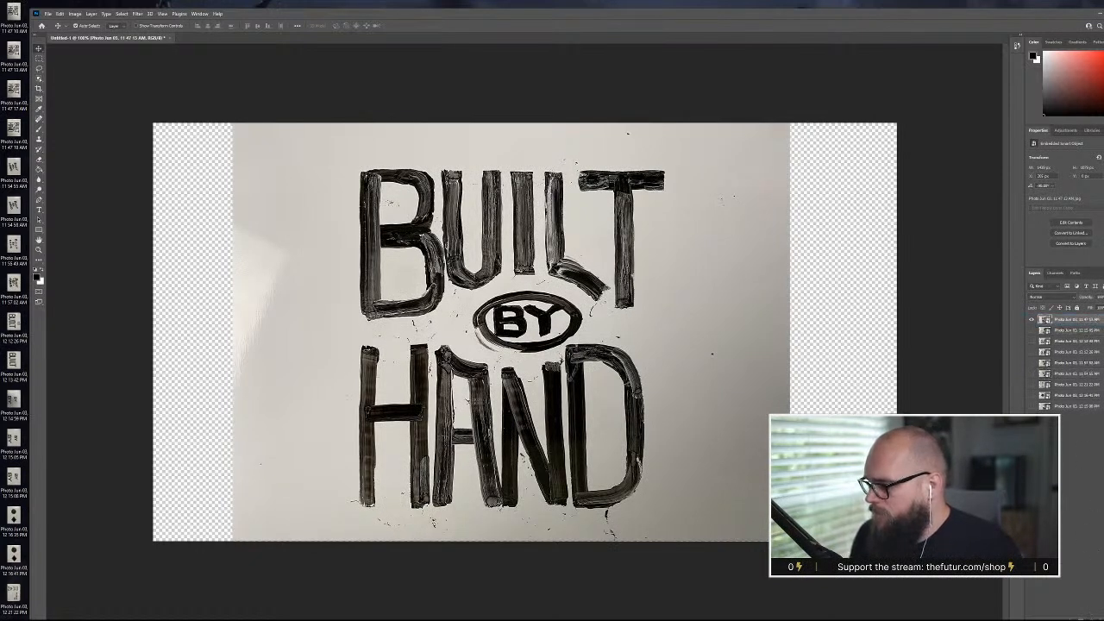
key("ctrl+j")
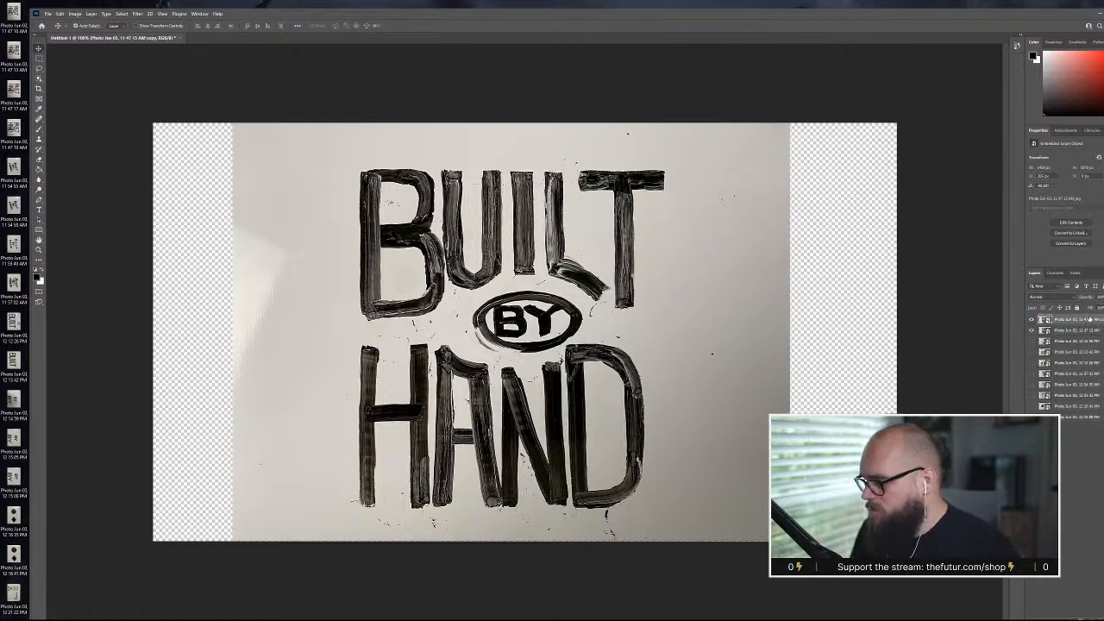
right_click(1089, 319)
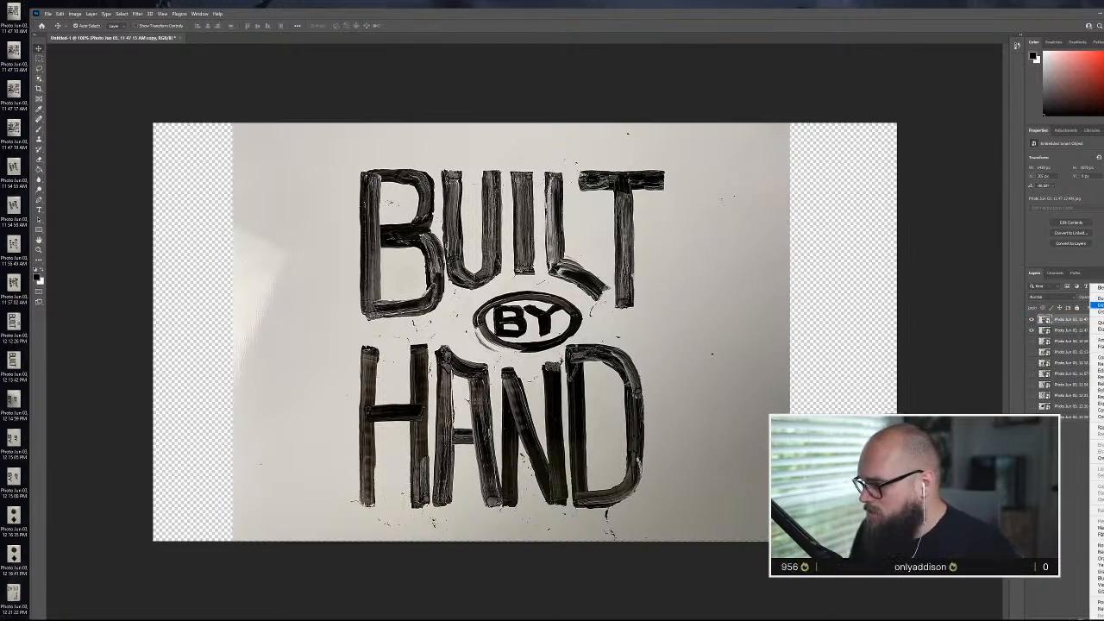
left_click(1097, 428)
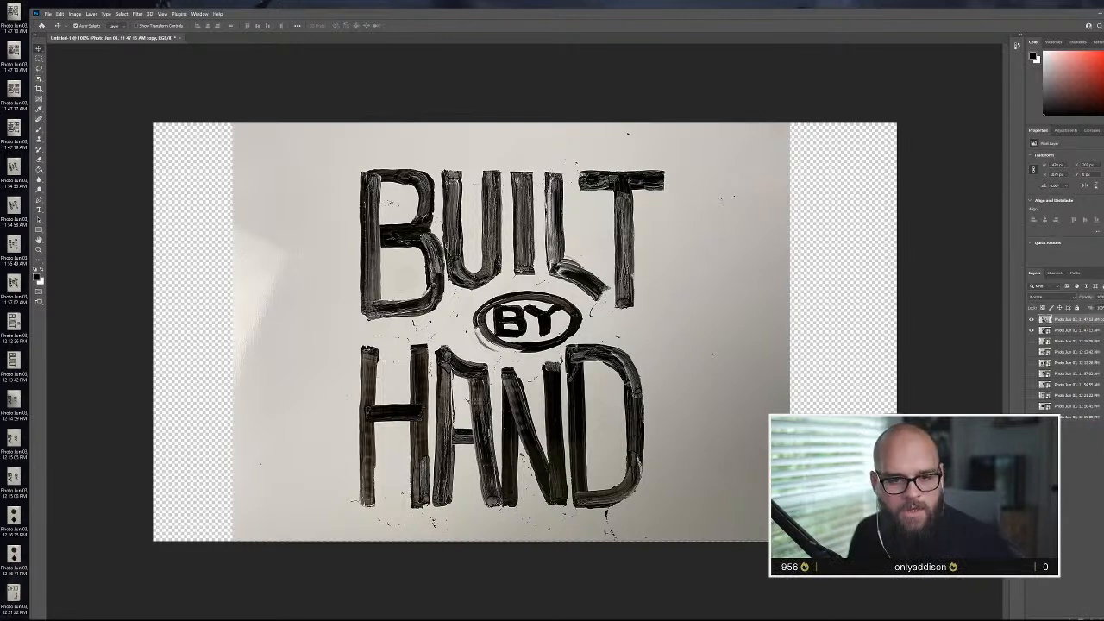
- Maximize the application window to fill the screen
right_click(1087, 331)
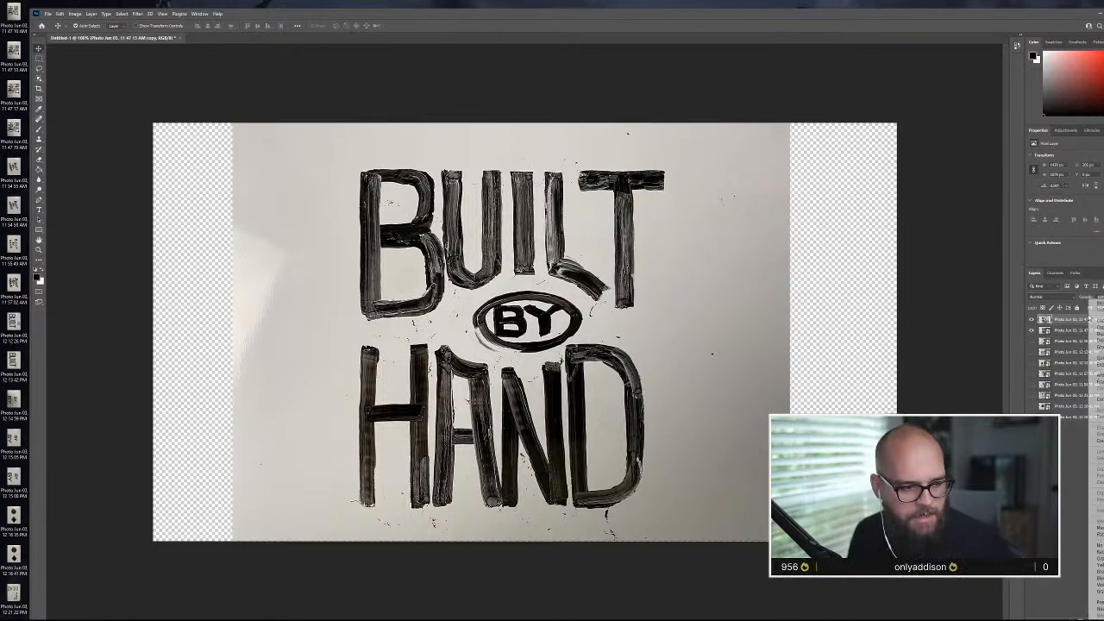
left_click(1075, 18)
double_click(1061, 15)
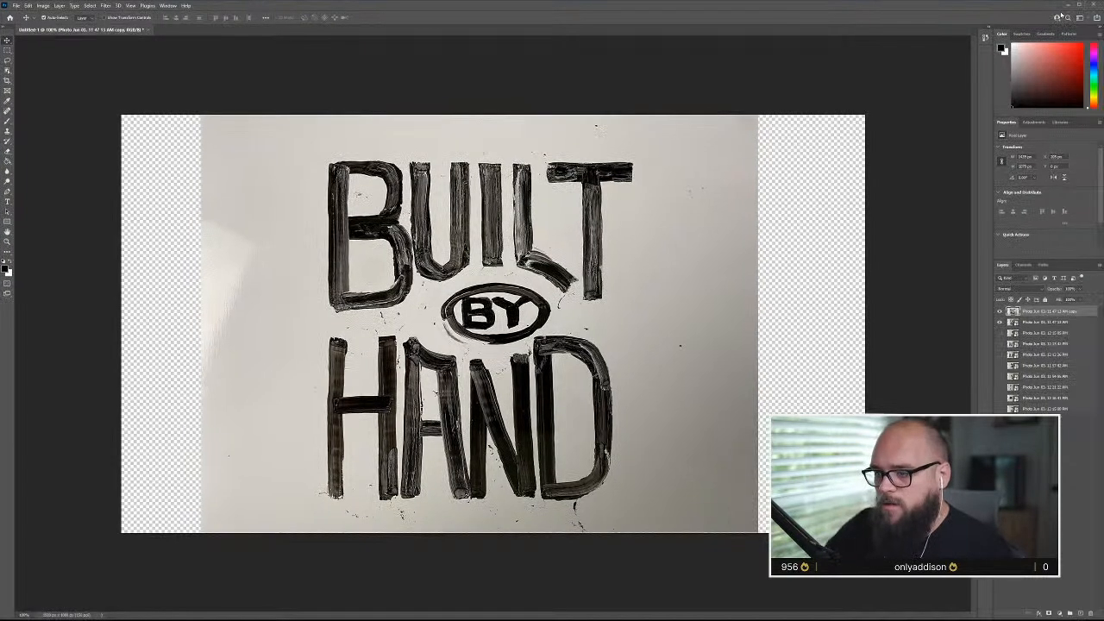
- Narrow the application window to leave a strip of the desktop free beside it, keeping the lettering copy selected
left_click_drag(1103, 280, 1025, 279)
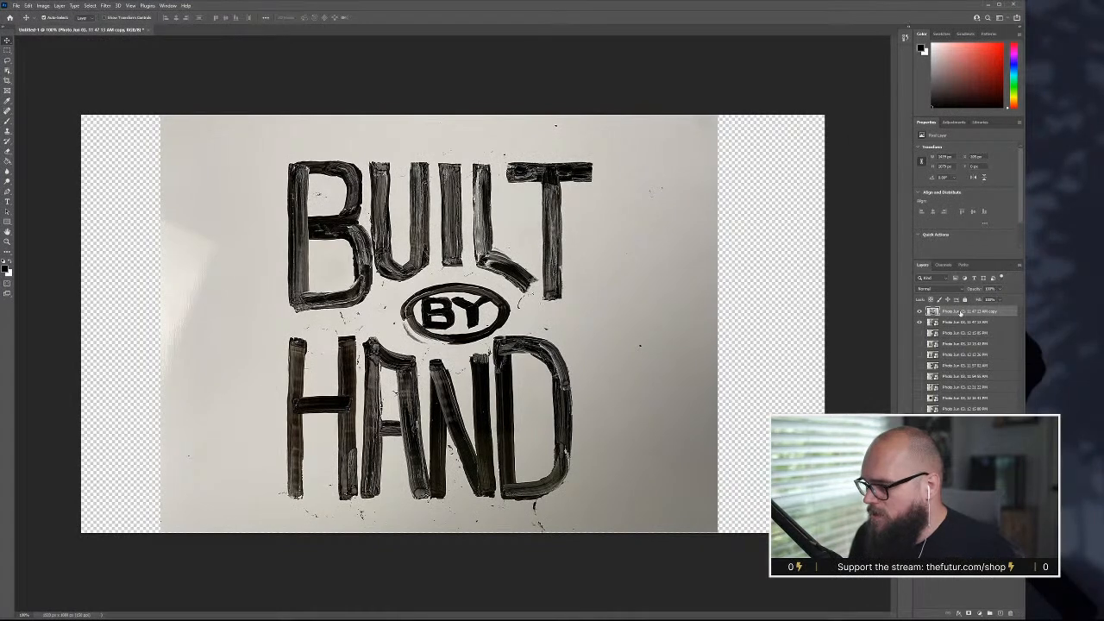
right_click(960, 312)
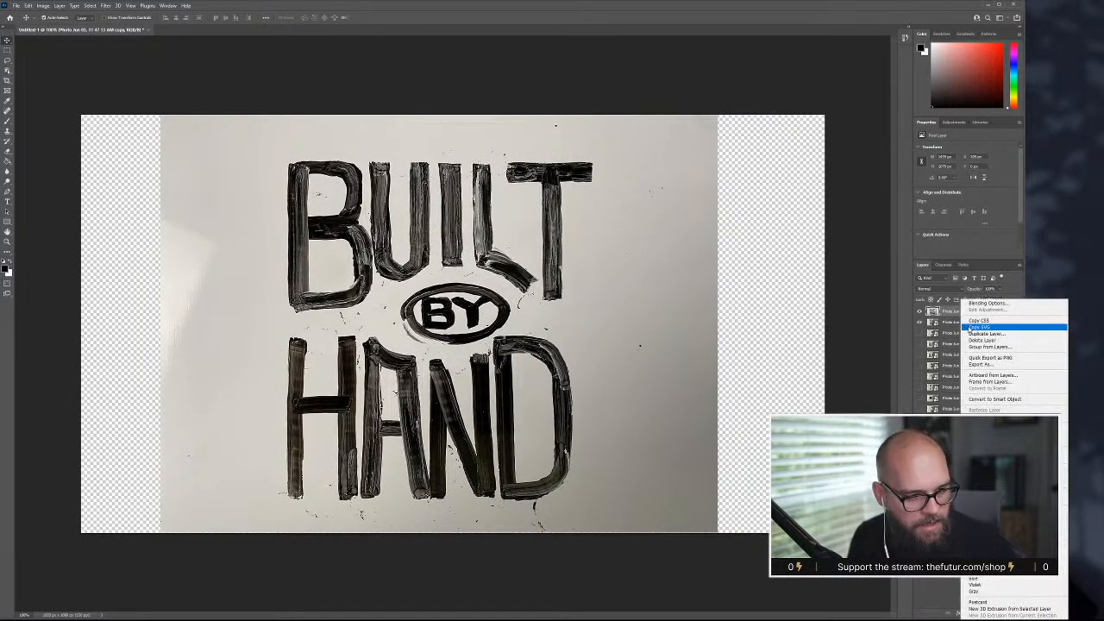
left_click(1064, 119)
left_click_drag(1024, 135, 1043, 135)
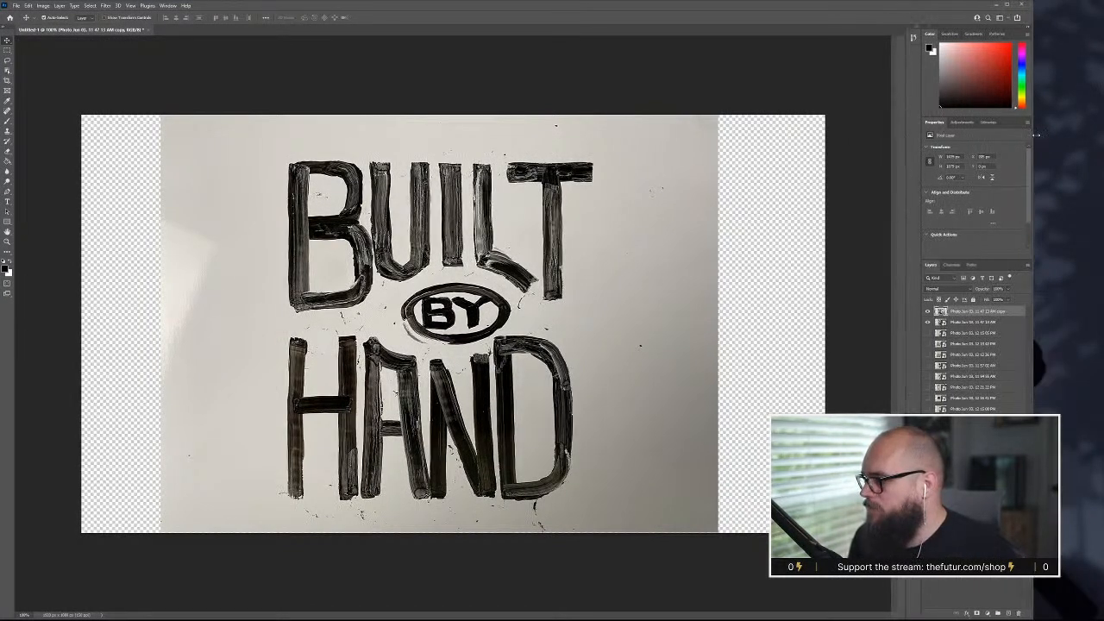
right_click(990, 312)
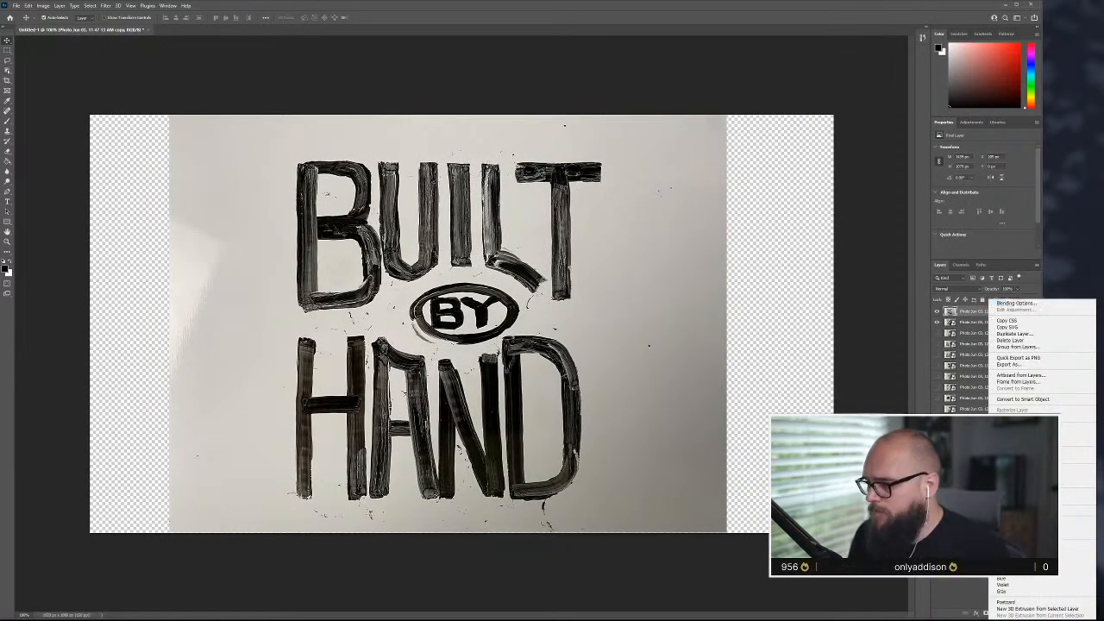
key("Escape")
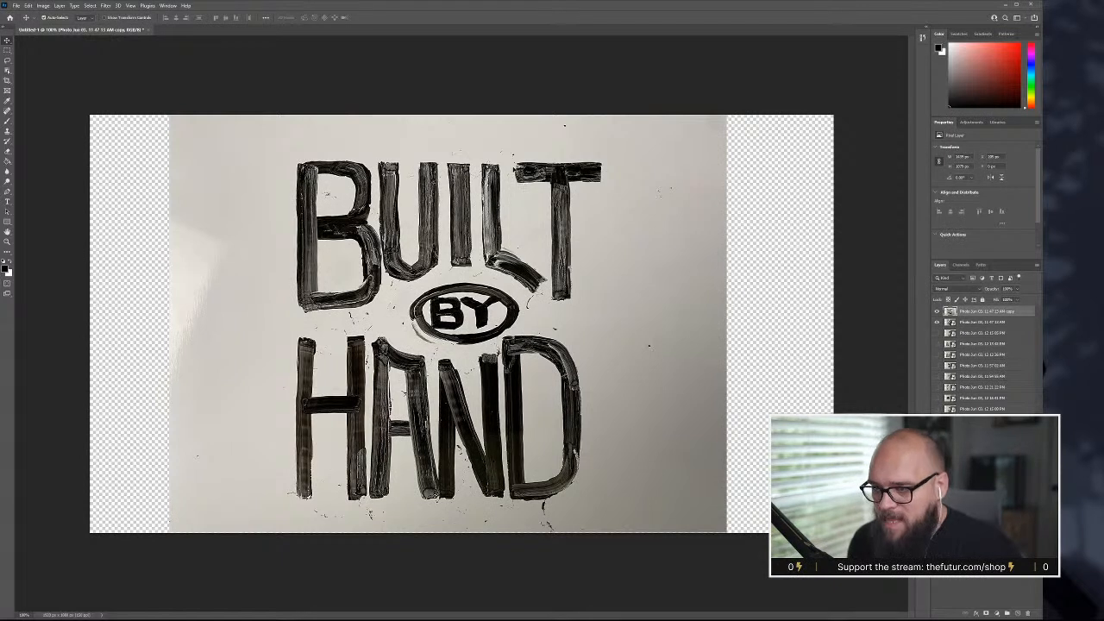
- Group all the photo layers below the rasterized copy and name the group Originals
left_click(974, 324)
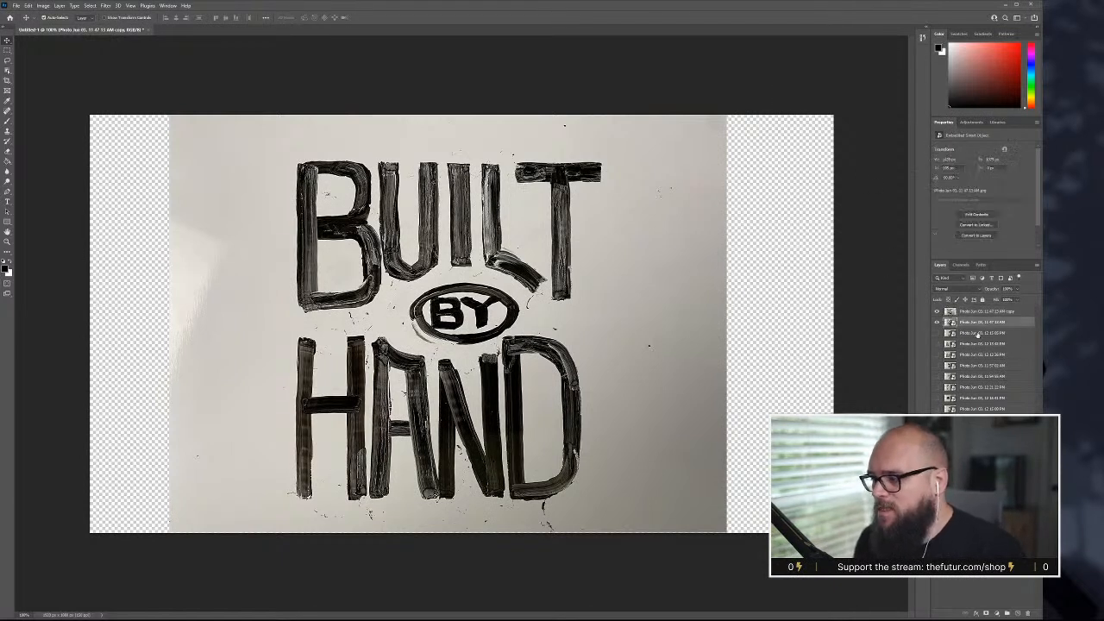
left_click(980, 410, "shift")
key("ctrl+g")
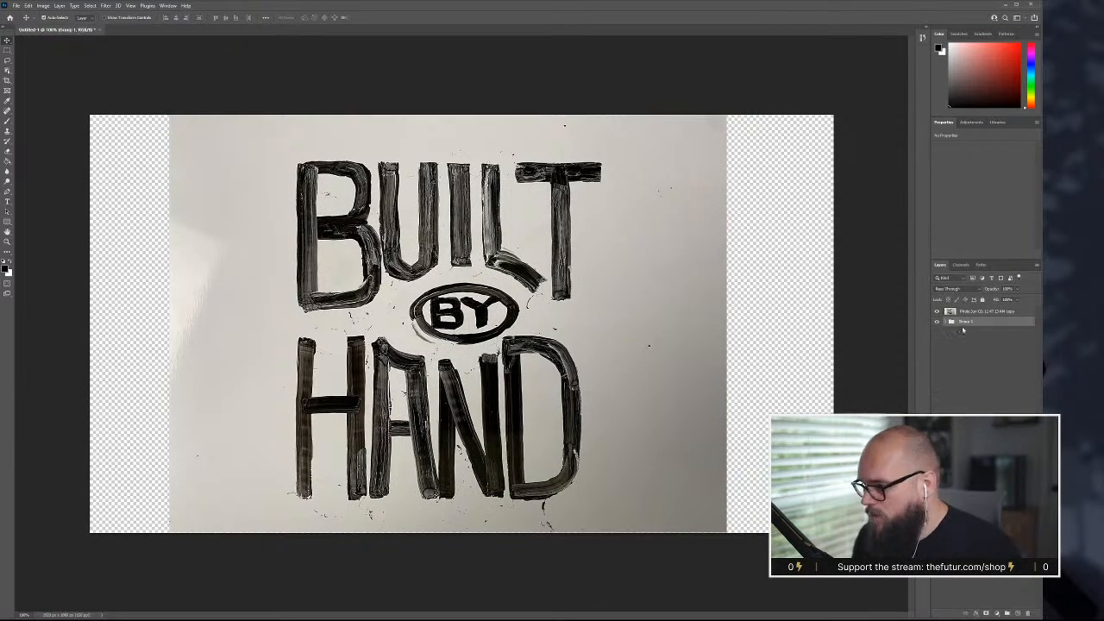
double_click(964, 322)
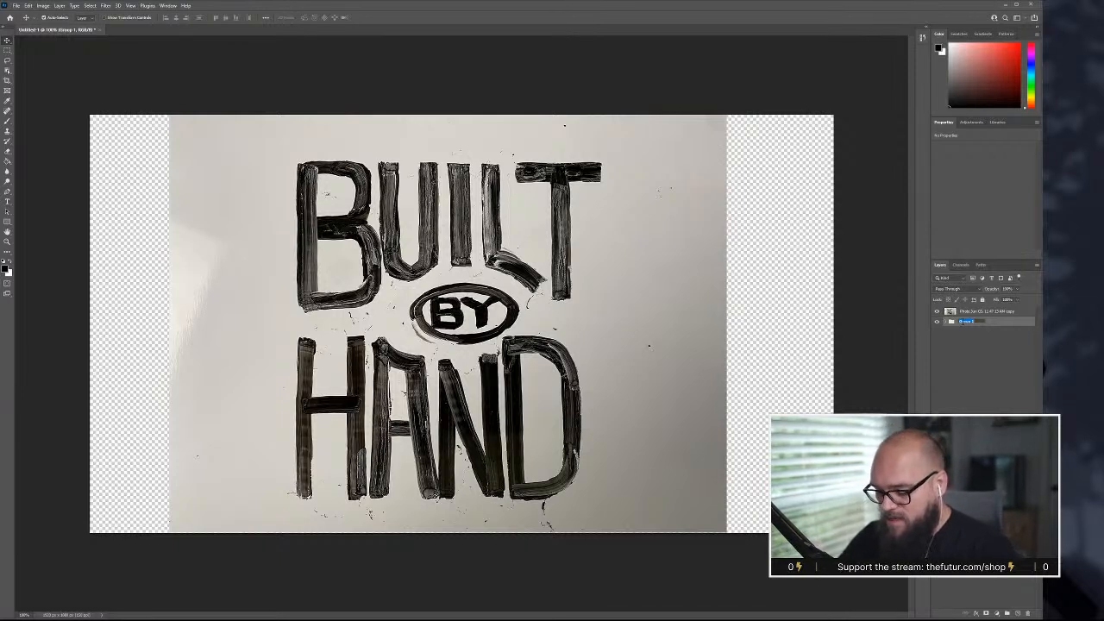
type("B")
type("riginals")
key("Return")
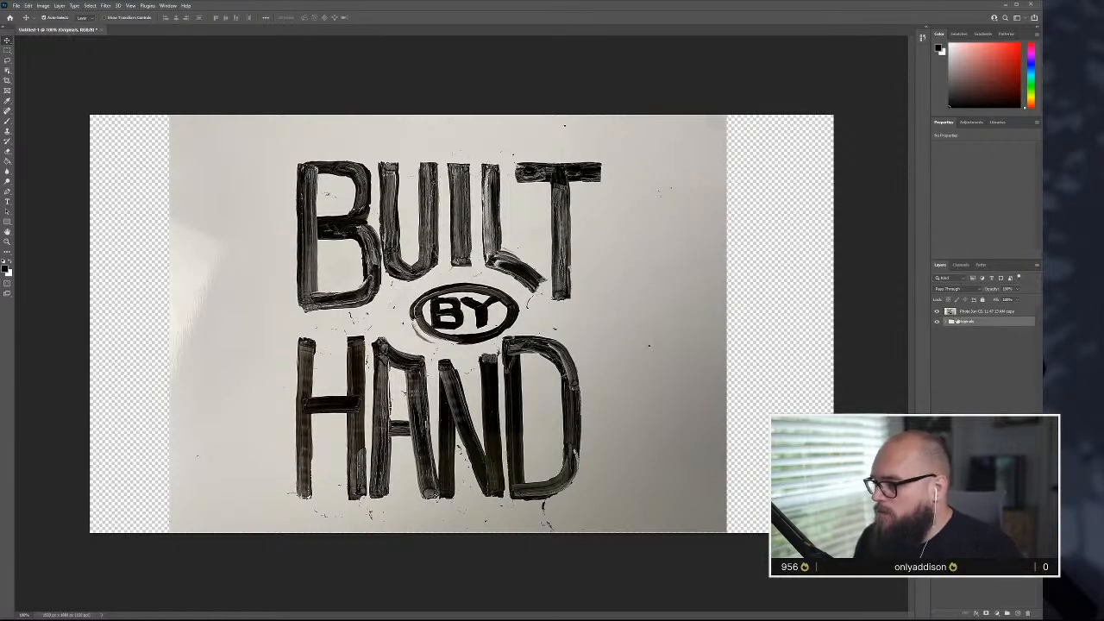
- Rename the rasterized lettering layer to Original, duplicate it, and hide the Original layer beneath the duplicate
left_click(992, 310)
double_click(992, 311)
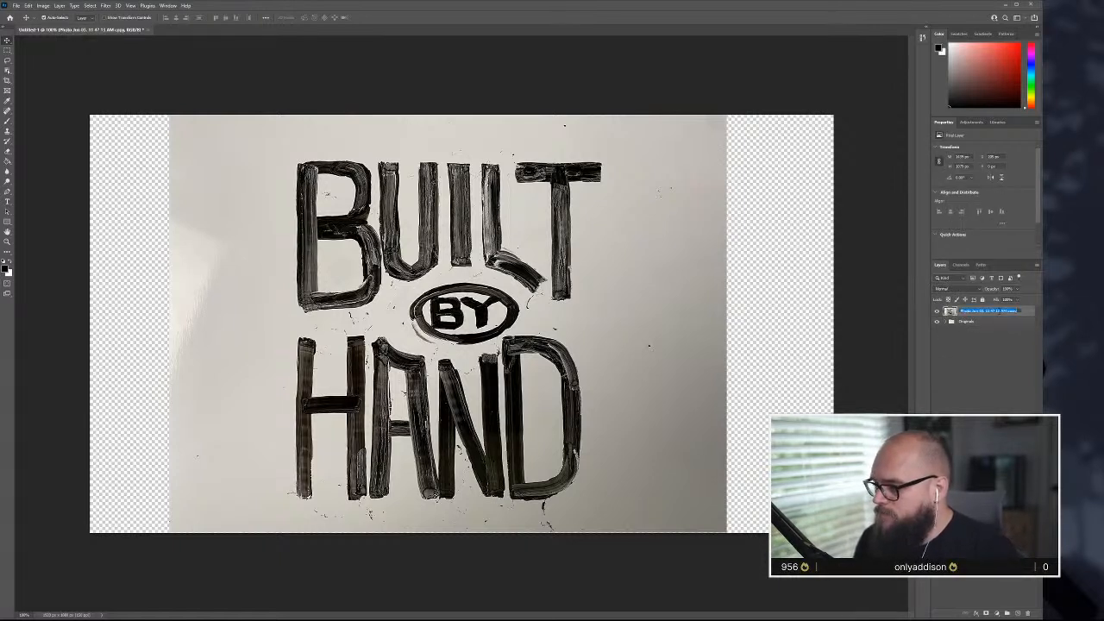
type("B")
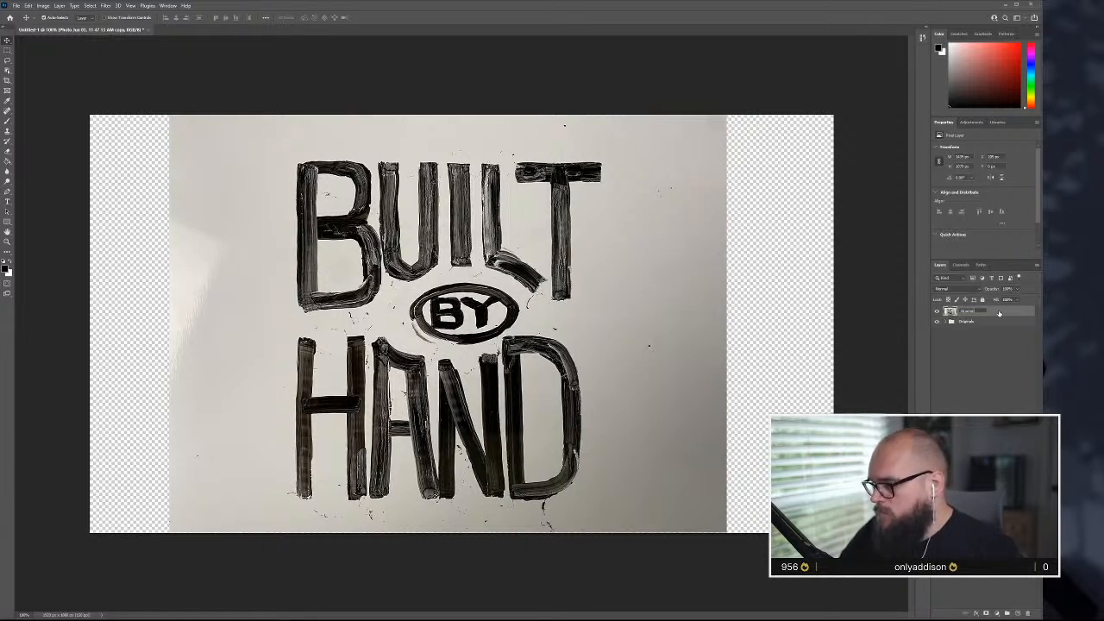
key("Return")
key("ctrl+j")
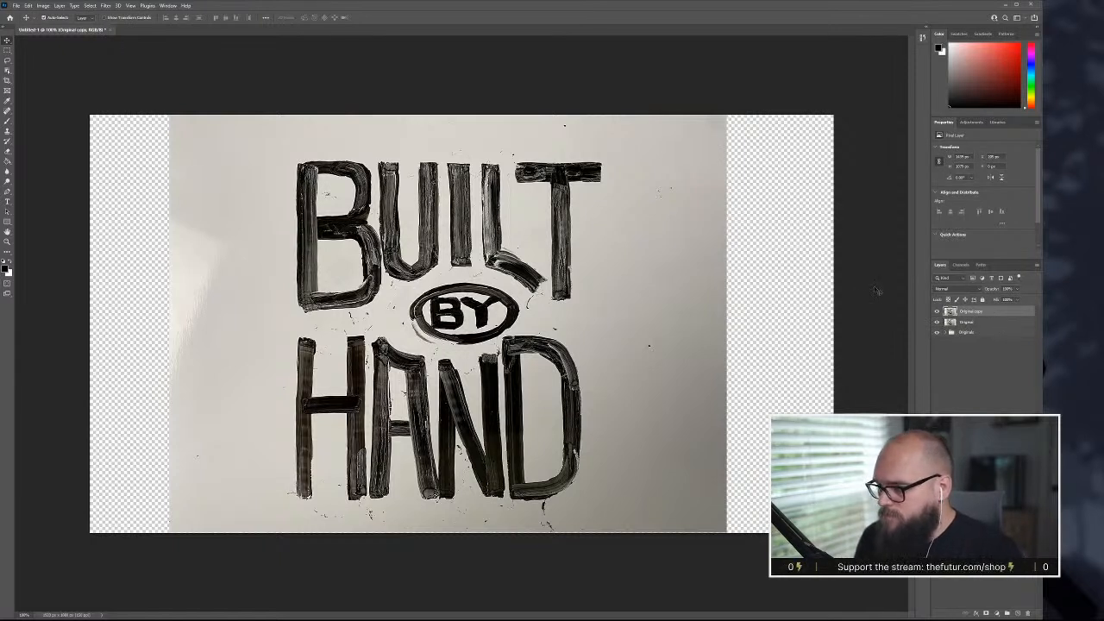
left_click(936, 322)
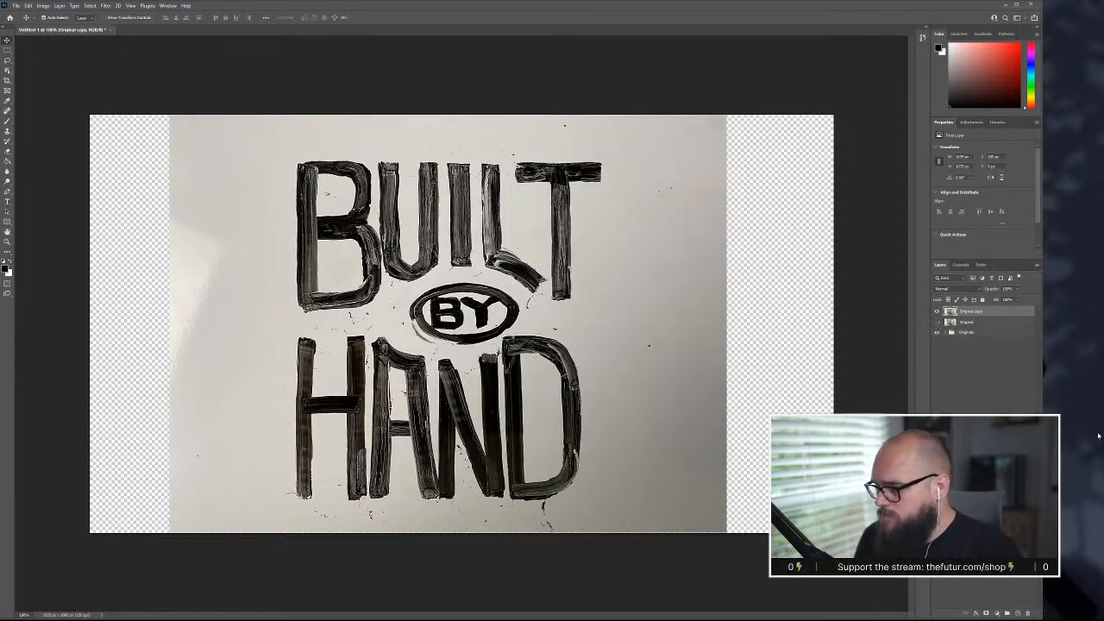
- Add a near-black solid color fill layer and place it directly beneath the Original copy layer
left_click(997, 613)
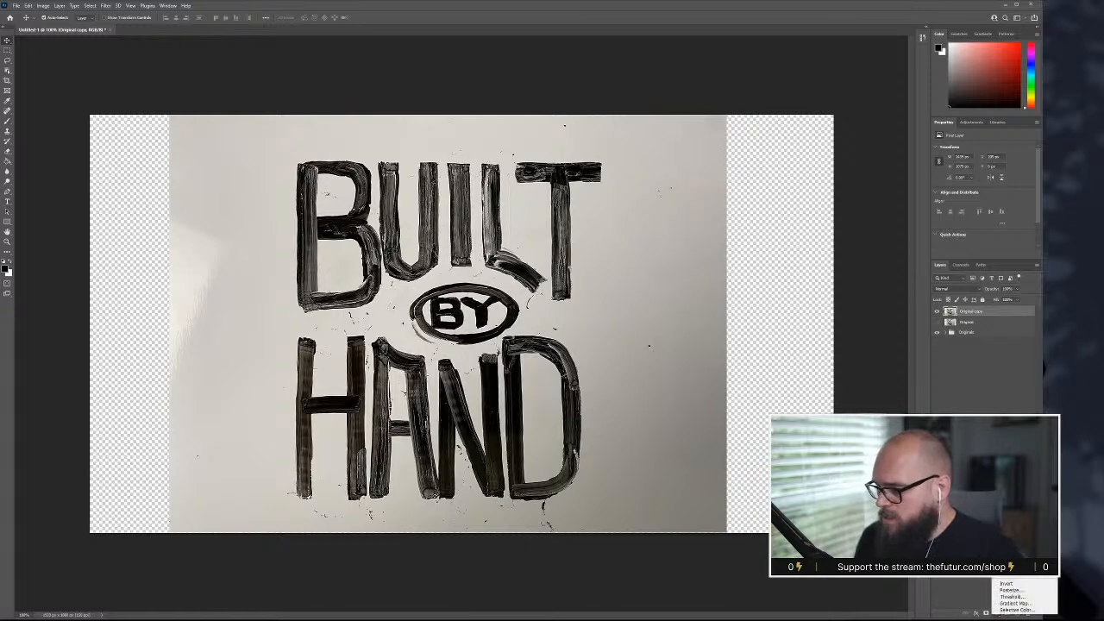
left_click(1011, 482)
left_click_drag(694, 201, 637, 261)
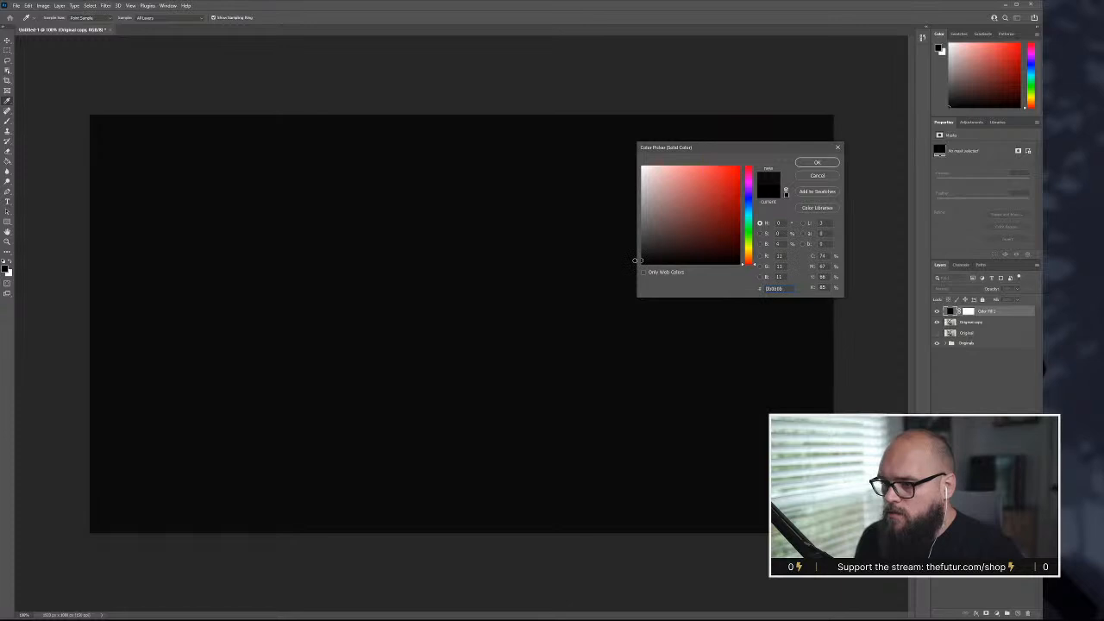
left_click_drag(636, 260, 638, 264)
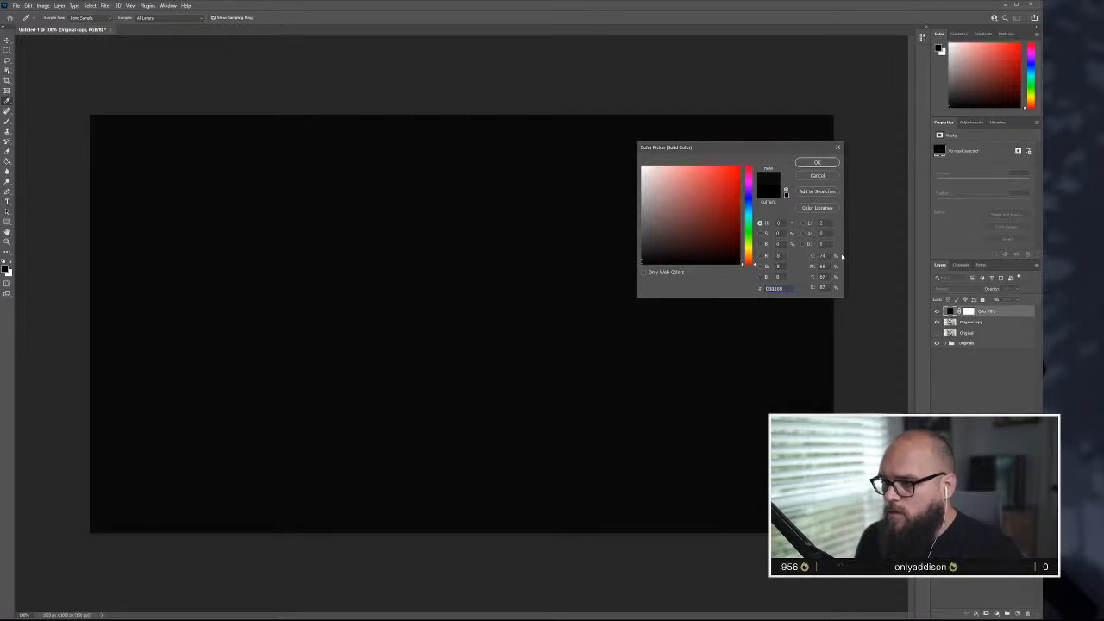
left_click(817, 163)
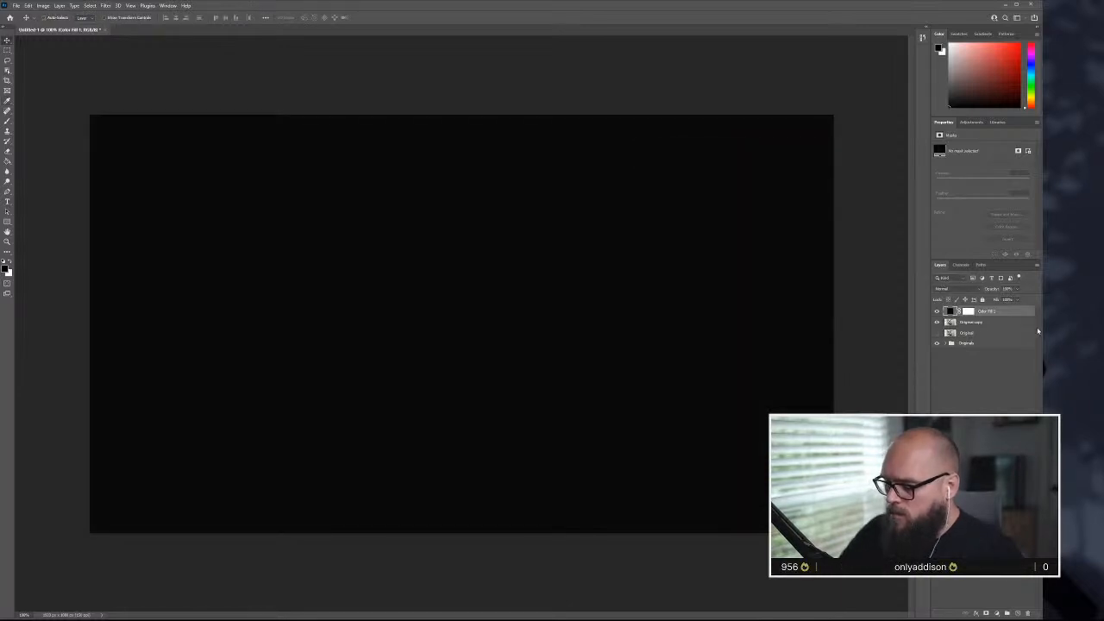
key("ctrl+bracketleft")
- Try inverting the Original copy layer and boosting its contrast with a direct Levels adjustment, and undo both changes
left_click(1024, 309)
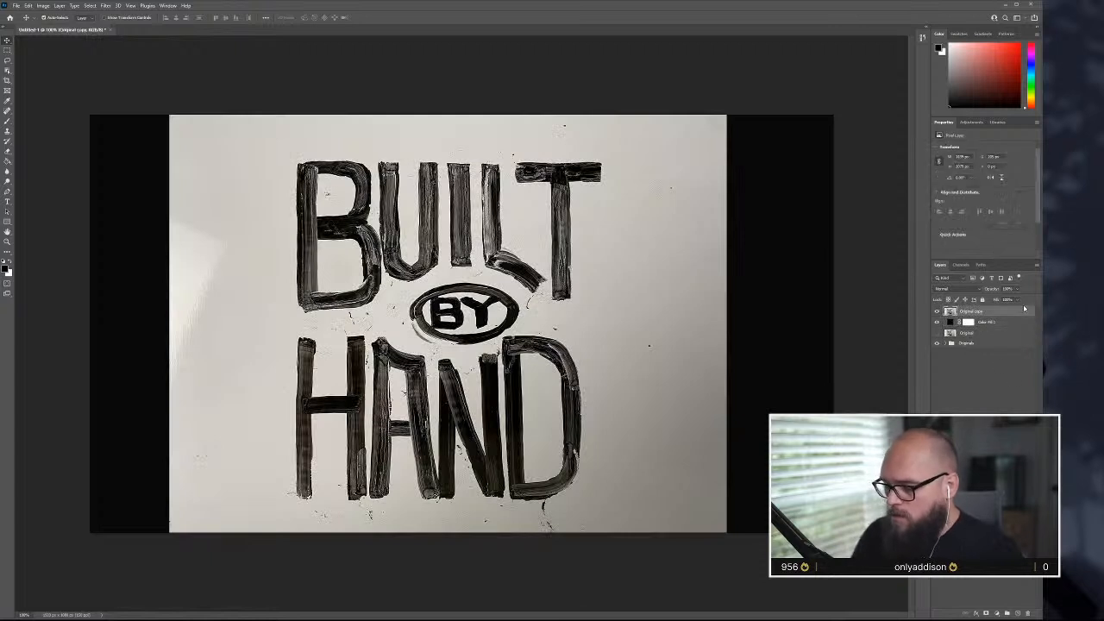
key("ctrl+i")
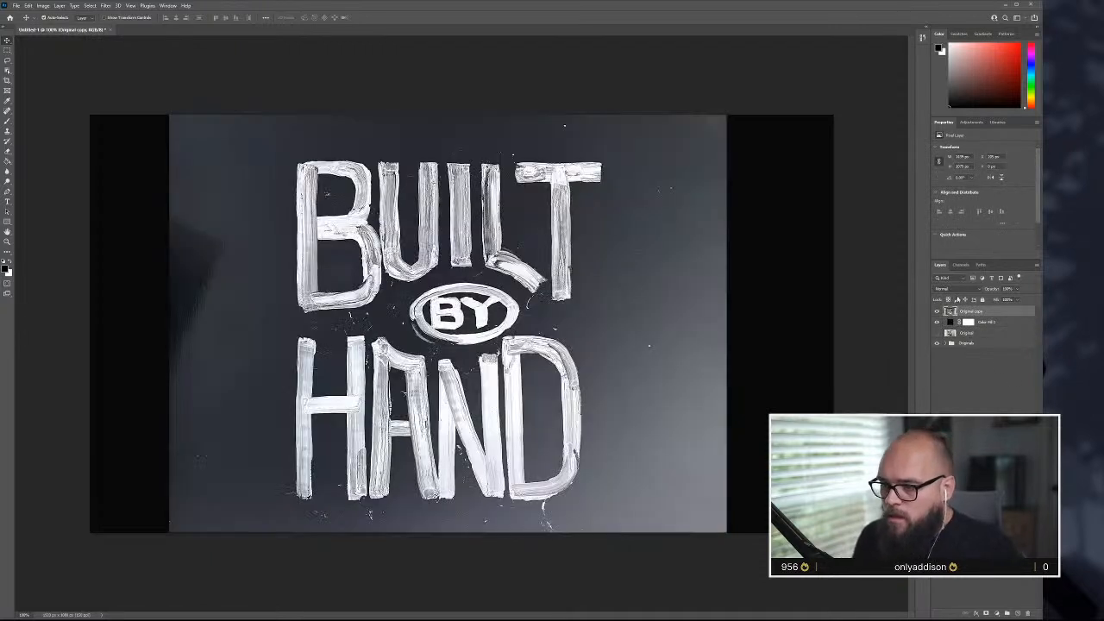
key("ctrl+l")
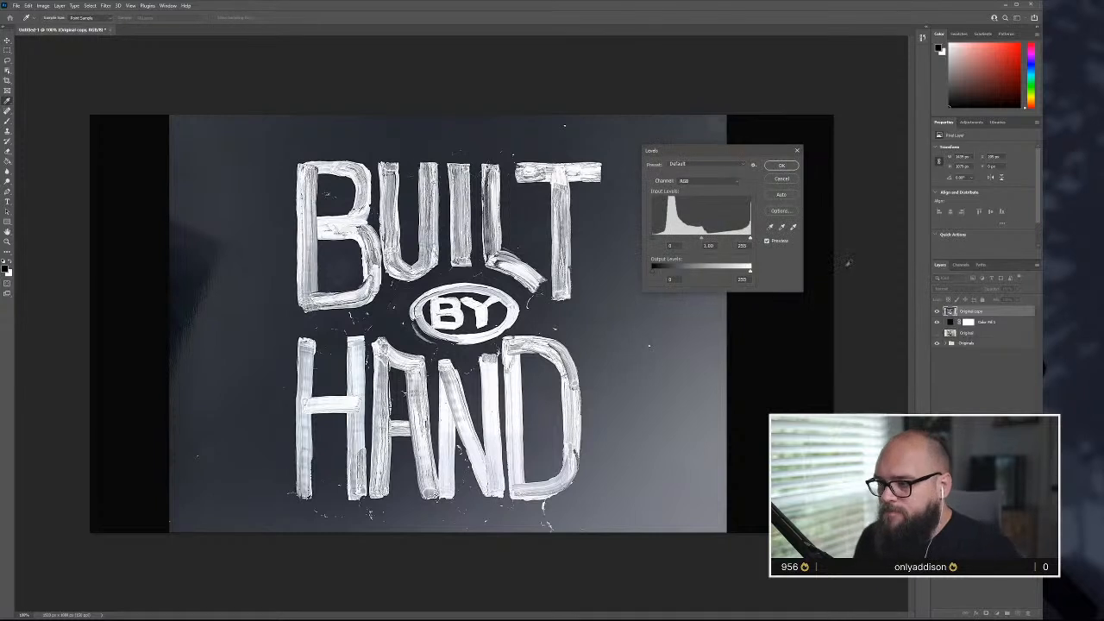
left_click_drag(653, 239, 728, 239)
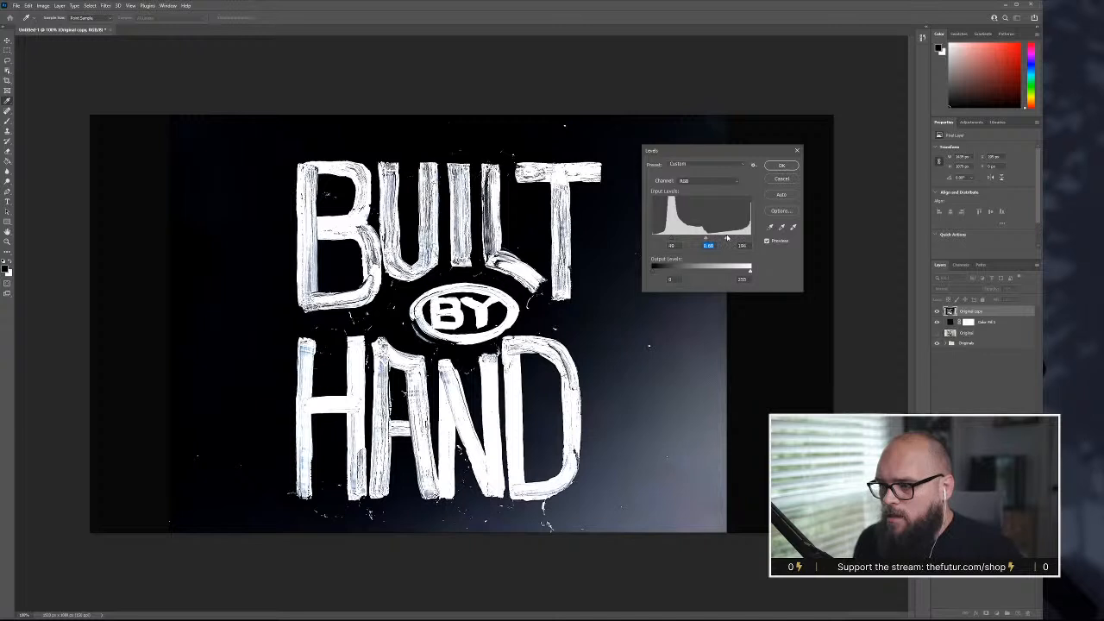
key("Tab")
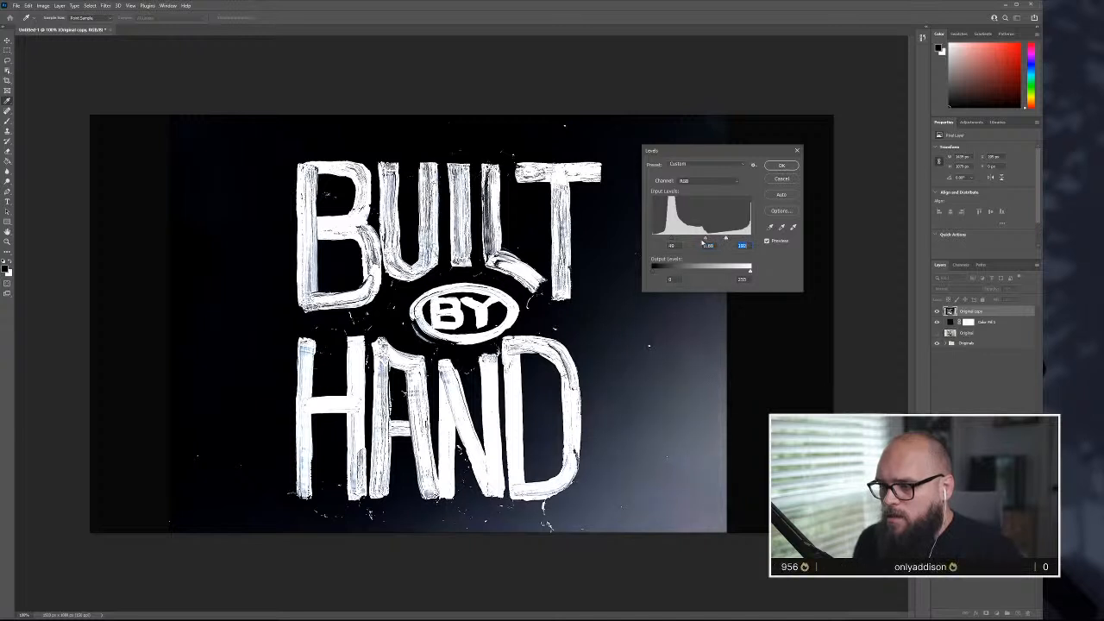
left_click_drag(706, 239, 703, 239)
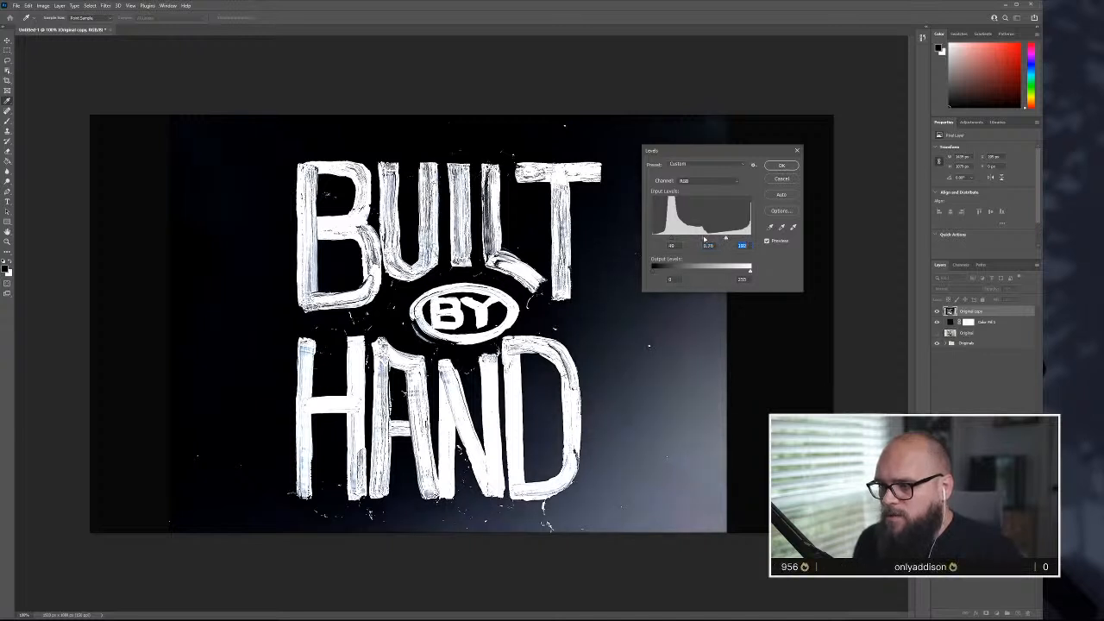
left_click(703, 239)
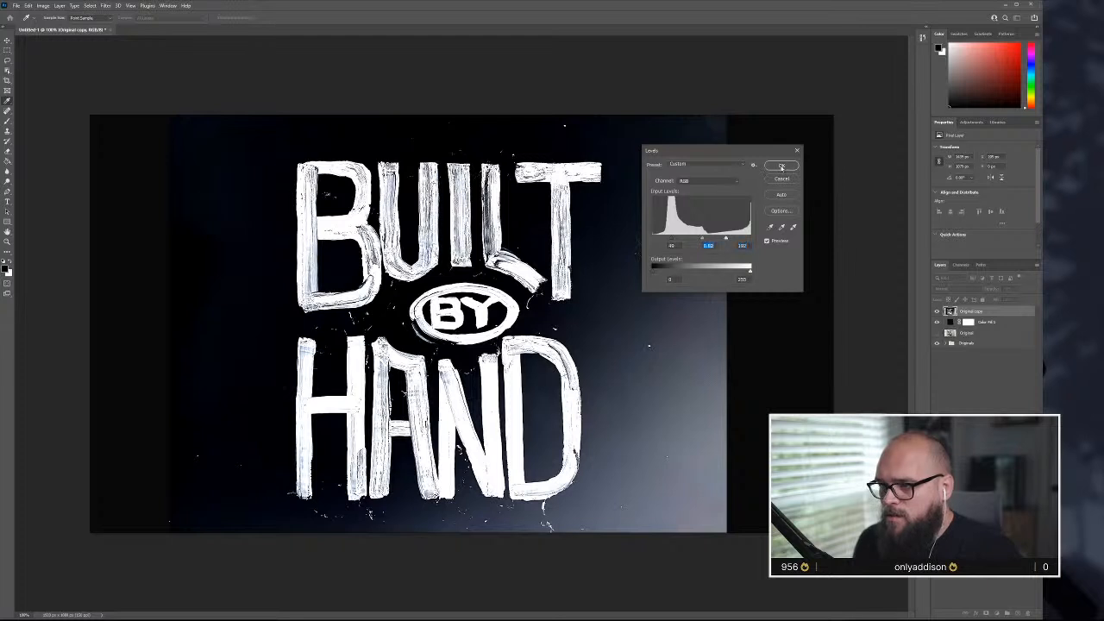
left_click(781, 166)
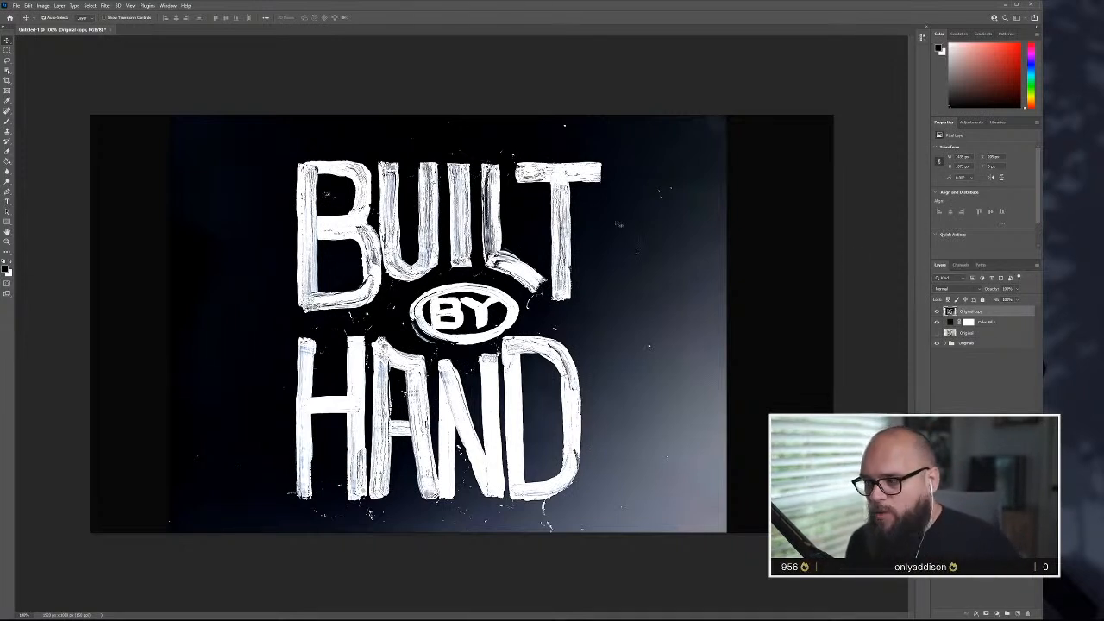
key("ctrl+z")
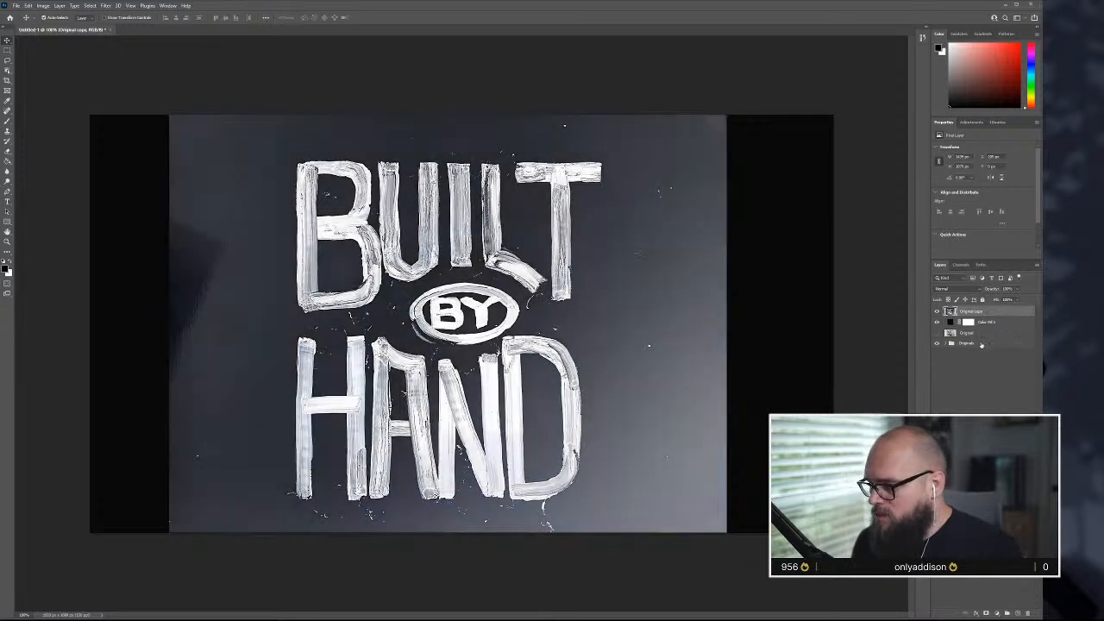
key("ctrl+z")
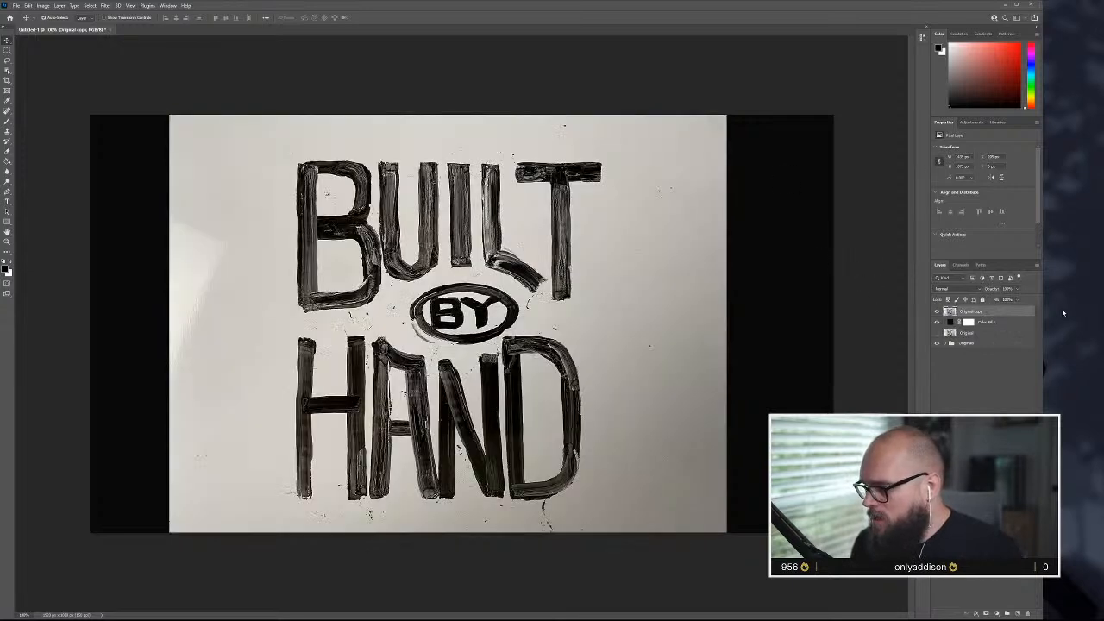
- Add a Levels adjustment layer above the Original copy and invert the Original copy's colors
left_click(996, 613)
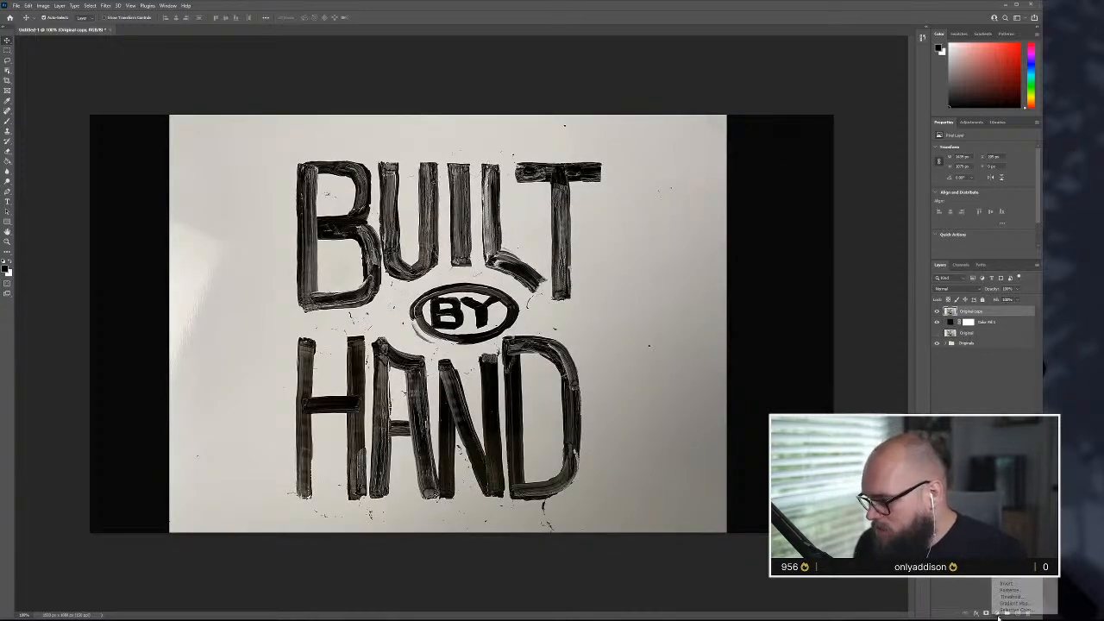
left_click(1013, 511)
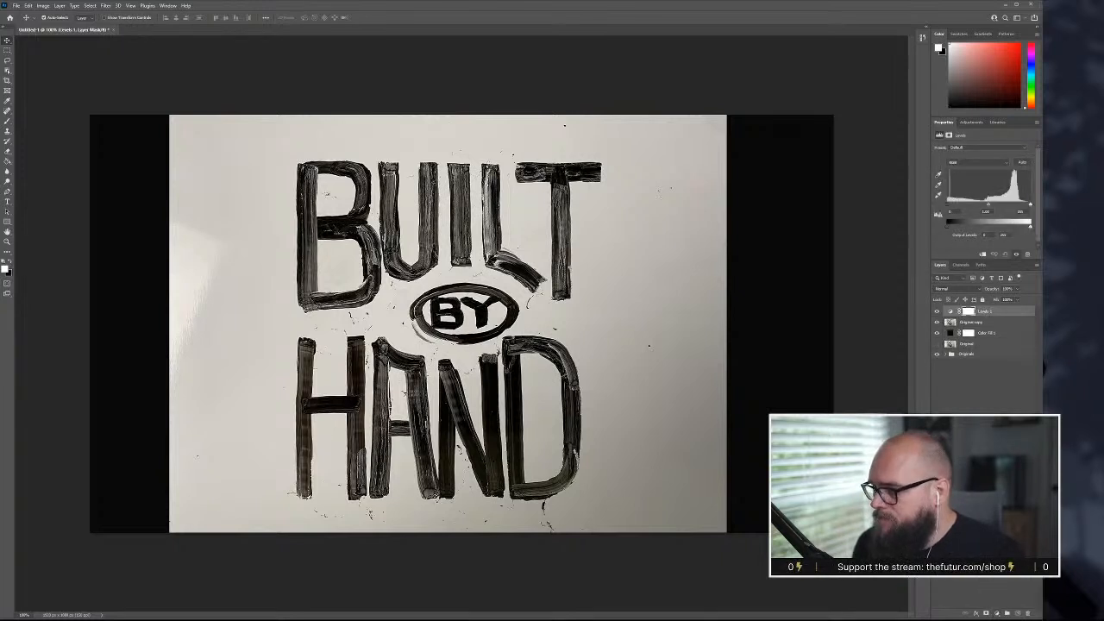
left_click(1009, 323)
key("ctrl+i")
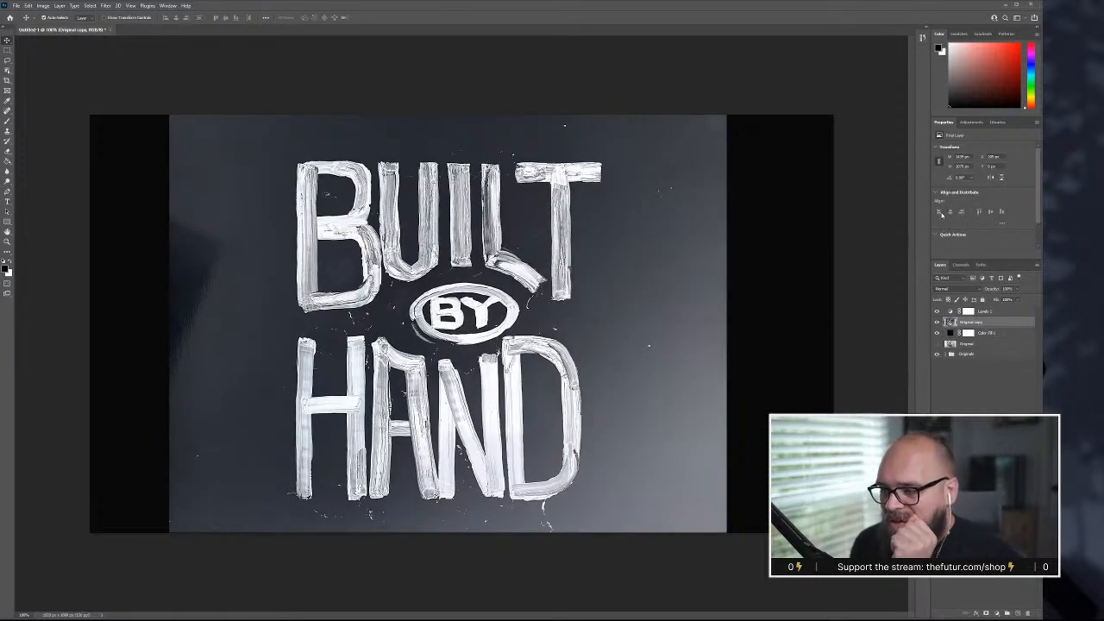
- Darken the uneven grey background beside the lettering on the Original copy layer using the Burn tool with a large soft brush
left_click(8, 131)
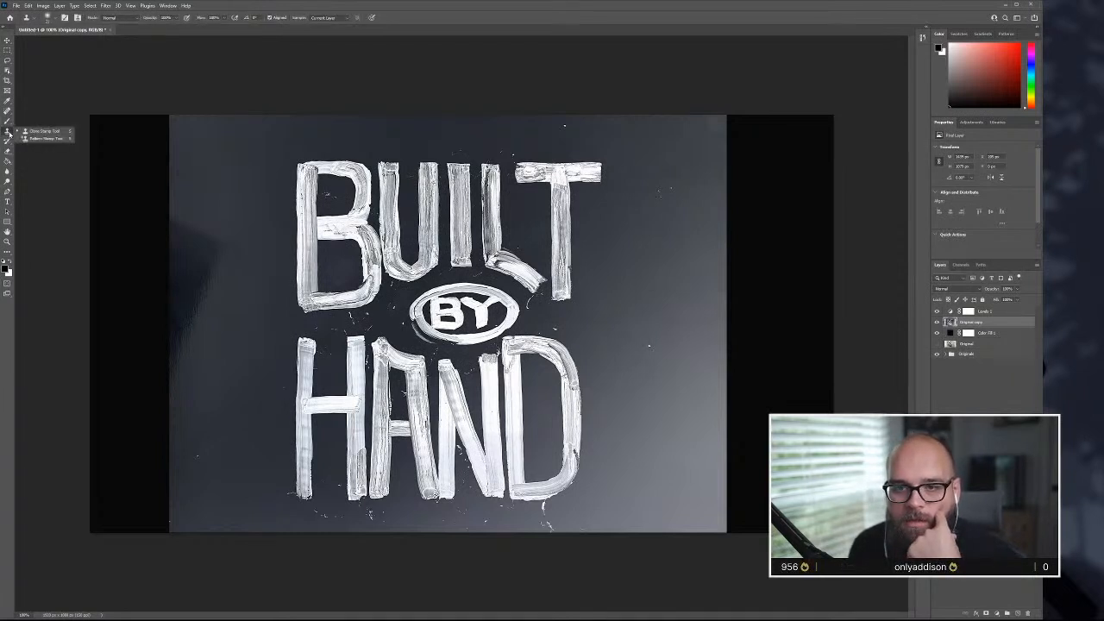
left_click(8, 122)
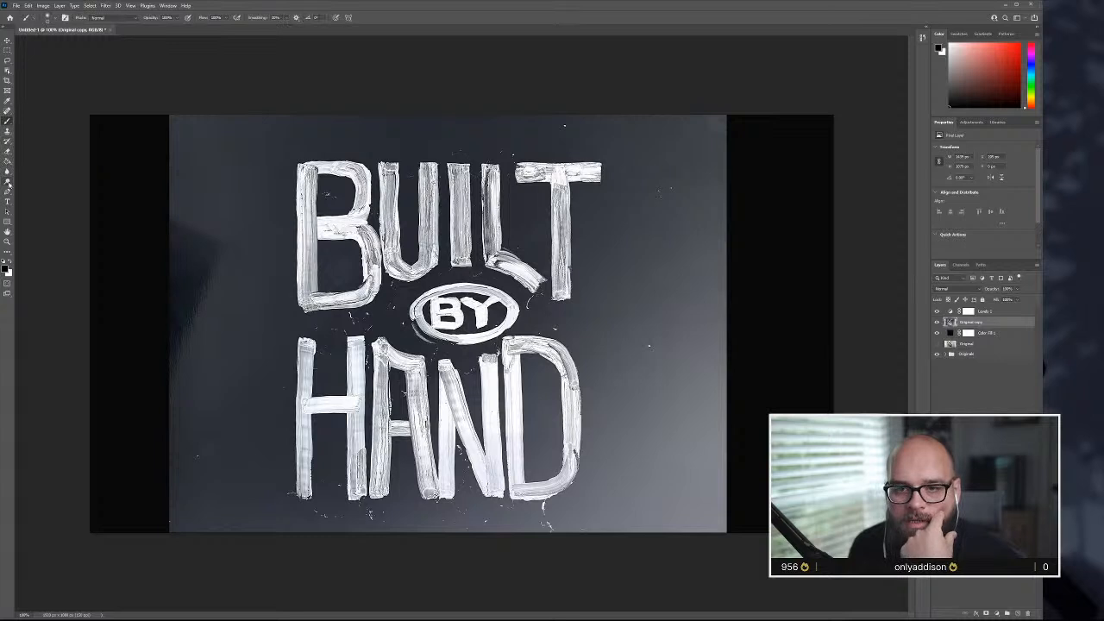
left_click(7, 171)
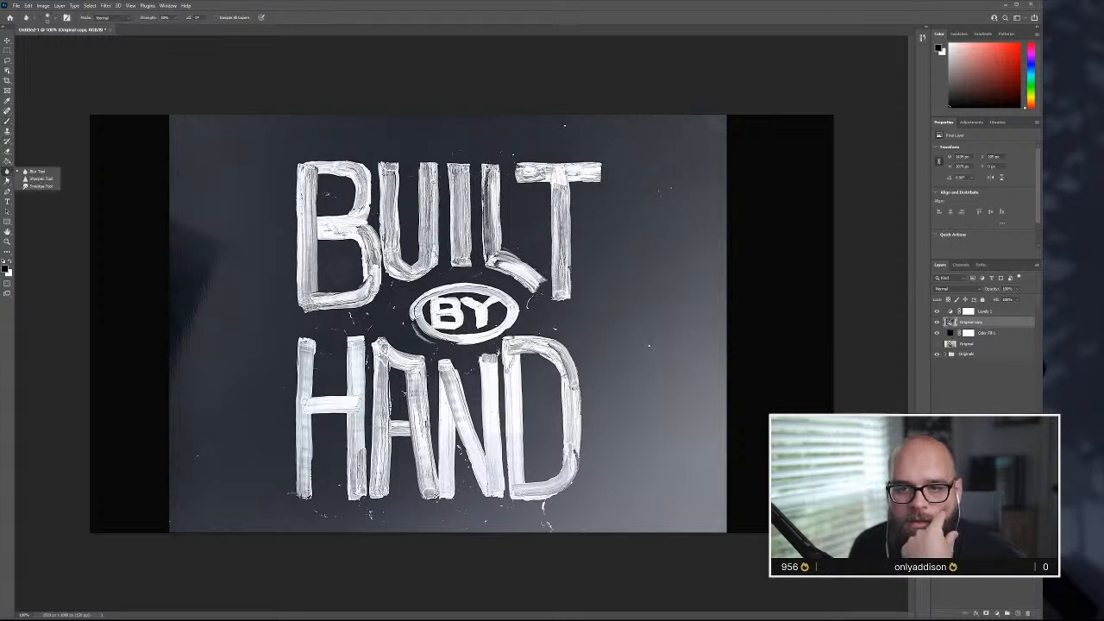
left_click(8, 182)
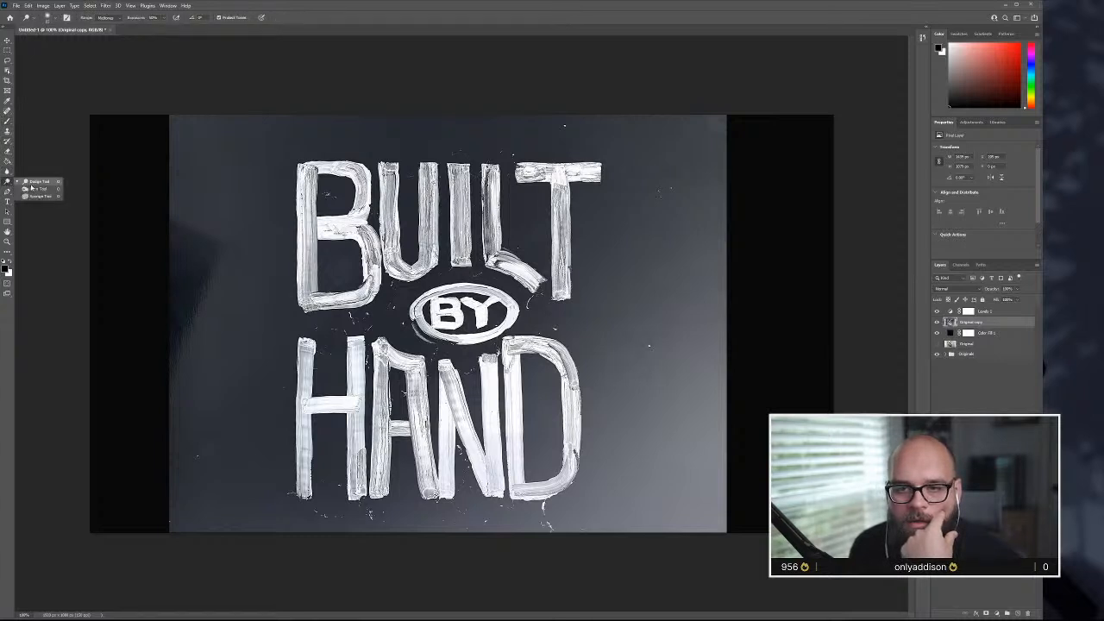
left_click(31, 187)
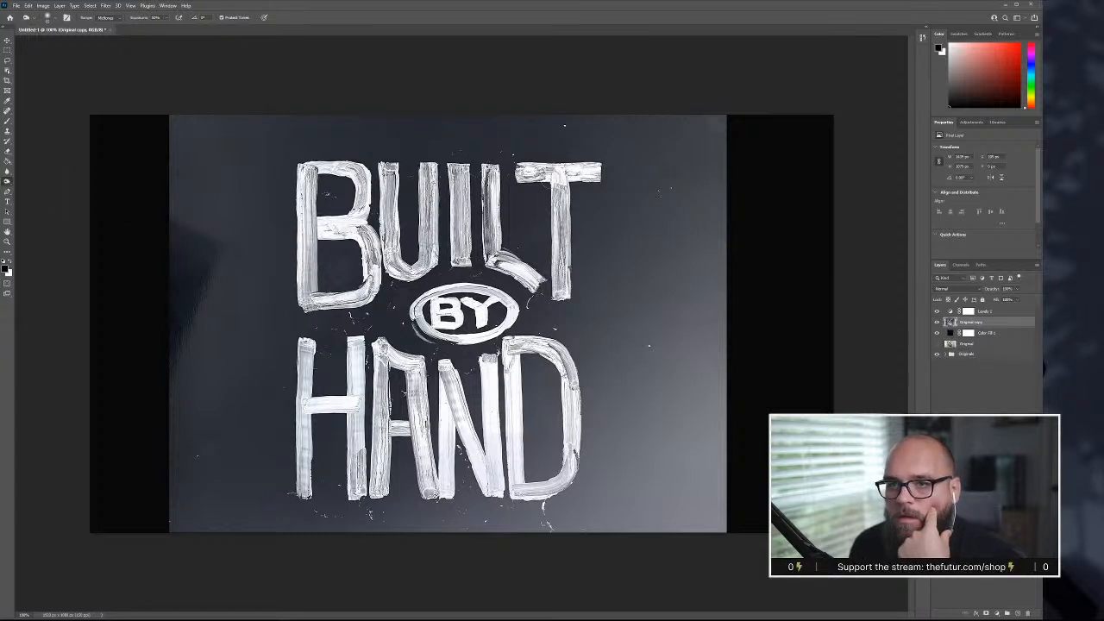
right_click(725, 330)
left_click(797, 347)
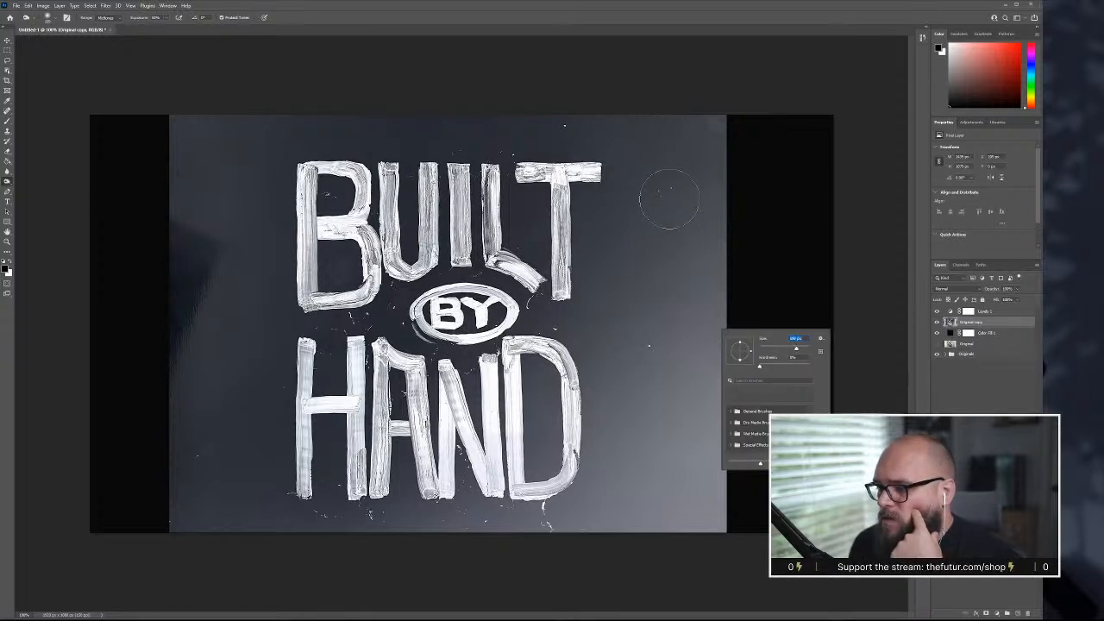
mouse_move(690, 192)
left_mouse_down()
mouse_move(725, 503)
mouse_move(696, 514)
mouse_move(707, 408)
mouse_move(677, 586)
mouse_move(729, 494)
mouse_move(683, 524)
mouse_move(680, 426)
mouse_move(641, 506)
mouse_move(628, 501)
mouse_move(666, 418)
mouse_move(661, 446)
mouse_move(695, 139)
mouse_move(704, 287)
mouse_move(711, 157)
mouse_move(727, 241)
mouse_move(719, 528)
left_mouse_up()
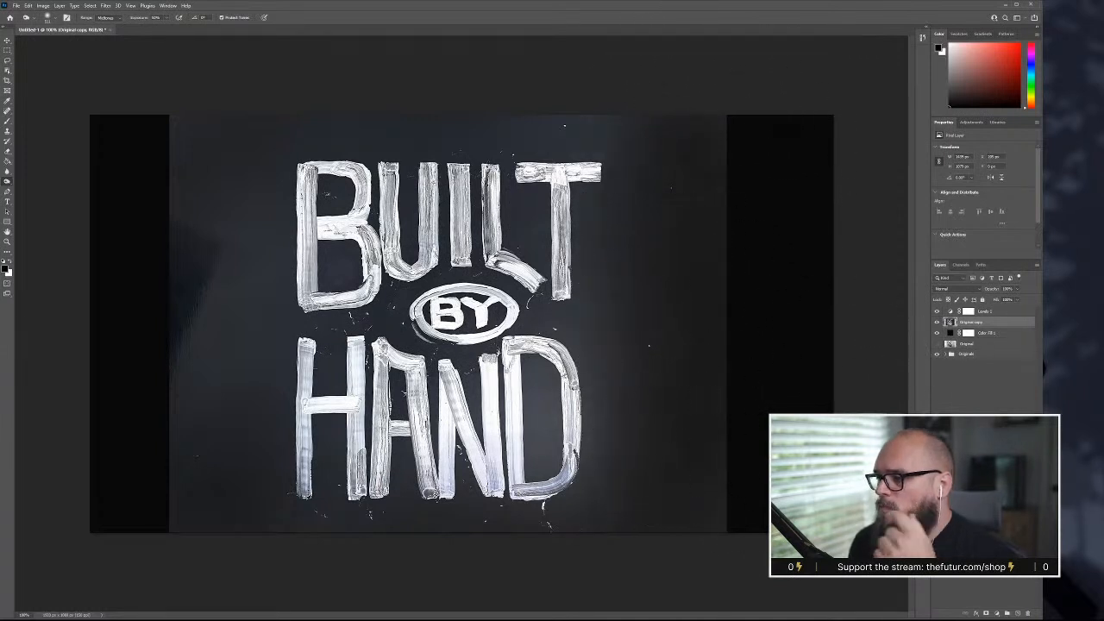
- Adjust the Levels layer's black, midtone and white input points to turn the background pure black and brighten the letters
left_click(950, 311)
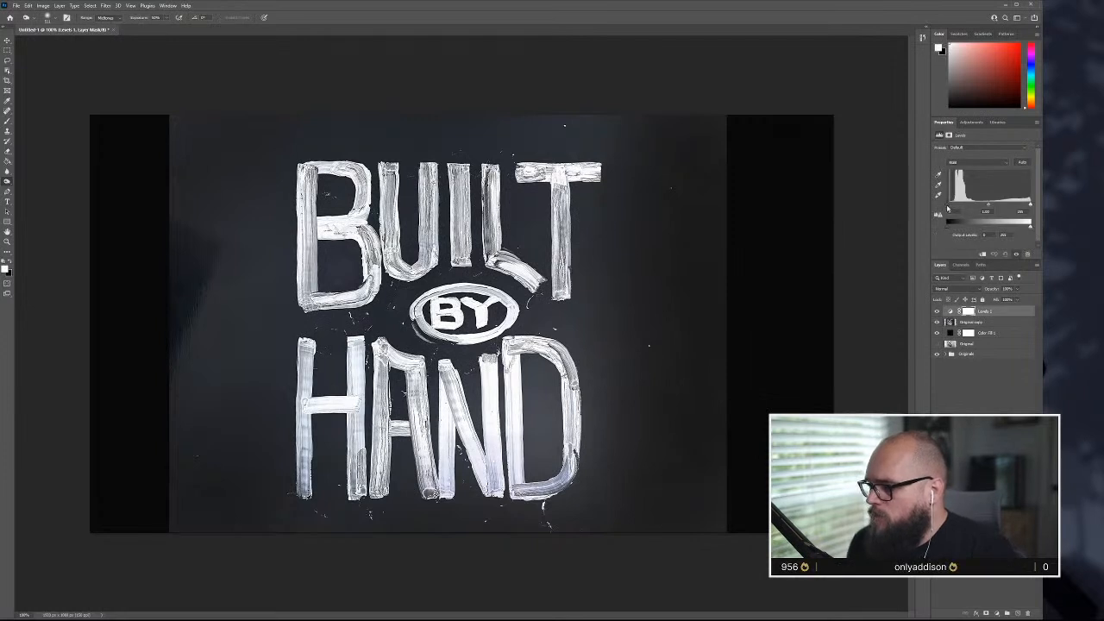
left_click_drag(950, 208, 961, 205)
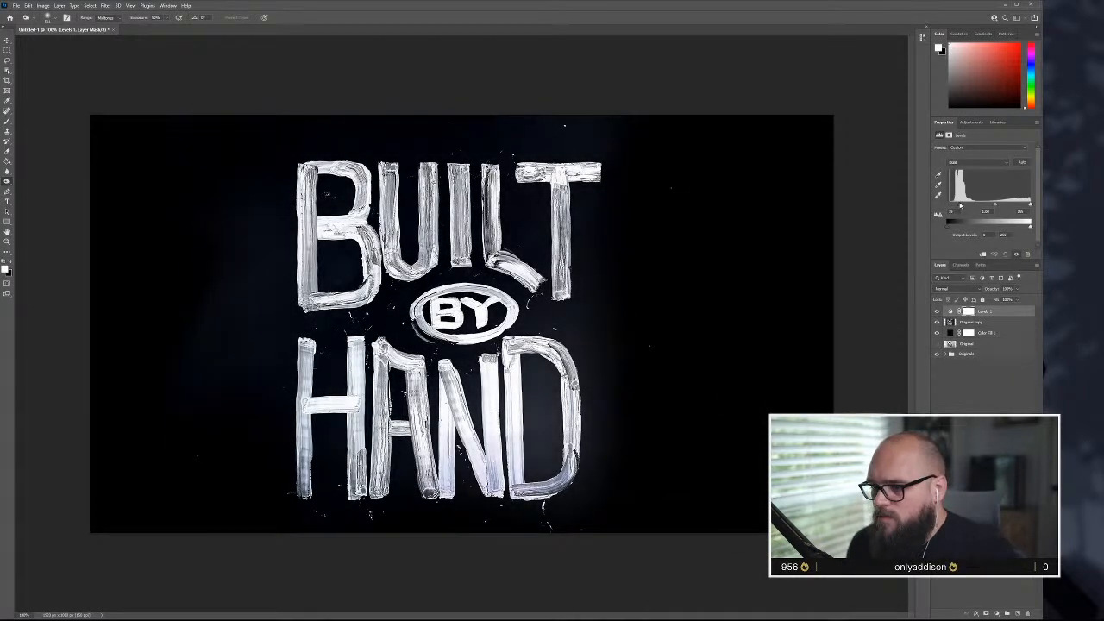
left_click_drag(994, 205, 991, 205)
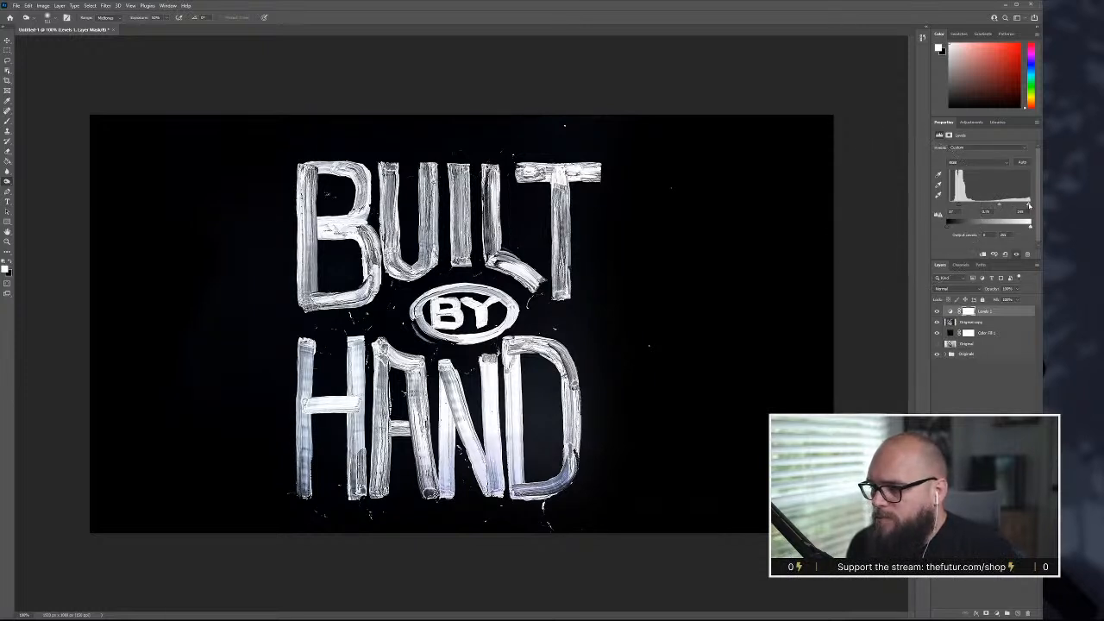
left_click_drag(1028, 205, 1025, 205)
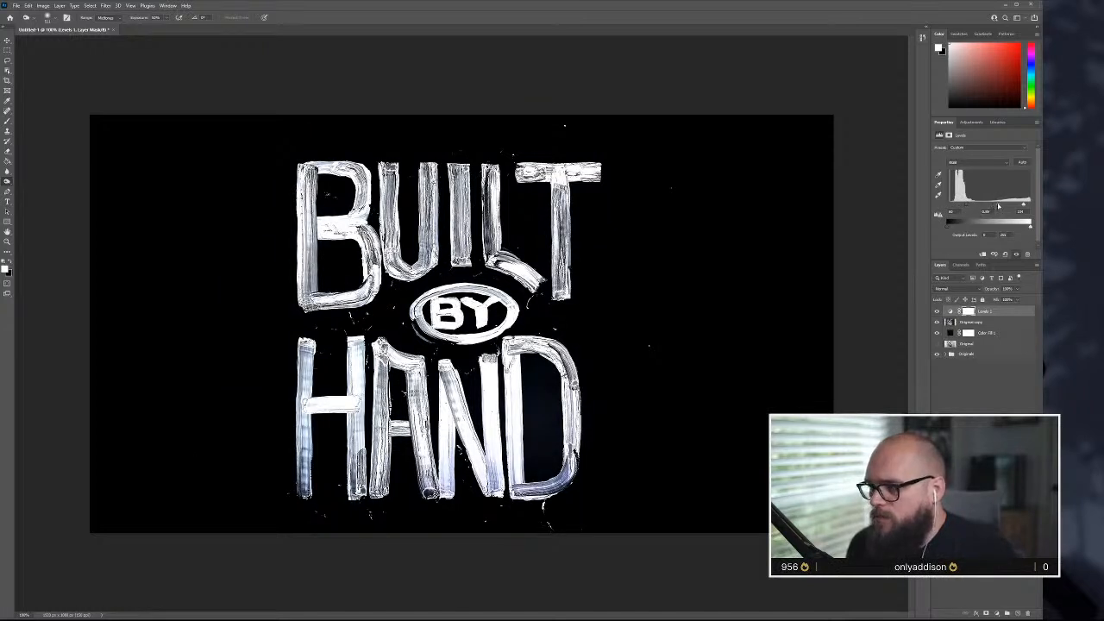
left_click_drag(999, 206, 993, 205)
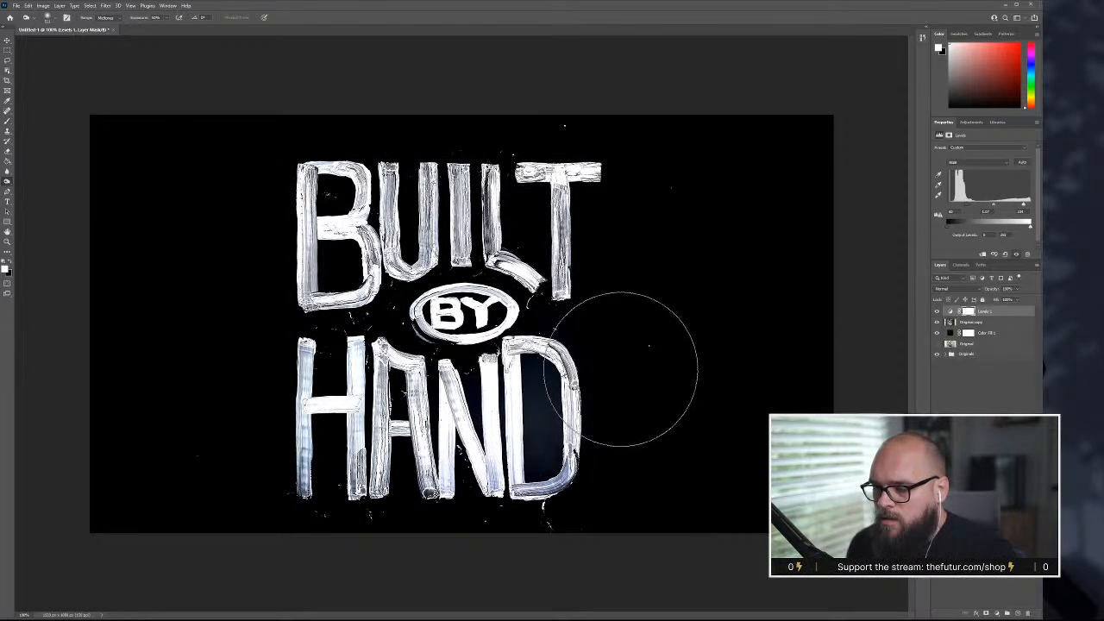
- Burn away the remaining haze inside the D of HAND on the Original copy layer, using a smaller brush and the Shadows range
right_click(735, 379)
left_click(806, 394)
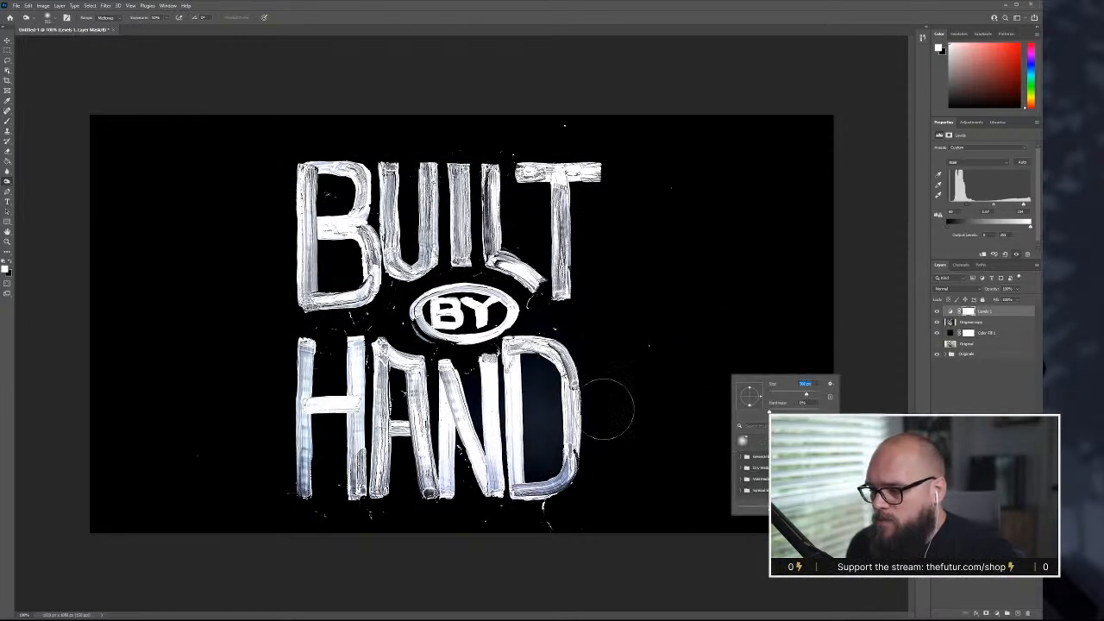
mouse_move(541, 386)
left_mouse_down()
mouse_move(536, 464)
mouse_move(536, 388)
mouse_move(551, 472)
mouse_move(536, 469)
mouse_move(534, 366)
left_mouse_up()
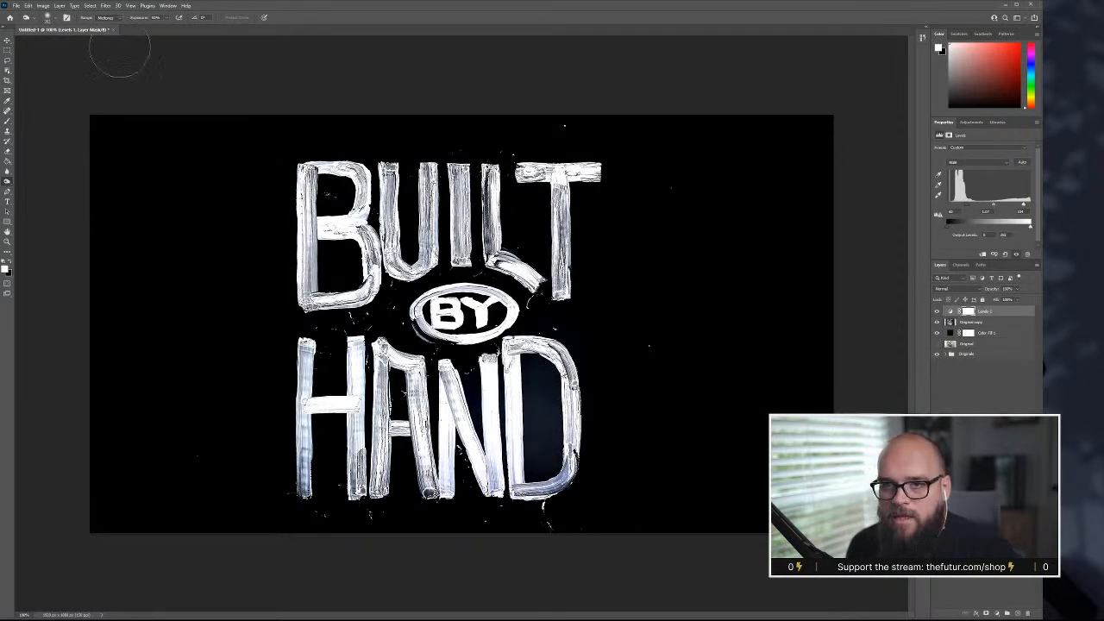
left_click(107, 17)
left_click(108, 24)
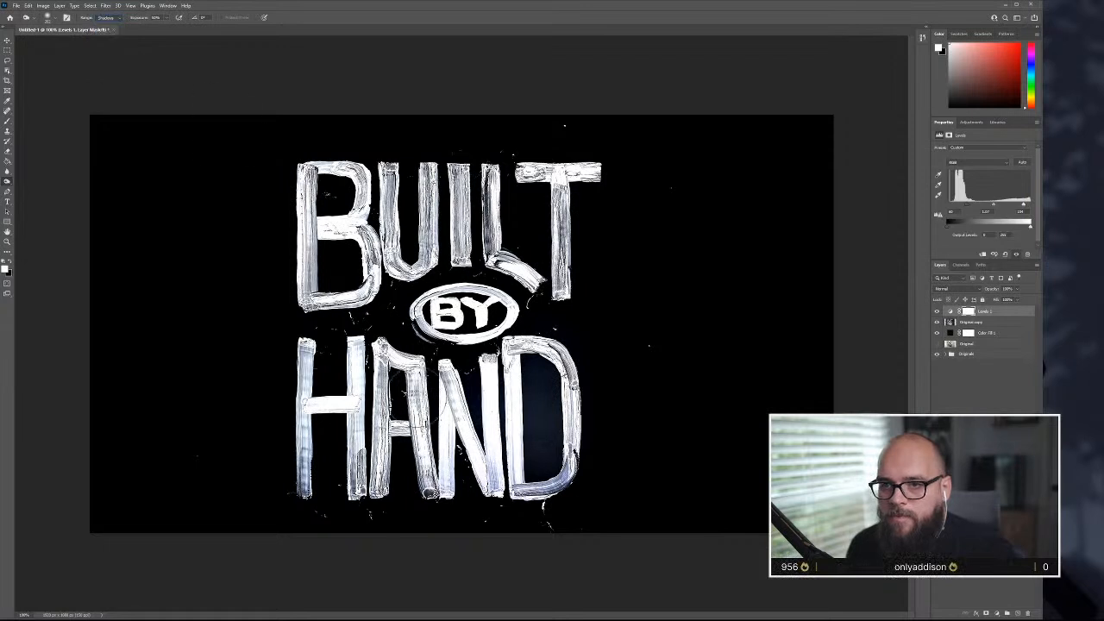
mouse_move(554, 419)
left_mouse_down()
mouse_move(544, 430)
mouse_move(535, 365)
mouse_move(533, 440)
mouse_move(548, 395)
left_mouse_up()
key("alt+bracketleft")
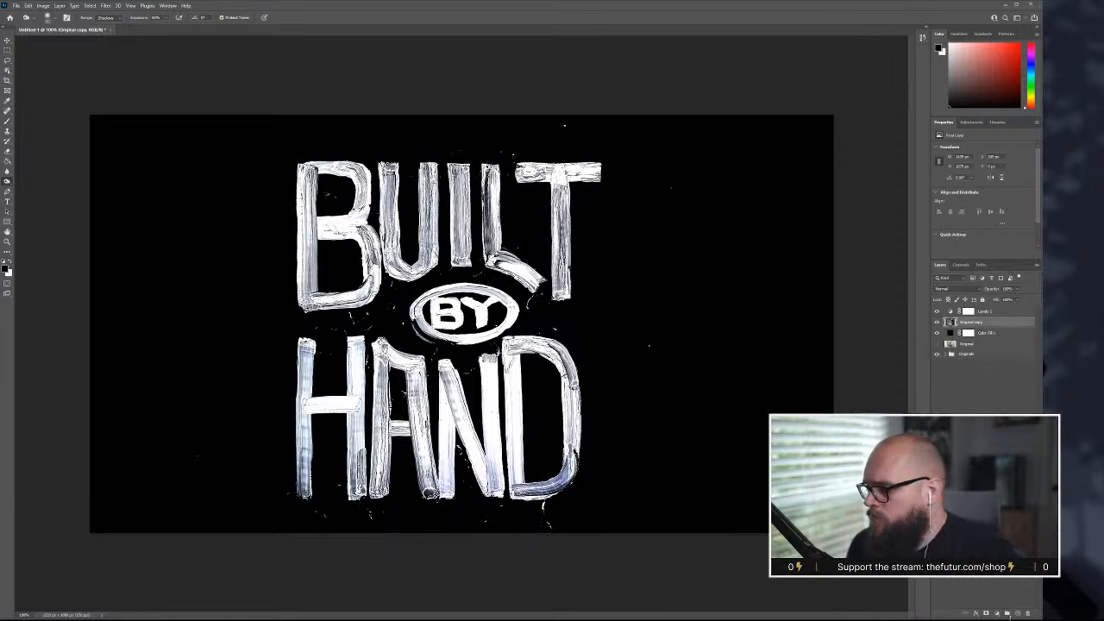
- Add a Hue/Saturation adjustment layer above the Levels layer and reduce its saturation and, slightly, its lightness
left_click(1008, 312)
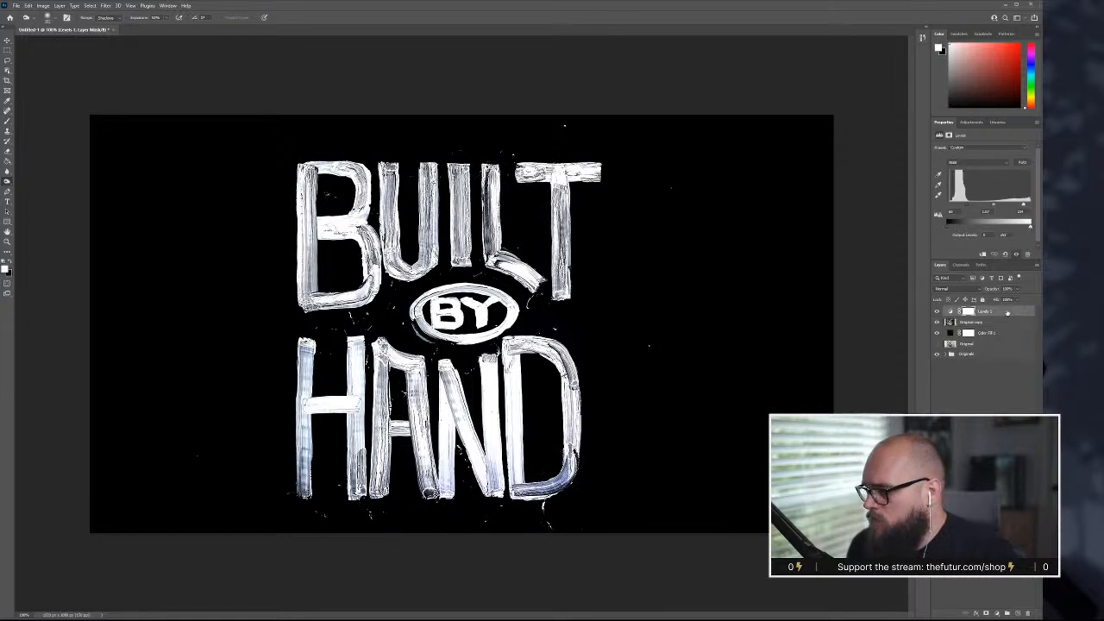
left_click(1018, 614)
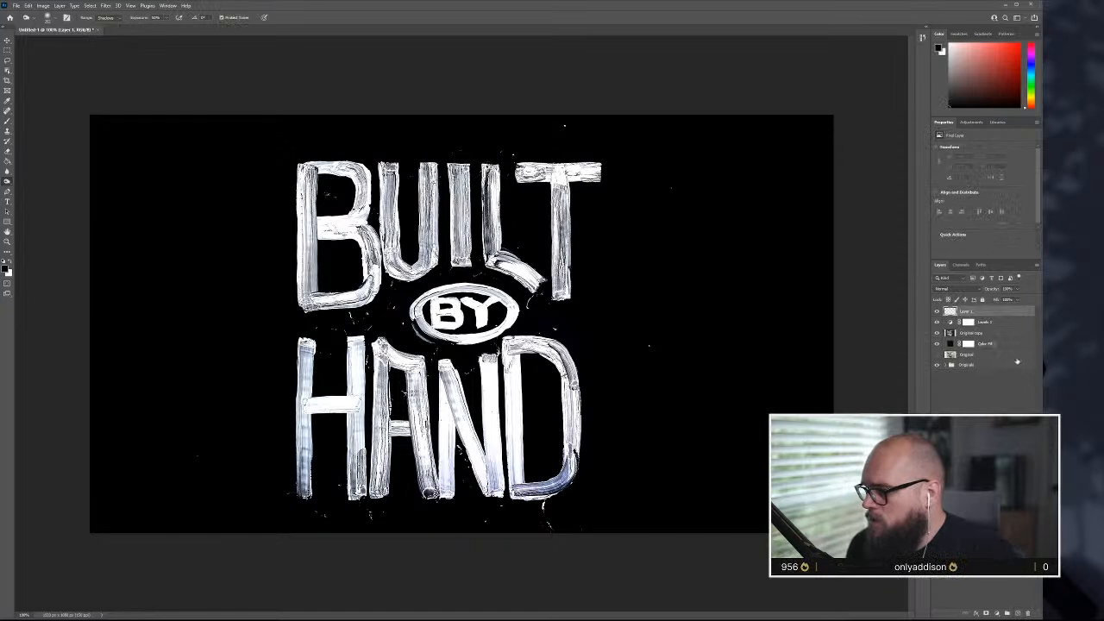
left_click(998, 613)
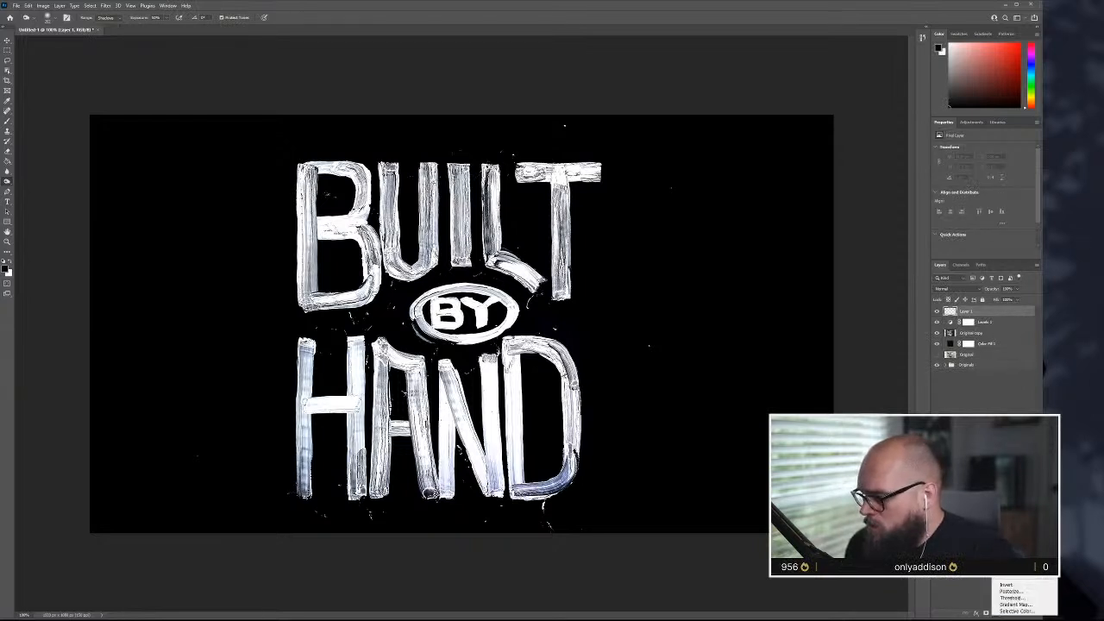
left_click(1014, 543)
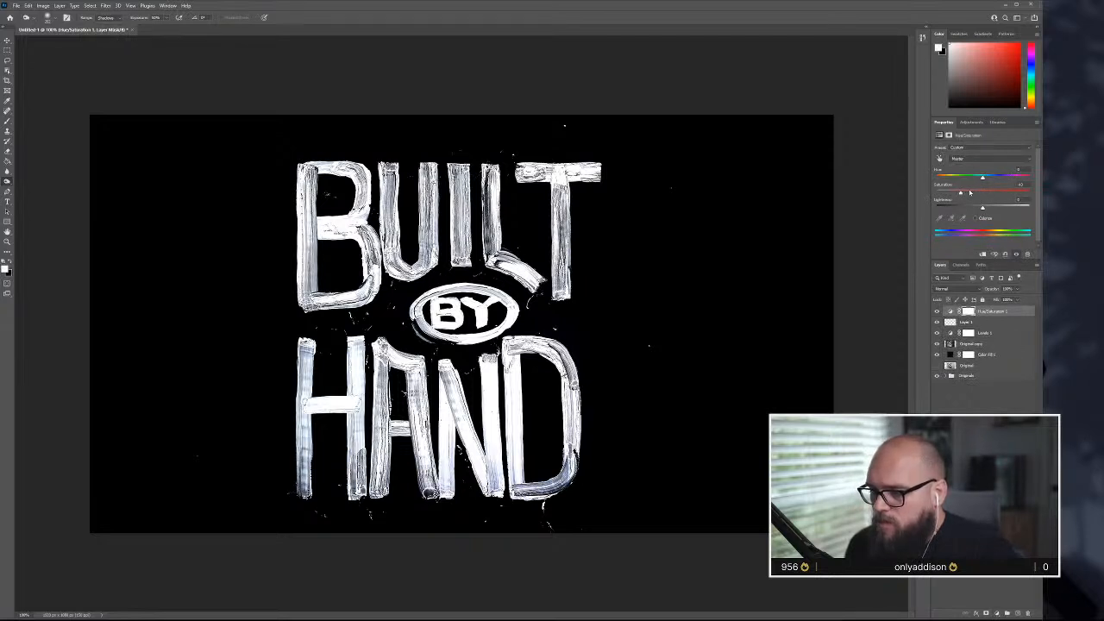
left_click_drag(960, 194, 977, 210)
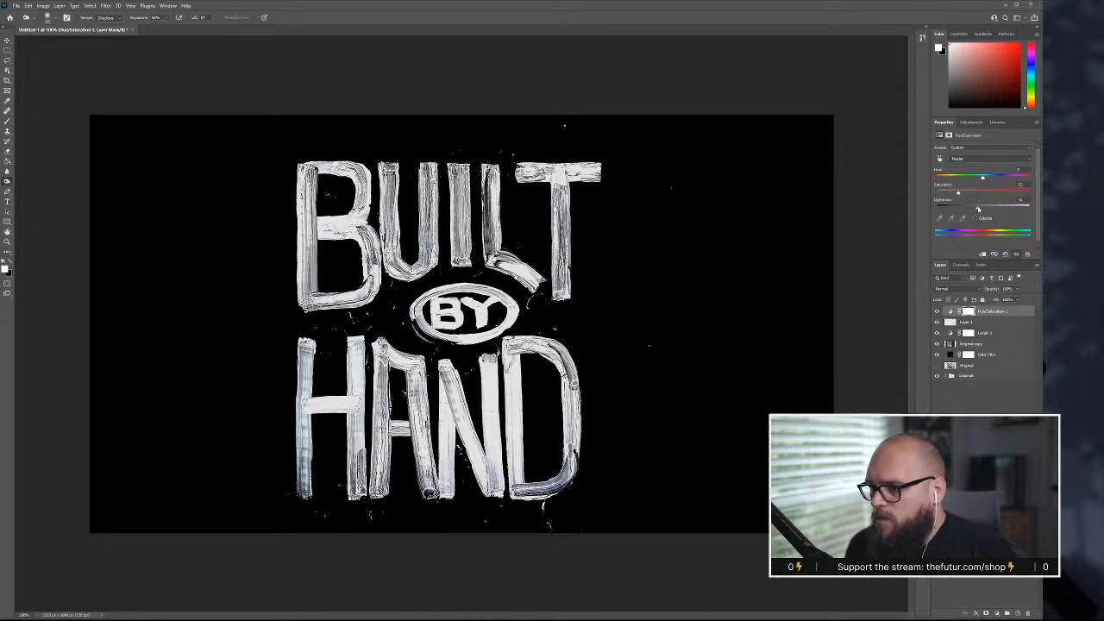
- Delete the empty Layer 1 and lower the Levels layer's white output level to soften the letters to light grey
left_click(997, 335)
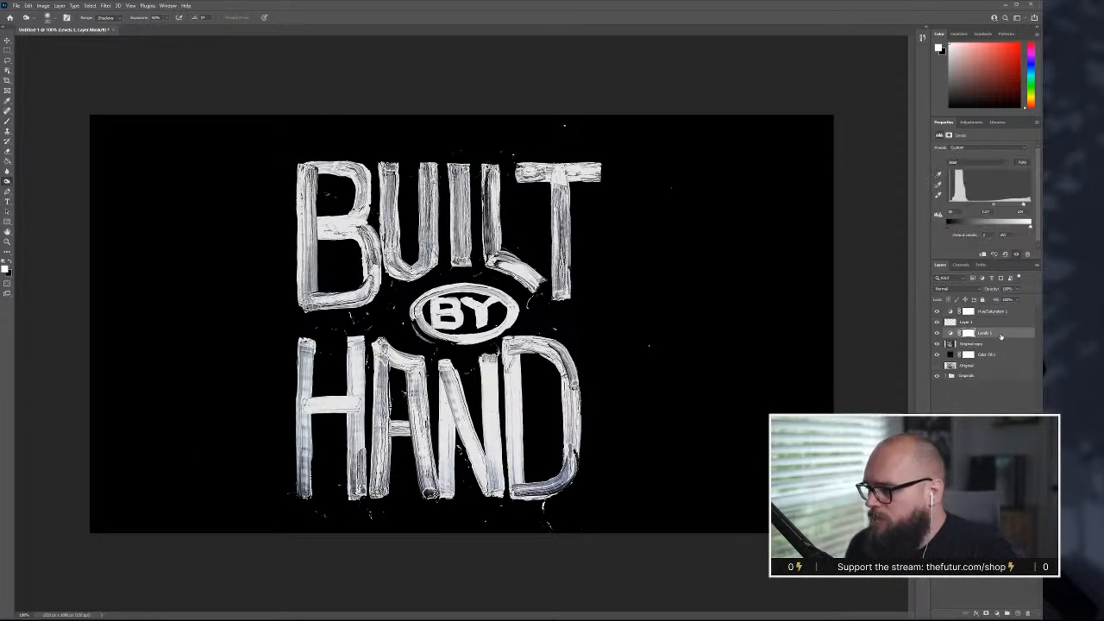
left_click(987, 323)
key("Delete")
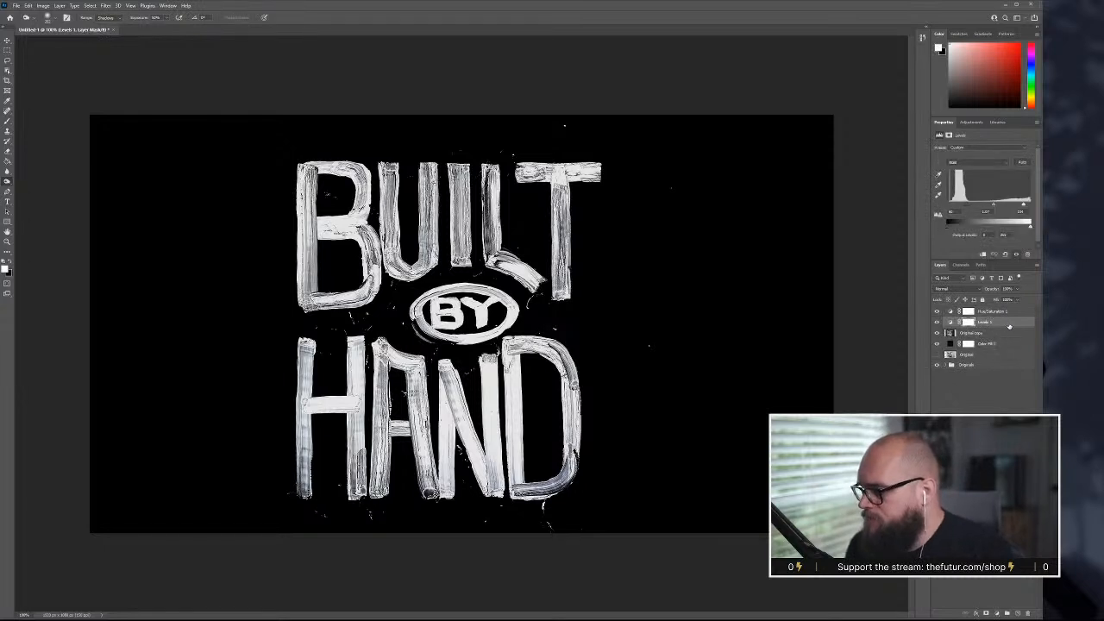
left_click_drag(1031, 227, 1022, 227)
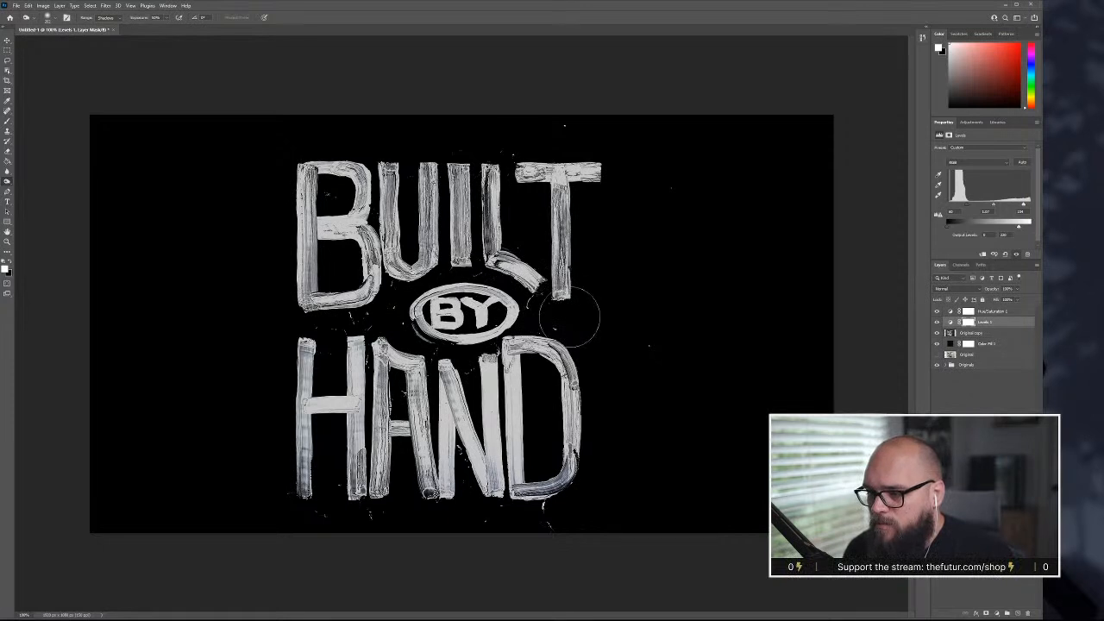
- Duplicate the Original copy layer, compare it against the Original photo, and make all the layers visible again
left_click(994, 333)
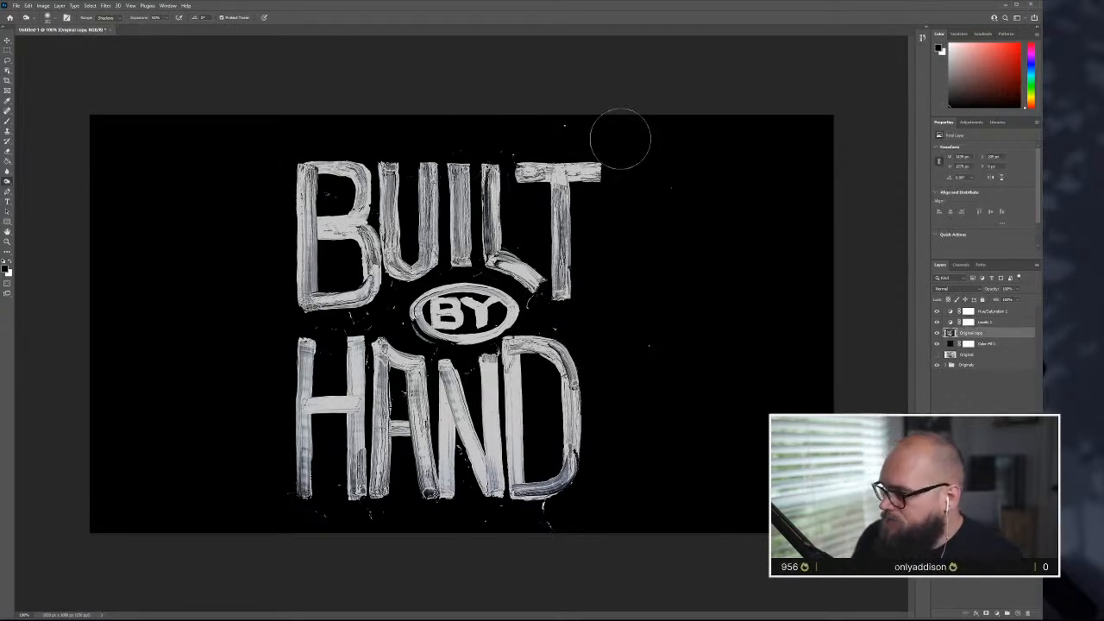
key("ctrl+j")
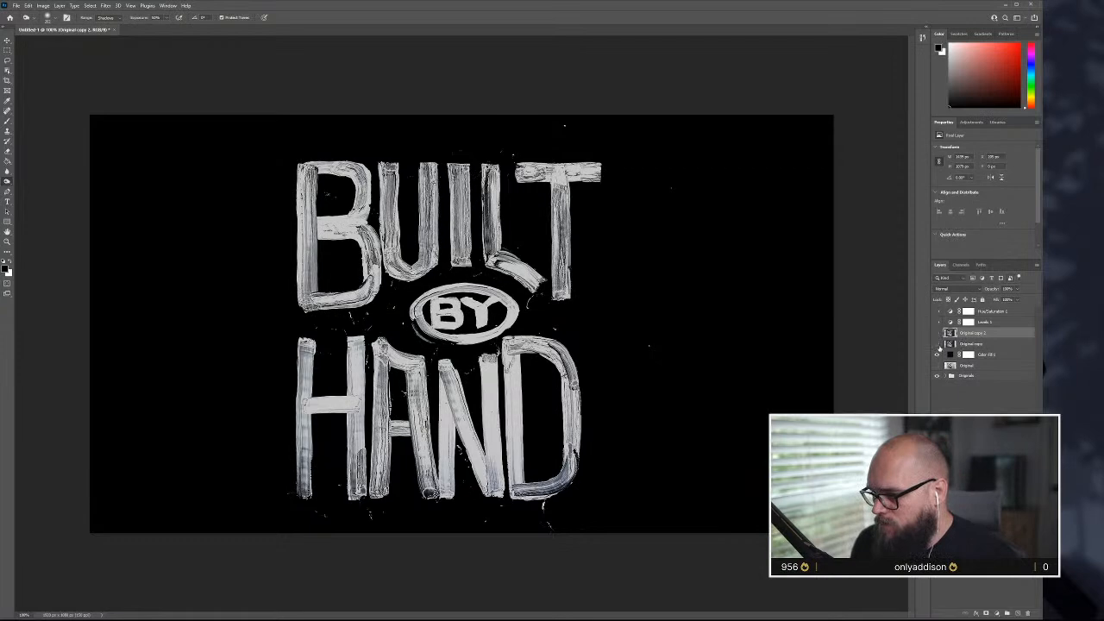
left_click(937, 353)
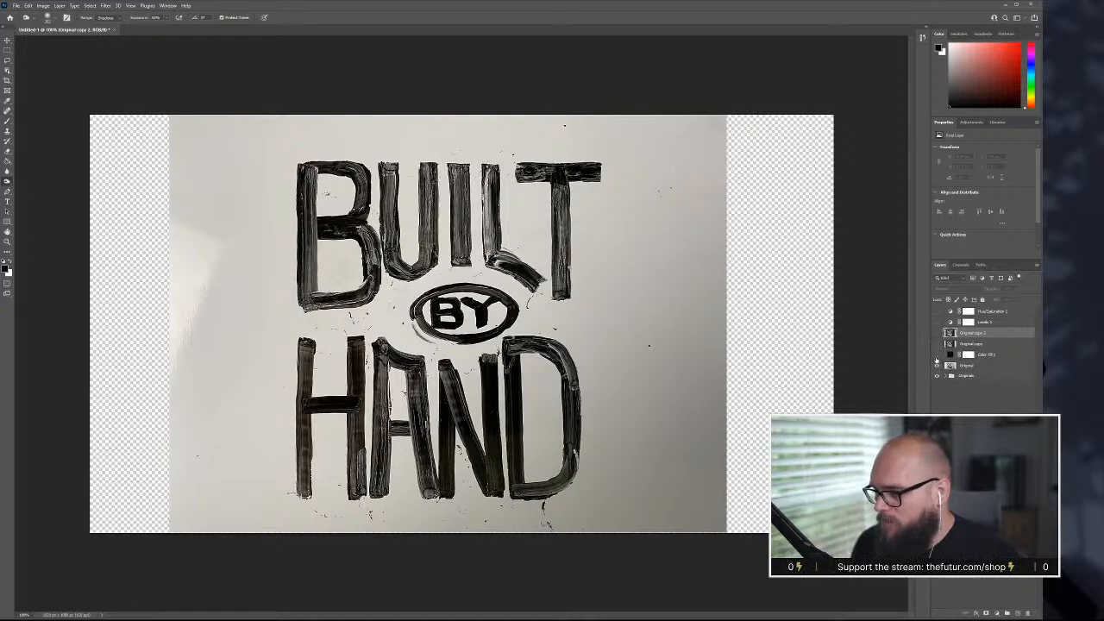
left_click(938, 353)
left_click(937, 343)
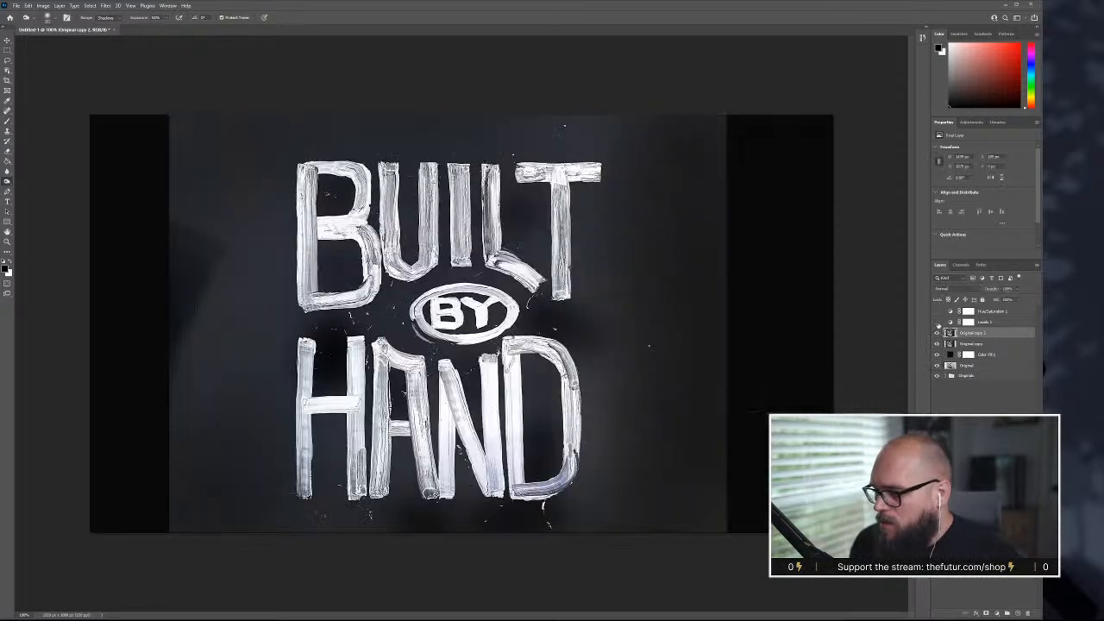
left_click(937, 321)
left_click(938, 311)
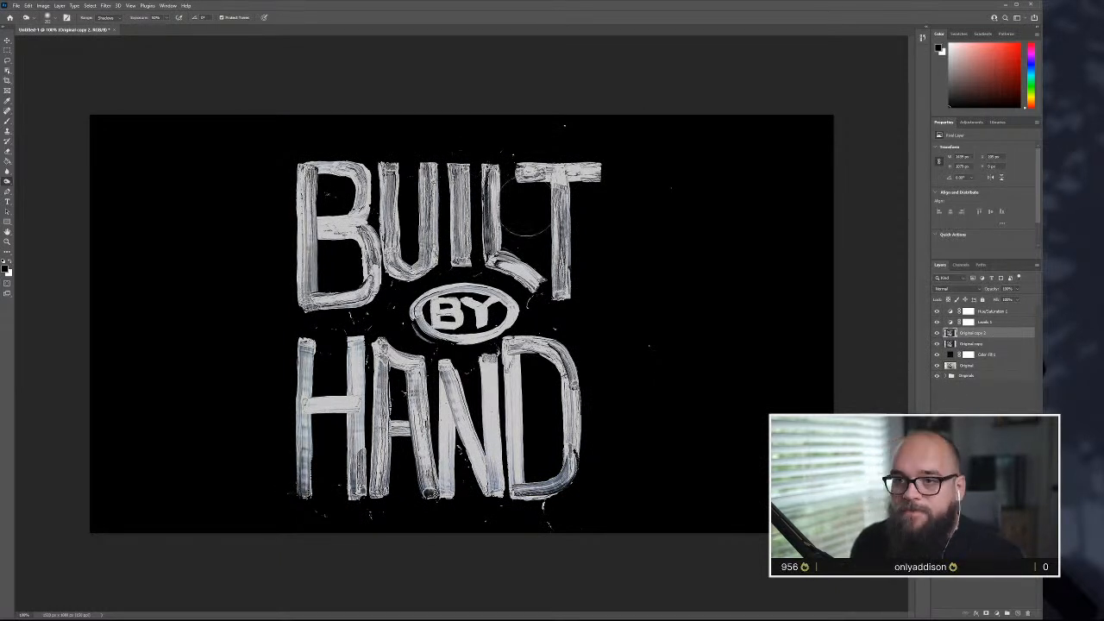
- Open the Liquify filter on the Original copy 2 layer and push the top stroke and right leg of the A in HAND into shape
left_click(105, 6)
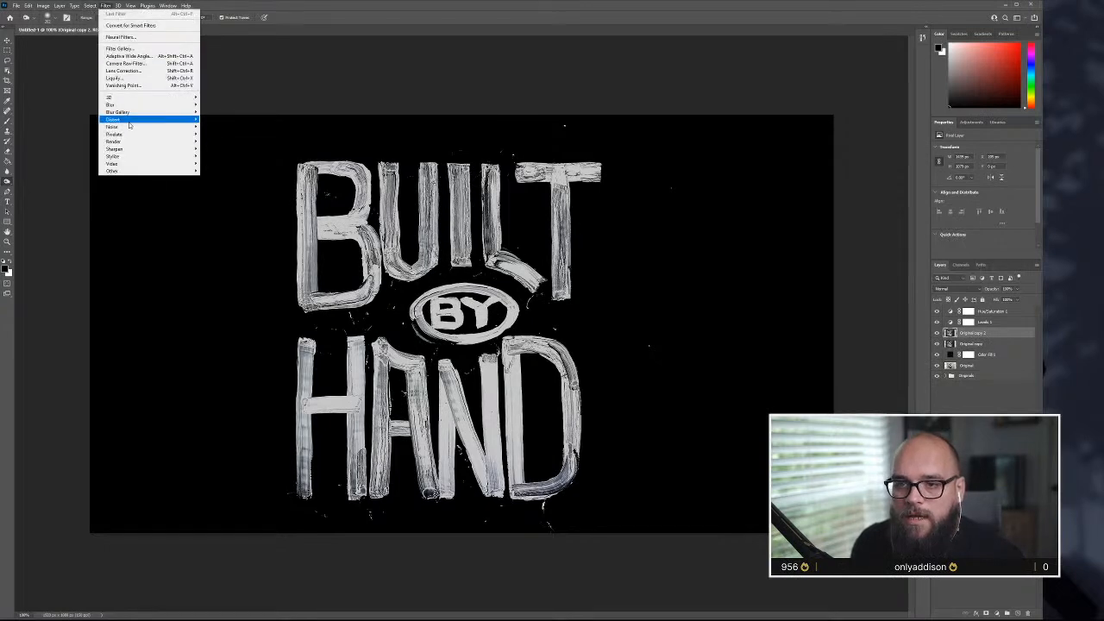
left_click(133, 78)
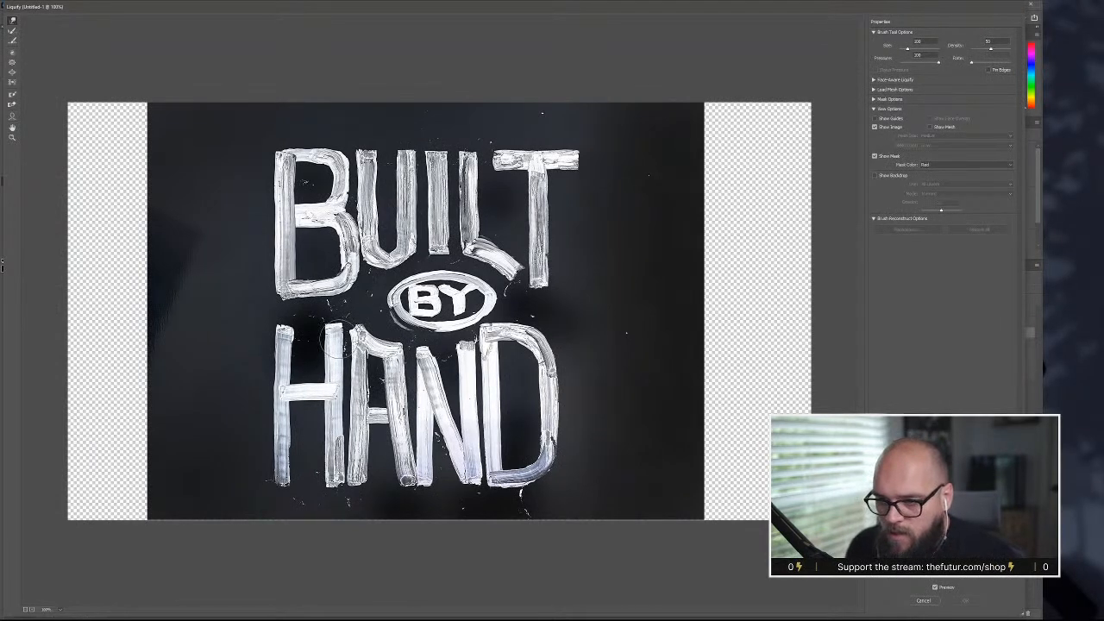
key("ctrl+plus")
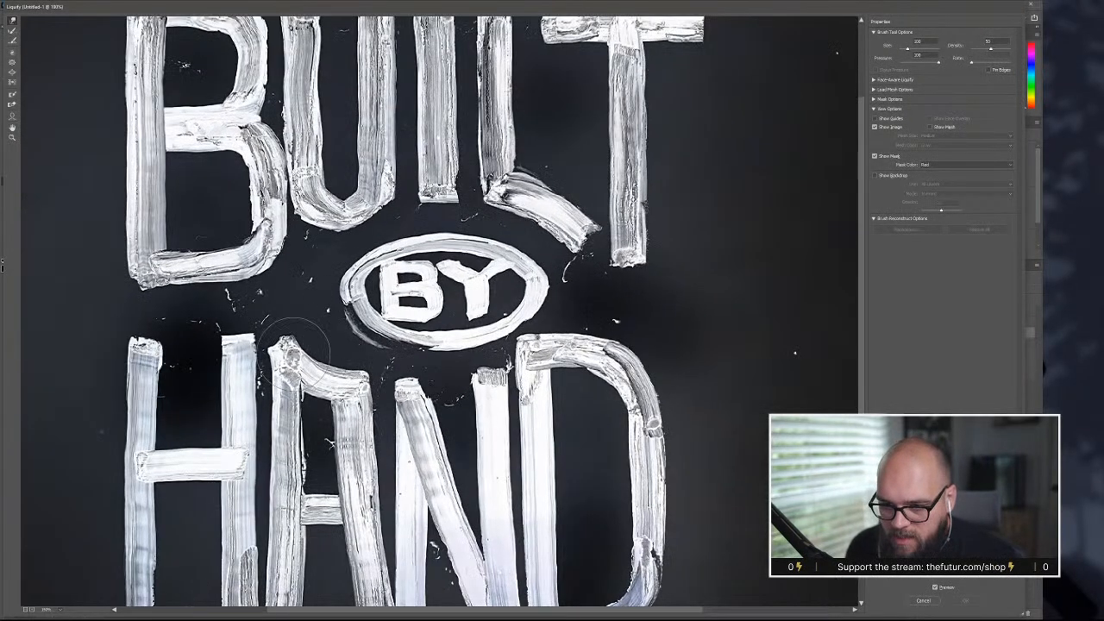
key("ctrl+plus")
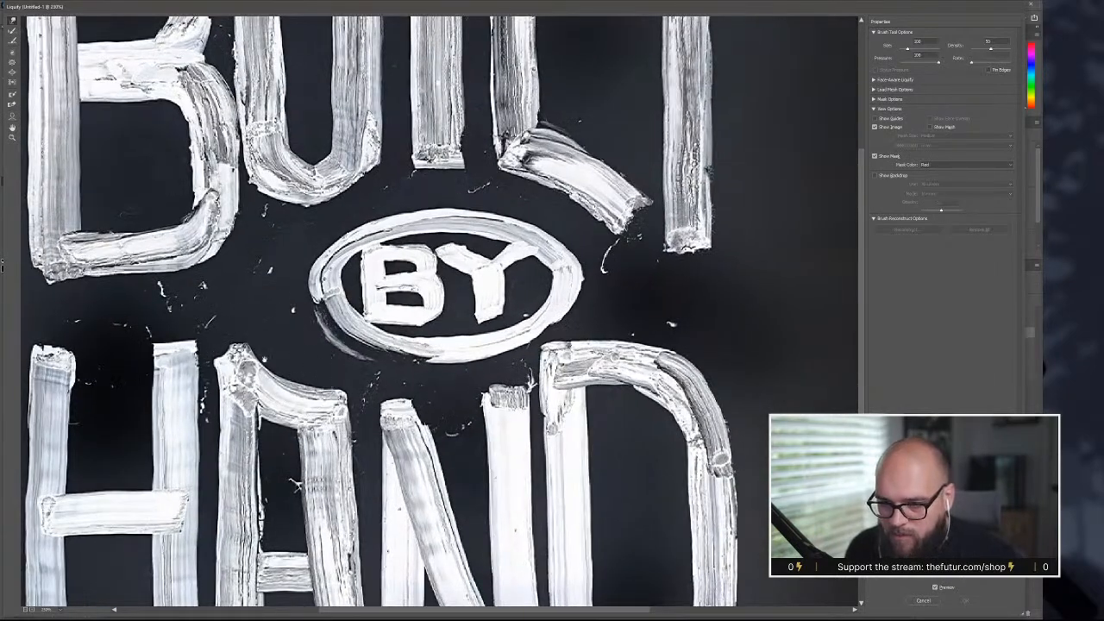
mouse_move(262, 377)
left_mouse_down()
mouse_move(391, 330)
mouse_move(362, 310)
mouse_move(350, 316)
left_mouse_up()
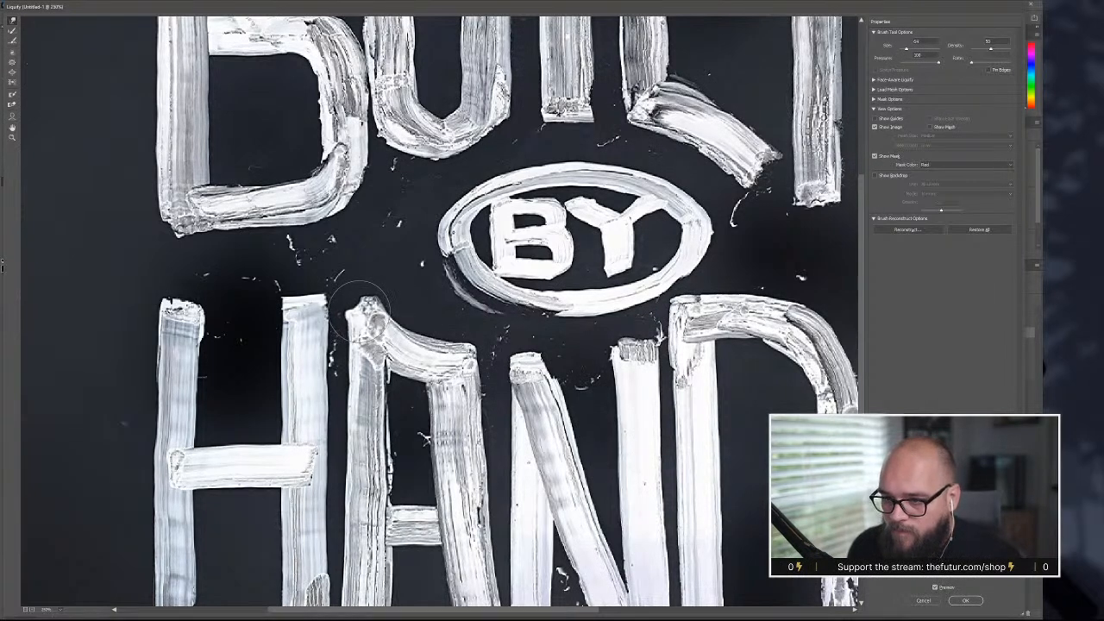
left_click_drag(375, 326, 377, 323)
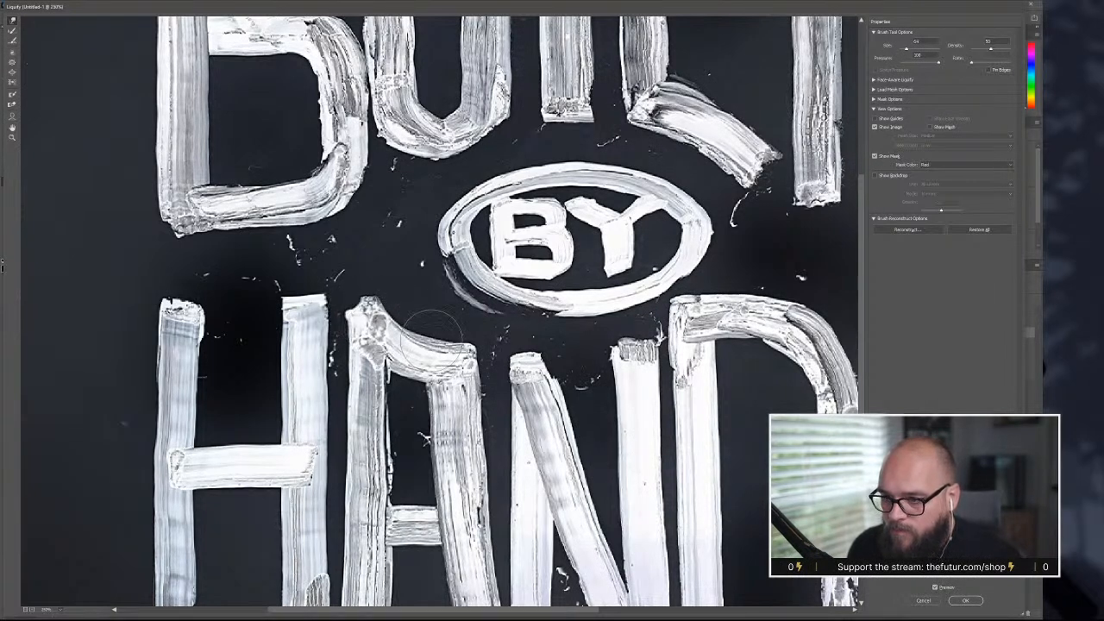
left_click_drag(422, 365, 419, 361)
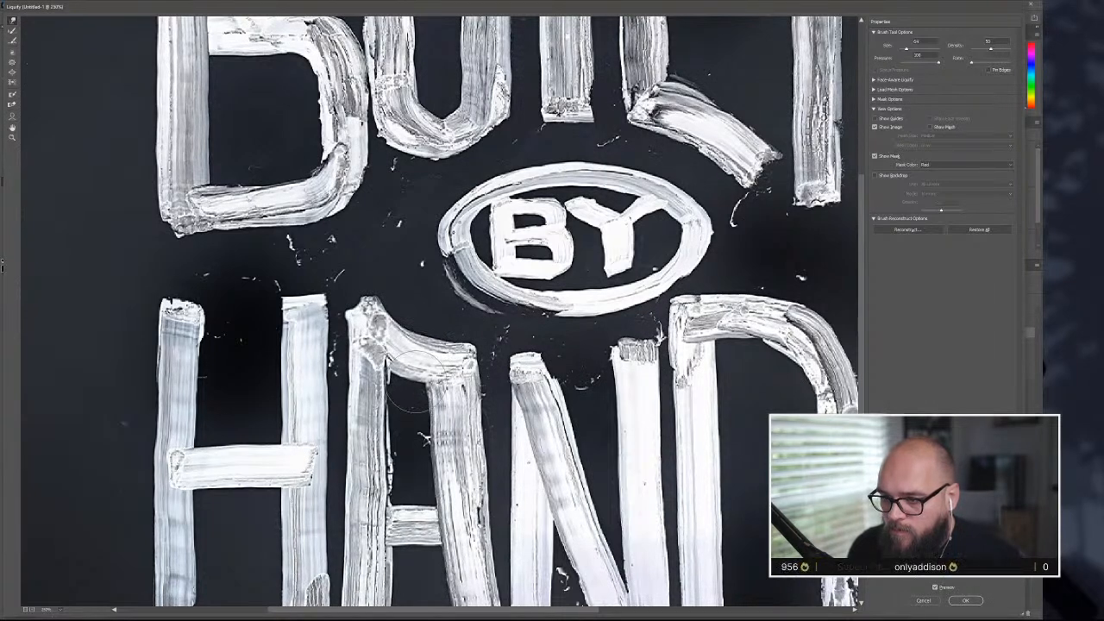
left_click_drag(424, 440, 426, 437)
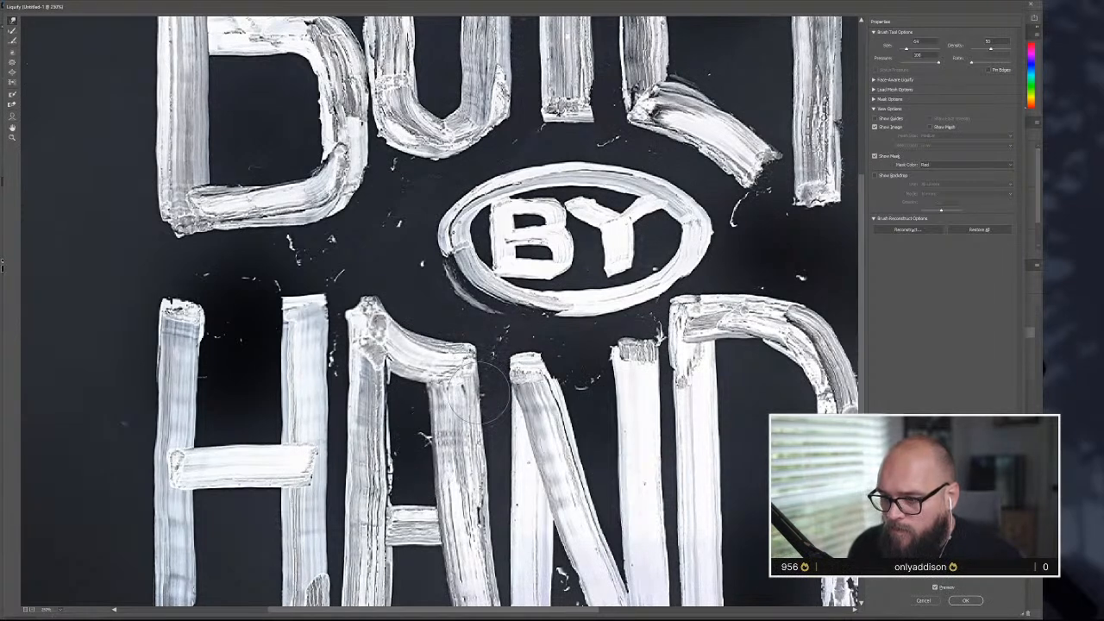
- Enlarge the Liquify brush and straighten the upper part of the left stem of the H in HAND
scroll(477, 400, "down", 2)
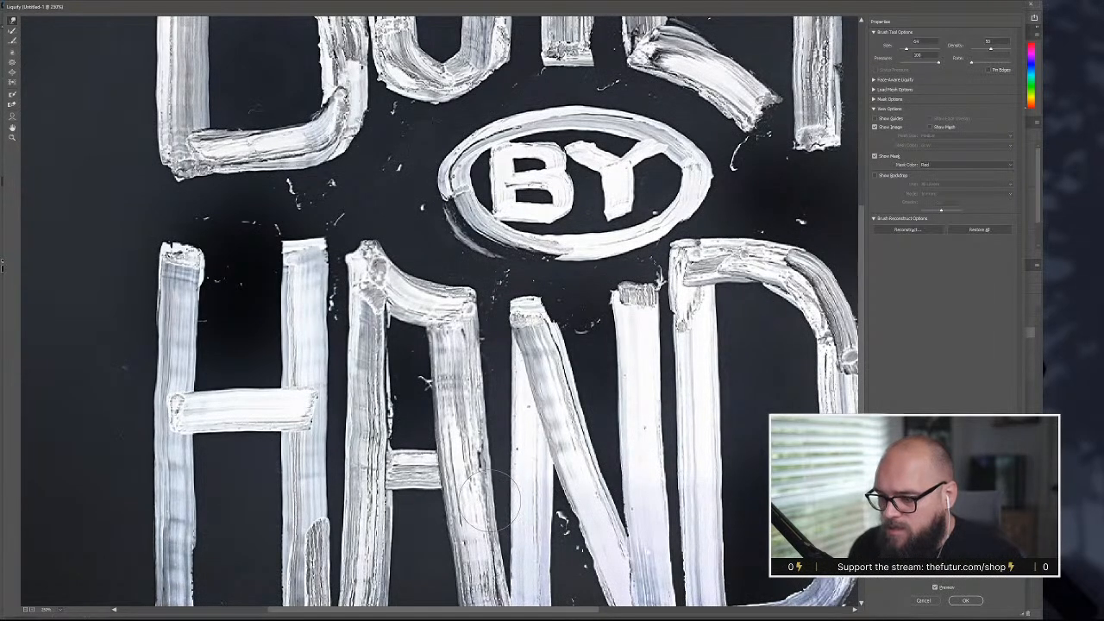
scroll(494, 528, "down", 2)
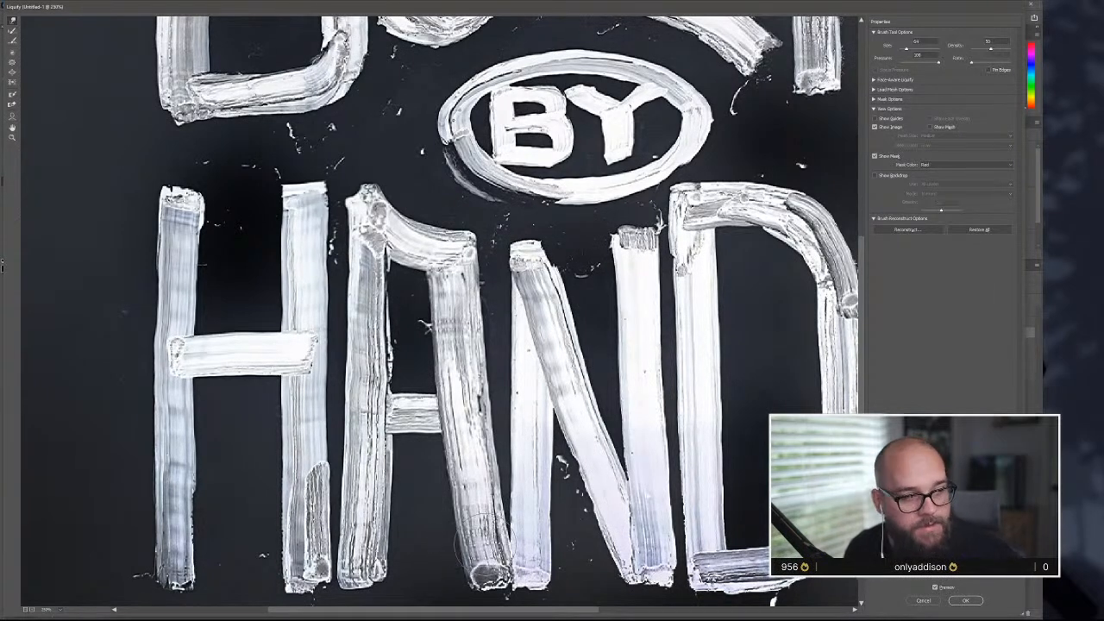
scroll(284, 543, "down", 3)
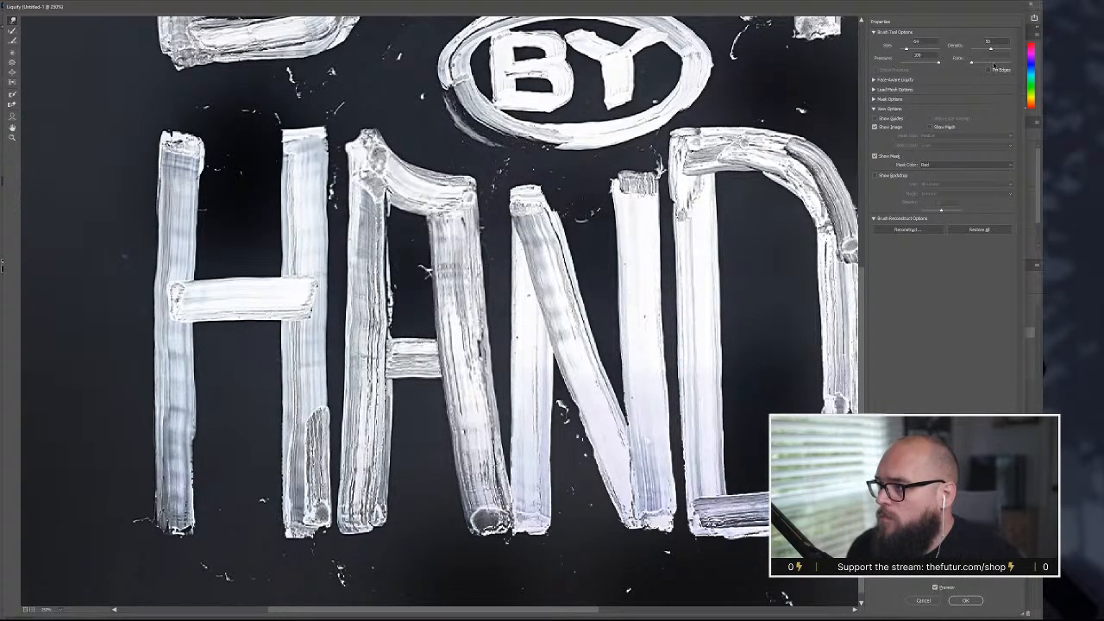
left_click_drag(907, 49, 915, 50)
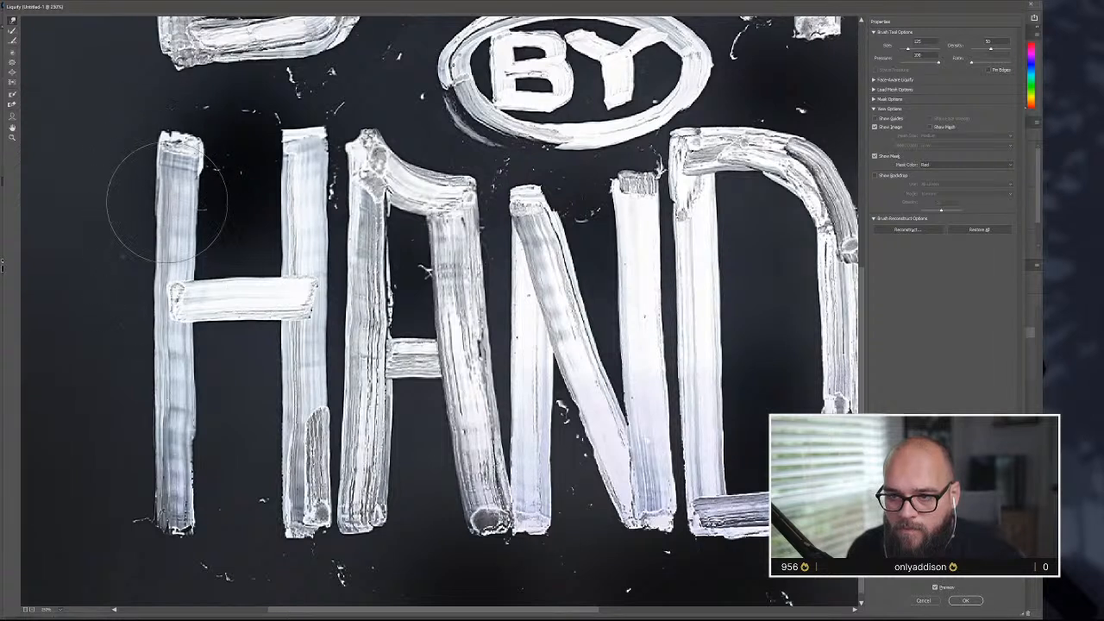
left_click_drag(146, 217, 143, 243)
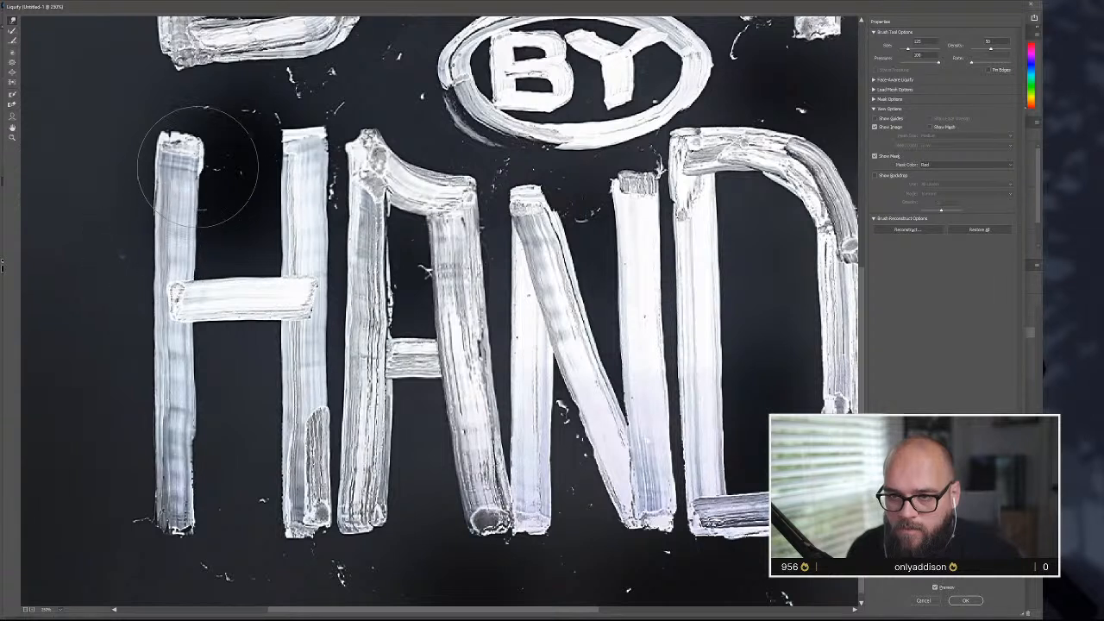
left_click_drag(184, 148, 182, 150)
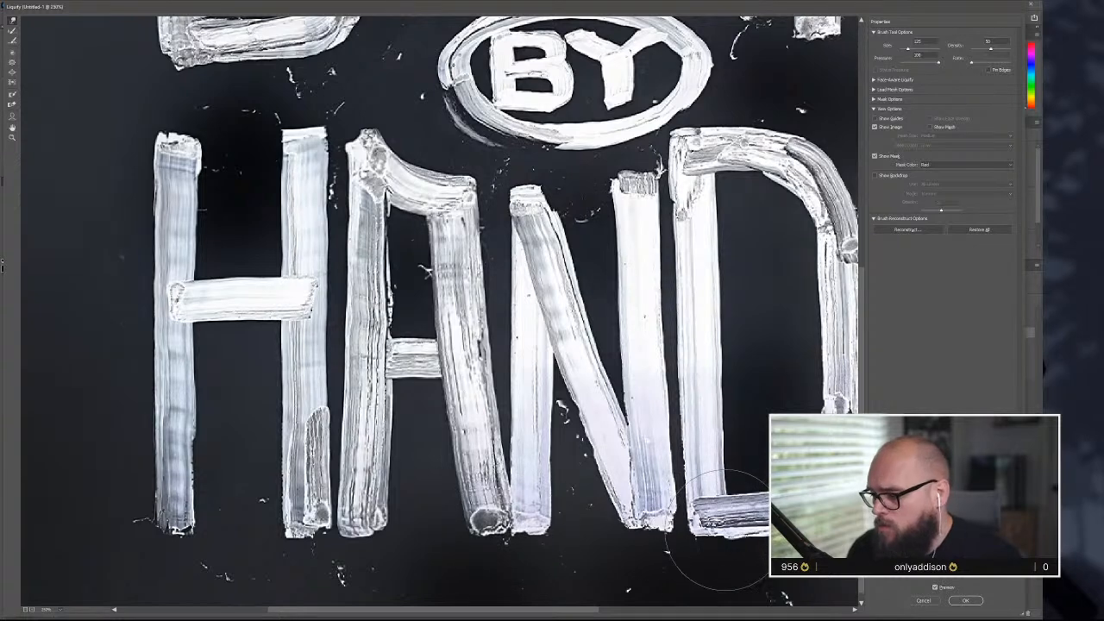
- Warp the right stem and the upper-left corner of the N in HAND to even out its shape
left_click_drag(780, 362, 768, 374)
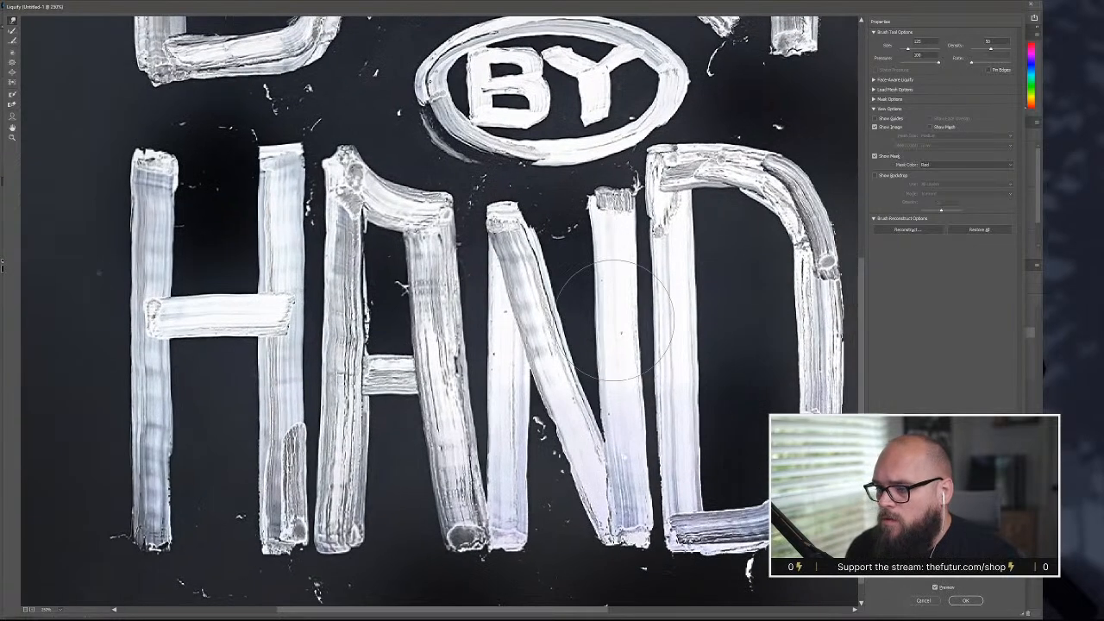
left_click_drag(621, 352, 623, 352)
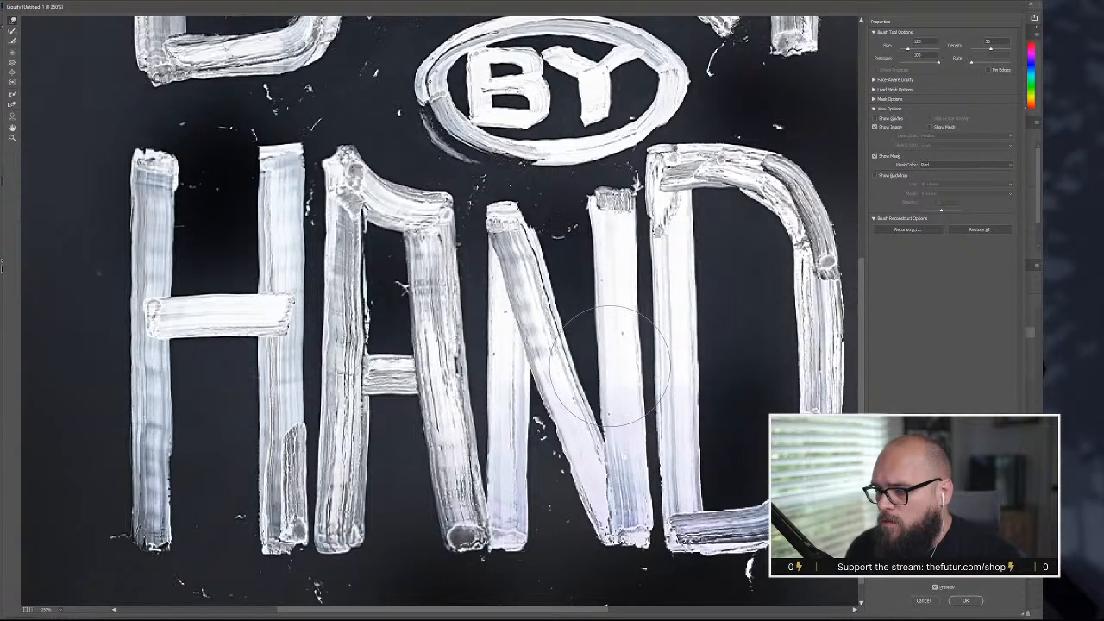
left_click_drag(605, 406, 608, 406)
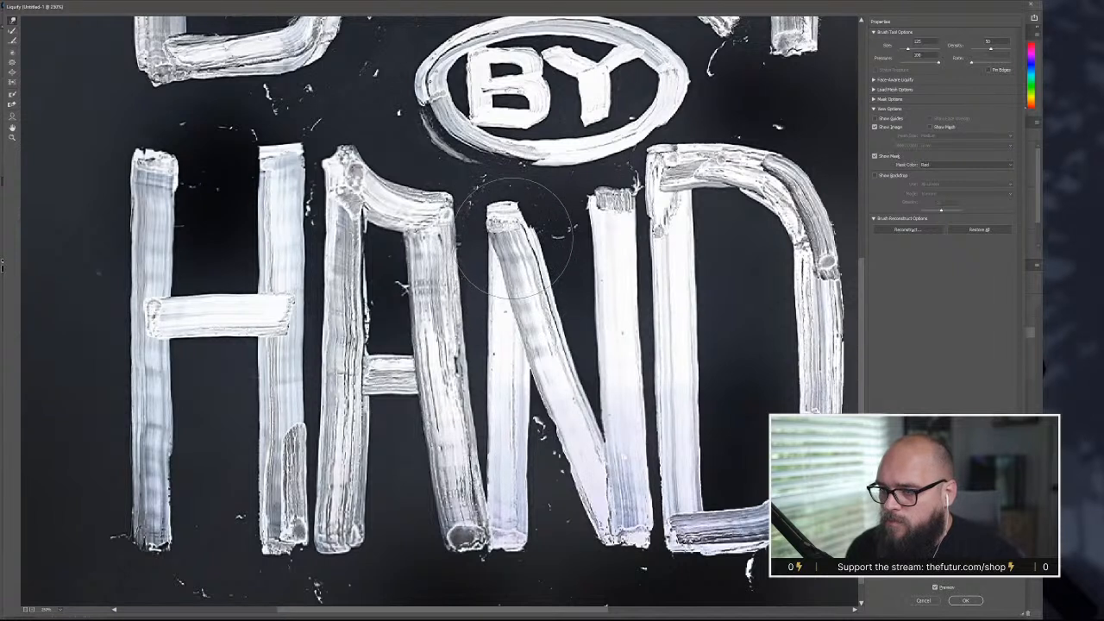
left_click_drag(520, 233, 518, 232)
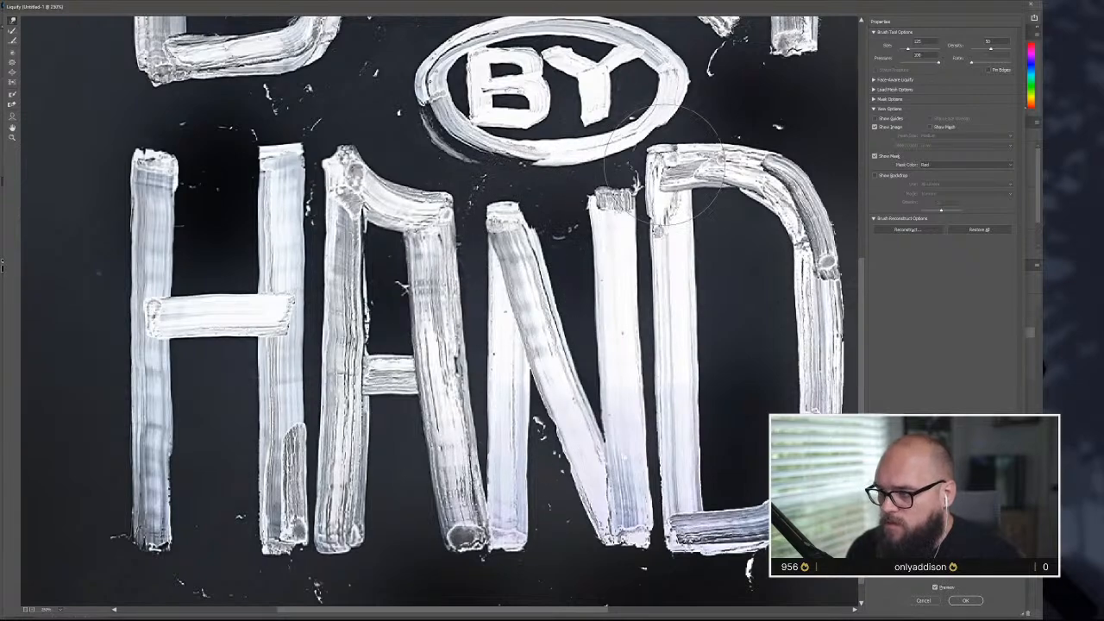
- Smooth the outer curve of the D in HAND by pushing its right side and lower bend slightly
mouse_move(743, 224)
left_mouse_down()
mouse_move(728, 416)
mouse_move(663, 250)
left_mouse_up()
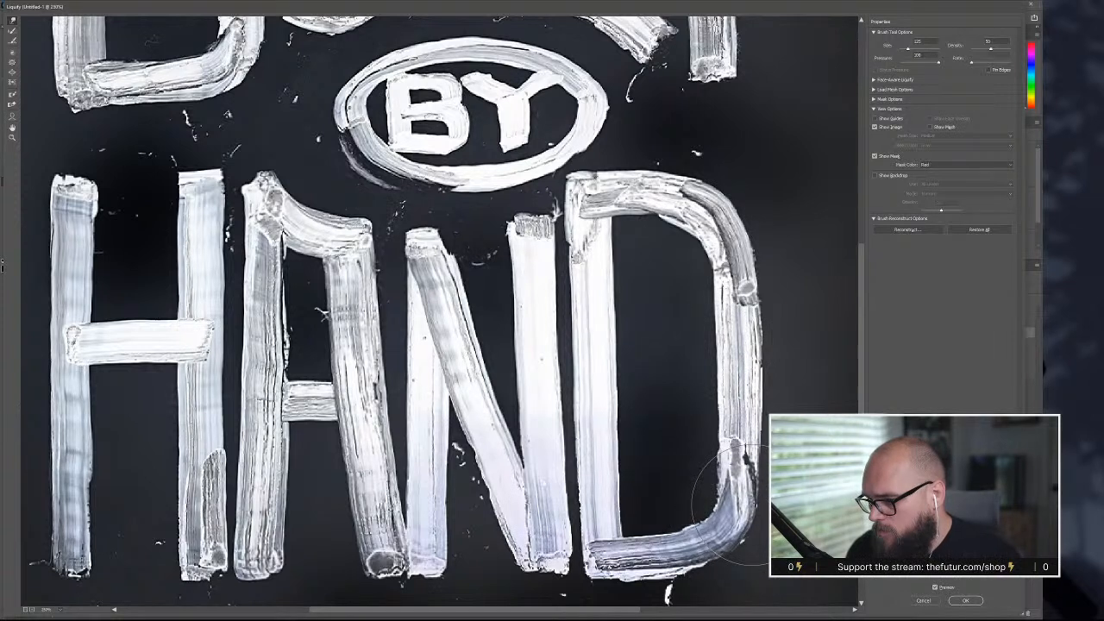
left_click_drag(756, 473, 755, 471)
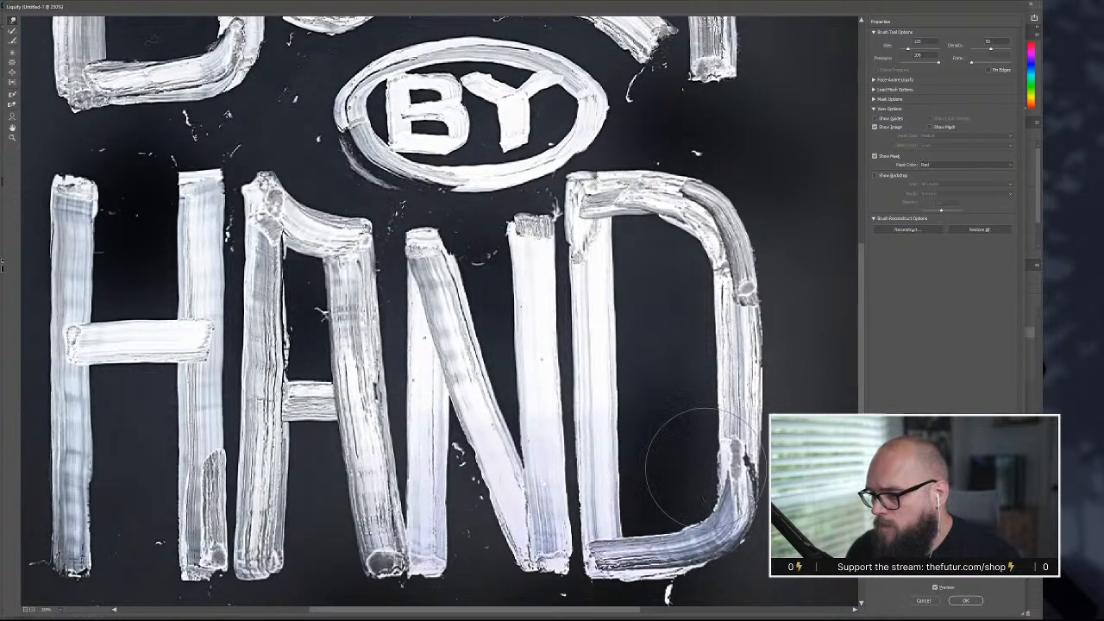
left_click_drag(752, 470, 748, 466)
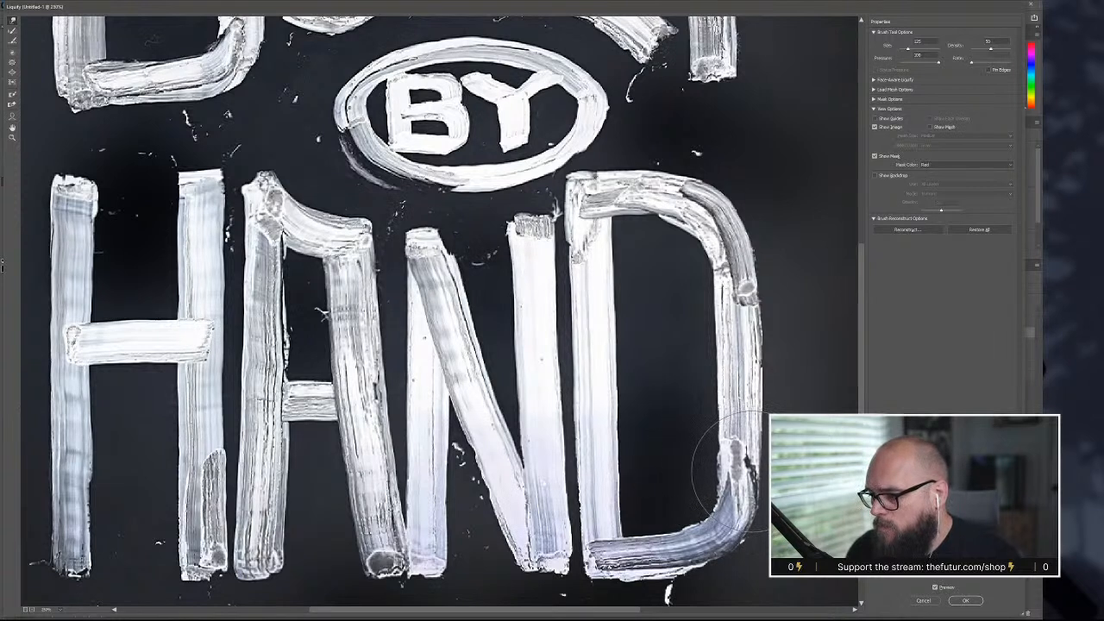
left_click_drag(756, 365, 753, 364)
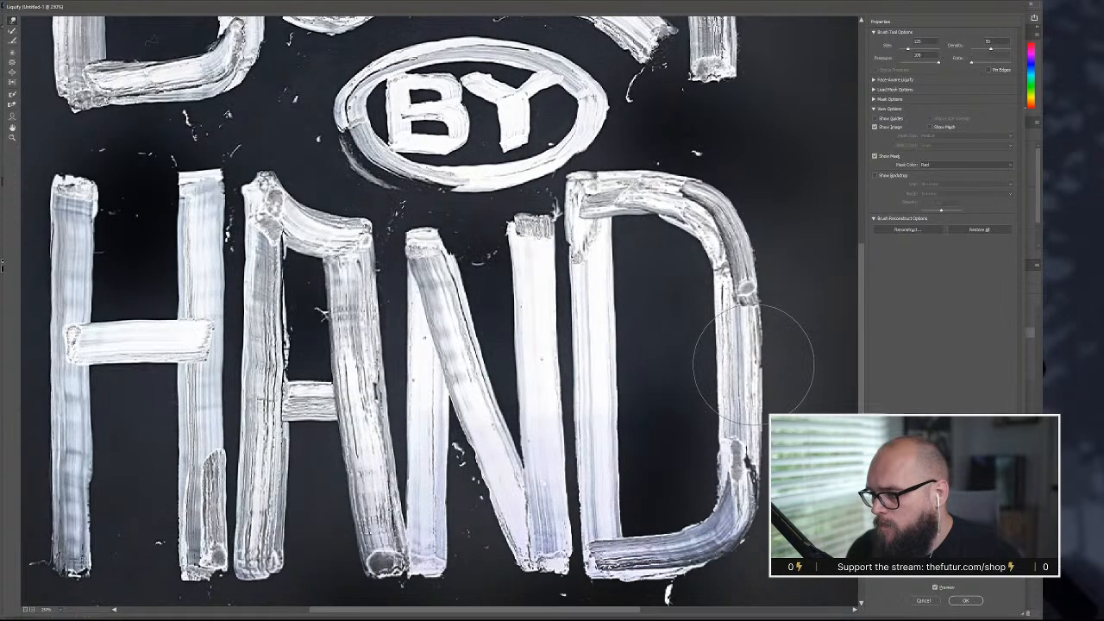
left_click_drag(763, 327, 766, 363)
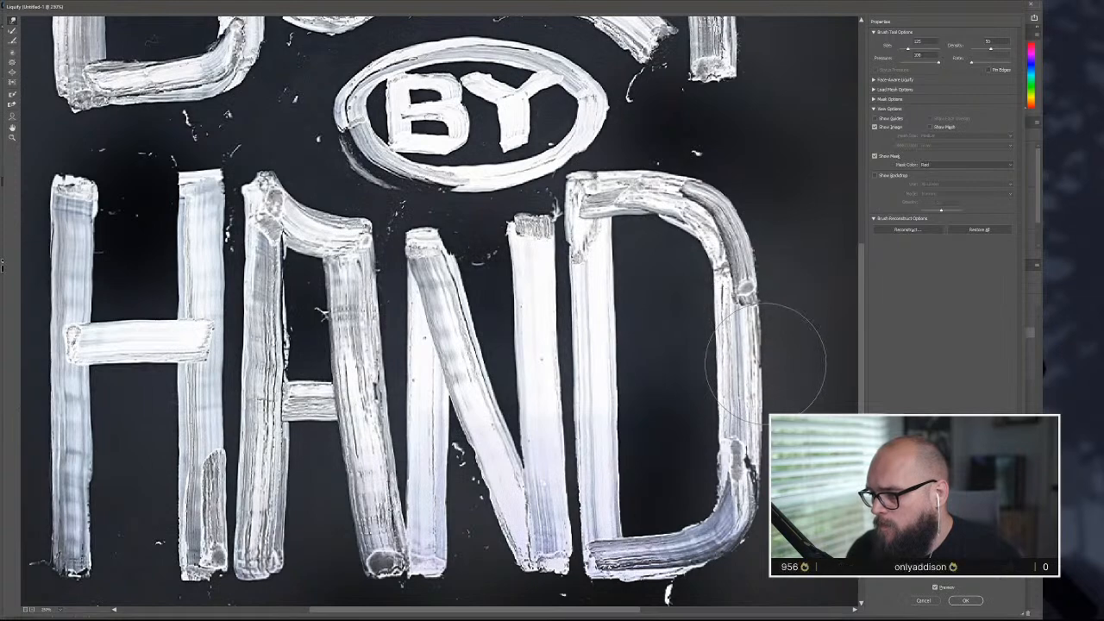
- Nudge the upper-left corner of the B and the left end of the T's crossbar in BUILT
scroll(669, 345, "up", 5)
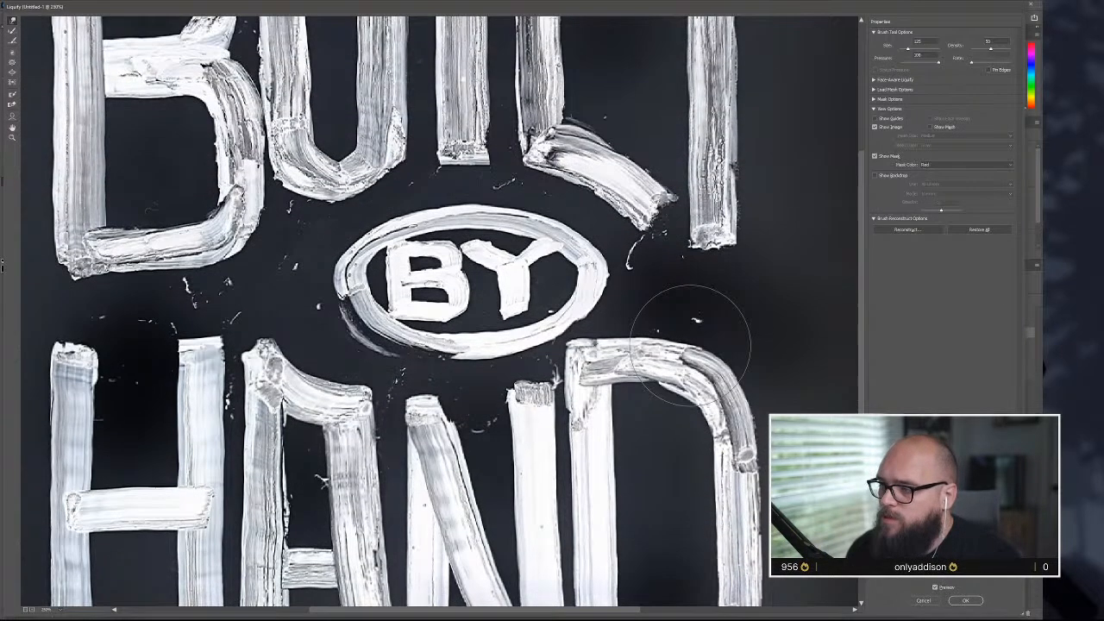
scroll(690, 344, "up", 4)
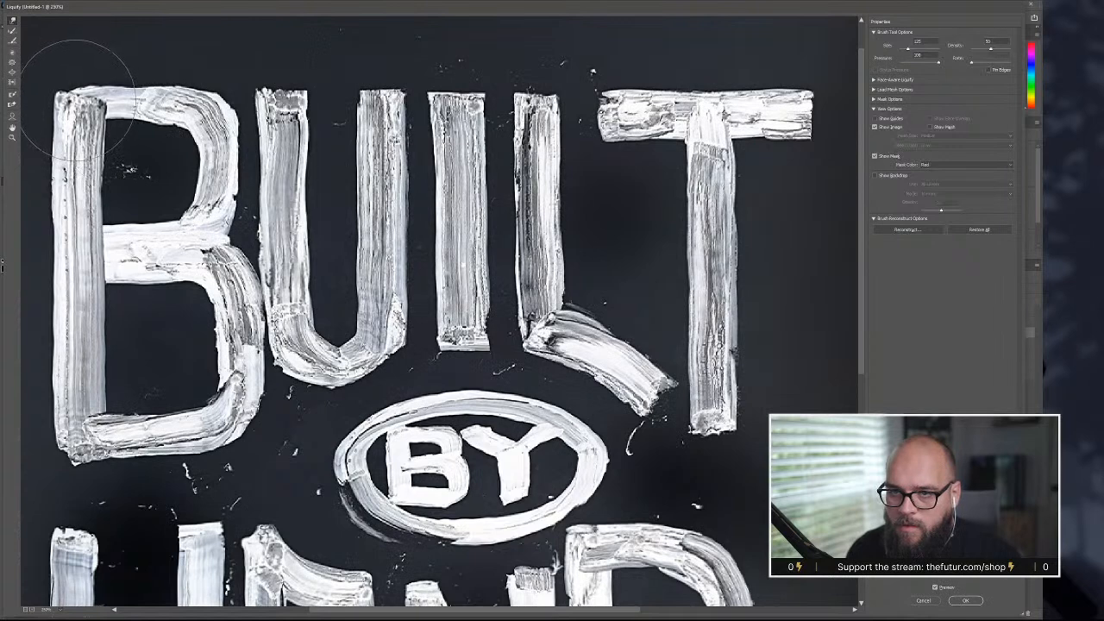
left_click_drag(72, 99, 74, 98)
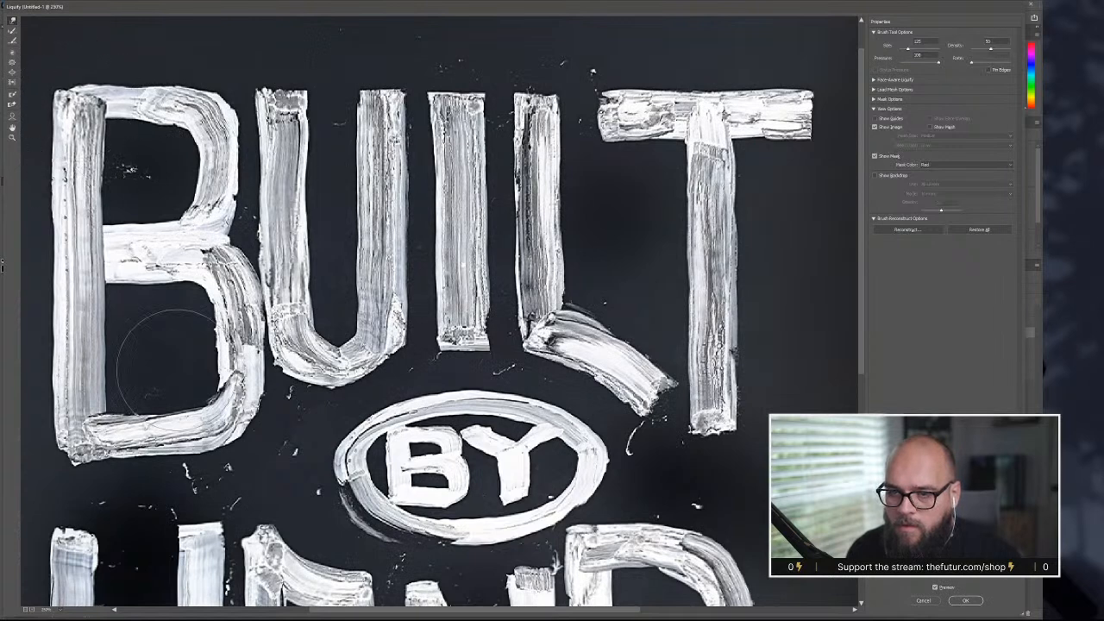
left_click_drag(620, 95, 620, 96)
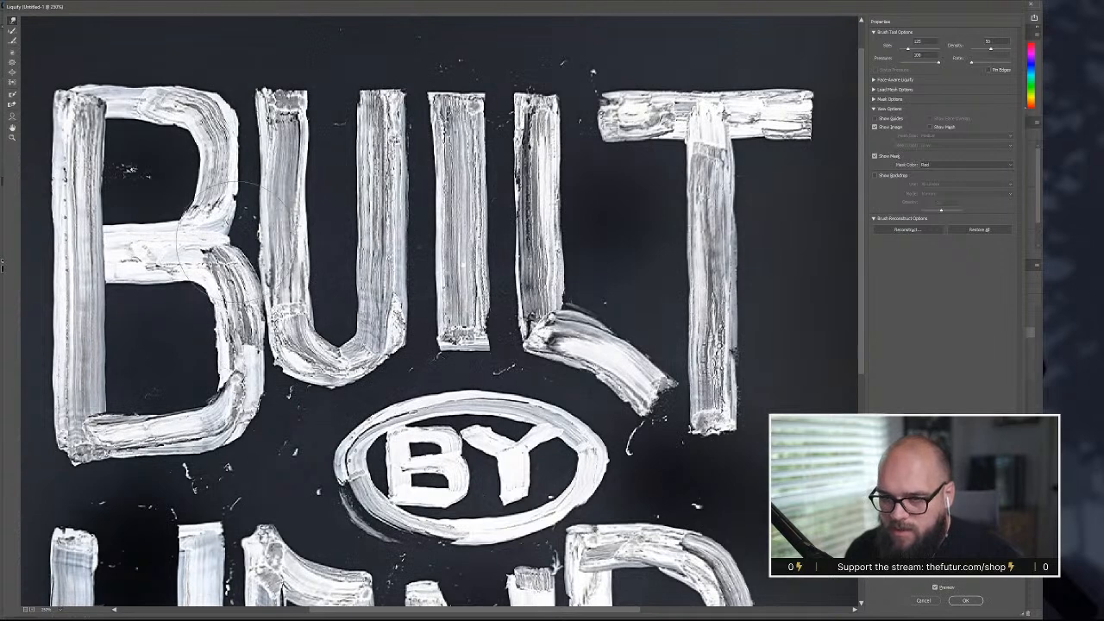
- Check the reshaped letters from BUILT down to HAND and apply the Liquify changes
scroll(405, 466, "down", 3)
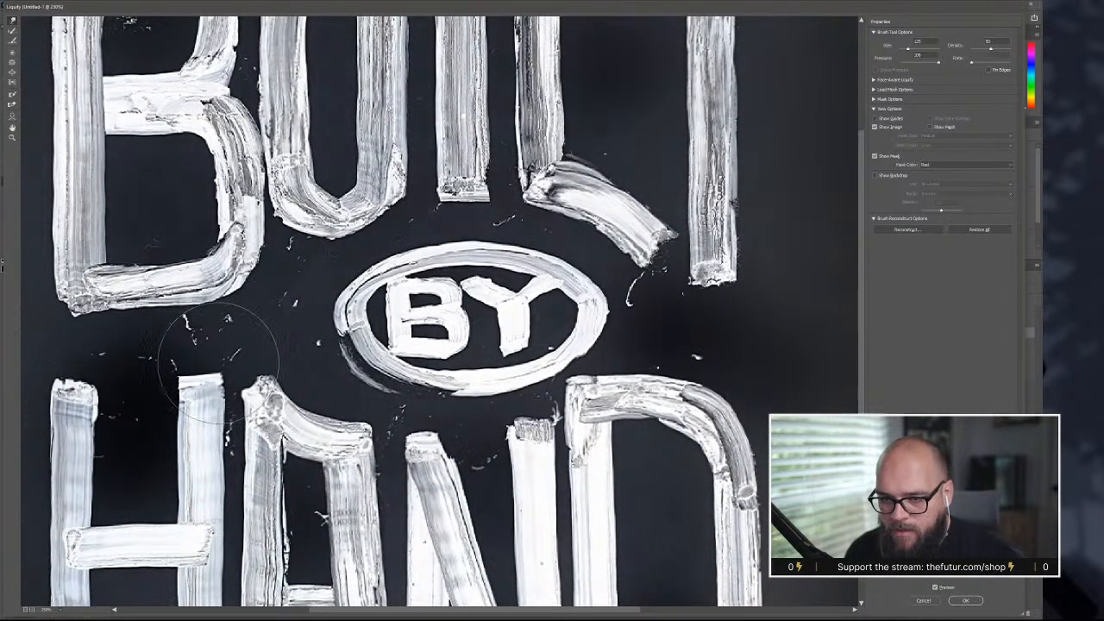
scroll(215, 354, "down", 2)
scroll(220, 354, "down", 3)
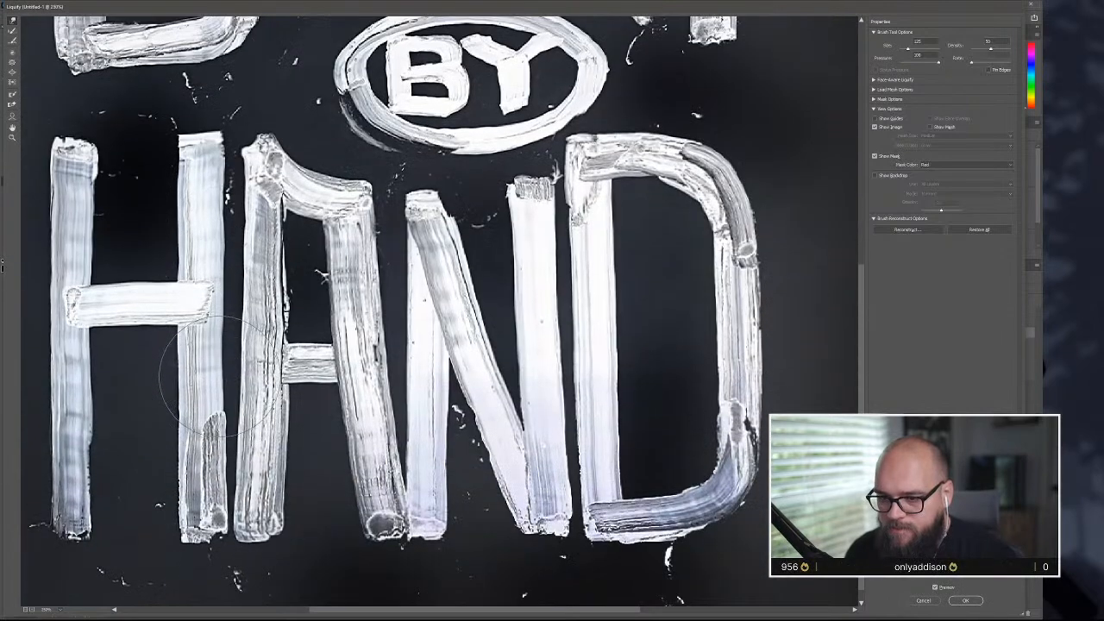
scroll(222, 379, "up", 6)
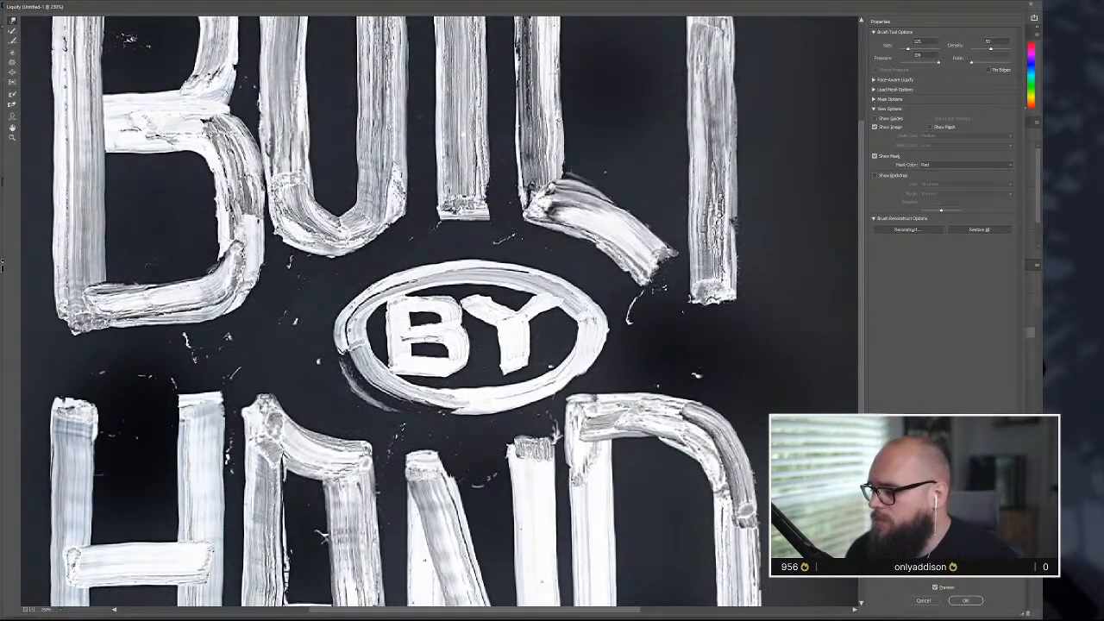
left_click(964, 601)
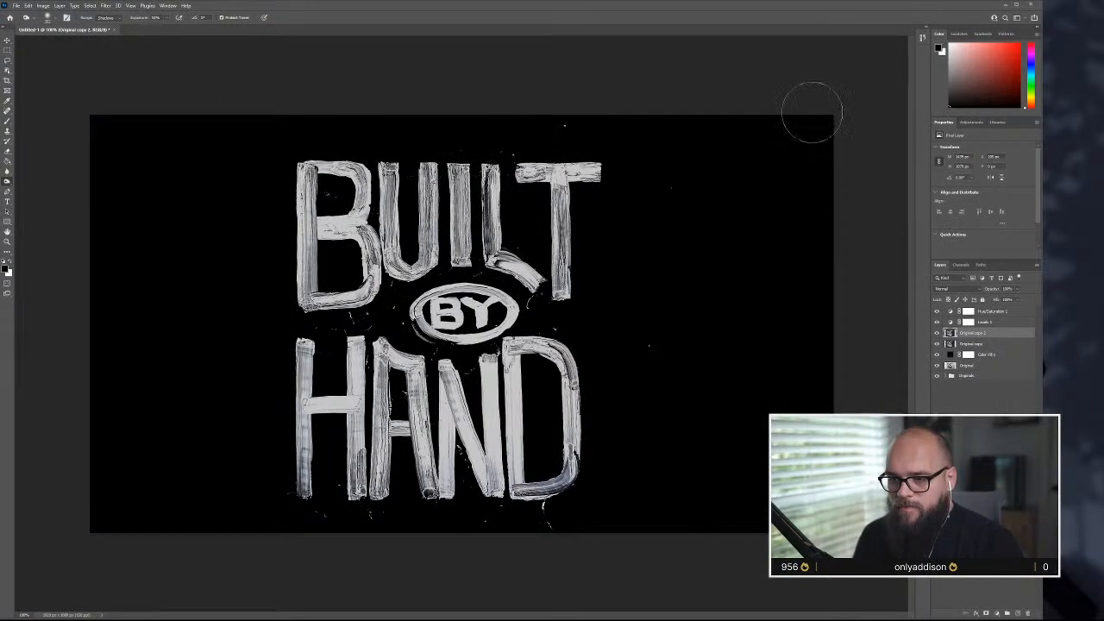
- Toggle the Liquify edit off and on to compare the lettering before and after warping
key("ctrl+shift+z")
key("ctrl+z")
key("ctrl+shift+z")
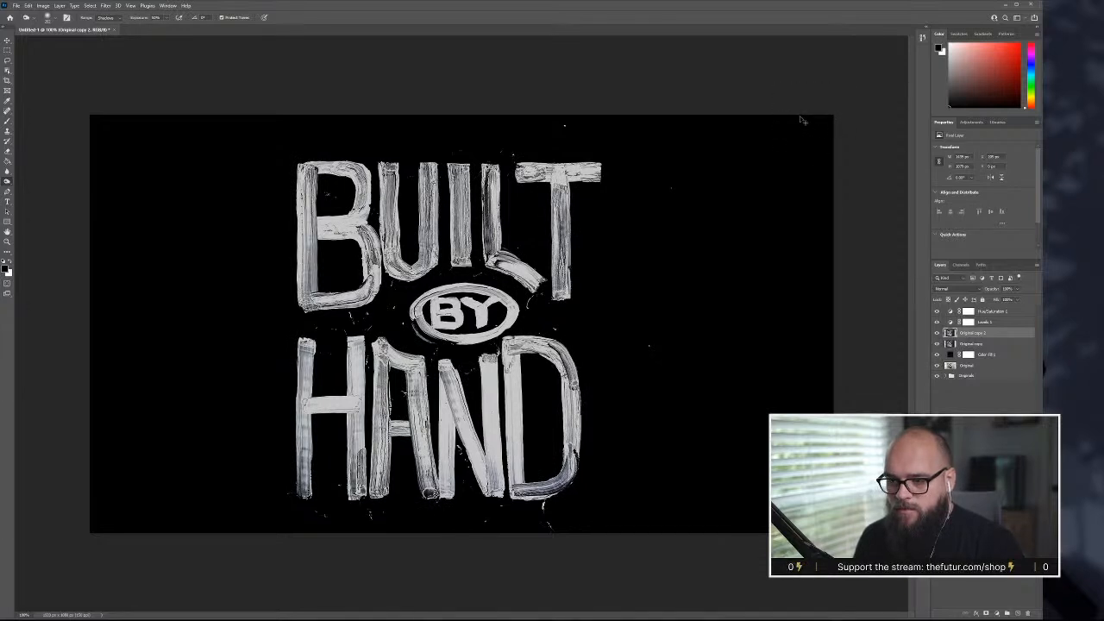
key("ctrl+z")
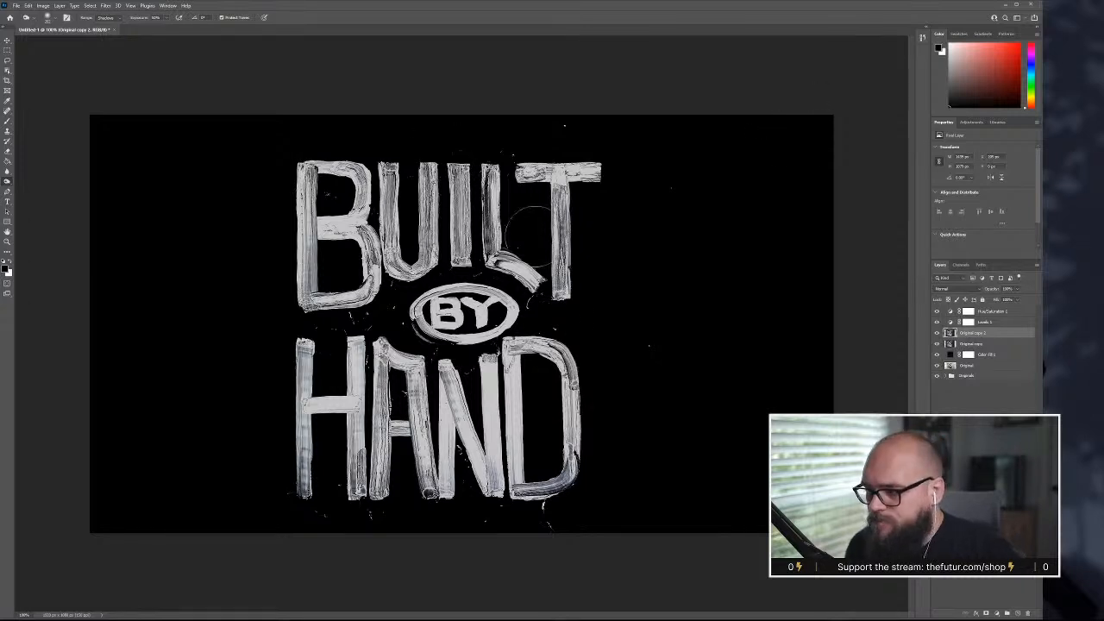
- Duplicate the Original copy 2 layer and switch to the Pen tool
key("ctrl+0")
key("ctrl+j")
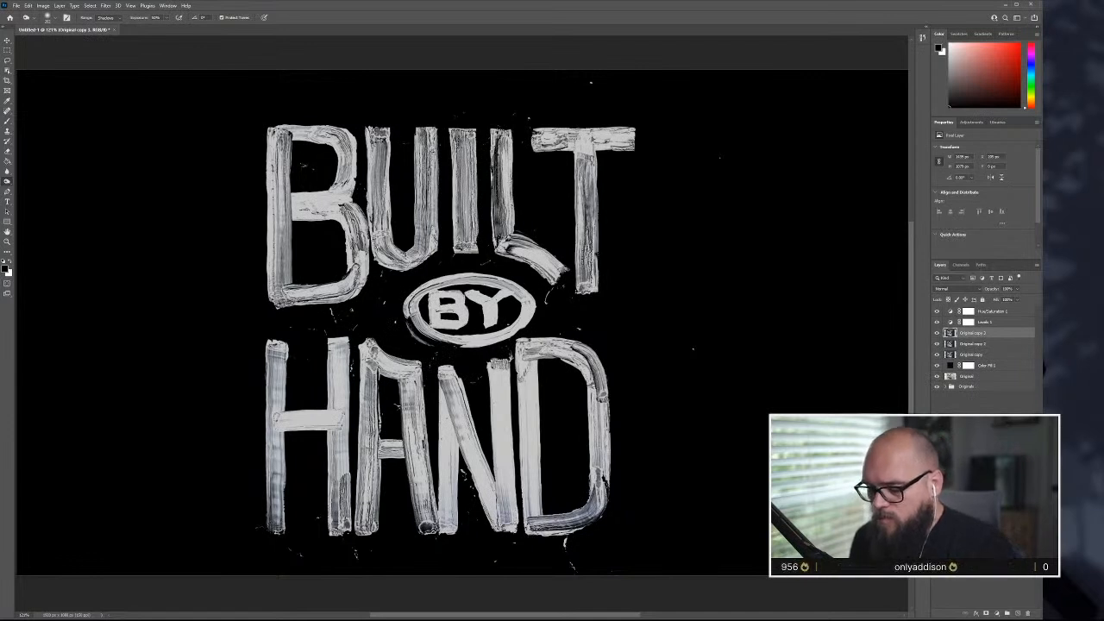
key("p")
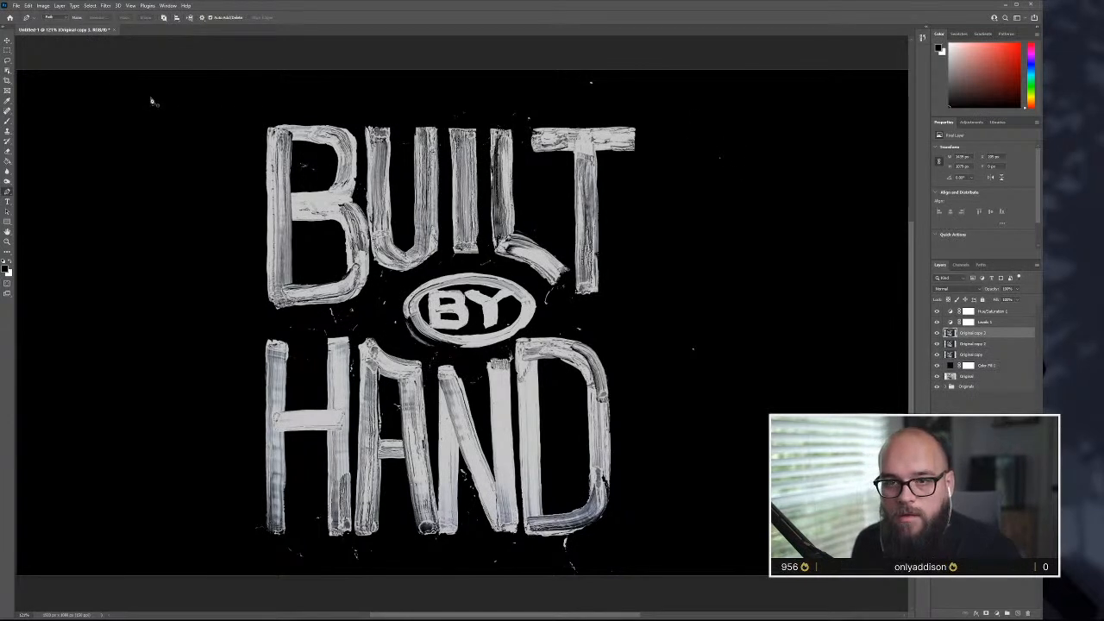
- Lasso the BY oval, shift it left and slightly down between BUILT and HAND, and deselect it
left_click(7, 60)
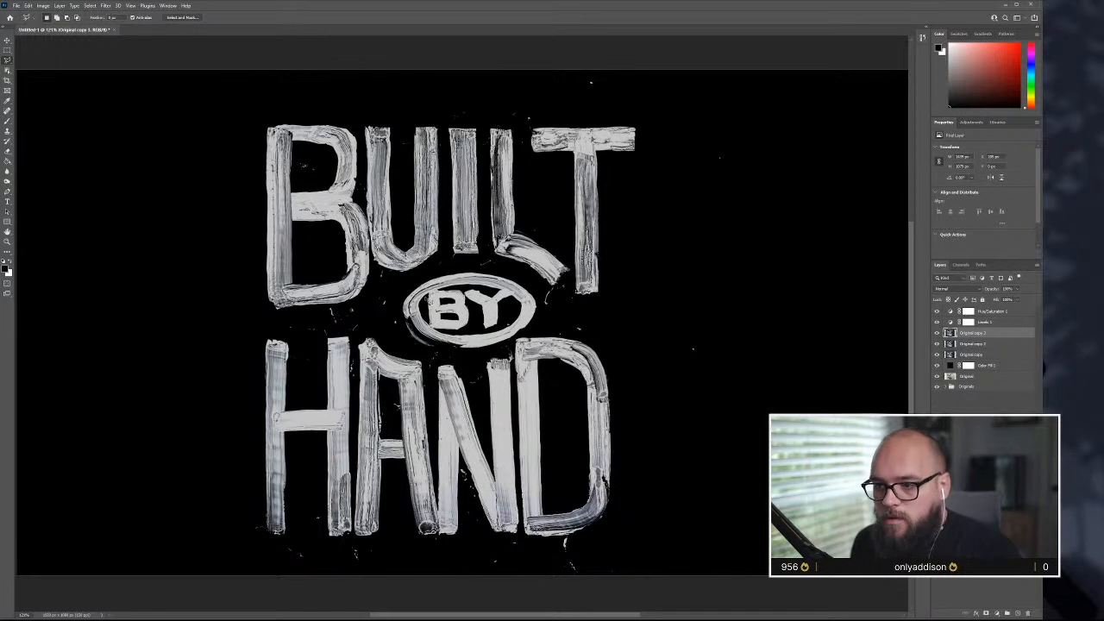
mouse_move(404, 297)
left_mouse_down()
mouse_move(442, 273)
mouse_move(523, 280)
mouse_move(554, 320)
mouse_move(450, 363)
mouse_move(390, 329)
mouse_move(406, 289)
left_mouse_up()
key("v")
left_click_drag(505, 306, 479, 309)
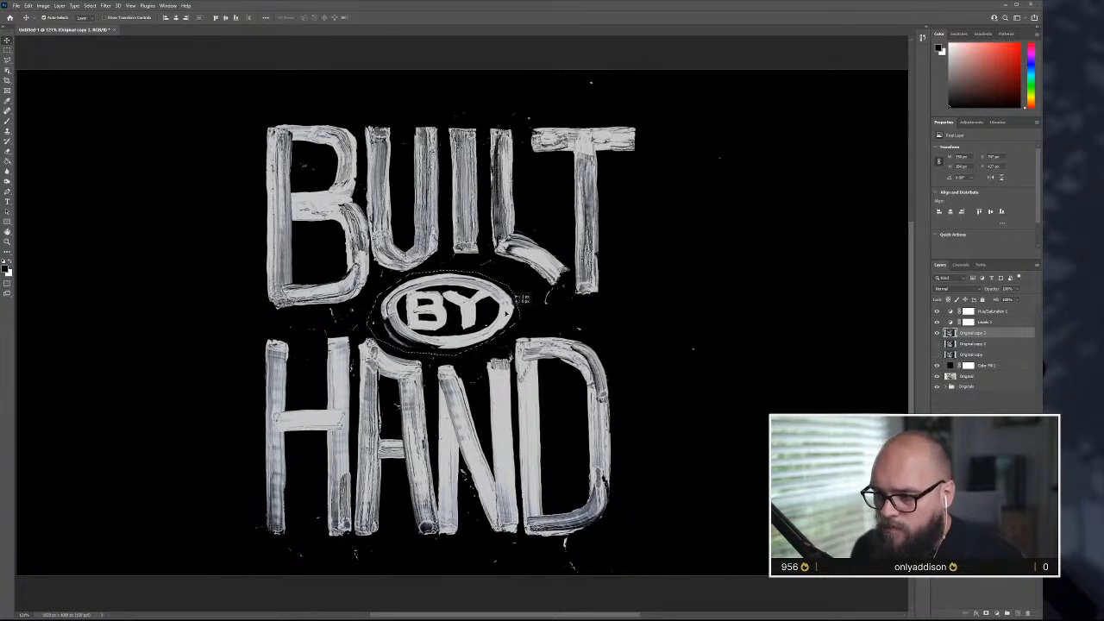
left_click_drag(480, 309, 480, 309)
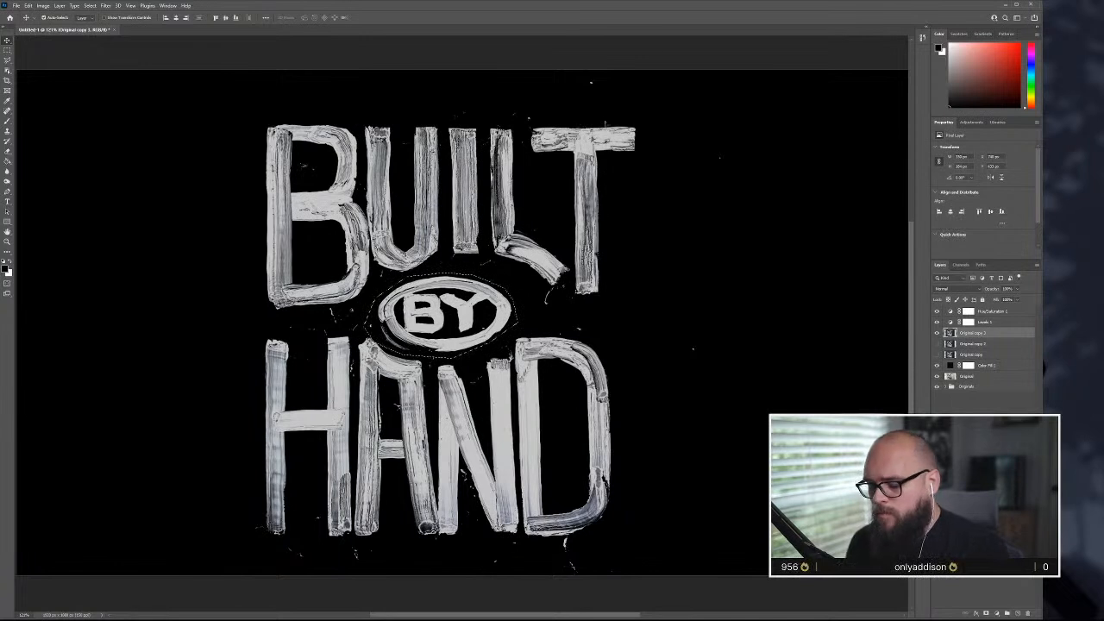
key("ctrl+d")
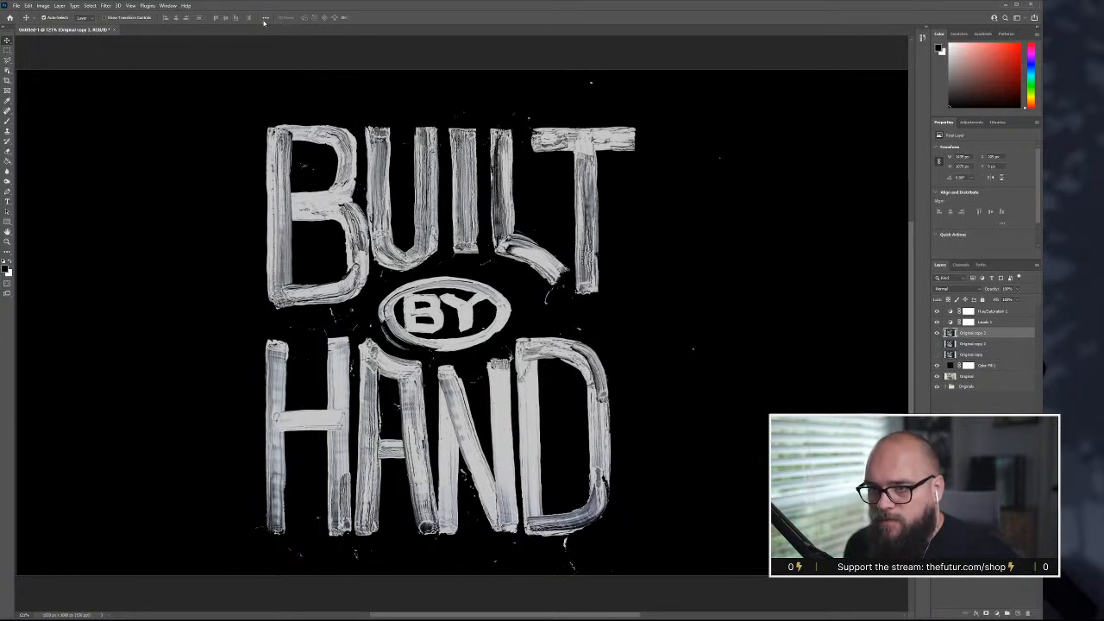
- Show the rulers and place four horizontal guides along the top and bottom edges of BUILT and HAND
key("ctrl+r")
left_click_drag(283, 40, 293, 129)
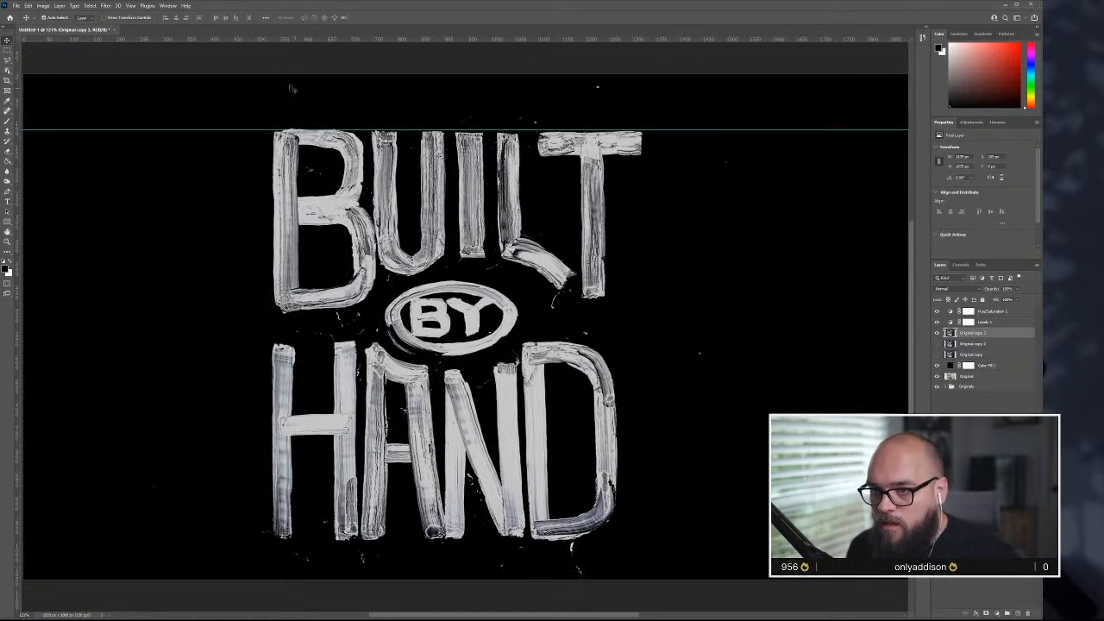
left_click_drag(273, 43, 293, 310)
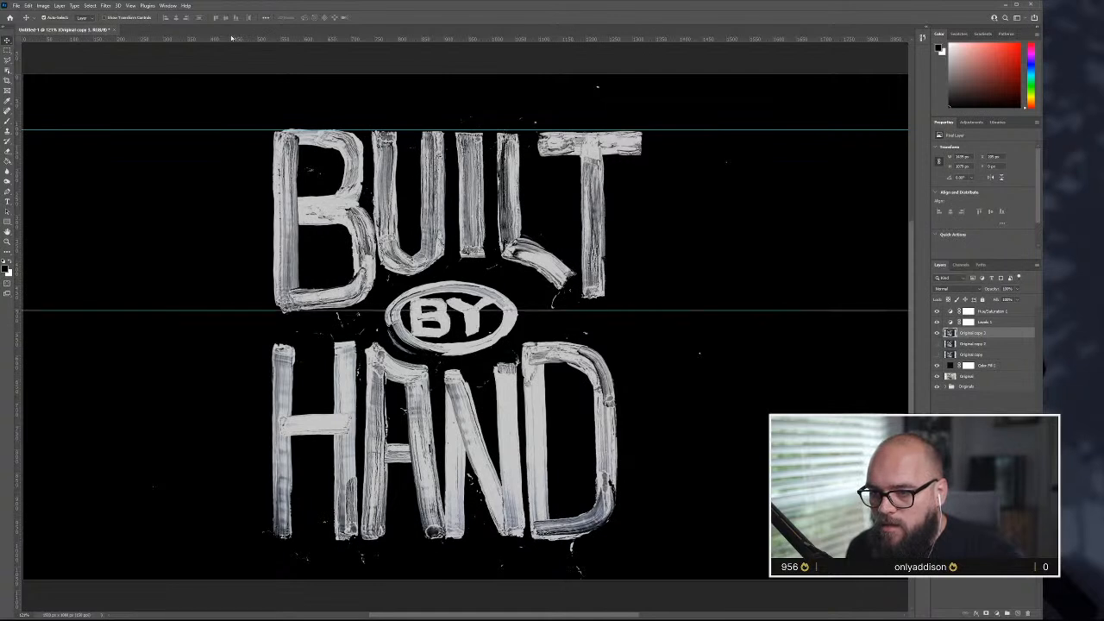
left_click_drag(246, 39, 256, 343)
left_click_drag(233, 40, 255, 536)
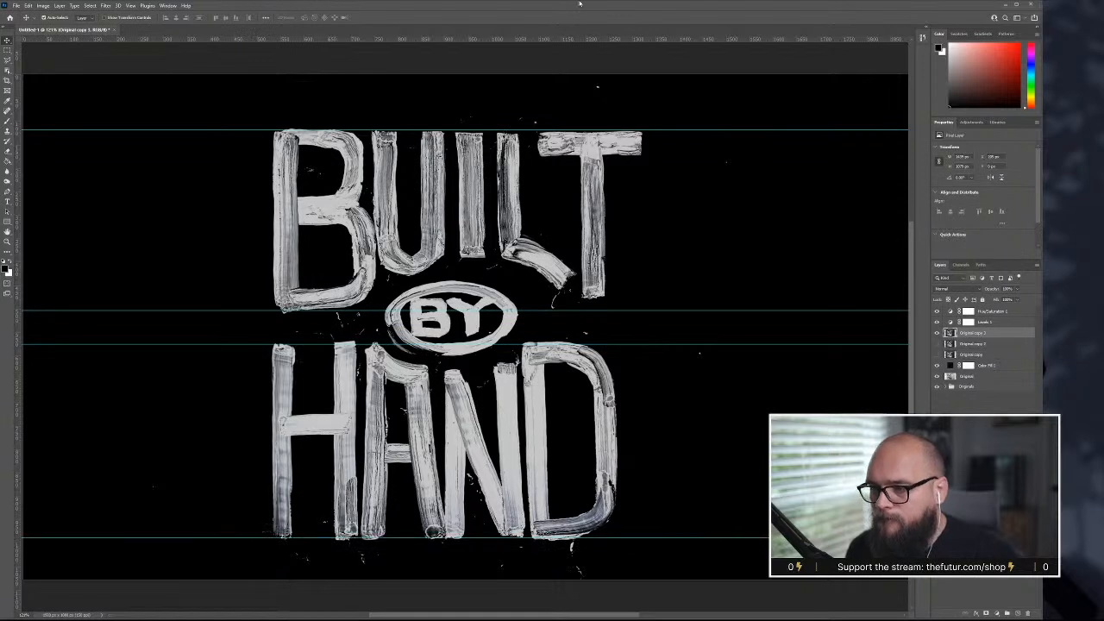
- Select the L and T of BUILT, cutting the BY oval out of the selection
left_click(7, 49)
mouse_move(670, 122)
left_mouse_down()
mouse_move(569, 314)
mouse_move(525, 296)
mouse_move(489, 311)
left_mouse_up()
key("l")
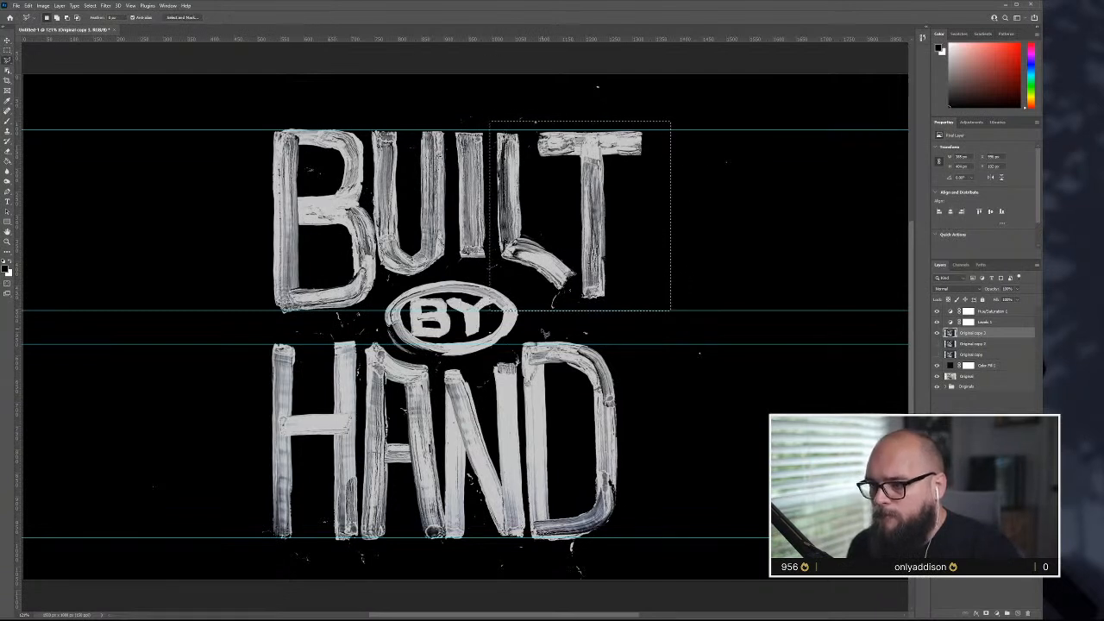
left_click(586, 333)
left_click(439, 285)
double_click(497, 352)
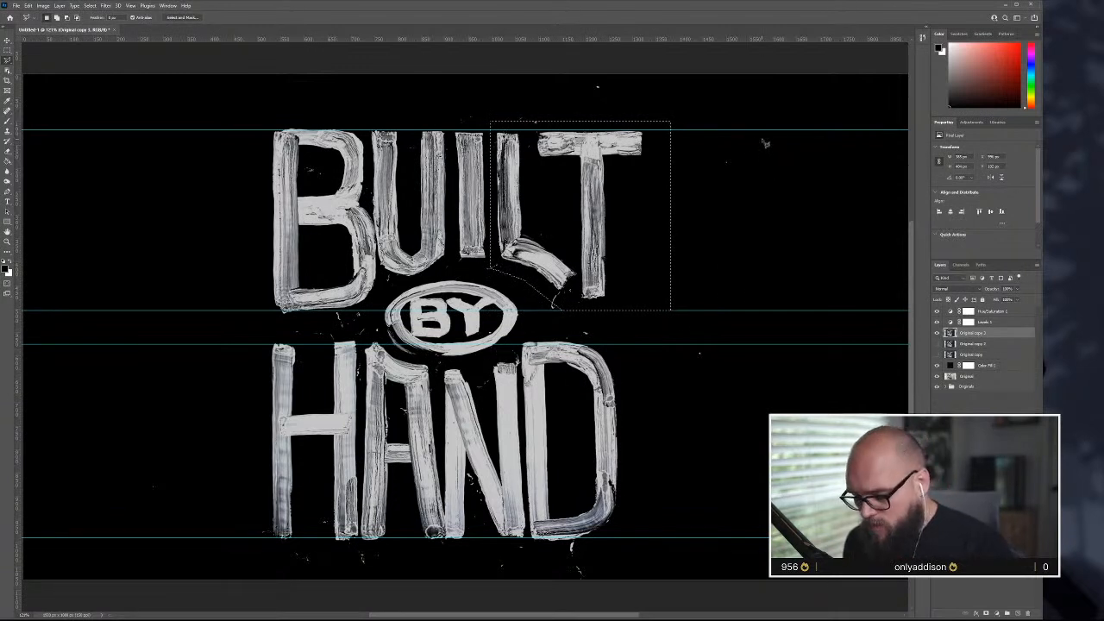
- Enlarge the selected L and T with Free Transform until the T's stem reaches BUILT's lower guide
key("ctrl+t")
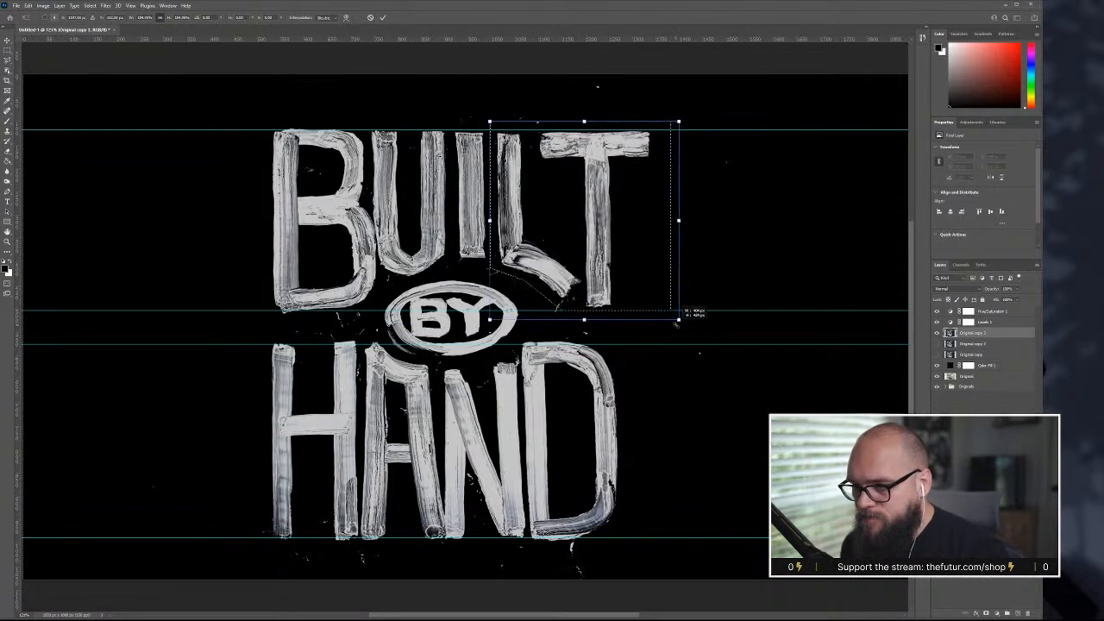
left_click_drag(675, 325, 679, 320)
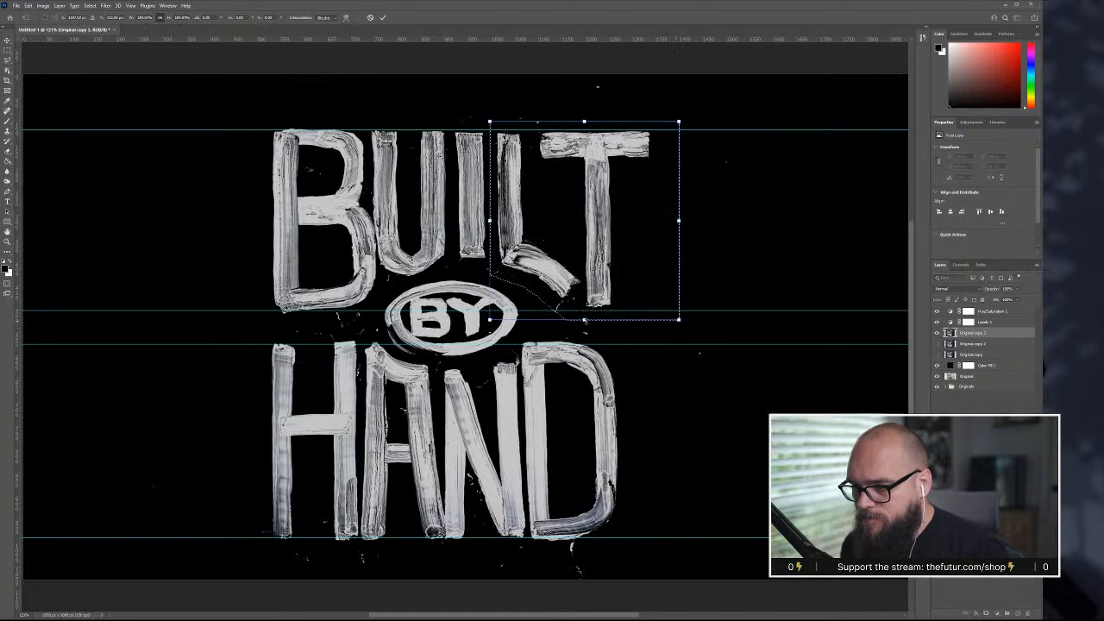
left_click_drag(584, 320, 584, 323)
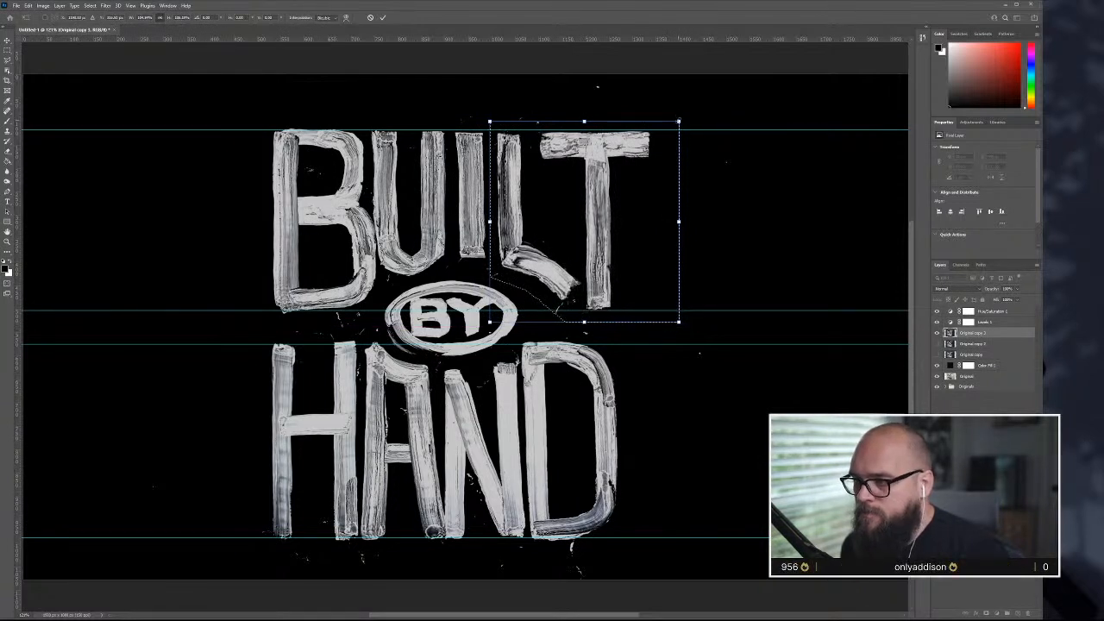
left_click_drag(678, 122, 684, 120)
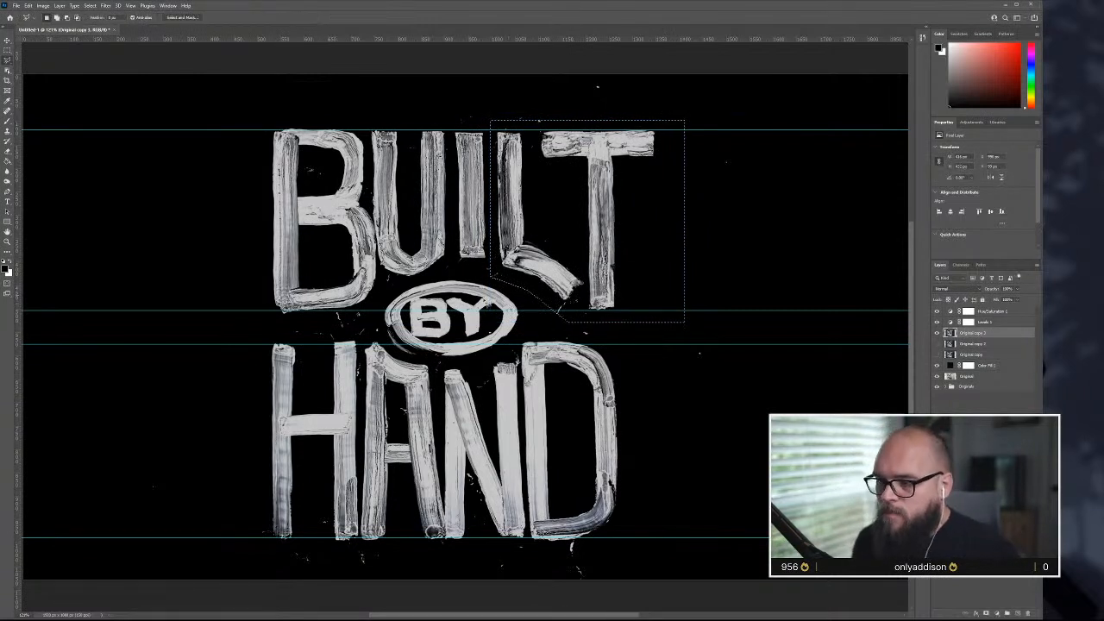
key("Return")
- Outline the D of HAND with a Polygonal Lasso selection that leaves out the neighbouring N
scroll(566, 412, "up", 1)
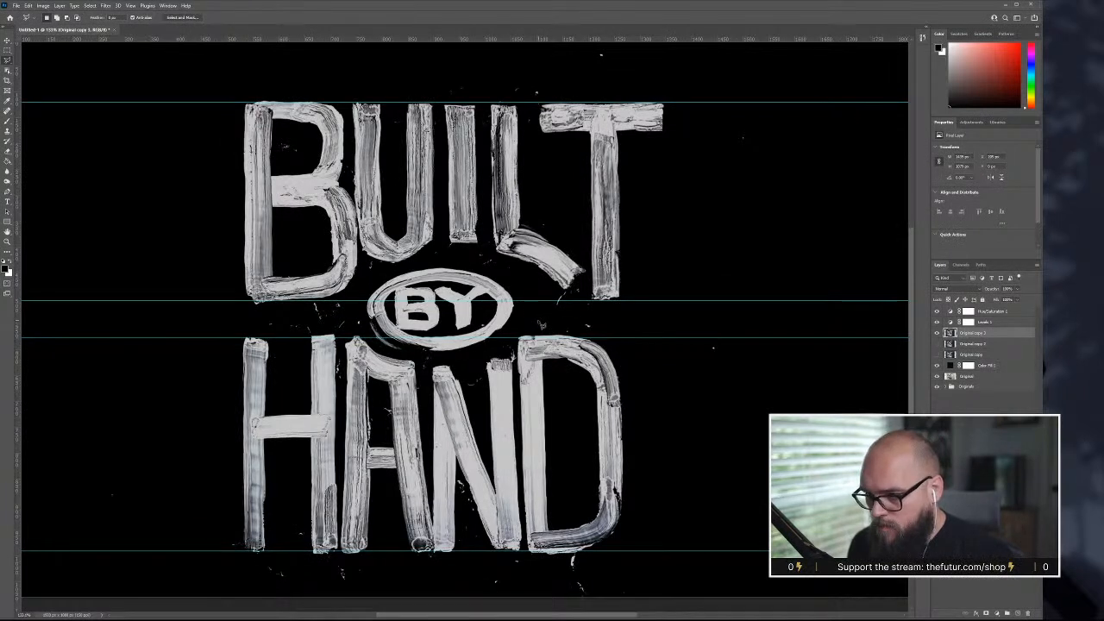
left_click(538, 320)
left_click(644, 323)
left_click(652, 556)
left_click(578, 583)
scroll(560, 580, "down", 1)
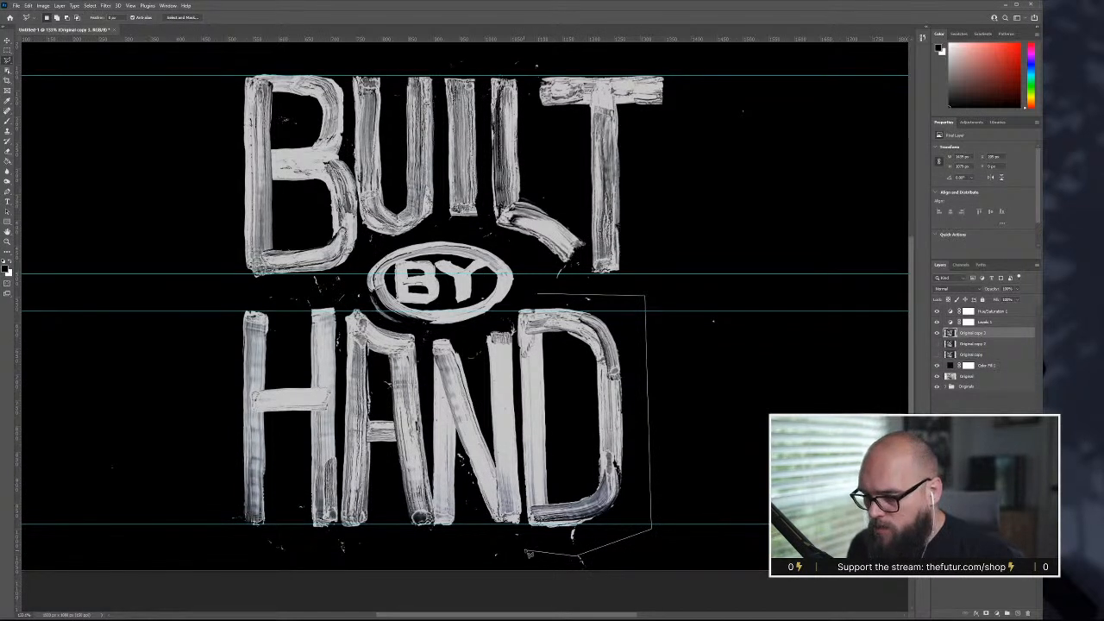
left_click(525, 541)
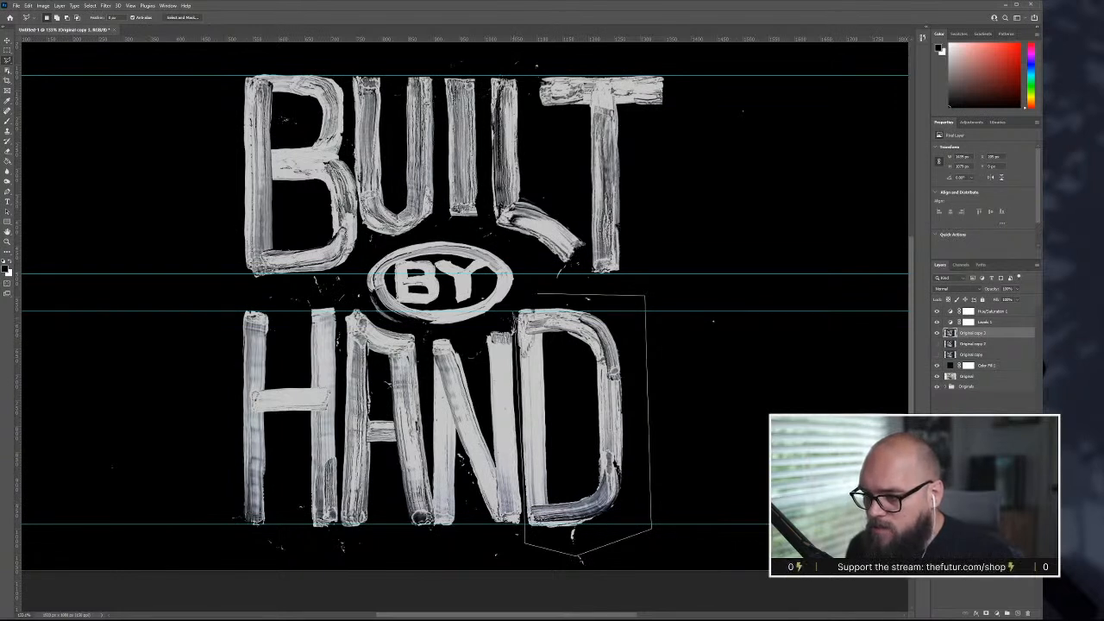
left_click(514, 307)
left_click(541, 300)
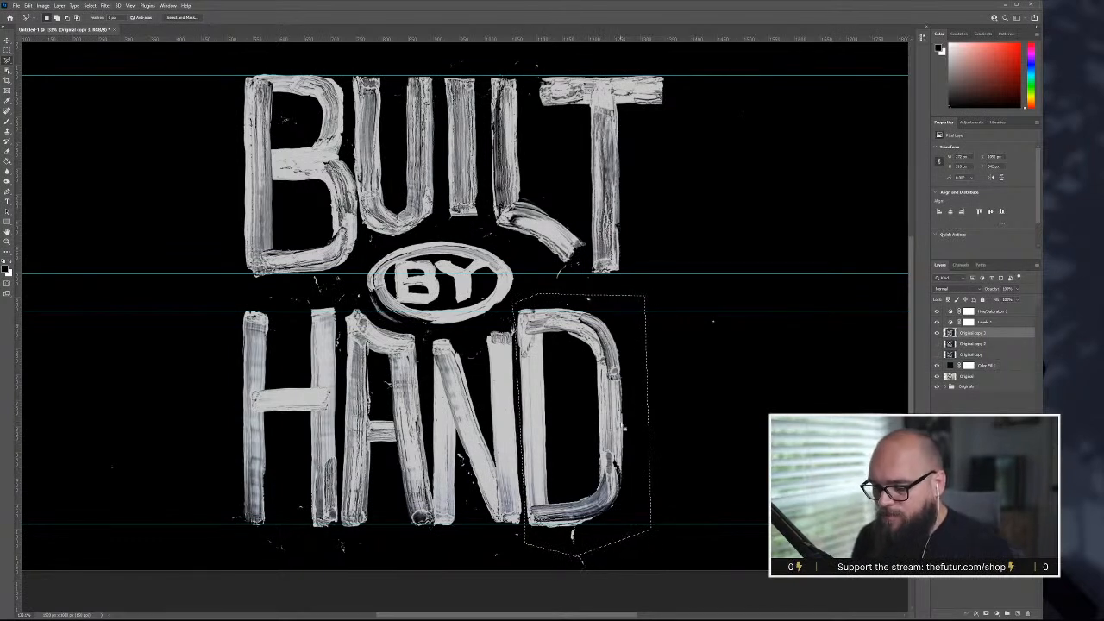
- Move the D of HAND to the right, scale it down slightly to fit between its guides, and deselect it
key("ctrl+t")
left_click_drag(610, 419, 632, 424)
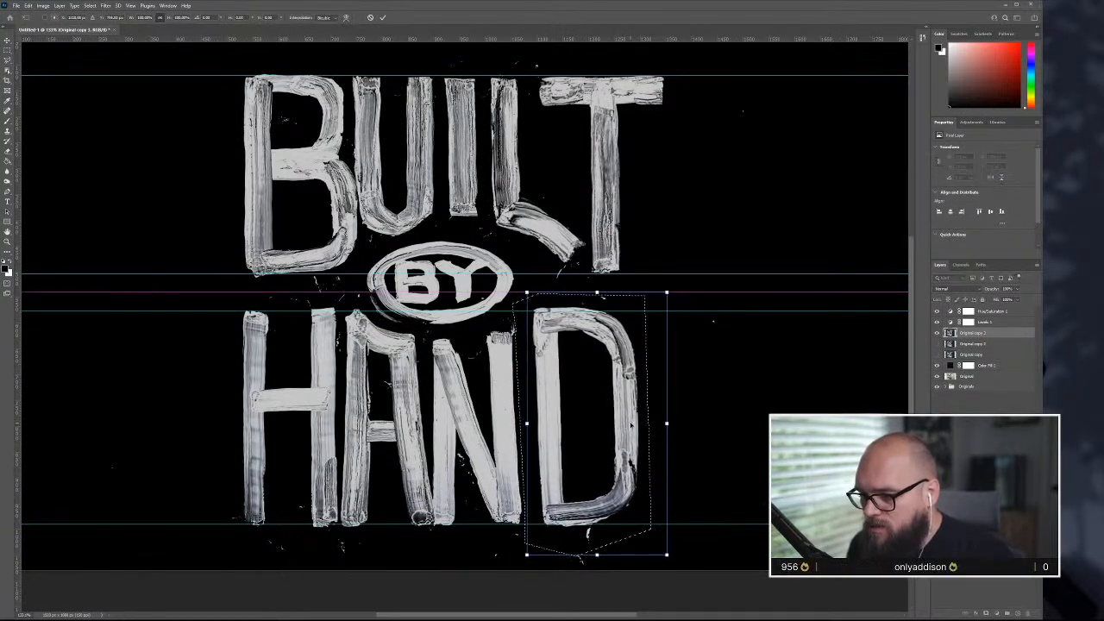
left_click_drag(667, 293, 666, 295)
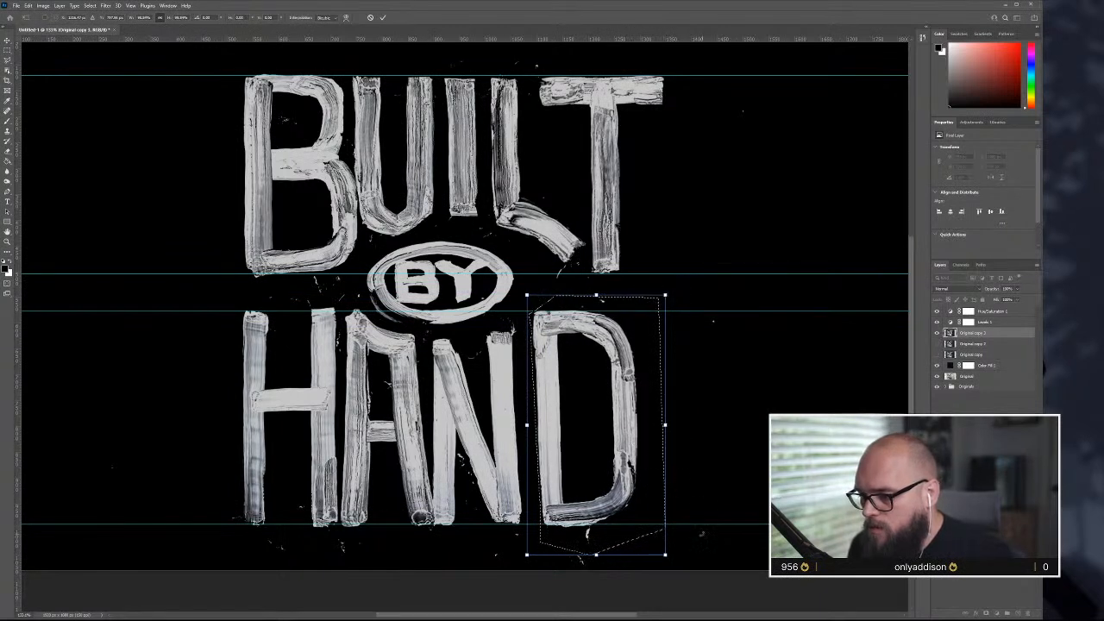
scroll(701, 534, "down", 1)
left_click_drag(682, 547, 678, 548)
key("Return")
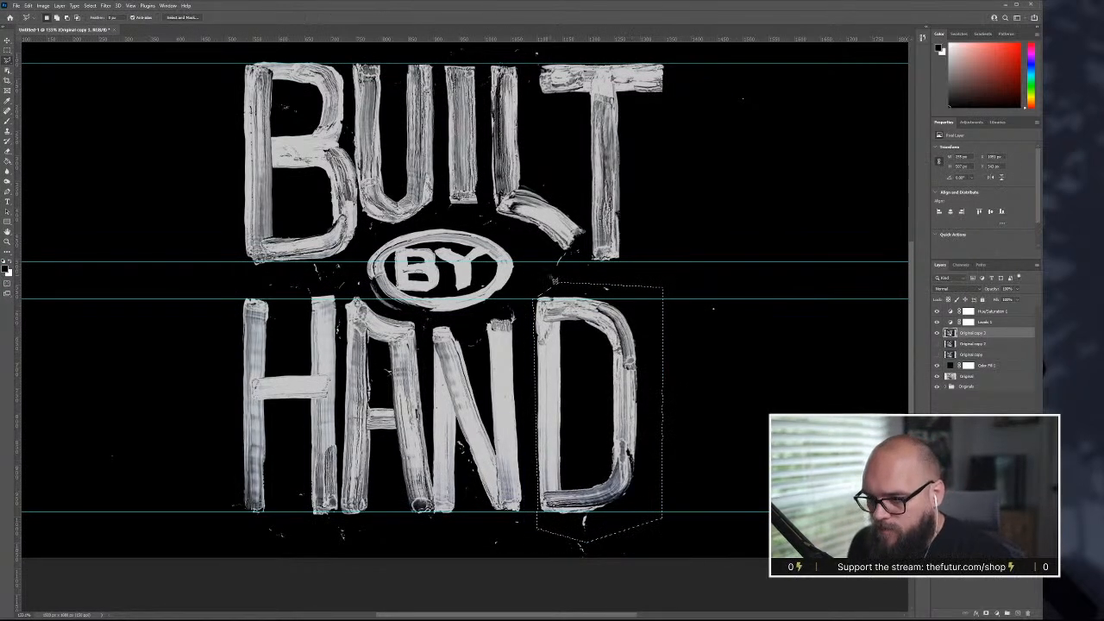
key("ctrl+d")
- Lasso the N of HAND, move it right towards the D, enlarge it slightly, and deselect it
mouse_move(521, 313)
left_mouse_down()
mouse_move(523, 521)
mouse_move(434, 522)
mouse_move(433, 318)
mouse_move(523, 316)
left_mouse_up()
key("ctrl+t")
left_click_drag(509, 415, 516, 415)
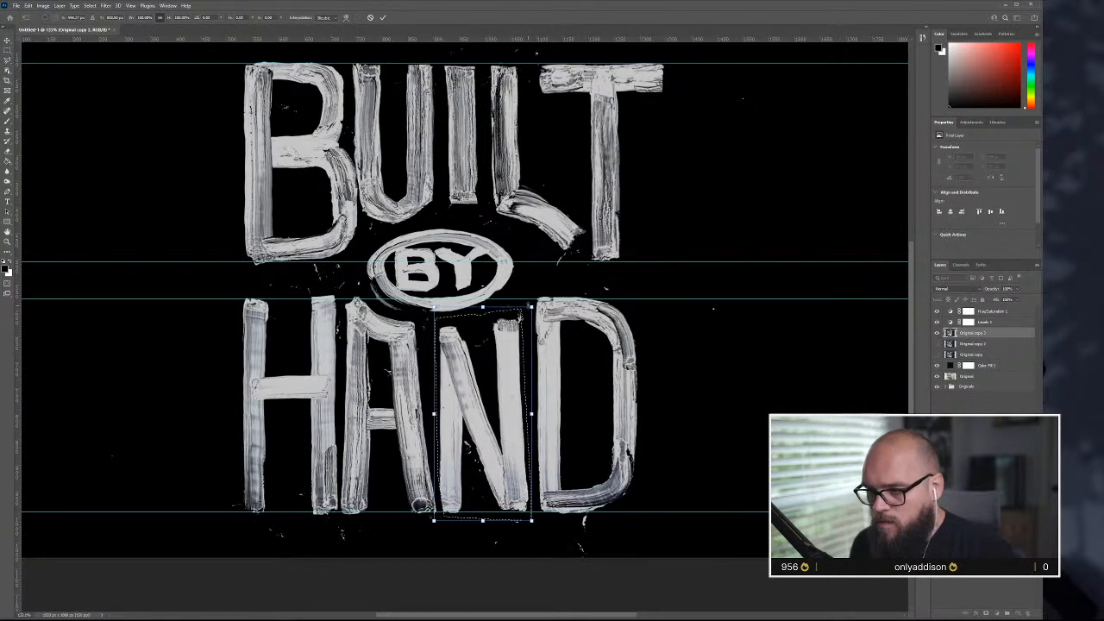
left_click_drag(531, 306, 534, 302)
key("Return")
key("ctrl+d")
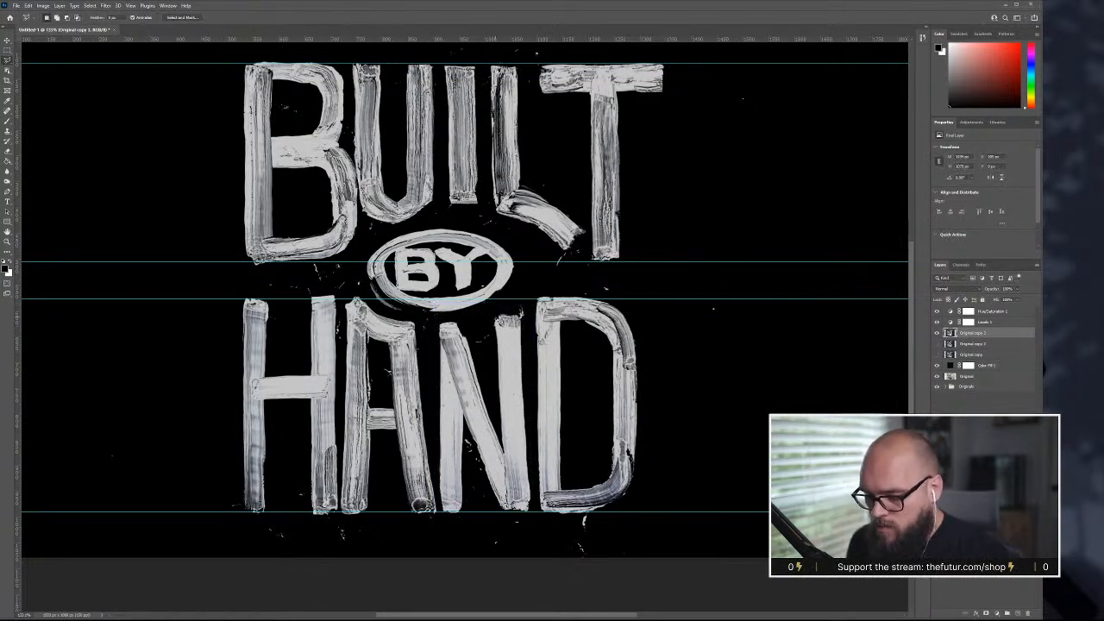
- Select the upper part of the N's right stem and stretch it upward towards HAND's upper guide
key("m")
mouse_move(489, 302)
left_mouse_down()
mouse_move(529, 326)
mouse_move(532, 378)
left_mouse_up()
key("ctrl+t")
left_click_drag(509, 302, 510, 295)
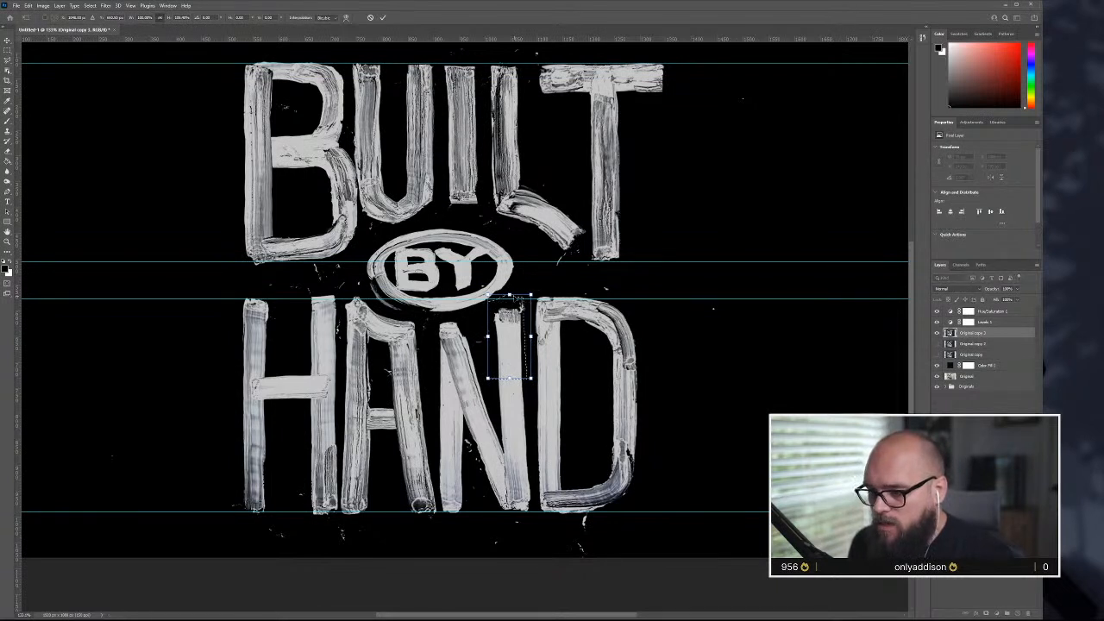
key("Return")
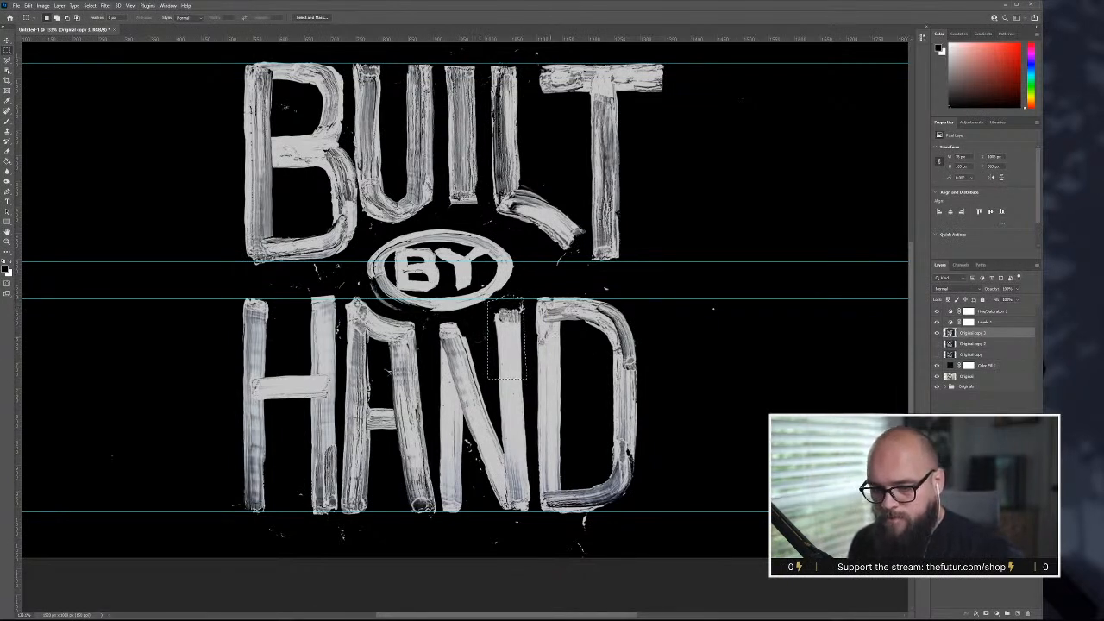
key("ctrl+d")
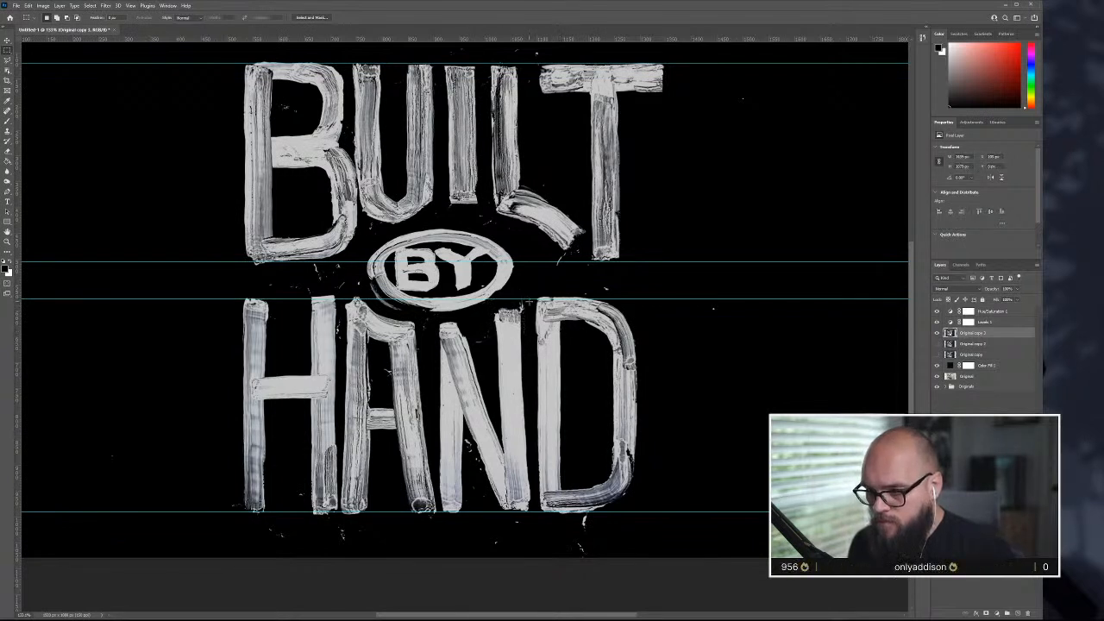
- Lasso the N's right stem and rotate it slightly clockwise with Free Transform, then deselect it
key("p")
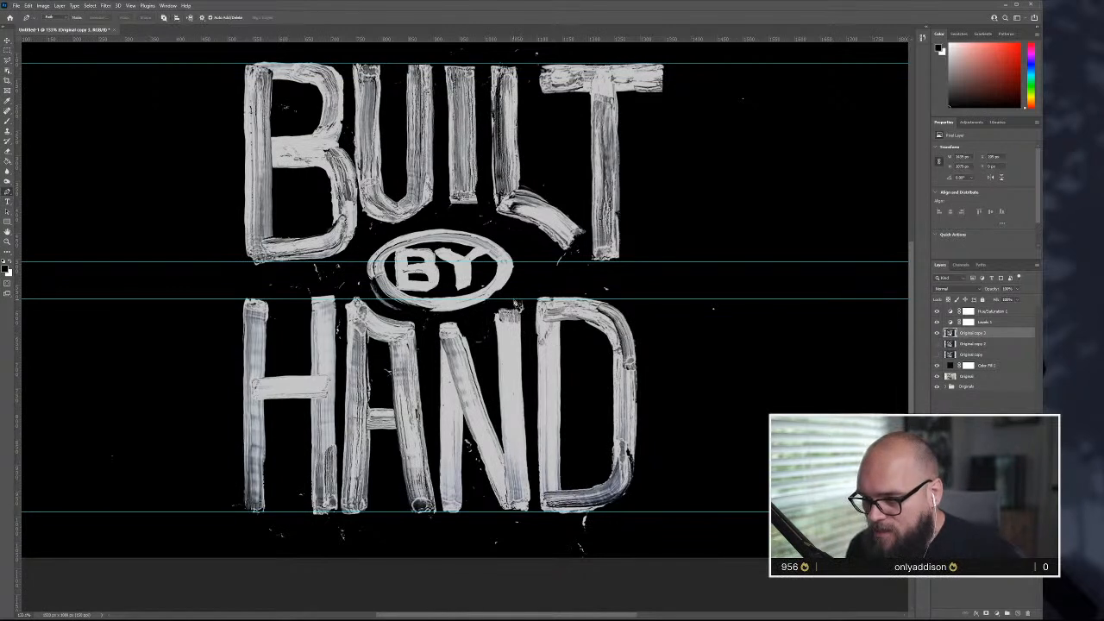
key("l")
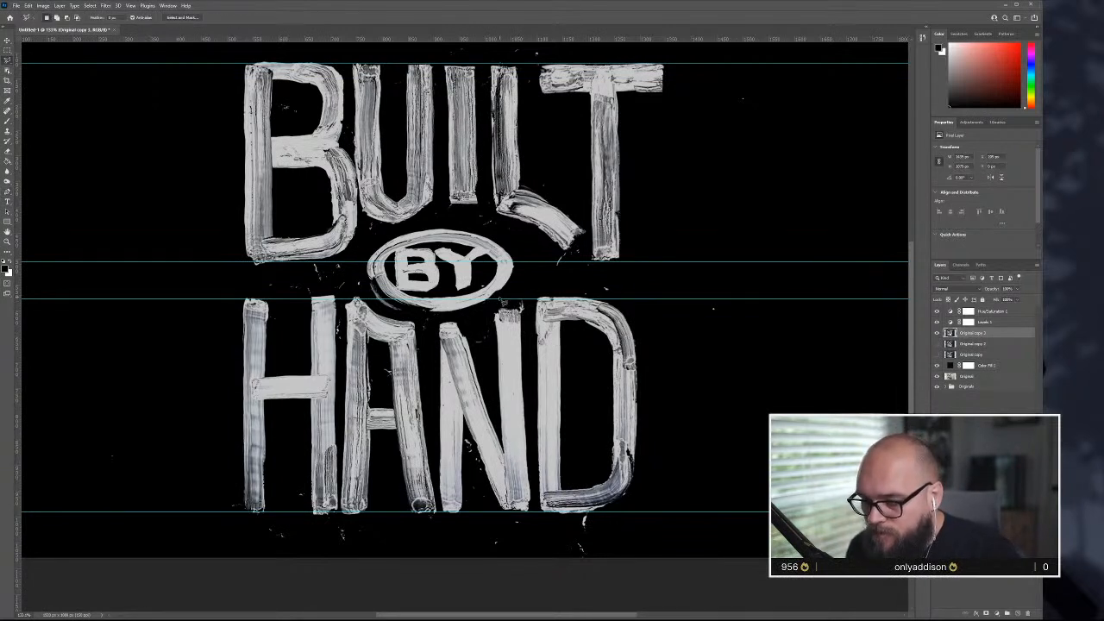
mouse_move(525, 302)
left_mouse_down()
mouse_move(549, 450)
mouse_move(542, 540)
left_mouse_up()
key("Delete")
key("ctrl+d")
mouse_move(494, 309)
left_mouse_down()
mouse_move(532, 295)
mouse_move(501, 298)
mouse_move(541, 552)
mouse_move(540, 529)
mouse_move(509, 524)
left_mouse_up()
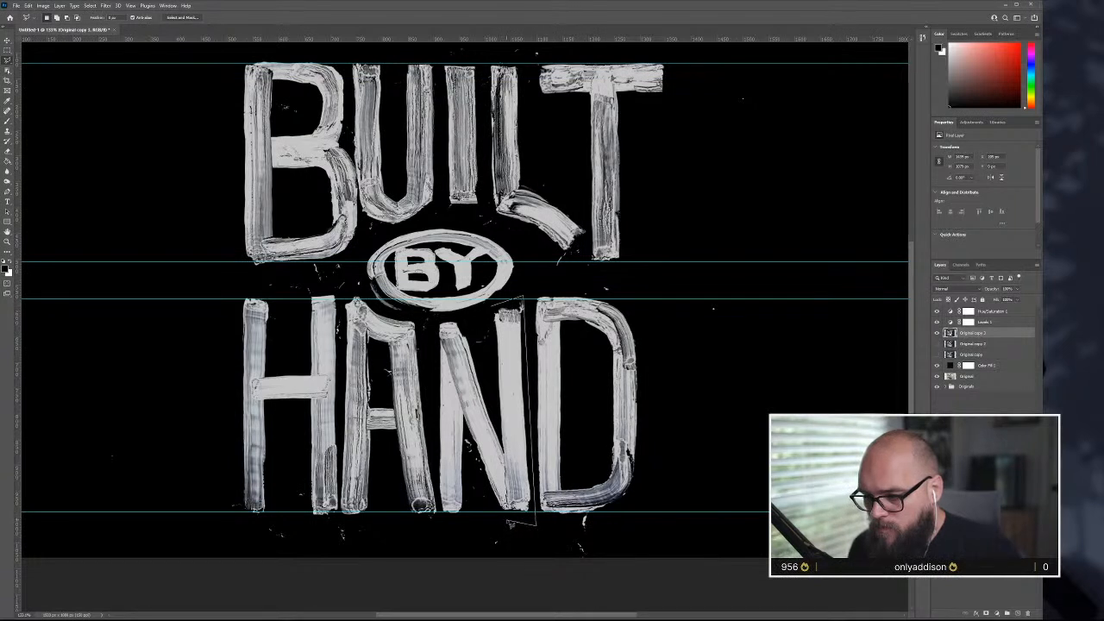
left_click_drag(509, 523, 498, 314)
key("ctrl+t")
left_click_drag(562, 283, 566, 283)
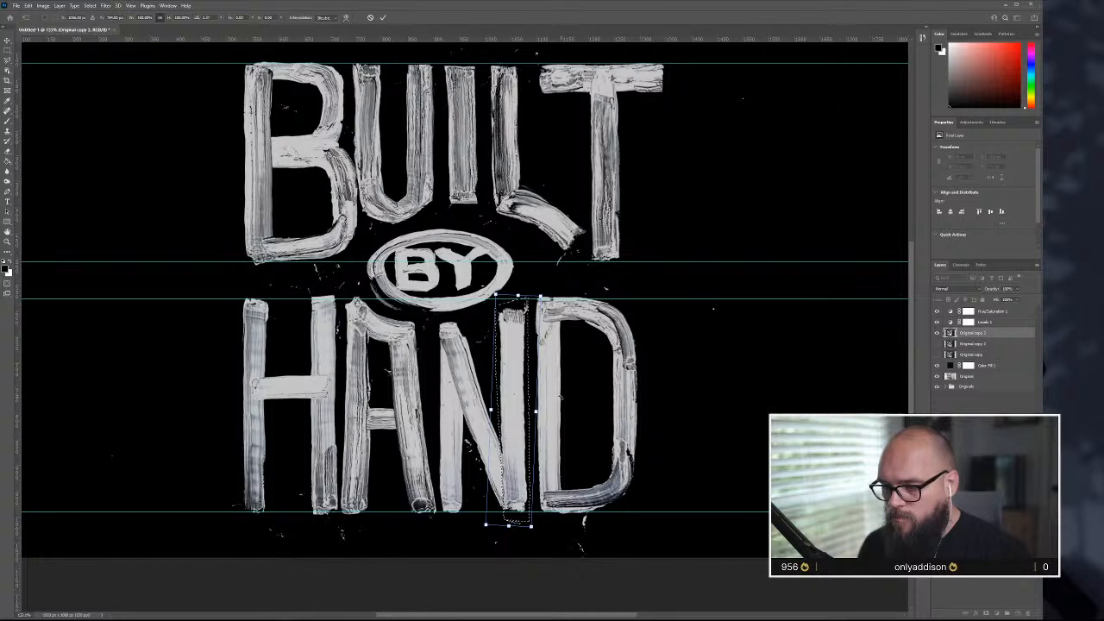
key("Return")
key("ctrl+d")
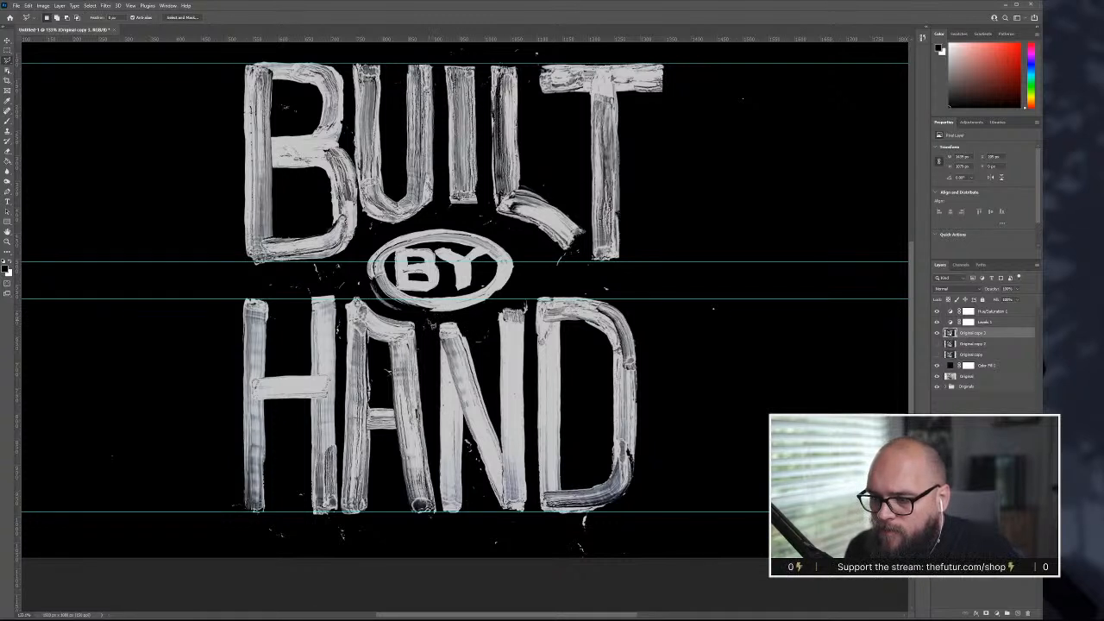
- Lasso the left stem of HAND's N and rotate it slightly clockwise with Free Transform
left_click(432, 328)
left_click(438, 511)
left_click(467, 515)
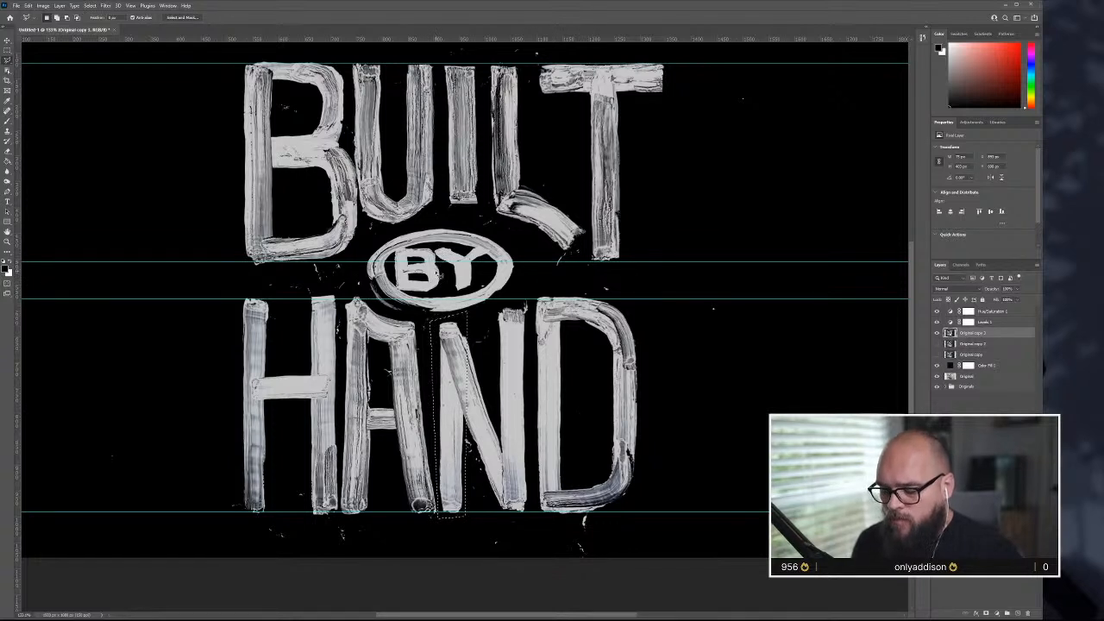
key("ctrl+t")
right_click(447, 357)
left_click(478, 380)
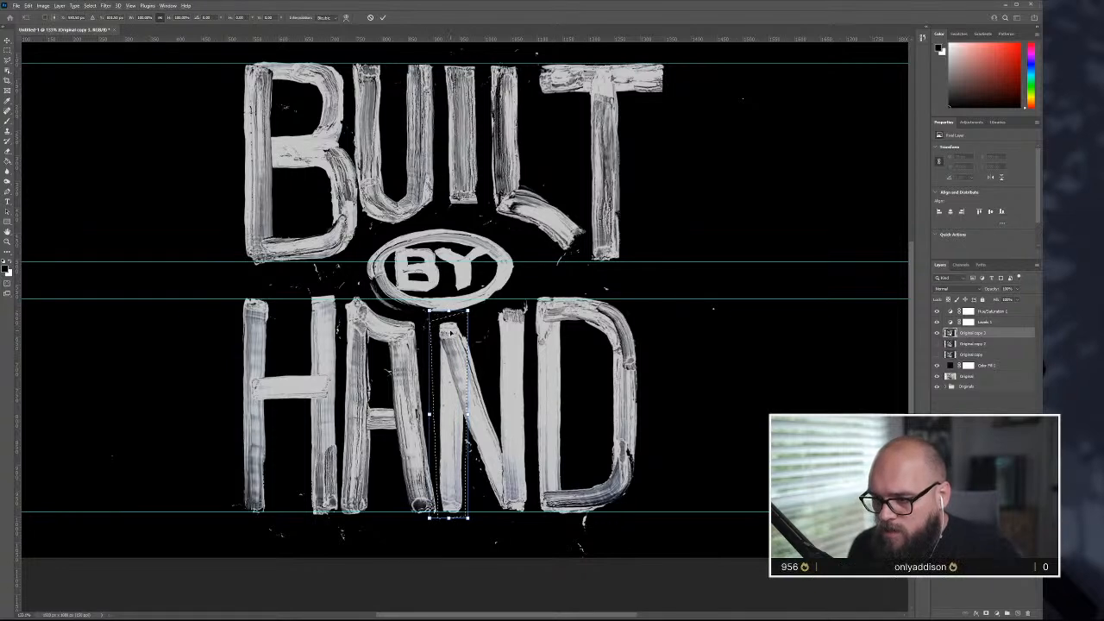
scroll(458, 401, "up", 1)
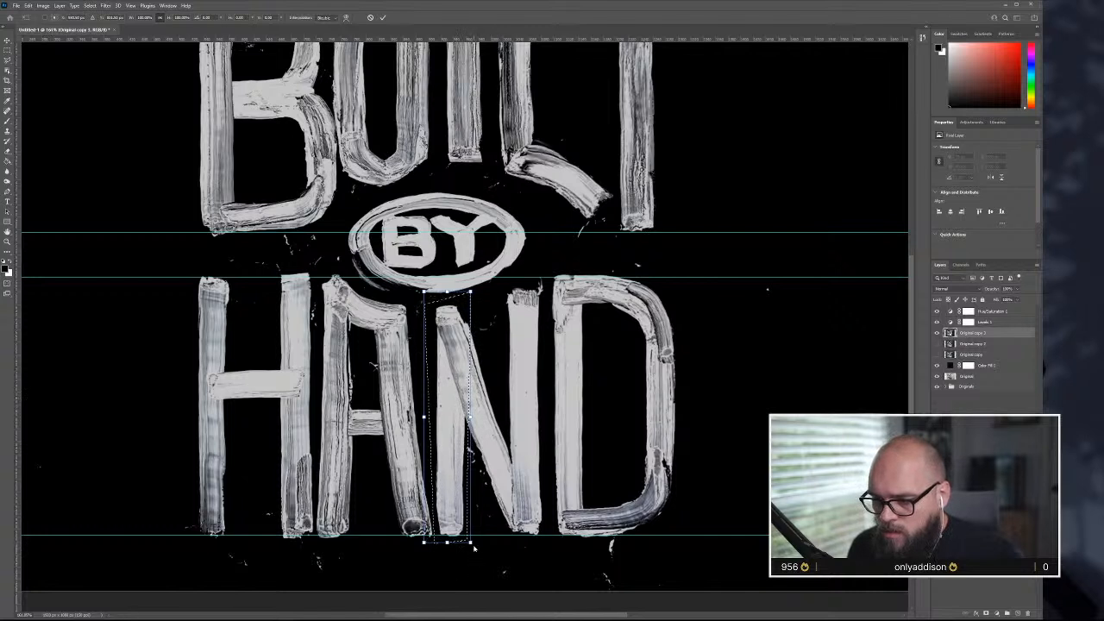
right_click(447, 426)
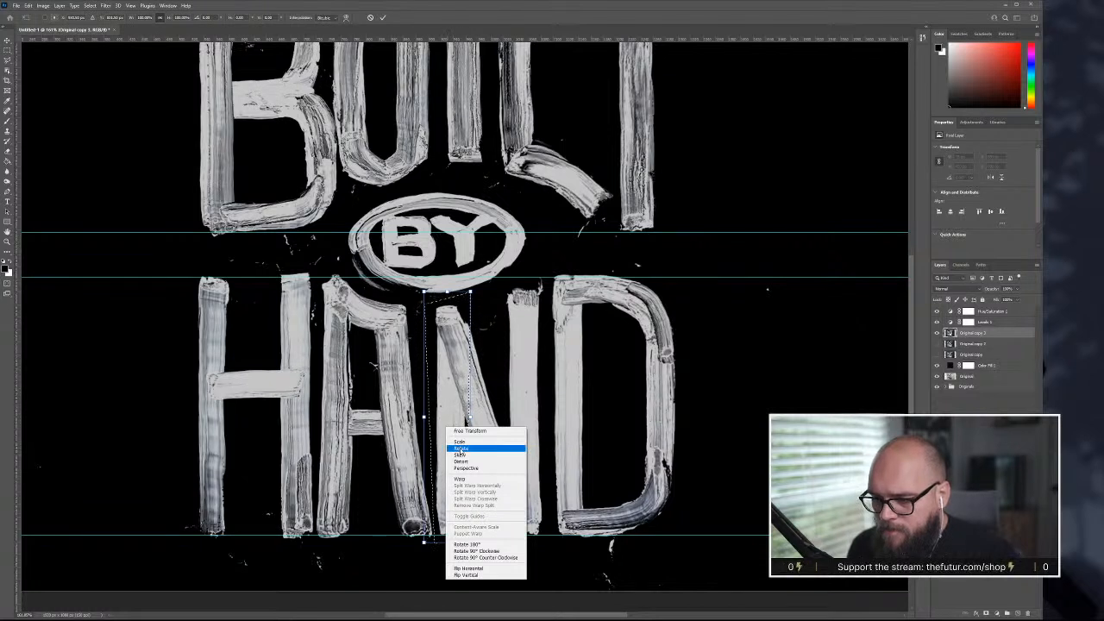
left_click(470, 448)
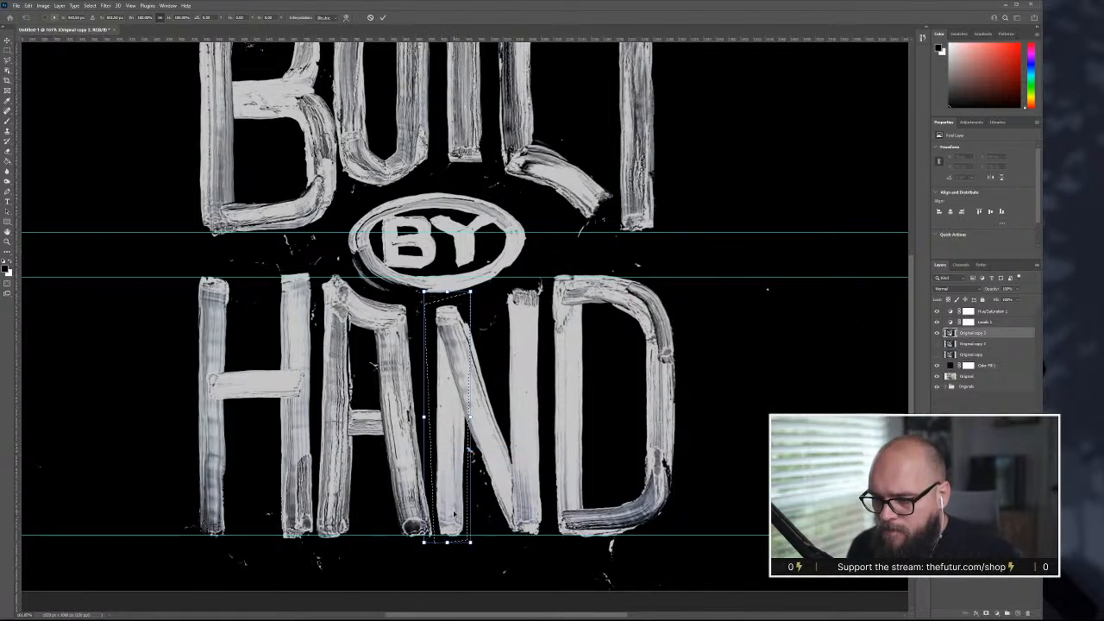
left_click_drag(452, 529, 447, 528)
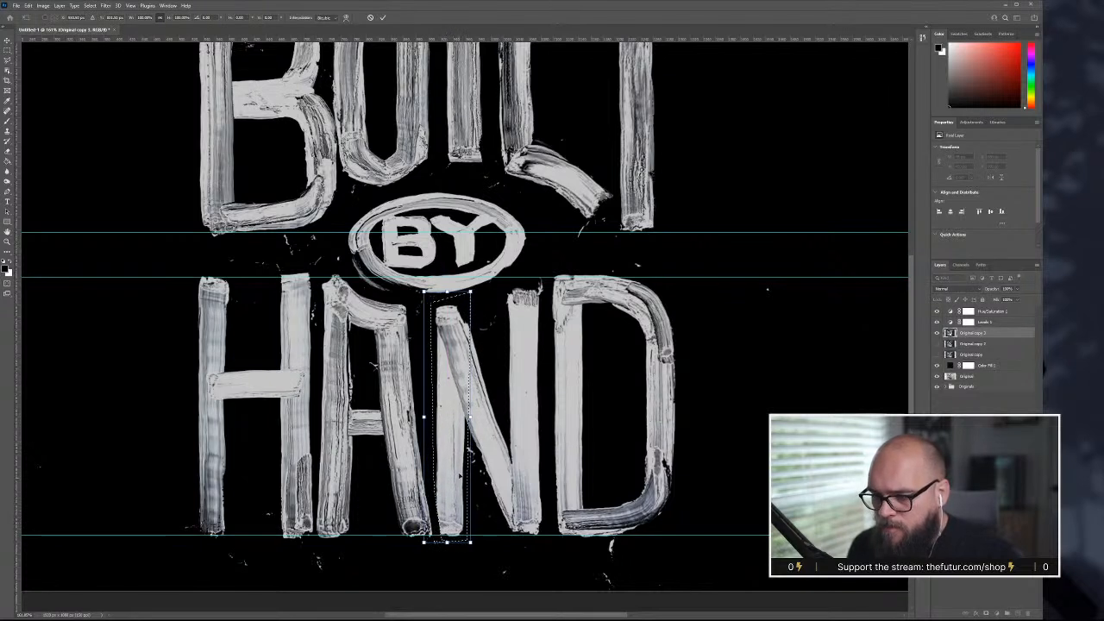
key("Return")
- Try to rotate the N's left stem slightly counter-clockwise, nudge it left, and deselect it
key("r")
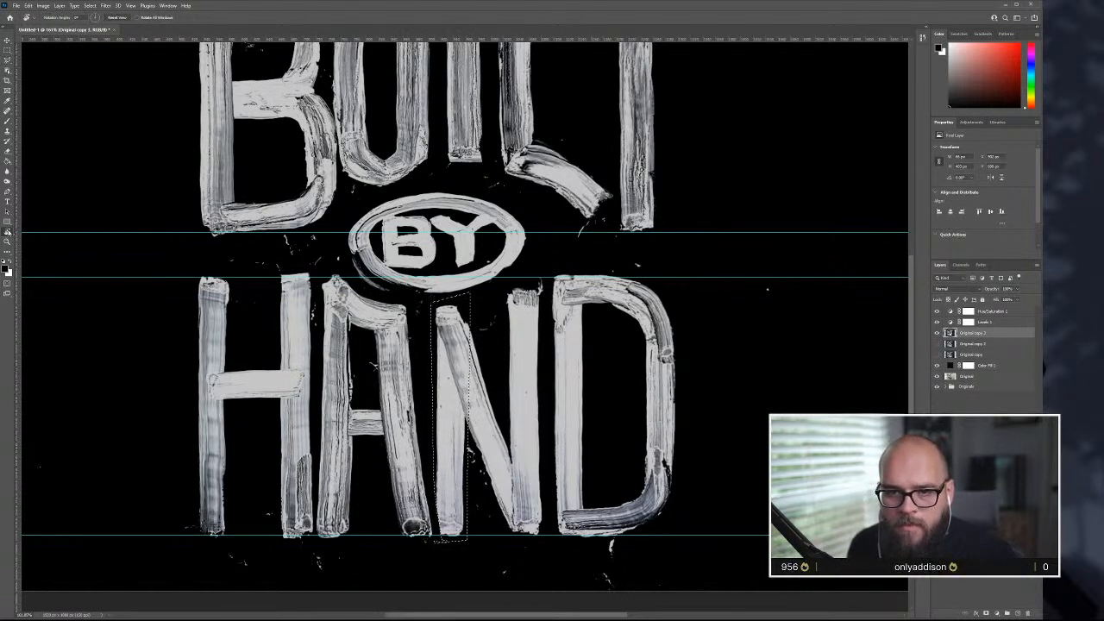
left_click(8, 232)
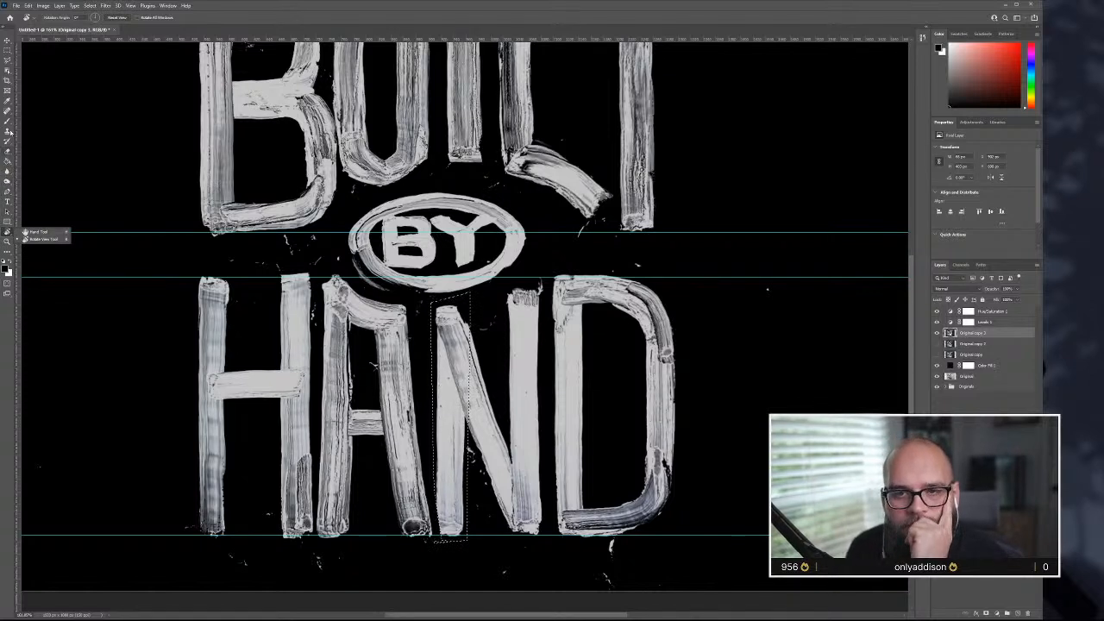
left_click(7, 220)
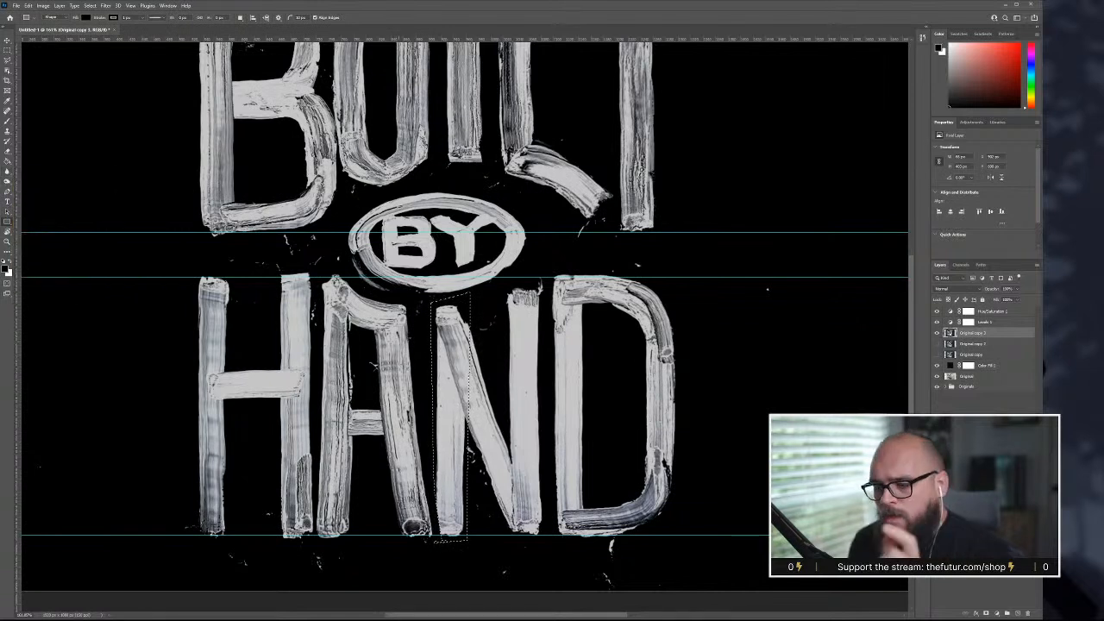
key("ctrl+t")
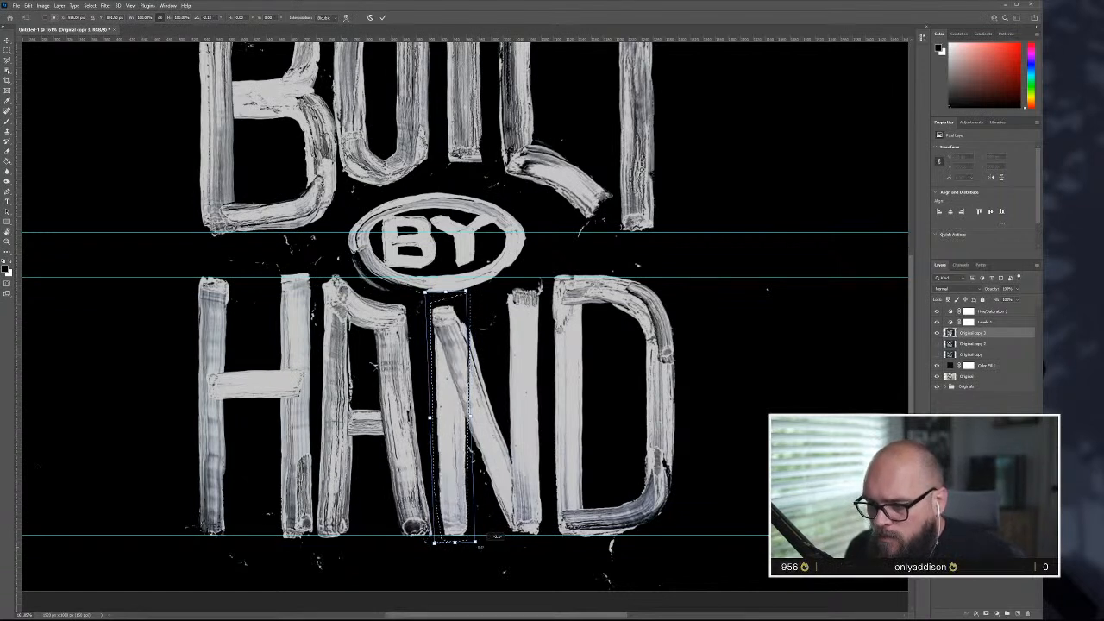
left_click_drag(481, 546, 478, 543)
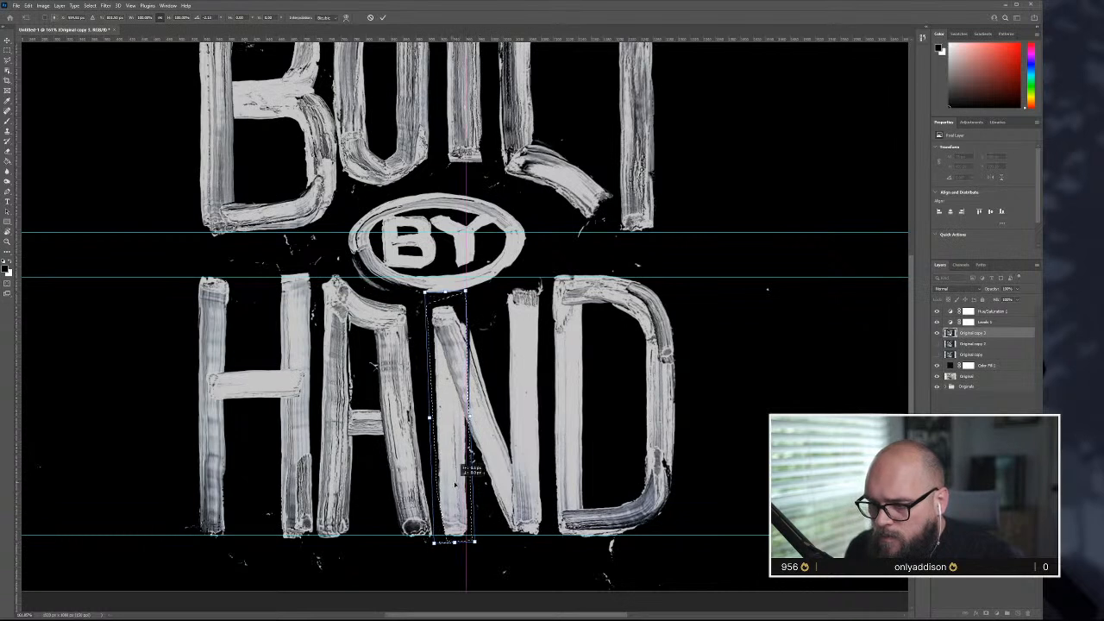
left_click_drag(455, 485, 452, 485)
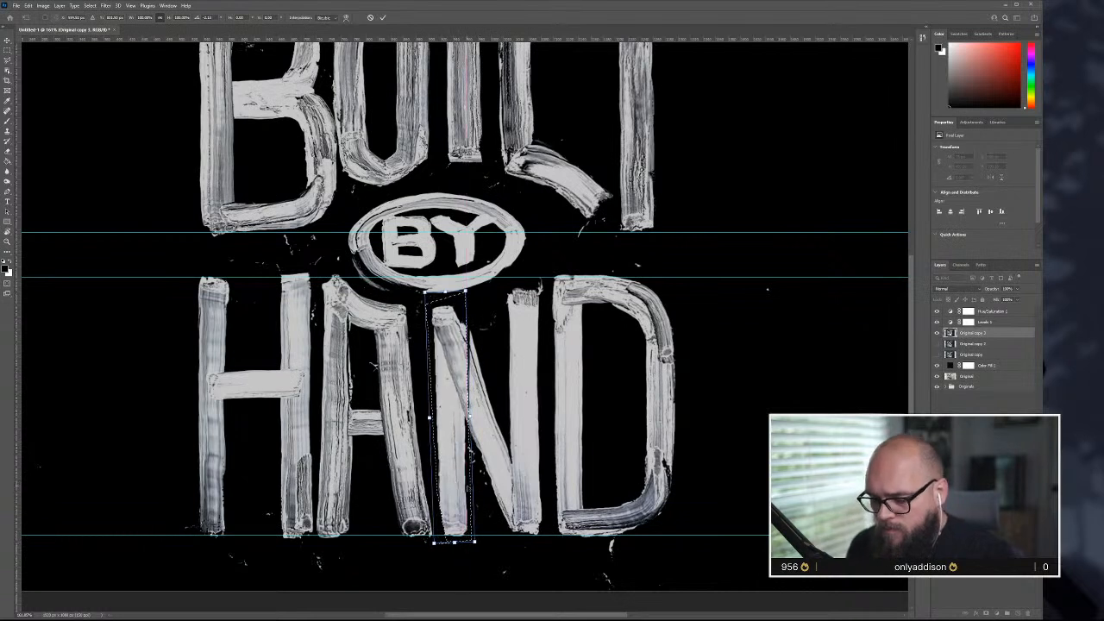
key("Return")
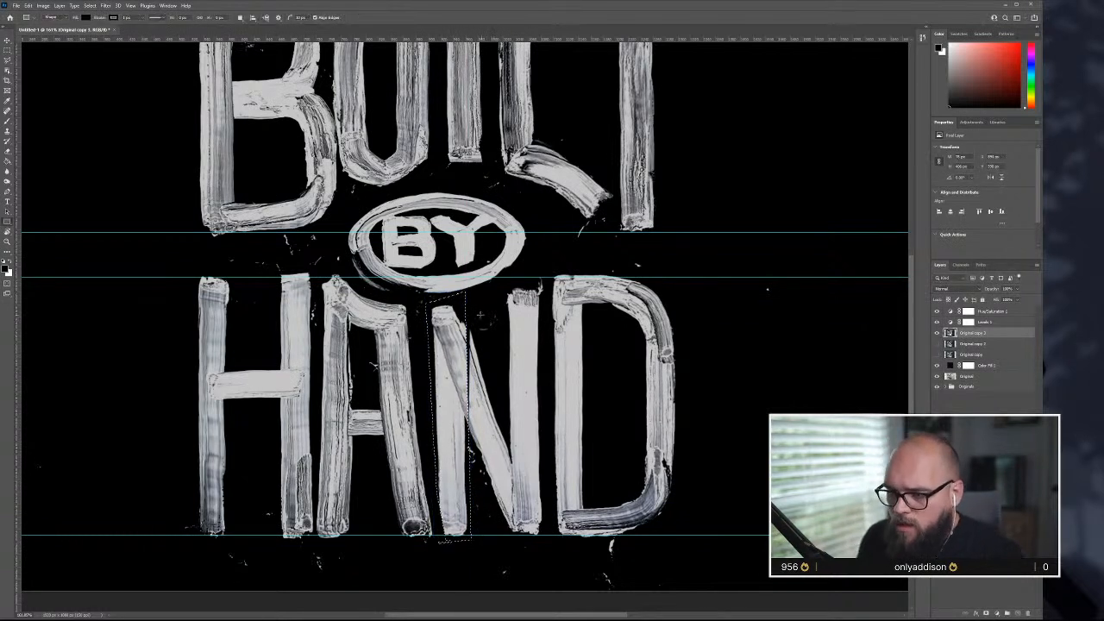
key("ctrl+d")
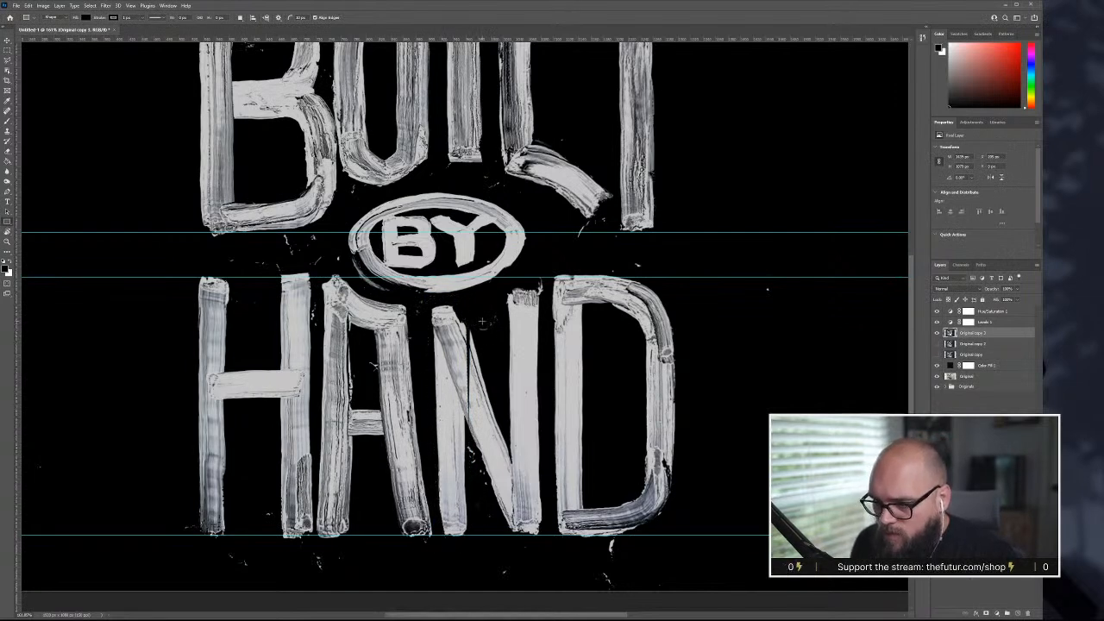
- Undo the last rotation and nudge of the N's left stem, and clear the selection
scroll(476, 366, "up", 2)
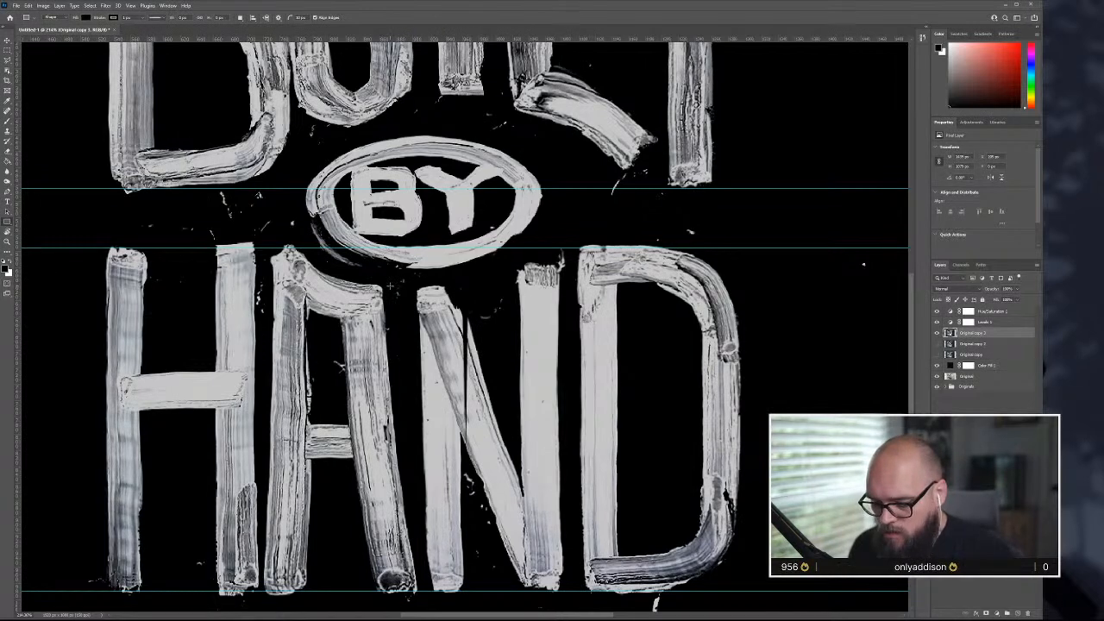
left_click_drag(416, 269, 469, 602)
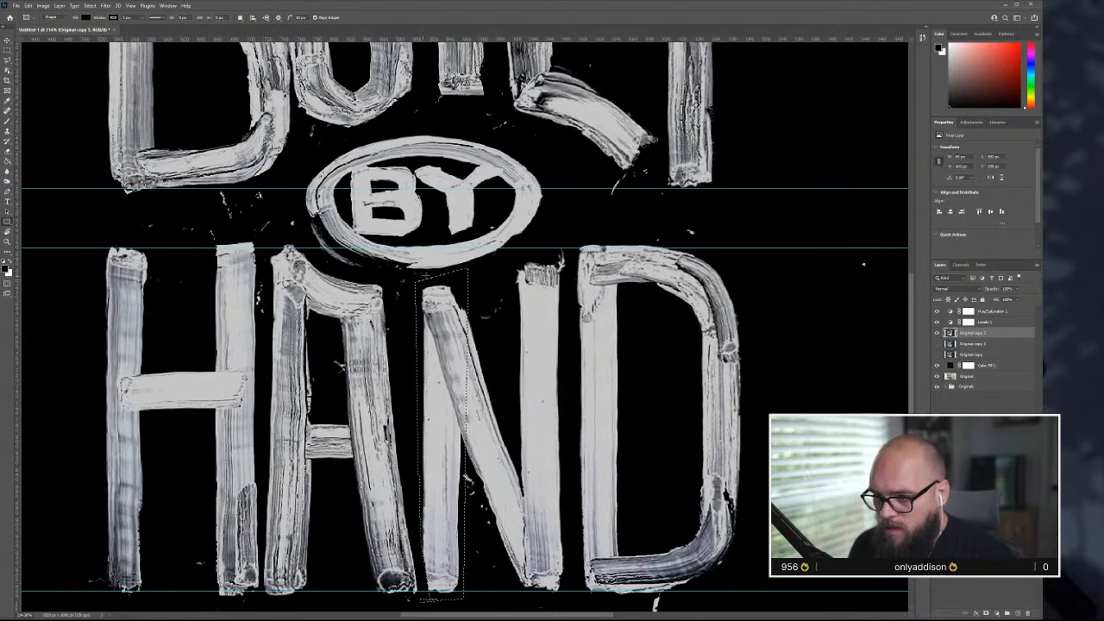
key("ctrl+d")
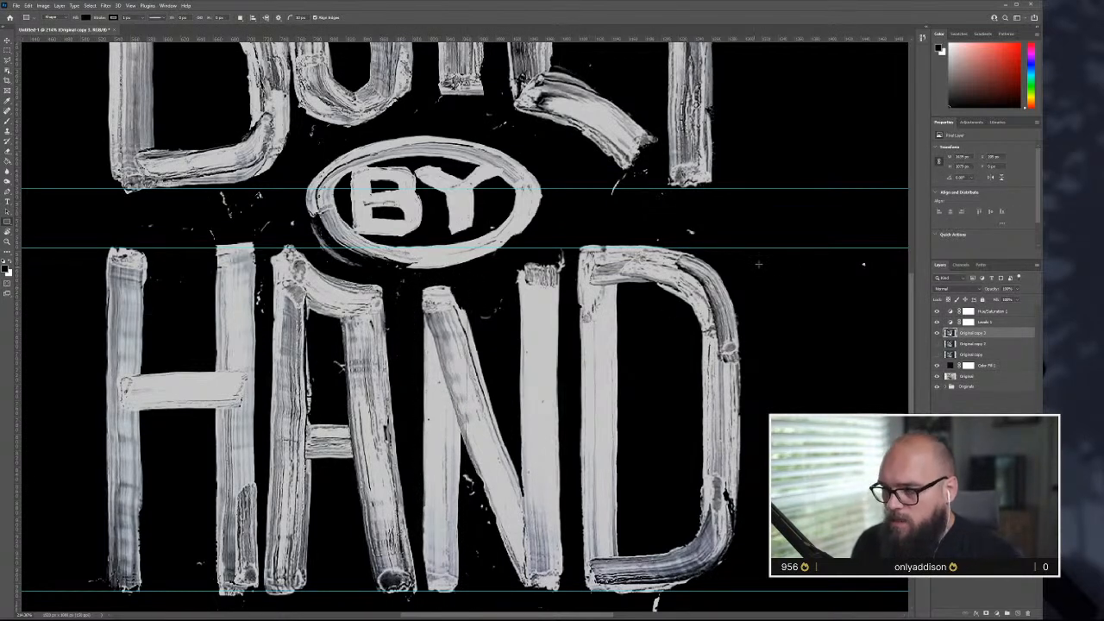
- Duplicate the current lettering layer and open the copy in the Liquify filter
key("ctrl+j")
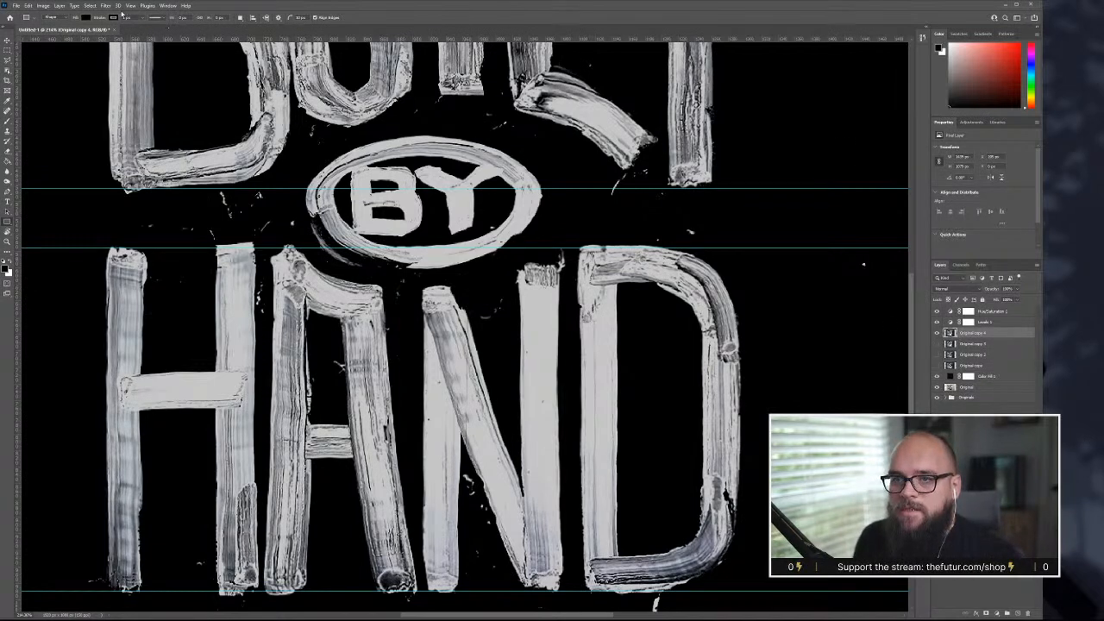
left_click(108, 6)
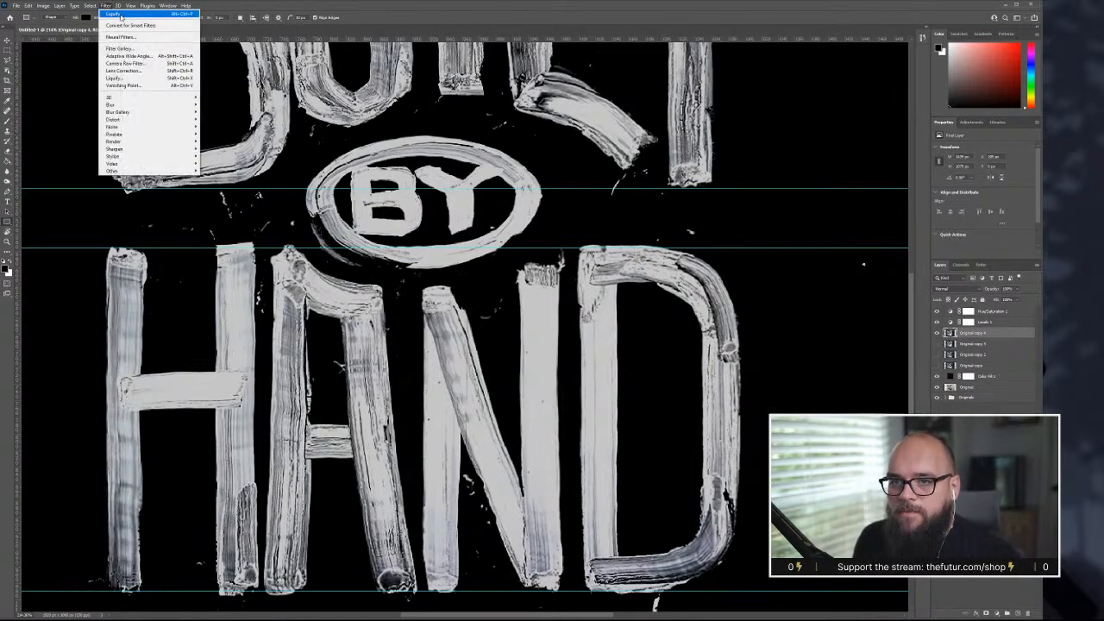
left_click(139, 78)
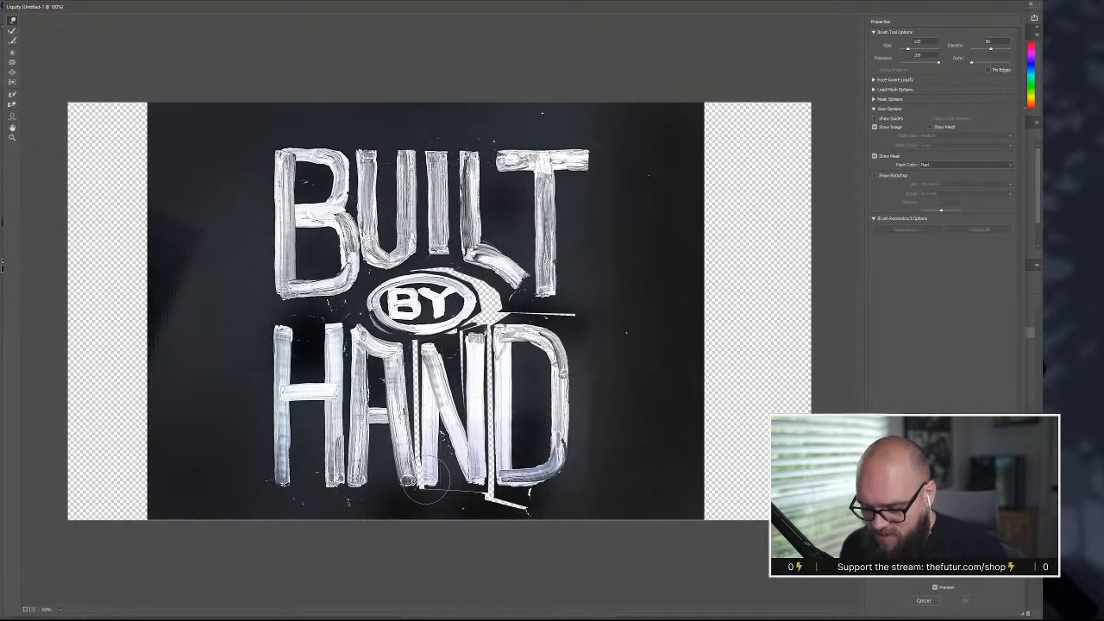
- Push the lower part of the N's left stem with the Liquify warp brush to even its edge, and apply the filter
key("ctrl+plus")
key("ctrl+plus")
scroll(426, 477, "down", 2)
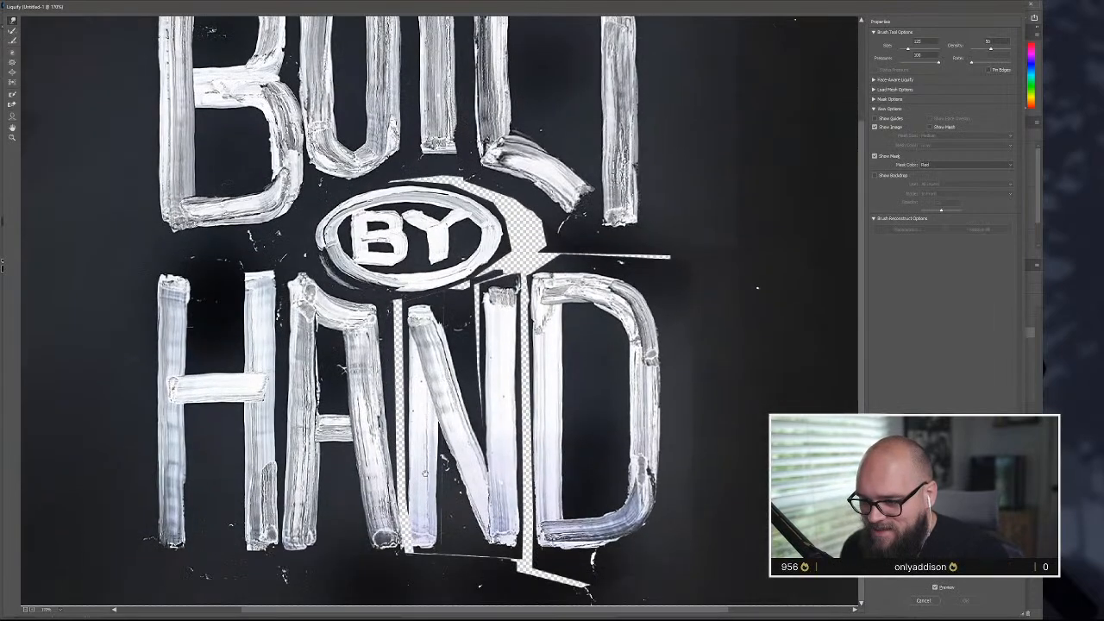
key("ctrl+plus")
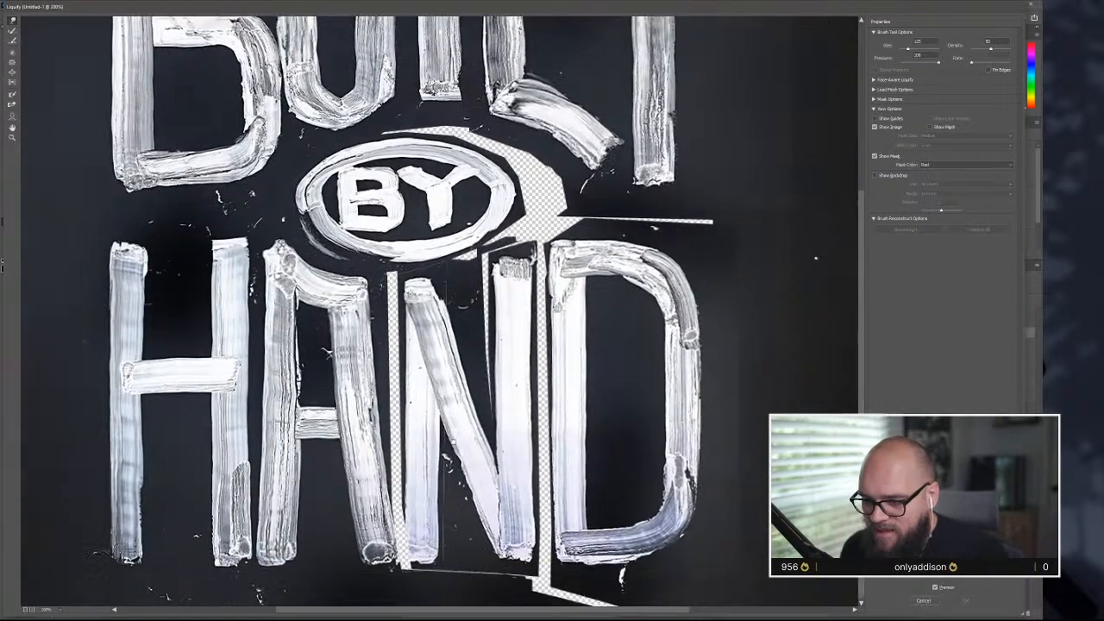
scroll(444, 471, "down", 2)
key("ctrl+plus")
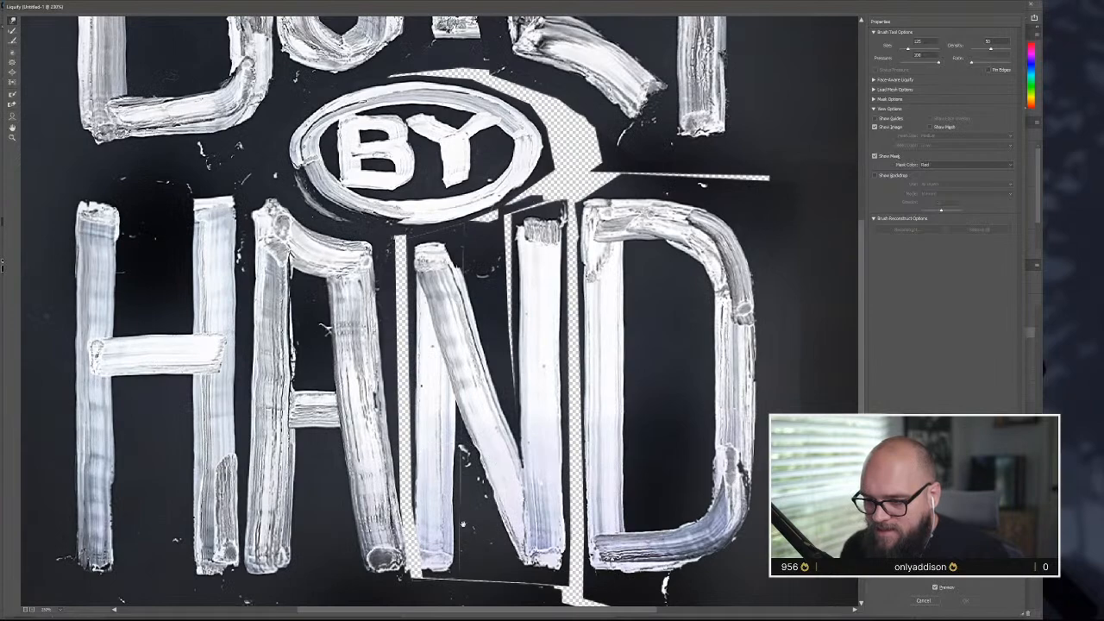
scroll(455, 491, "down", 2)
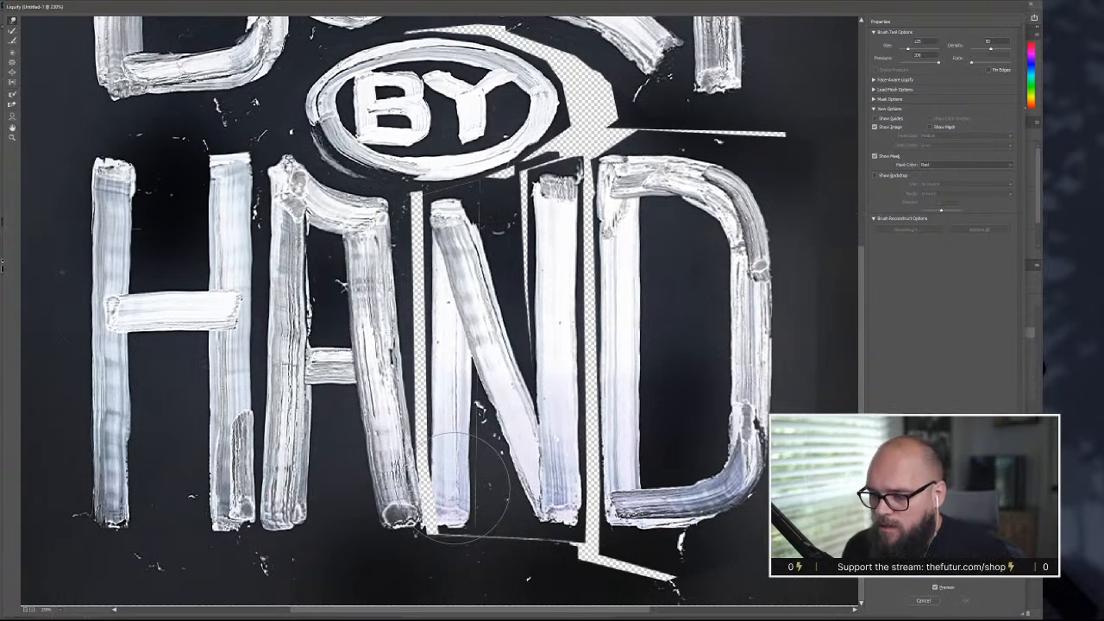
mouse_move(471, 488)
left_mouse_down()
mouse_move(466, 436)
mouse_move(453, 432)
mouse_move(455, 358)
left_mouse_up()
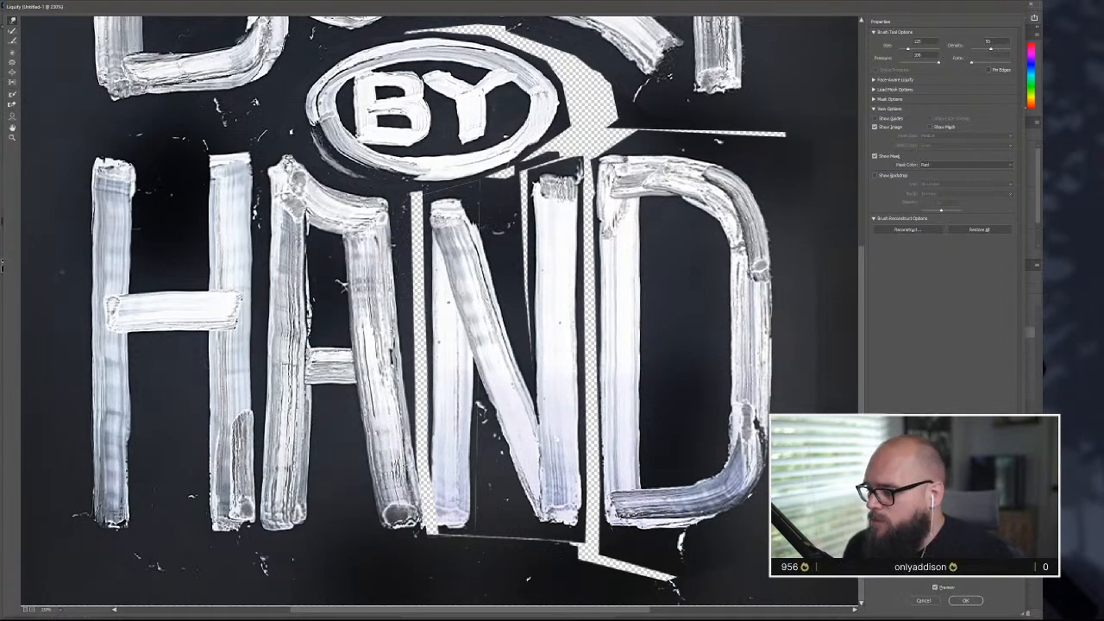
left_click(965, 600)
- Outline the whole N in HAND as a selection with the Polygonal Lasso
scroll(567, 127, "down", 1)
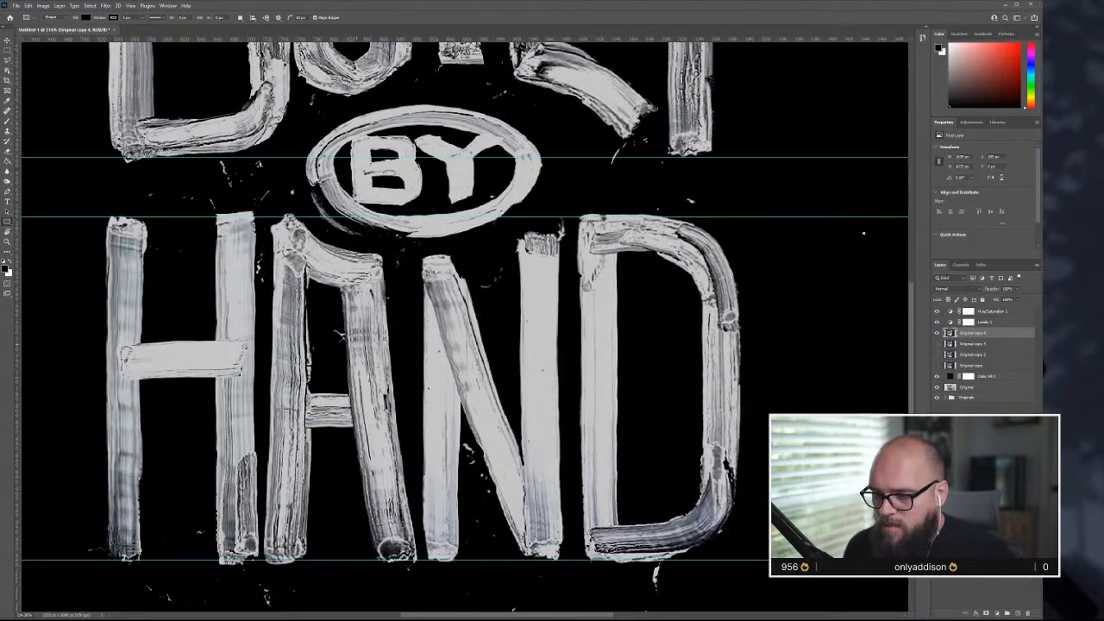
key("p")
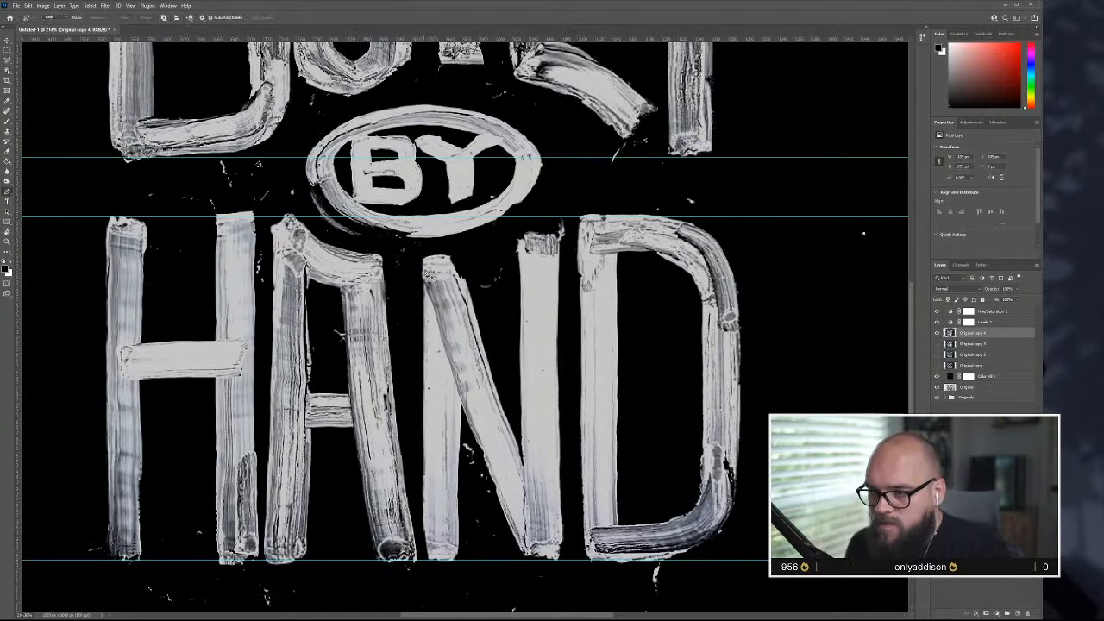
key("l")
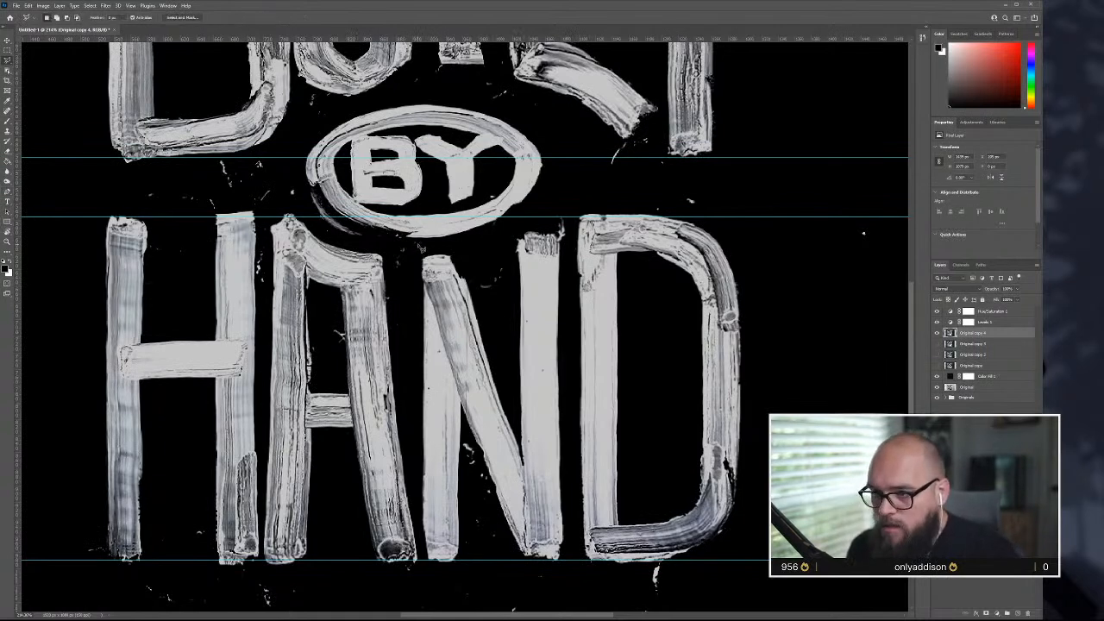
left_click(415, 245)
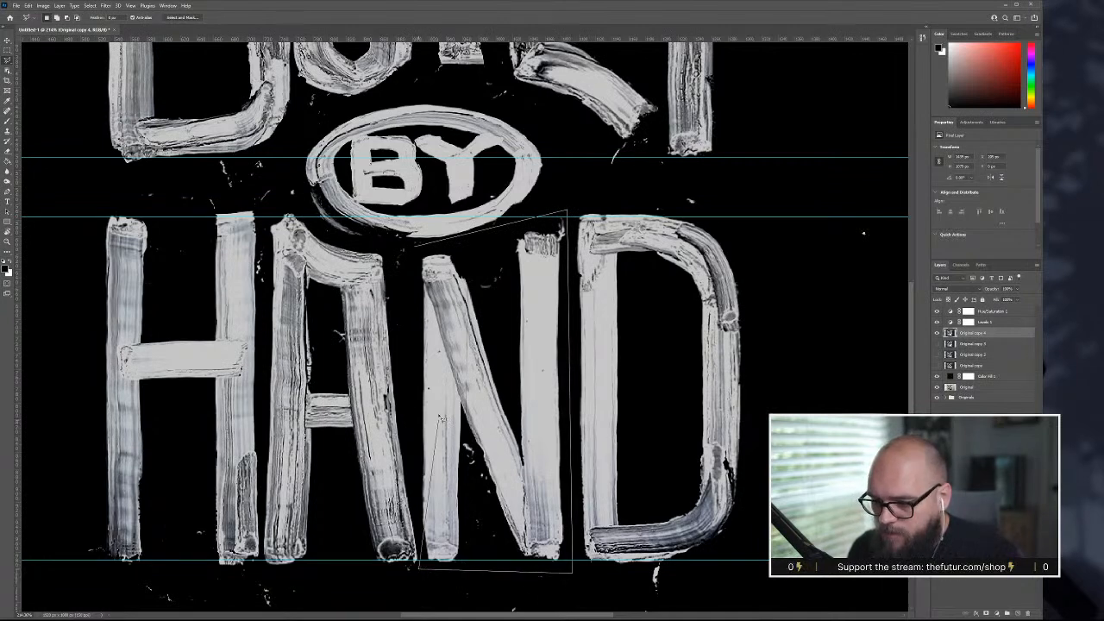
key("Return")
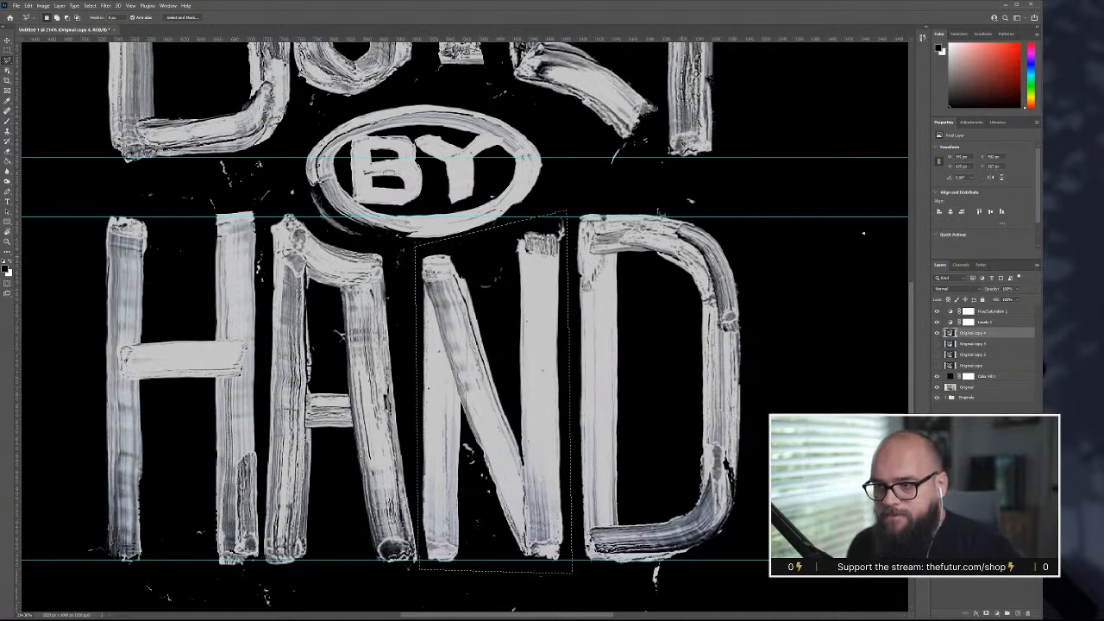
- Reshape the selected N with a perspective transform that slightly widens its top, apply it, and clear the selection
right_click(509, 367)
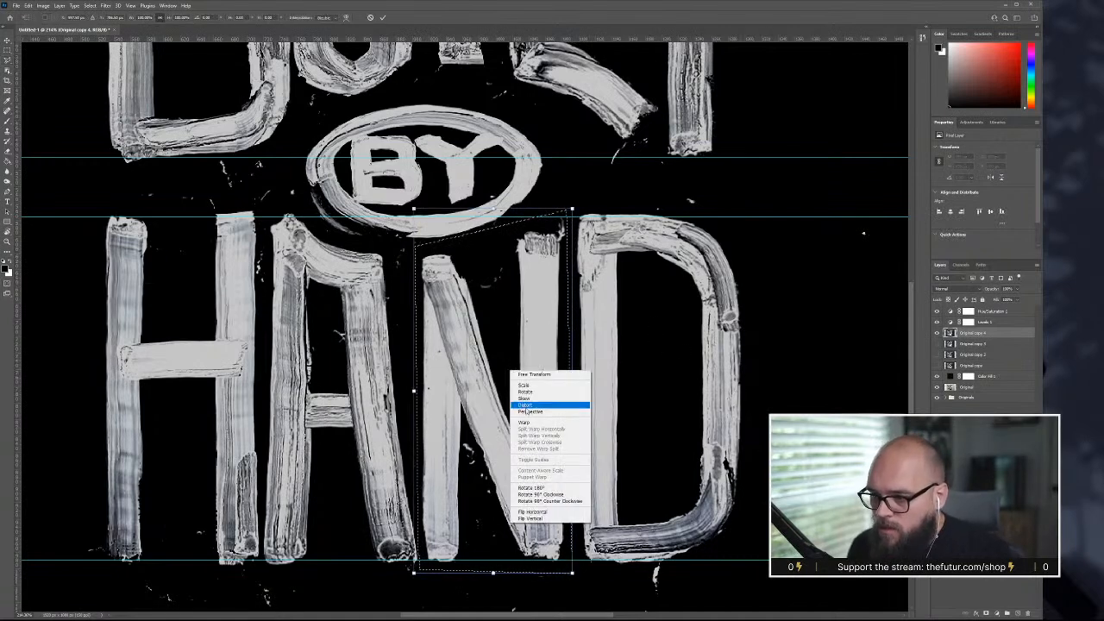
left_click(529, 422)
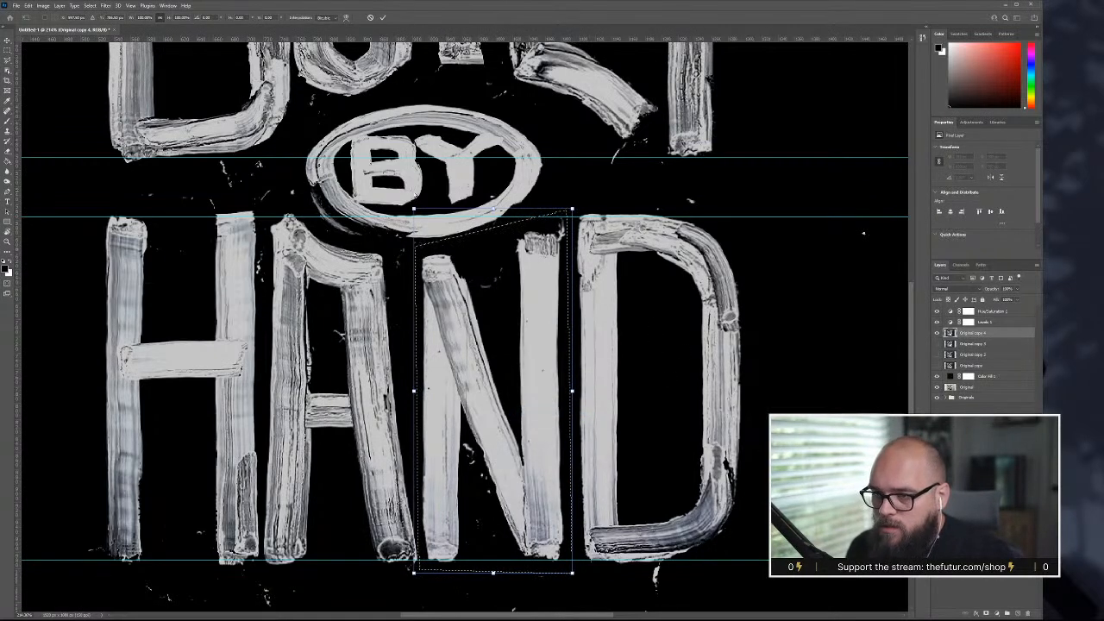
left_click_drag(572, 209, 600, 209)
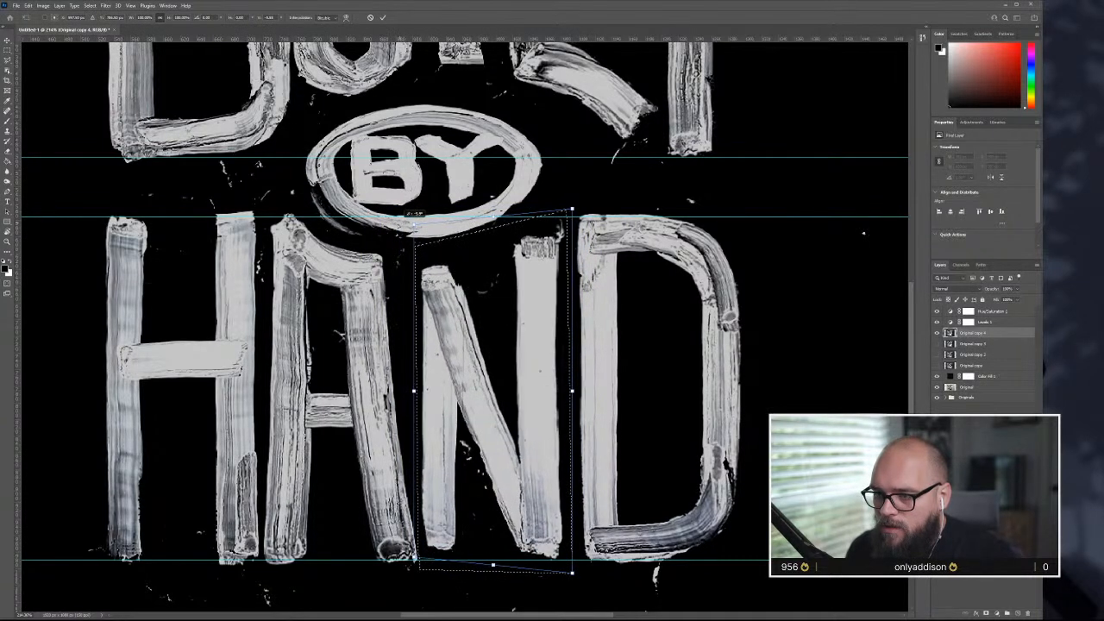
left_click_drag(396, 226, 397, 226)
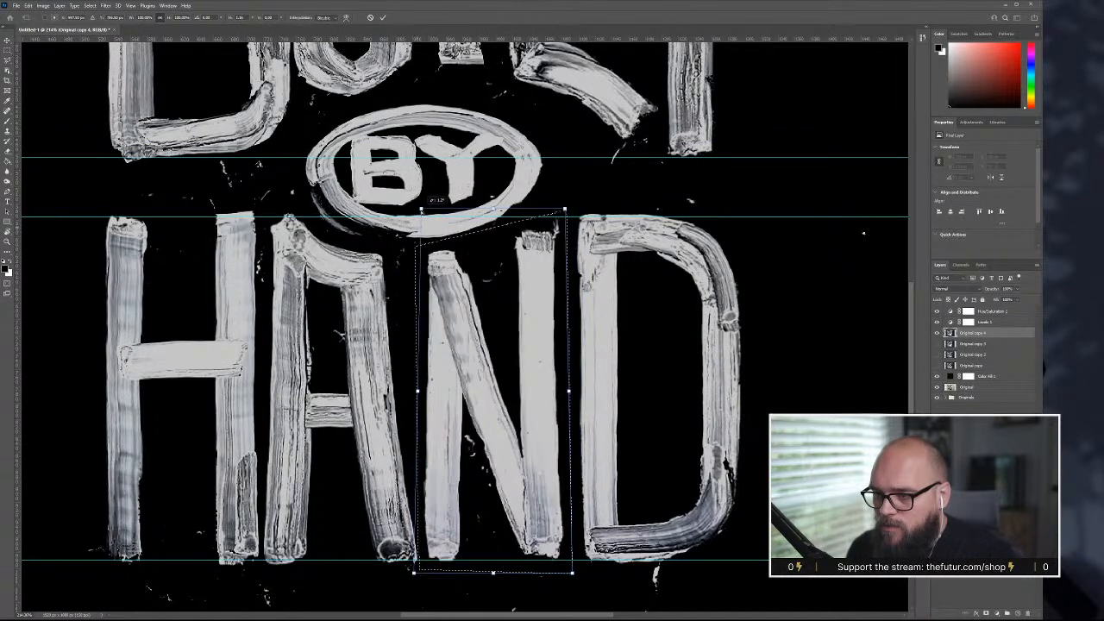
left_click_drag(420, 214, 421, 209)
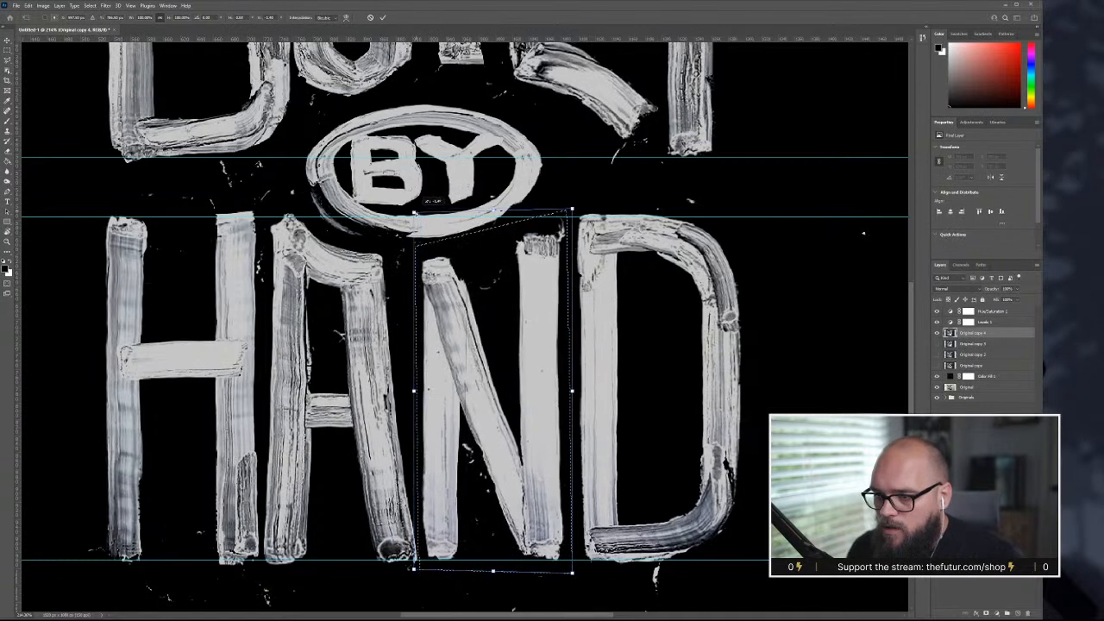
mouse_move(415, 211)
left_mouse_down()
mouse_move(321, 216)
mouse_move(416, 212)
left_mouse_up()
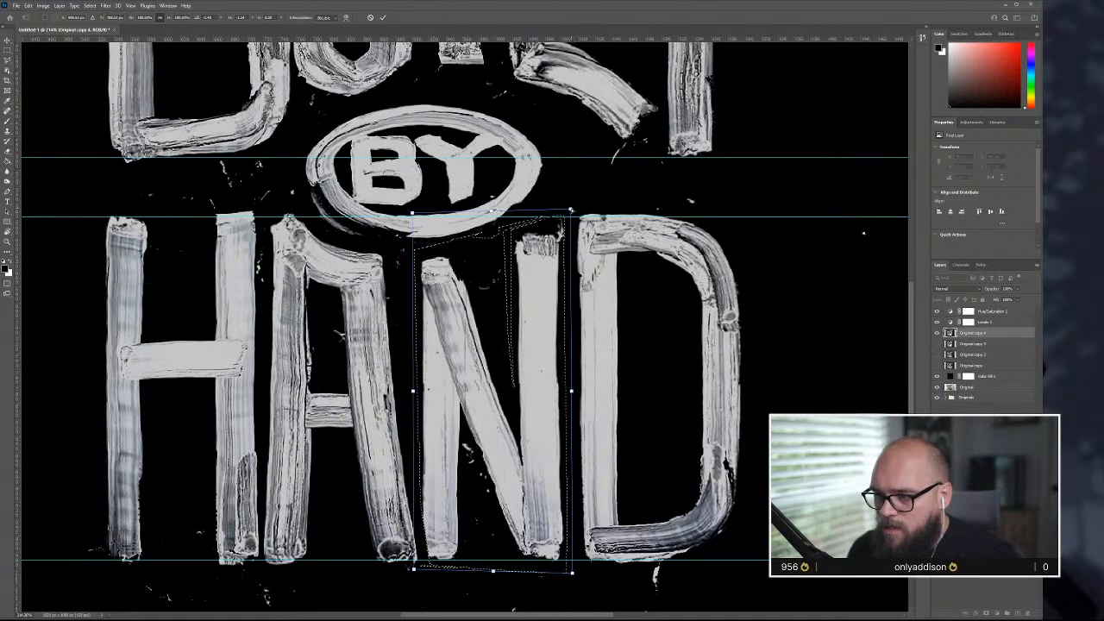
left_click_drag(571, 210, 577, 210)
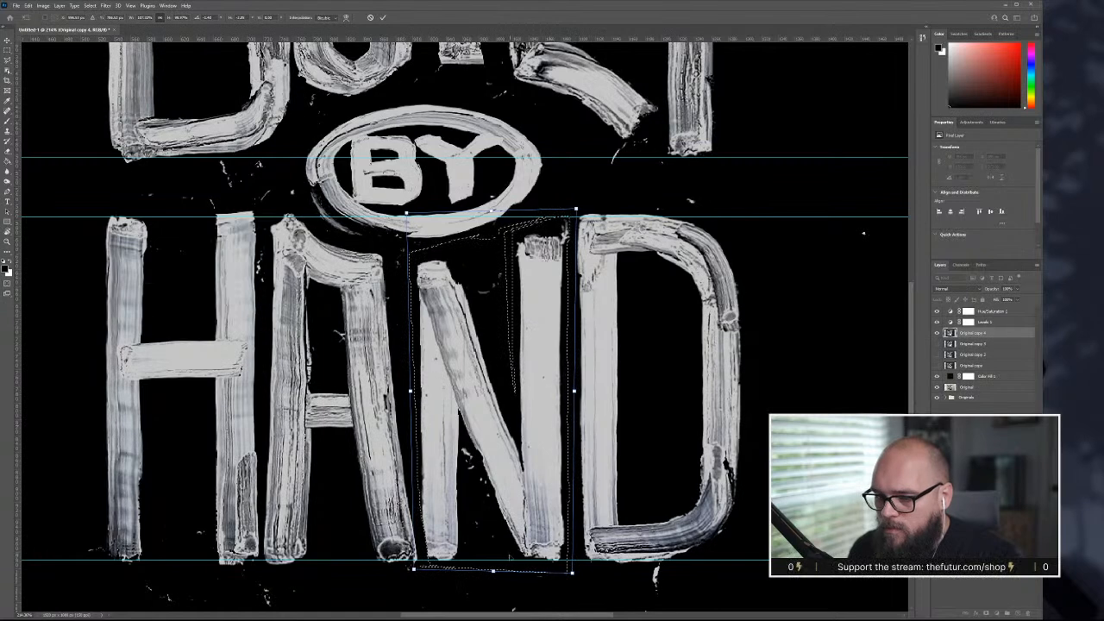
left_click_drag(493, 571, 497, 573)
key("Return")
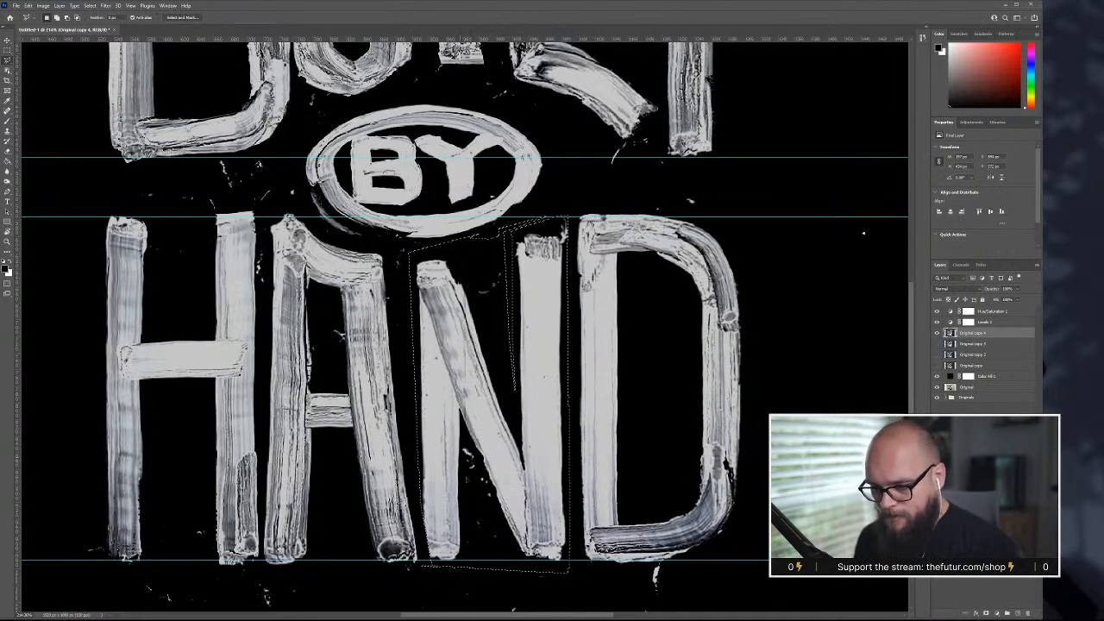
key("ctrl+d")
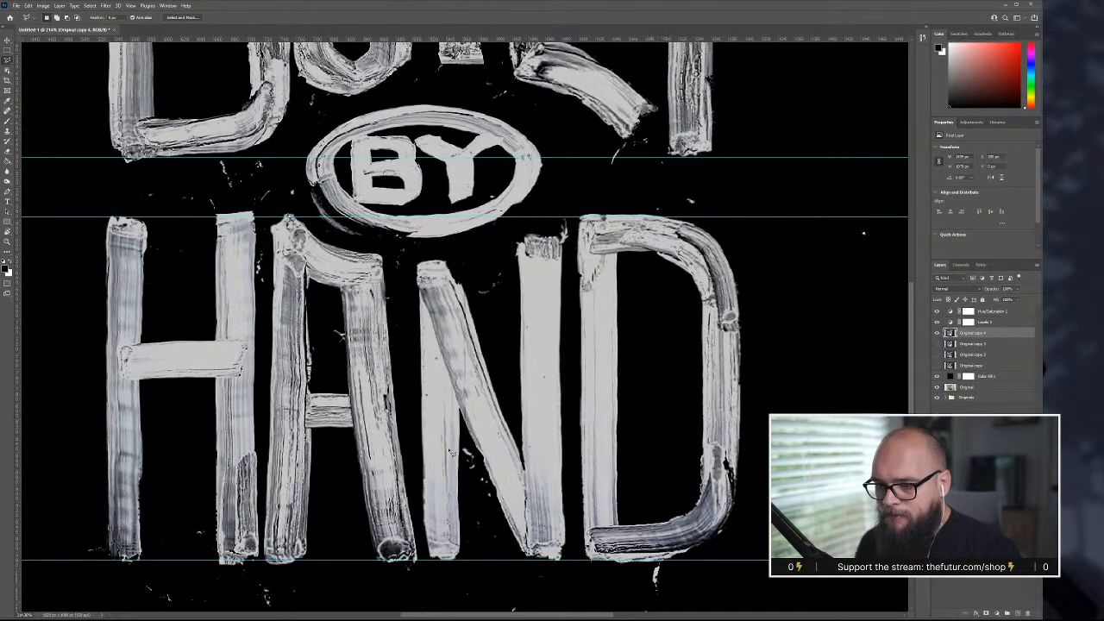
- Copy the foot of the A's left stem to a new layer and place it over the foot of the N's left stem
scroll(445, 586, "up", 1)
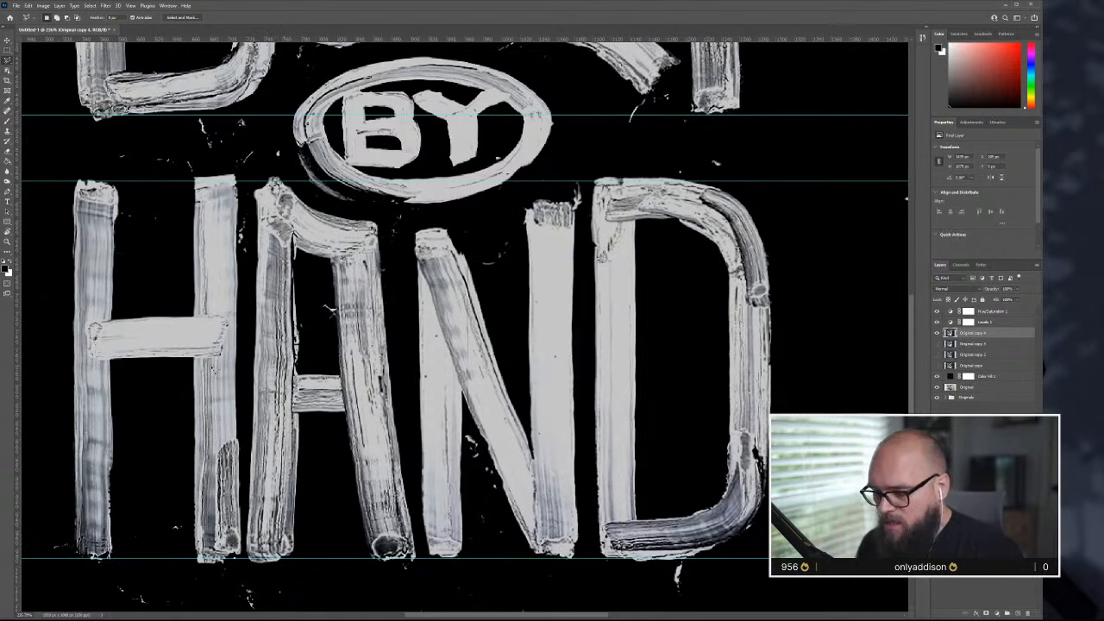
key("m")
left_click_drag(301, 573, 244, 468)
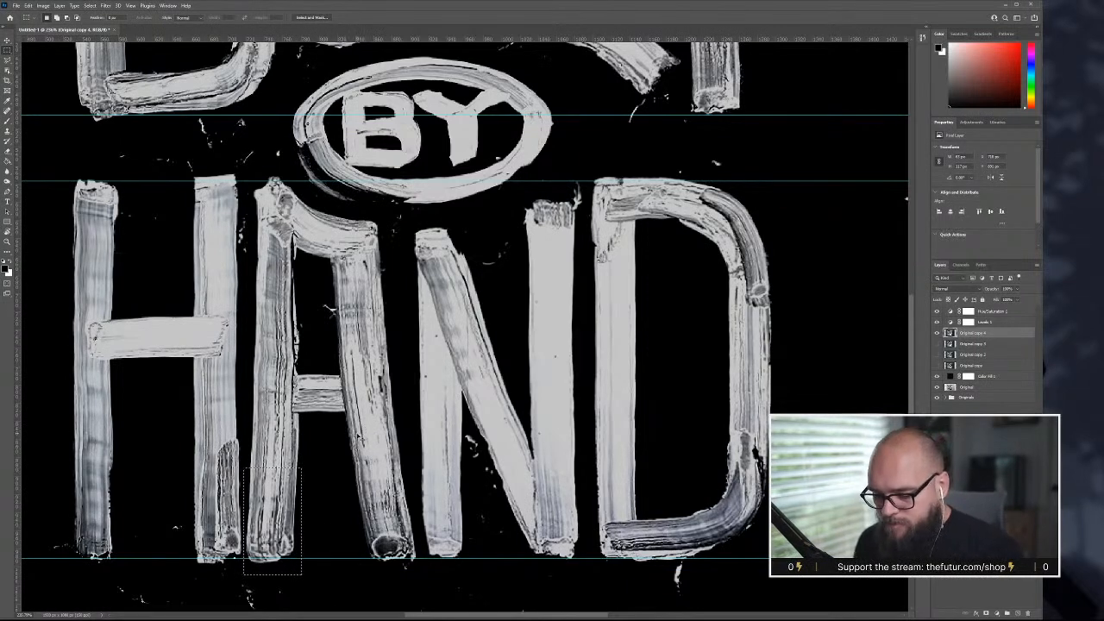
key("ctrl+j")
key("v")
left_click_drag(268, 497, 431, 519)
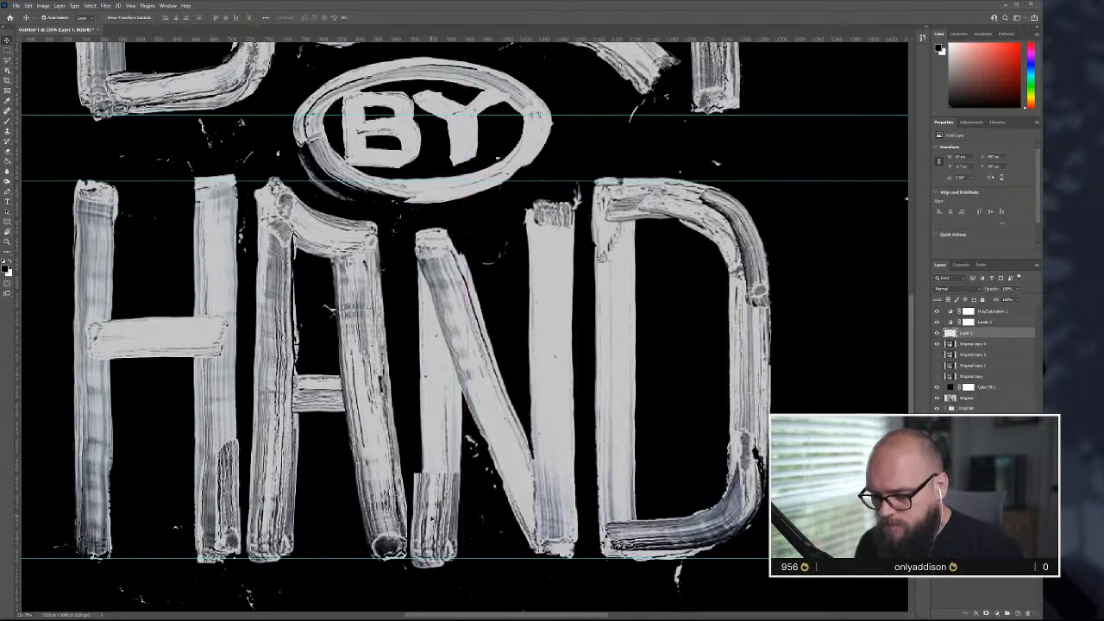
- Flip the copied foot piece horizontally and narrow it to match the width of the N's left stem
key("ctrl+t")
right_click(431, 518)
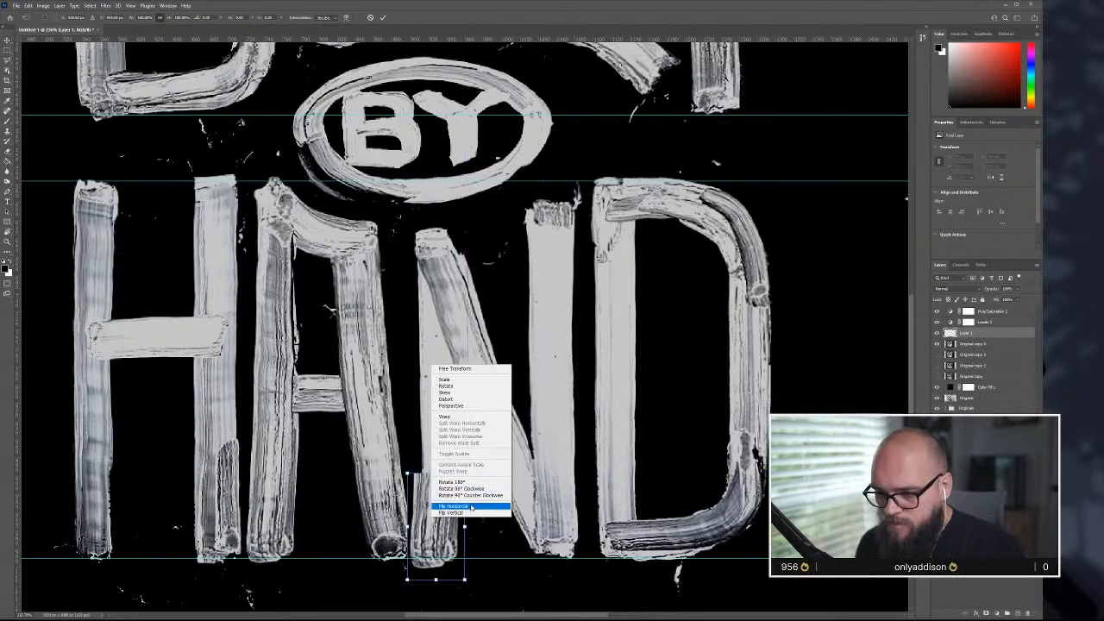
left_click(471, 508)
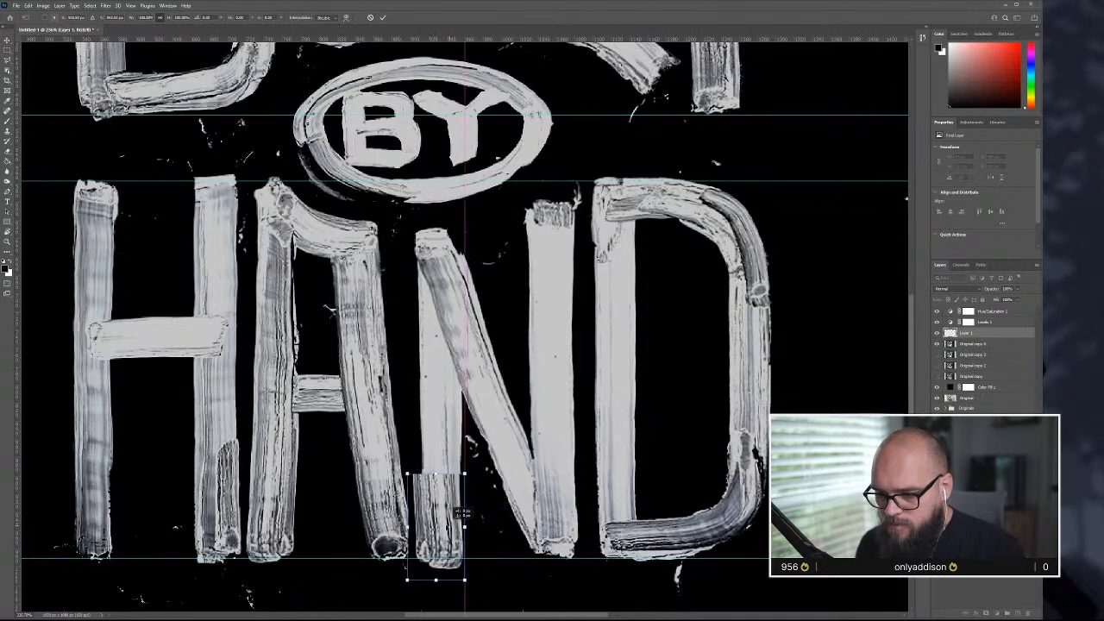
left_click_drag(407, 528, 418, 526)
- Flare the foot piece's lower end with a perspective transform, shift its bottom edge slightly, and apply the transform
right_click(437, 525)
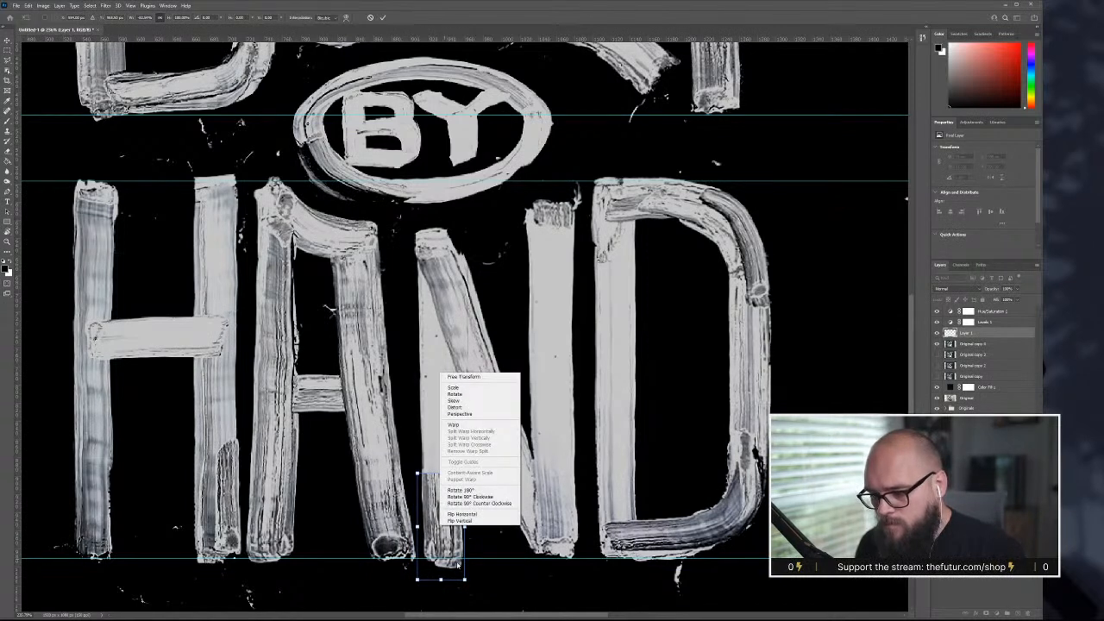
left_click(468, 414)
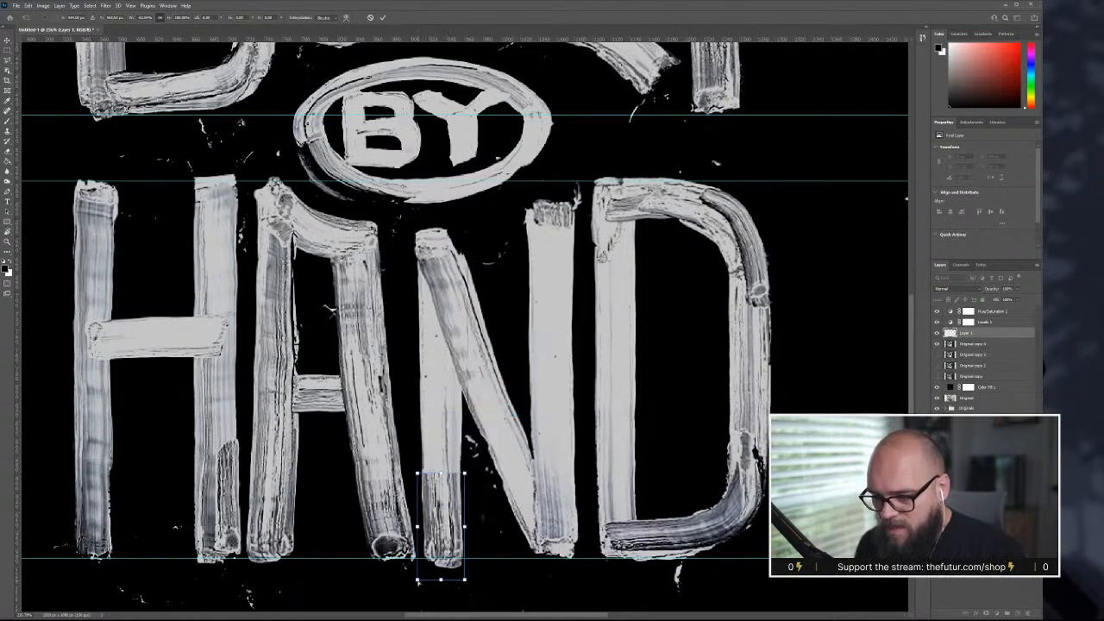
left_click_drag(418, 580, 440, 579)
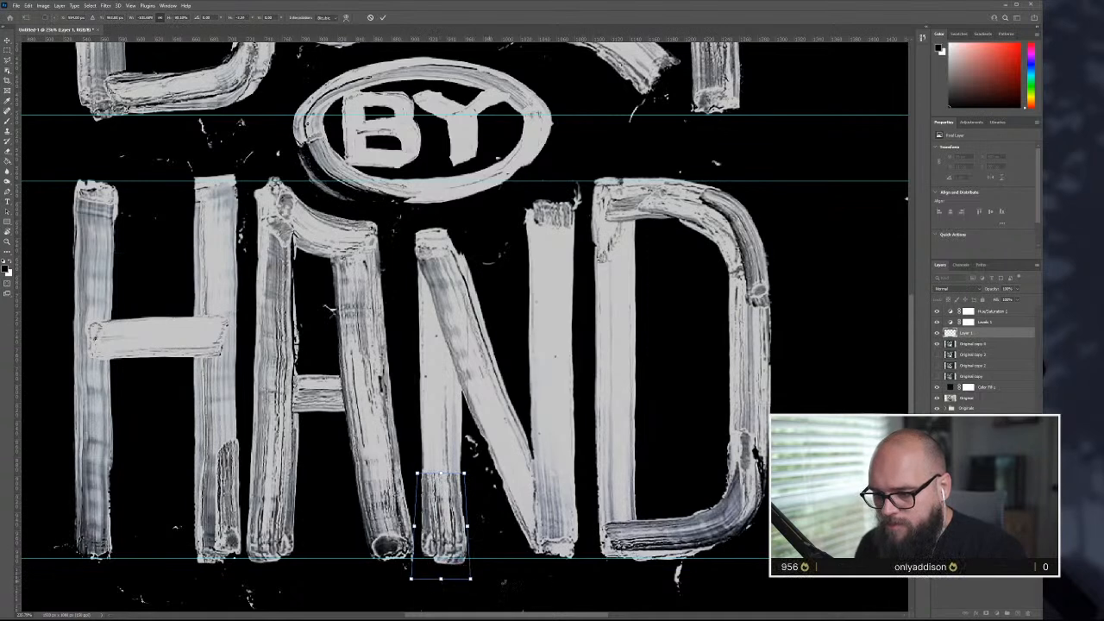
right_click(452, 545)
left_click(494, 427)
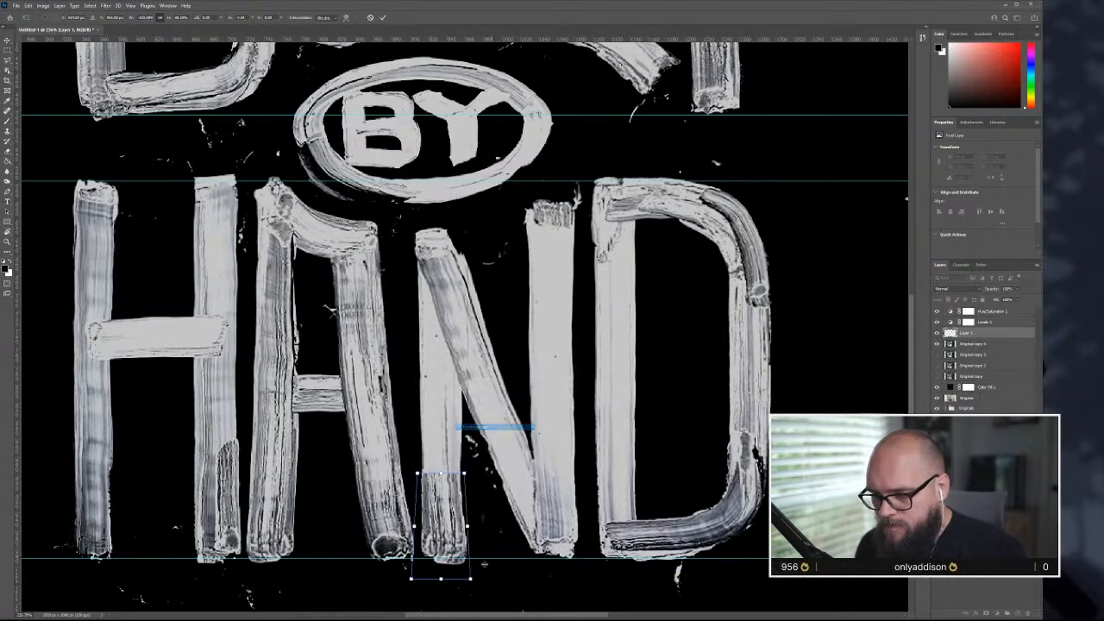
left_click_drag(442, 582, 439, 580)
key("Return")
- Erase the foot piece's hard upper edge with a larger, softer eraser to blend it into the N's left stem
scroll(473, 520, "up", 1)
scroll(473, 521, "down", 1)
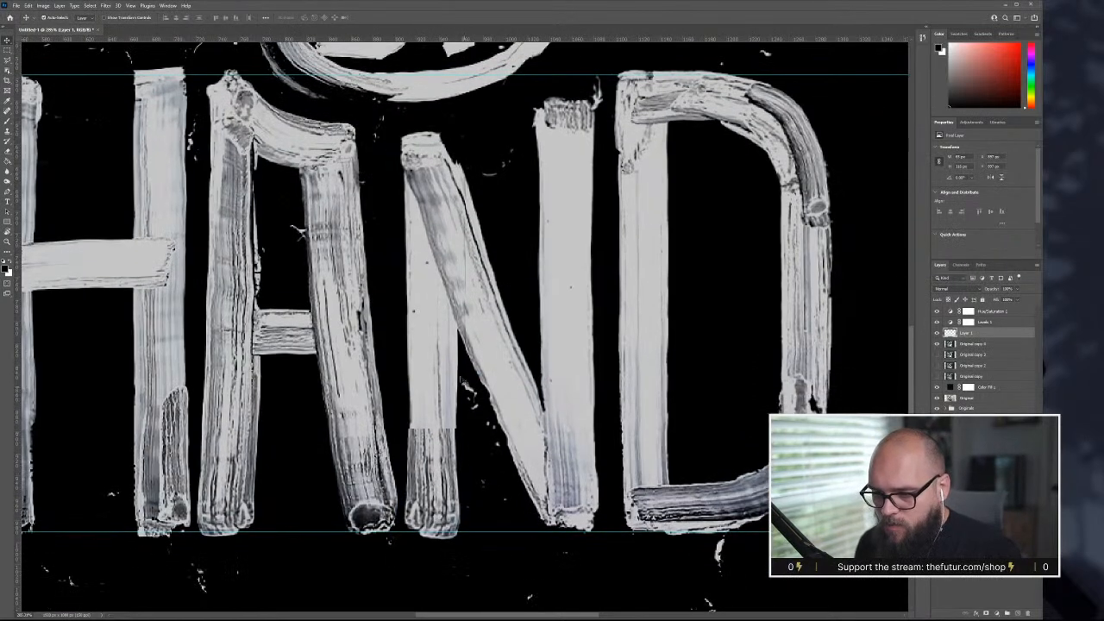
key("b")
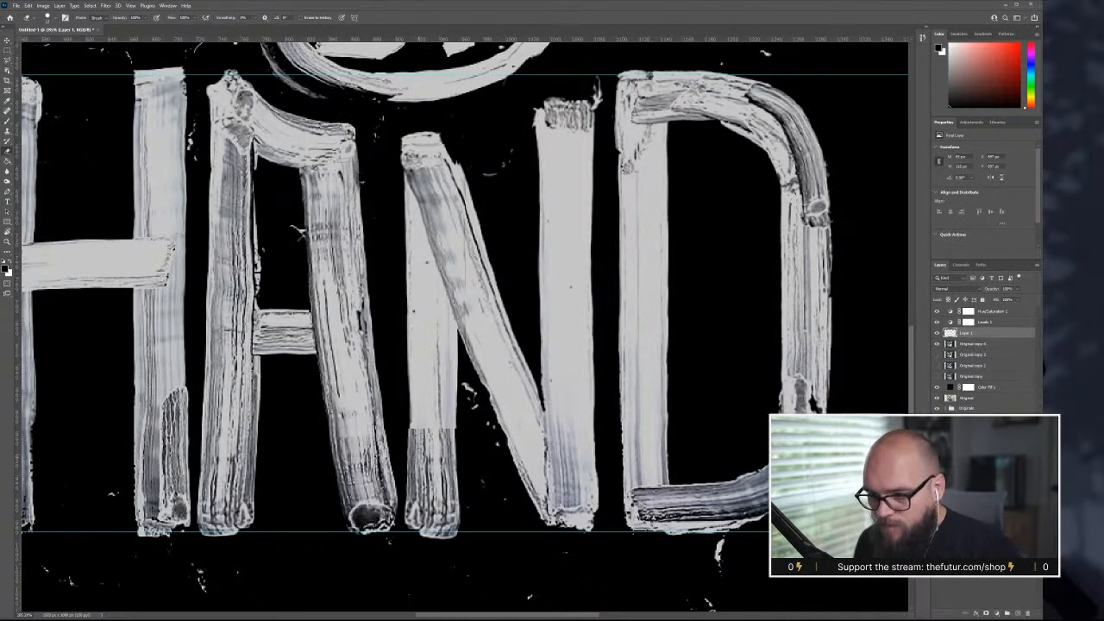
left_click_drag(403, 419, 414, 449)
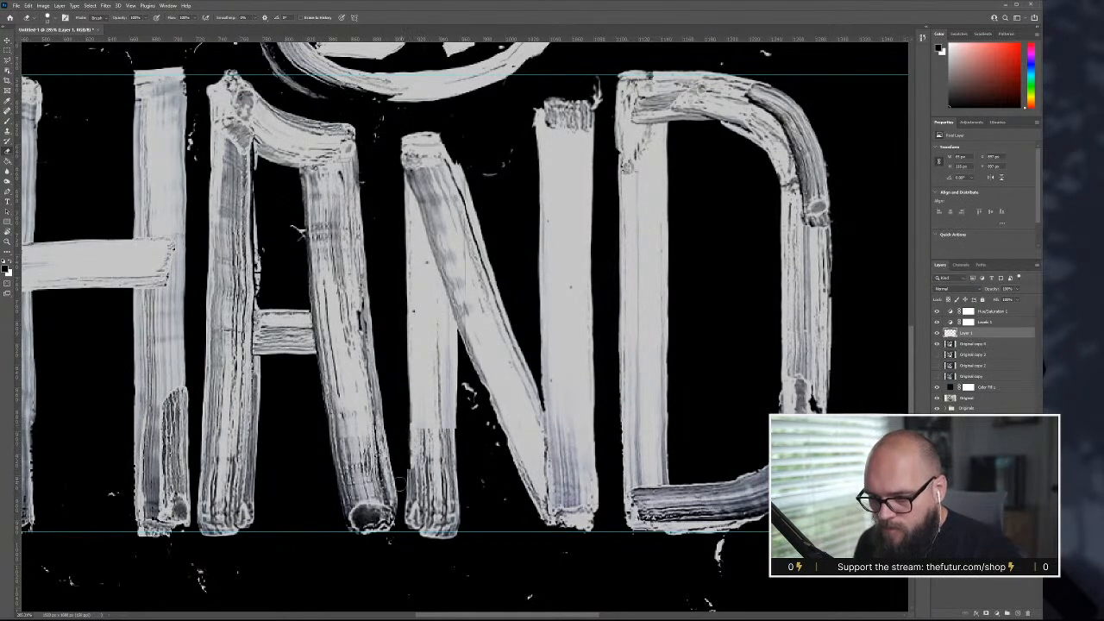
right_click(443, 400)
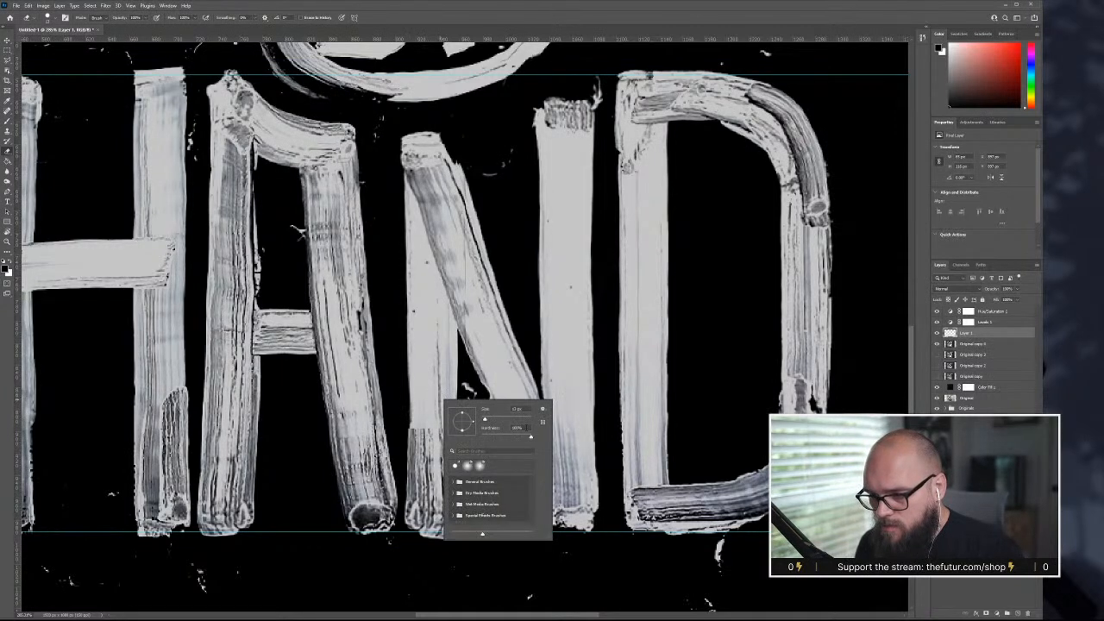
left_click_drag(498, 438, 490, 438)
left_click(500, 420)
key("Return")
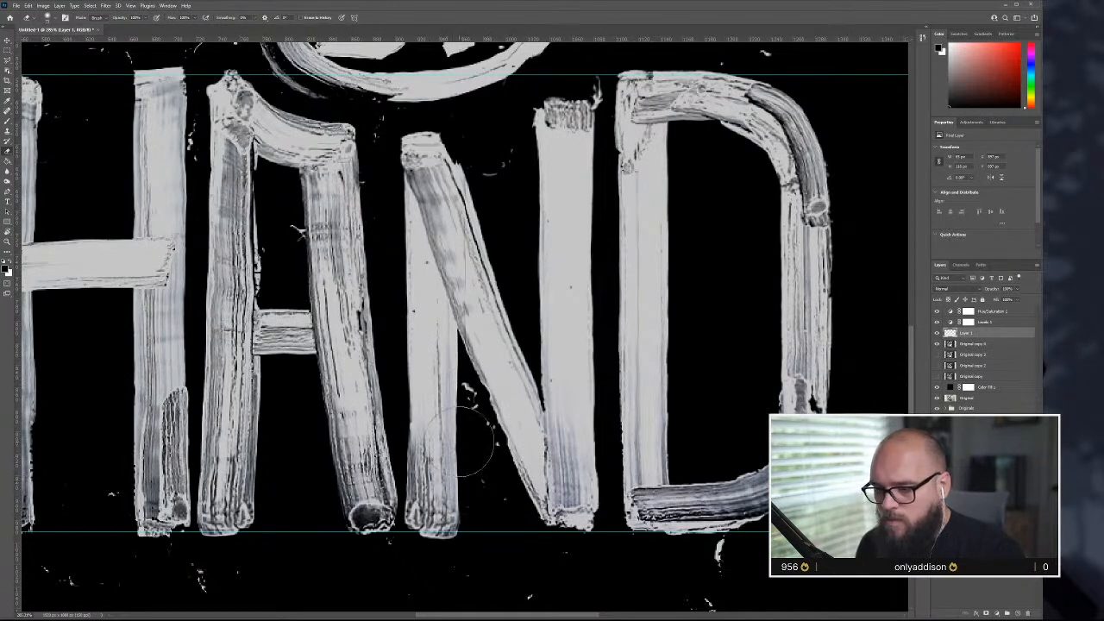
right_click(480, 470)
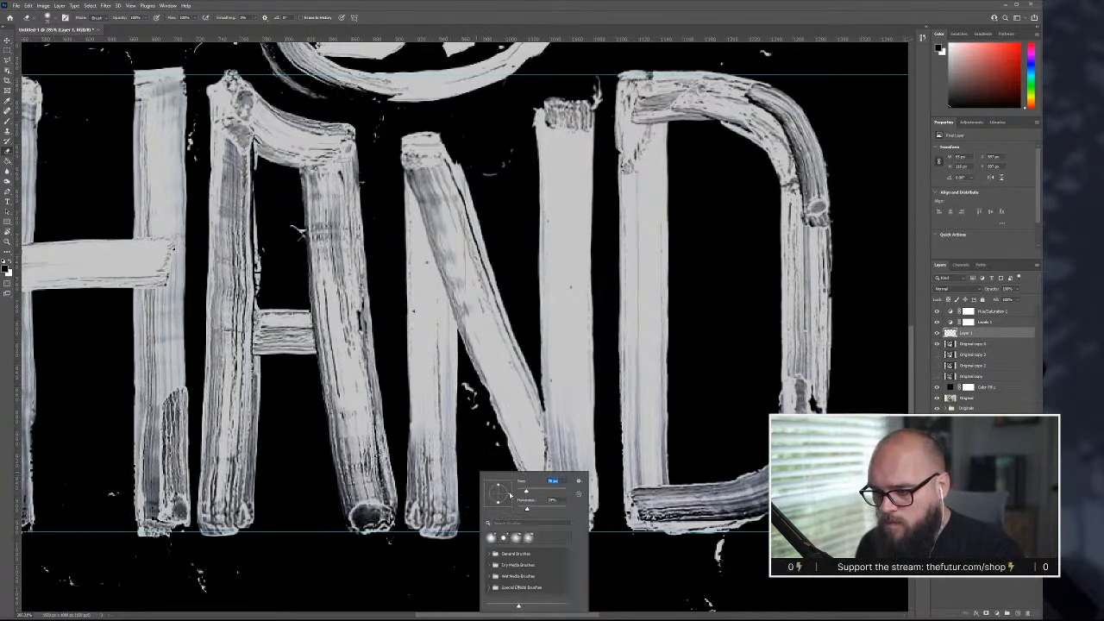
key("Return")
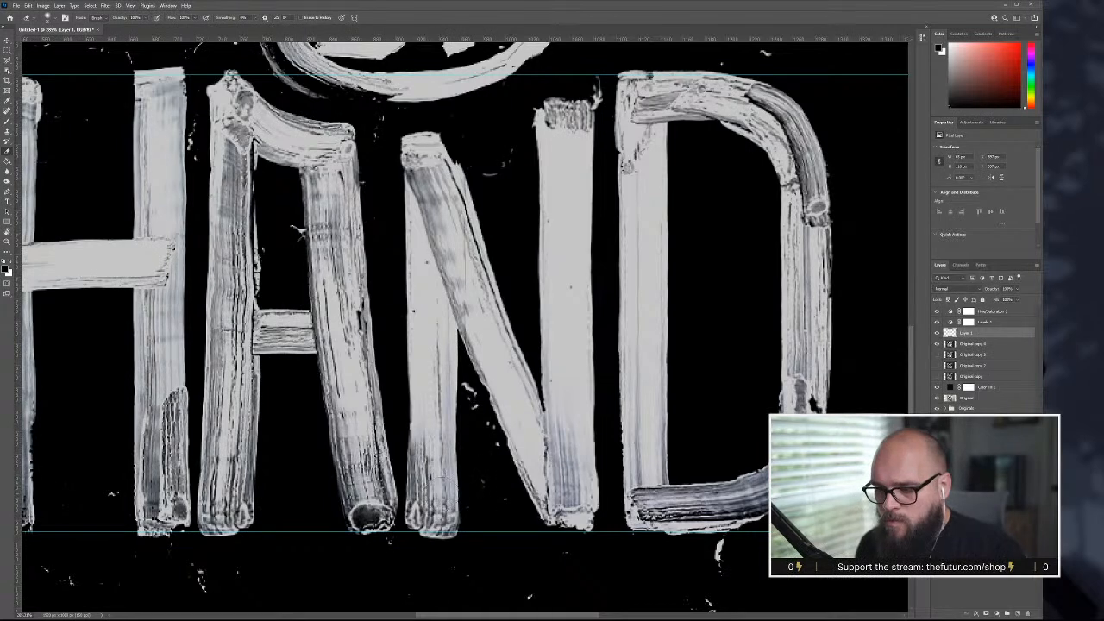
- Erase the part of the N's new foot that hangs below the baseline guide, and check the whole lettering
scroll(504, 470, "down", 2, "alt")
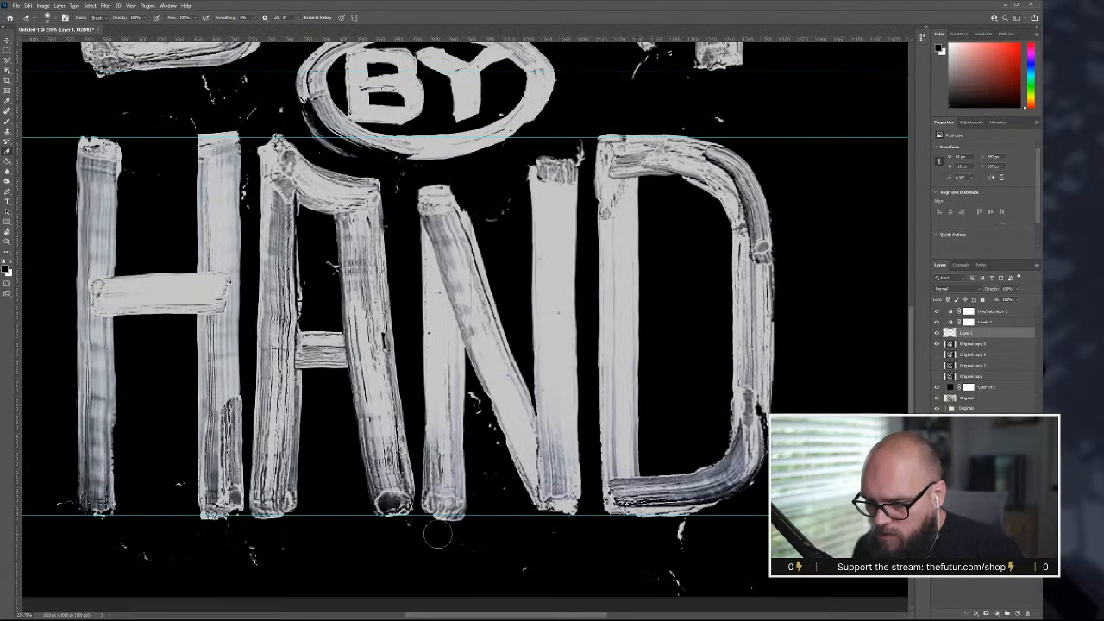
scroll(446, 547, "up", 2)
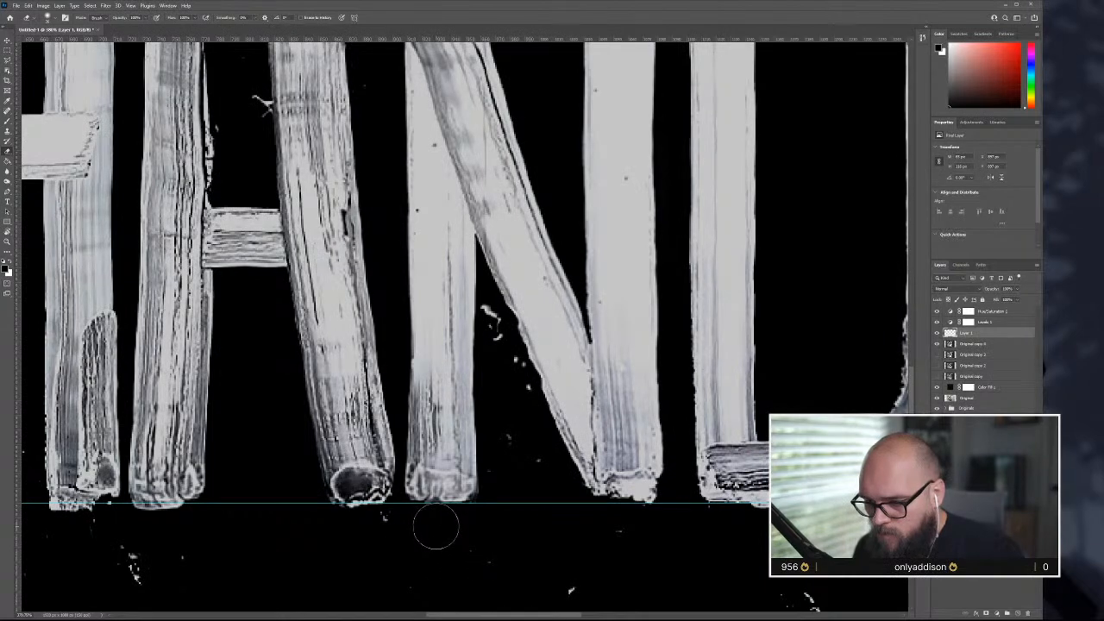
scroll(492, 525, "down", 2)
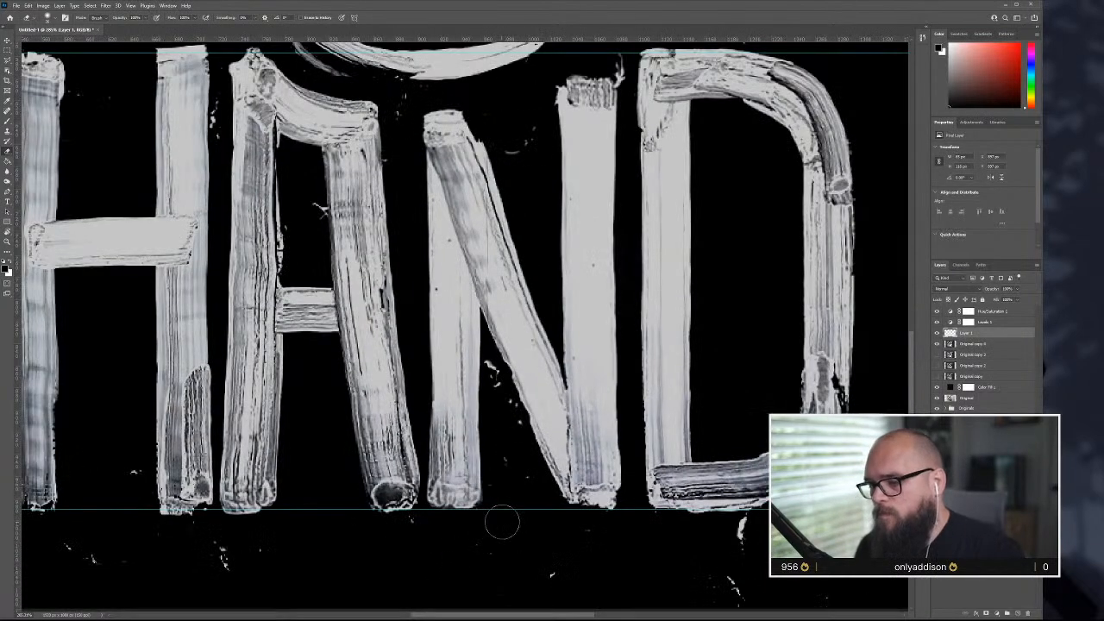
scroll(517, 511, "down", 2)
scroll(718, 379, "down", 2)
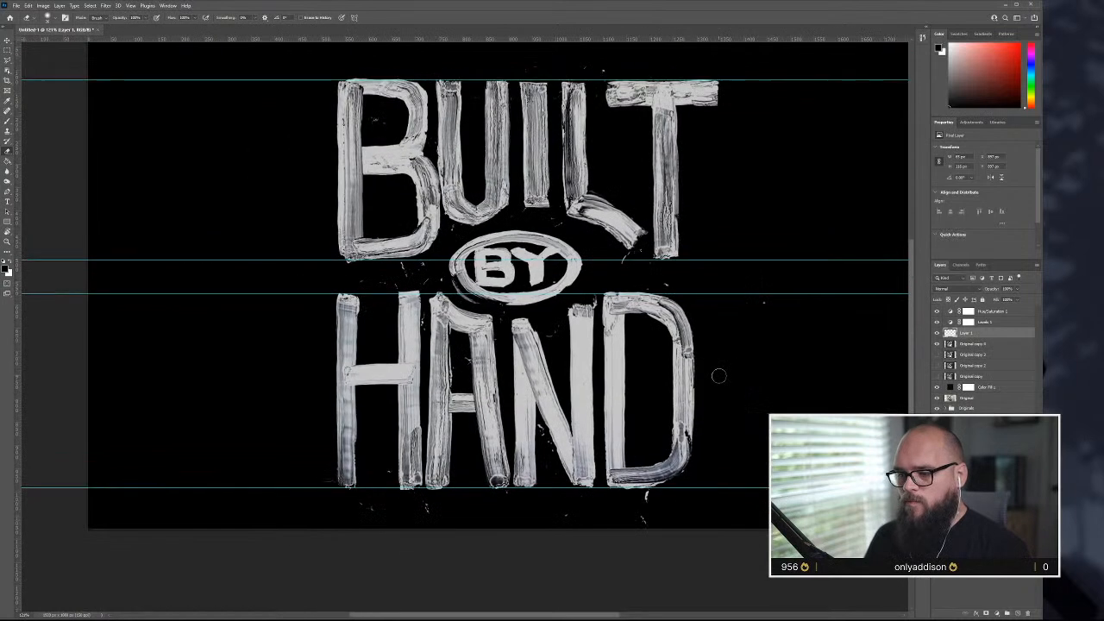
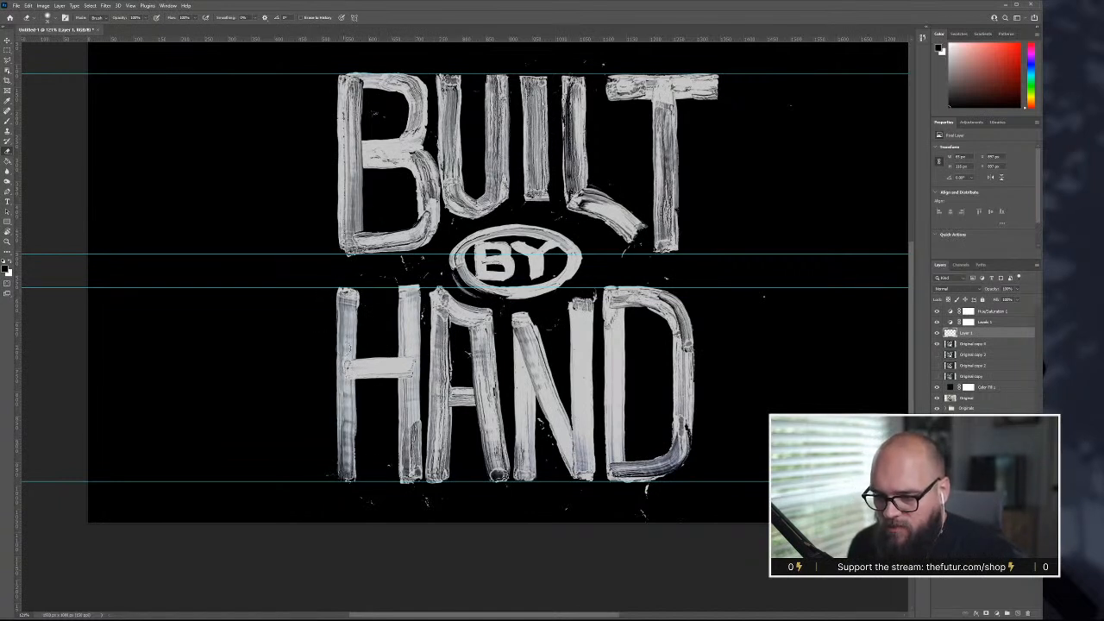
- Select the vertical stem of the T in BUILT with a rectangular marquee reaching down to the guide
scroll(723, 141, "up", 1)
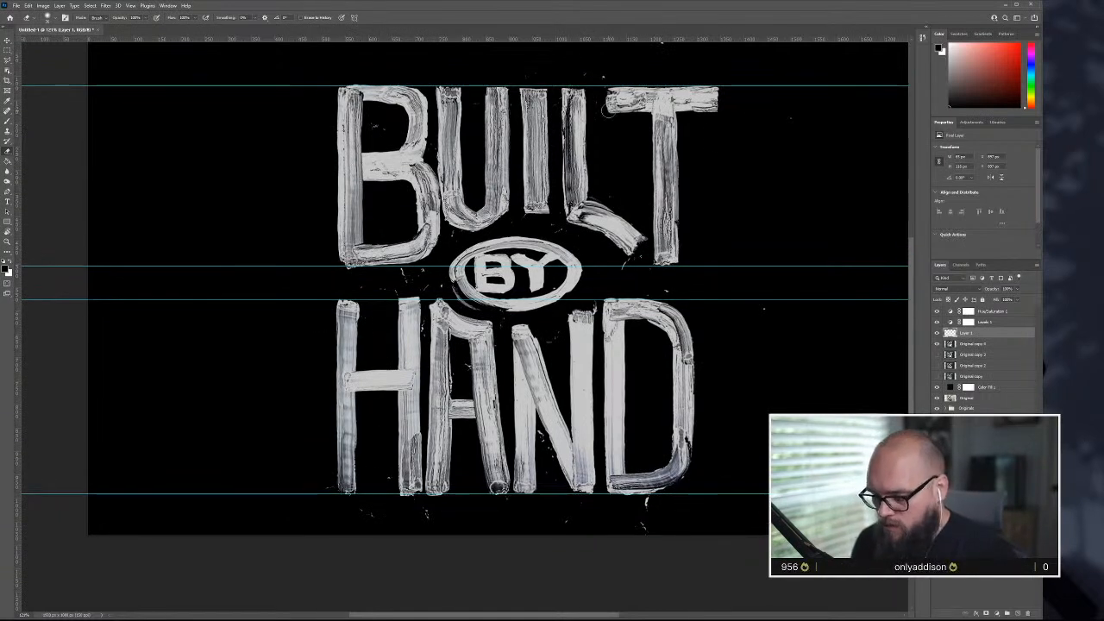
key("v")
key("m")
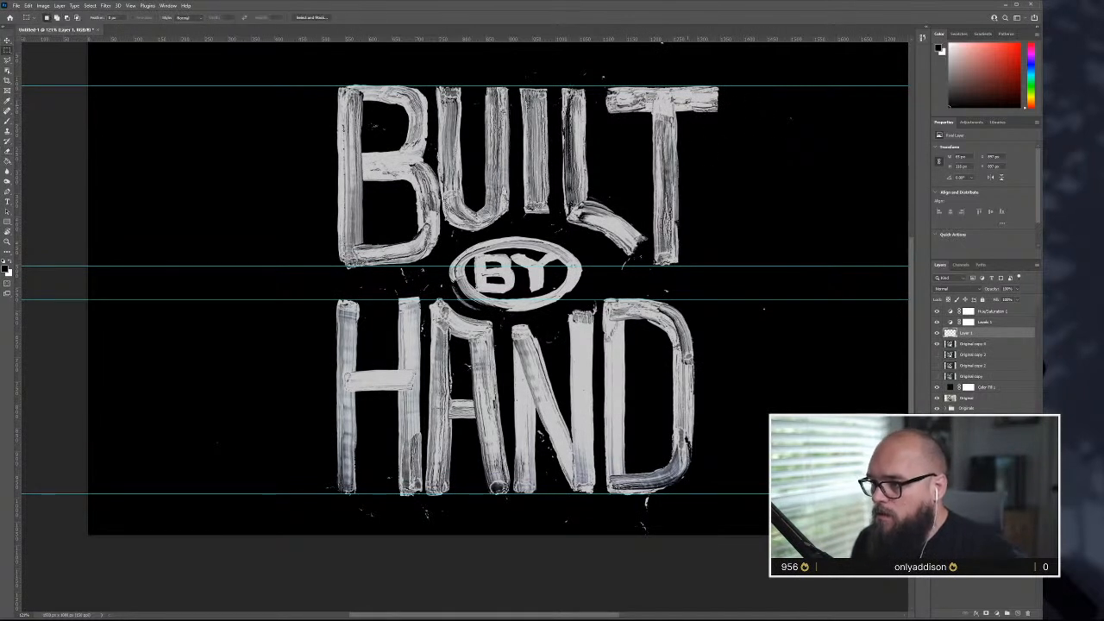
left_click_drag(687, 105, 650, 265)
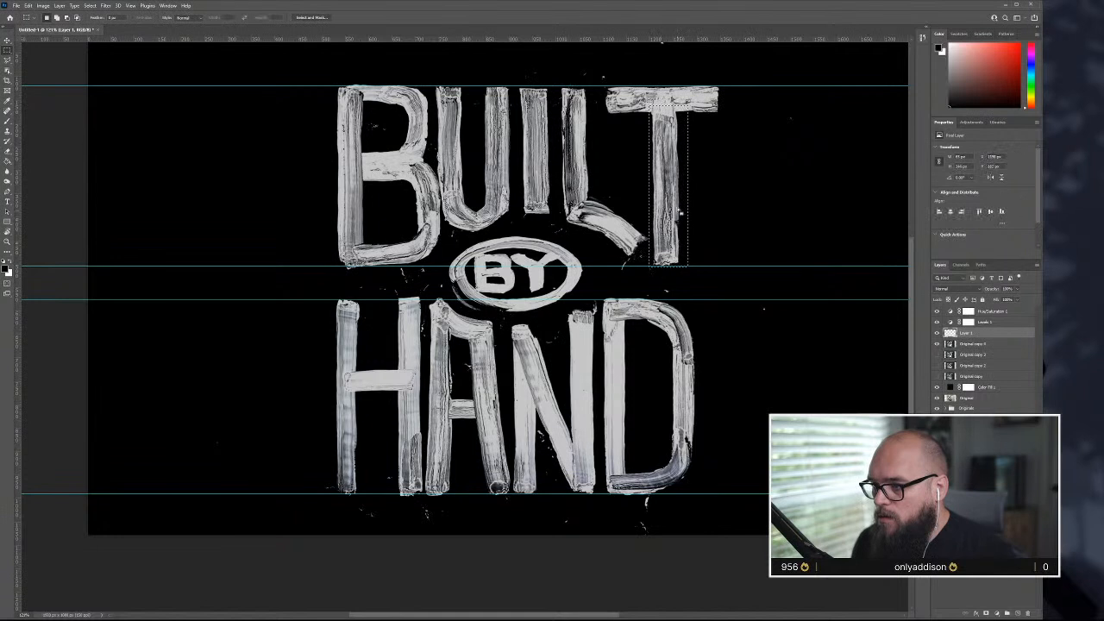
key("v")
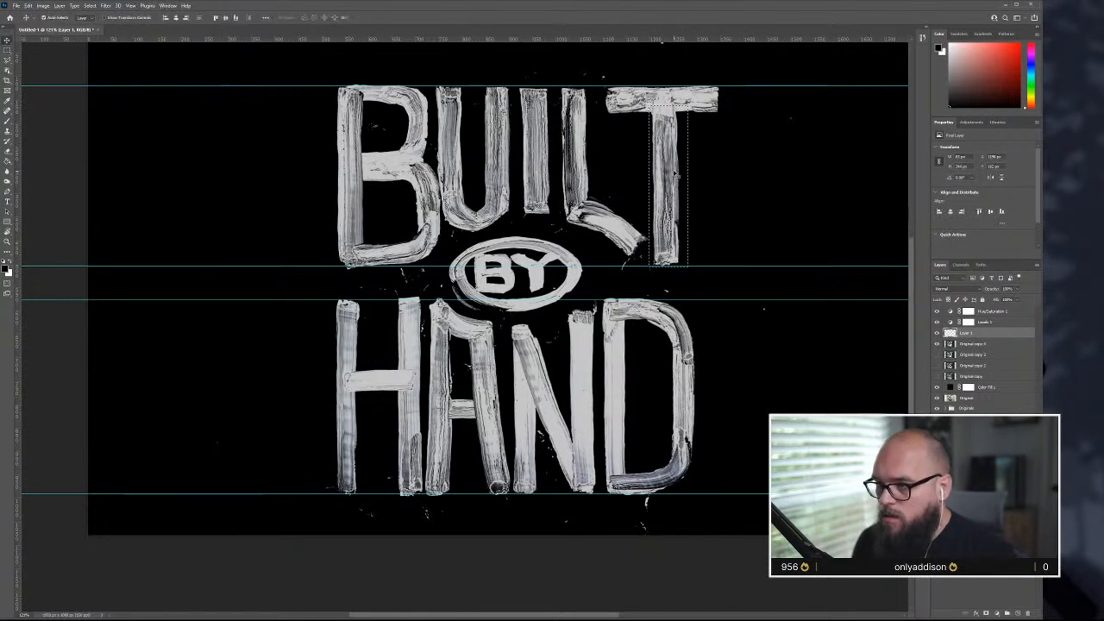
key("m")
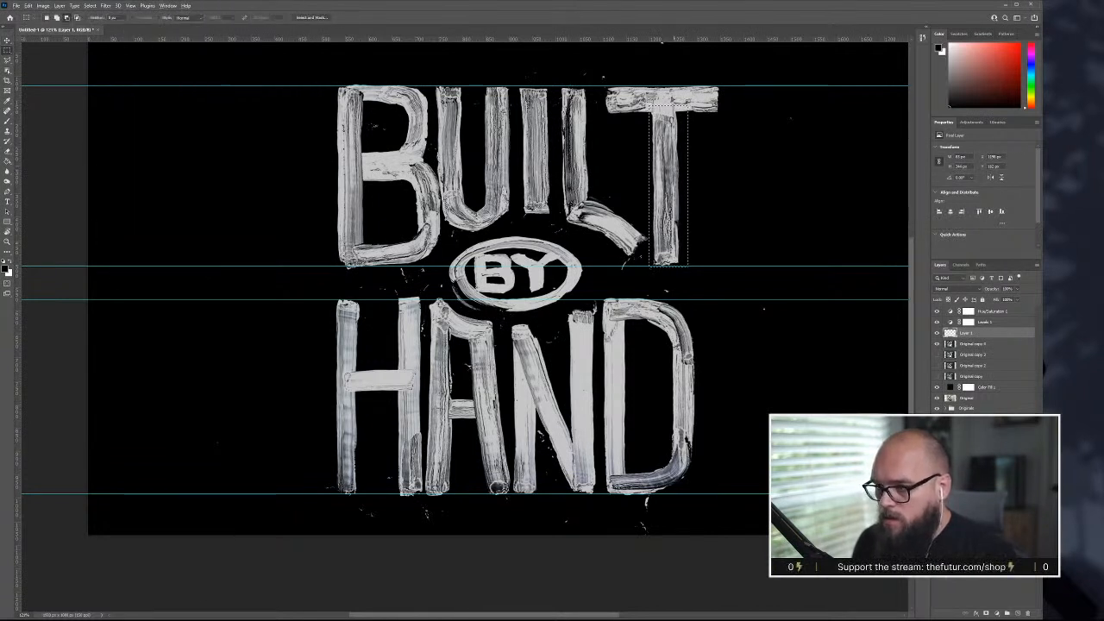
left_click_drag(674, 157, 671, 163)
key("ctrl+z")
key("v")
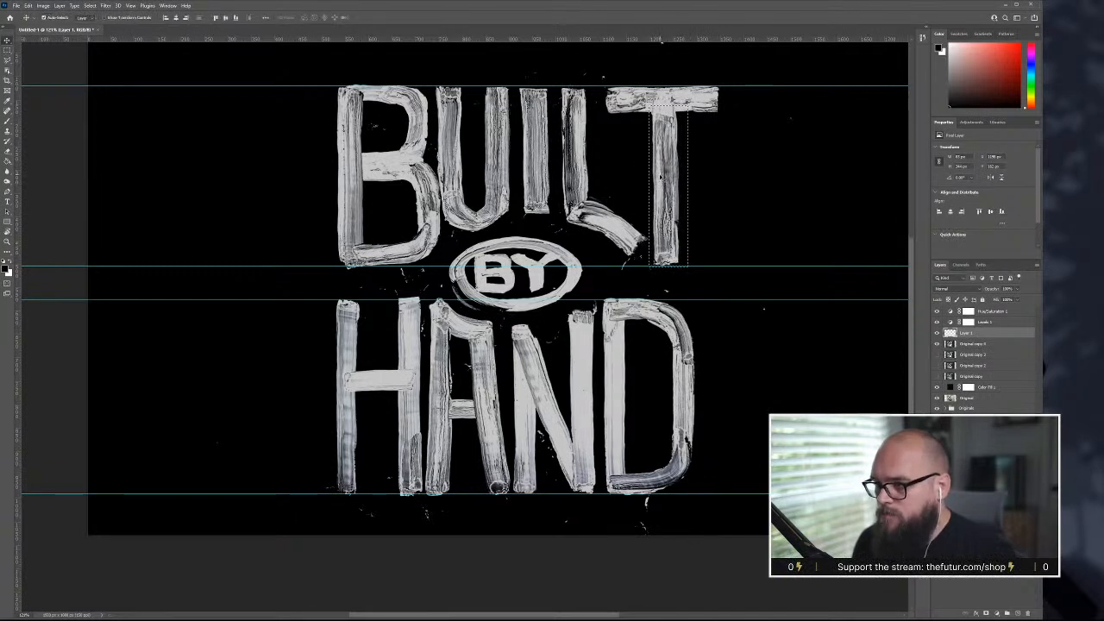
left_click(669, 169, "alt")
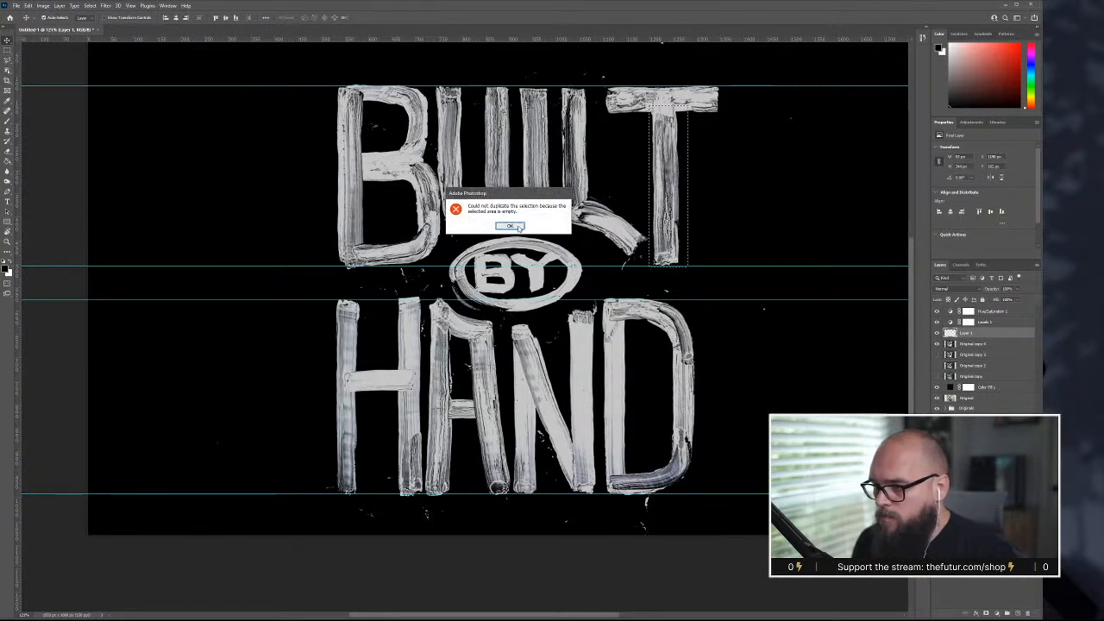
left_click(510, 226)
- Copy the selected T stem from the Original copy 4 layer to a new layer and place it over the H's left stem
key("alt+bracketleft")
mouse_move(670, 170)
left_mouse_down()
mouse_move(417, 405)
mouse_move(281, 402)
left_mouse_up()
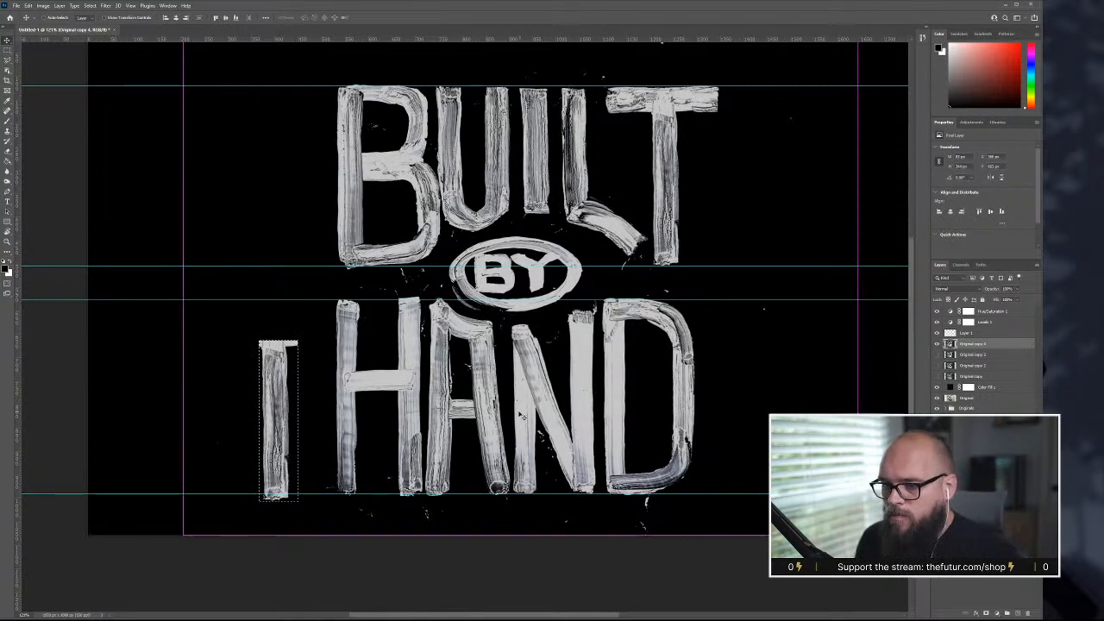
key("ctrl+z")
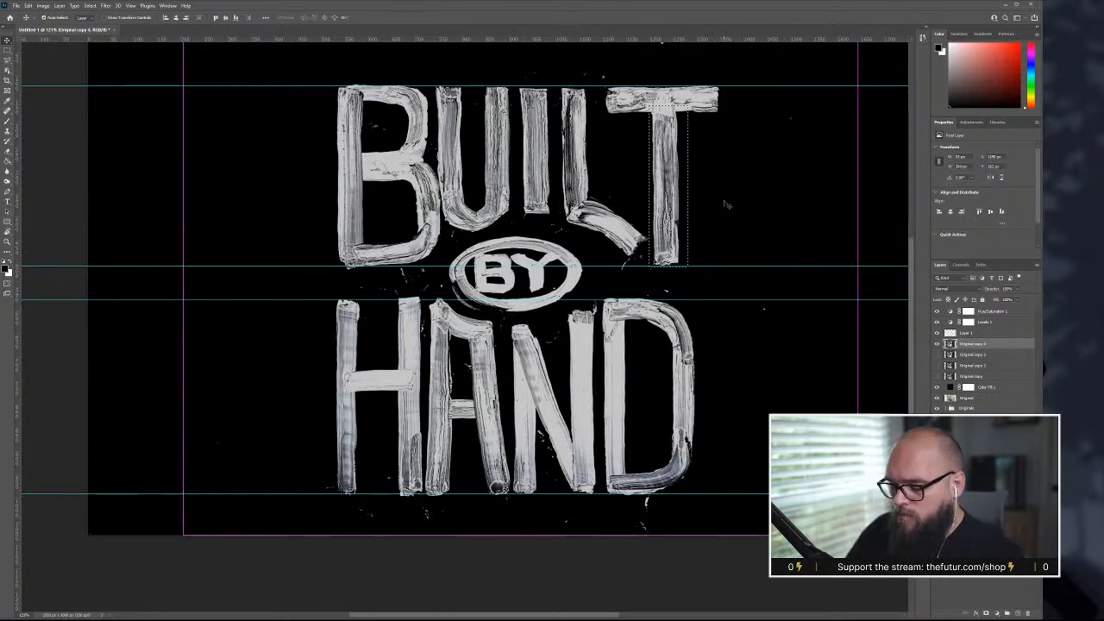
key("ctrl+j")
left_click_drag(678, 191, 365, 408)
- Flip the copied stem horizontally, line it up with the H's left stem, and apply the transform
key("ctrl+t")
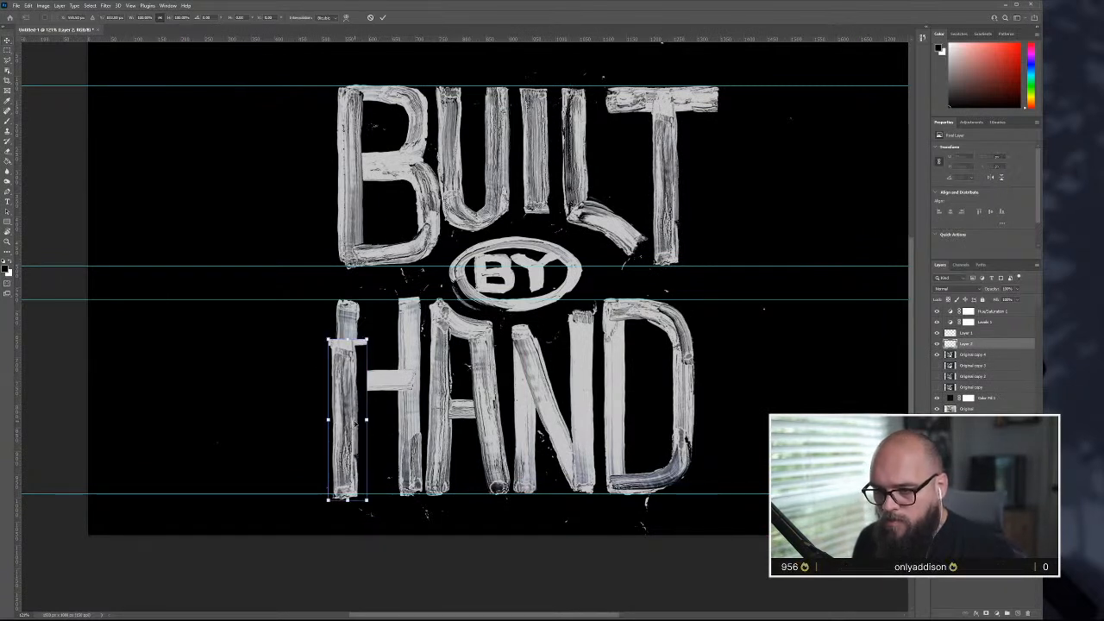
right_click(354, 424)
left_click(380, 563)
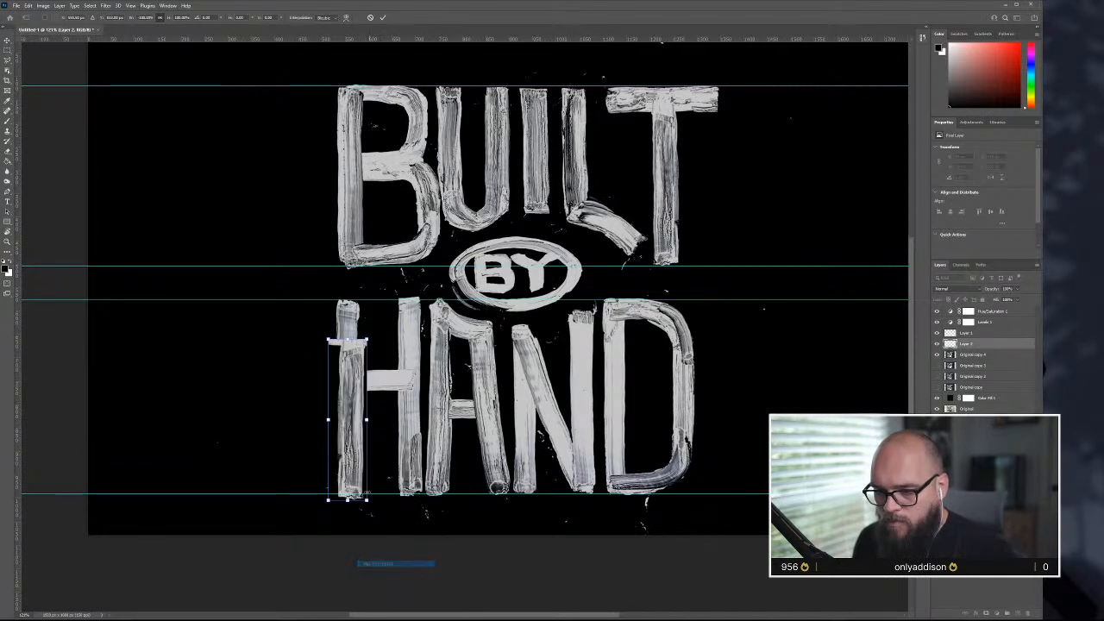
left_click_drag(357, 435, 349, 436)
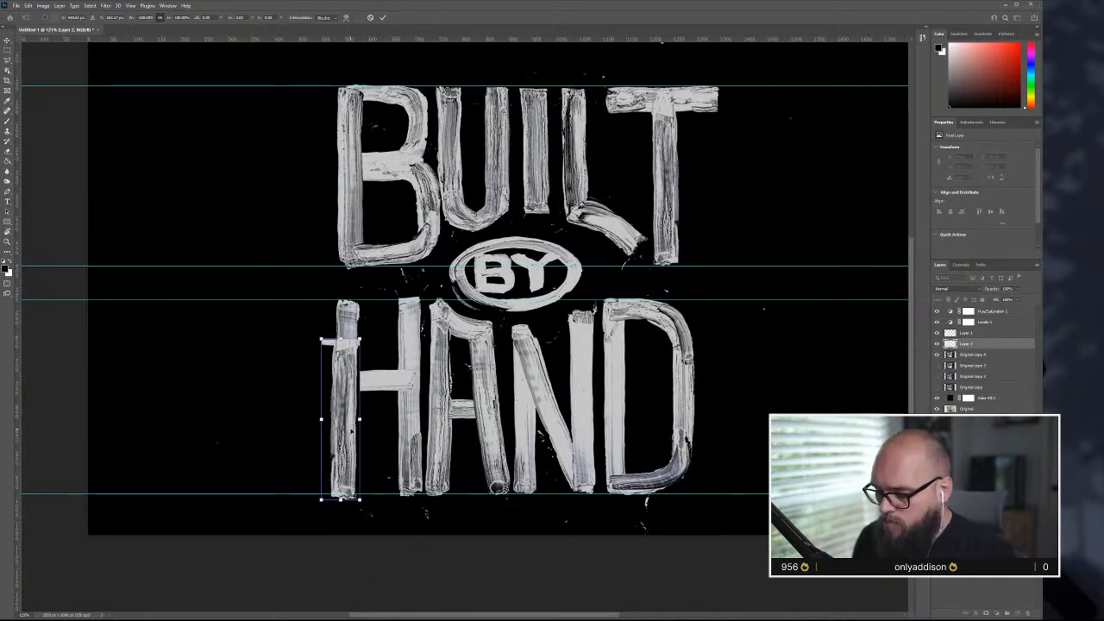
key("Return")
- Duplicate the flipped stem upward over the H's upper left stem and erase its excess above the guide along with the T crossbar remnants
mouse_move(352, 377)
left_mouse_down()
mouse_move(349, 290)
mouse_move(349, 333)
left_mouse_up()
key("ctrl+d")
key("b")
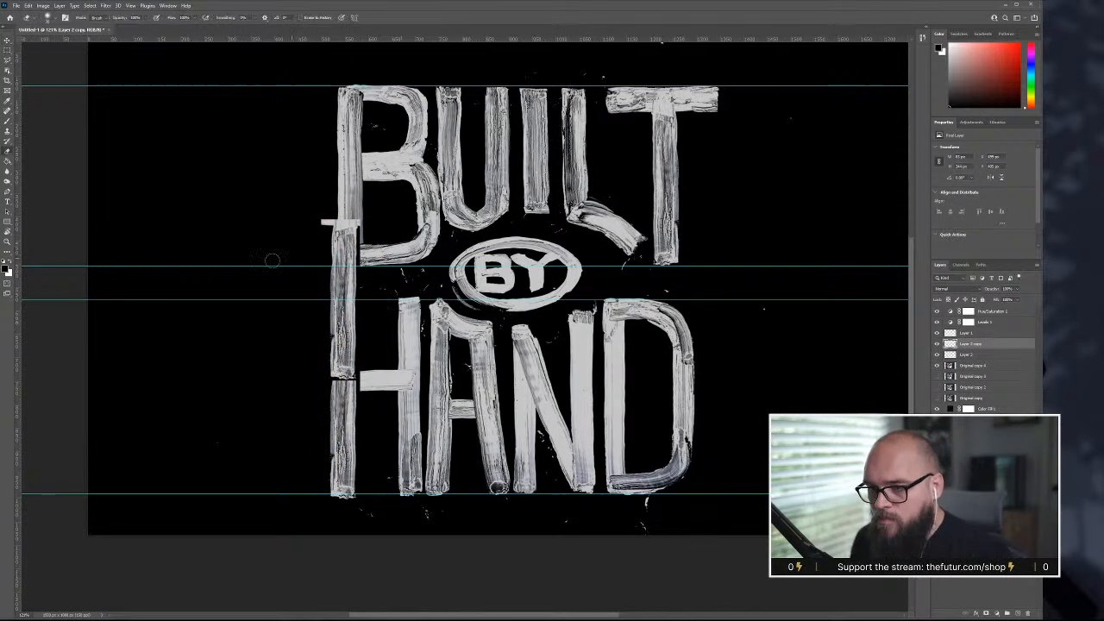
mouse_move(262, 240)
left_mouse_down()
mouse_move(256, 266)
mouse_move(389, 283)
mouse_move(303, 299)
mouse_move(348, 297)
mouse_move(365, 336)
mouse_move(362, 312)
mouse_move(359, 401)
mouse_move(360, 386)
left_mouse_up()
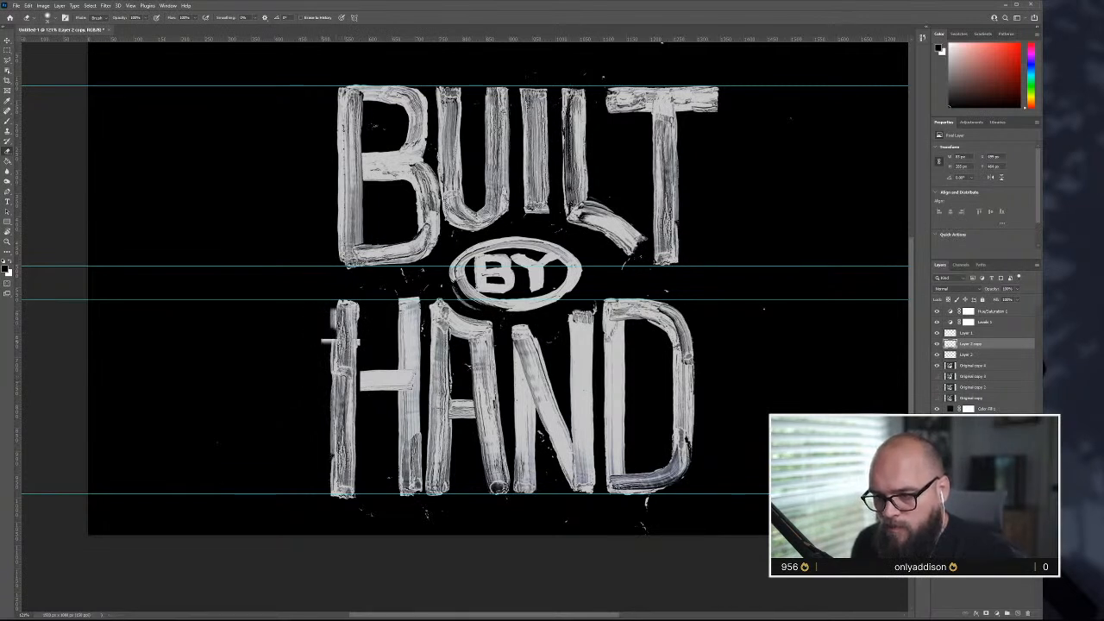
left_click_drag(331, 323, 330, 340)
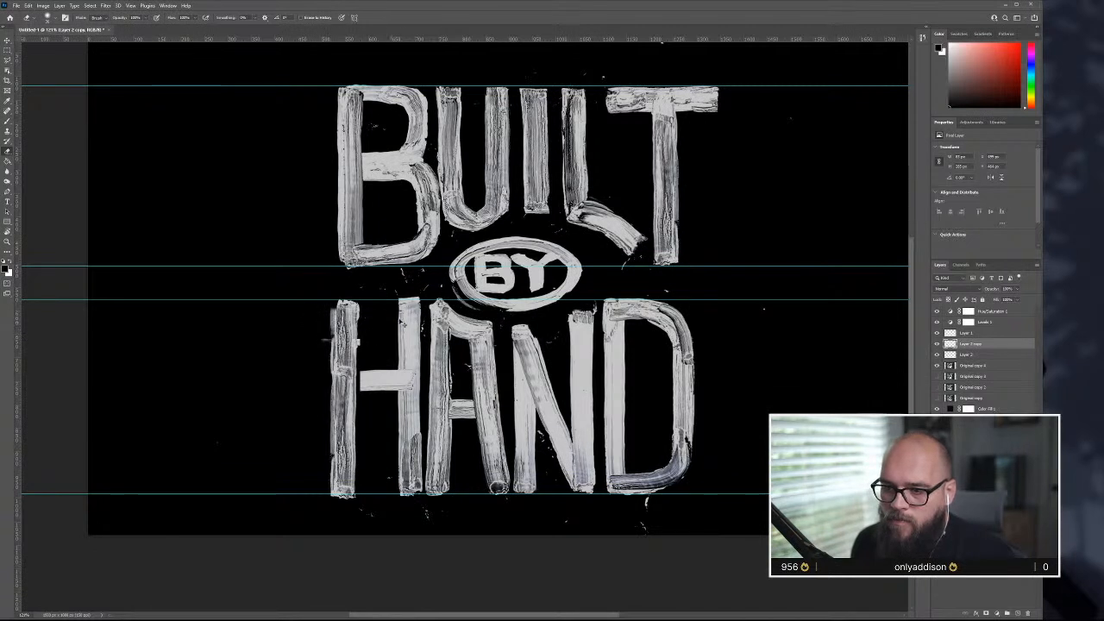
key("alt+[")
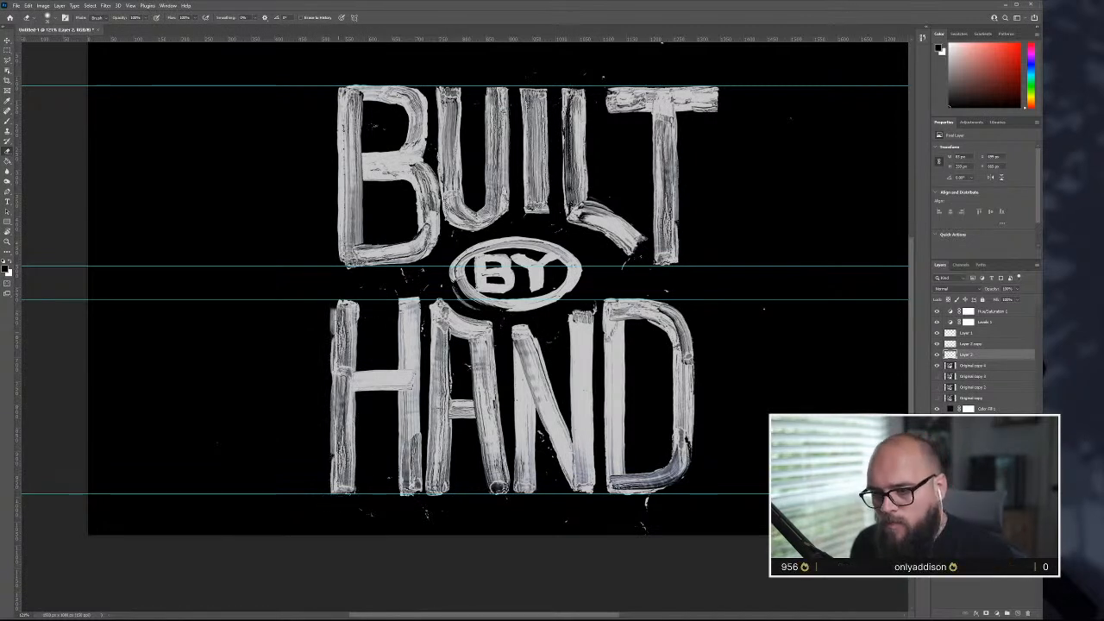
- Select the upper end of the L in BUILT and copy it from the Original copy 4 layer to a new layer
key("v")
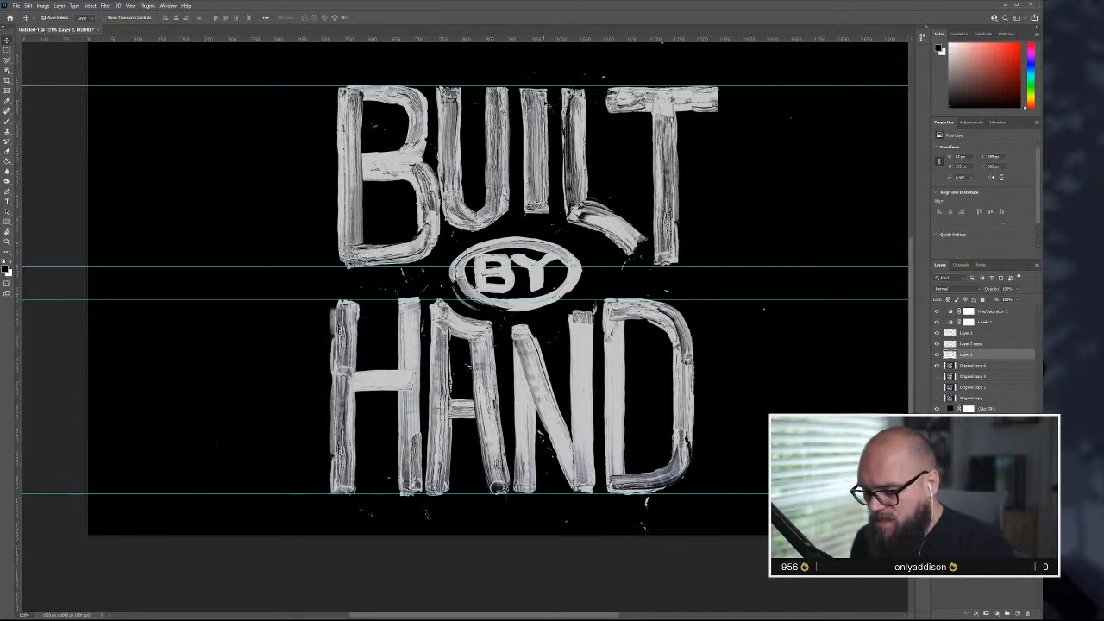
key("m")
left_click_drag(560, 81, 595, 120)
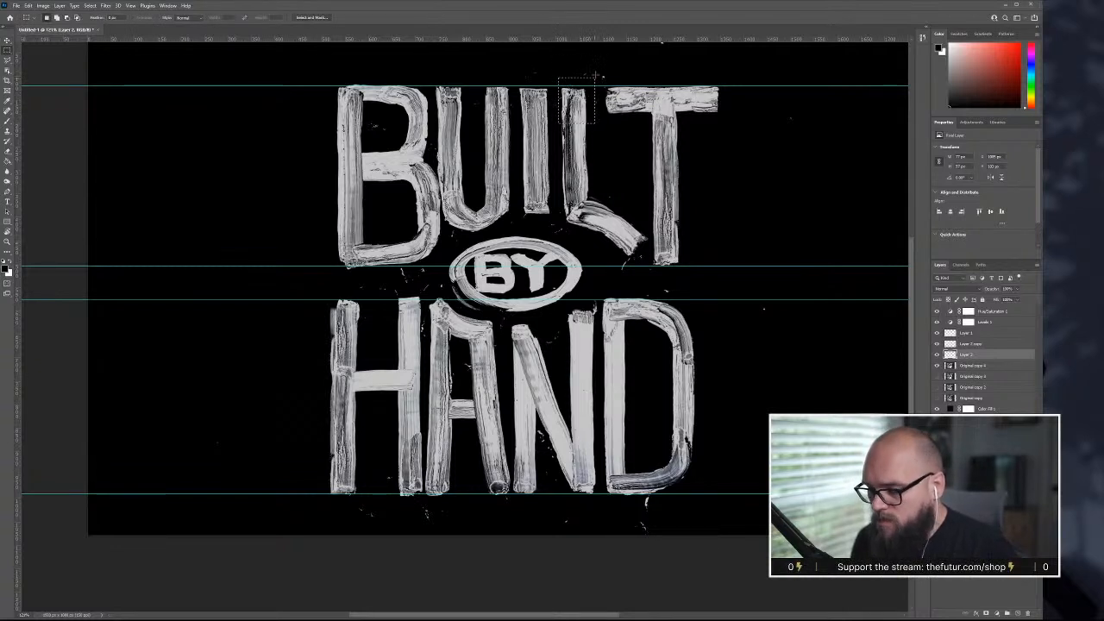
left_click(1002, 365)
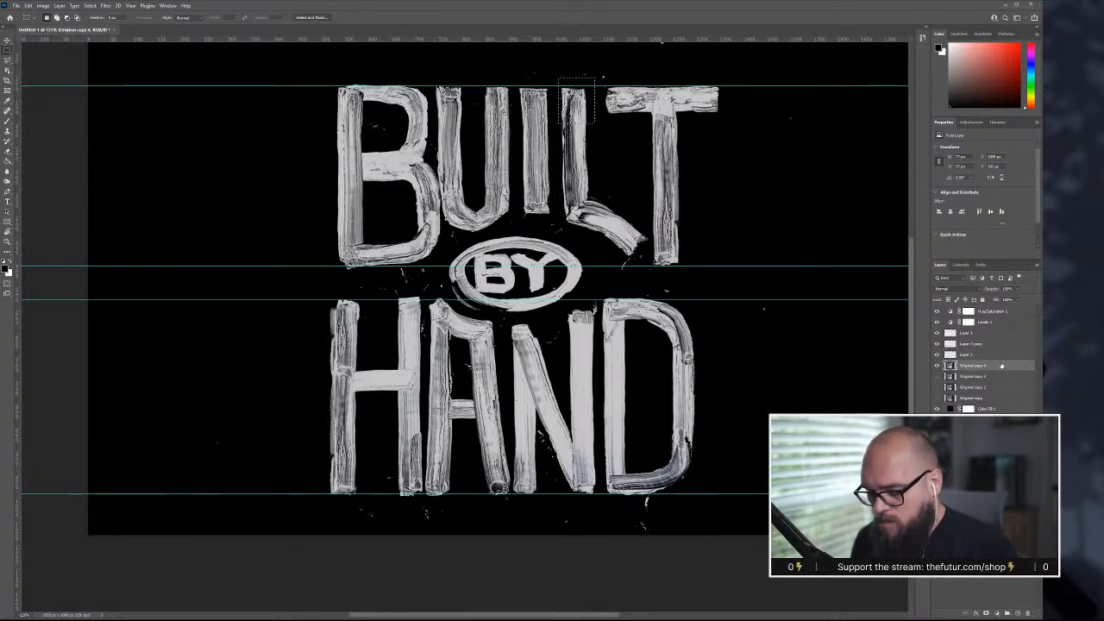
key("ctrl+j")
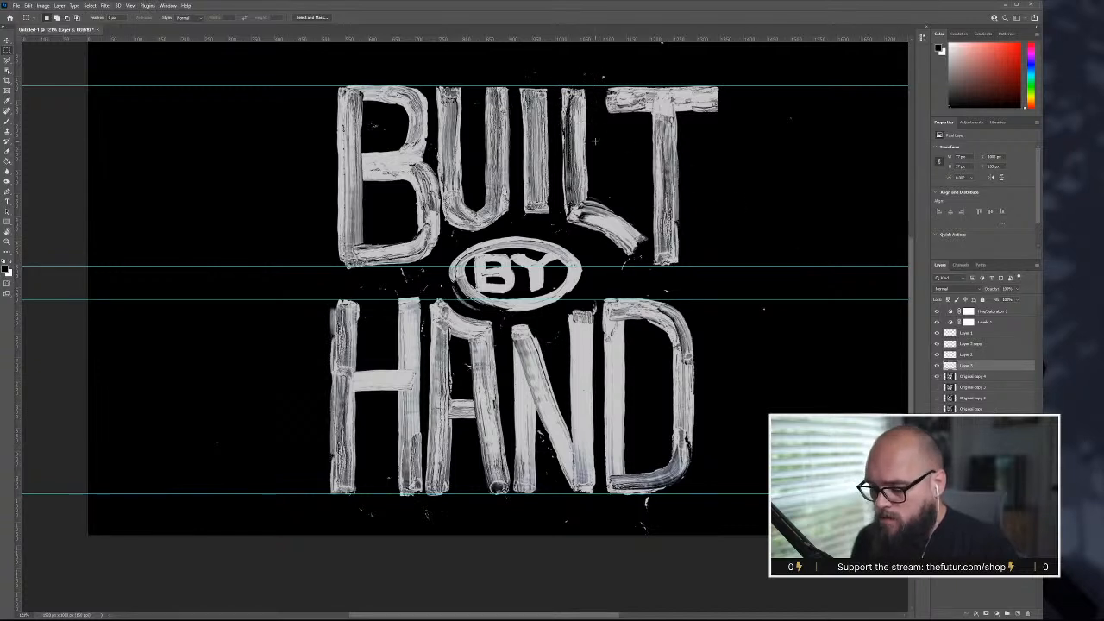
- Move the copied L end onto the top of the H's left stem, aligning its upper edge with the guide
key("v")
mouse_move(591, 128)
left_mouse_down()
mouse_move(529, 284)
mouse_move(366, 336)
mouse_move(363, 304)
left_mouse_up()
scroll(362, 315, "up", 4)
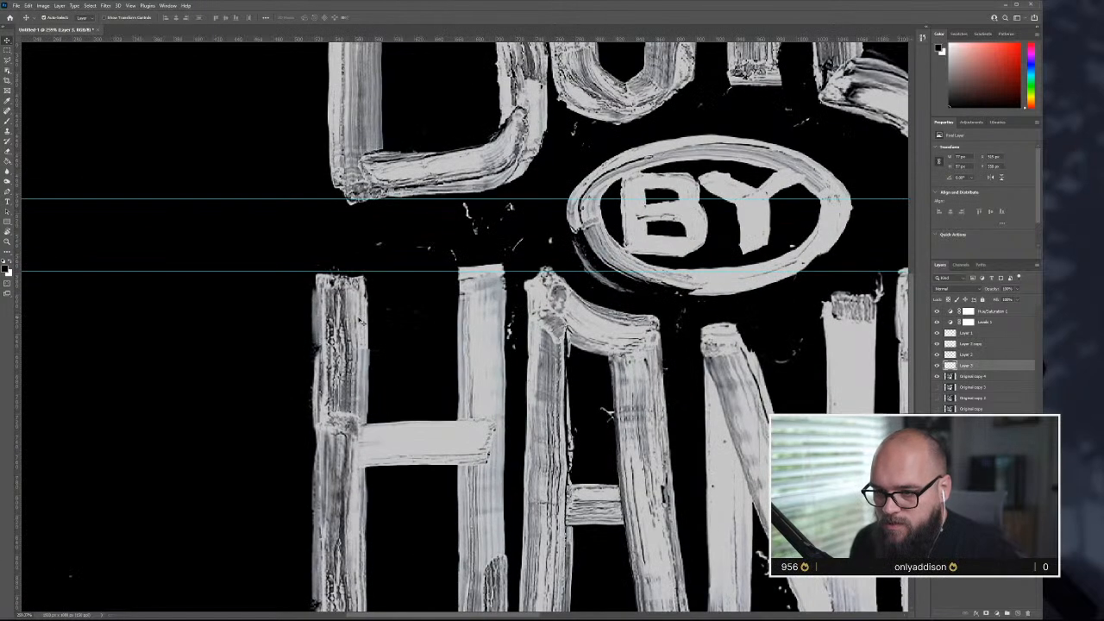
left_click(362, 319)
left_click_drag(354, 283, 358, 274)
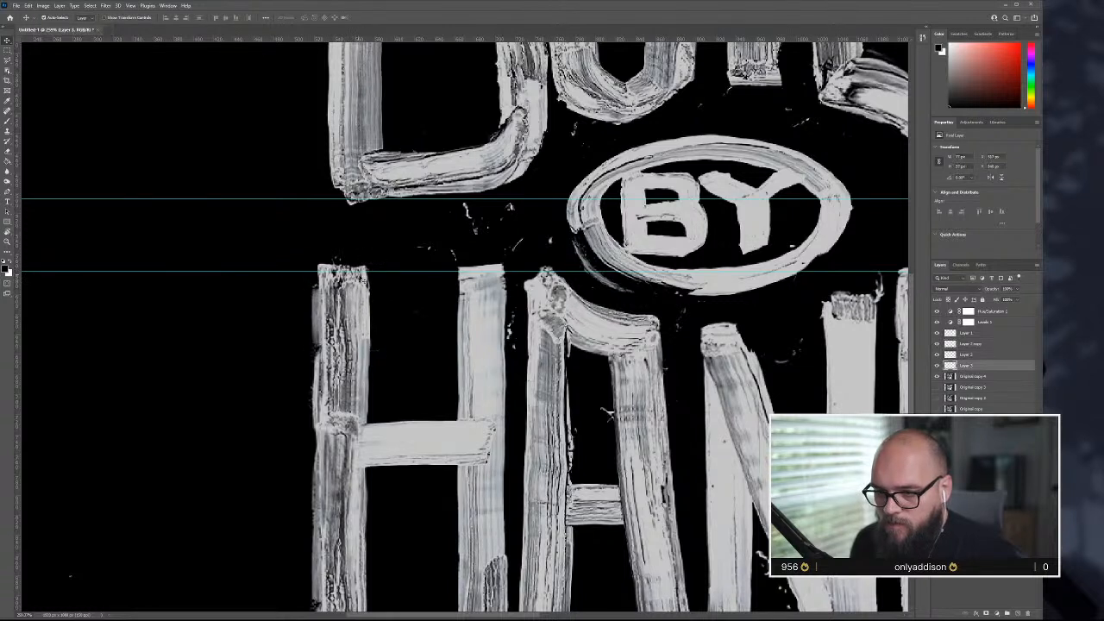
- Reorder the H cap piece's layer above the other patch layers but beneath the Levels and Hue/Saturation adjustments
key("ctrl+shift+bracketright")
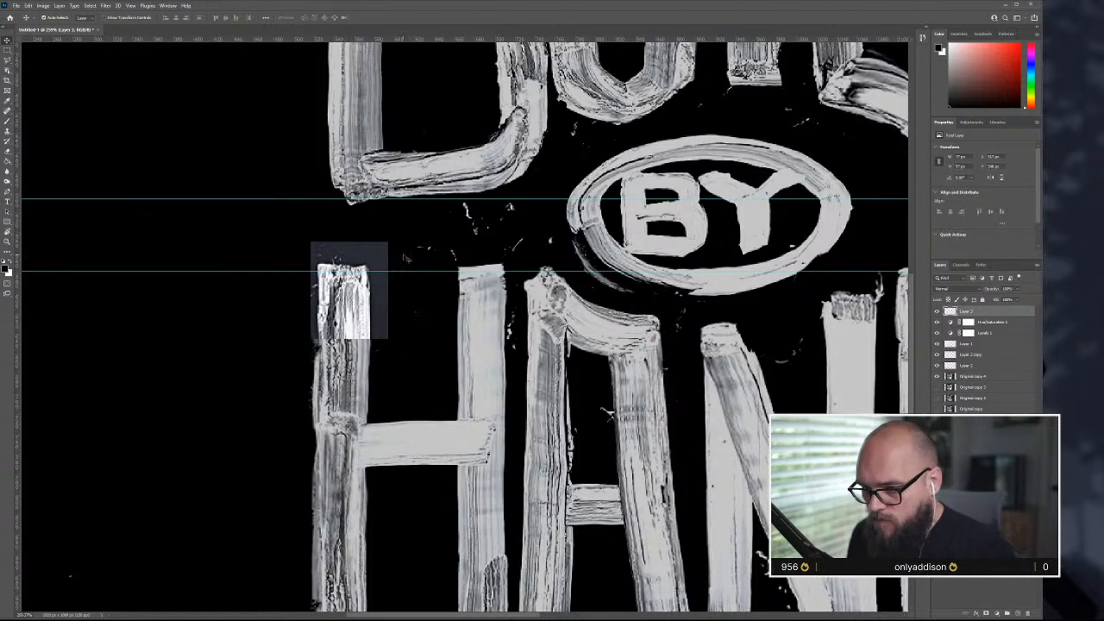
key("ctrl")
key("ctrl+z")
- Blend the cap piece into the H's left stem by erasing its hard lower edge and the rough left edge of the stem copy beneath
key("b")
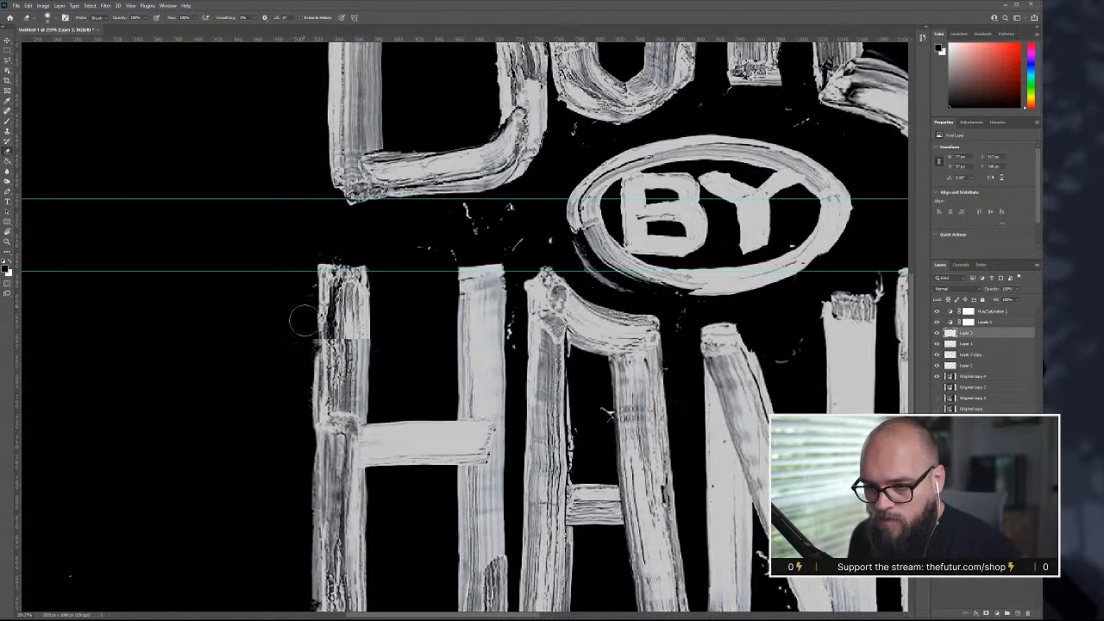
mouse_move(305, 335)
left_mouse_down()
mouse_move(323, 310)
mouse_move(316, 296)
left_mouse_up()
key("ctrl+z")
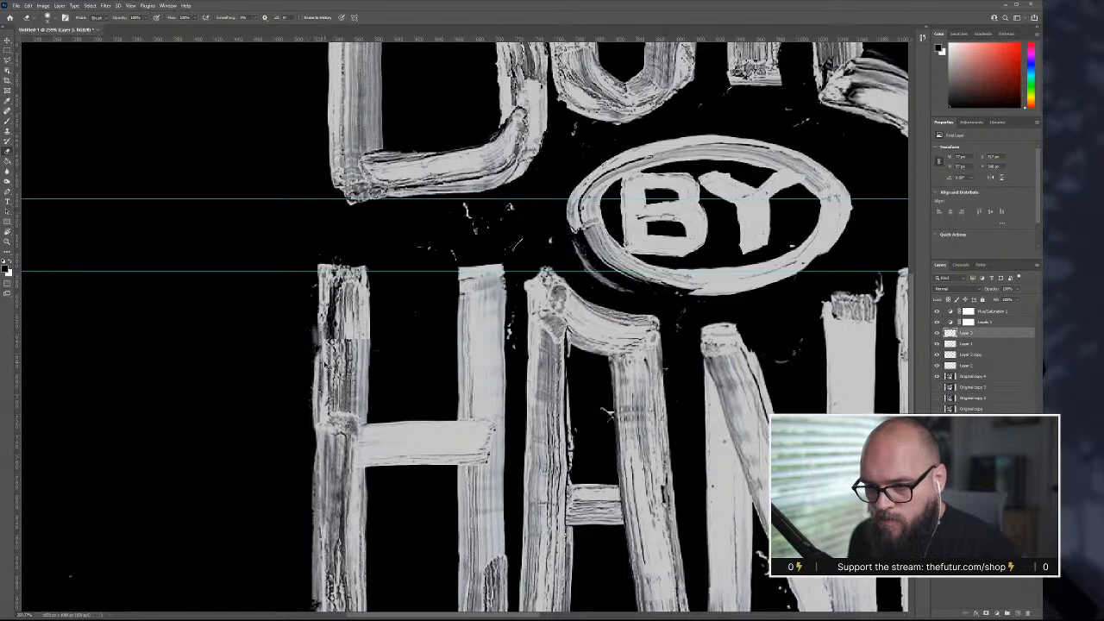
key("alt+bracketleft")
key("alt+bracketleft")
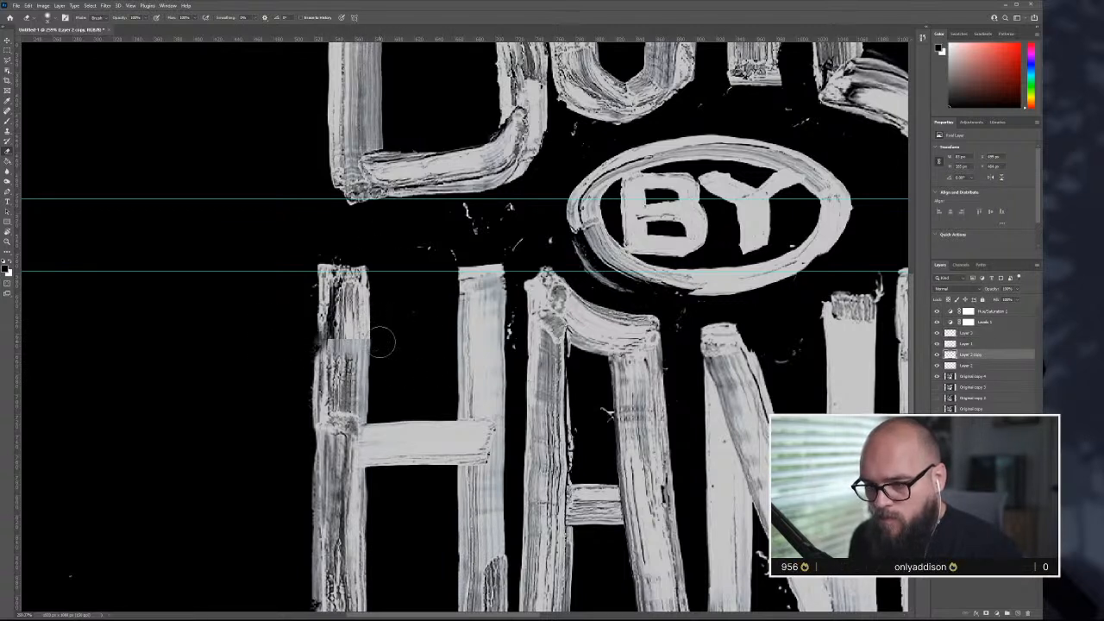
key("v")
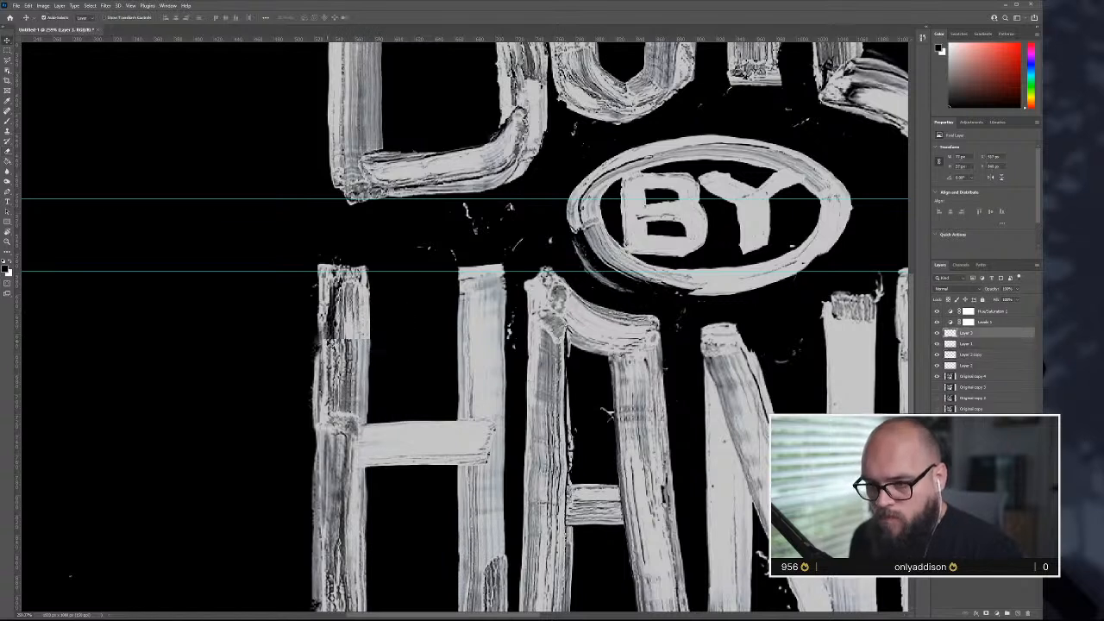
left_click_drag(358, 345, 354, 345)
key("b")
left_click(338, 349)
left_click(337, 348)
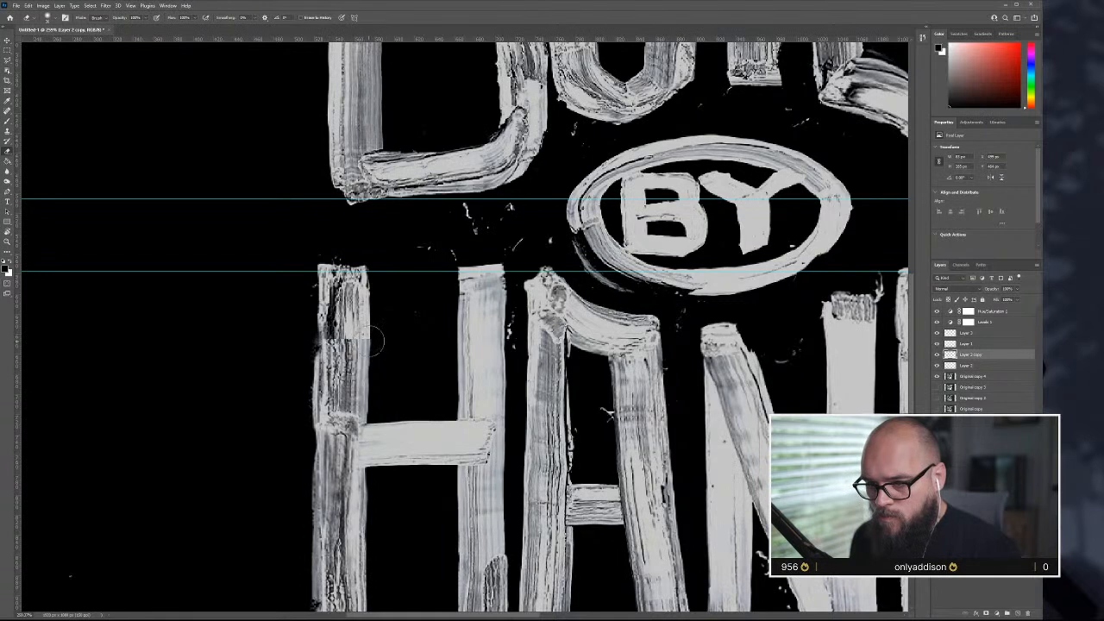
key("alt+]")
key("alt+]")
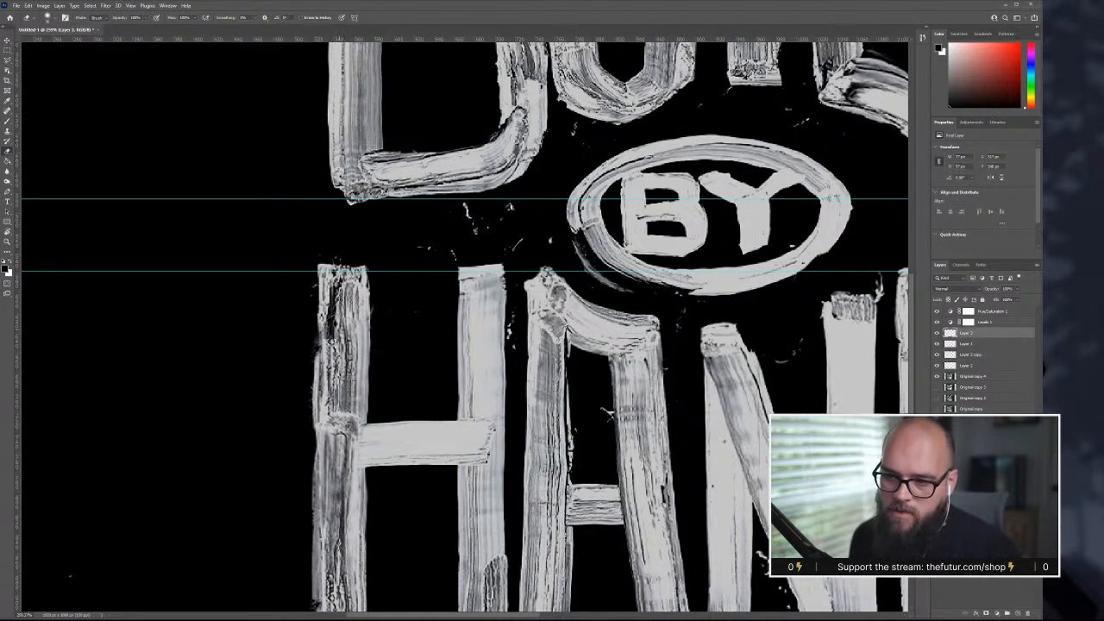
- Examine the patched left stem of the H up close and against the whole lettering
scroll(395, 339, "down", 5)
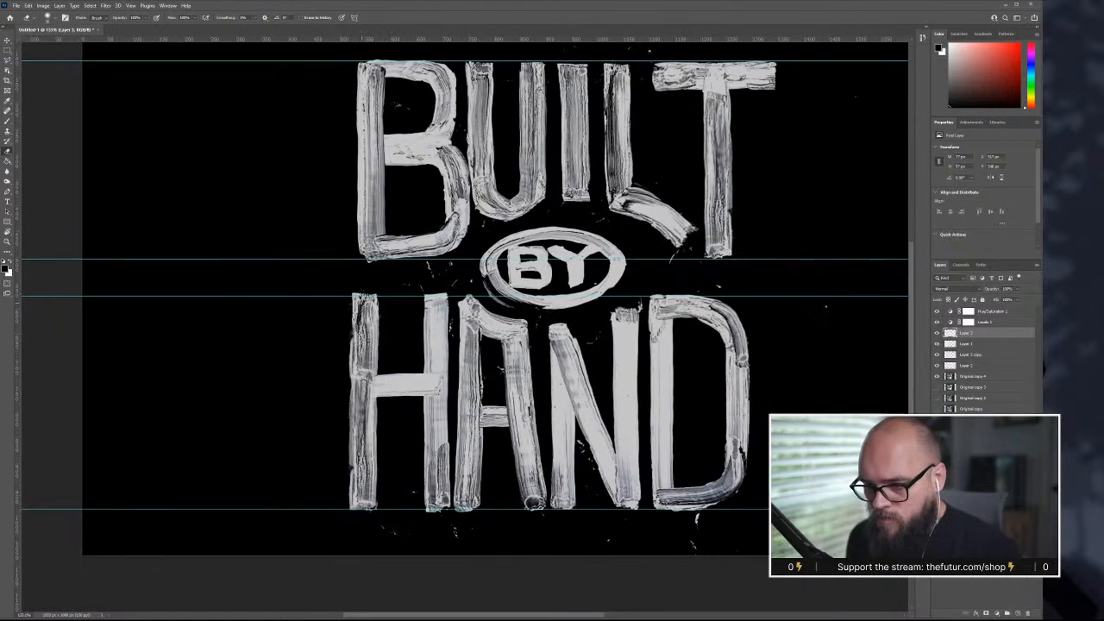
scroll(361, 344, "up", 5)
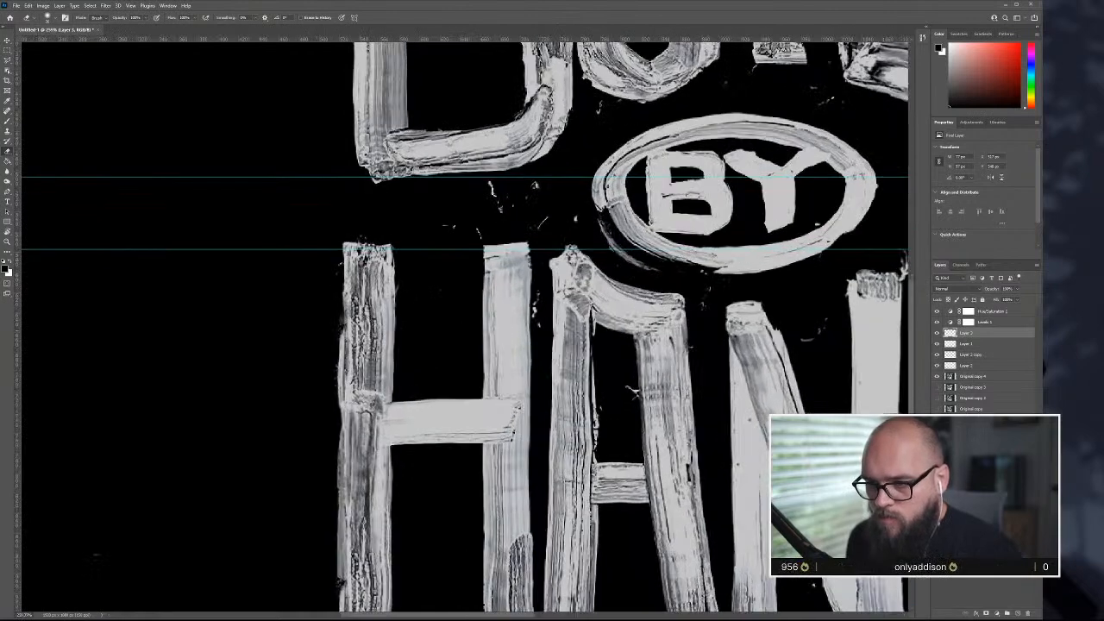
scroll(338, 353, "down", 4)
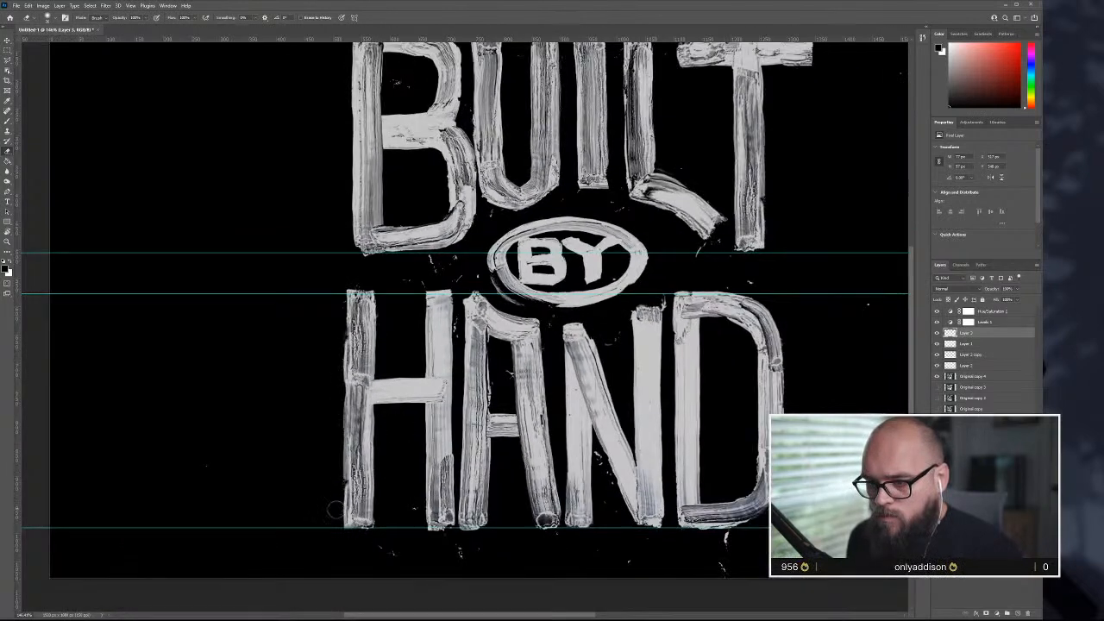
scroll(337, 507, "down", 3)
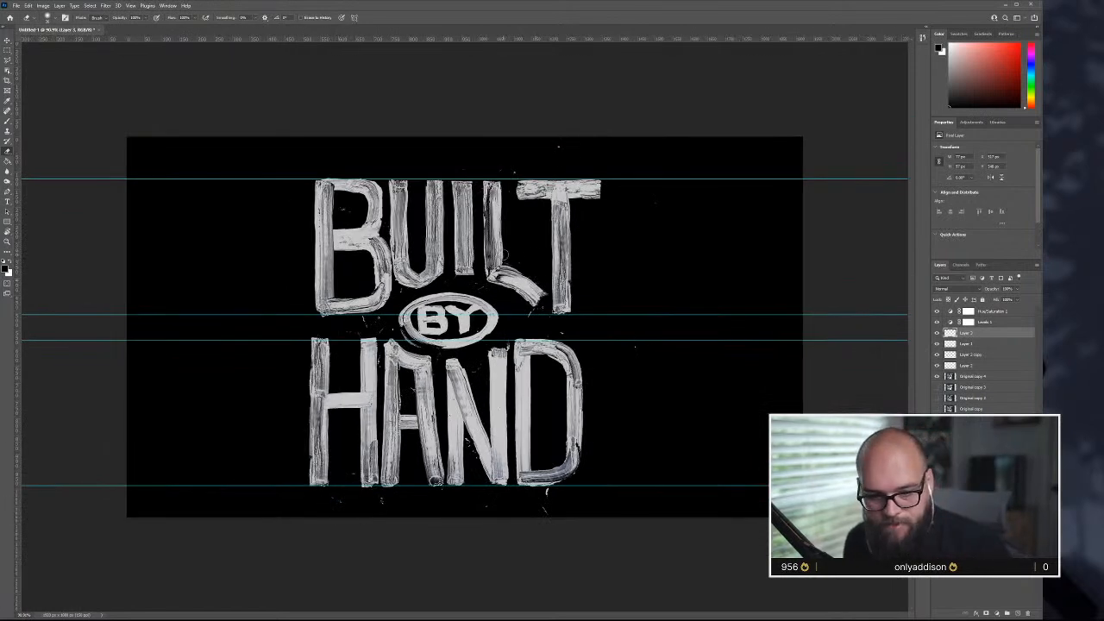
key("v")
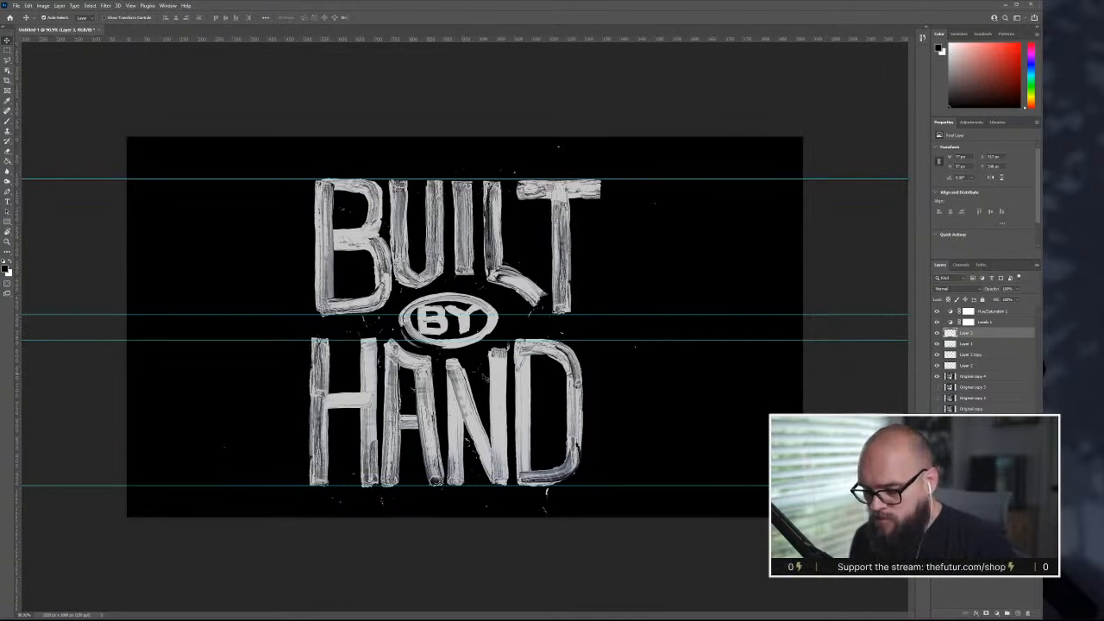
key("m")
scroll(312, 385, "up", 3)
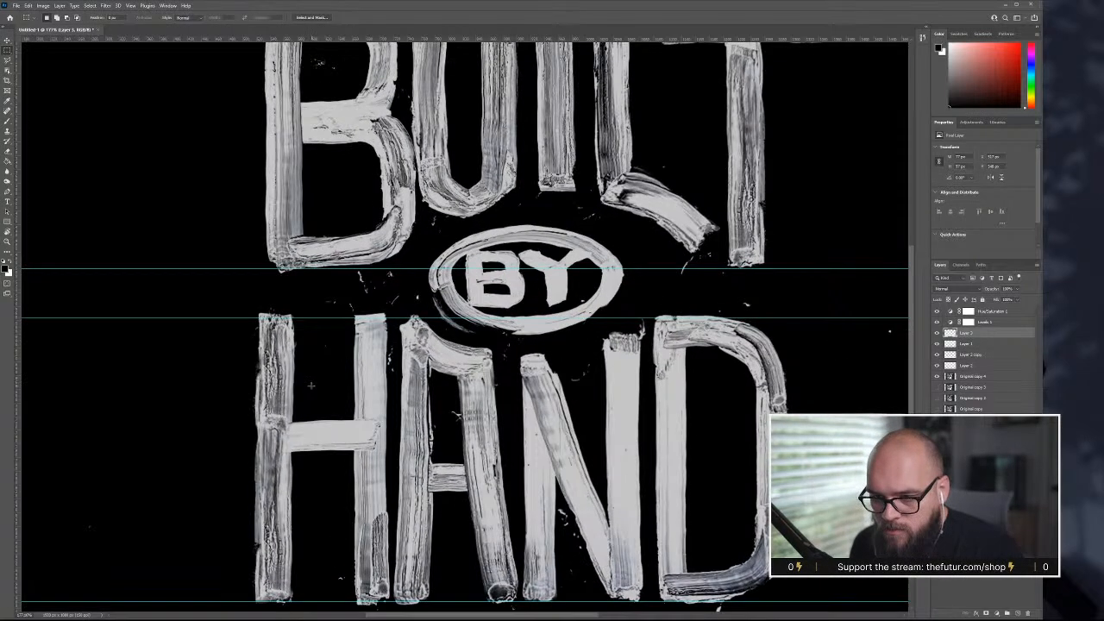
- Select a tall, narrow strip of the U's right stem on the Original copy 4 layer
scroll(259, 360, "up", 2)
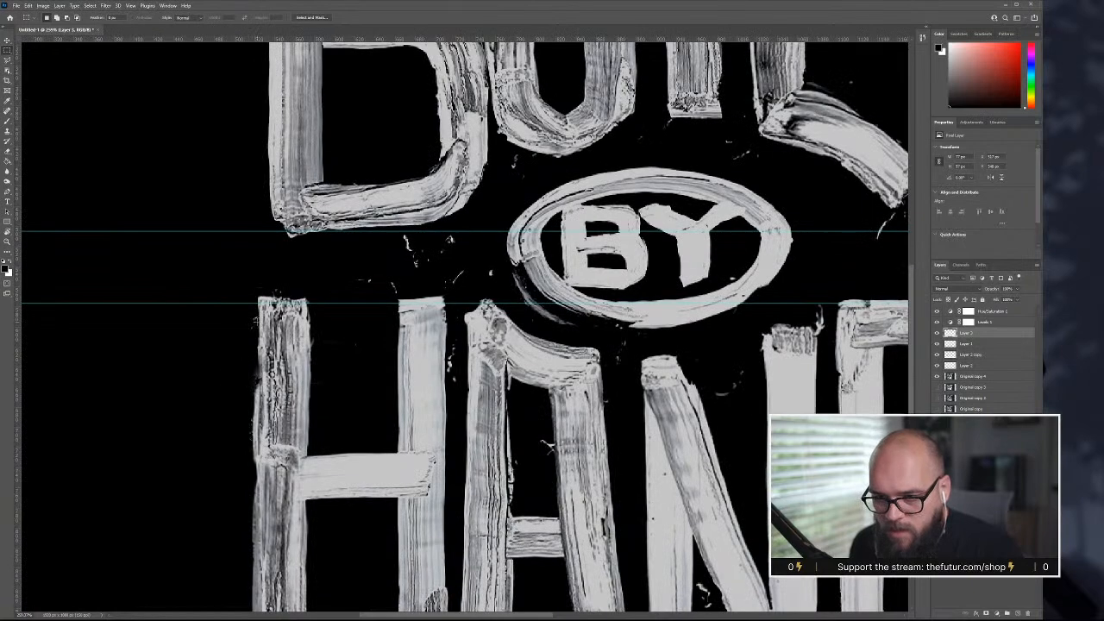
scroll(259, 369, "down", 2)
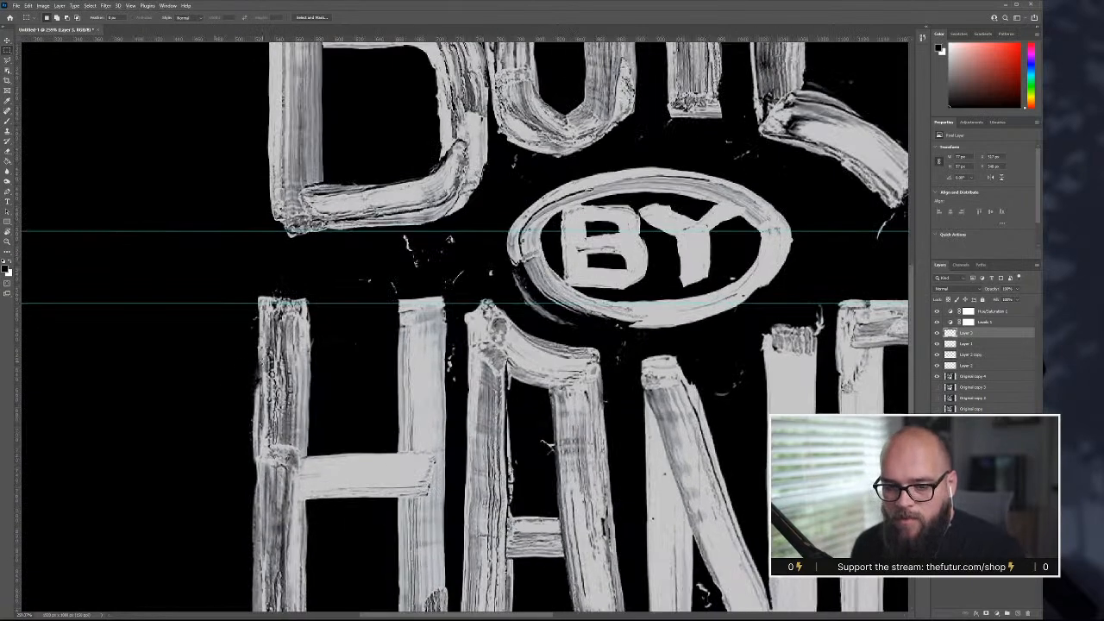
scroll(331, 175, "up", 3)
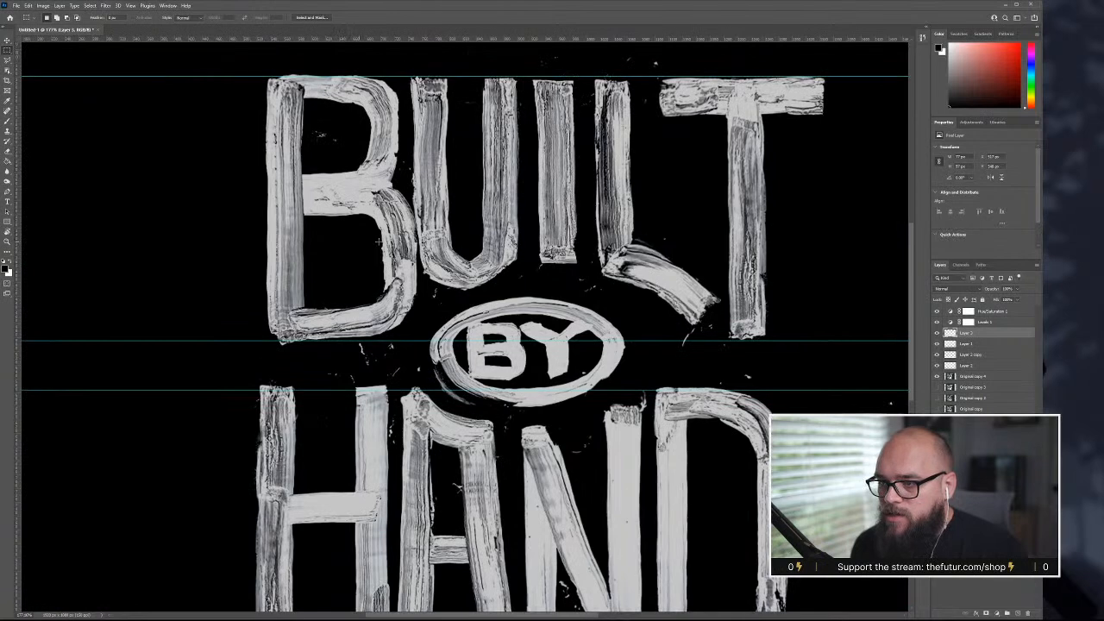
left_click_drag(474, 127, 517, 221)
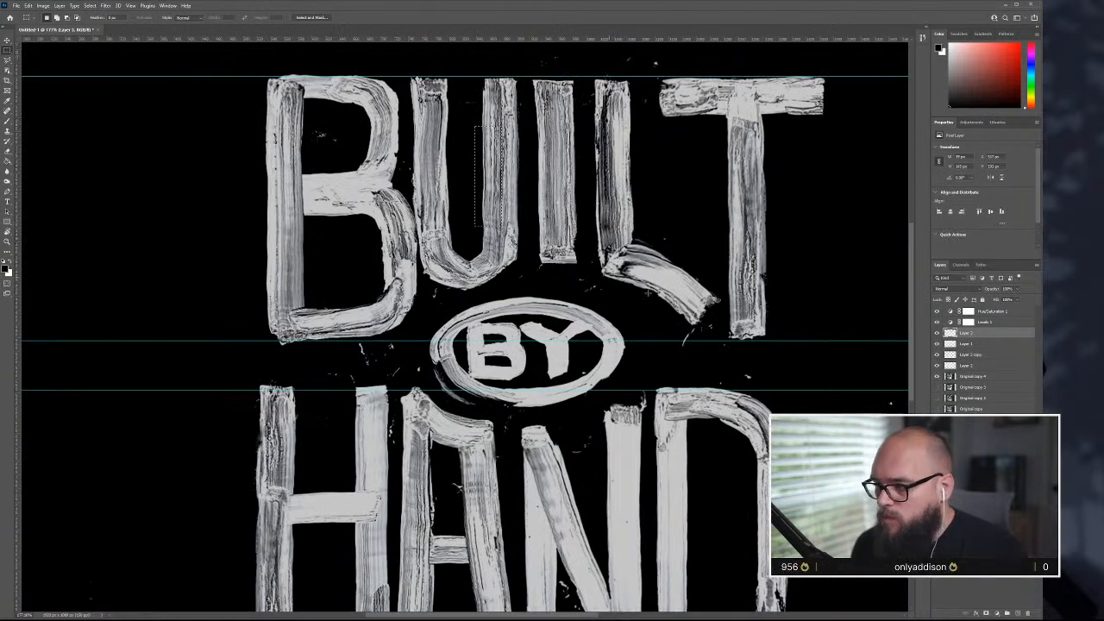
left_click(981, 378)
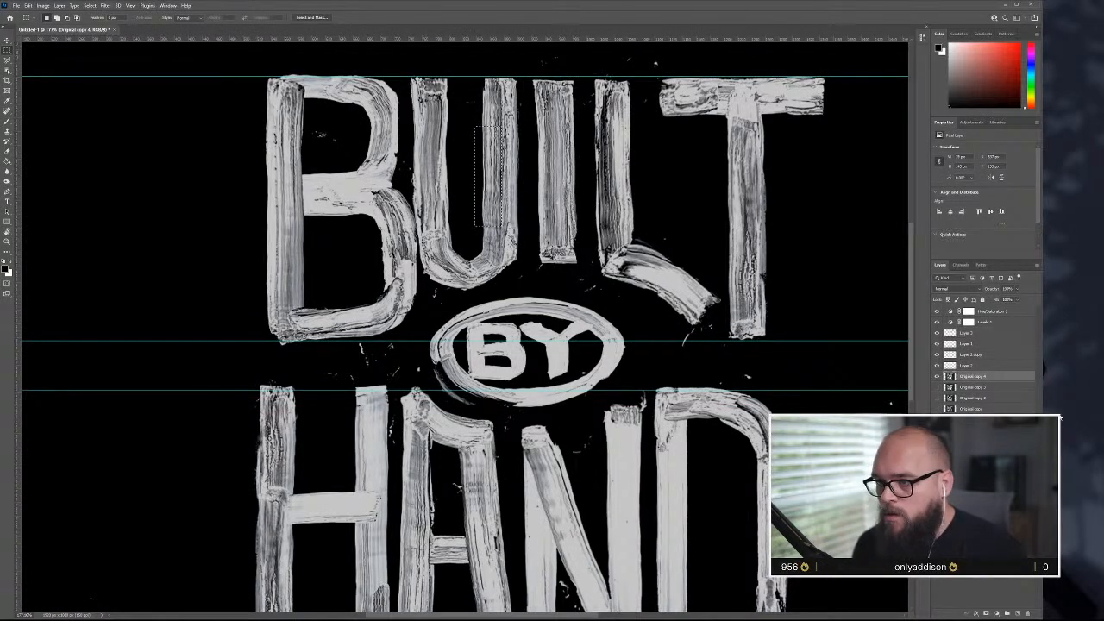
key("Delete")
key("ctrl+d")
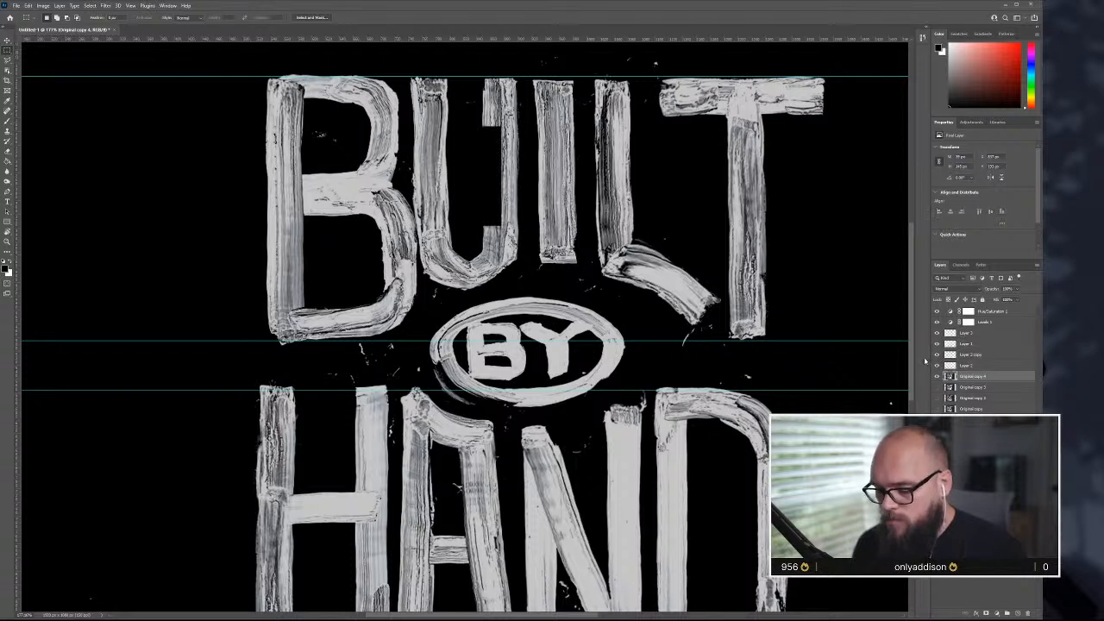
key("ctrl+z")
key("ctrl+z")
- Copy the selected U strip to its own layer over the H's left stem, stacked directly beneath the Levels and Hue/Saturation adjustments
key("ctrl+j")
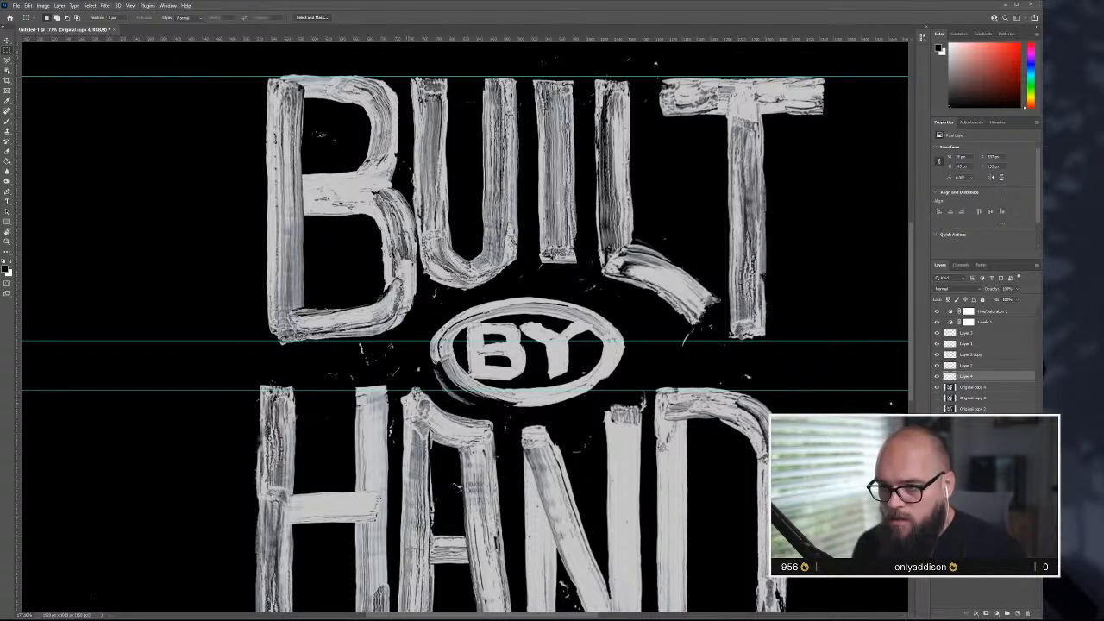
key("v")
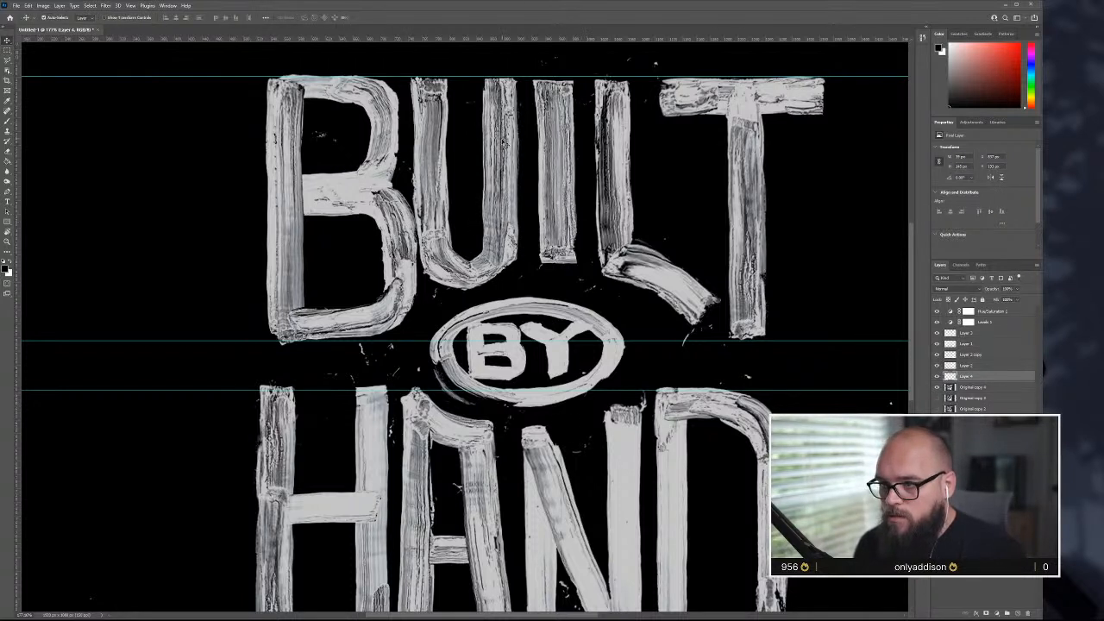
mouse_move(489, 154)
left_mouse_down()
mouse_move(308, 422)
mouse_move(277, 414)
left_mouse_up()
key("ctrl+shift+bracketright")
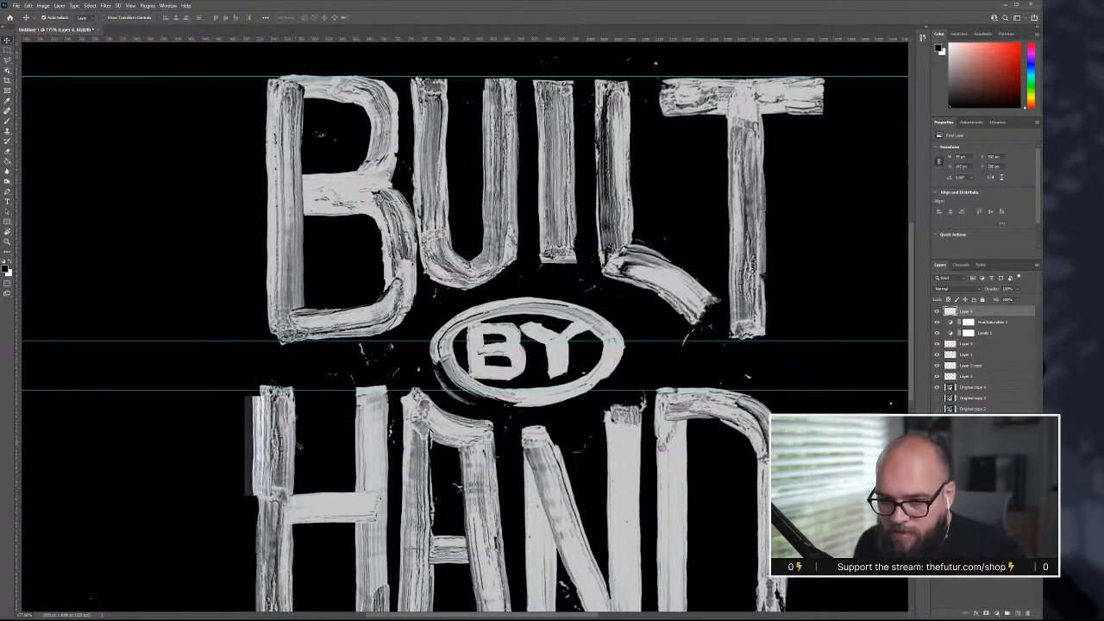
key("ctrl+bracketleft")
key("ctrl+bracketleft")
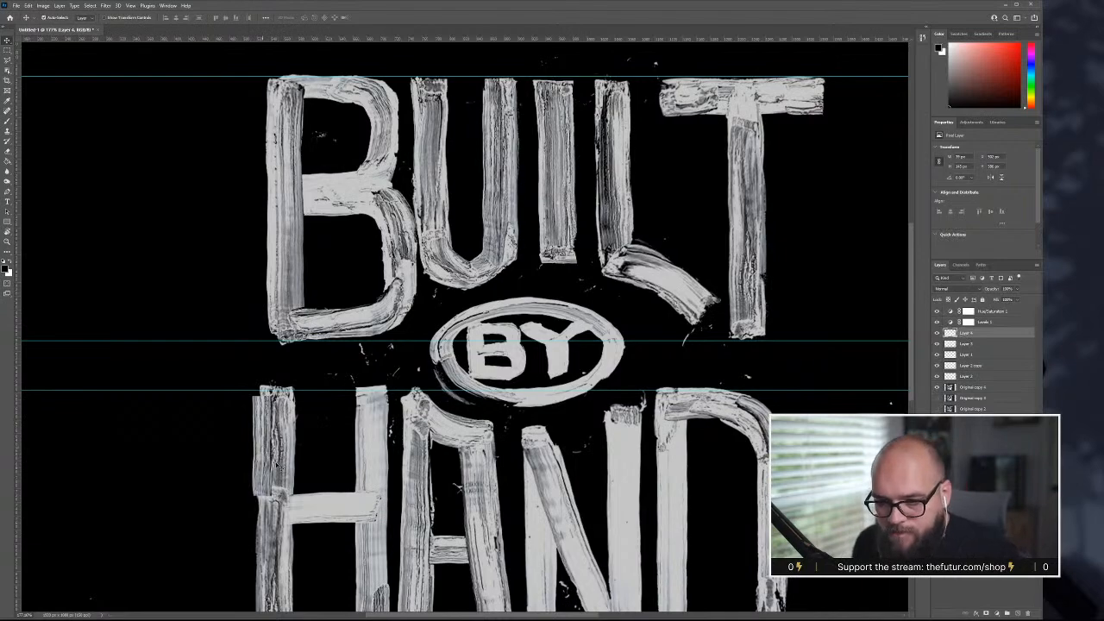
- Position the strip along the left edge of the H's upper left stem, between the cap and the crossbar joint
scroll(277, 465, "up", 5)
mouse_move(277, 465)
left_mouse_down()
mouse_move(455, 251)
mouse_move(552, 217)
mouse_move(463, 385)
mouse_move(512, 233)
left_mouse_up()
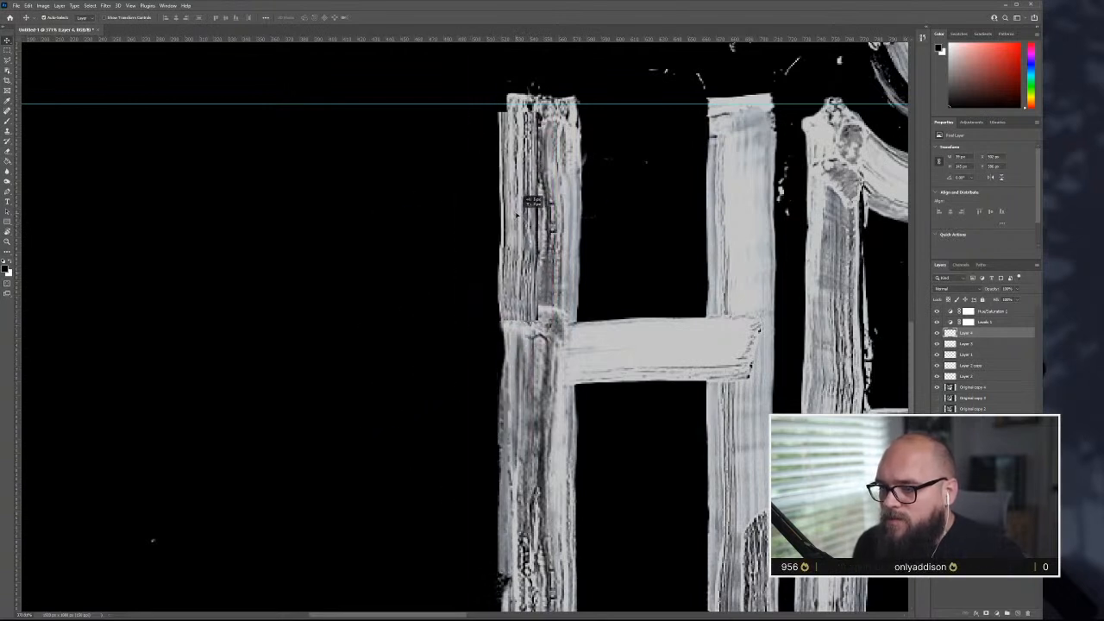
mouse_move(531, 217)
left_mouse_down()
mouse_move(408, 215)
mouse_move(510, 246)
left_mouse_up()
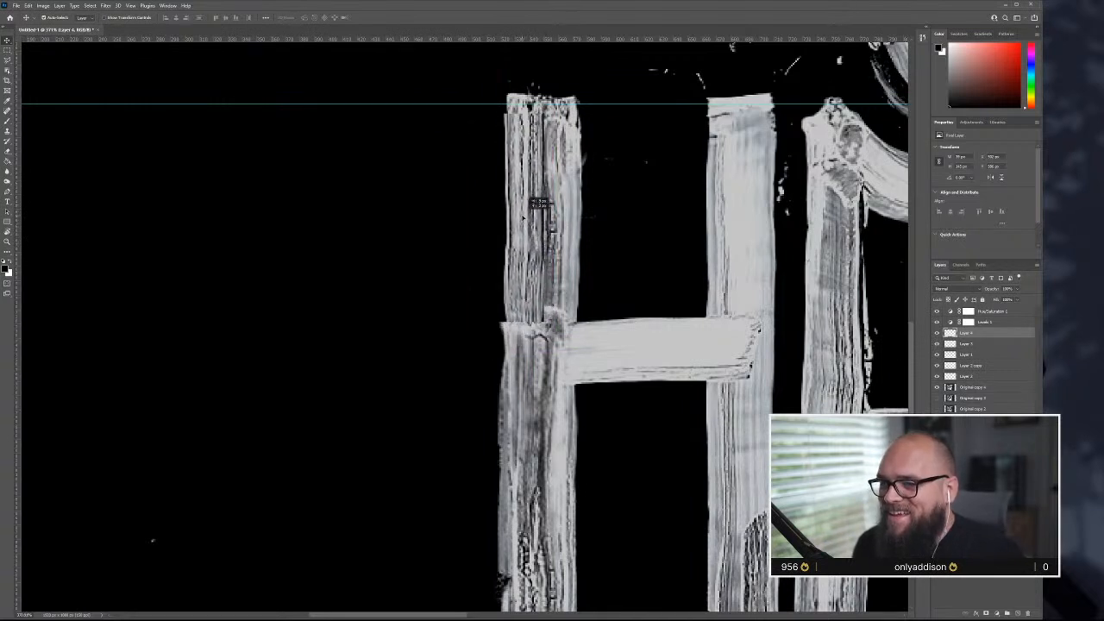
mouse_move(524, 214)
left_mouse_down()
mouse_move(444, 193)
mouse_move(488, 216)
mouse_move(483, 233)
mouse_move(540, 251)
mouse_move(390, 275)
left_mouse_up()
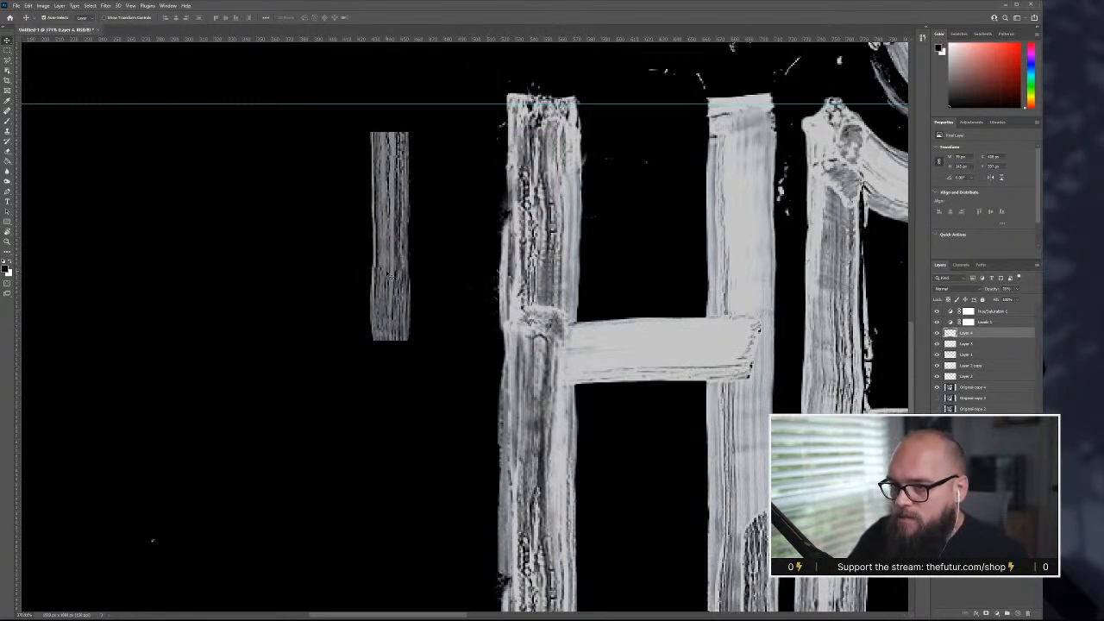
mouse_move(390, 275)
left_mouse_down()
mouse_move(543, 195)
mouse_move(528, 191)
mouse_move(526, 205)
left_mouse_up()
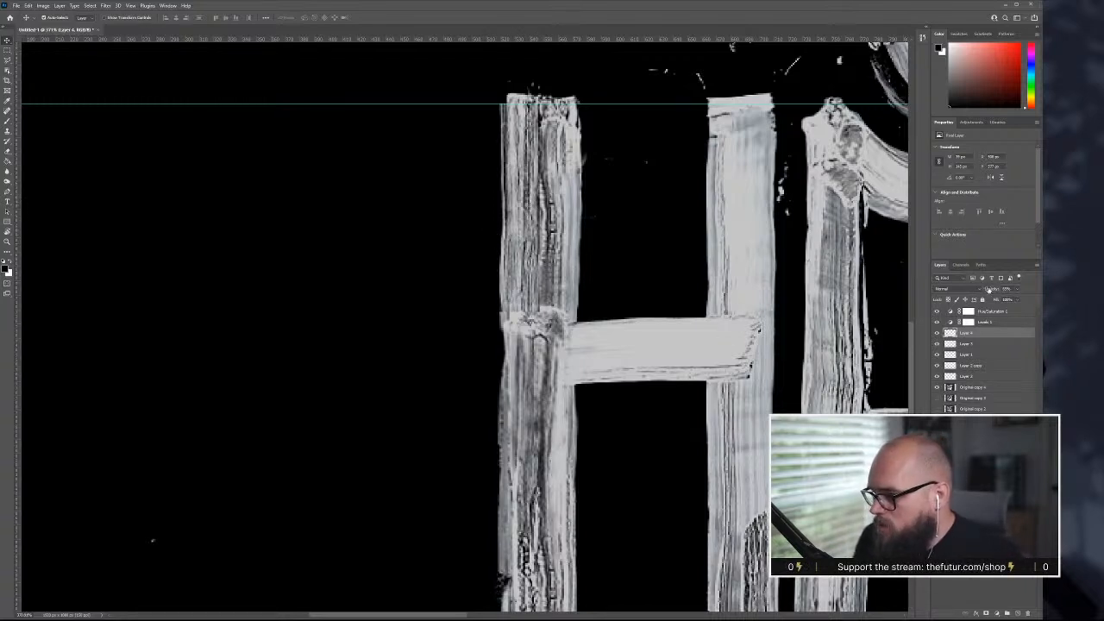
- Compare the strip with the stem beneath by varying its opacity, restore it to 100%, and erase its hard lower edge at the crossbar joint
left_click_drag(1024, 291, 1025, 290)
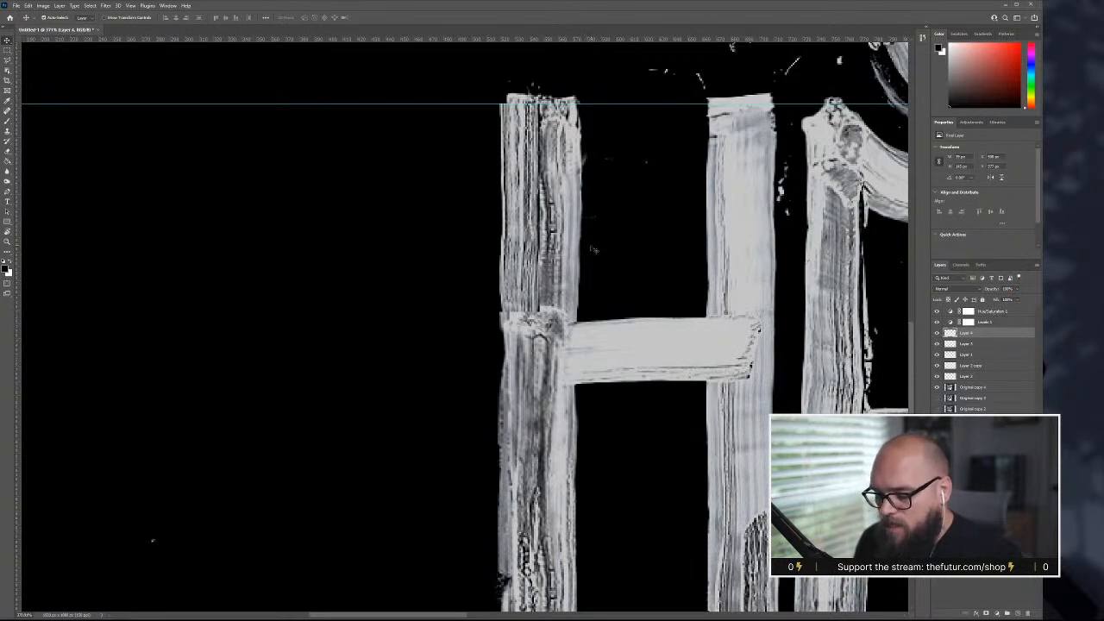
key("2")
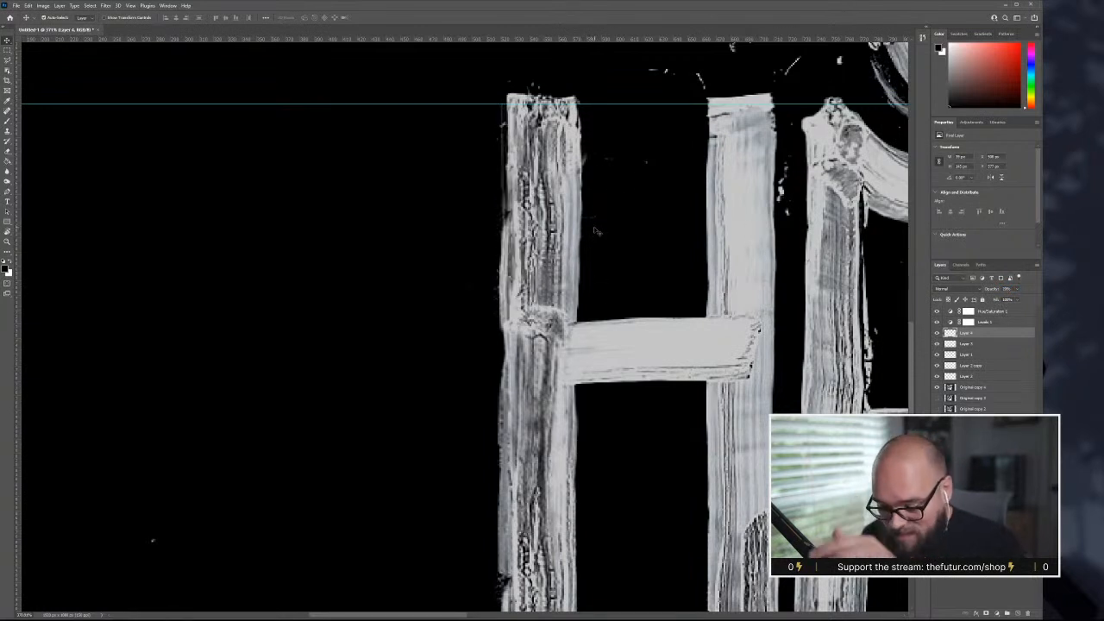
key("Left")
key("Left")
key("Left")
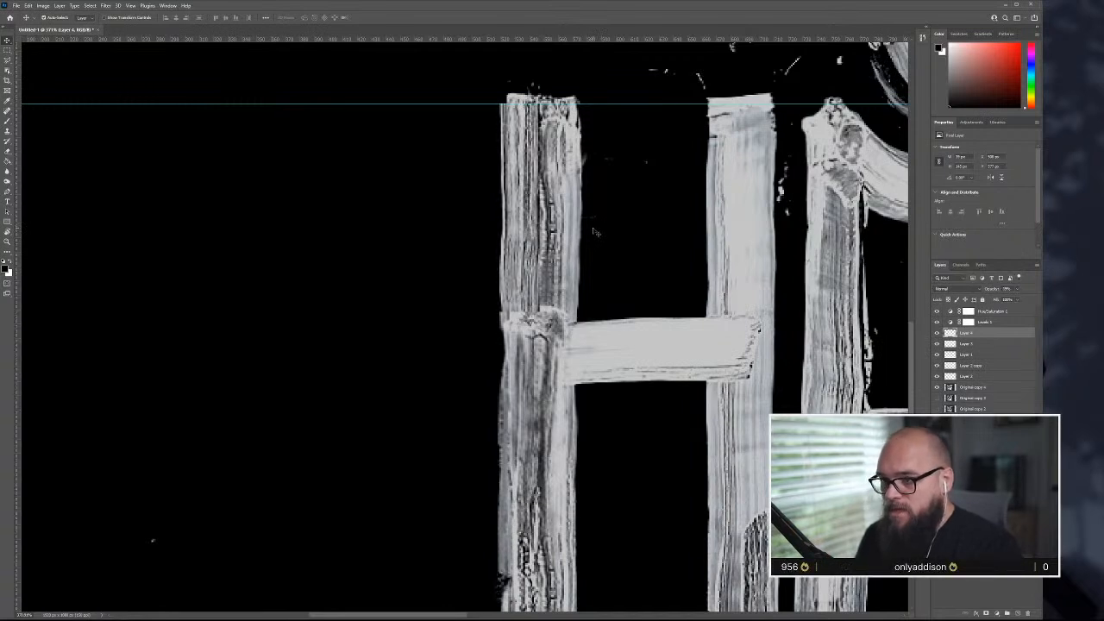
key("0")
key("0")
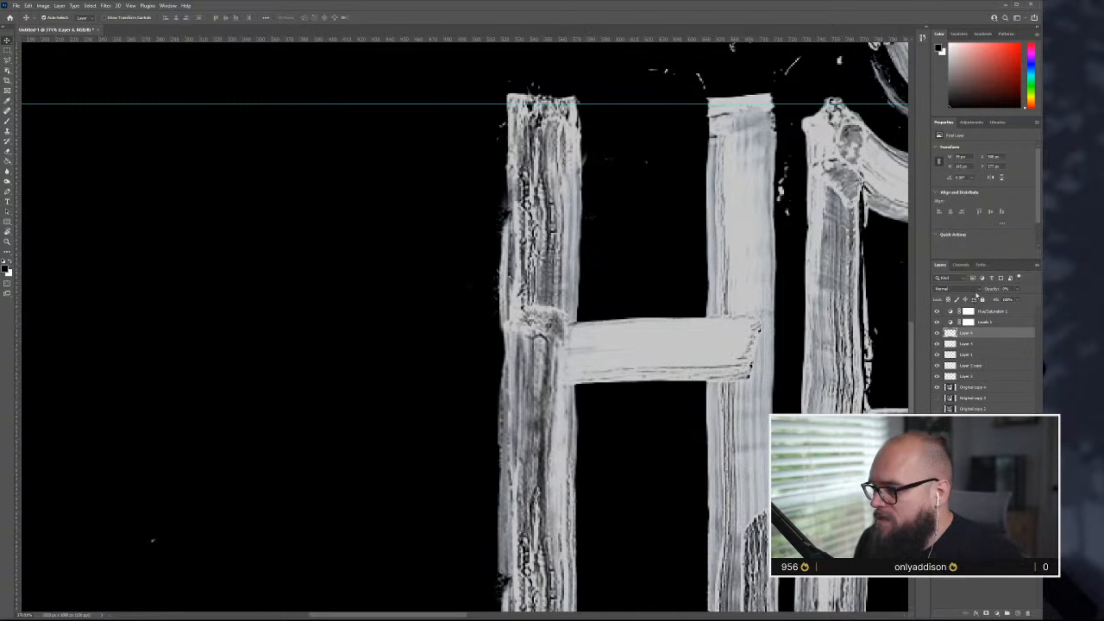
key("0")
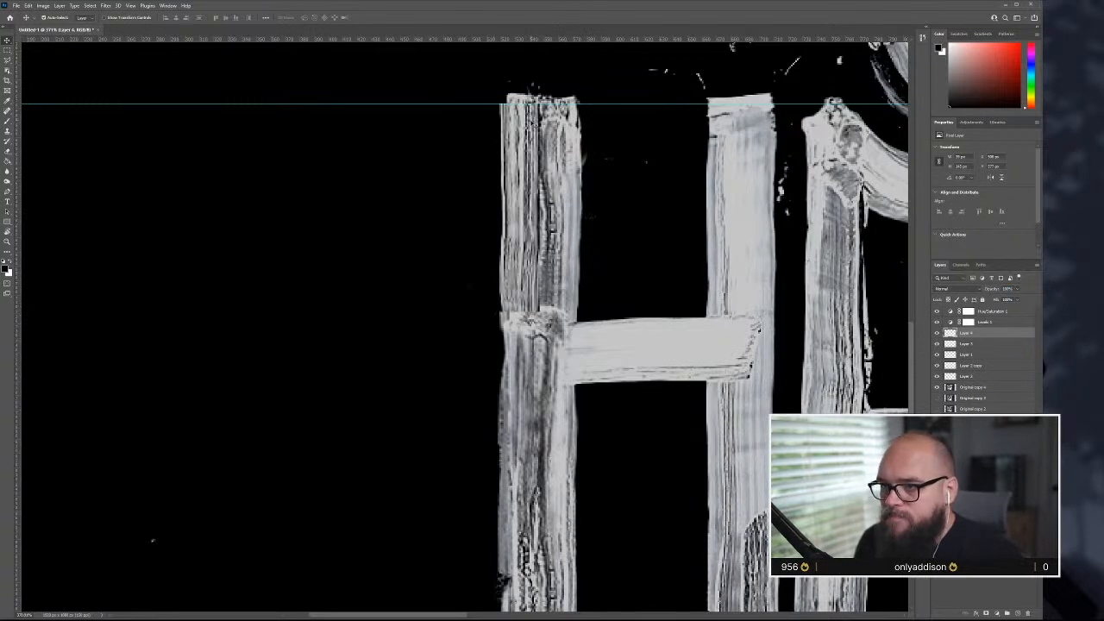
key("e")
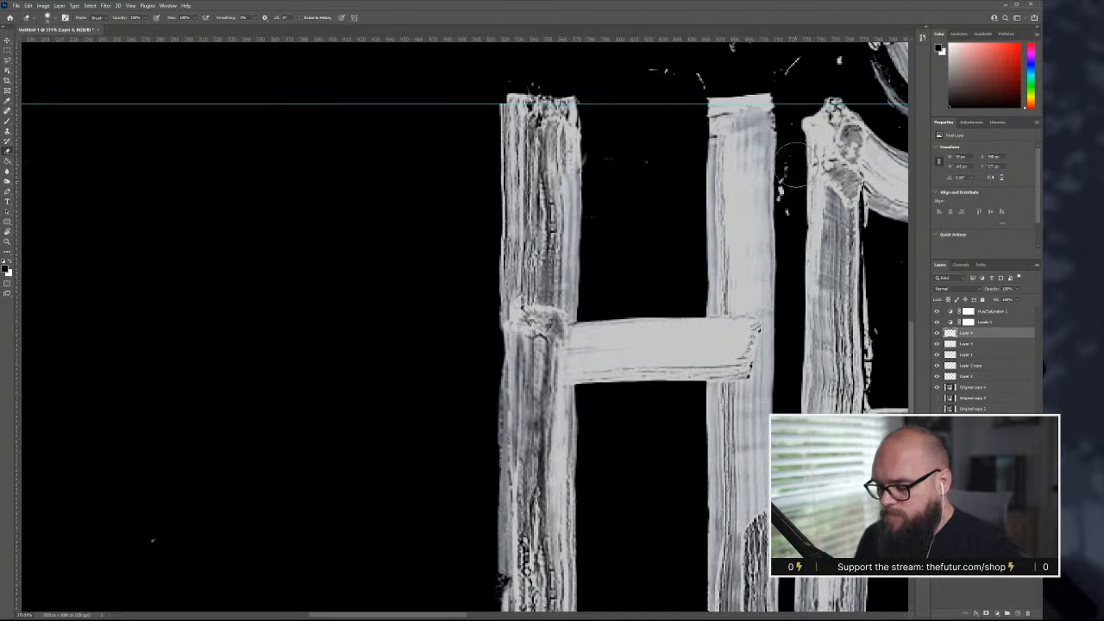
- Widen the H's left cap piece slightly outward on its left side so it covers the full width of the patched stem
key("v")
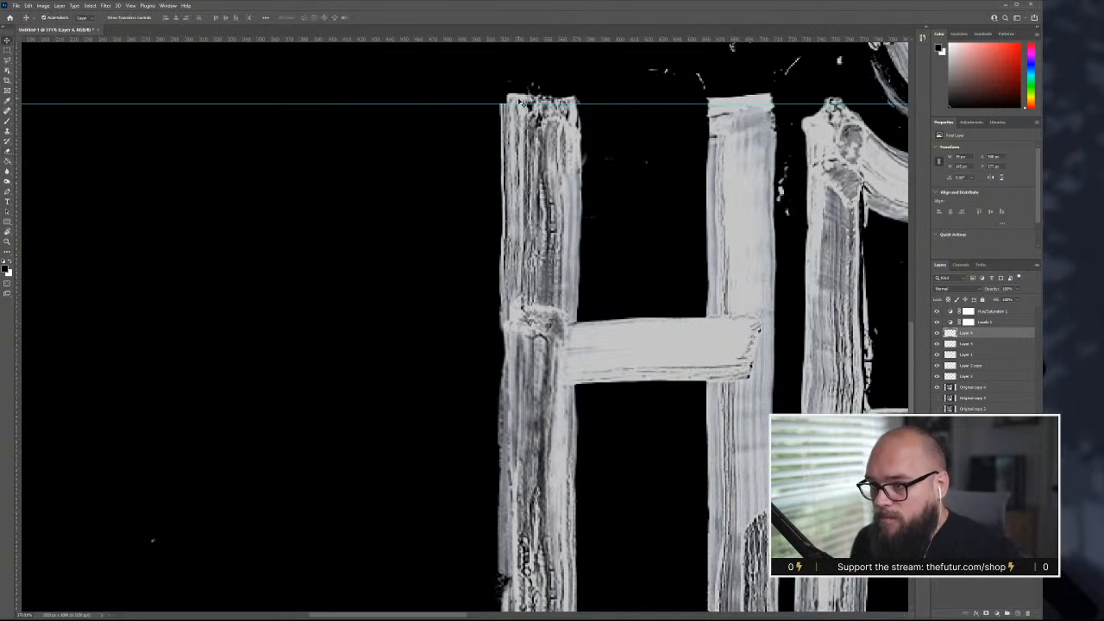
left_click(518, 100)
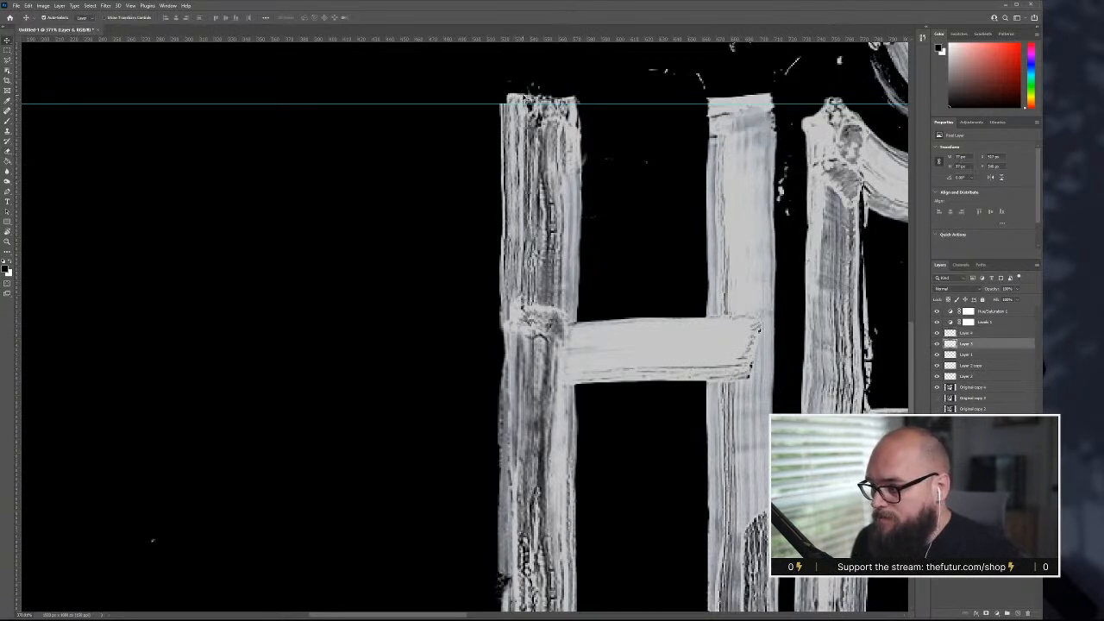
key("ctrl+t")
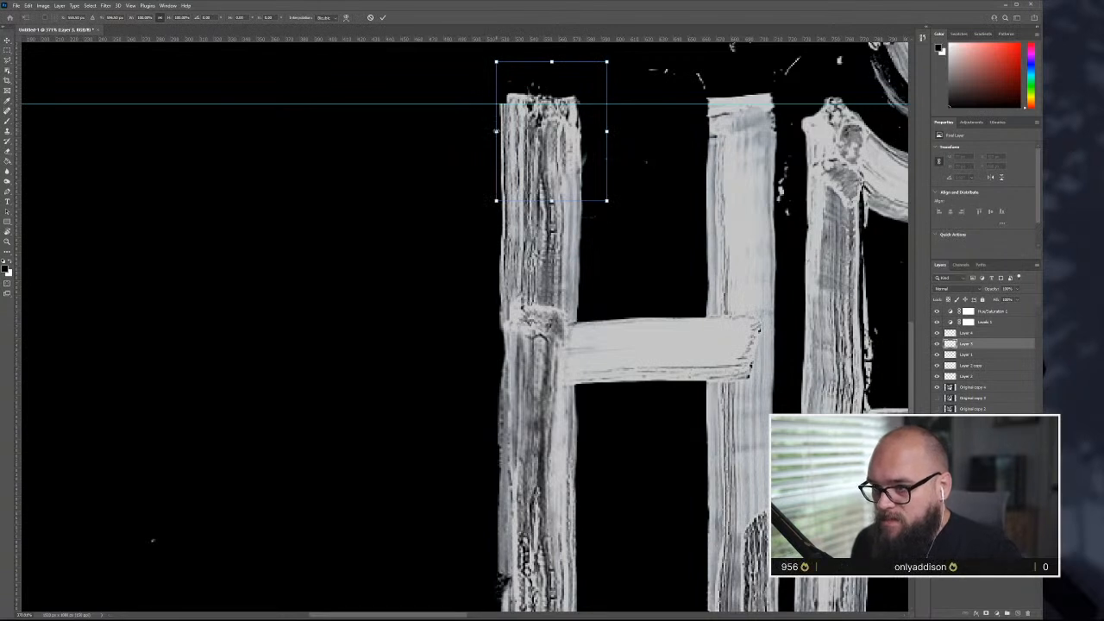
left_click_drag(496, 132, 487, 131)
key("Return")
- Merge all the patch layers and Original copy 4 into a single lettering layer
scroll(558, 418, "down", 10)
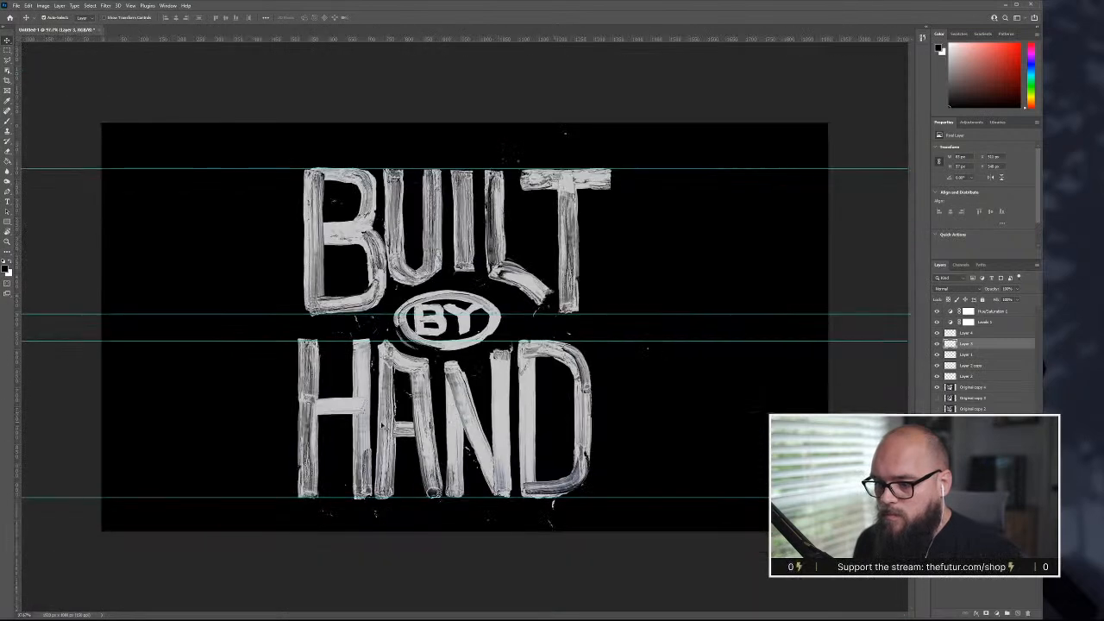
scroll(354, 440, "up", 3)
scroll(247, 526, "up", 1)
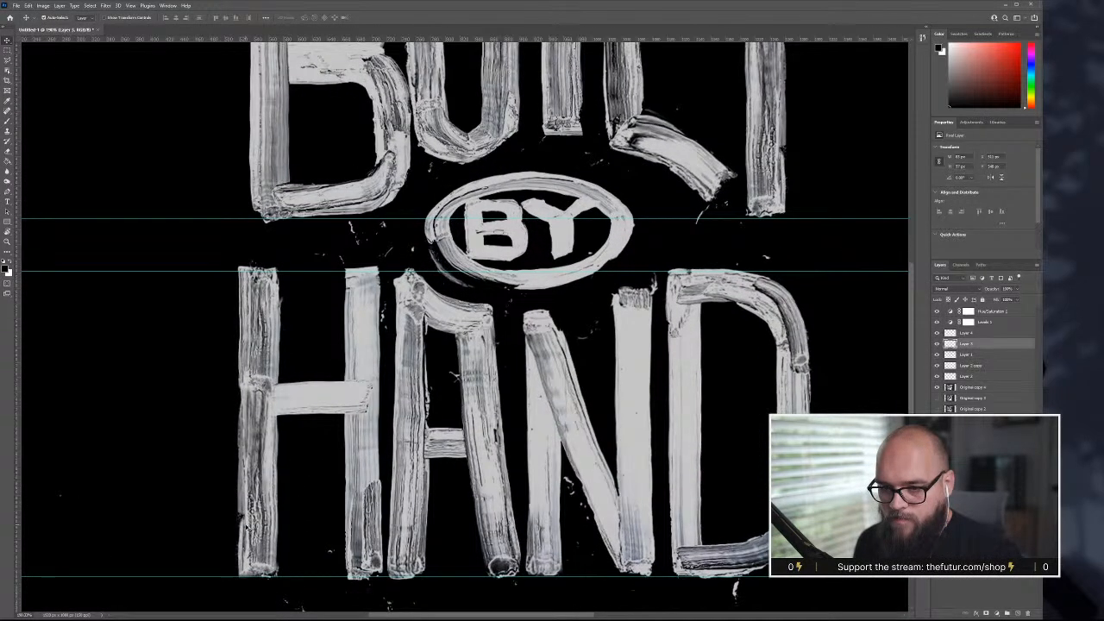
left_click(966, 333)
left_click(991, 390, "shift")
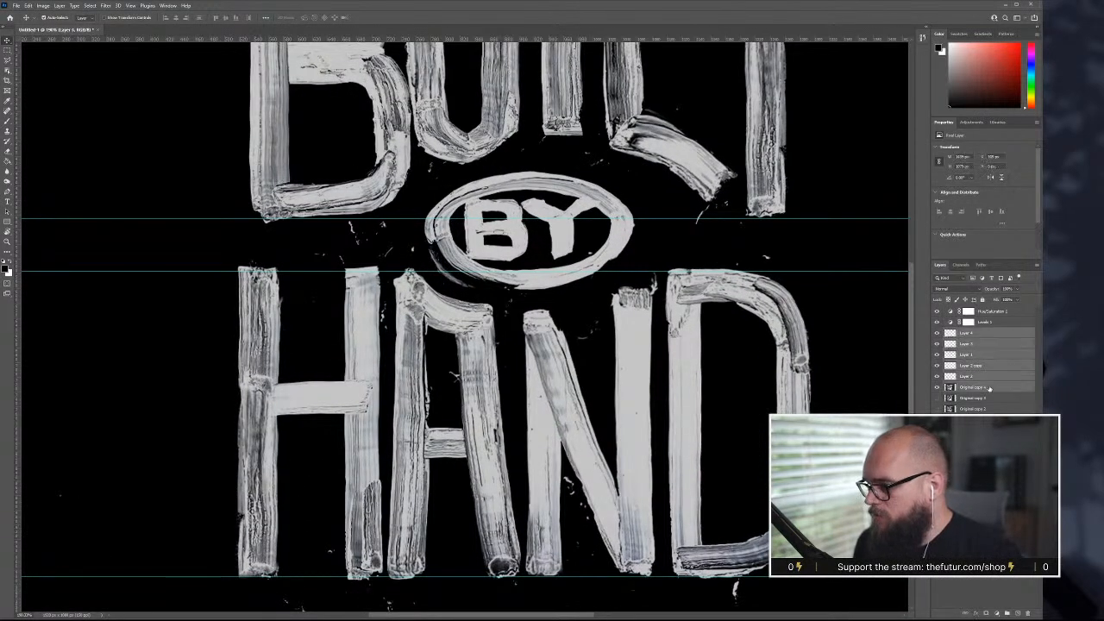
key("ctrl+e")
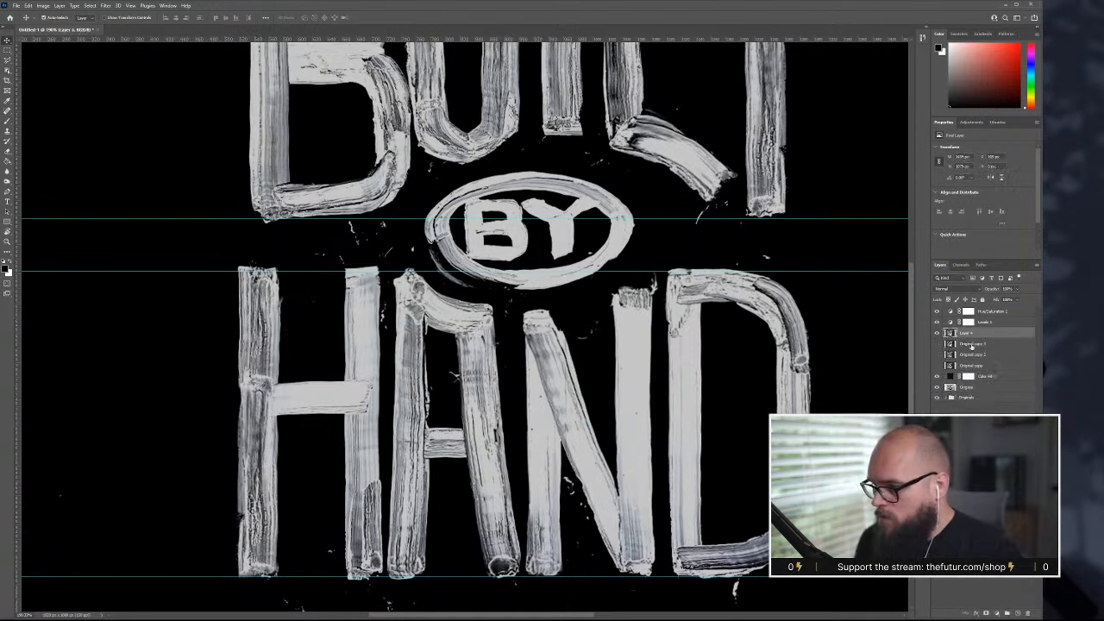
- Compare the merged lettering with the Original copy 3 version by switching their layer visibility
left_click(937, 334)
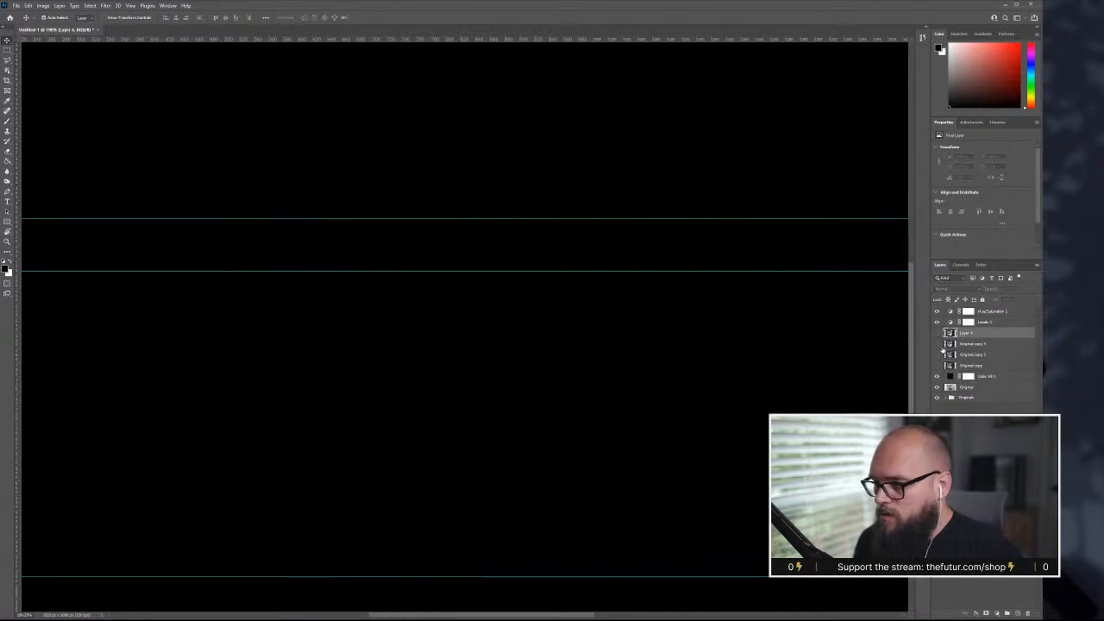
left_click(937, 344)
key("ctrl+0")
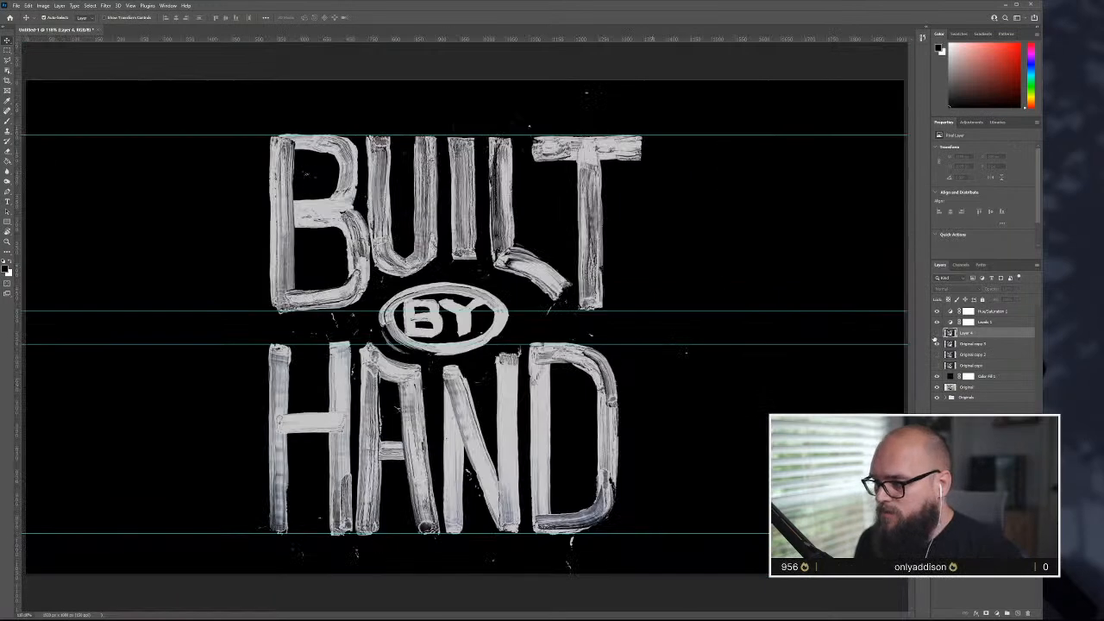
scroll(489, 364, "up", 1)
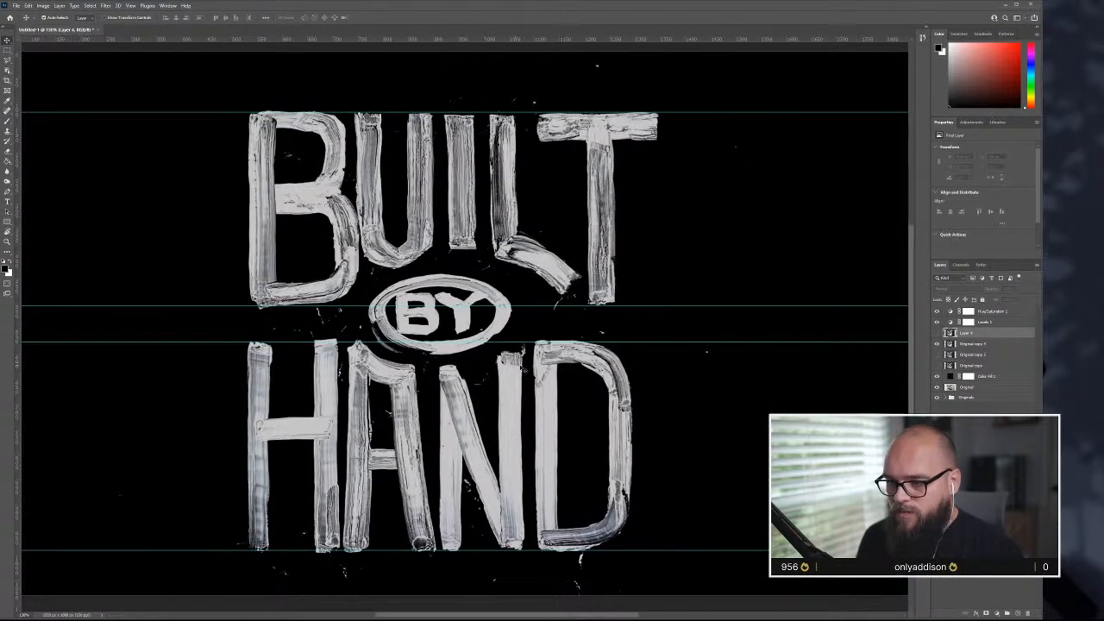
scroll(448, 345, "left", 2)
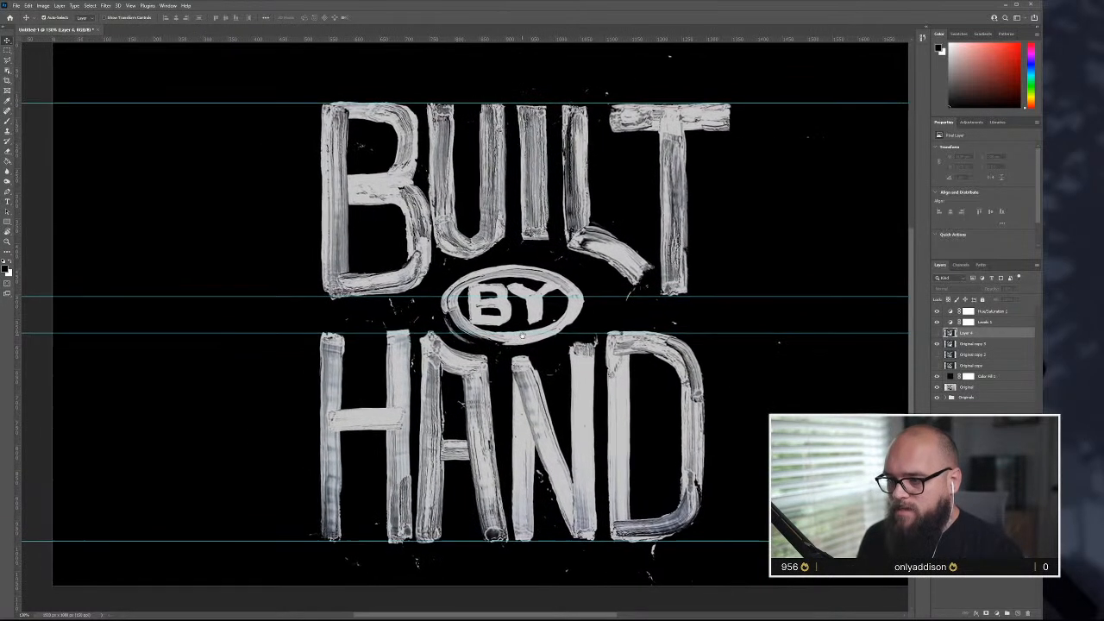
left_click(935, 333)
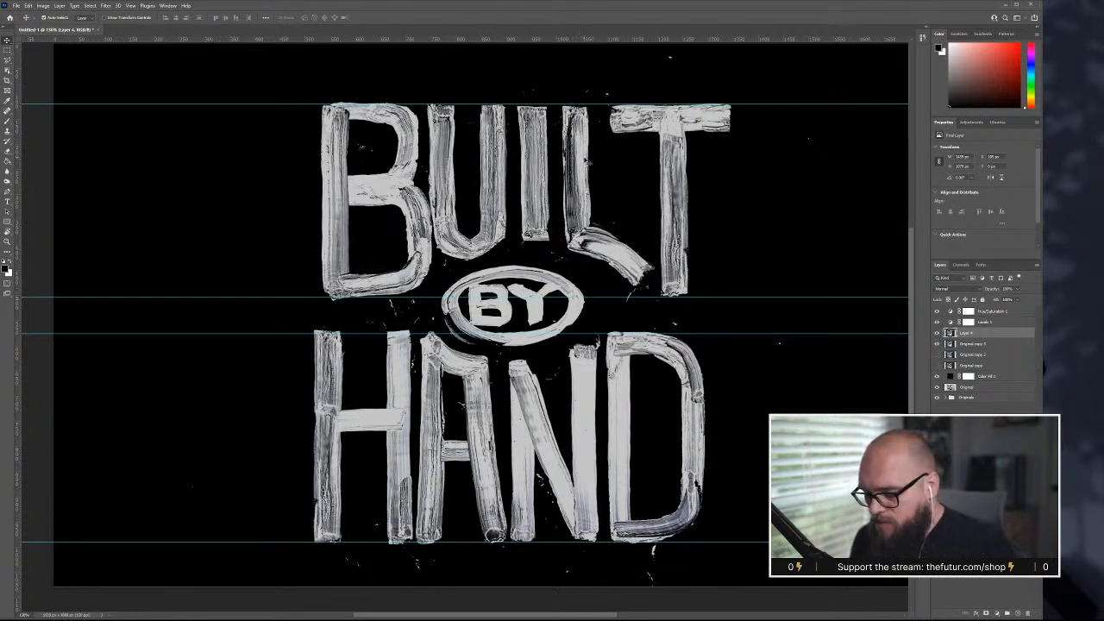
- Select the BY oval with a loose outline, stretch it wider toward the T and slightly taller, and clear the selection
key("m")
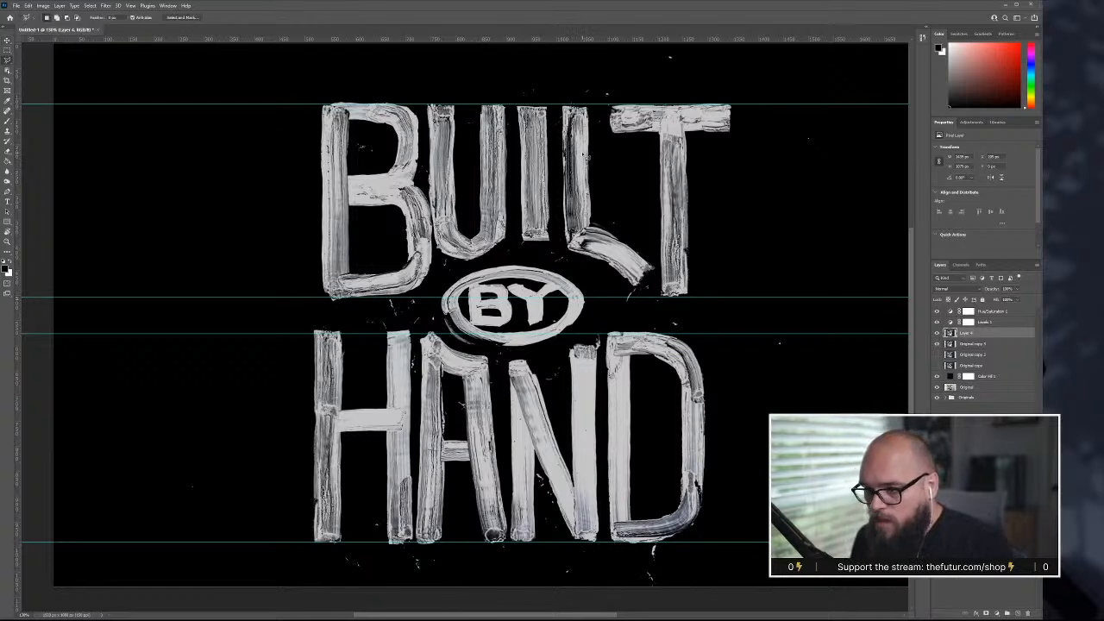
mouse_move(481, 269)
left_mouse_down()
mouse_move(526, 263)
mouse_move(578, 280)
mouse_move(593, 294)
mouse_move(595, 325)
mouse_move(552, 350)
mouse_move(473, 352)
mouse_move(433, 317)
mouse_move(449, 276)
left_mouse_up()
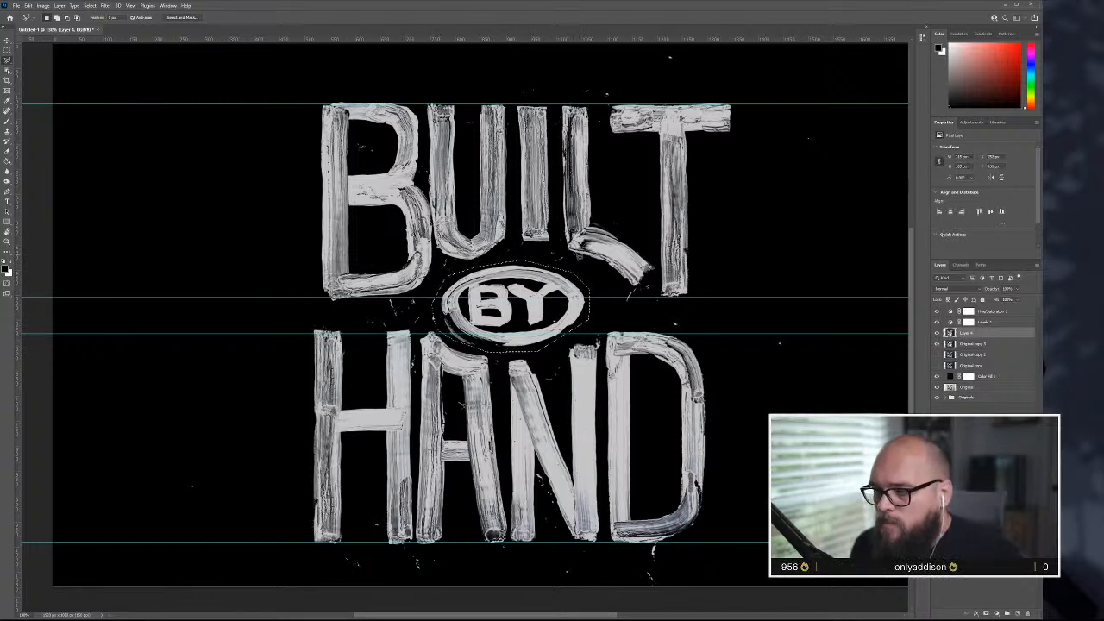
key("ctrl+t")
left_click_drag(589, 259, 616, 251)
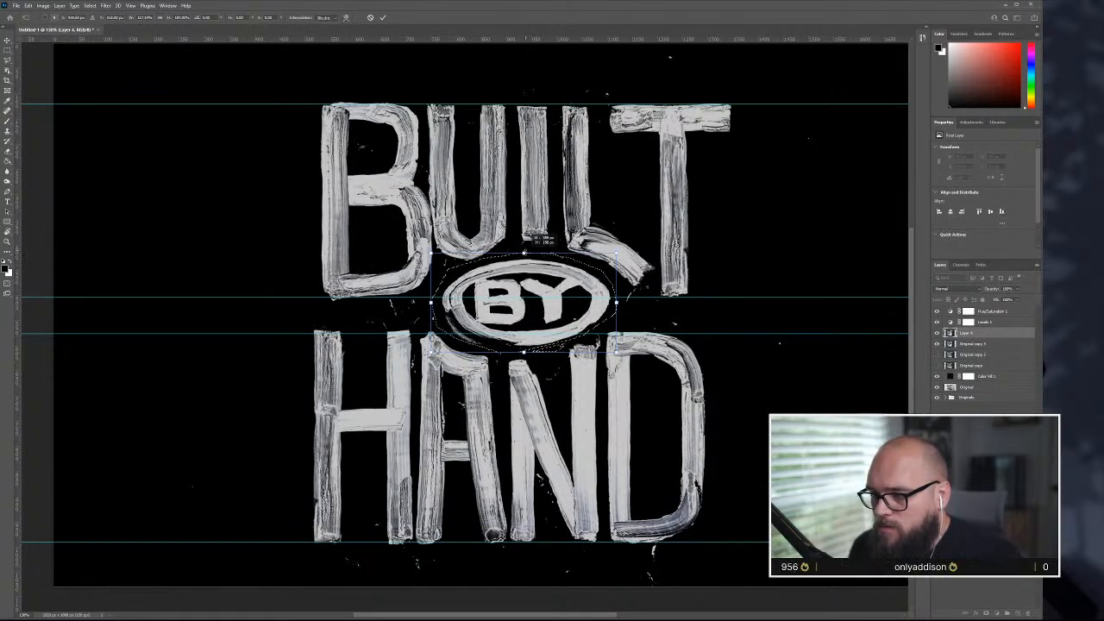
left_click_drag(524, 252, 525, 252)
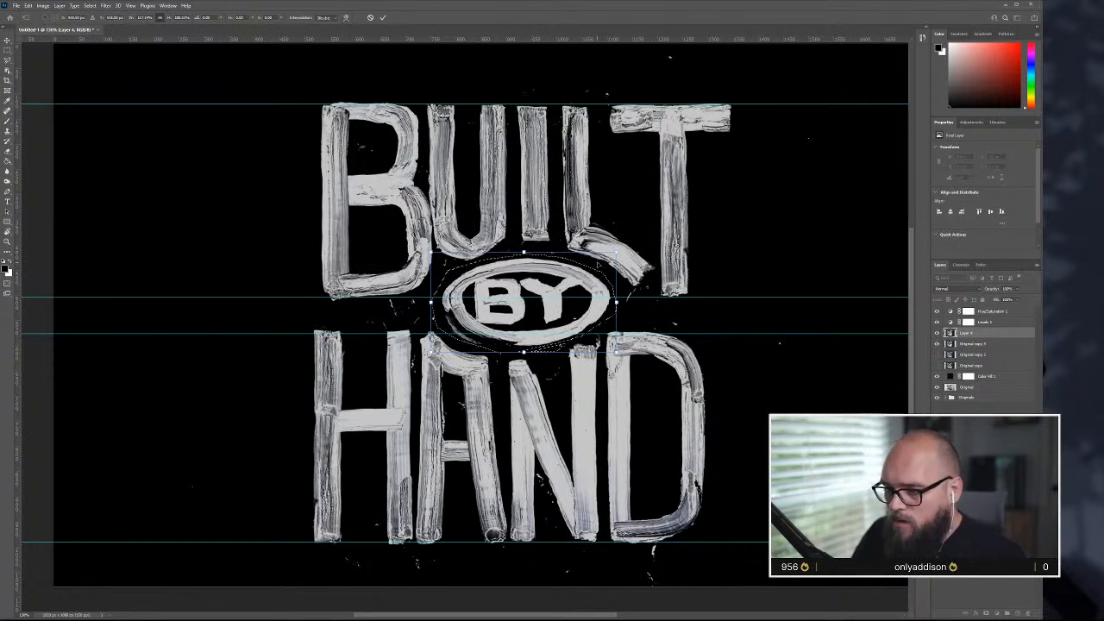
key("Return")
key("ctrl+d")
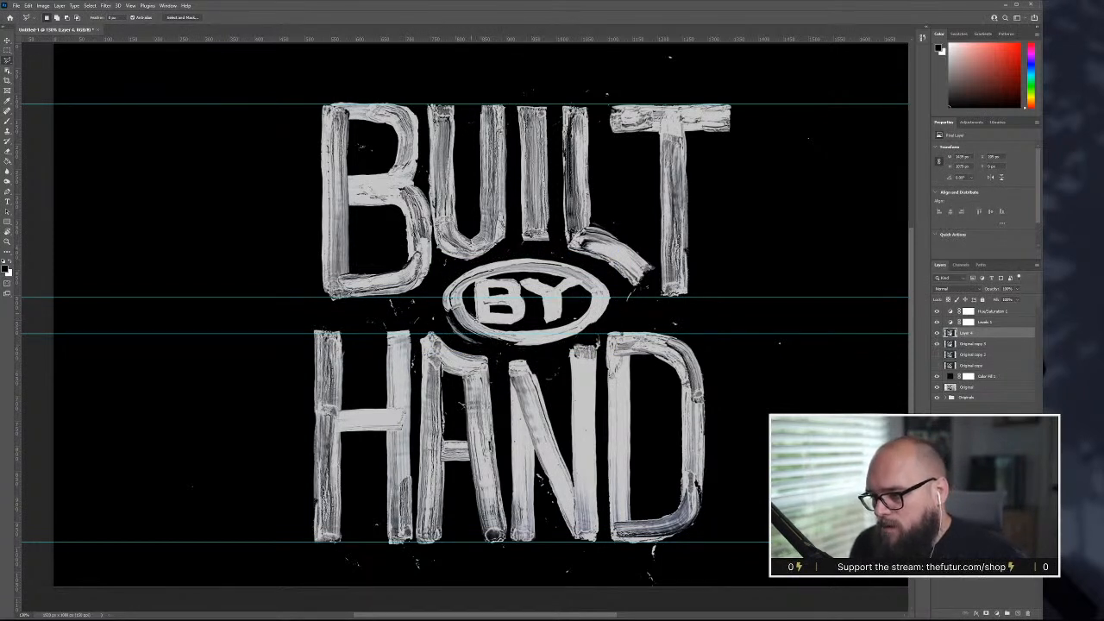
- Outline the upper-right arc of the BY oval with the Polygonal Lasso and copy it to a new layer
scroll(578, 341, "up", 3)
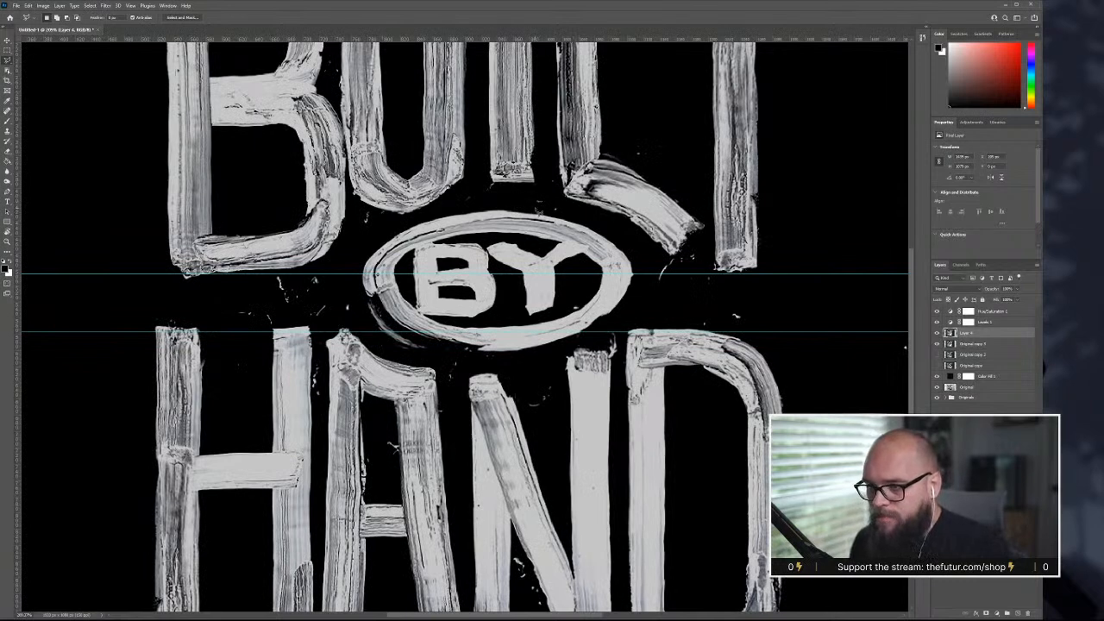
left_click(526, 201)
left_click(508, 245)
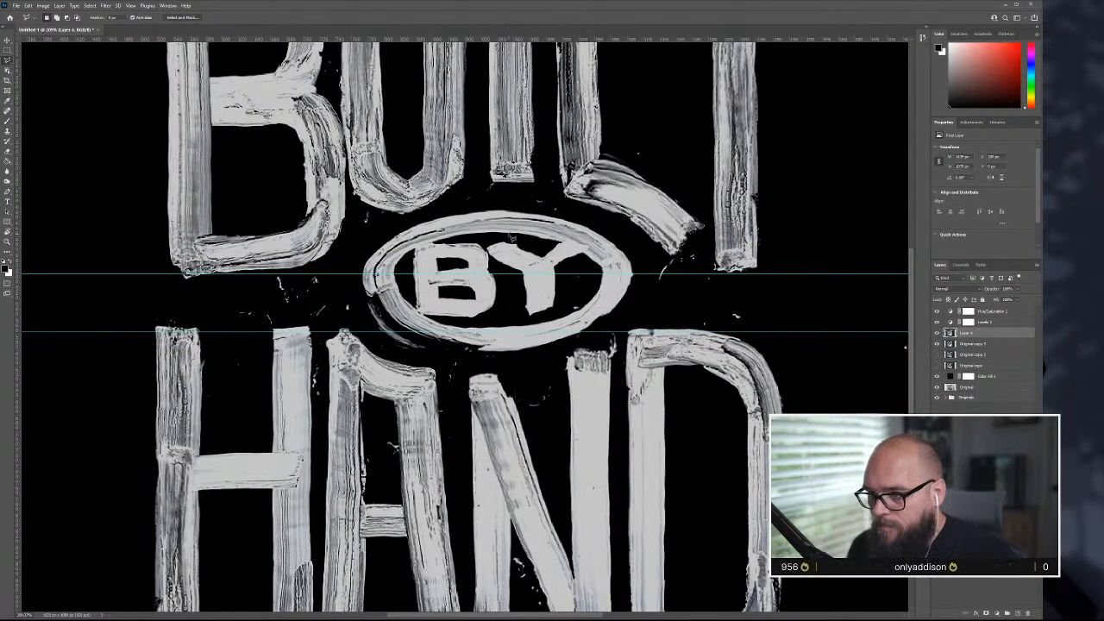
left_click(475, 202)
left_click(645, 312)
left_click(649, 264)
left_click(618, 226)
left_click(521, 198)
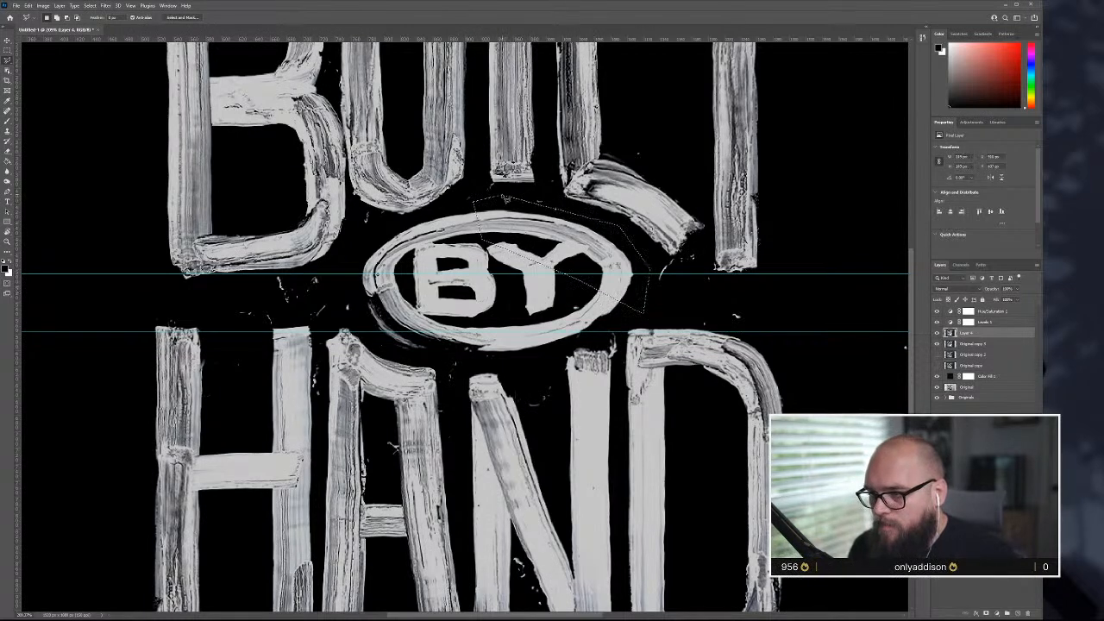
key("ctrl+j")
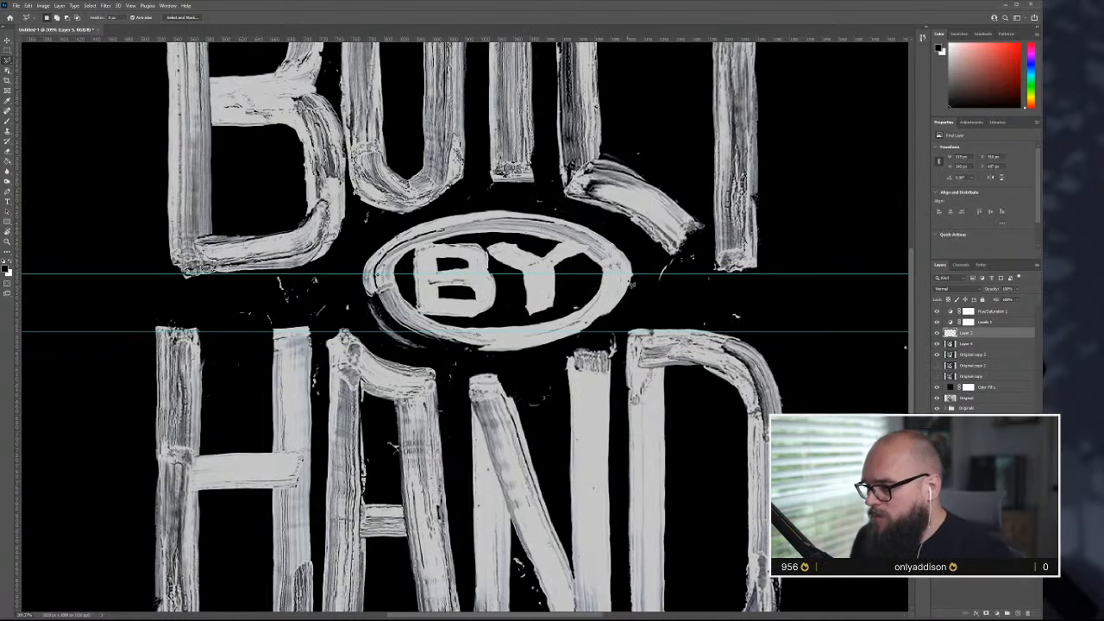
- Flip the copied arc horizontally and vertically and place it over the oval's lower-left edge
key("ctrl+t")
left_click_drag(556, 230, 472, 296)
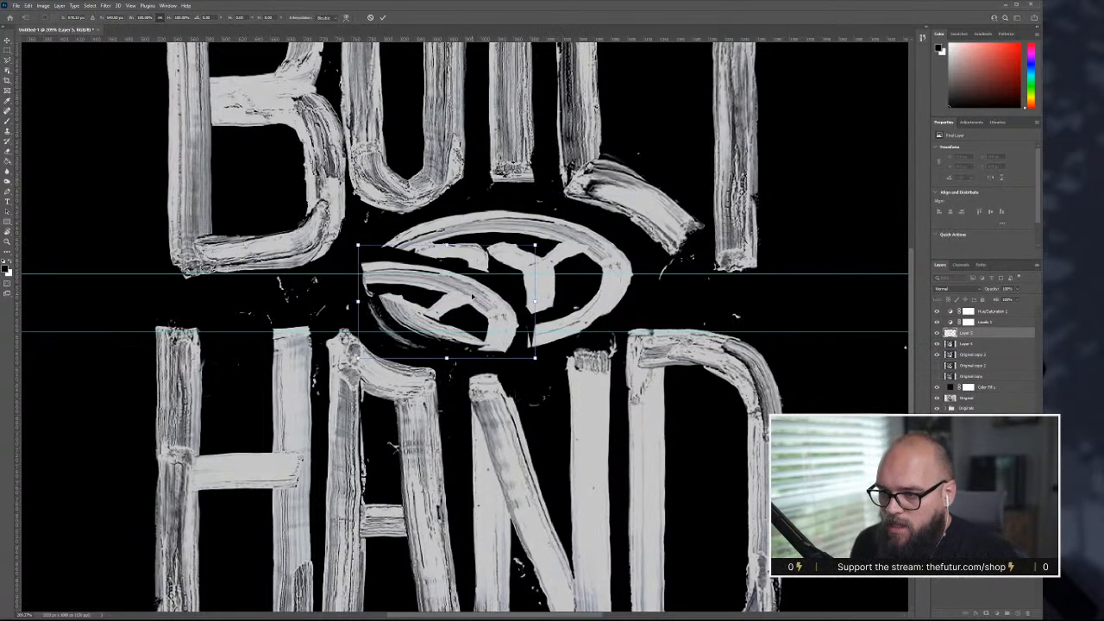
right_click(472, 296)
left_click(523, 443)
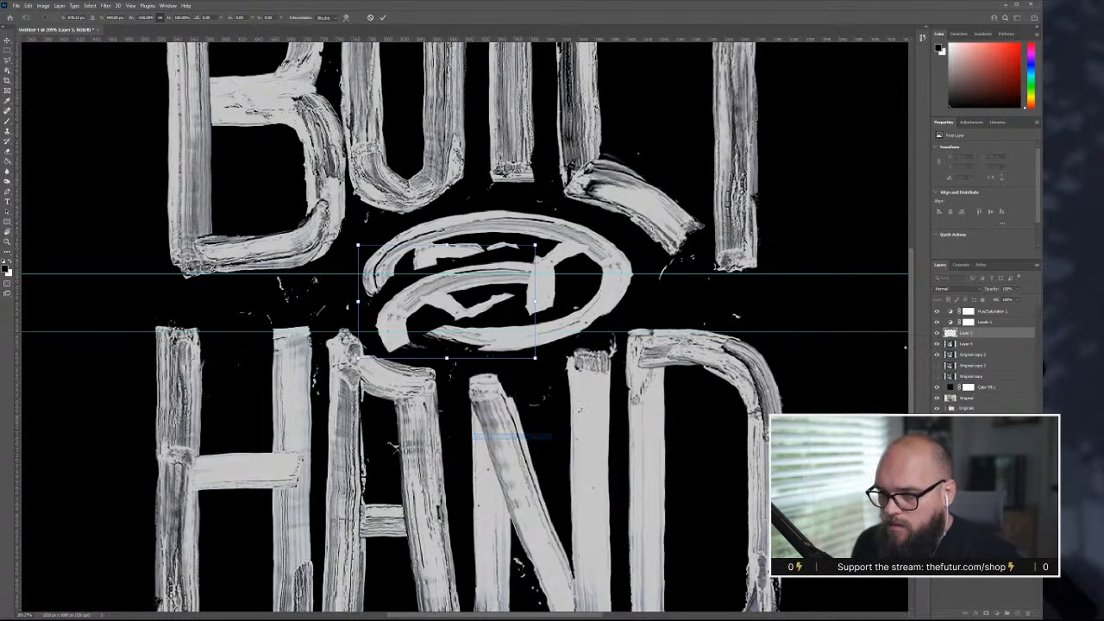
right_click(459, 276)
left_click(501, 424)
left_click_drag(437, 317, 397, 330)
key("Return")
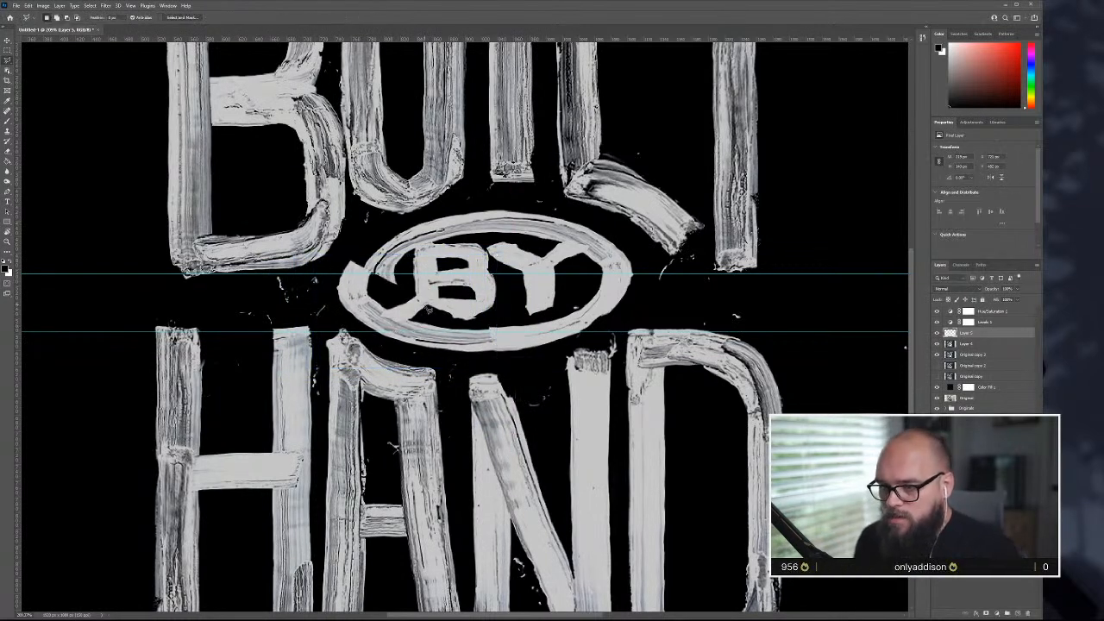
- Set the arc copy's opacity to 50% and shift it up and inward over the oval's lower-left stroke
key("5")
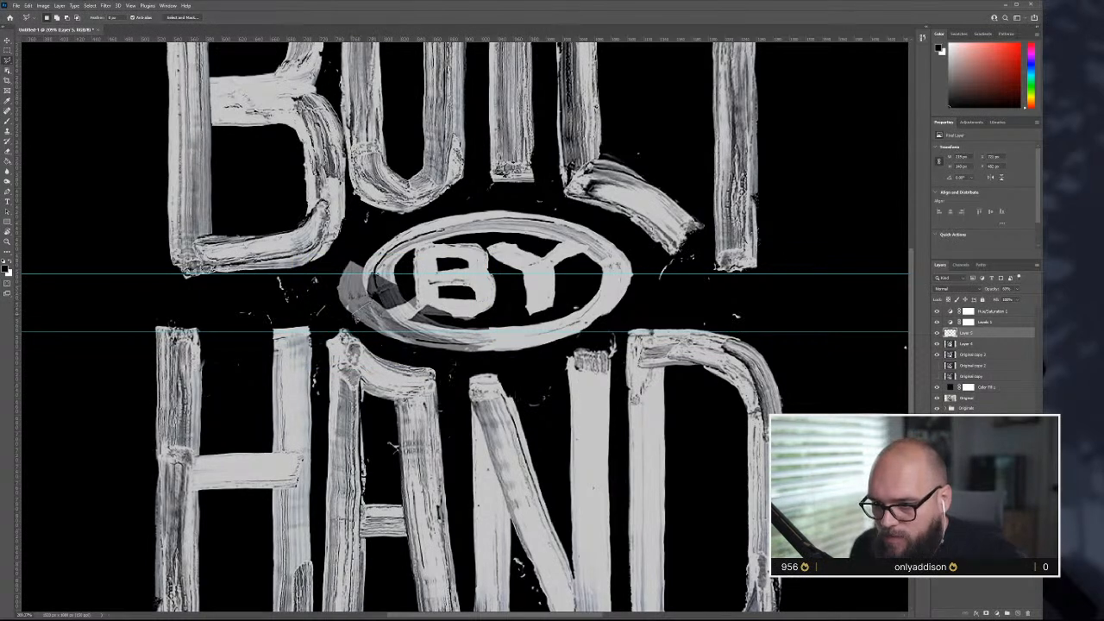
key("v")
mouse_move(358, 314)
left_mouse_down()
mouse_move(379, 307)
mouse_move(338, 315)
mouse_move(385, 301)
mouse_move(372, 296)
left_mouse_up()
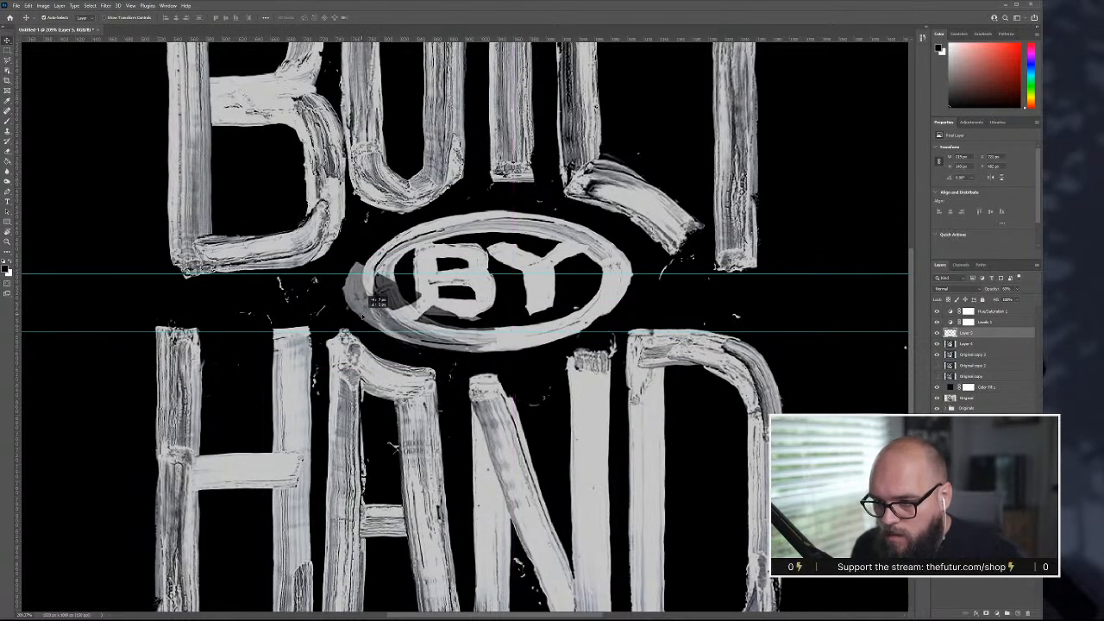
- Transform the arc copy by slightly narrowing, rescaling, rotating and nudging it so it follows the oval's lower-left curve
key("ctrl+t")
left_click_drag(342, 308, 347, 307)
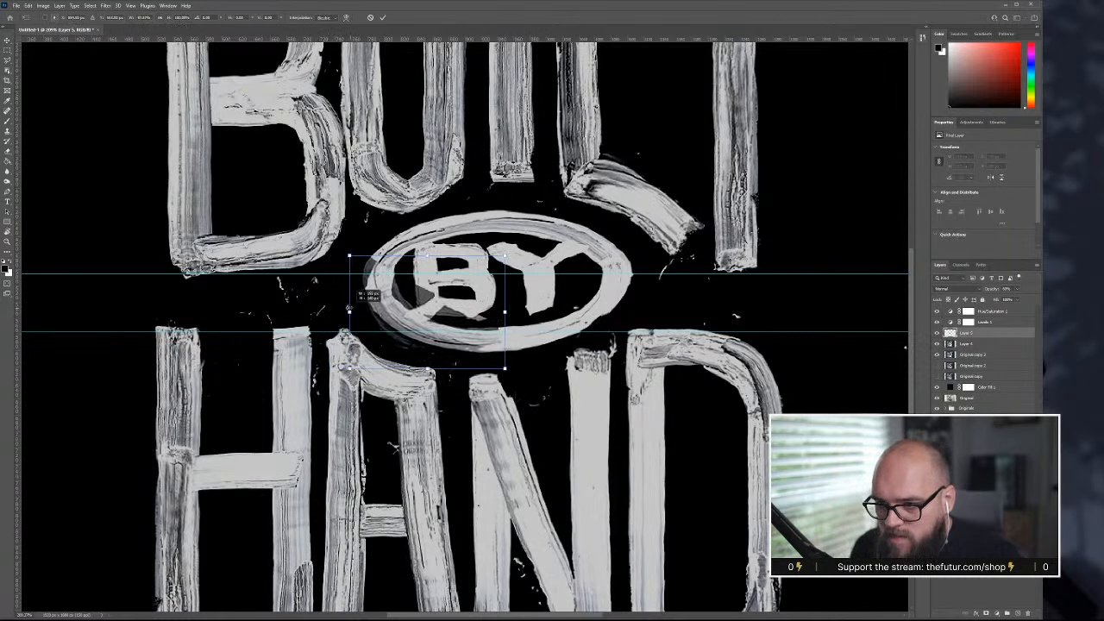
left_click_drag(347, 307, 346, 307)
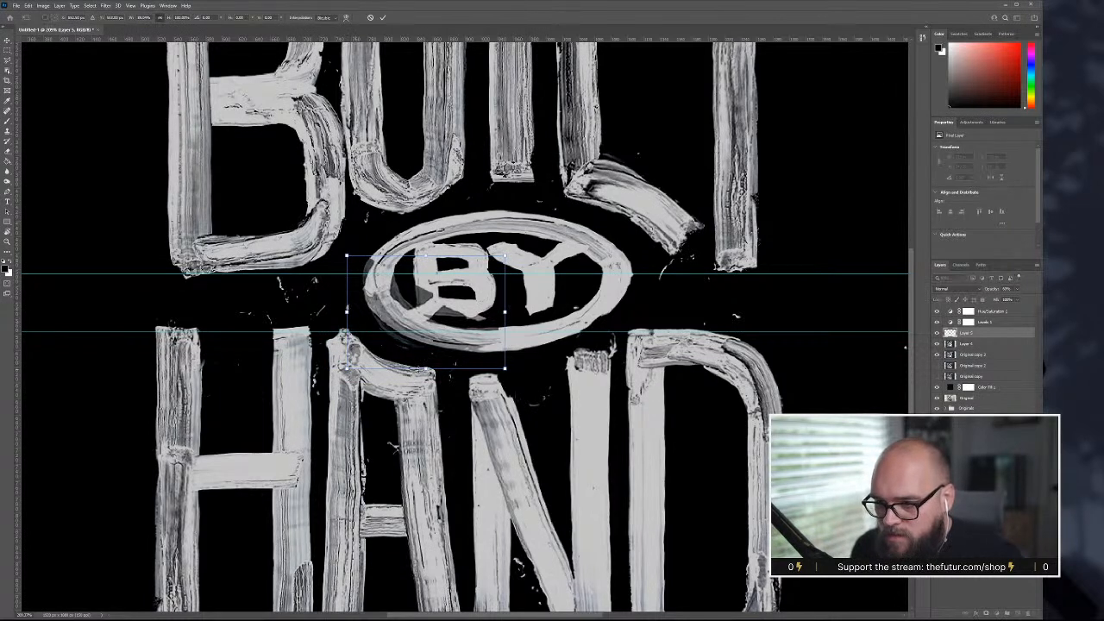
left_click_drag(505, 368, 510, 376)
left_click_drag(393, 320, 392, 318)
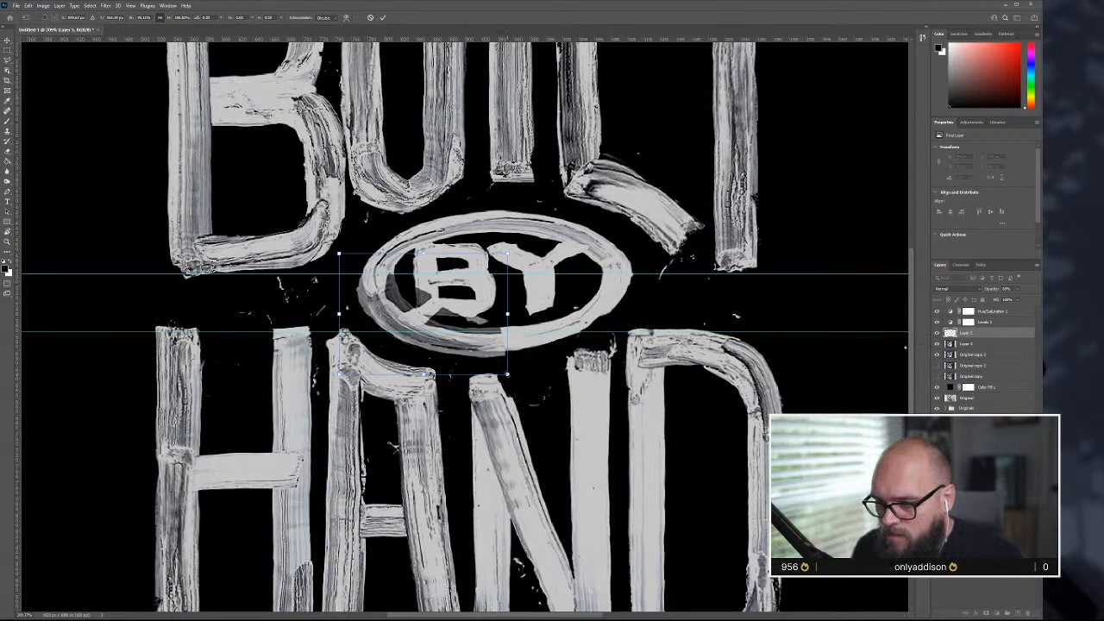
left_click_drag(530, 308, 532, 304)
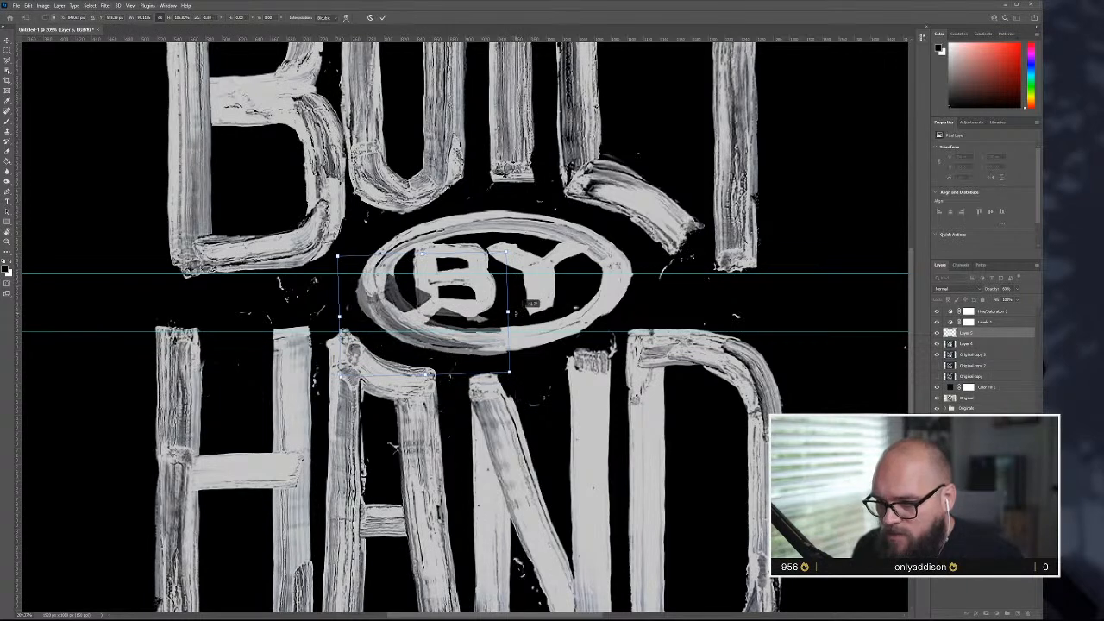
left_click_drag(449, 319, 450, 321)
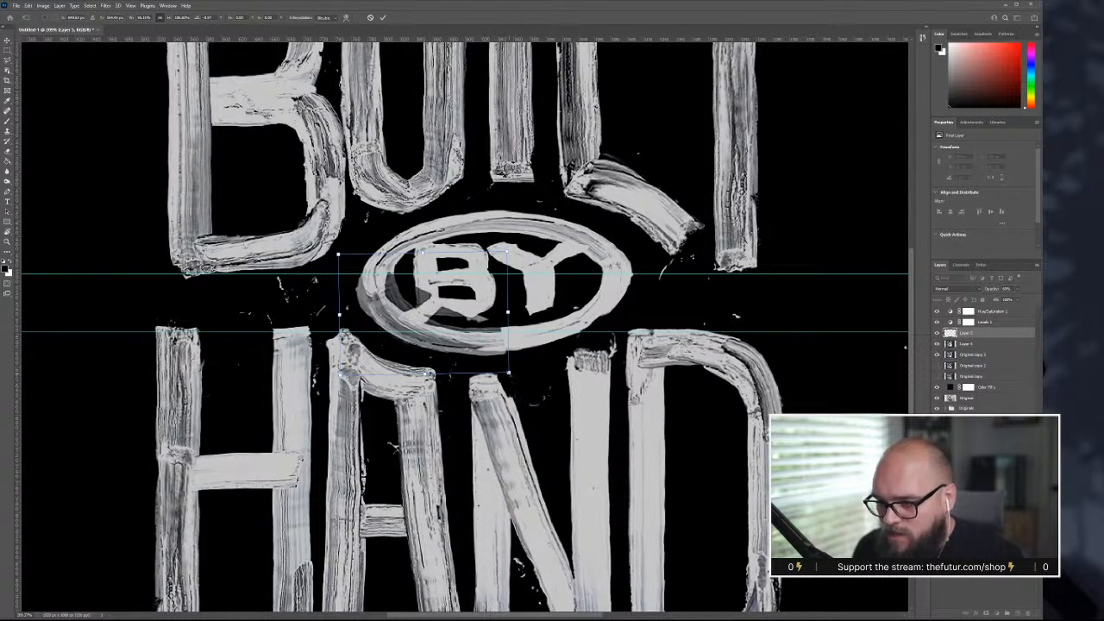
left_click_drag(426, 373, 426, 370)
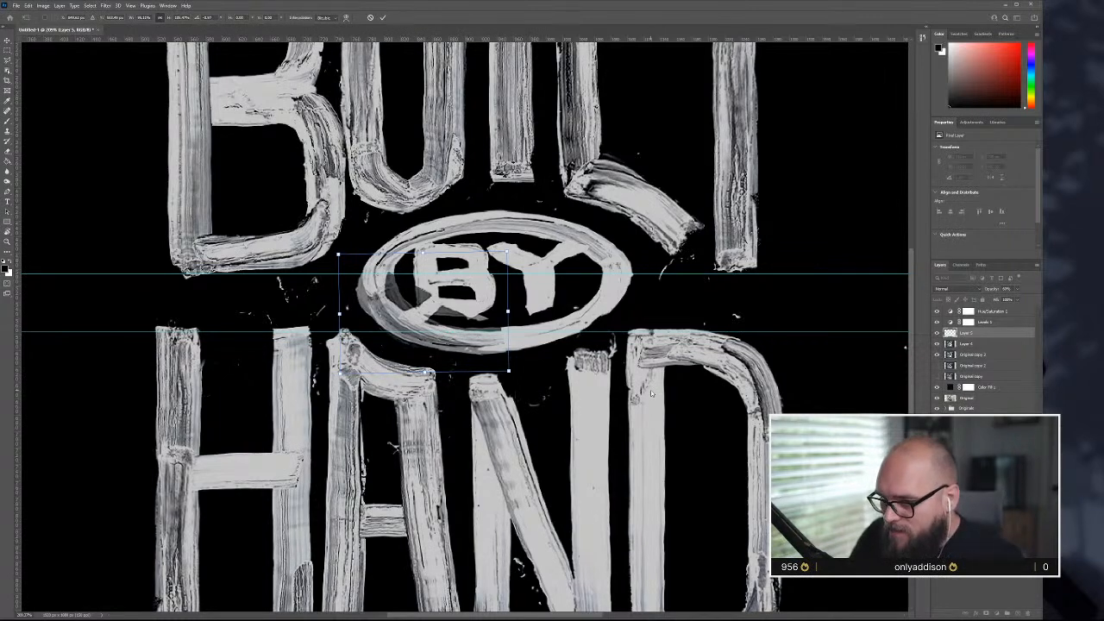
key("Return")
key("b")
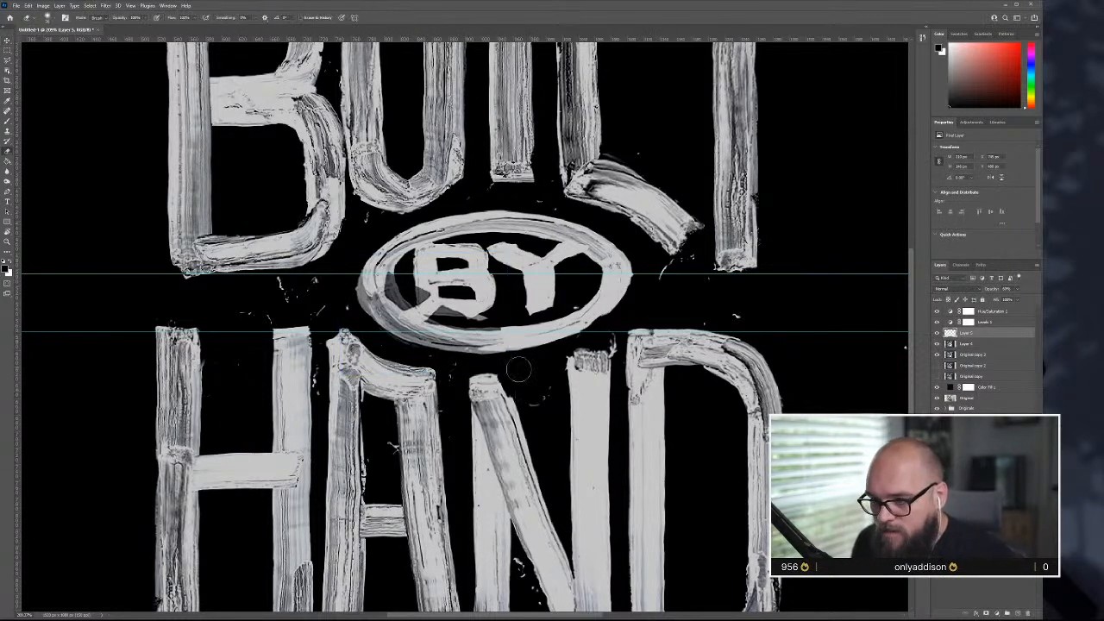
- Restore the ellipse patch on Layer 5 to 100% opacity and erase its excess covering the letter B
scroll(528, 362, "up", 2)
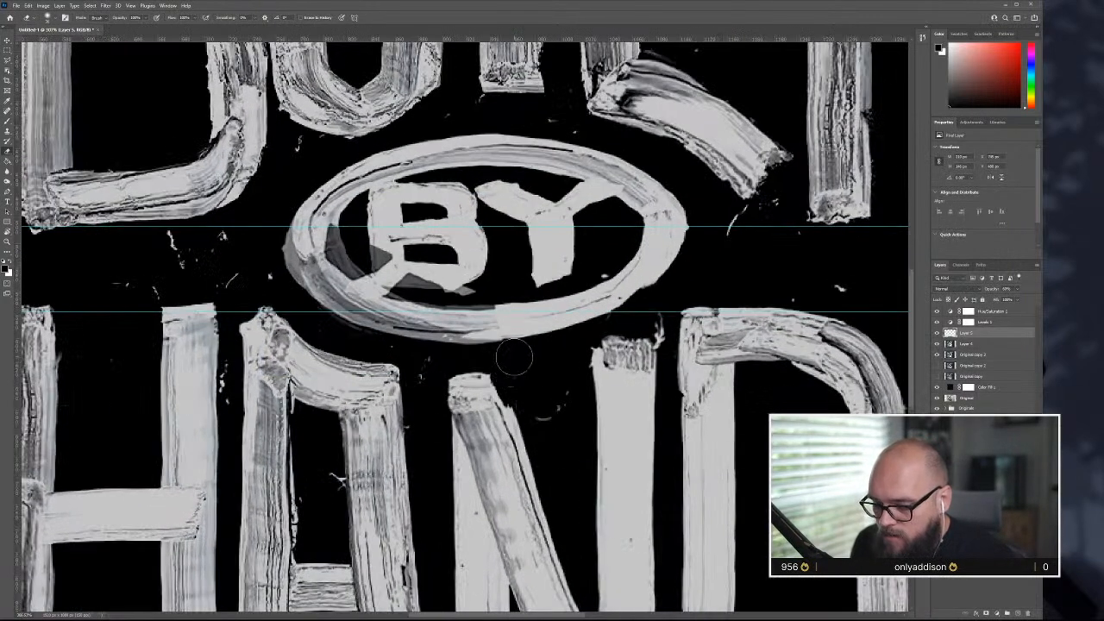
left_click_drag(986, 291, 1059, 292)
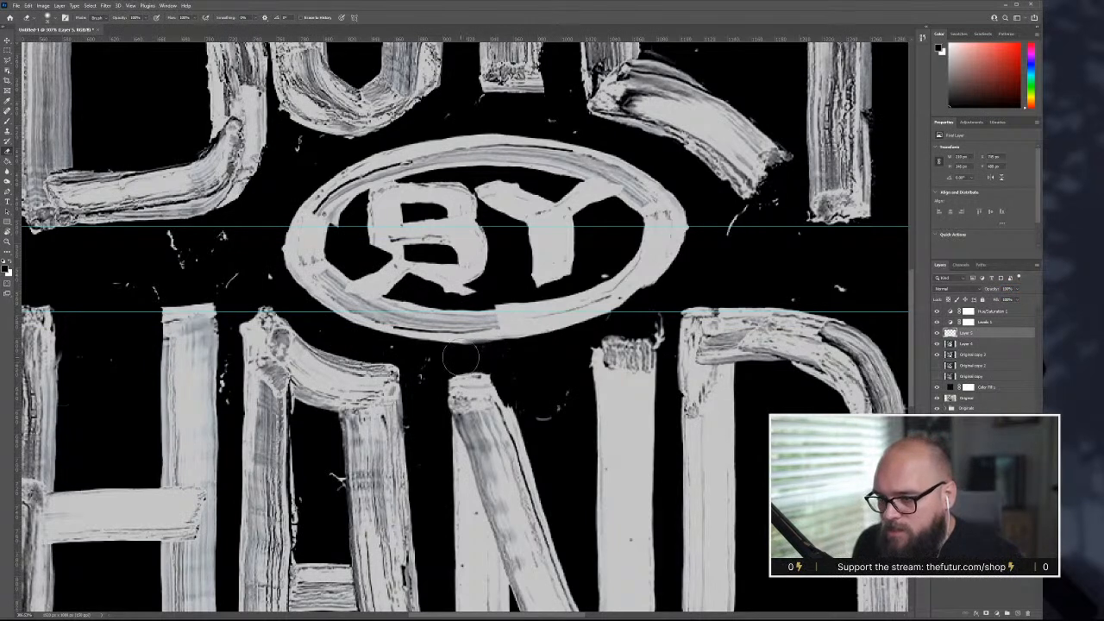
mouse_move(496, 298)
left_mouse_down()
mouse_move(439, 302)
mouse_move(369, 278)
mouse_move(329, 235)
mouse_move(365, 232)
mouse_move(416, 277)
mouse_move(463, 286)
mouse_move(397, 268)
left_mouse_up()
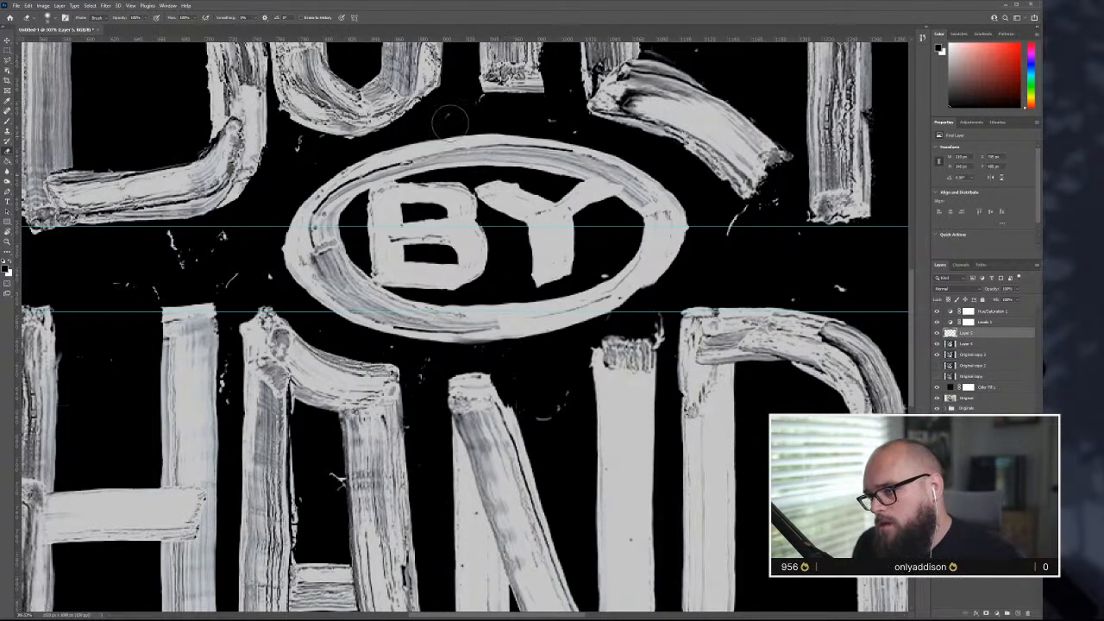
- Shift the ellipse patch slightly right and up so its strokes line up with the ring around BY
key("ctrl+t")
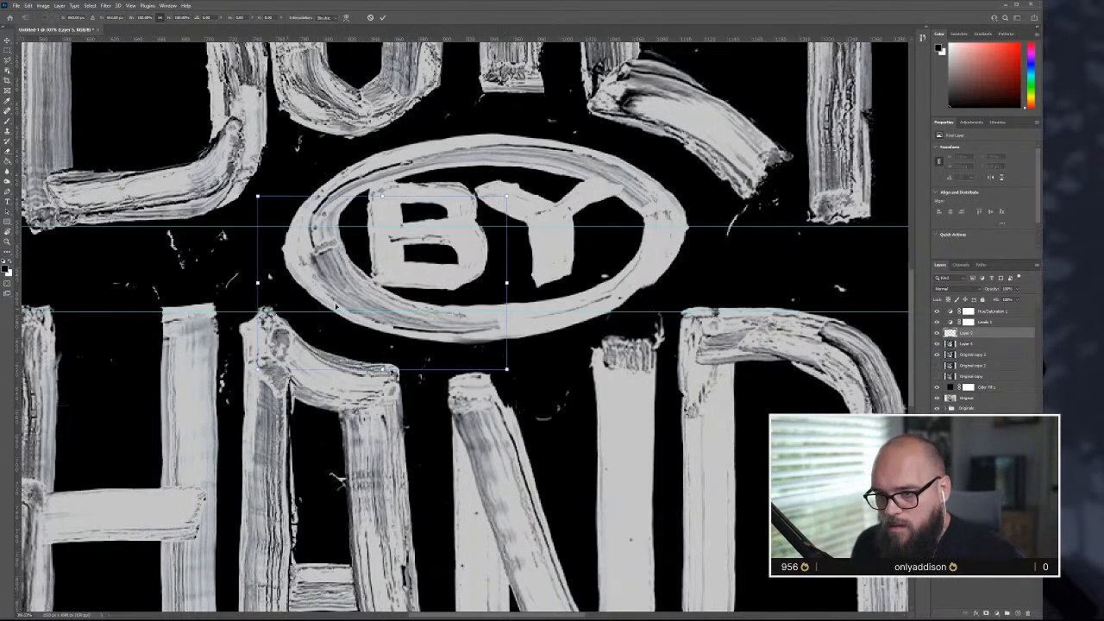
left_click_drag(330, 285, 340, 282)
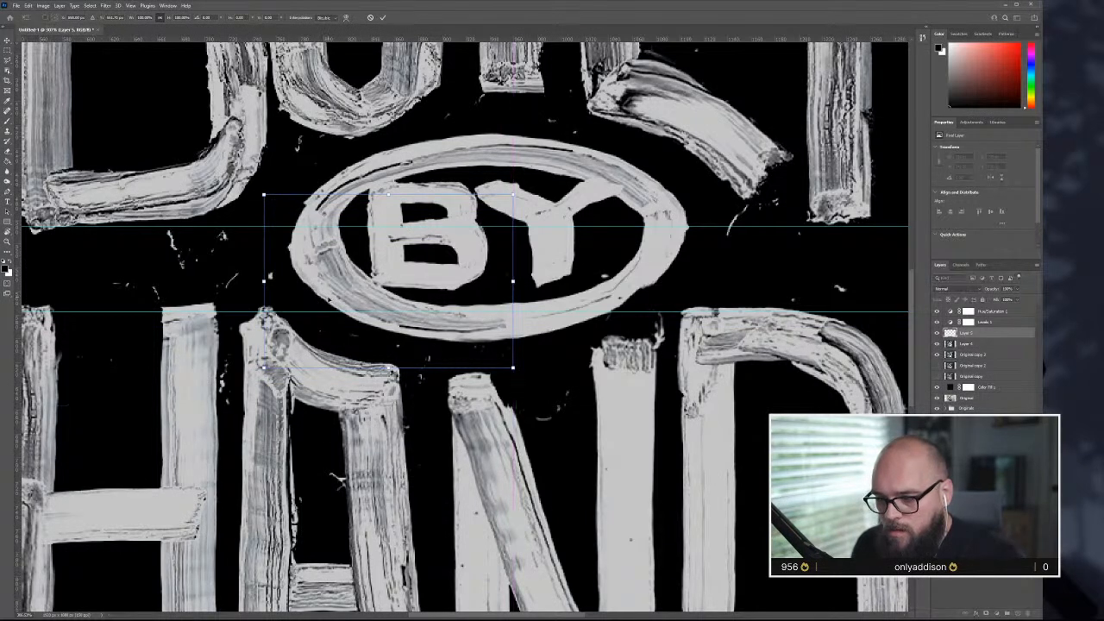
key("Return")
key("e")
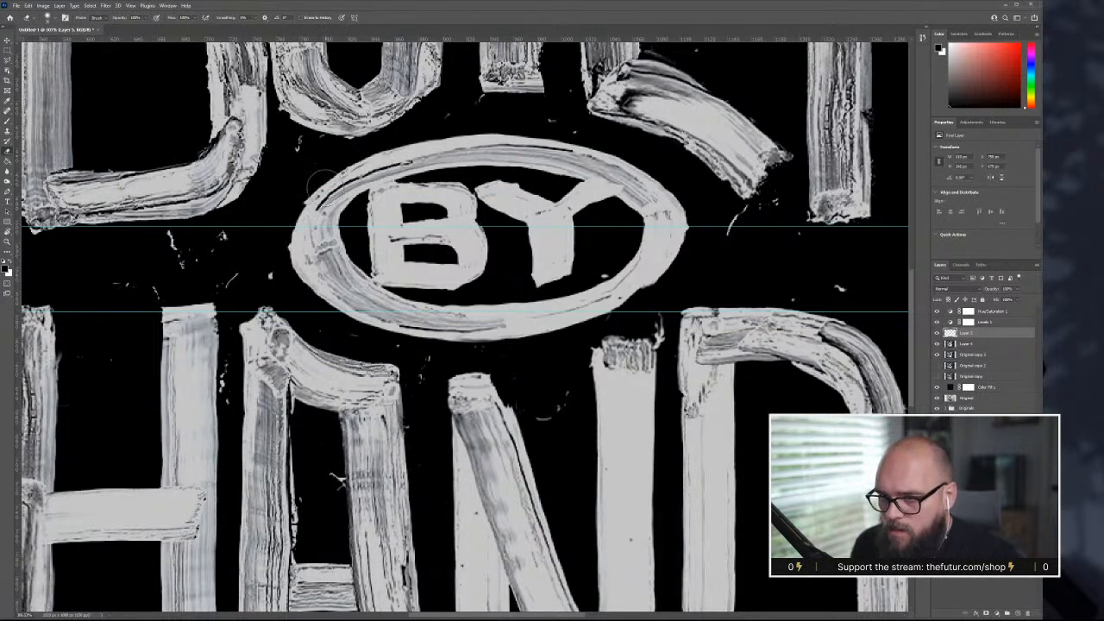
key("v")
left_click(373, 161)
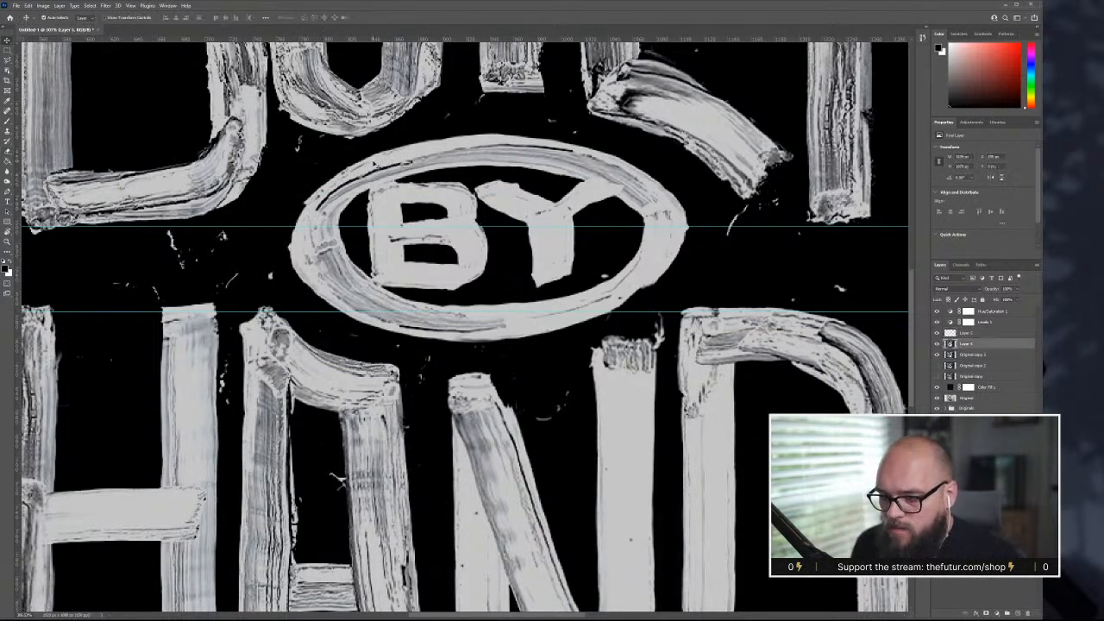
key("s")
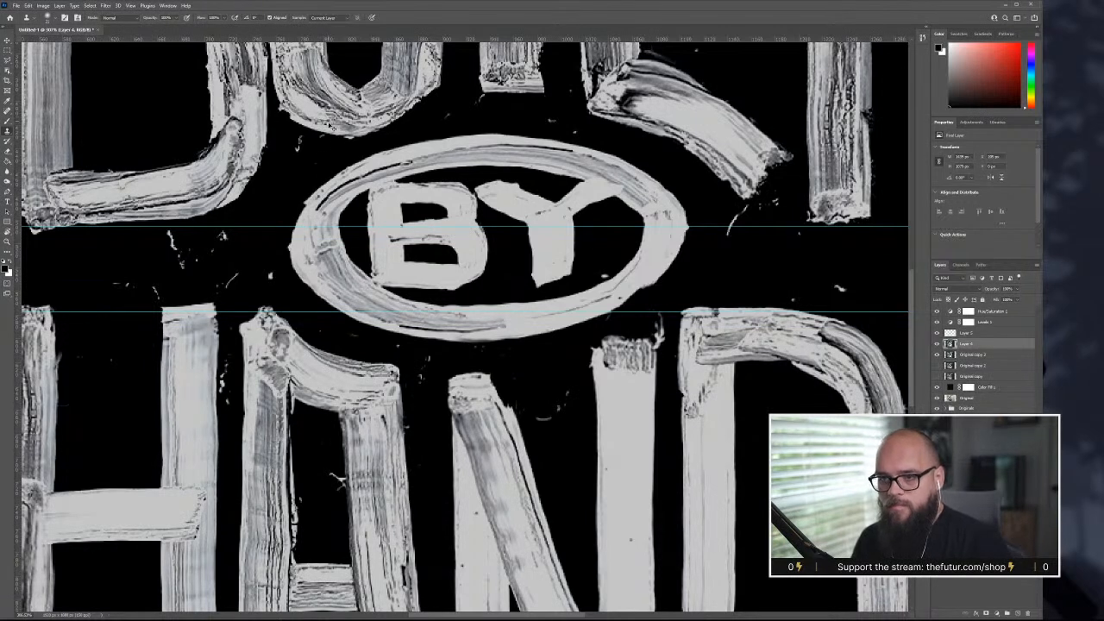
key("v")
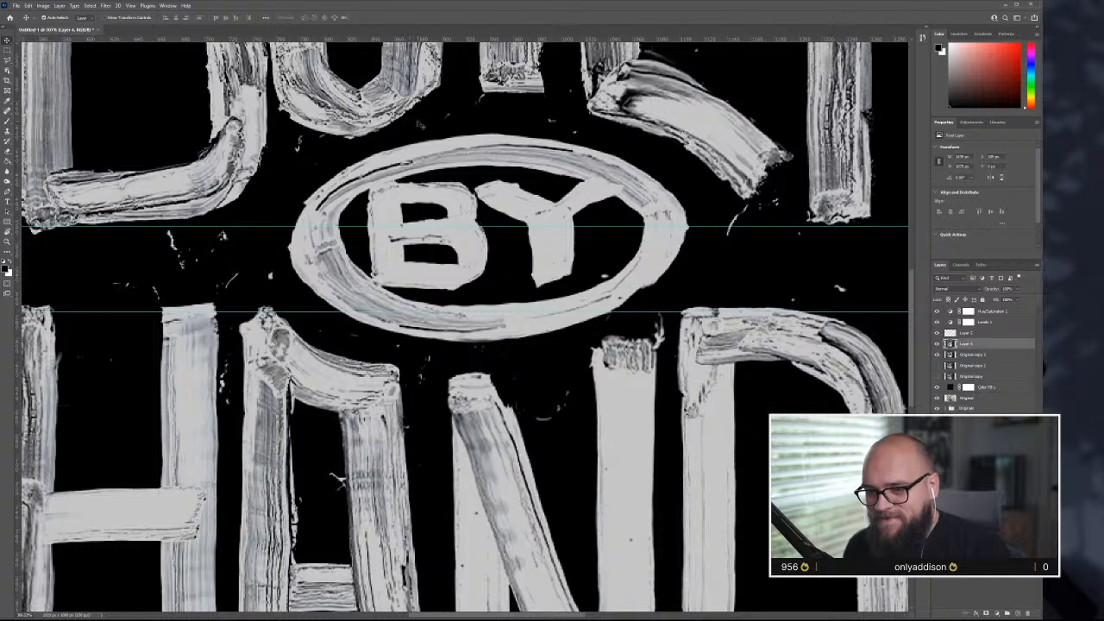
- Stretch the ellipse patch on Layer 5 slightly upward to refine its fit with the ring
left_click(299, 247)
key("ctrl+t")
left_click_drag(387, 195, 390, 189)
key("Return")
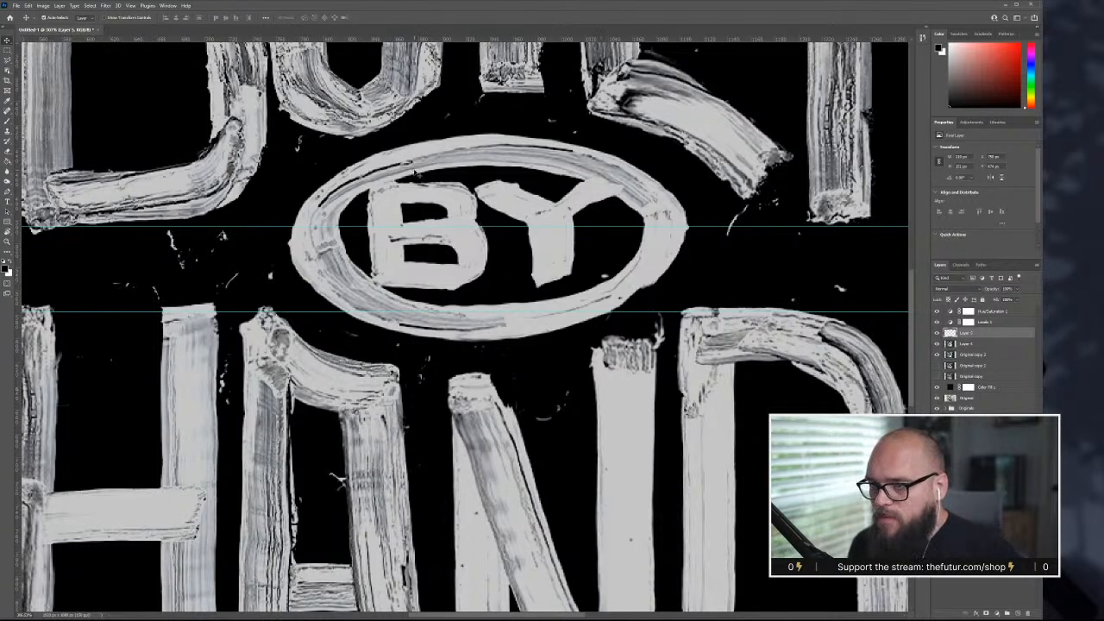
- Examine the full BUILT BY HAND lettering, checking the spacing and alignment of the words against the guides
scroll(417, 168, "up", 1)
scroll(417, 165, "down", 5)
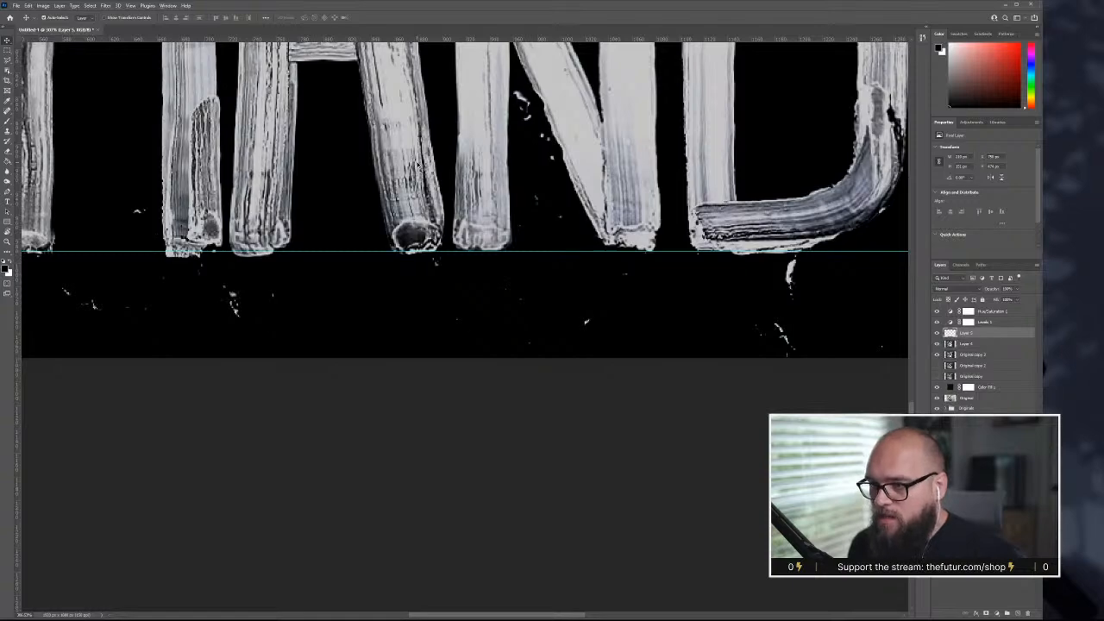
scroll(418, 165, "down", 3)
scroll(561, 383, "up", 8)
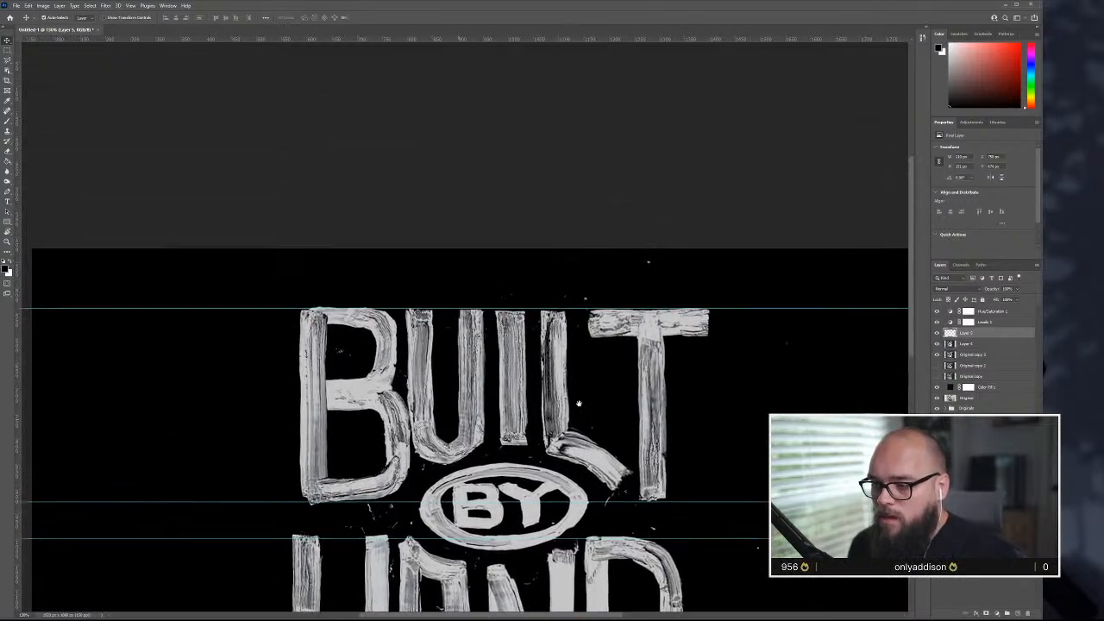
scroll(561, 383, "down", 5)
scroll(466, 285, "up", 1)
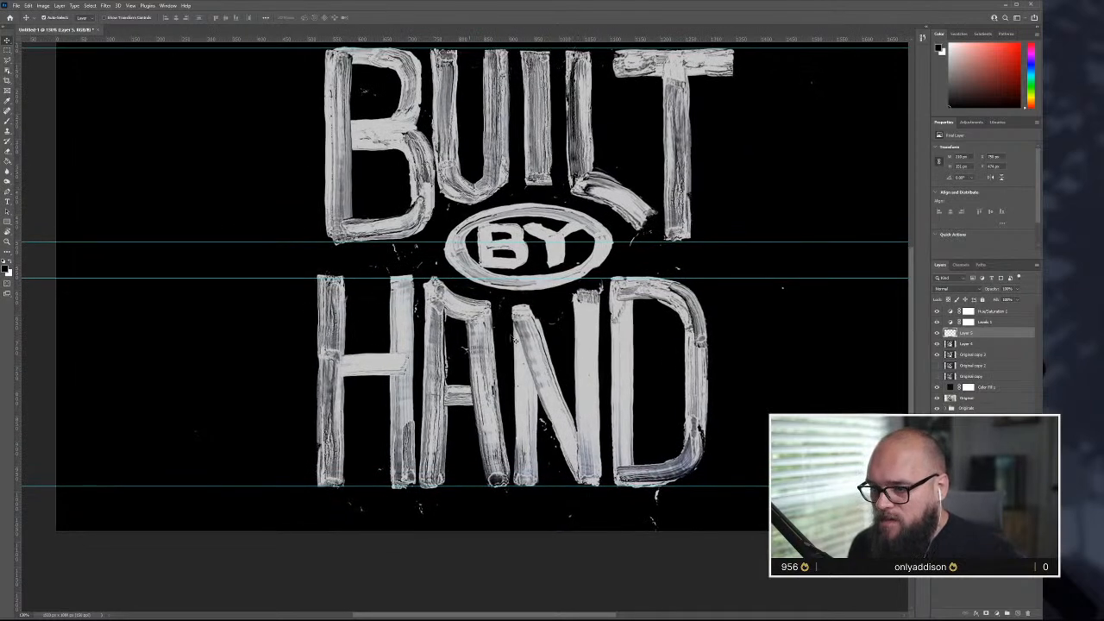
scroll(410, 321, "up", 2)
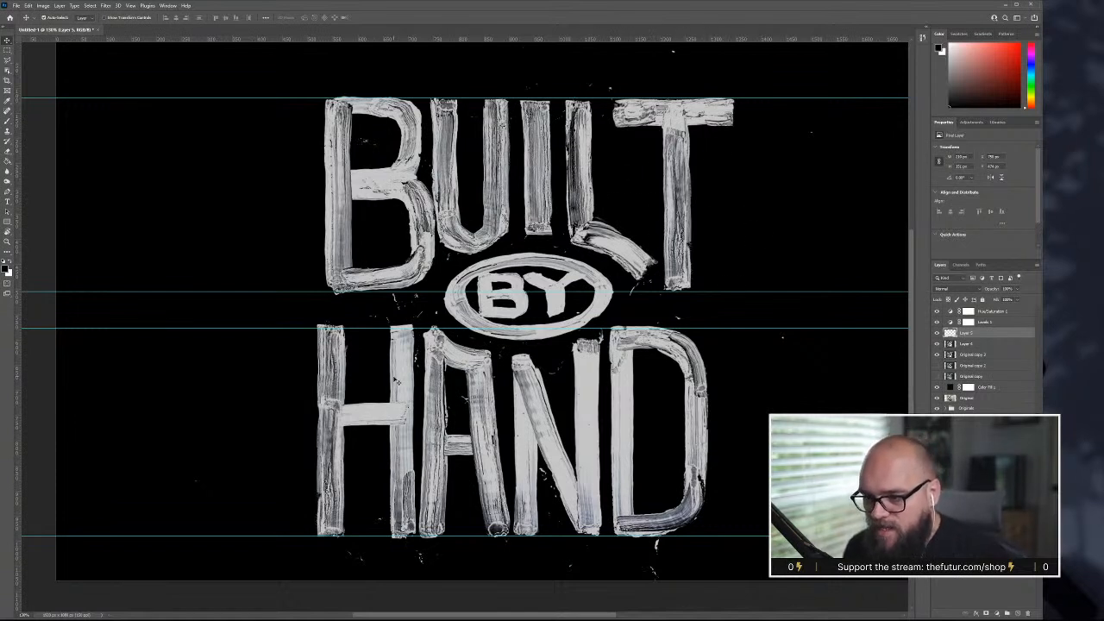
scroll(457, 376, "down", 1)
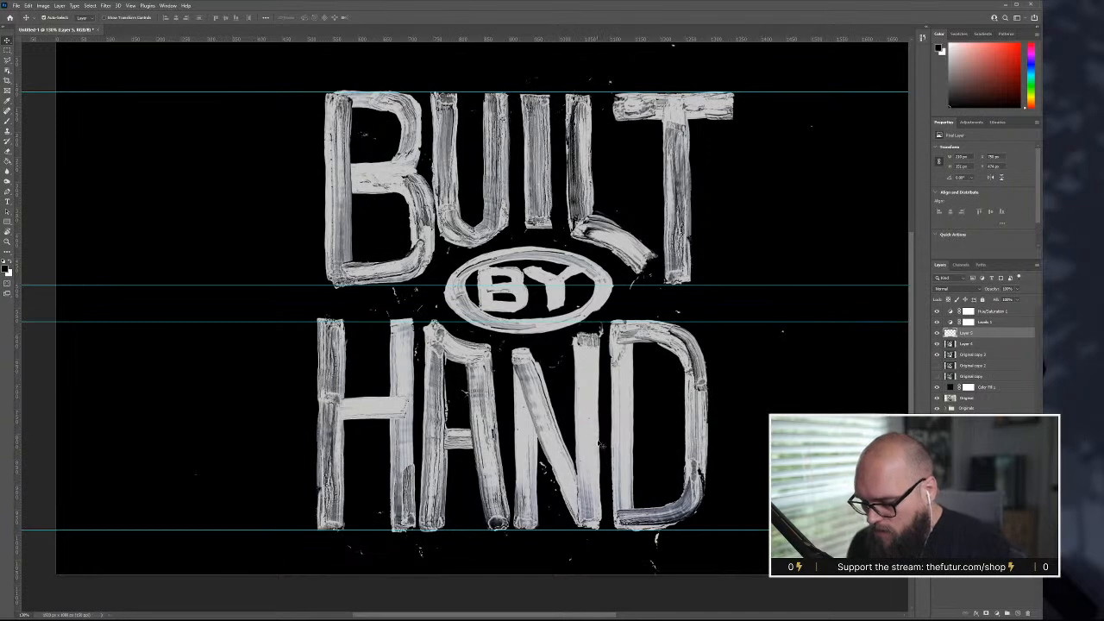
- Outline the word HAND with a polygonal lasso selection, following the underside of the BY ellipse
key("l")
left_click(620, 307)
left_click(711, 321)
left_click(737, 515)
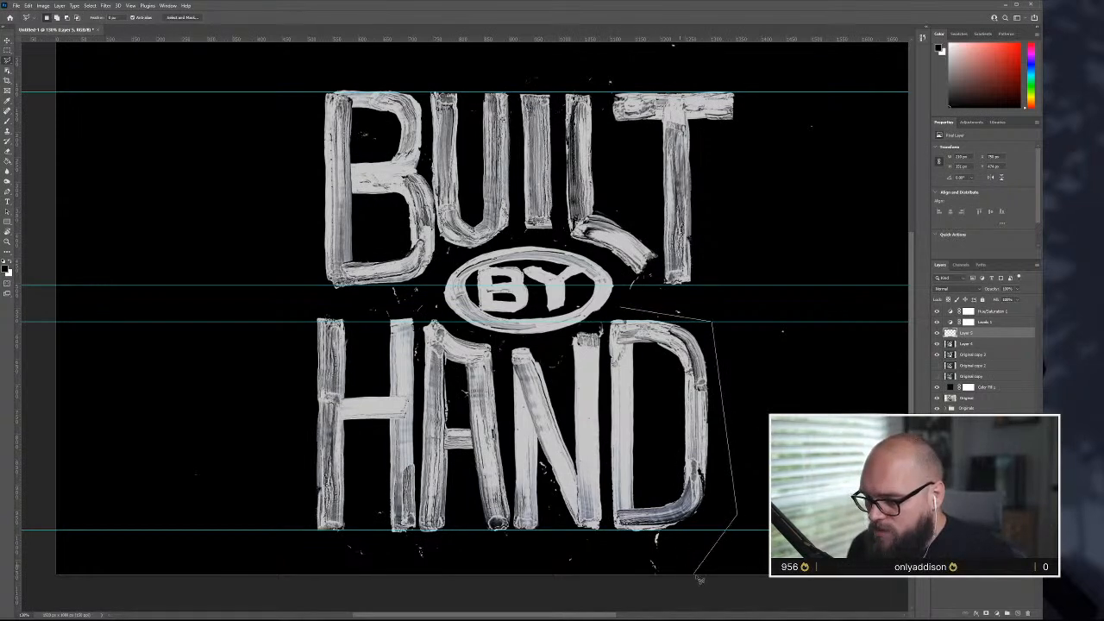
left_click(696, 578)
left_click(292, 589)
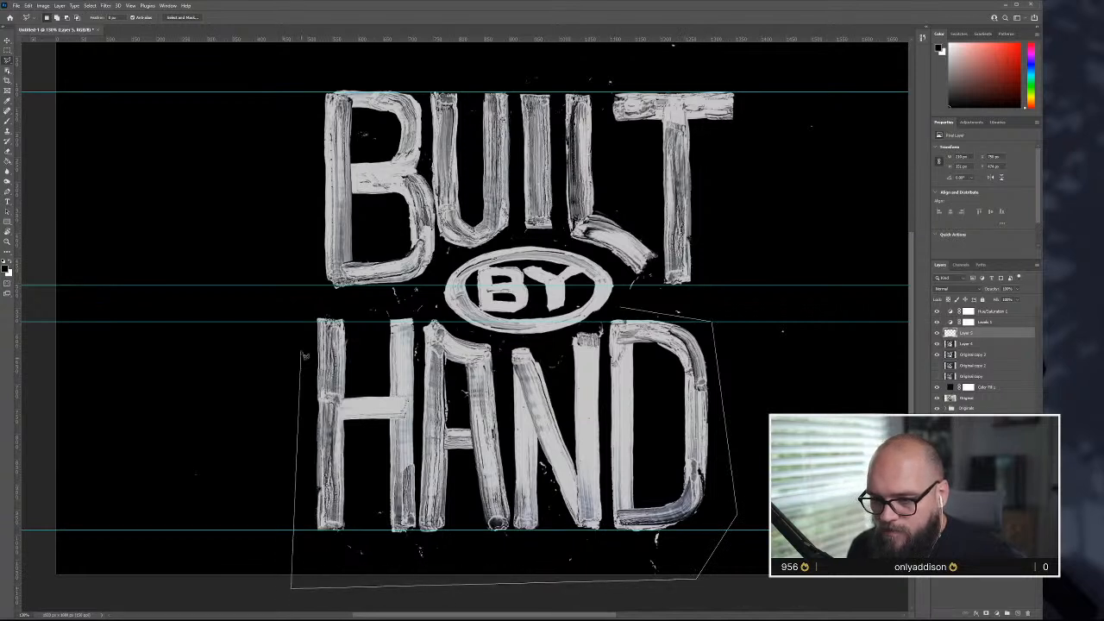
left_click(288, 307)
left_click(438, 305)
left_click(464, 331)
left_click(503, 341)
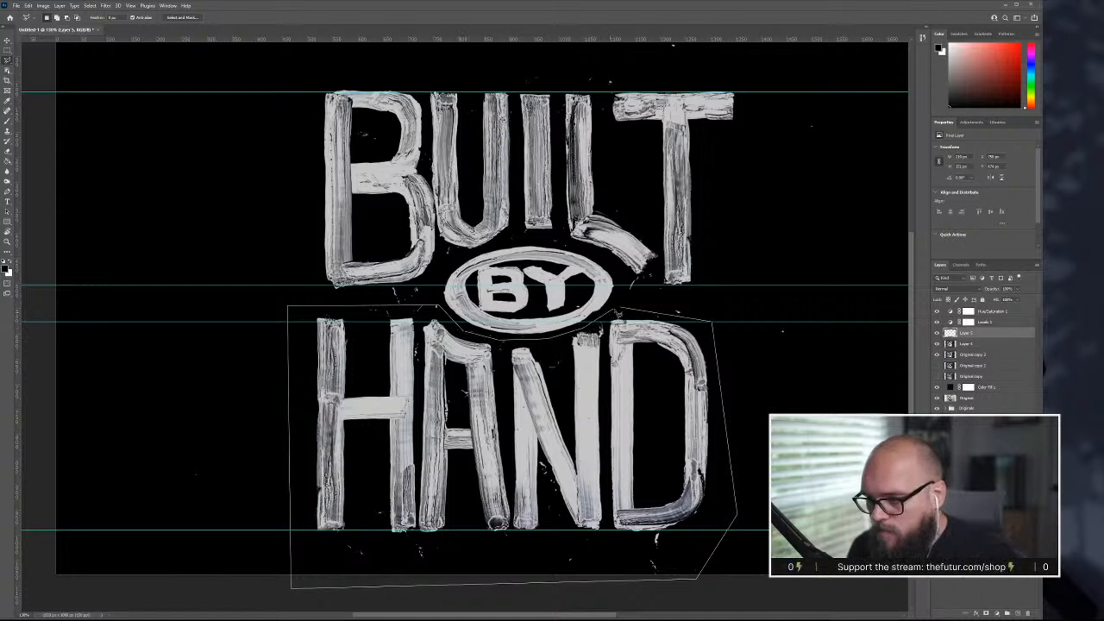
left_click(622, 308)
- Try to move the selected HAND area while Layer 5 is active, and clear the selection
key("ctrl+t")
left_click_drag(537, 456, 549, 438)
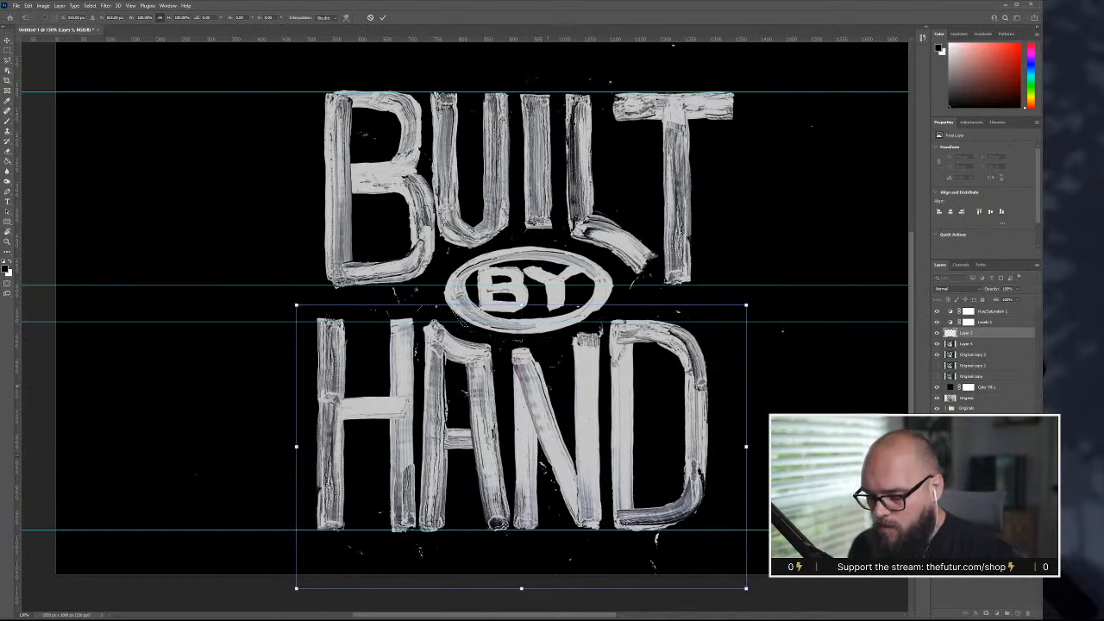
key("shift+Left")
key("shift+Left")
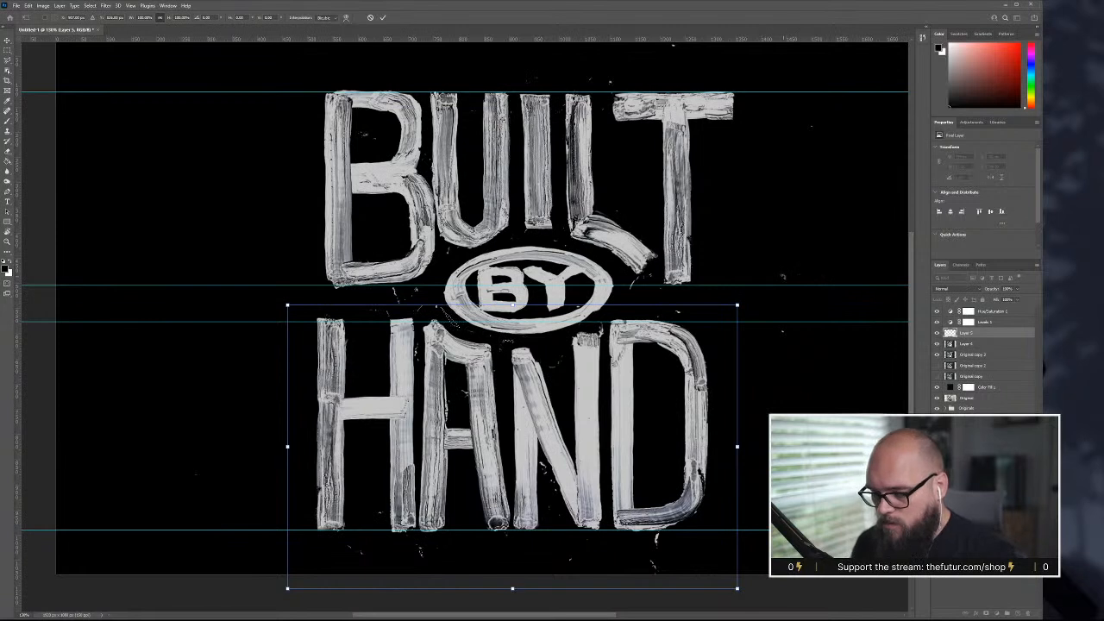
key("Return")
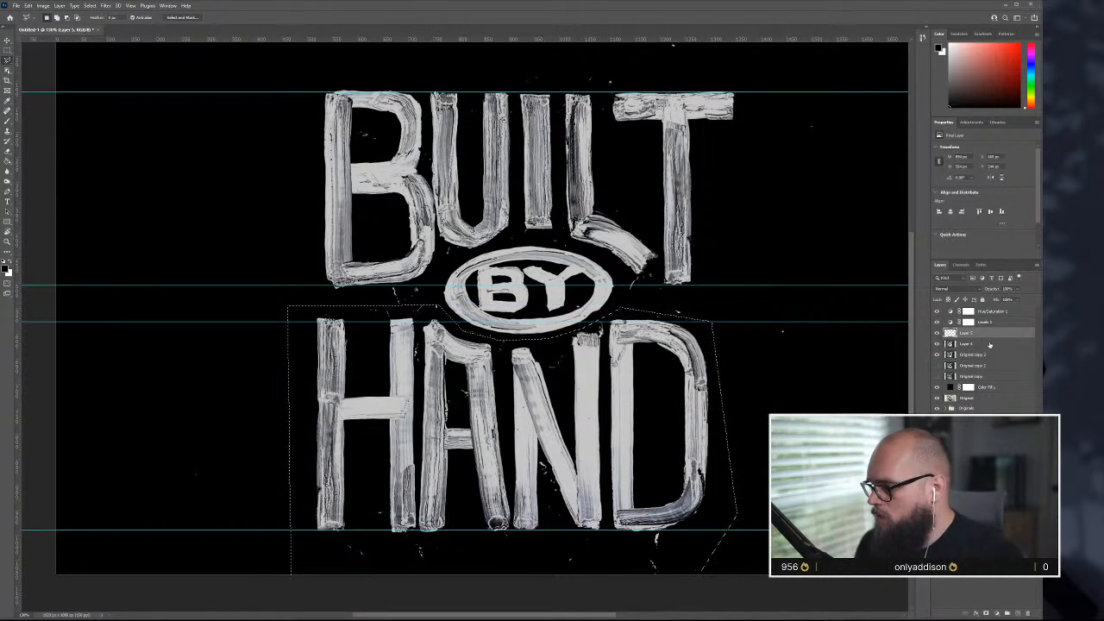
key("ctrl+d")
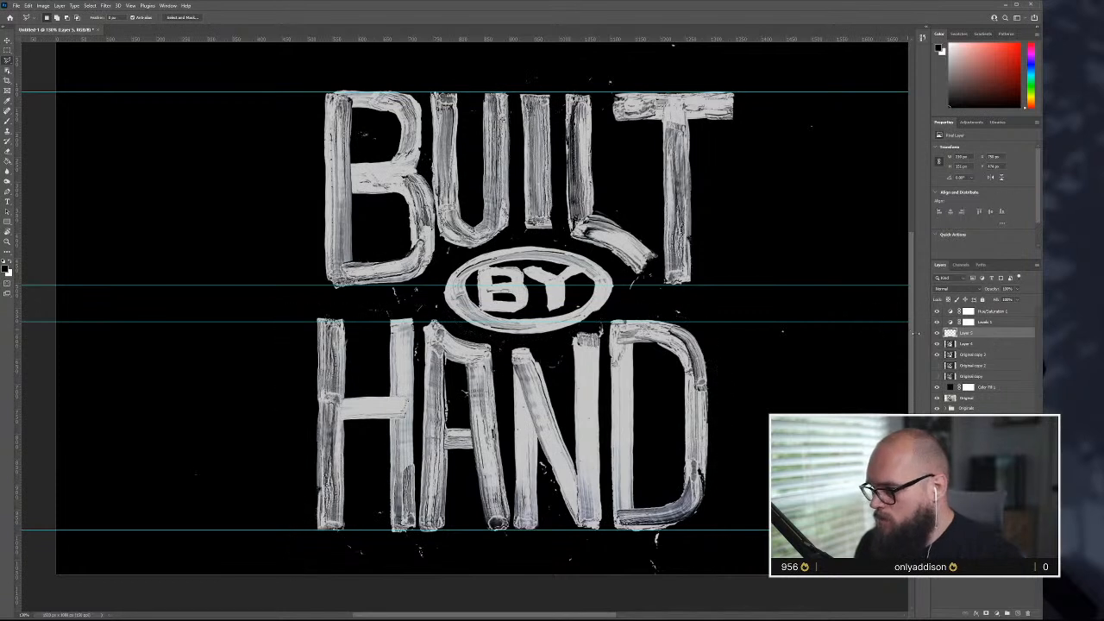
- Merge Layer 5 and Layer 4 into a single layer
left_click(996, 345, "shift")
key("ctrl+e")
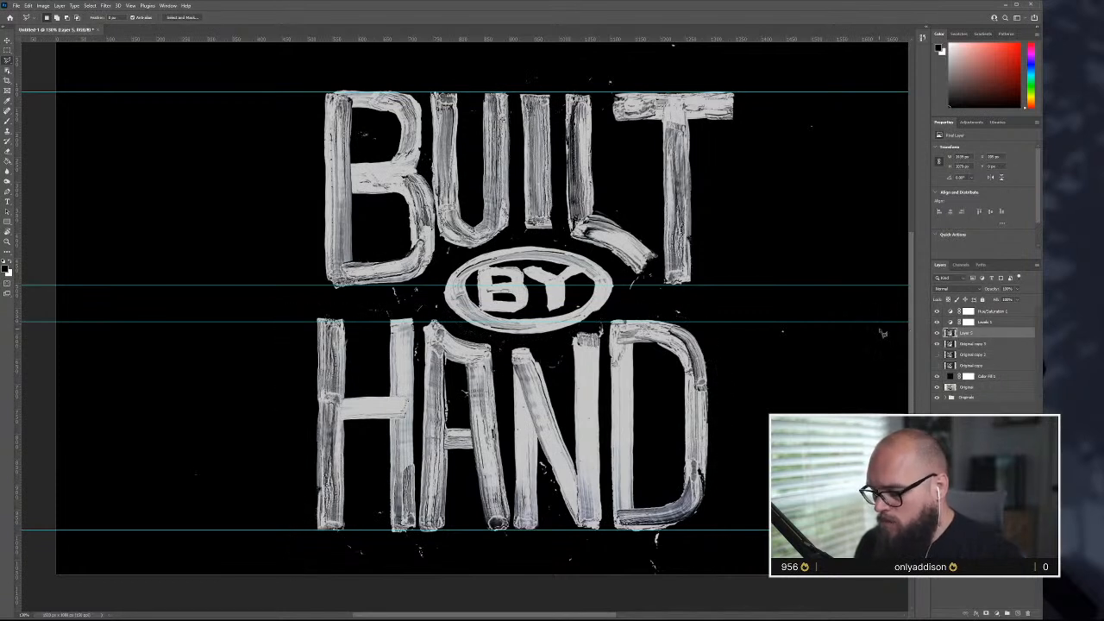
- Lasso the word HAND on the merged layer, shift it right to align with BUILT's left edge, and hide Original copy 3
mouse_move(299, 309)
left_mouse_down()
mouse_move(442, 313)
mouse_move(453, 320)
mouse_move(427, 315)
mouse_move(531, 344)
mouse_move(643, 313)
mouse_move(710, 311)
mouse_move(744, 397)
mouse_move(723, 563)
mouse_move(624, 608)
mouse_move(435, 572)
mouse_move(309, 572)
mouse_move(270, 596)
mouse_move(259, 530)
mouse_move(298, 307)
left_mouse_up()
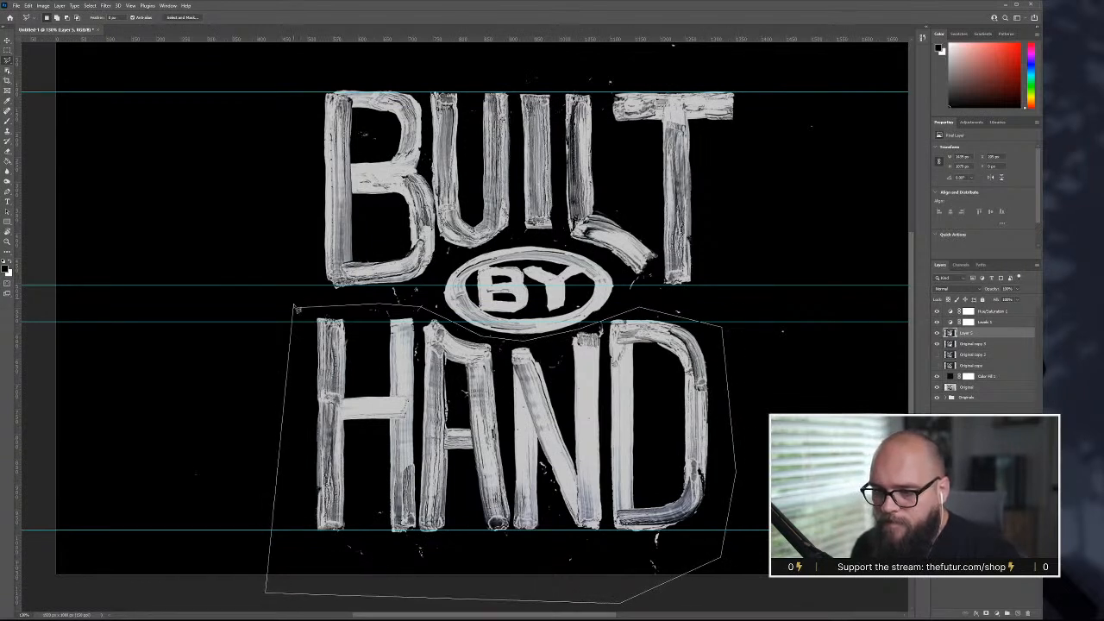
key("ctrl+t")
left_click_drag(588, 417, 595, 421)
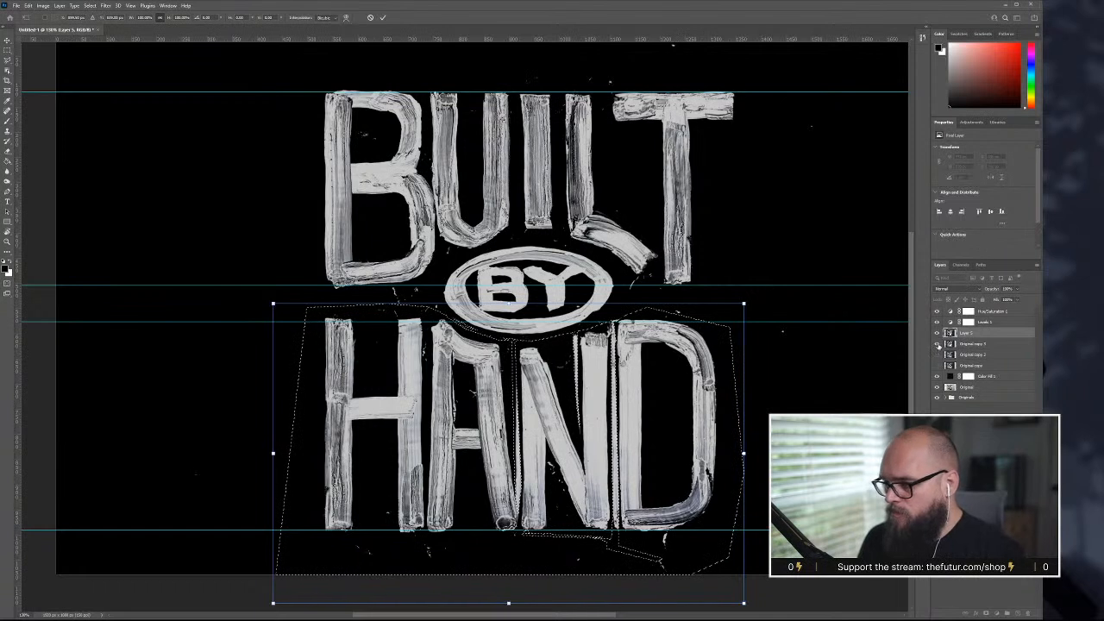
key("Return")
key("ctrl+d")
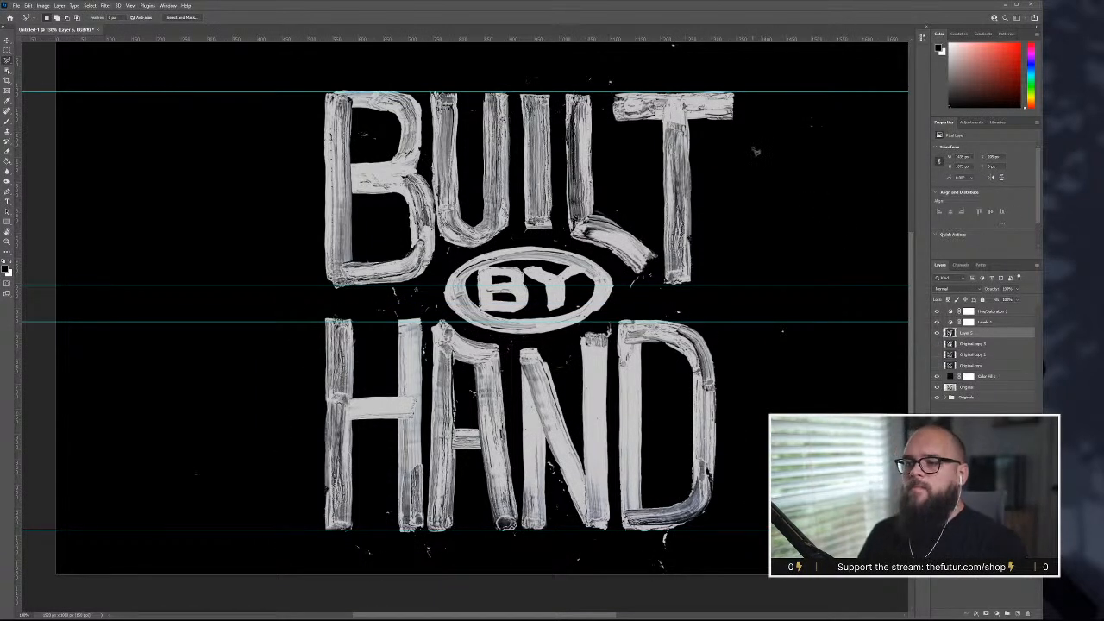
- Outline the word BUILT with a polygonal lasso selection, following the top of the BY ellipse
left_click(316, 80)
left_click(766, 83)
left_click(739, 296)
left_click(629, 297)
left_click(612, 265)
left_click(552, 239)
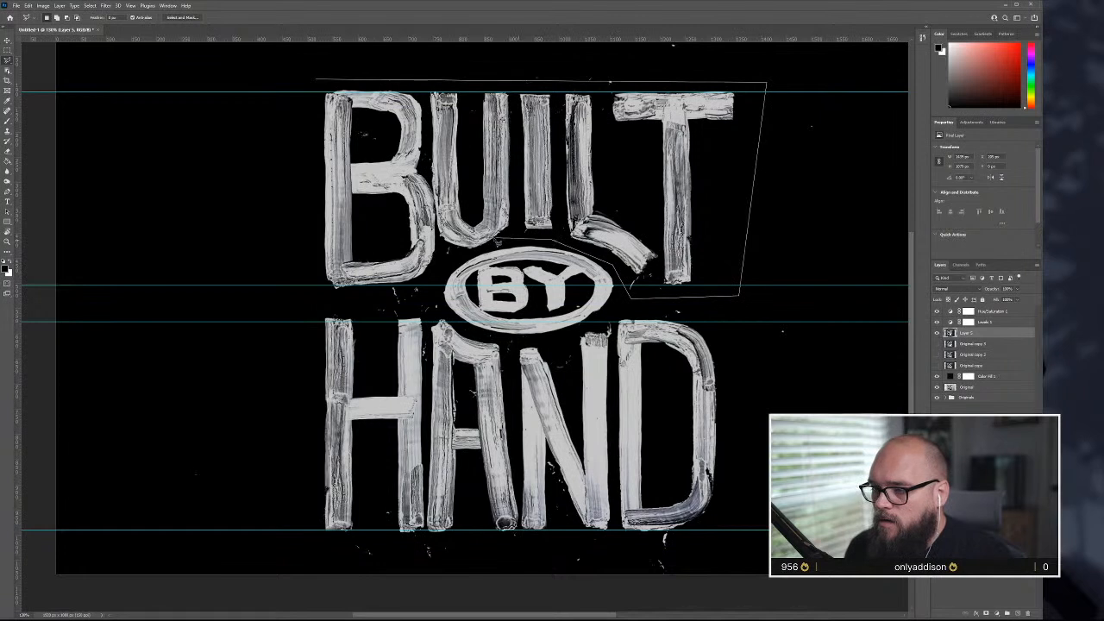
left_click(474, 256)
left_click(433, 282)
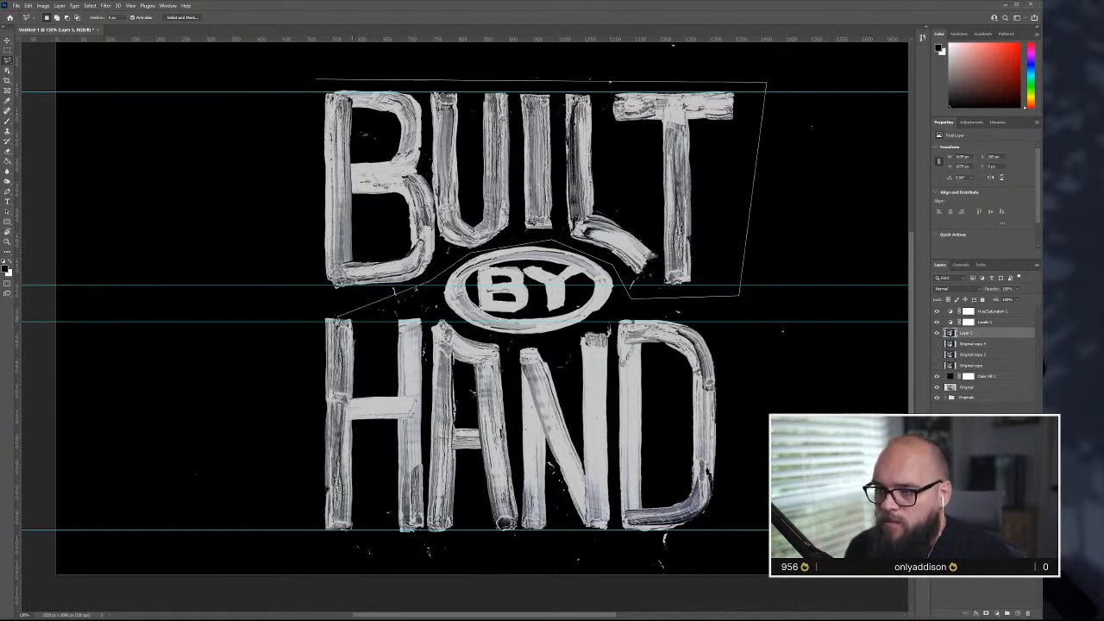
left_click(316, 299)
left_click(317, 80)
- Transform BUILT with a slight perspective that makes its right side taller, widen it slightly rightward, and clear the selection
key("ctrl+t")
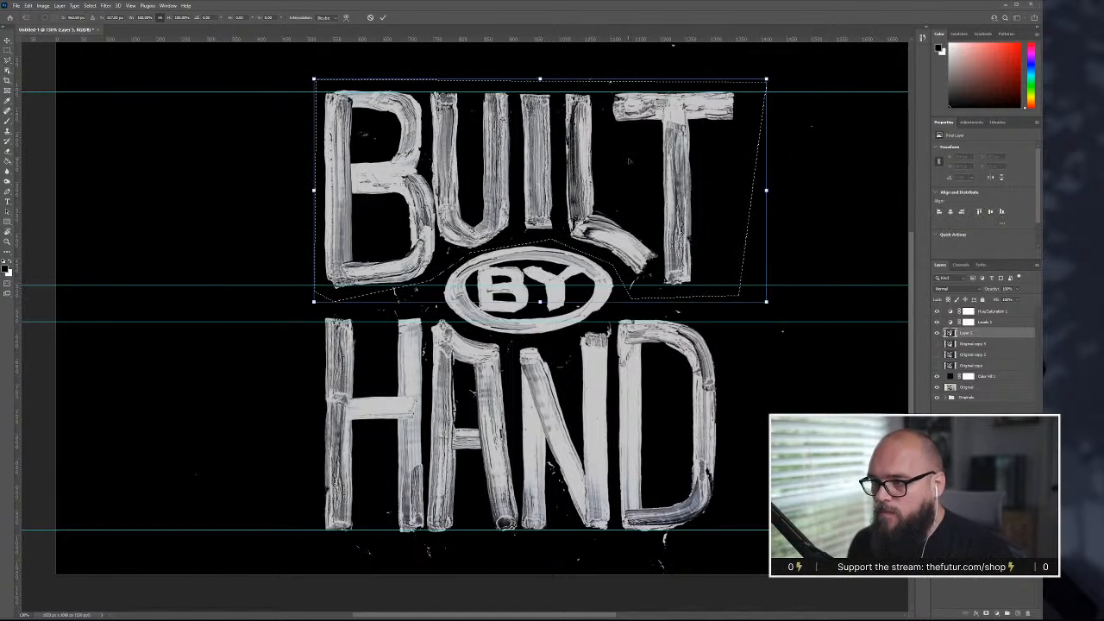
right_click(625, 159)
left_click(673, 201)
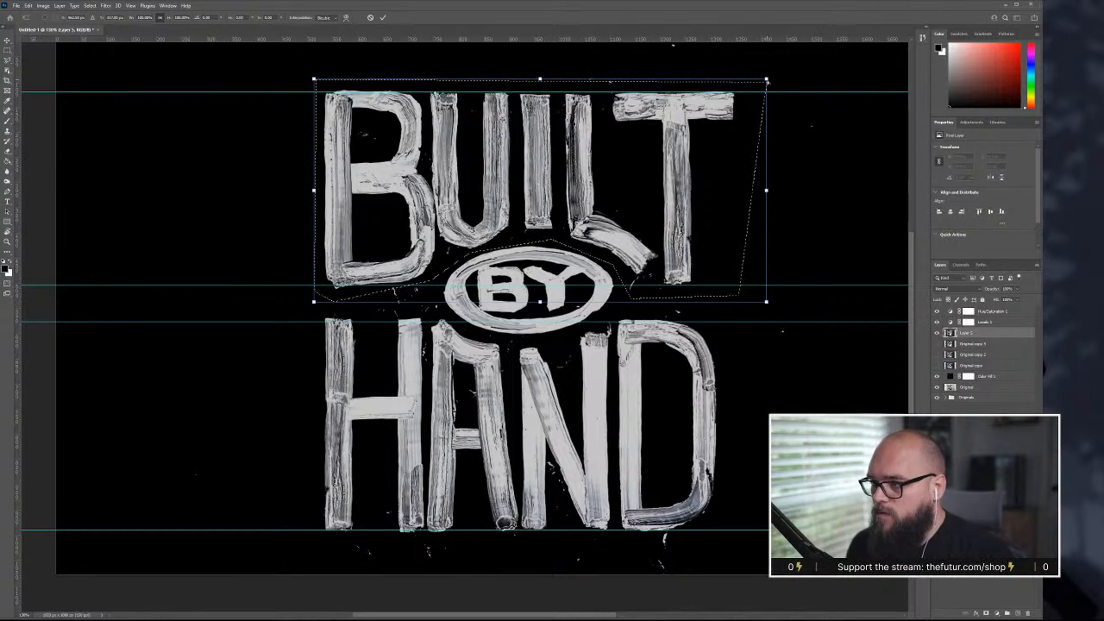
left_click_drag(767, 79, 767, 76)
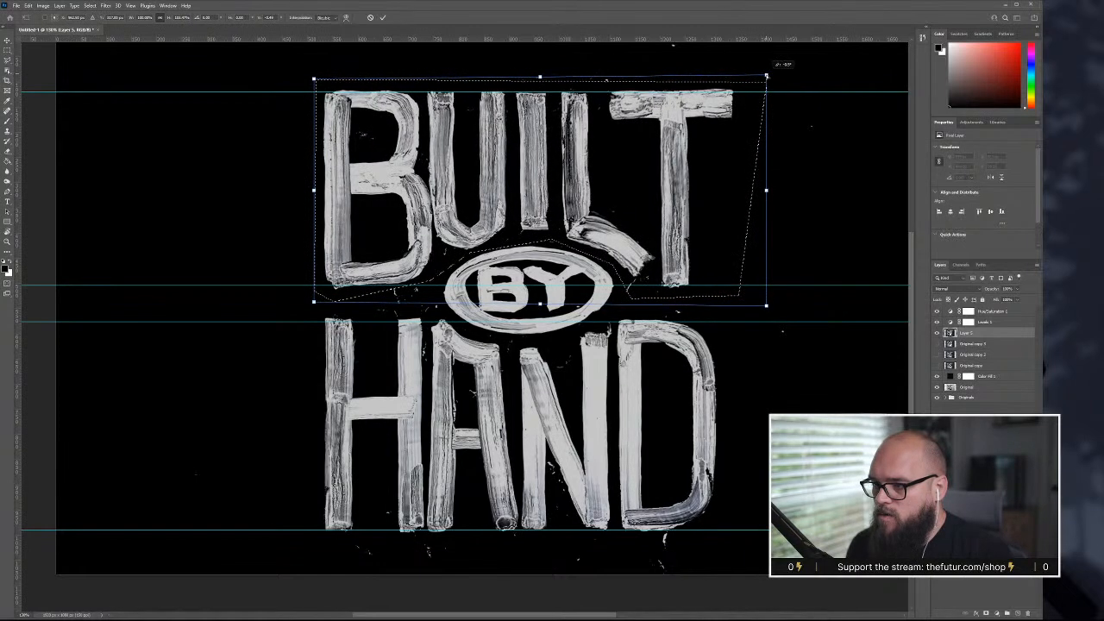
left_click_drag(767, 76, 766, 75)
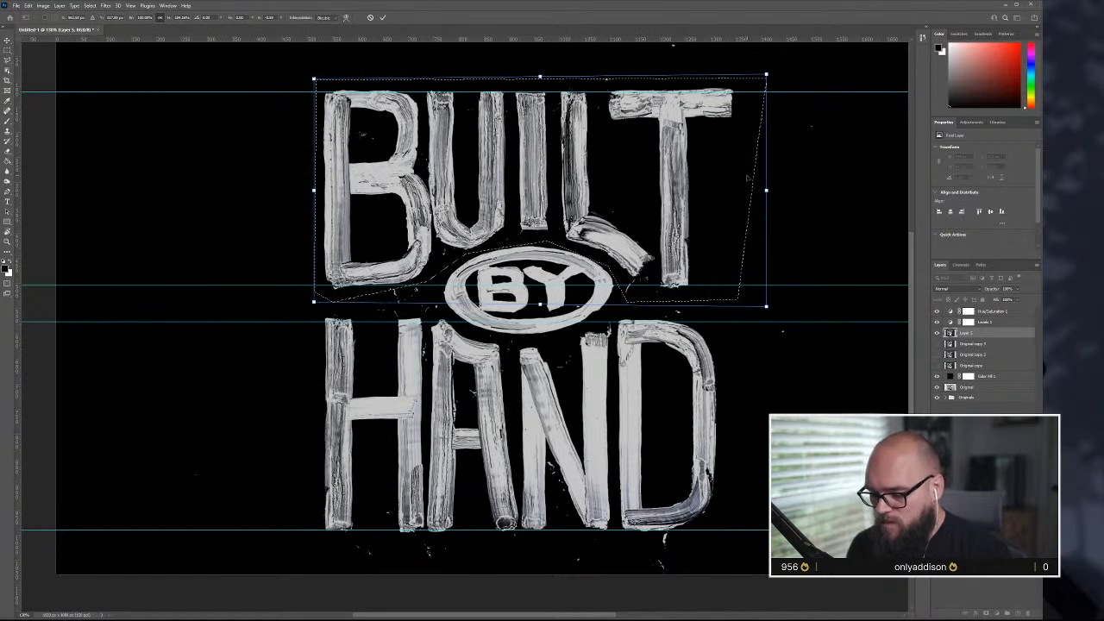
left_click_drag(766, 191, 772, 191)
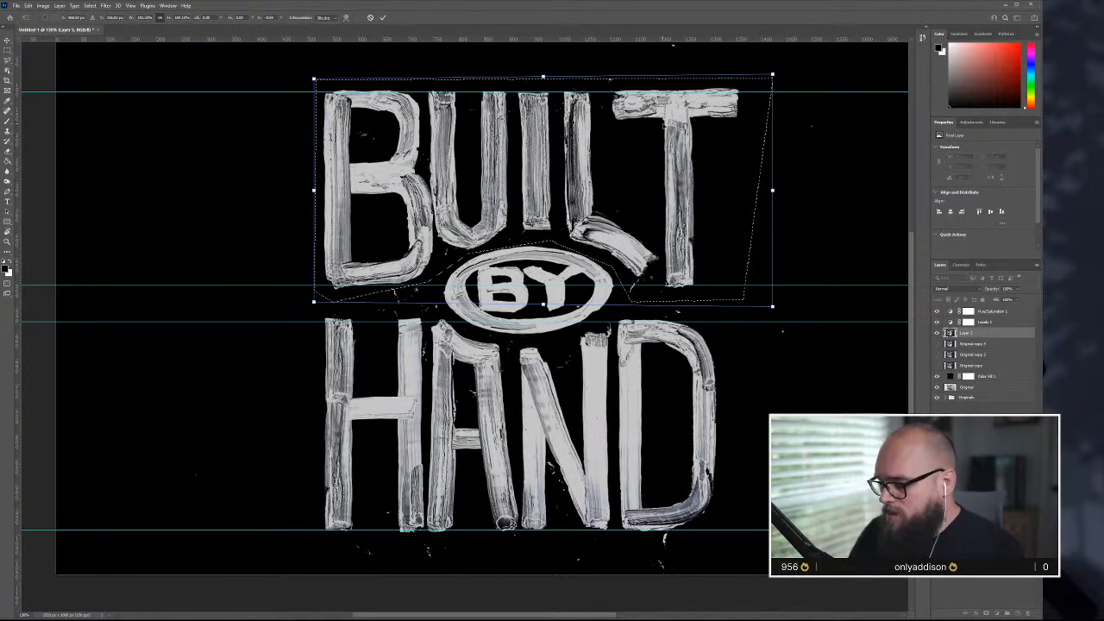
key("Return")
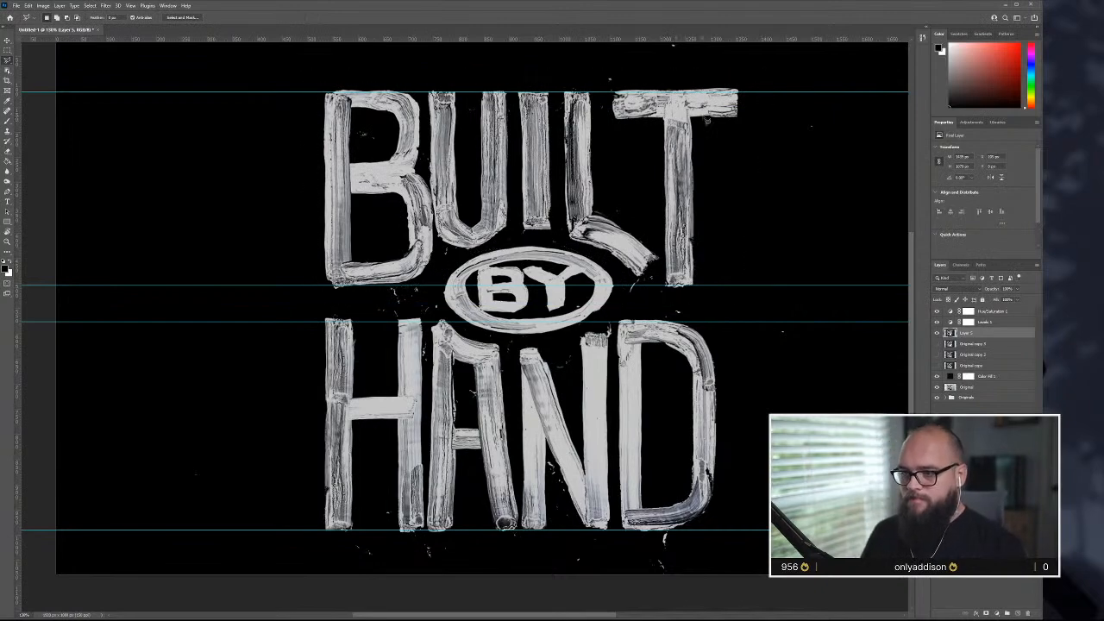
scroll(472, 182, "up", 5)
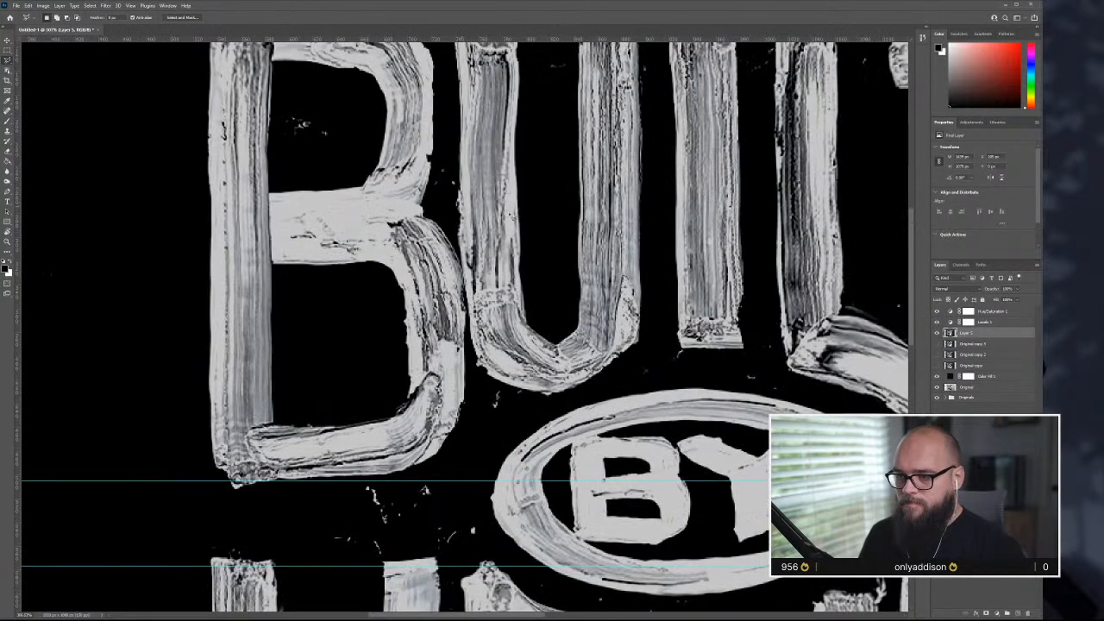
- Lasso the letters U, I, L and T along the top of the BY ellipse, shift them slightly right away from the B, and deselect
scroll(554, 279, "up", 3)
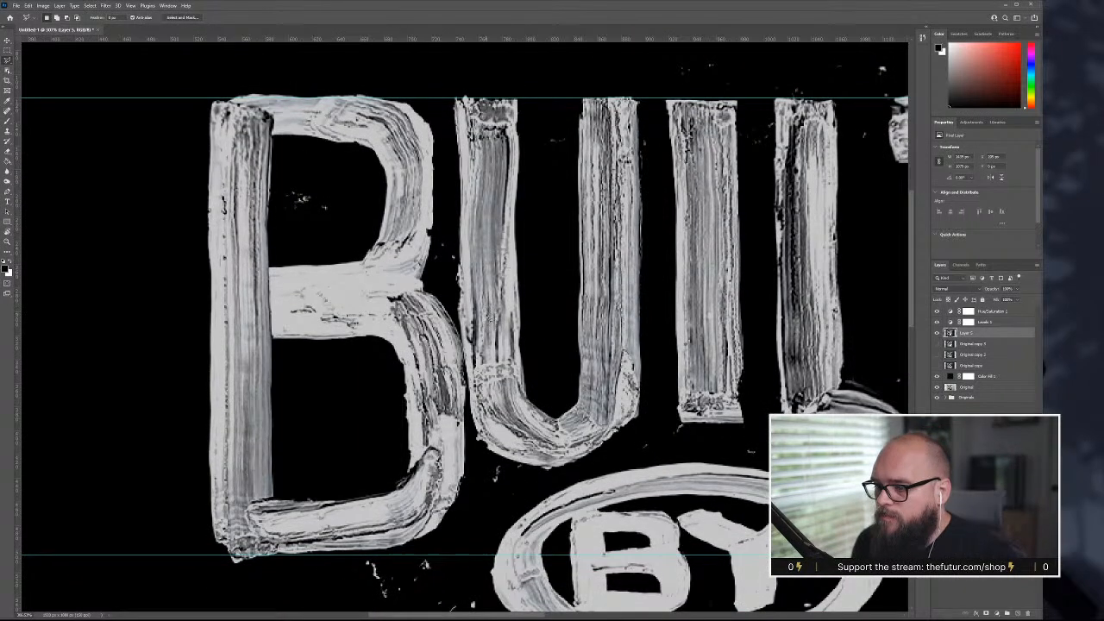
scroll(489, 318, "up", 2)
scroll(489, 319, "down", 5)
scroll(497, 346, "down", 3)
scroll(497, 345, "down", 2)
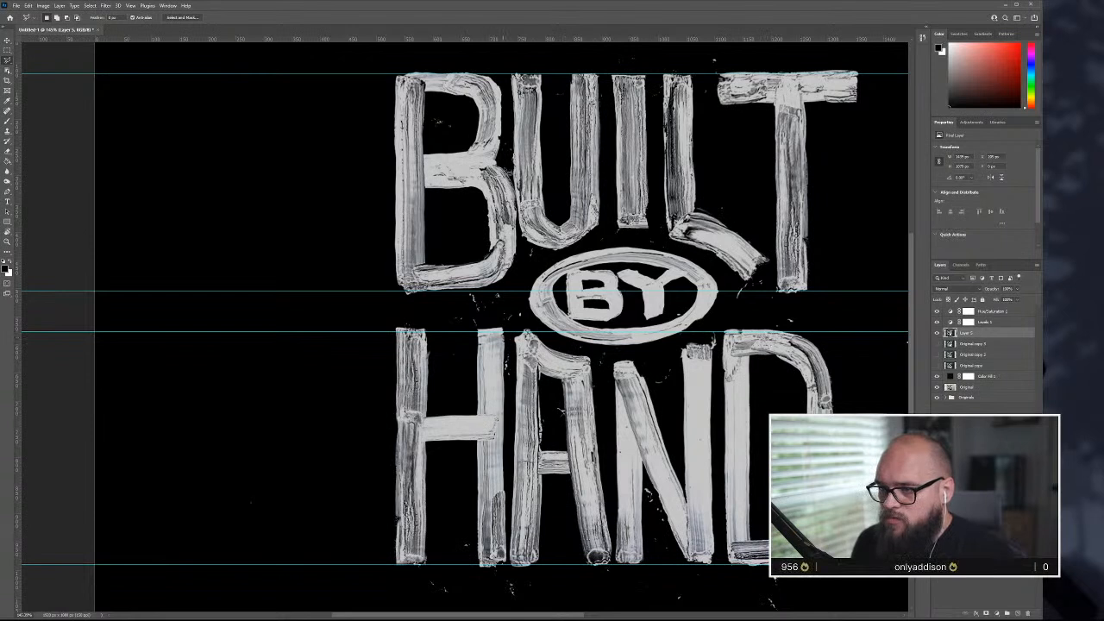
scroll(509, 184, "up", 3)
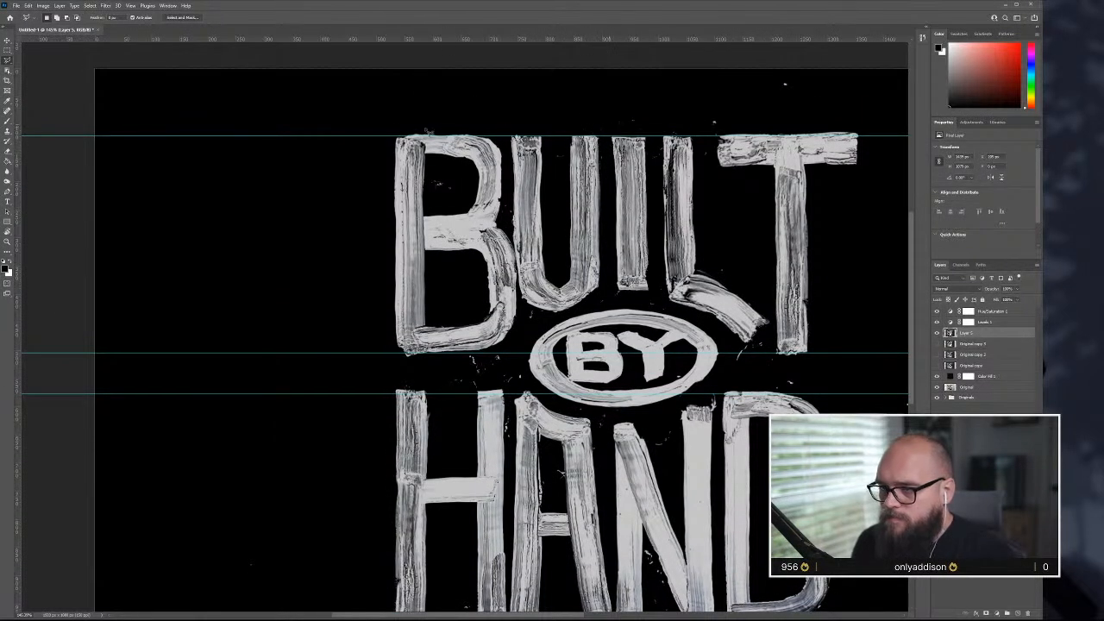
left_click(505, 128)
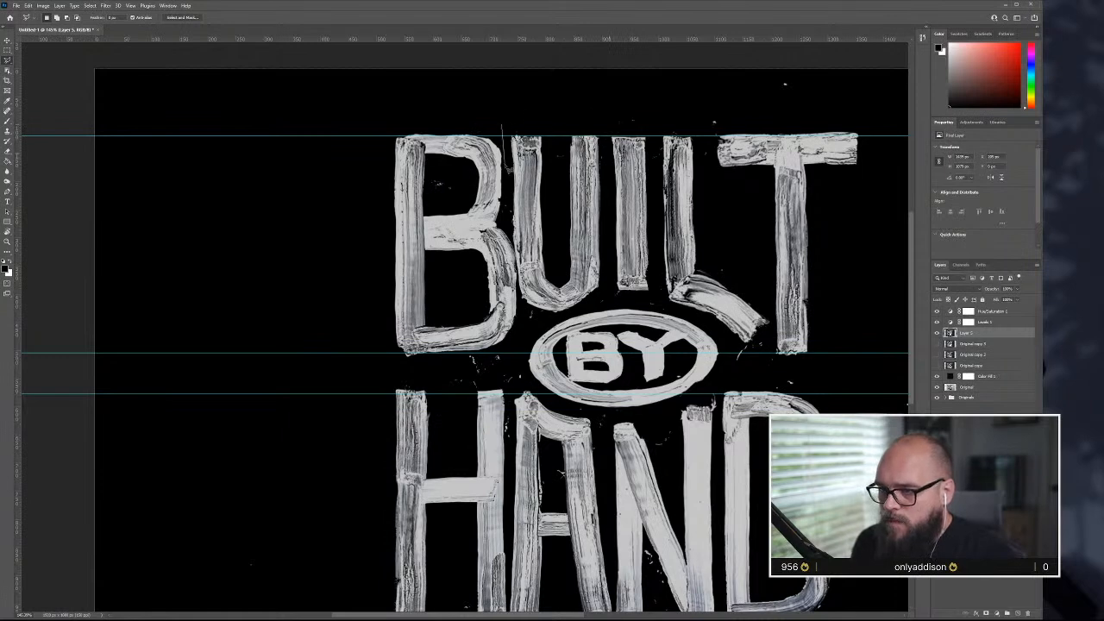
key("ctrl+plus")
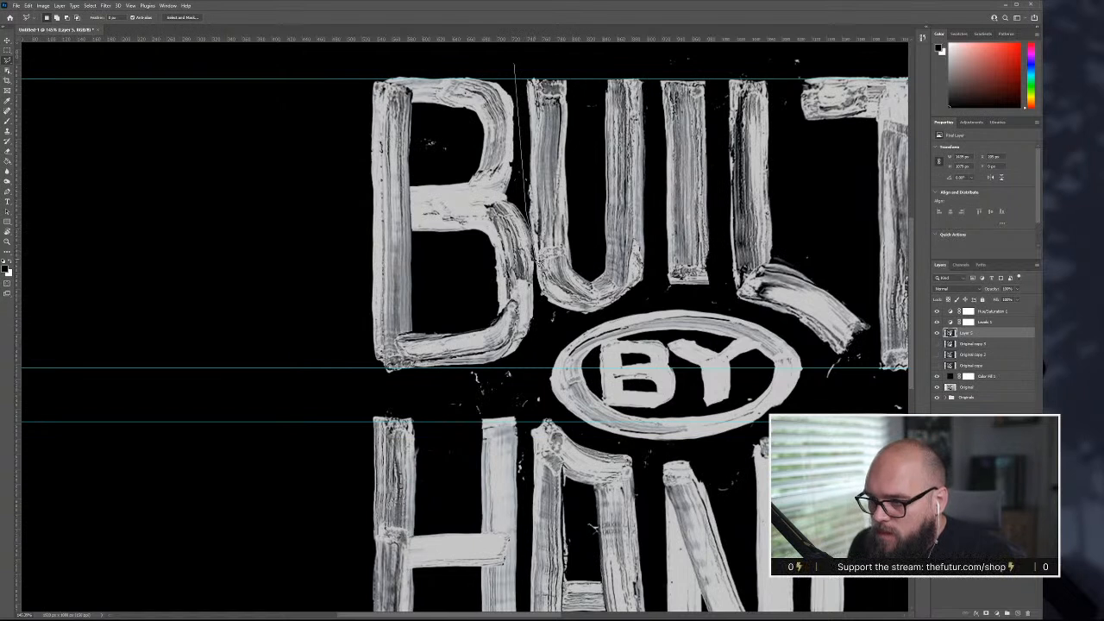
left_click(545, 332)
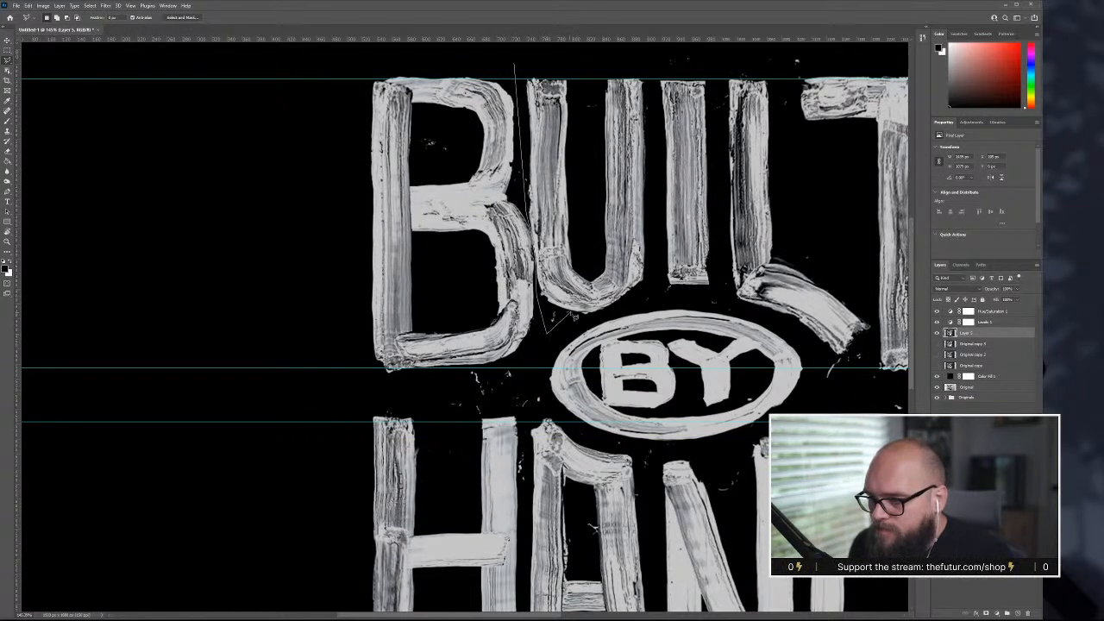
left_click(647, 300)
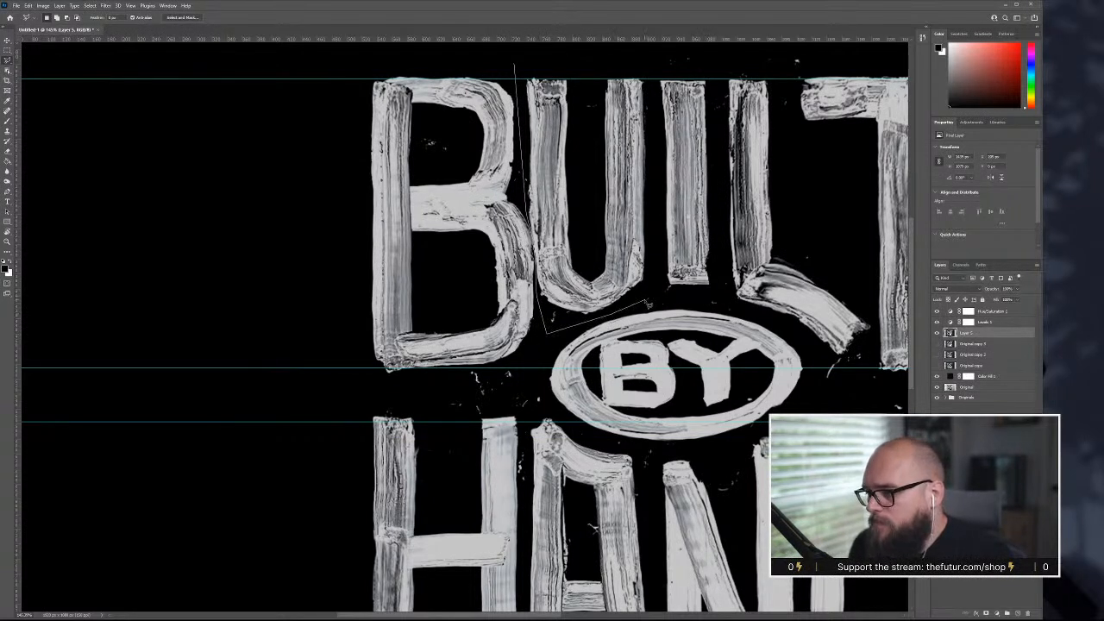
key("ctrl+minus")
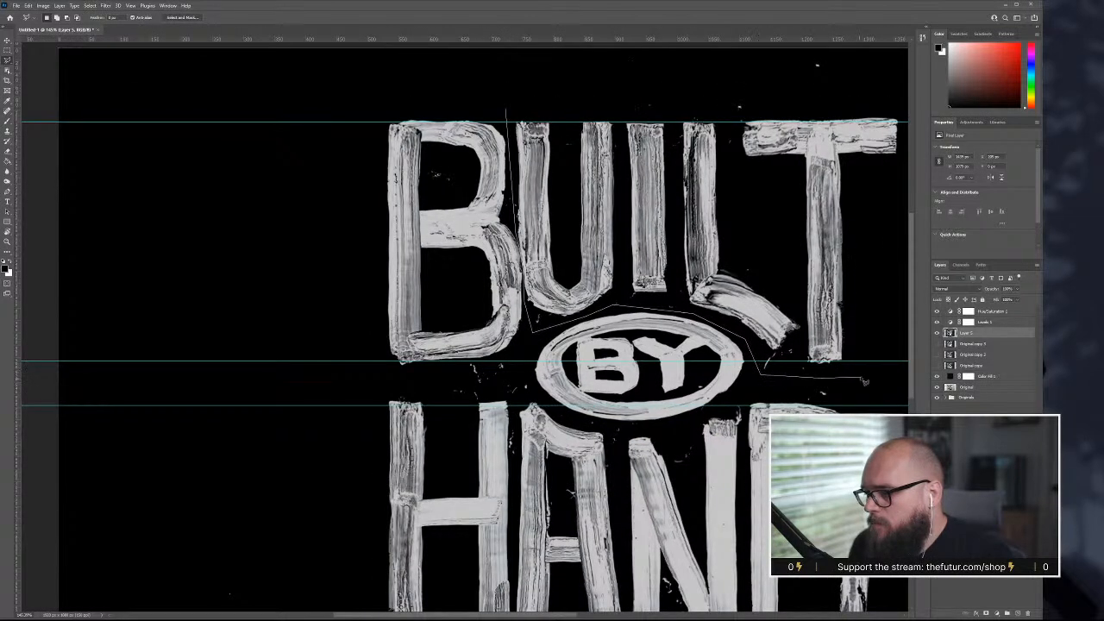
left_click(862, 378)
scroll(873, 362, "down", 2)
left_click(865, 207)
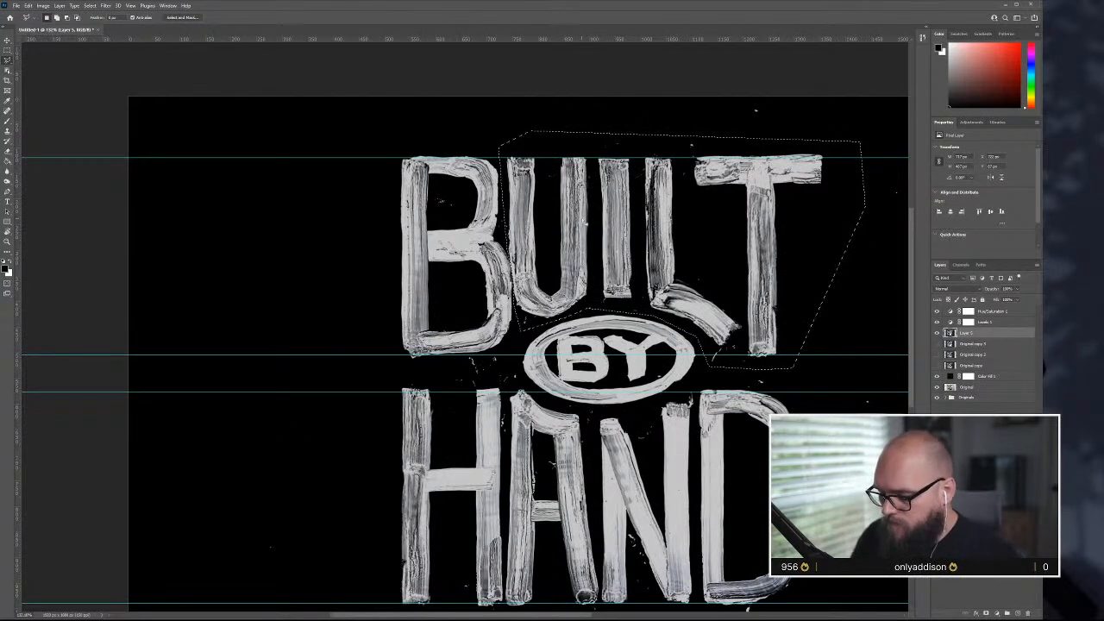
key("v")
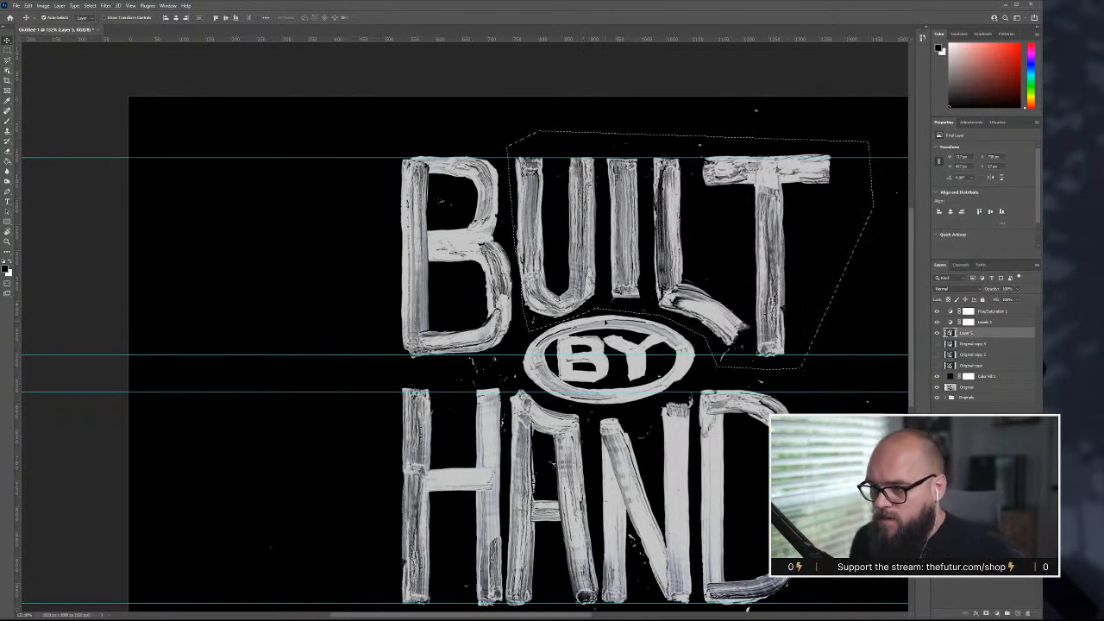
key("ctrl+d")
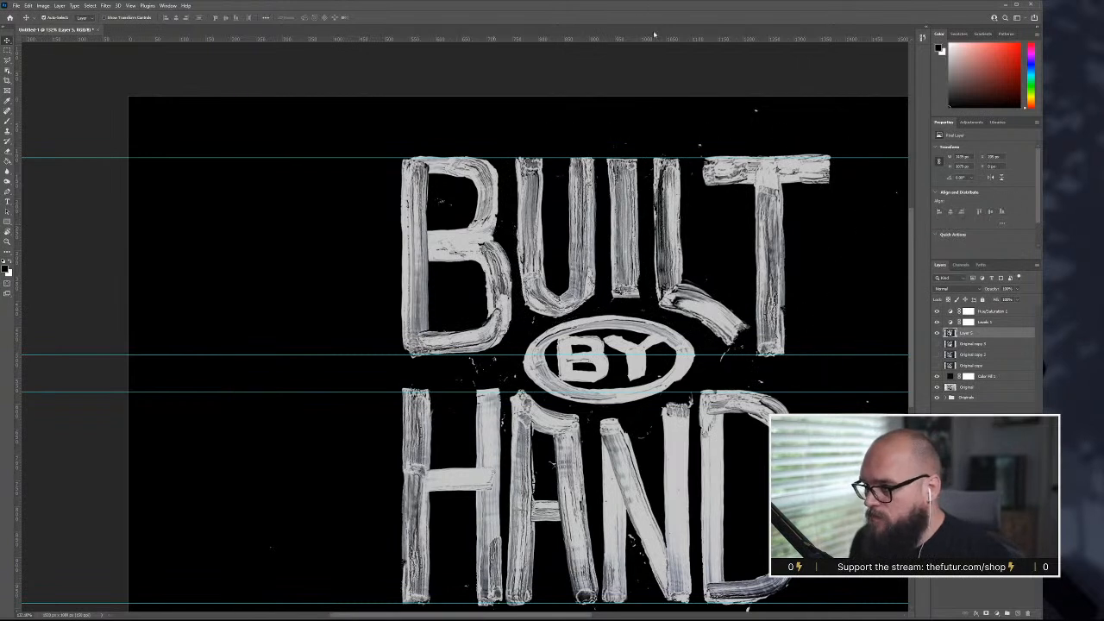
- Select the right end of the T's crossbar with a rectangular marquee and transform it narrower to shorten that arm
key("m")
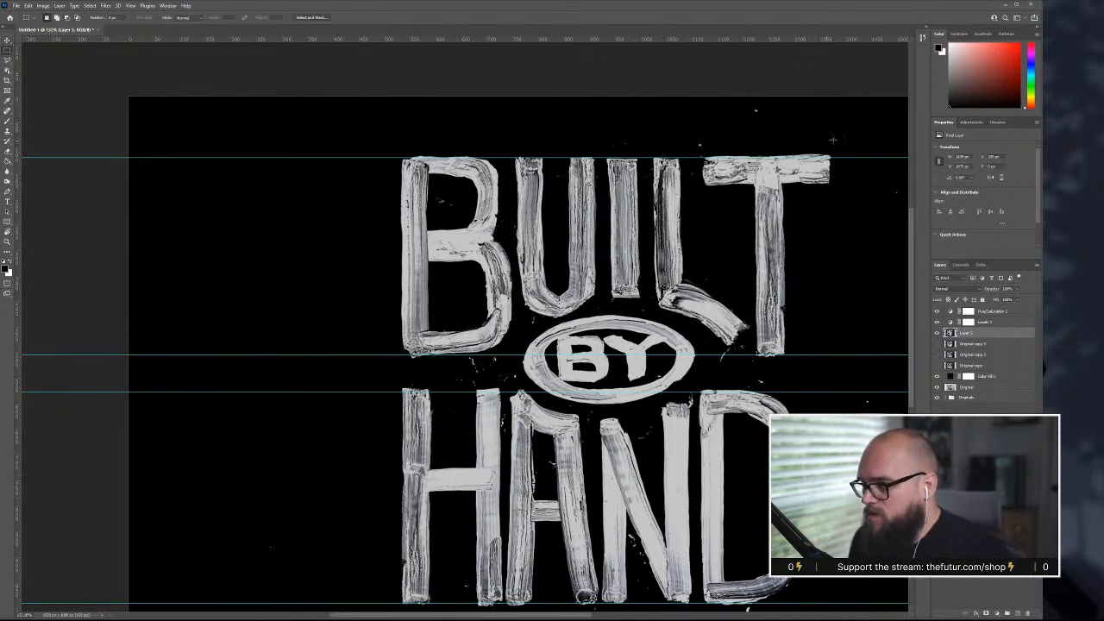
left_click_drag(842, 140, 787, 204)
key("ctrl+t")
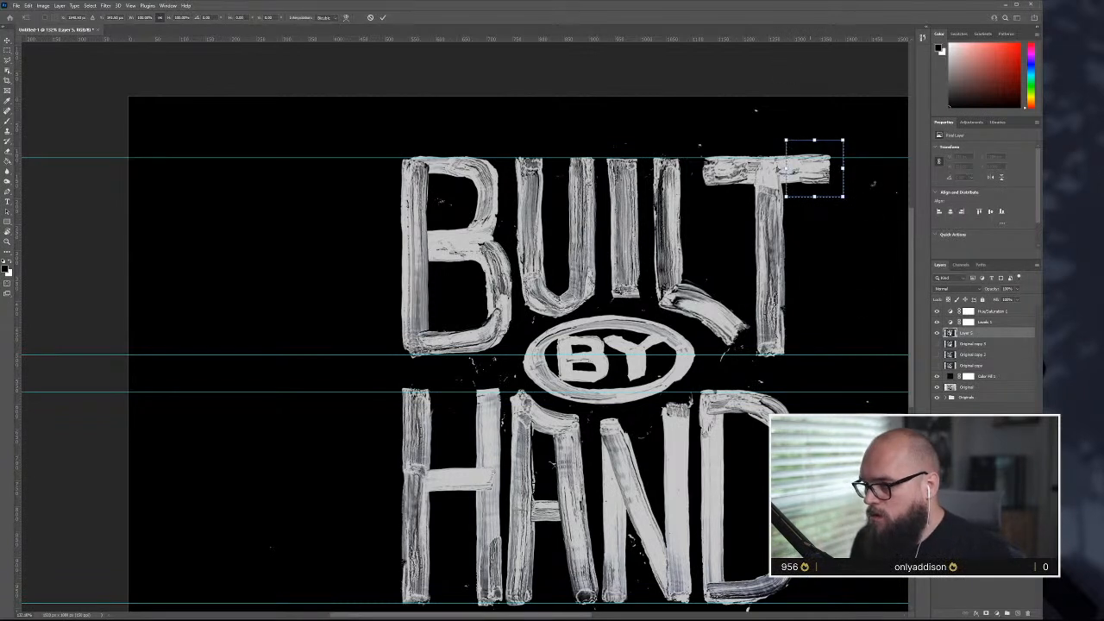
left_click_drag(845, 169, 831, 169)
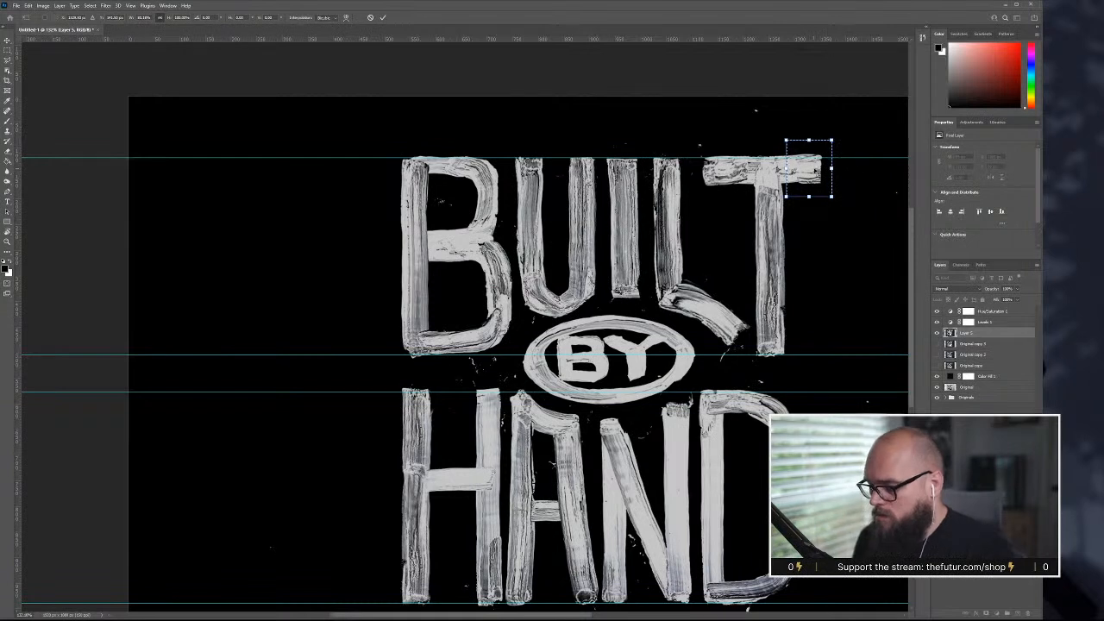
key("Return")
- Select the left end of the T's crossbar, compress it slightly toward the stem, and clear the selection
key("m")
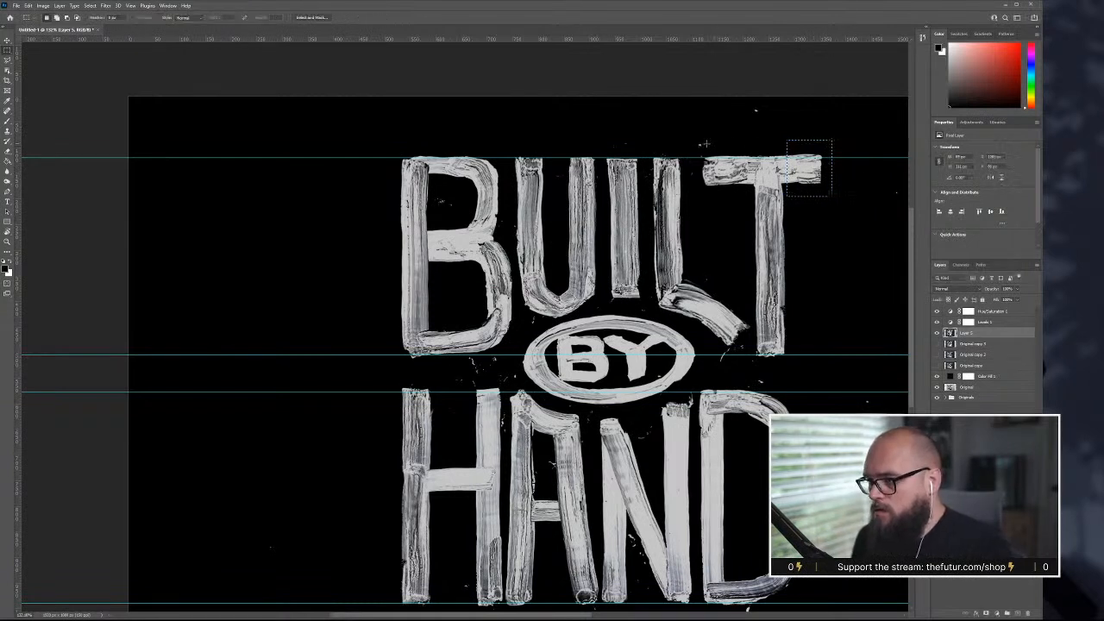
left_click_drag(690, 142, 749, 192)
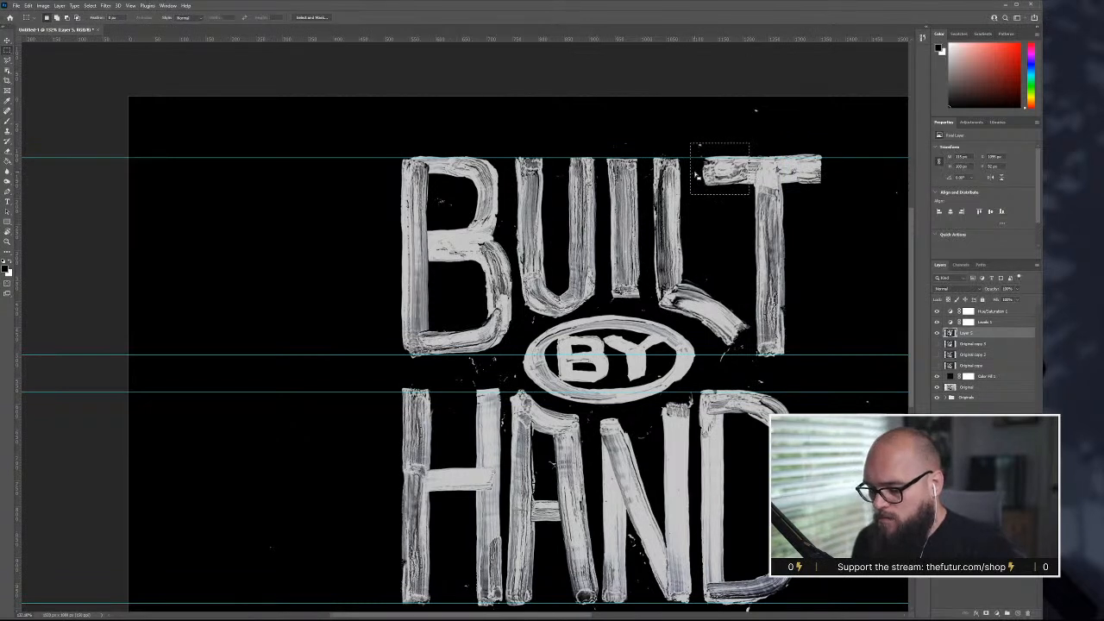
key("ctrl+t")
left_click_drag(691, 169, 698, 169)
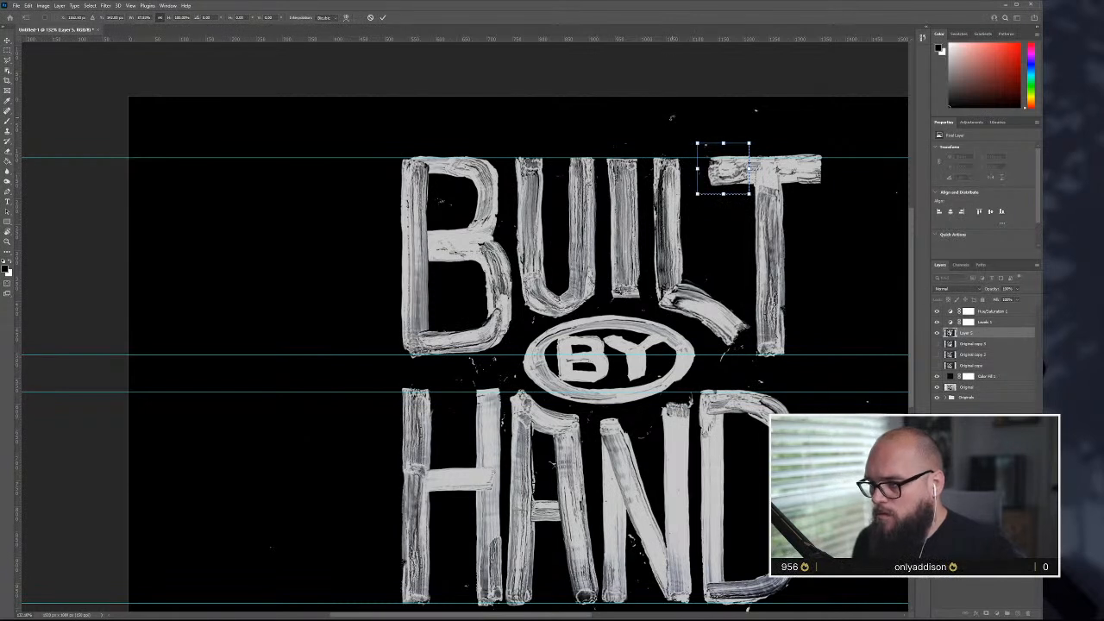
key("Return")
key("ctrl+d")
- Copy the U's right stem to a new layer, flip it horizontally, and place it over the U's left stem
scroll(544, 240, "up", 2)
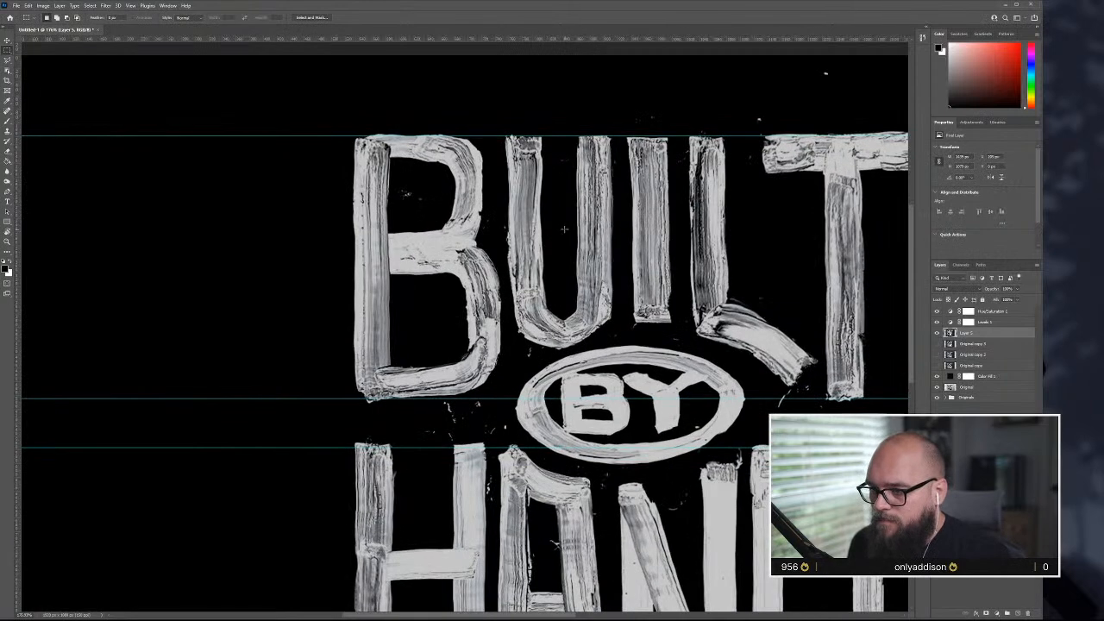
scroll(562, 226, "up", 1)
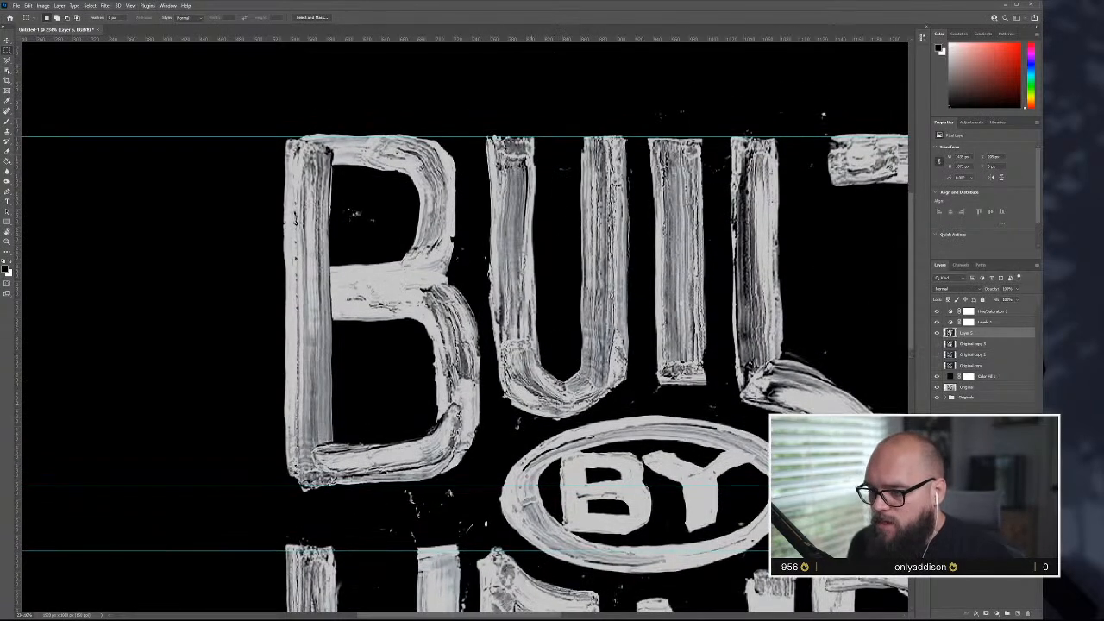
left_click_drag(566, 122, 639, 367)
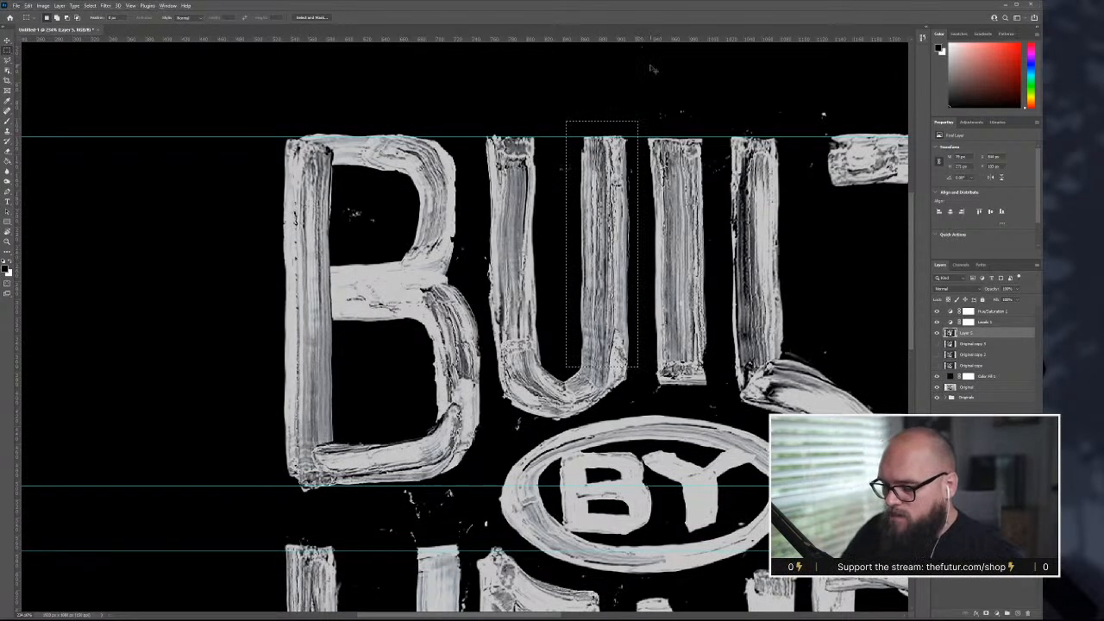
key("ctrl+j")
key("ctrl+t")
left_click_drag(608, 291, 514, 292)
right_click(514, 292)
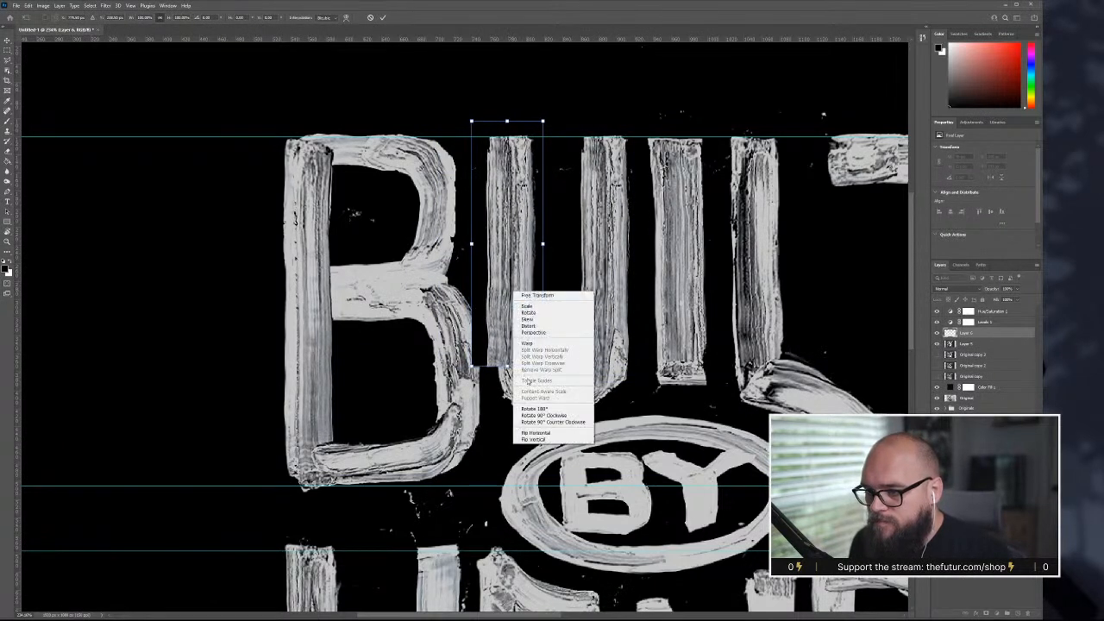
left_click(535, 432)
mouse_move(528, 237)
left_mouse_down()
mouse_move(576, 233)
mouse_move(531, 244)
left_mouse_up()
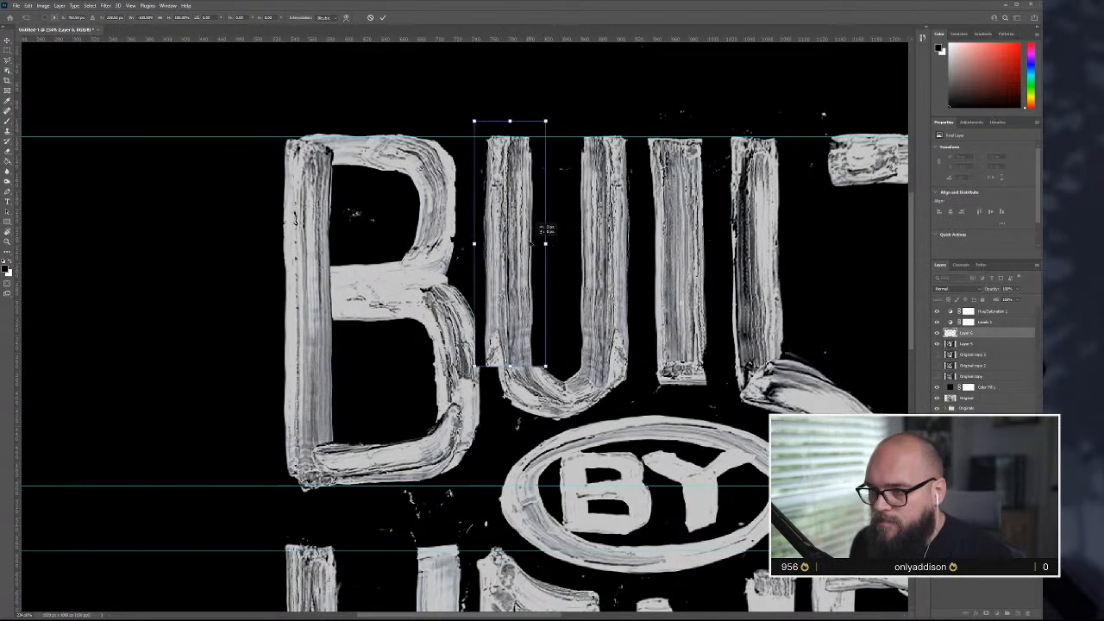
key("Return")
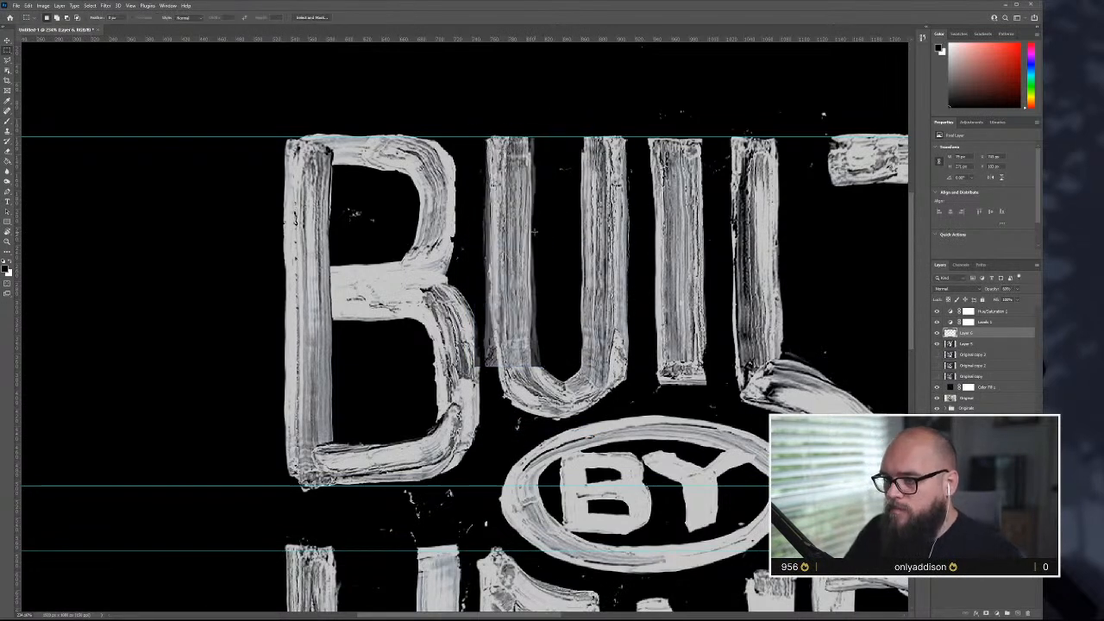
- Nudge and slightly rotate the copied stem to match the U's left stem, adding a vertical guide along its left edge
key("ctrl+t")
left_click_drag(511, 252, 514, 251)
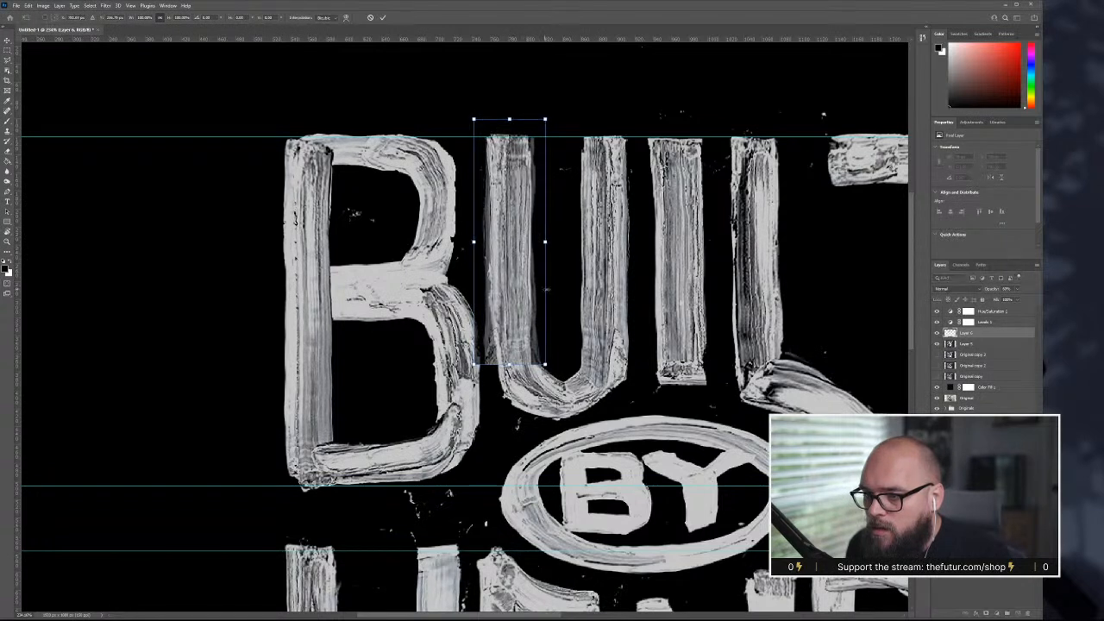
left_click_drag(553, 355, 555, 353)
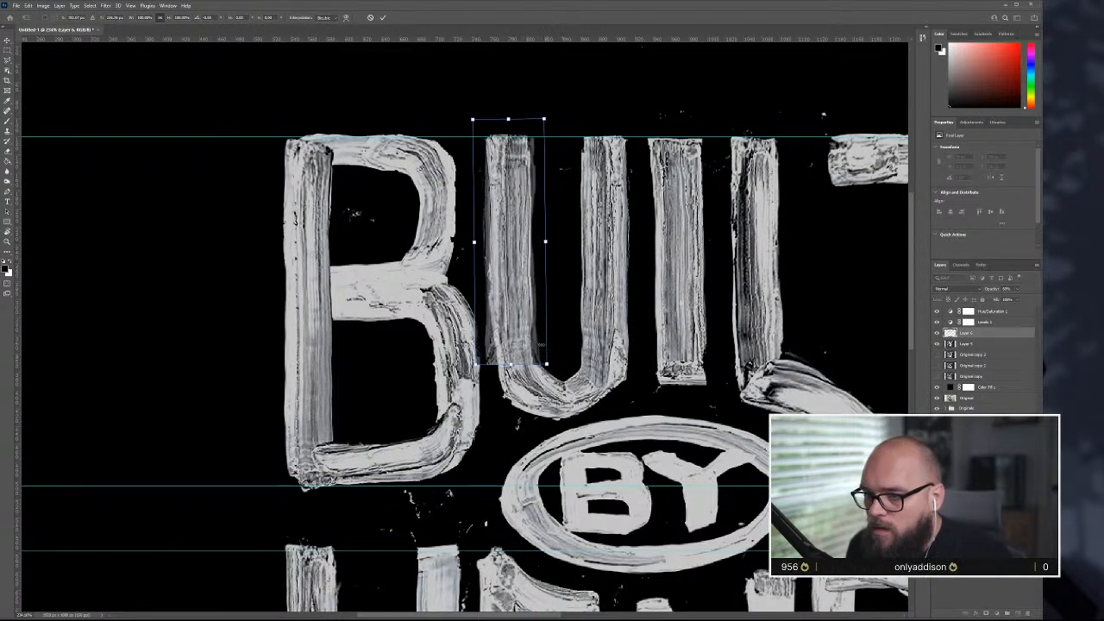
left_click_drag(21, 246, 489, 246)
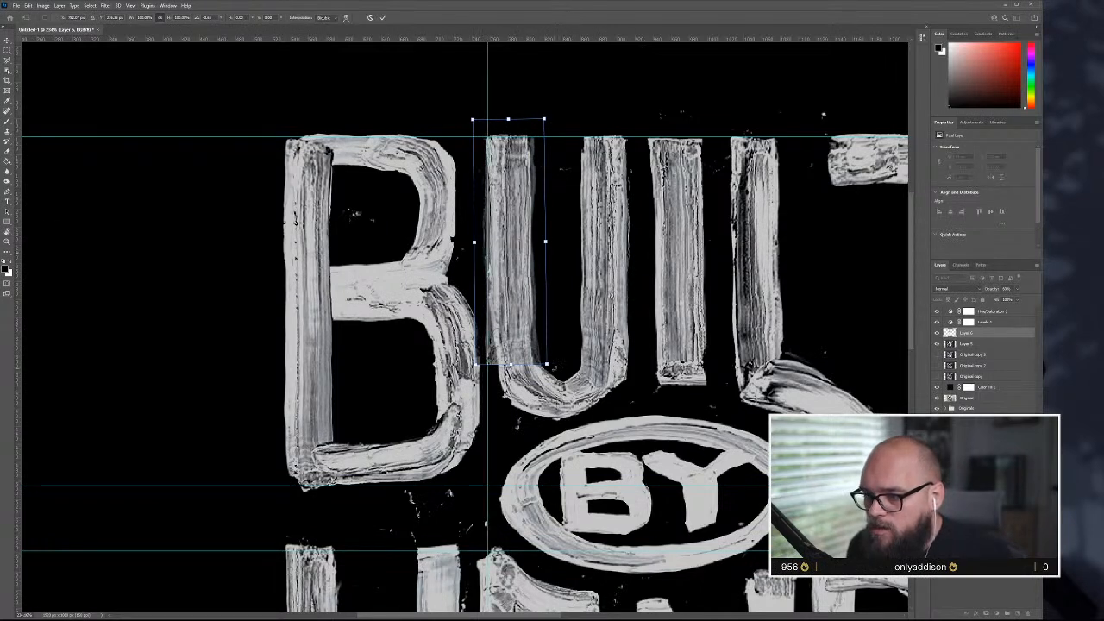
left_click_drag(554, 369, 554, 367)
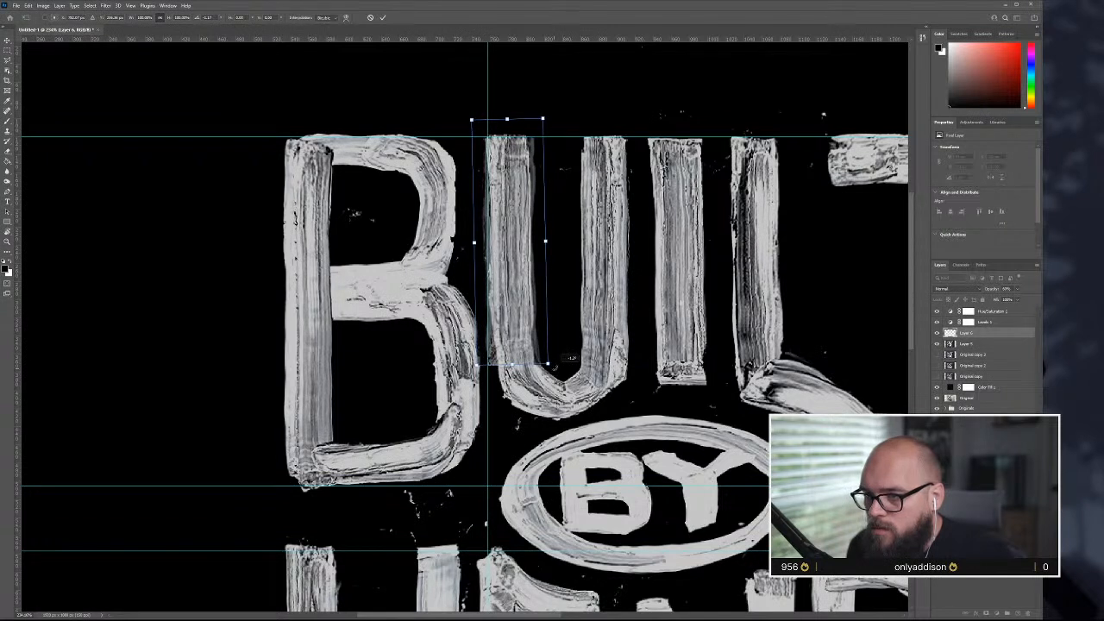
key("Return")
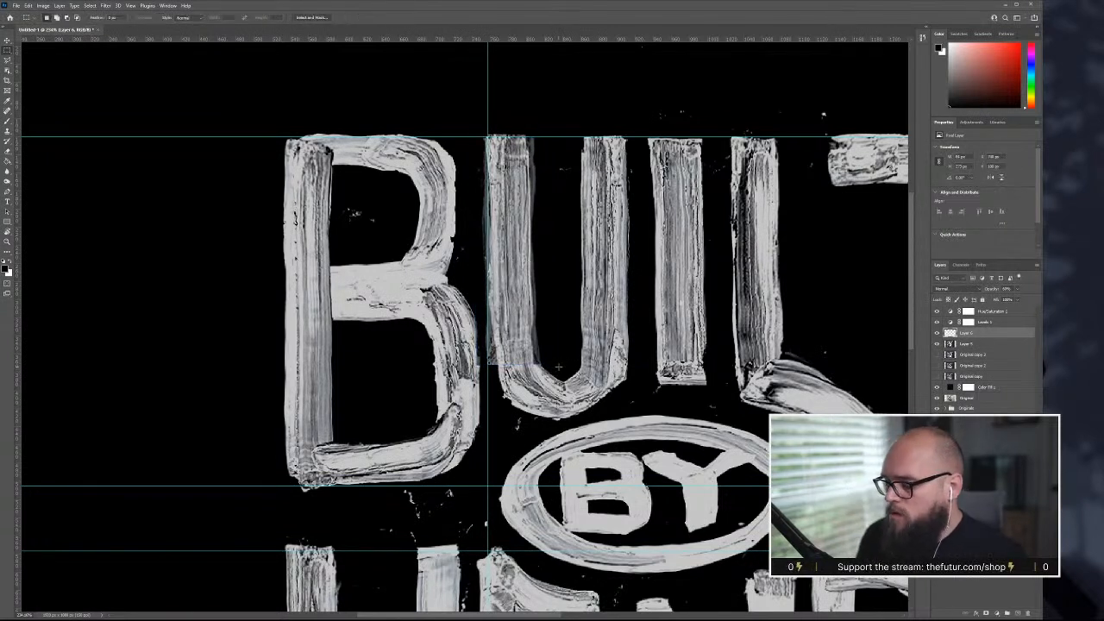
- Compare the copied stem with the original at 10% opacity, and set its layer opacity to 100%
key("0")
key("1")
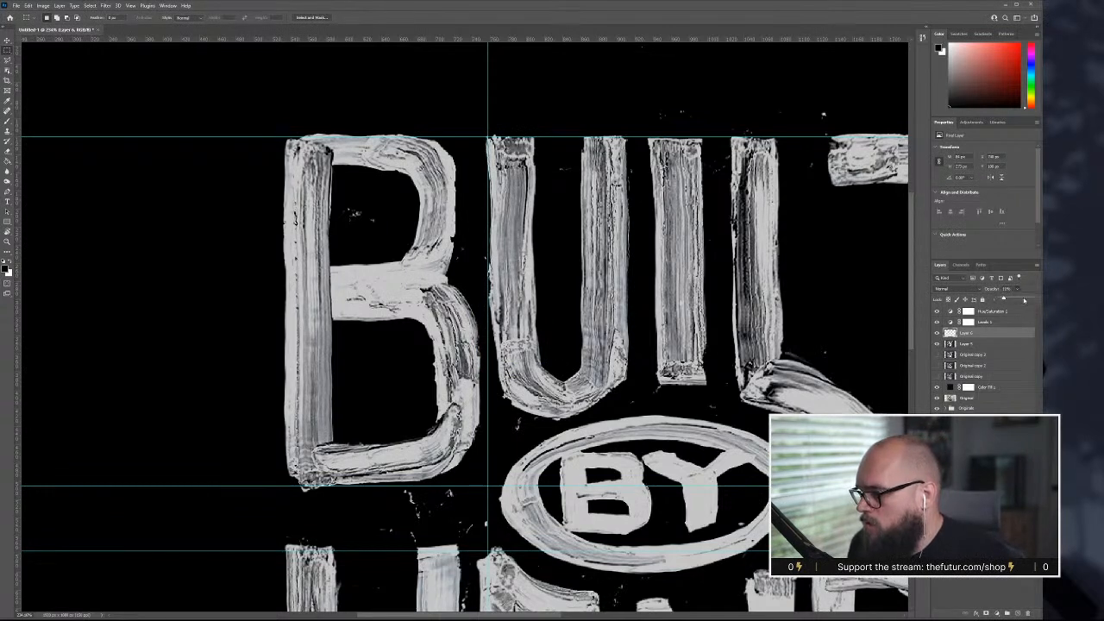
key("0")
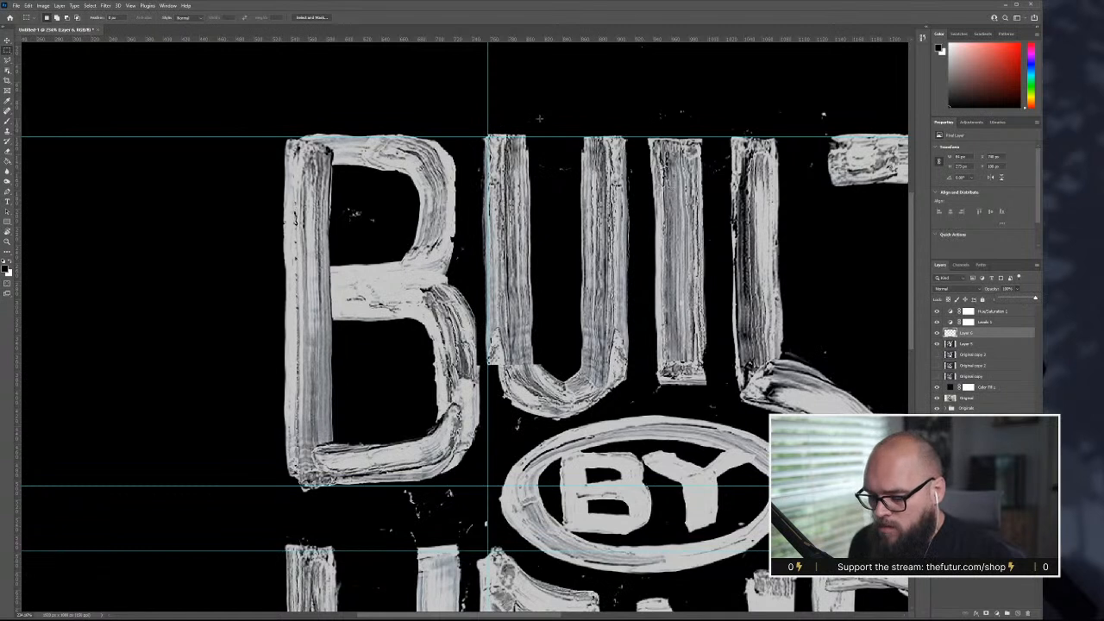
- Erase the copied stem's right edge and lower inner area so that it blends into the original U
key("e")
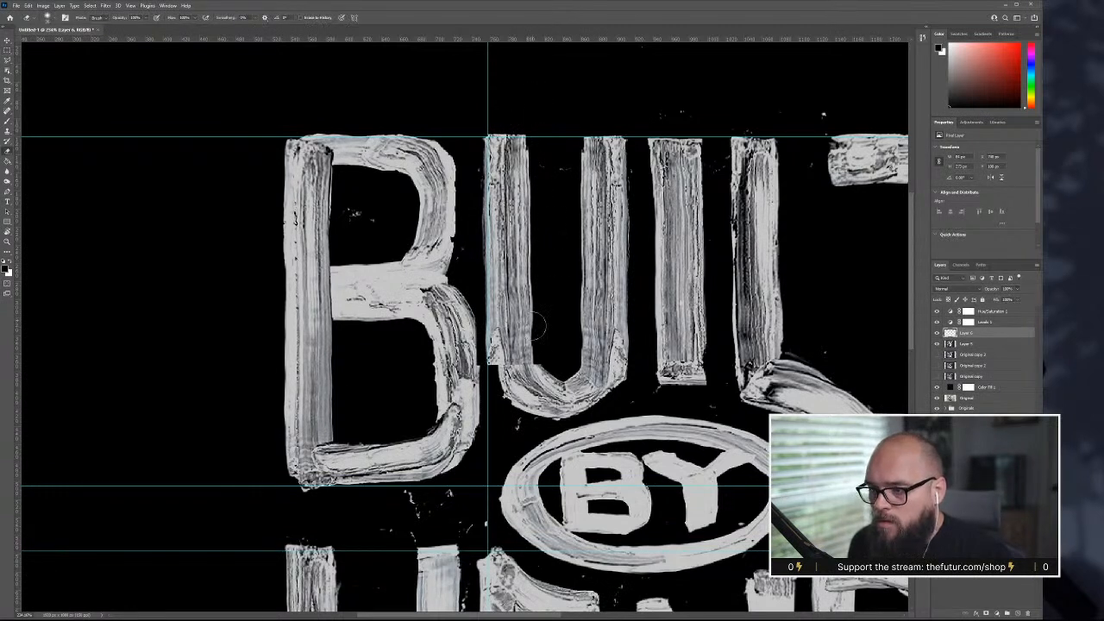
left_click_drag(536, 367, 528, 133)
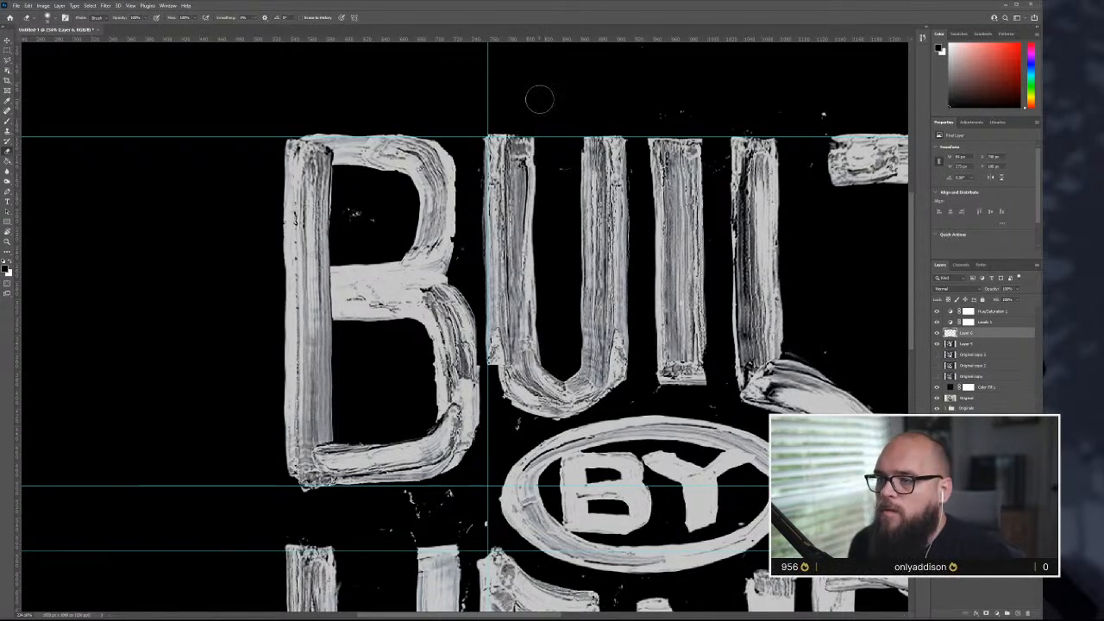
left_click(512, 356)
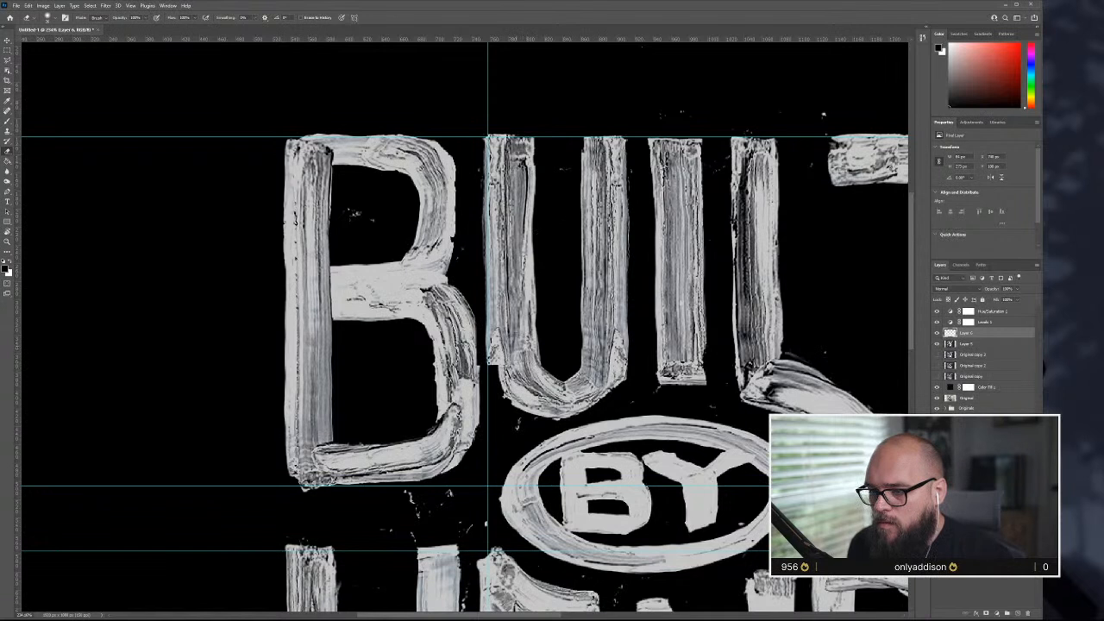
left_click_drag(509, 339, 512, 358)
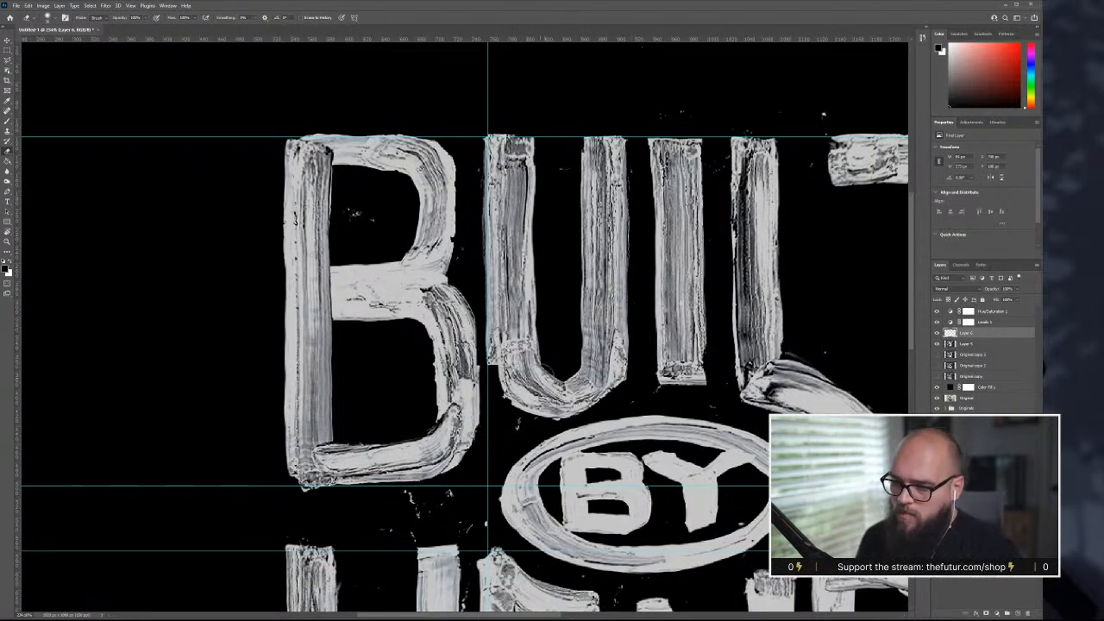
scroll(517, 436, "down", 3)
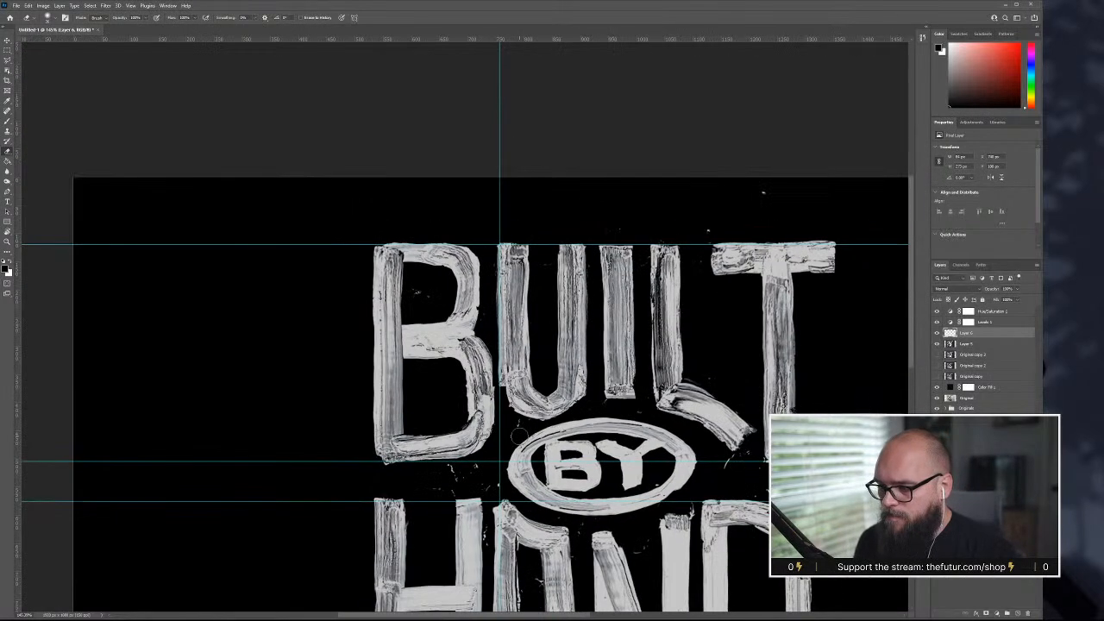
- Copy the upper-right curve of the D in HAND from the lettering layer to a new layer
scroll(519, 435, "down", 5)
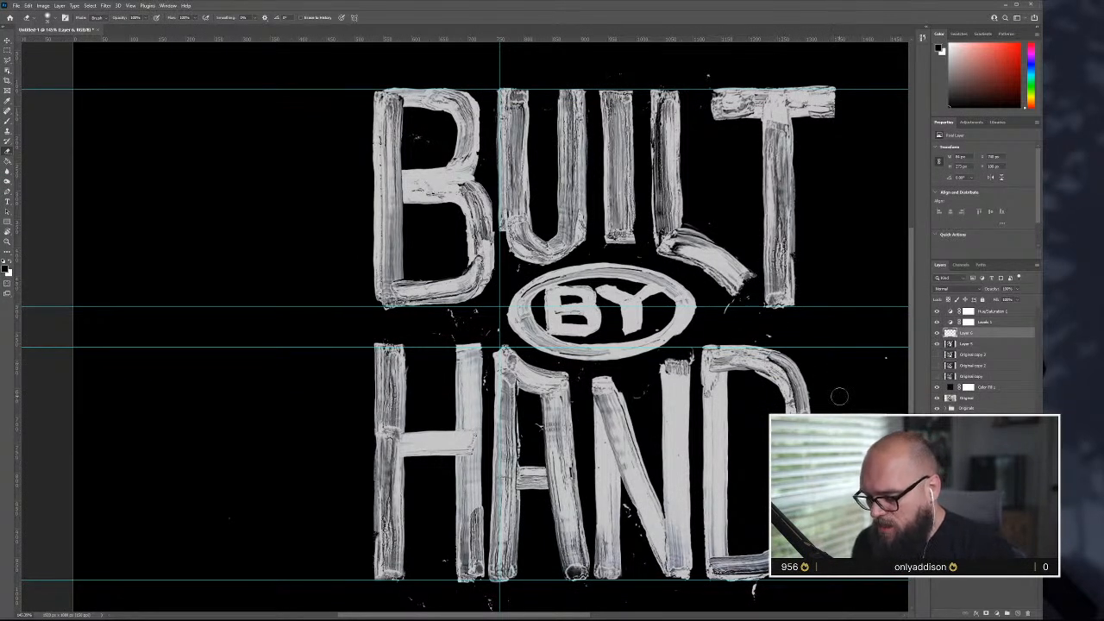
key("m")
left_click_drag(758, 337, 825, 414)
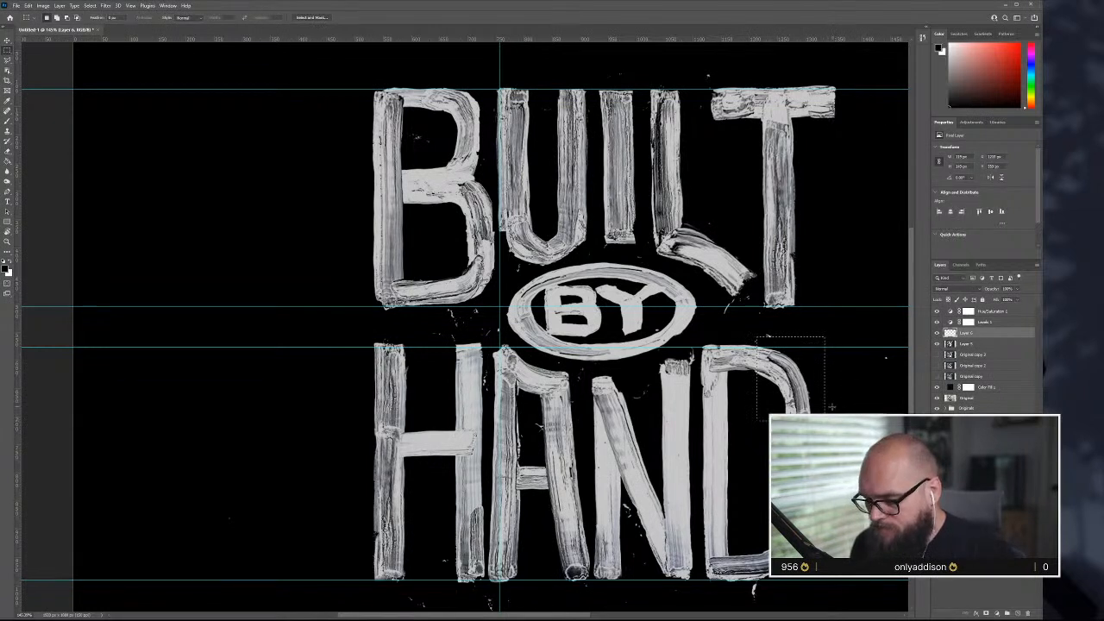
left_click(1002, 344)
key("ctrl+j")
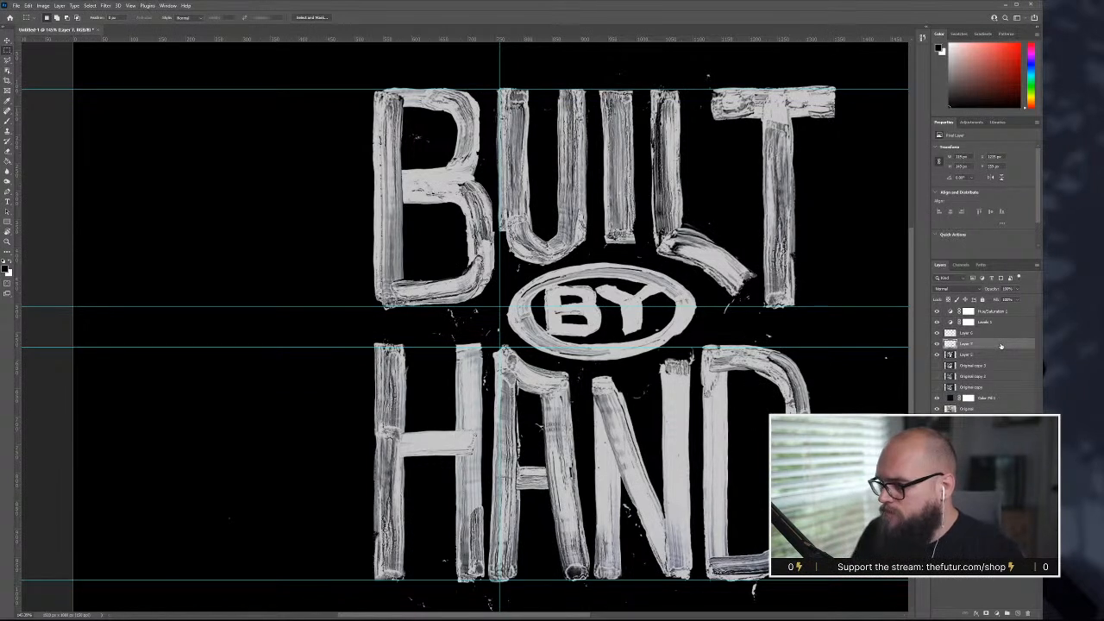
- Move the copied curve onto the U's lower-left corner and rotate it about half a turn to follow the bend
key("ctrl+t")
left_click_drag(799, 375, 519, 232)
left_click_drag(559, 184, 531, 259)
scroll(498, 263, "up", 4)
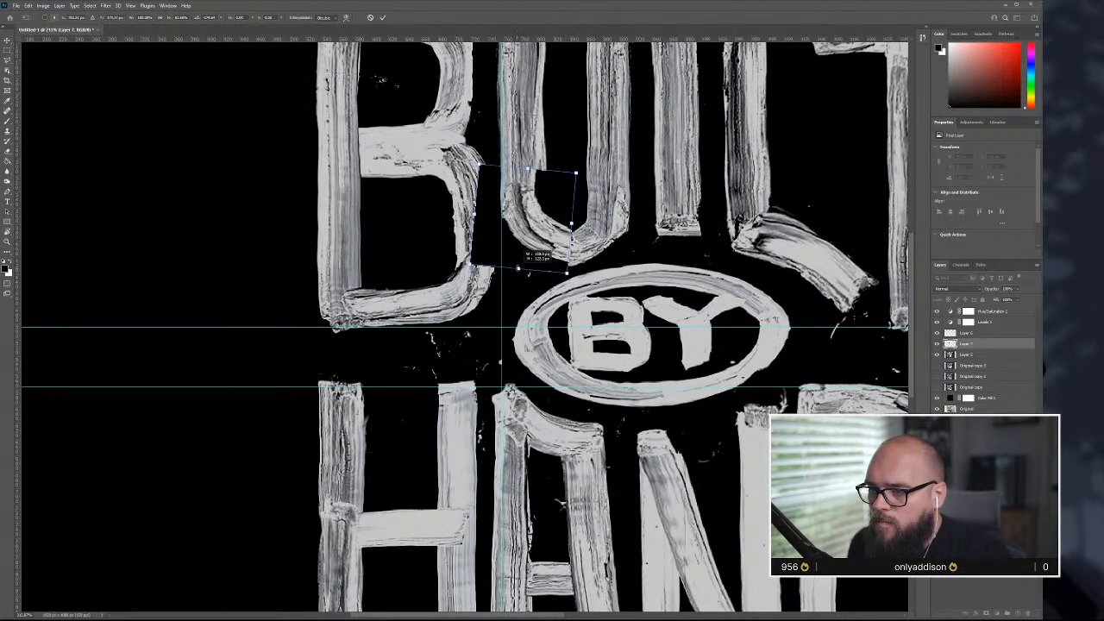
left_click_drag(571, 226, 554, 275)
left_click_drag(593, 316, 602, 308)
left_click_drag(552, 258, 552, 249)
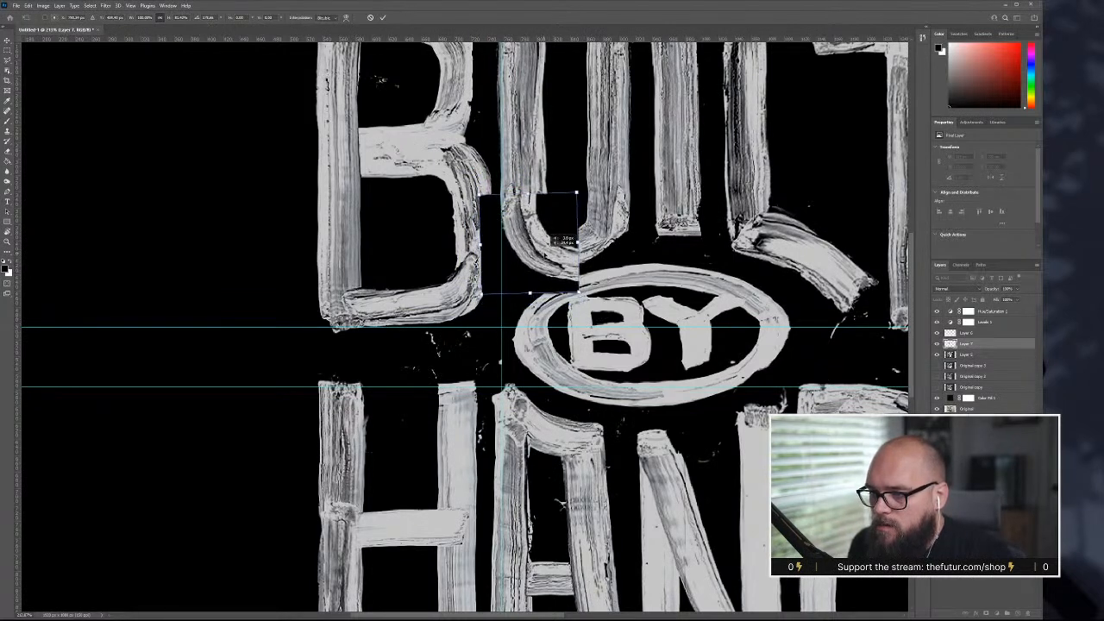
- Skew the copied curve upward on its inner side and fine-tune its position to line up with the U's base
right_click(561, 254)
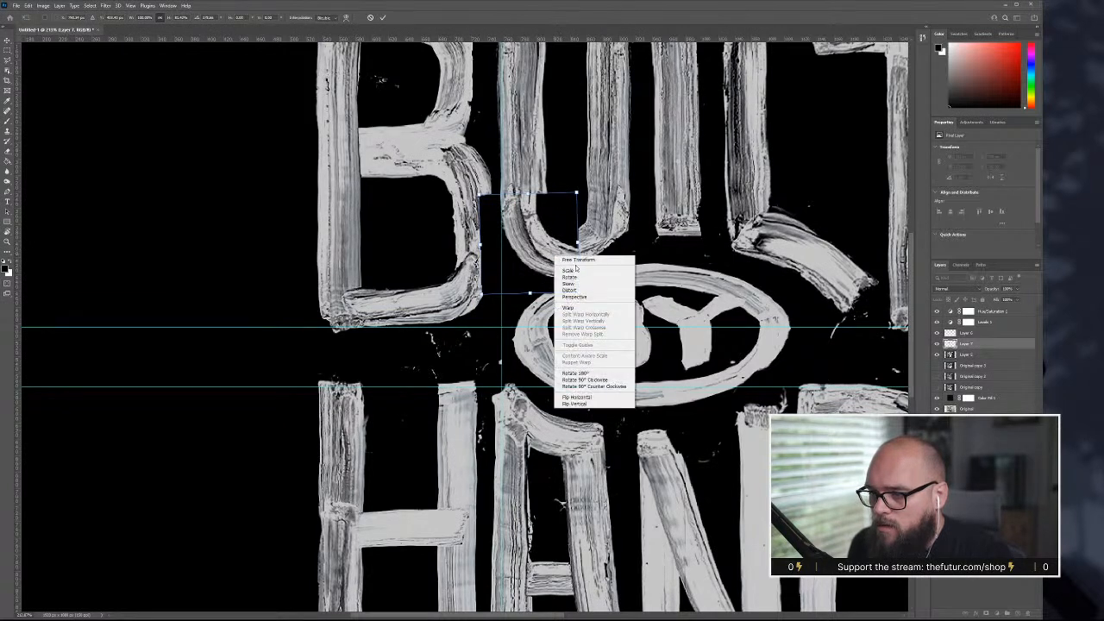
left_click(621, 296)
left_click_drag(576, 223, 577, 219)
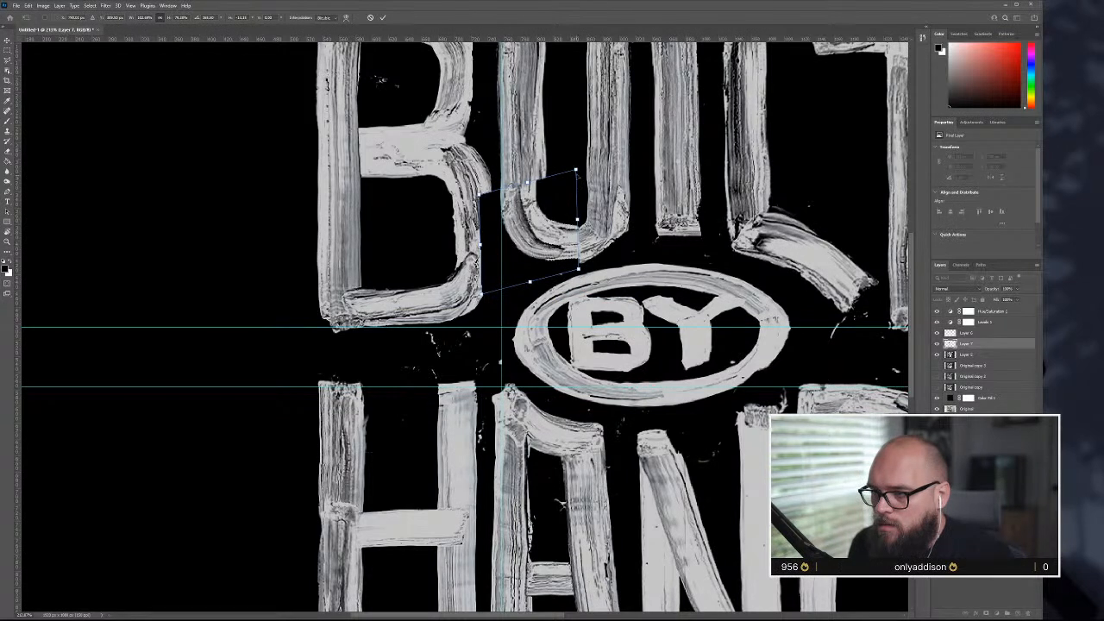
left_click_drag(576, 170, 576, 169)
left_click_drag(578, 270, 579, 274)
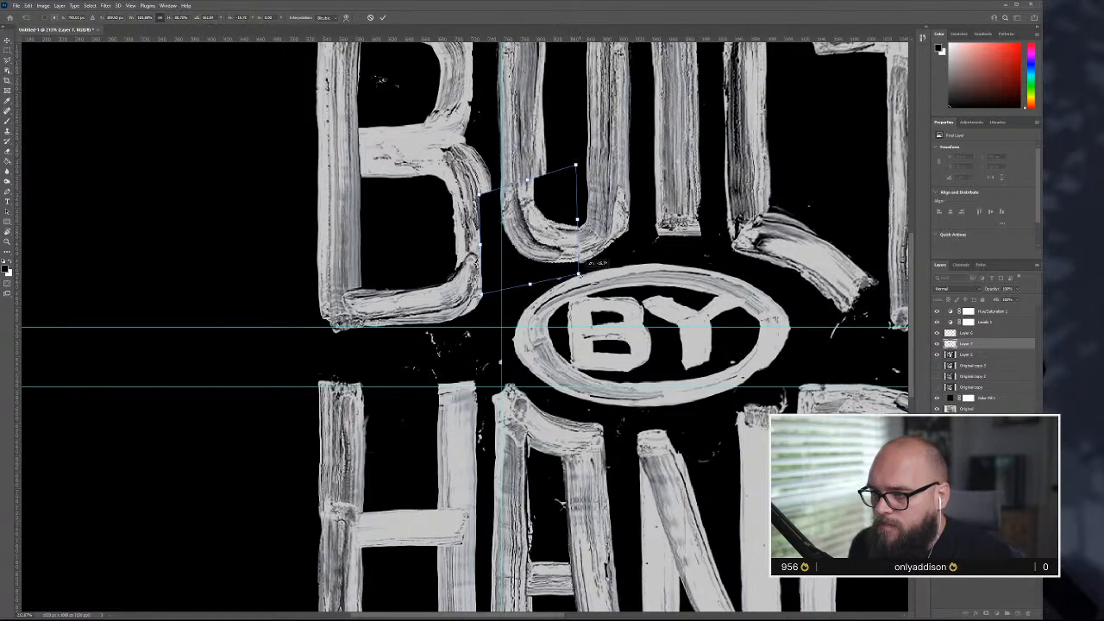
left_click_drag(577, 221, 579, 224)
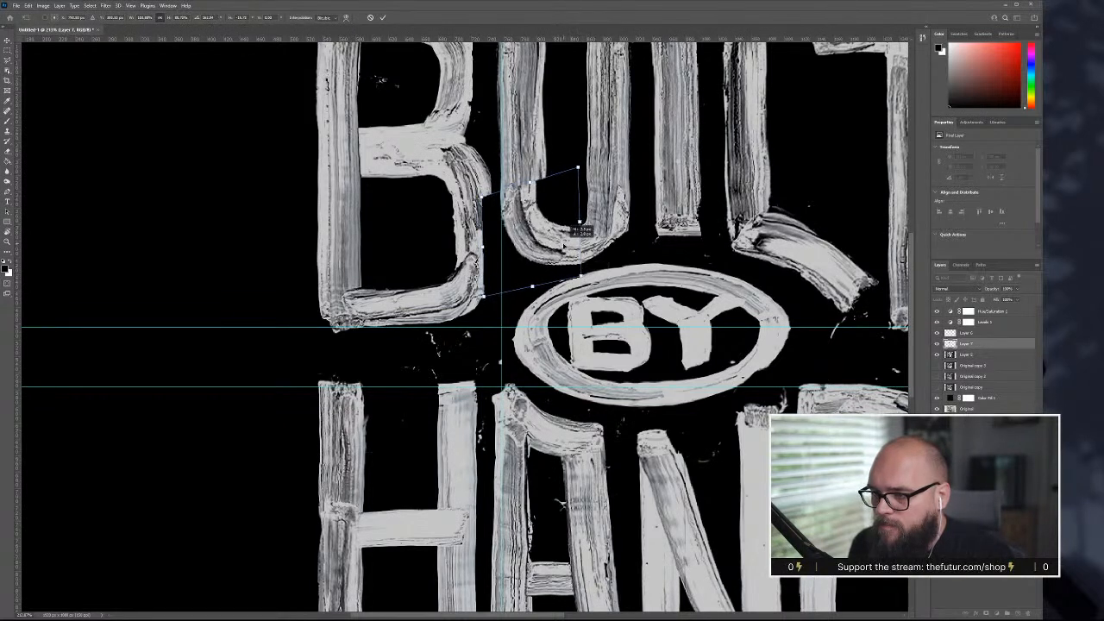
key("Return")
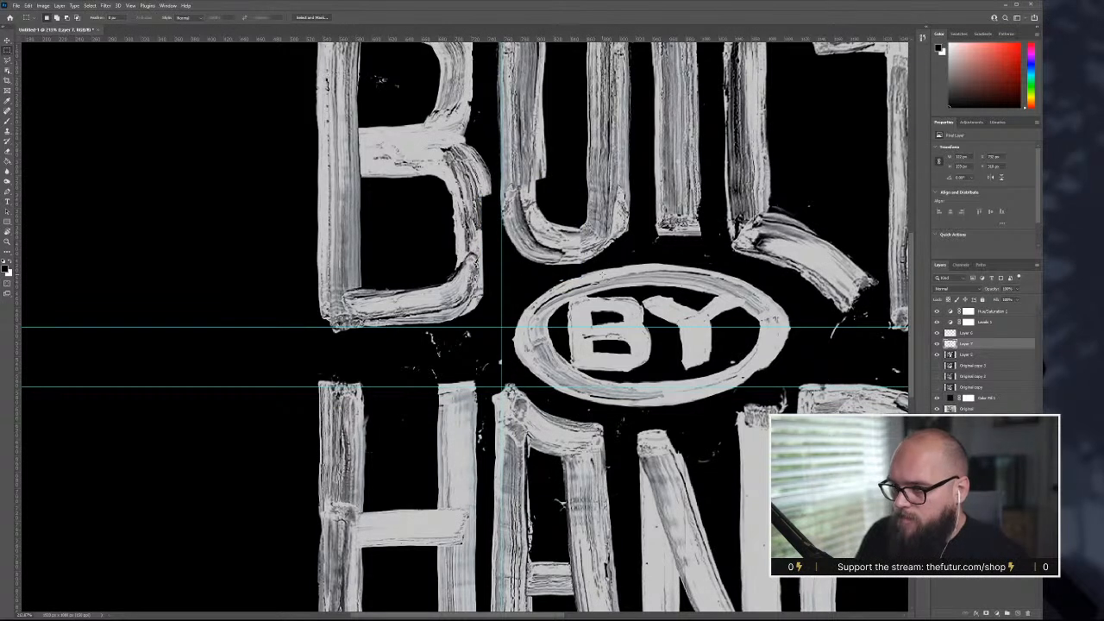
- Erase the copied curve's excess over the B and along its inner edge so that it blends into the U
key("e")
left_click_drag(497, 177, 493, 301)
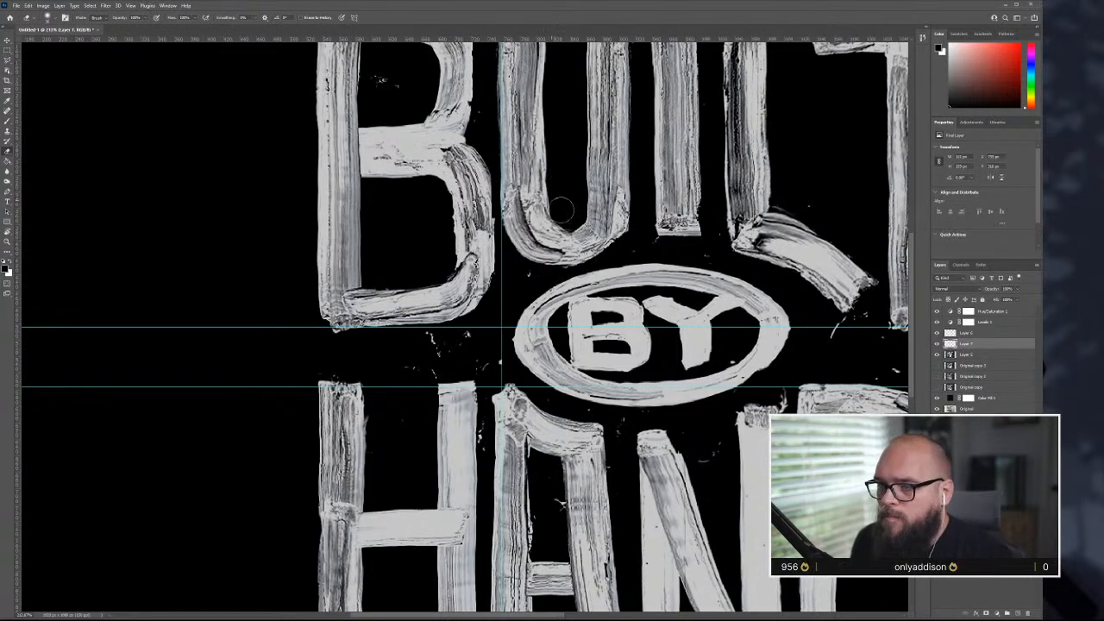
scroll(564, 209, "down", 4)
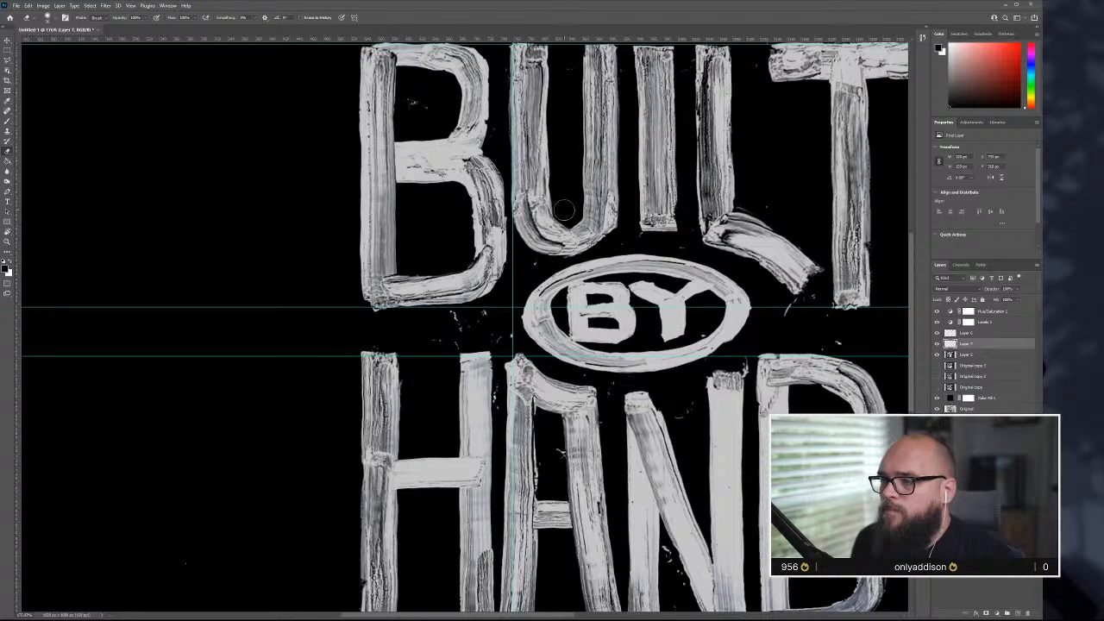
scroll(564, 210, "up", 3)
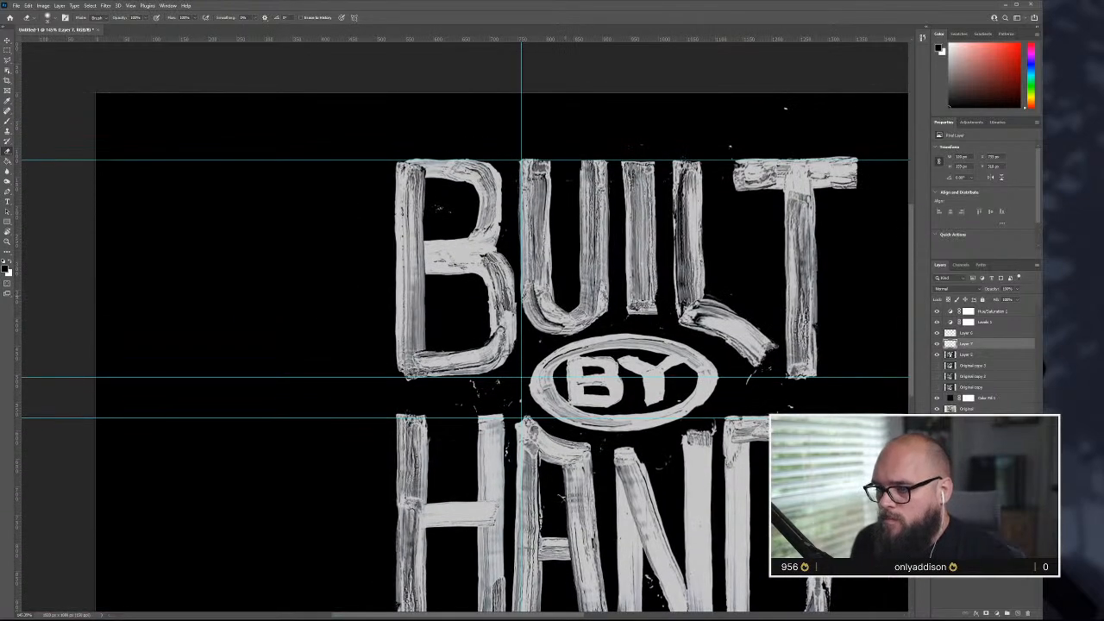
scroll(521, 304, "up", 6)
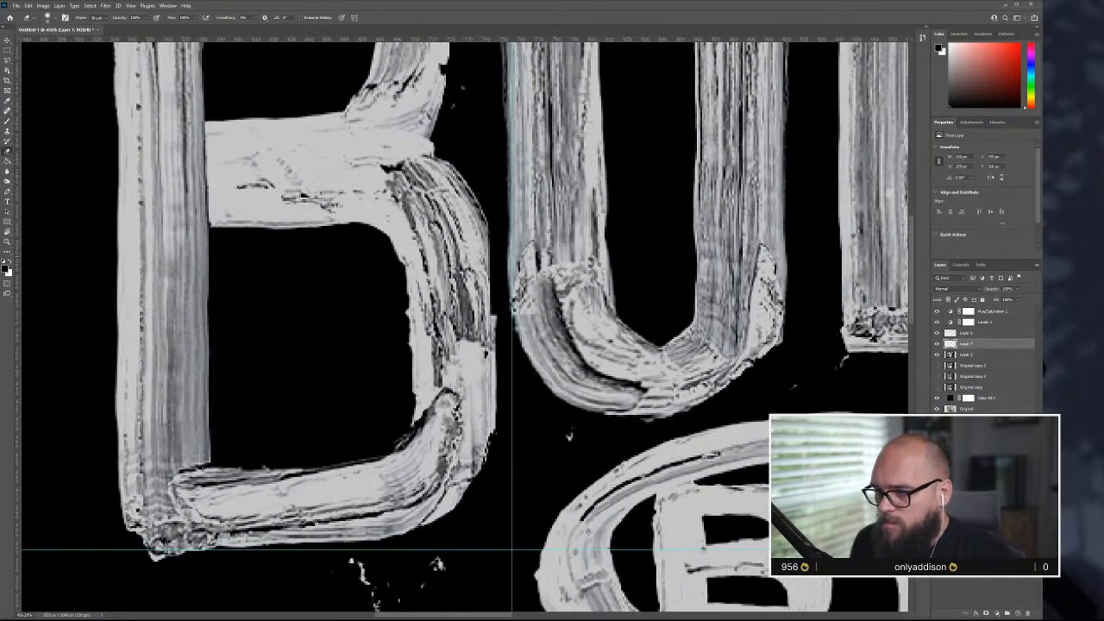
left_click(565, 282)
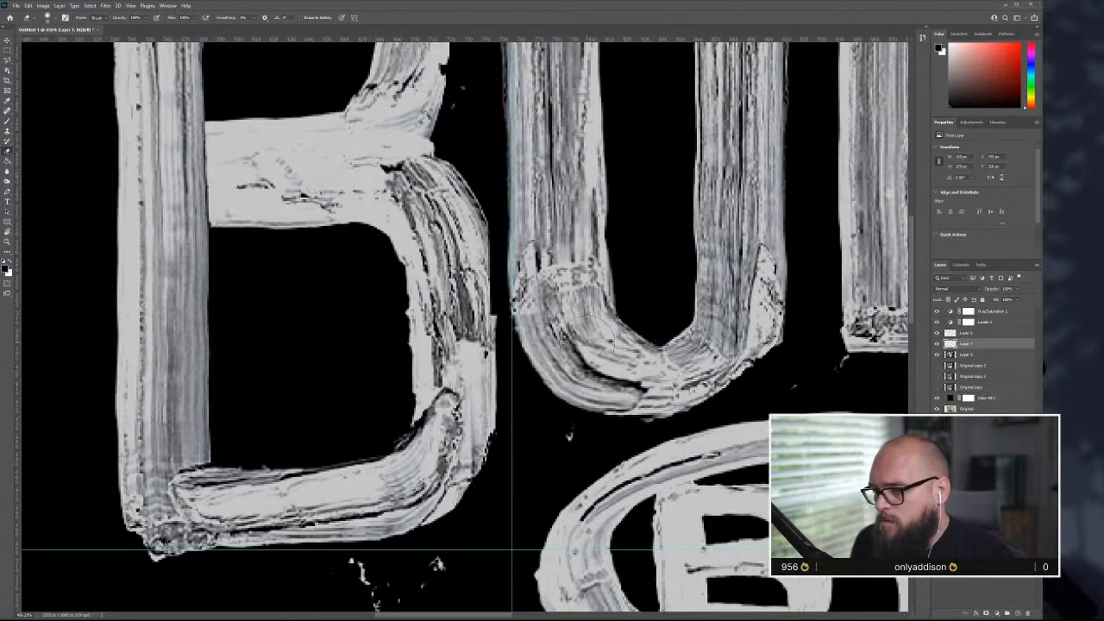
scroll(764, 397, "down", 6)
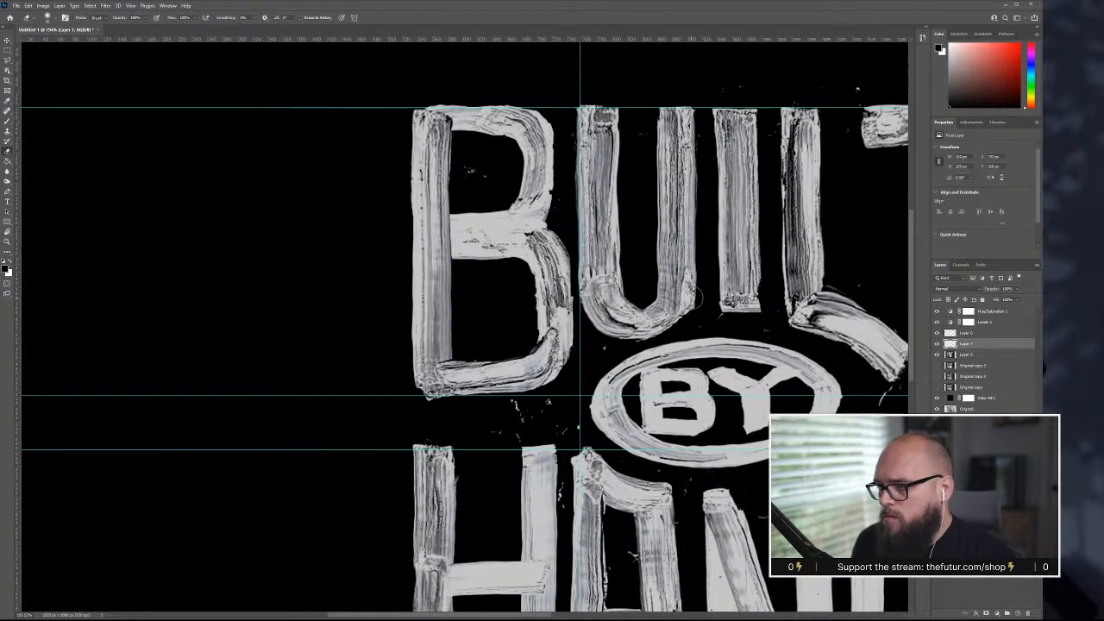
scroll(697, 342, "down", 2)
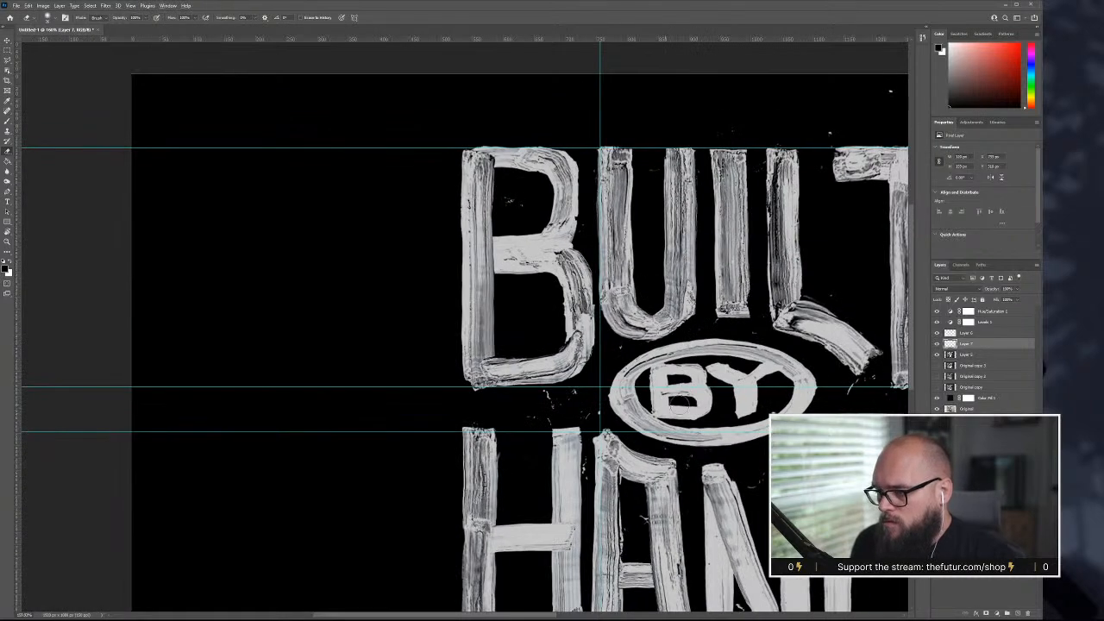
- Copy the lower-right corner of the D in HAND from the lettering layer to a new layer
left_click_drag(808, 514, 536, 328)
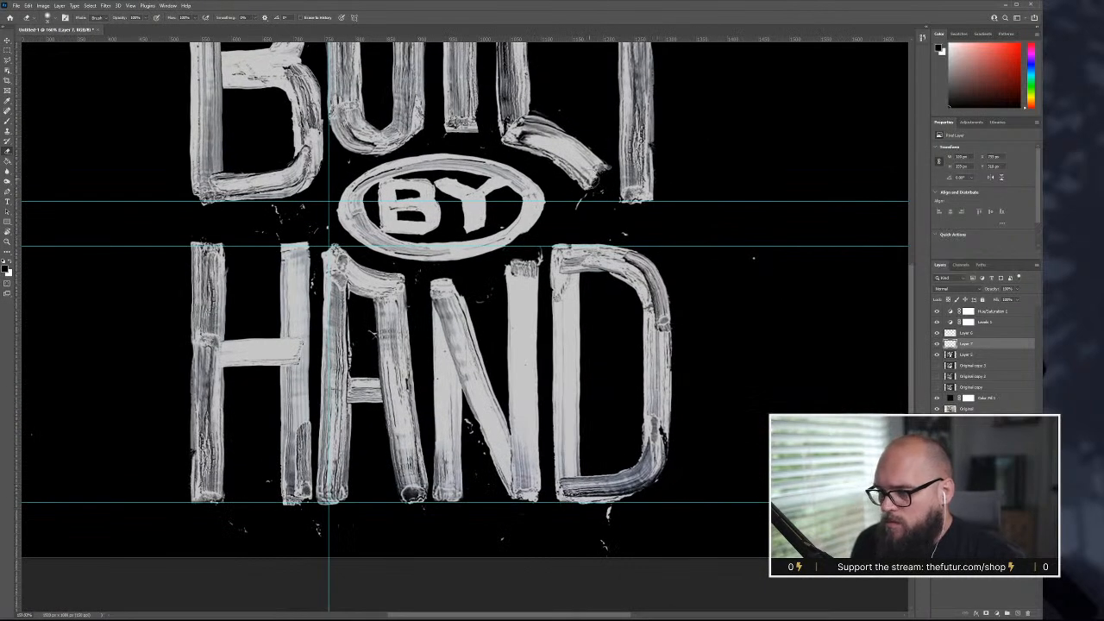
key("m")
left_click_drag(695, 521, 614, 401)
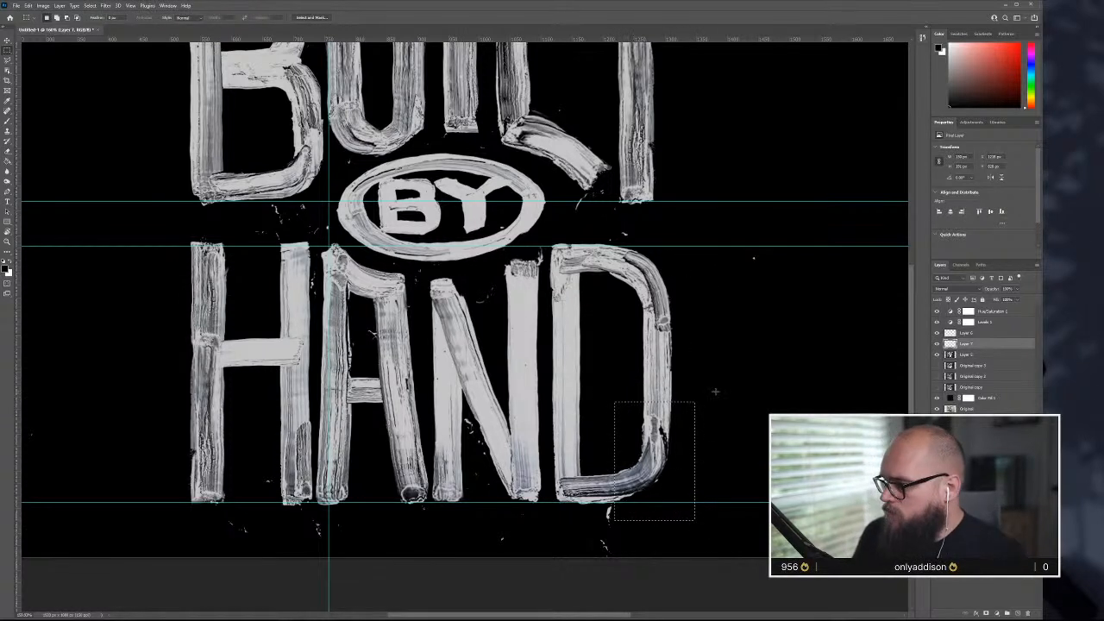
left_click(1005, 355)
key("ctrl+j")
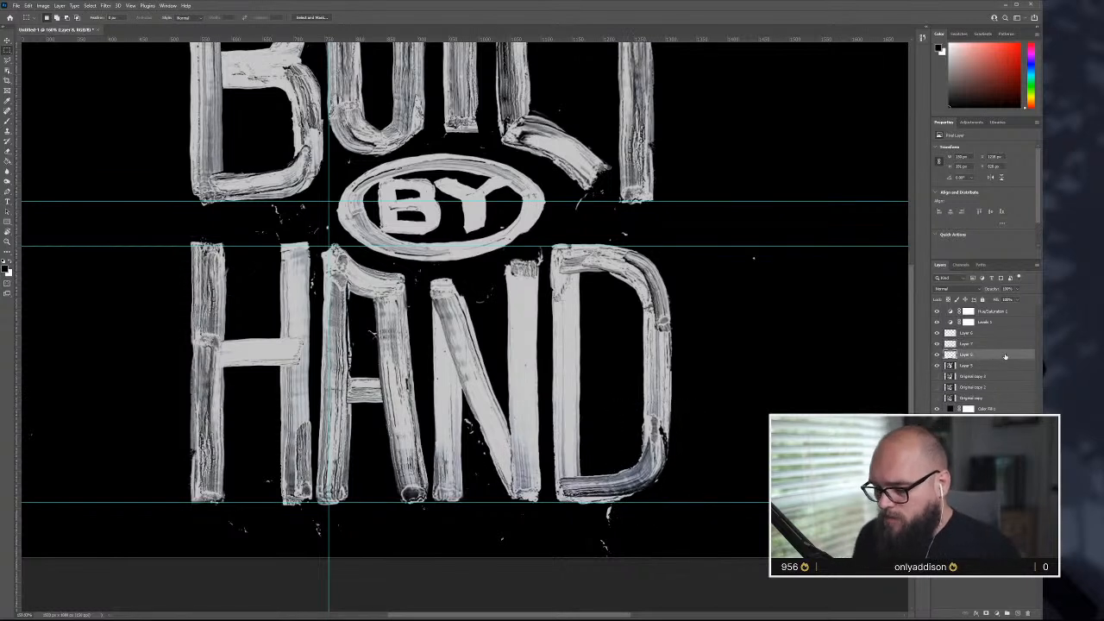
- Place the copied D corner over the U's lower-right bend, aligned with the U's right stem
key("ctrl+t")
left_click_drag(660, 434, 429, 120)
scroll(415, 127, "up", 5)
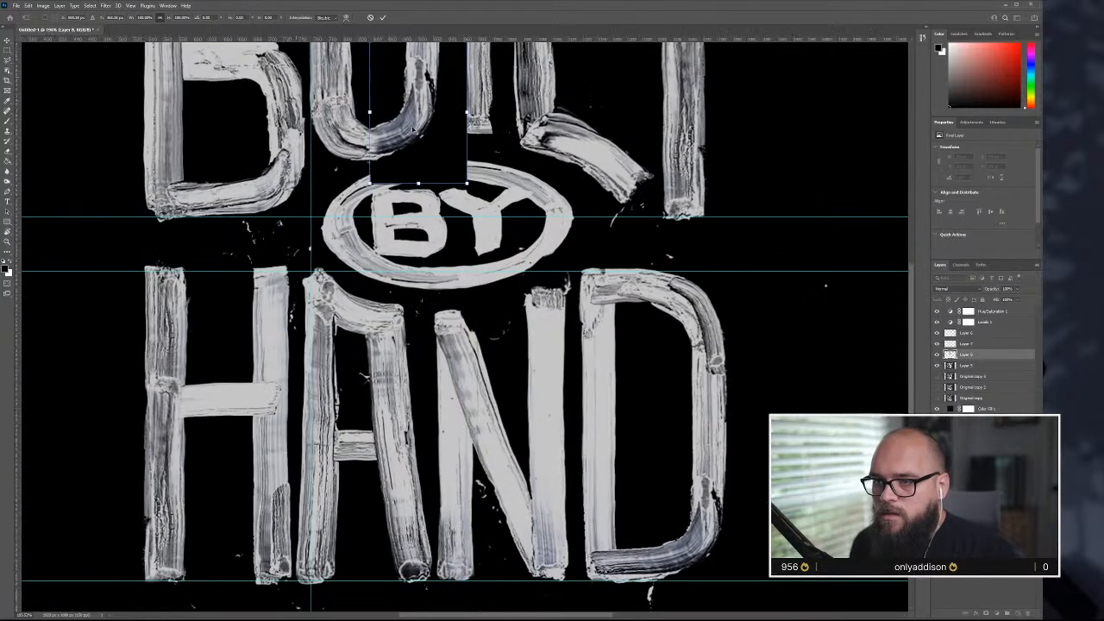
key("alt+space")
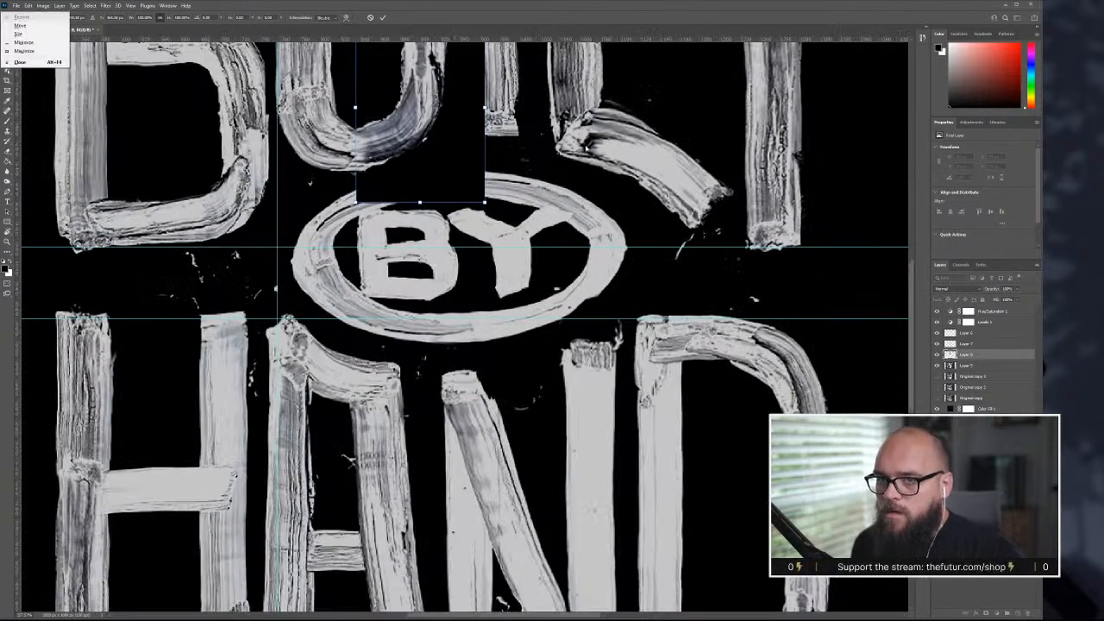
key("Return")
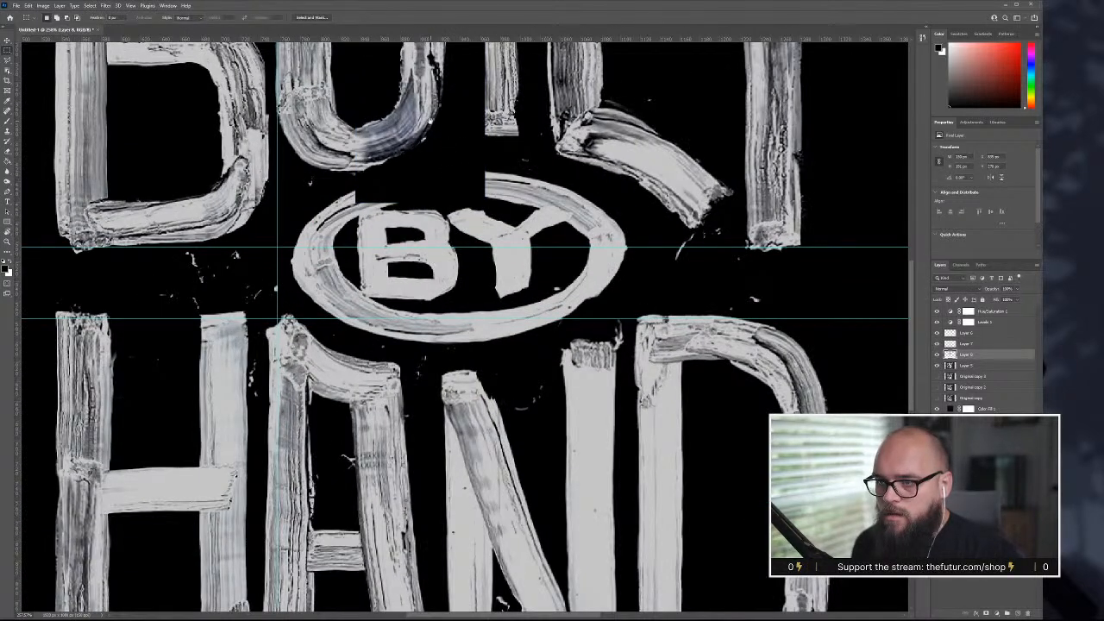
scroll(430, 121, "up", 5)
scroll(430, 121, "left", 2)
key("ctrl+t")
left_click_drag(532, 389, 516, 421)
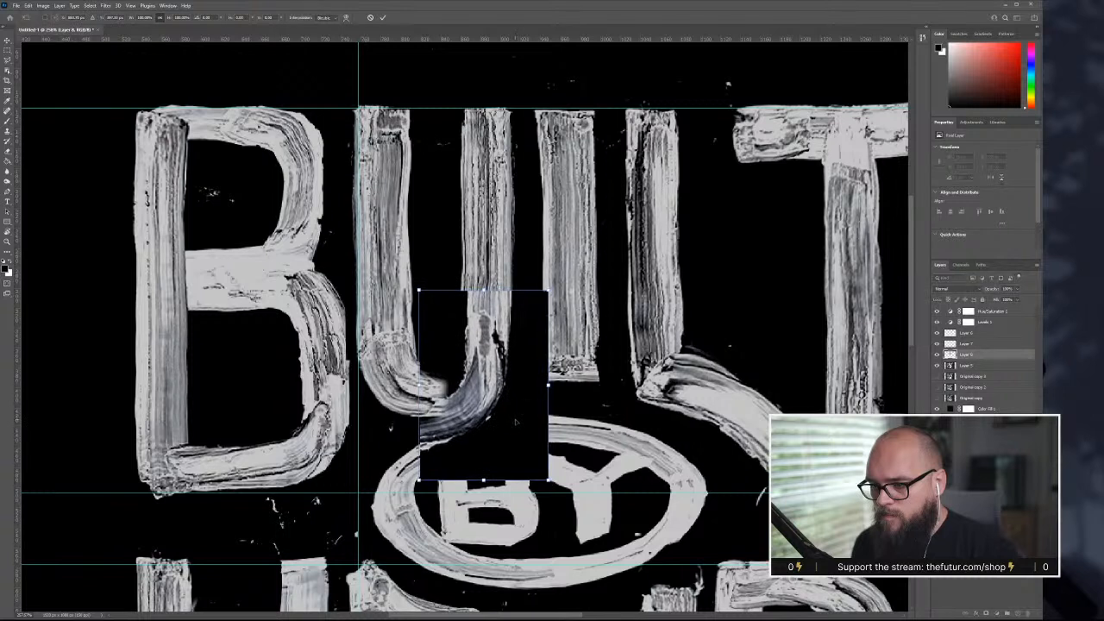
- Skew the copied corner upward on its inner side and shift it slightly to meet the U's left curve
right_click(492, 394)
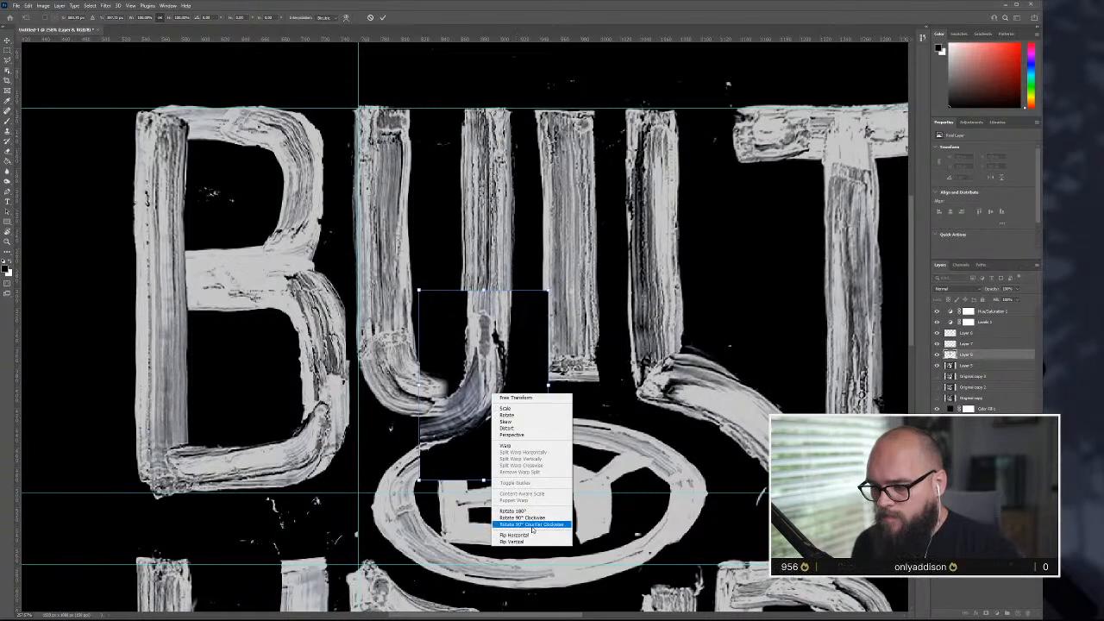
left_click(512, 435)
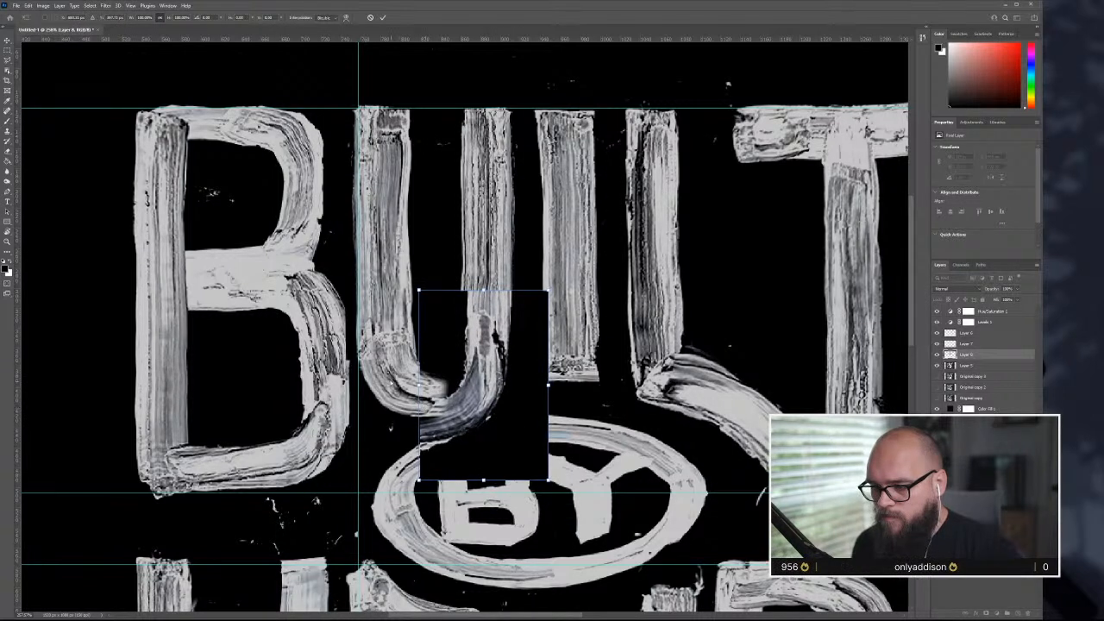
left_click_drag(418, 386, 421, 342)
left_click_drag(495, 338, 496, 351)
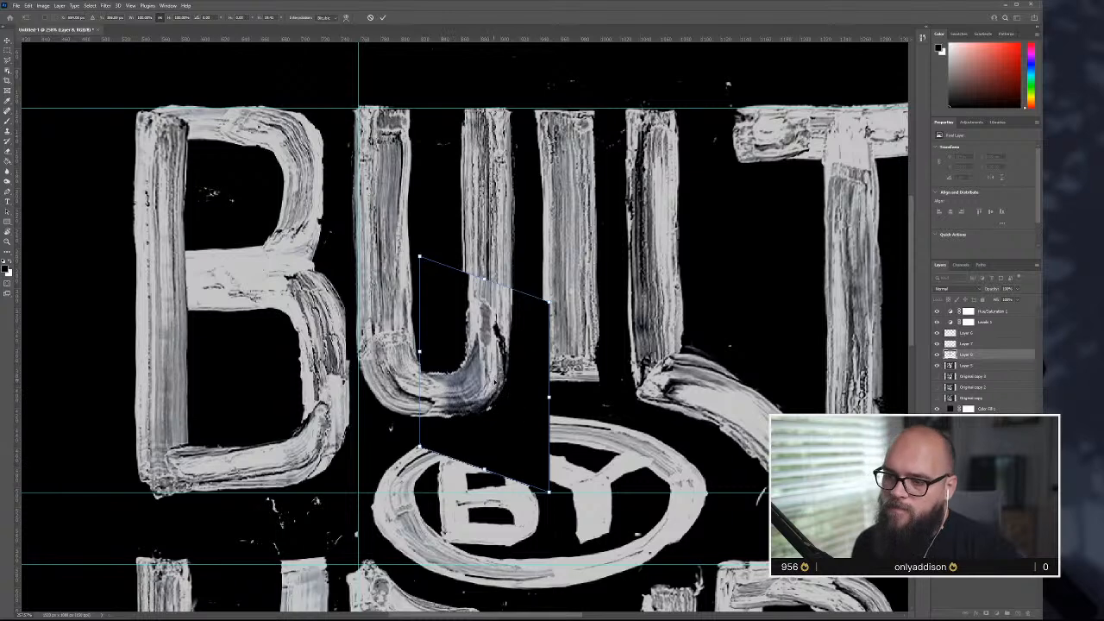
scroll(496, 402, "down", 1)
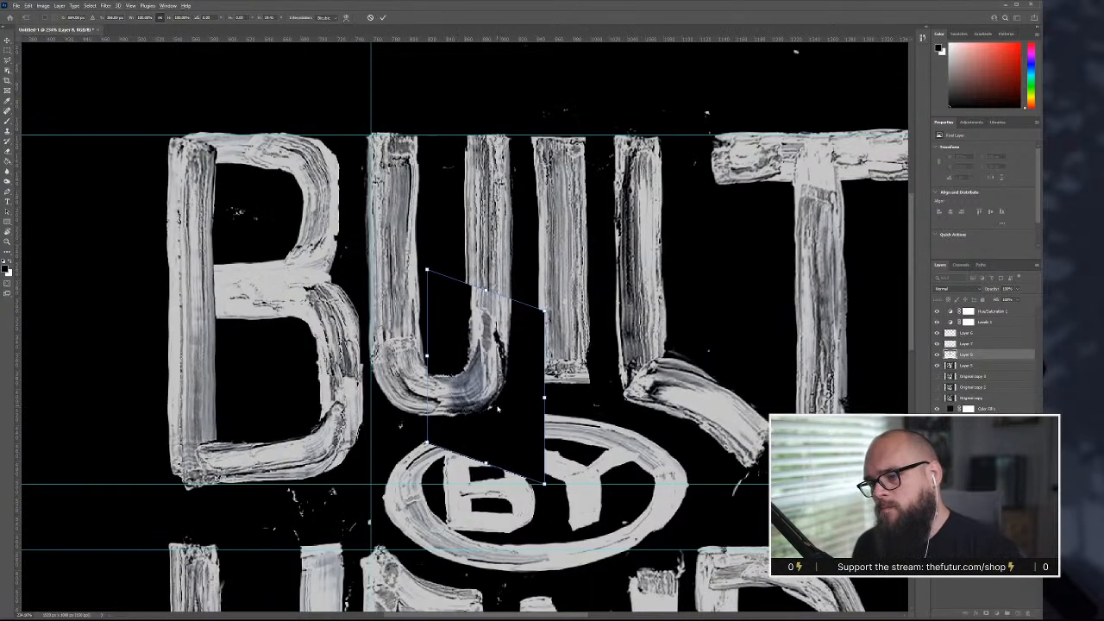
key("alt+space")
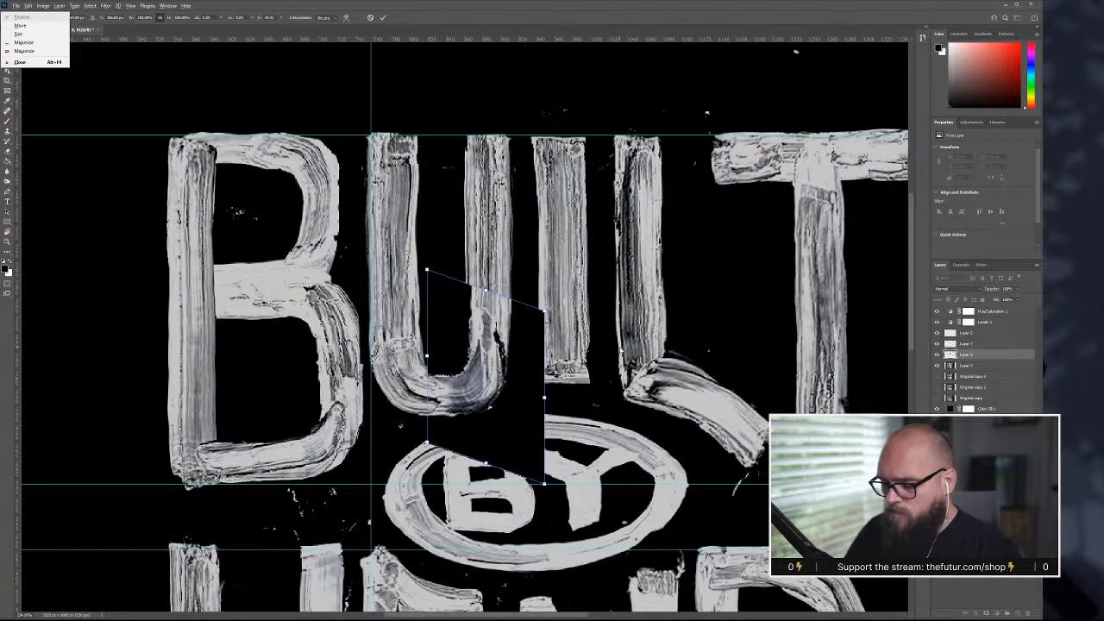
key("Escape")
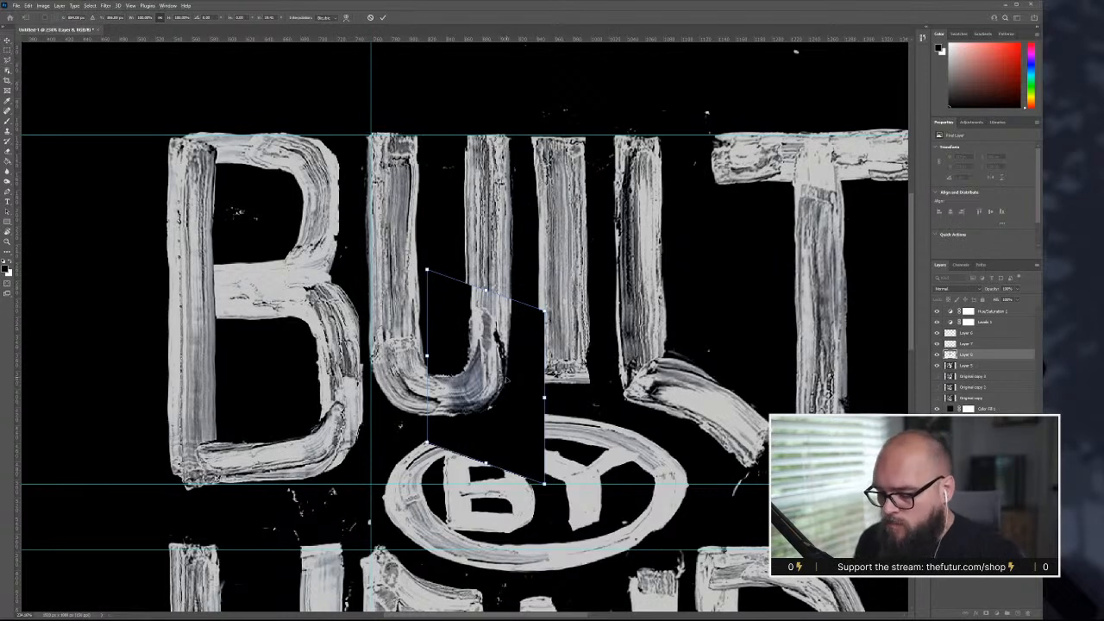
key("Return")
- Erase the copied corner's surplus black area and hard edges to reveal the oval and blend the corner into the U
key("b")
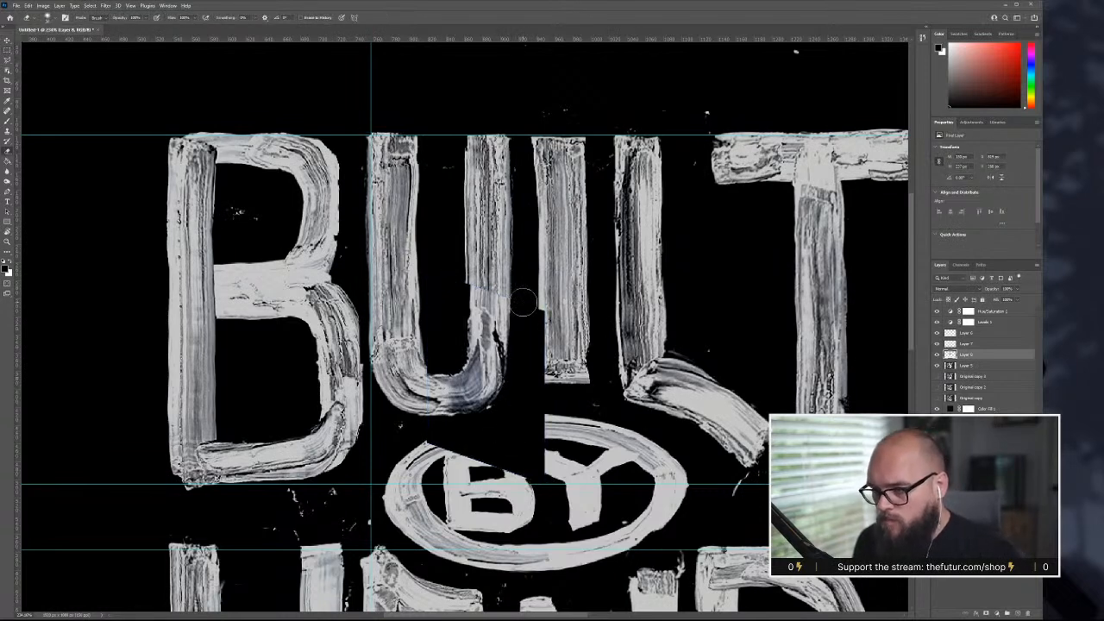
mouse_move(524, 300)
left_mouse_down()
mouse_move(540, 405)
mouse_move(544, 382)
mouse_move(521, 475)
mouse_move(518, 406)
mouse_move(436, 438)
mouse_move(515, 472)
left_mouse_up()
mouse_move(408, 428)
left_mouse_down()
mouse_move(432, 367)
mouse_move(461, 337)
mouse_move(458, 349)
mouse_move(468, 306)
mouse_move(459, 263)
mouse_move(511, 294)
left_mouse_up()
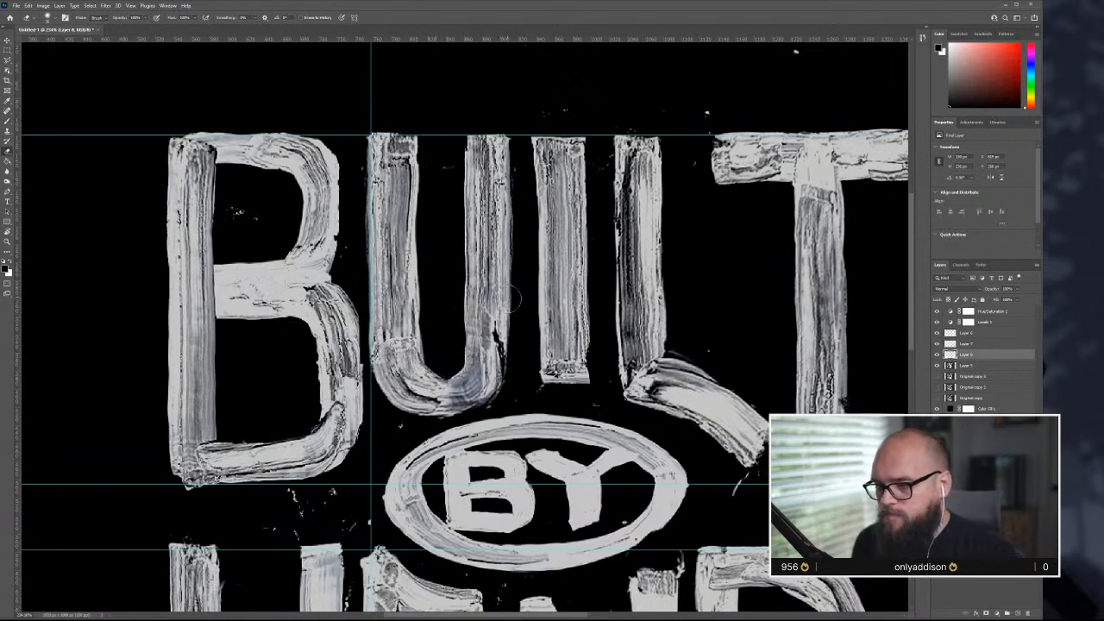
left_click_drag(464, 388, 477, 370)
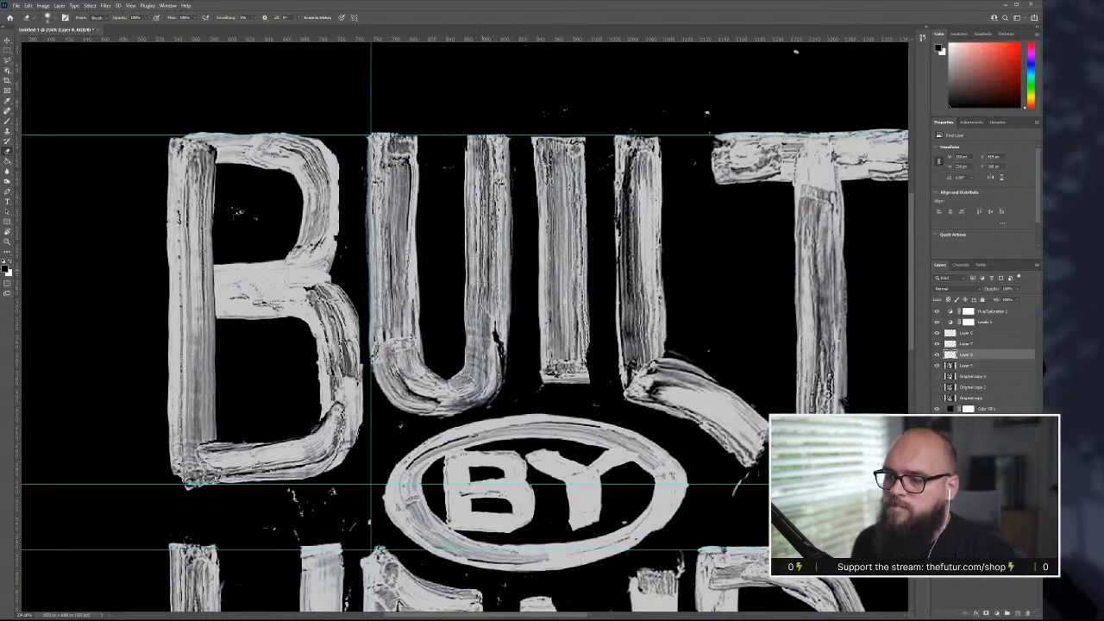
scroll(473, 366, "down", 1)
scroll(473, 367, "down", 3)
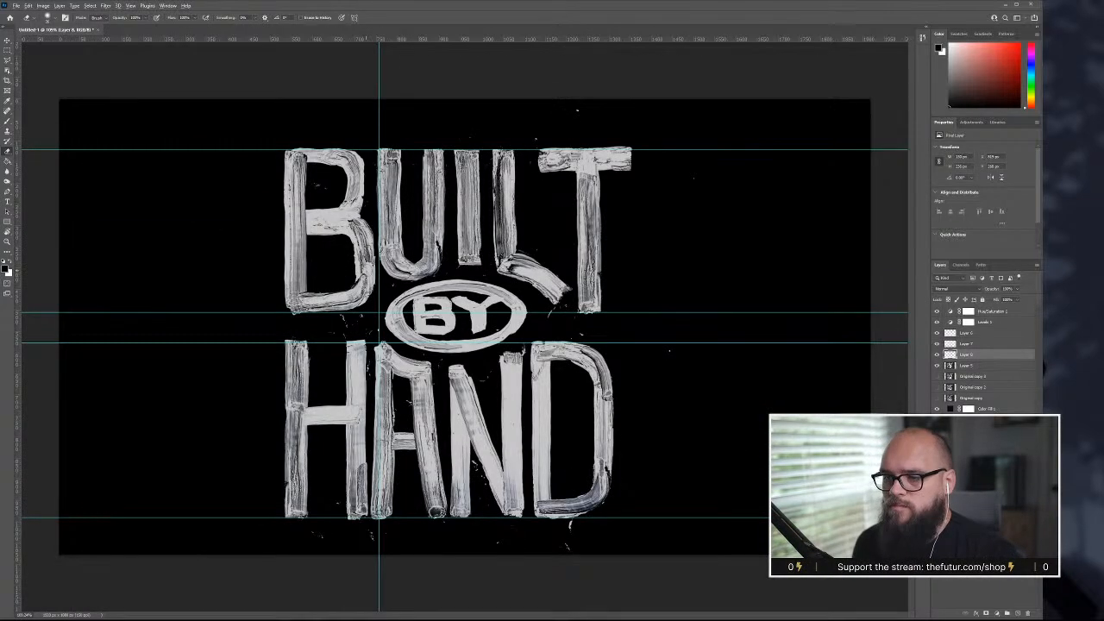
scroll(365, 271, "up", 3)
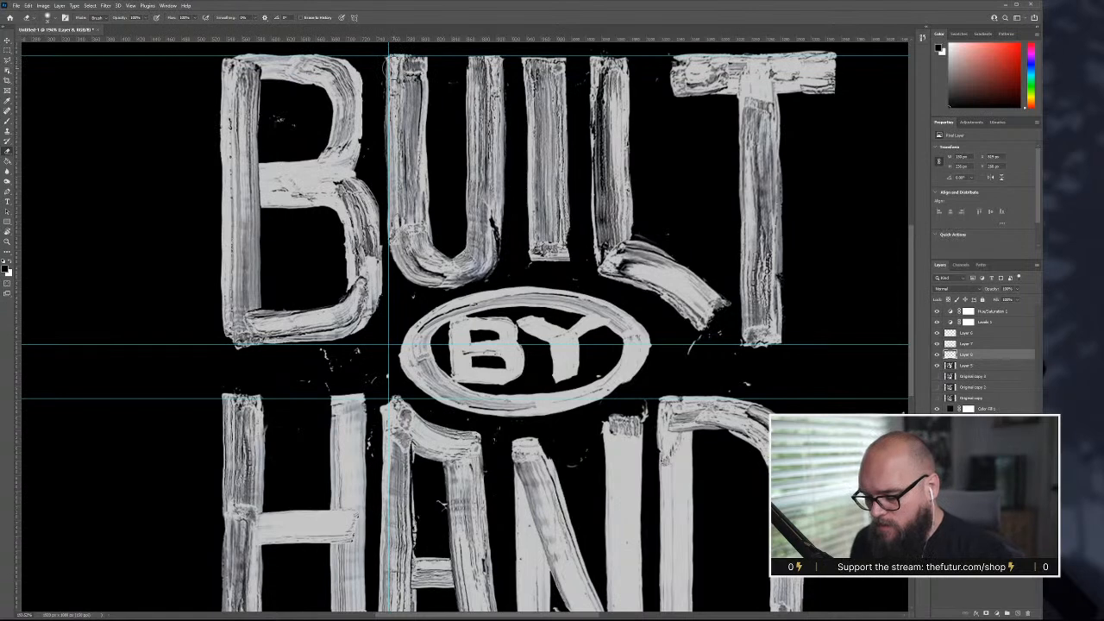
- Copy the upper-right inner corner of the B's upper counter in BUILT from the lettering layer to a new layer
key("m")
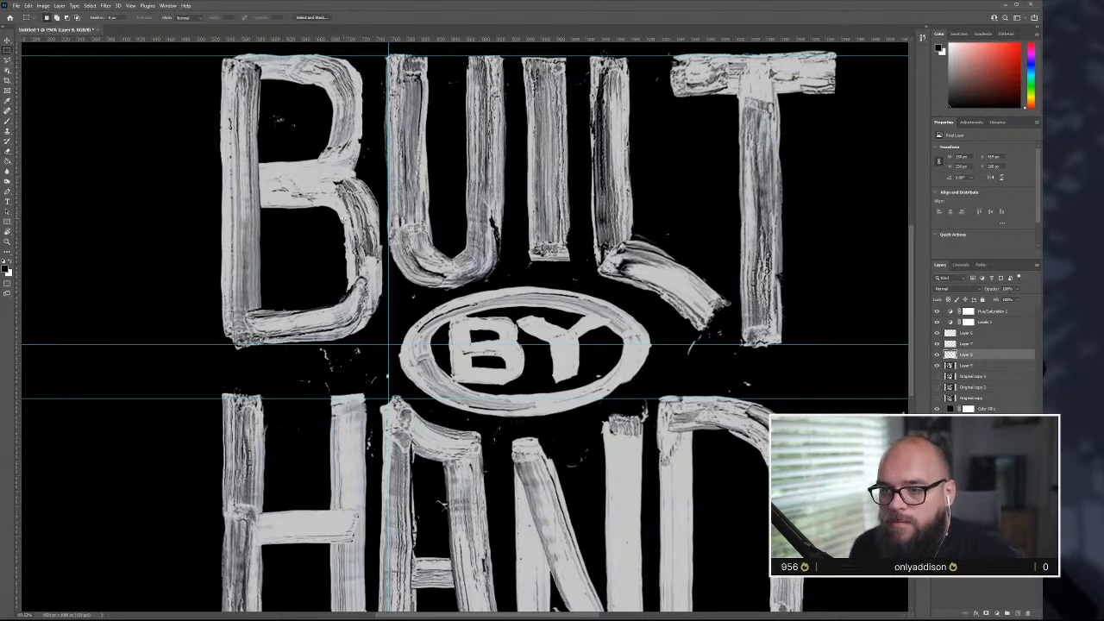
left_click_drag(286, 66, 342, 126)
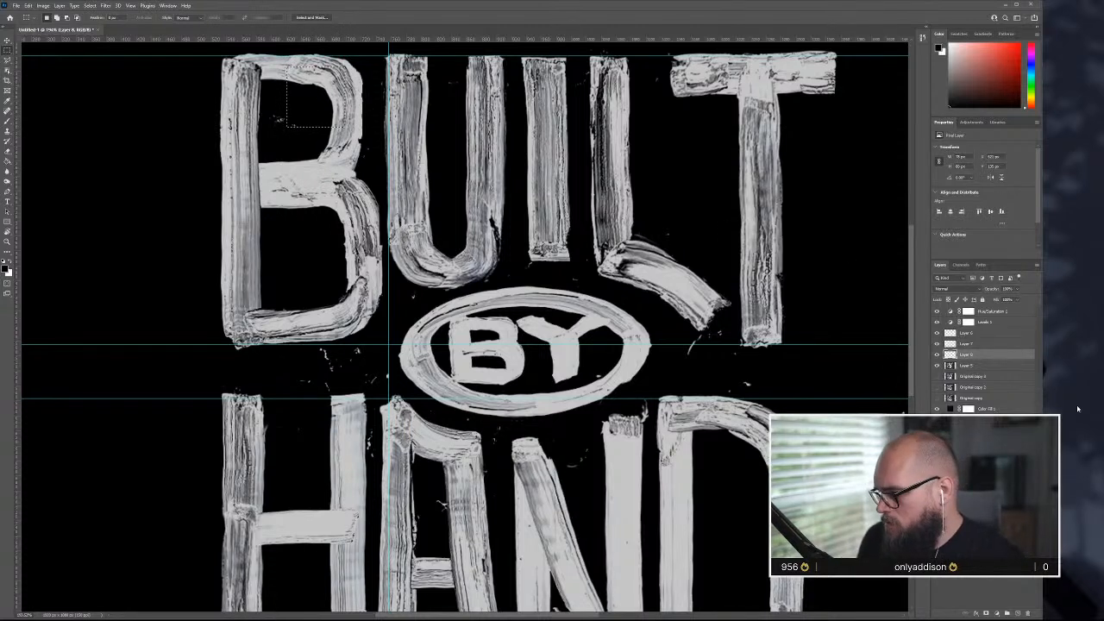
left_click(1020, 368)
key("ctrl+j")
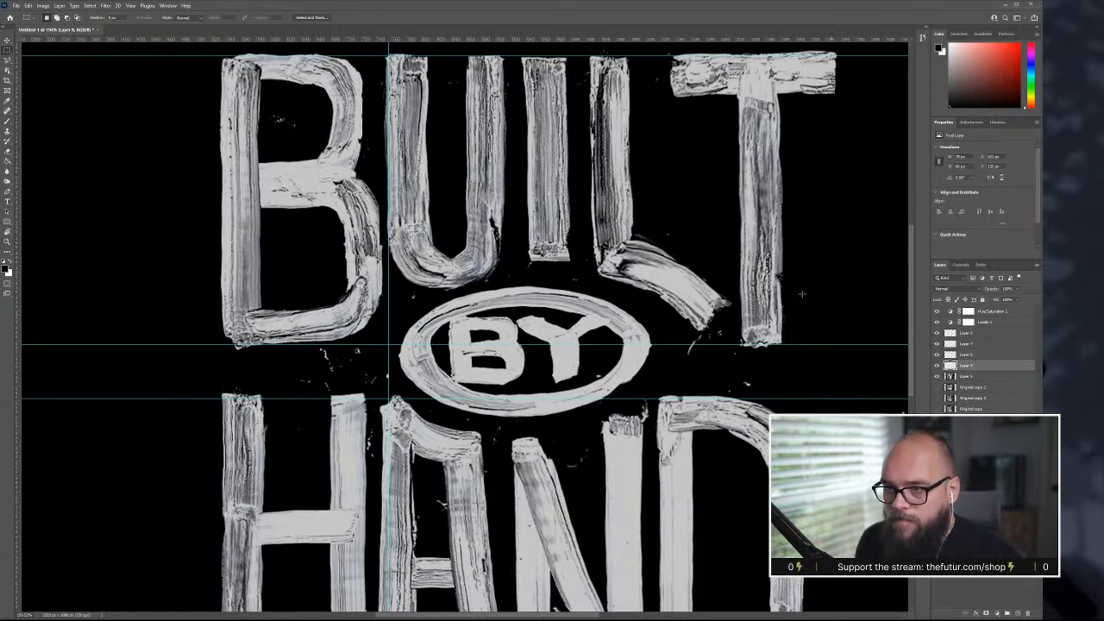
- Rotate the copied corner so it points downward and place it inside the U's bottom bend
key("ctrl+t")
left_click_drag(332, 95, 474, 200)
left_click_drag(484, 251, 457, 268)
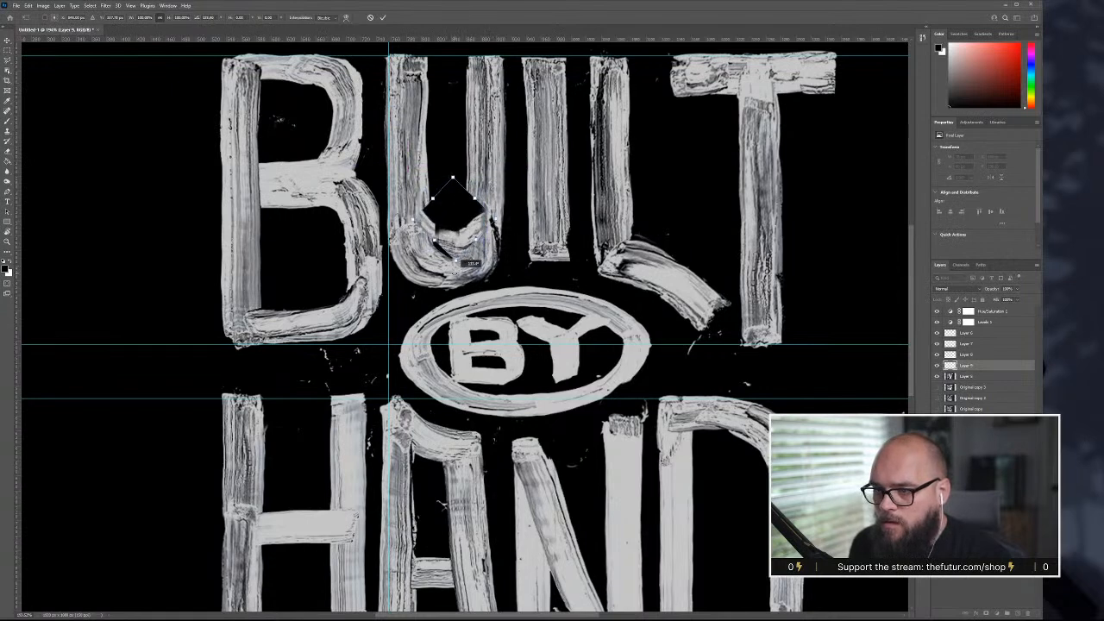
left_click_drag(455, 221, 461, 249)
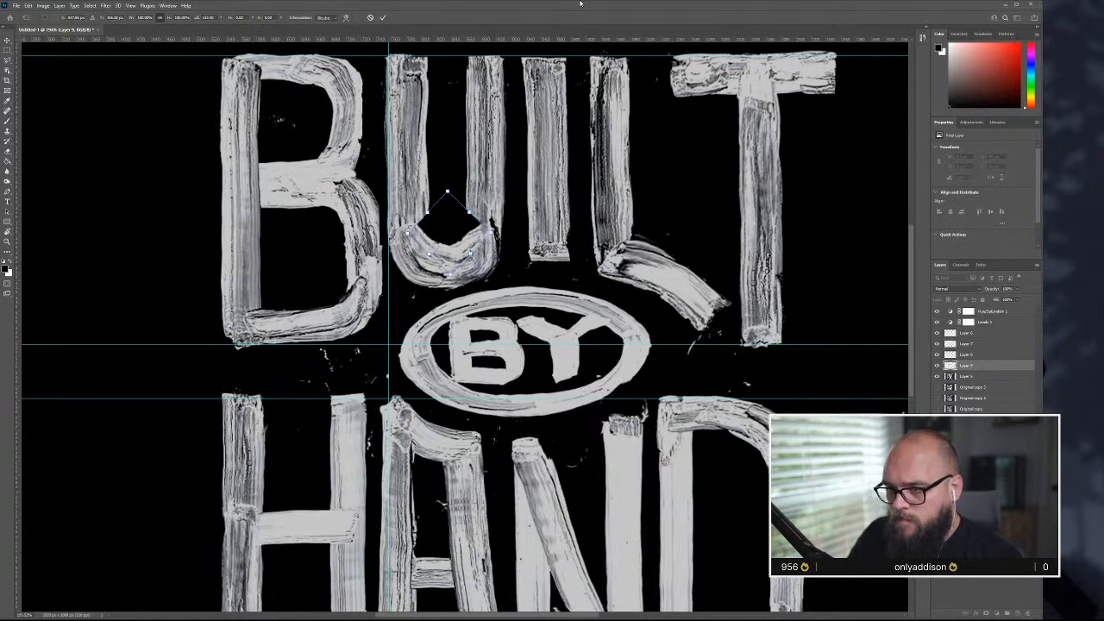
key("Return")
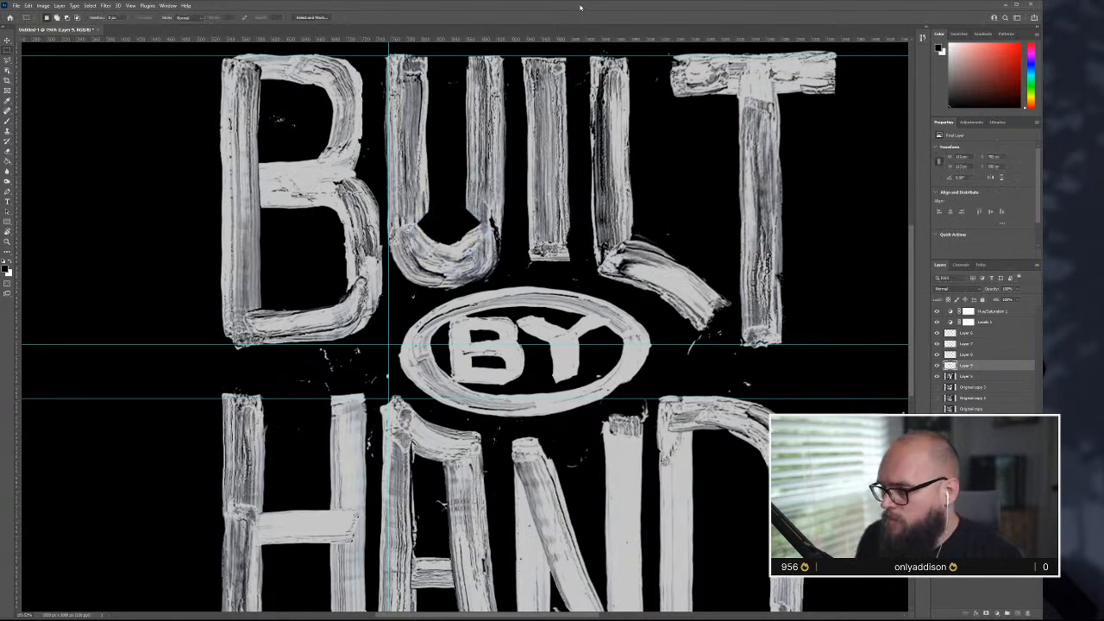
right_click(1006, 371)
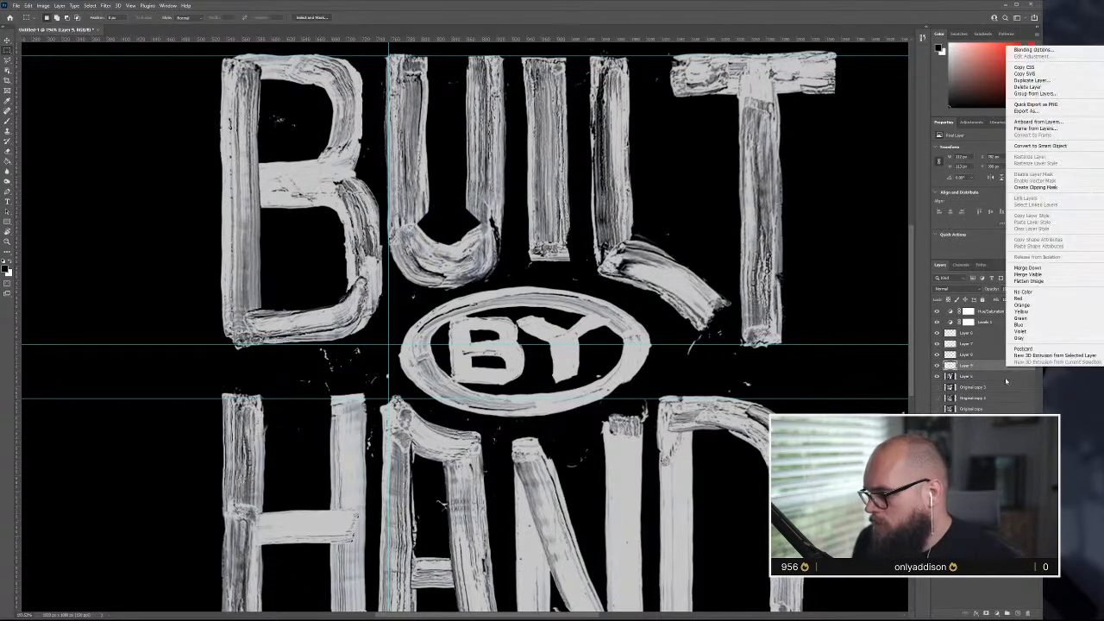
left_click(1038, 146)
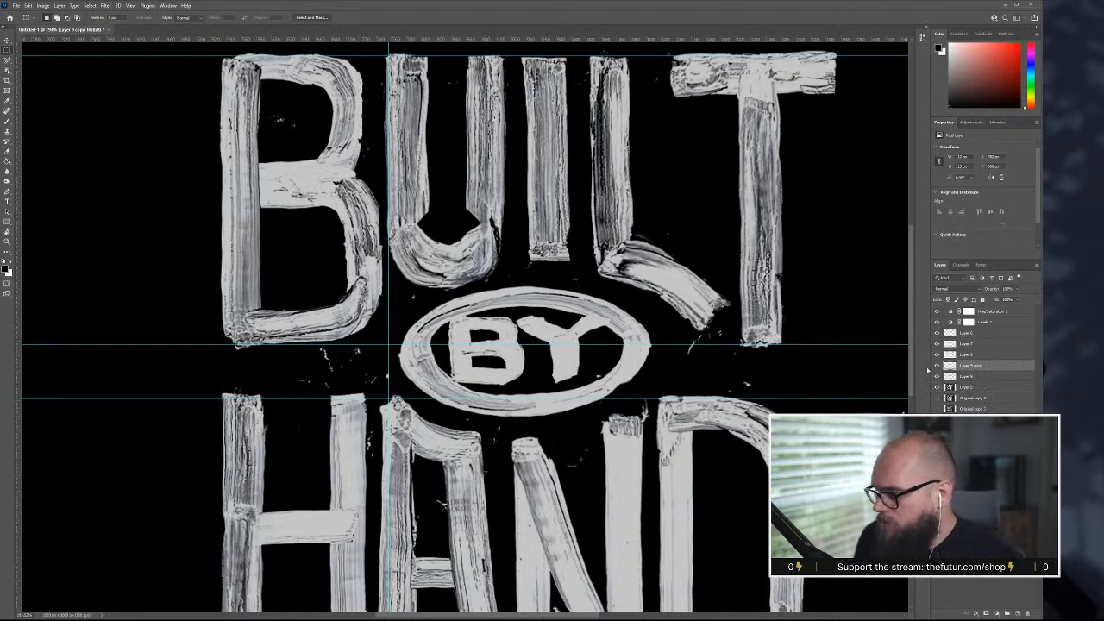
left_click(977, 376)
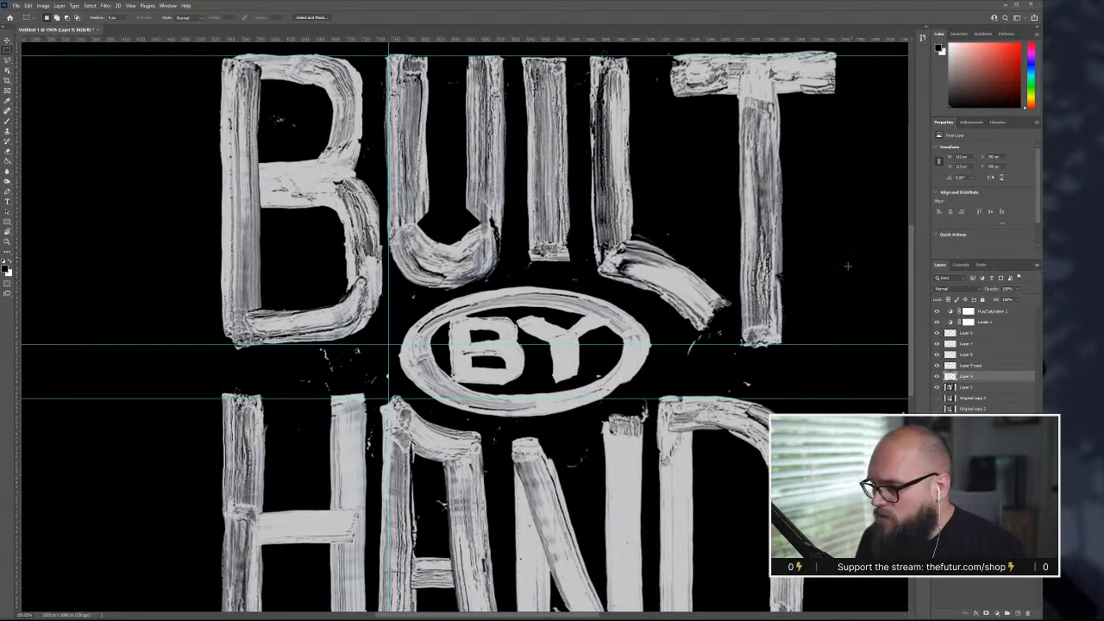
key("ctrl+t")
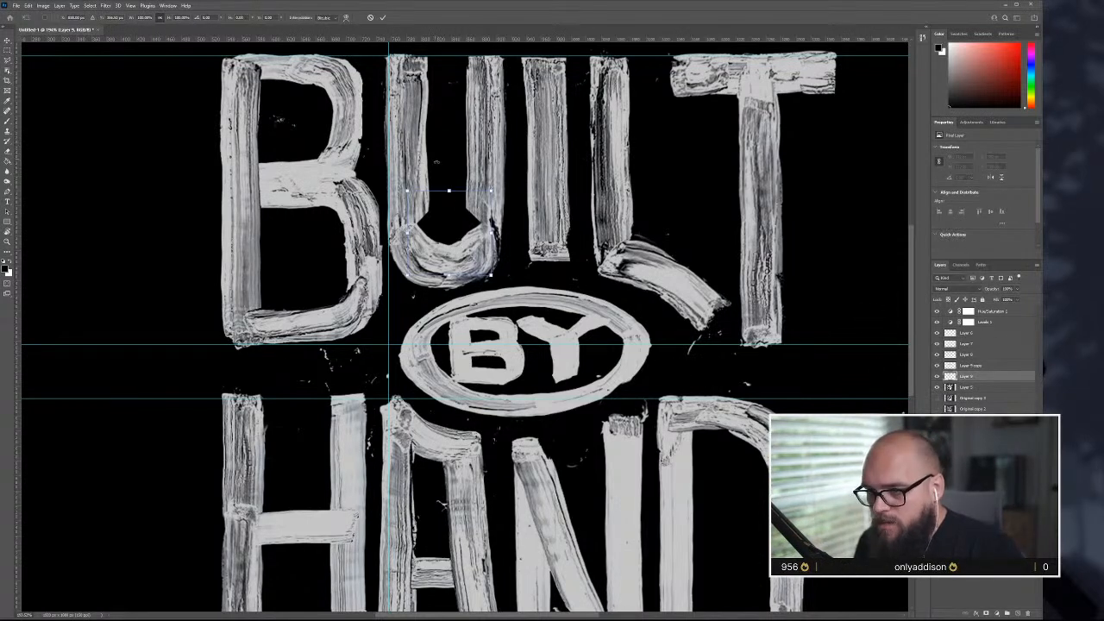
mouse_move(492, 229)
left_mouse_down()
mouse_move(468, 231)
mouse_move(487, 231)
mouse_move(423, 204)
mouse_move(423, 164)
mouse_move(488, 152)
left_mouse_up()
key("Return")
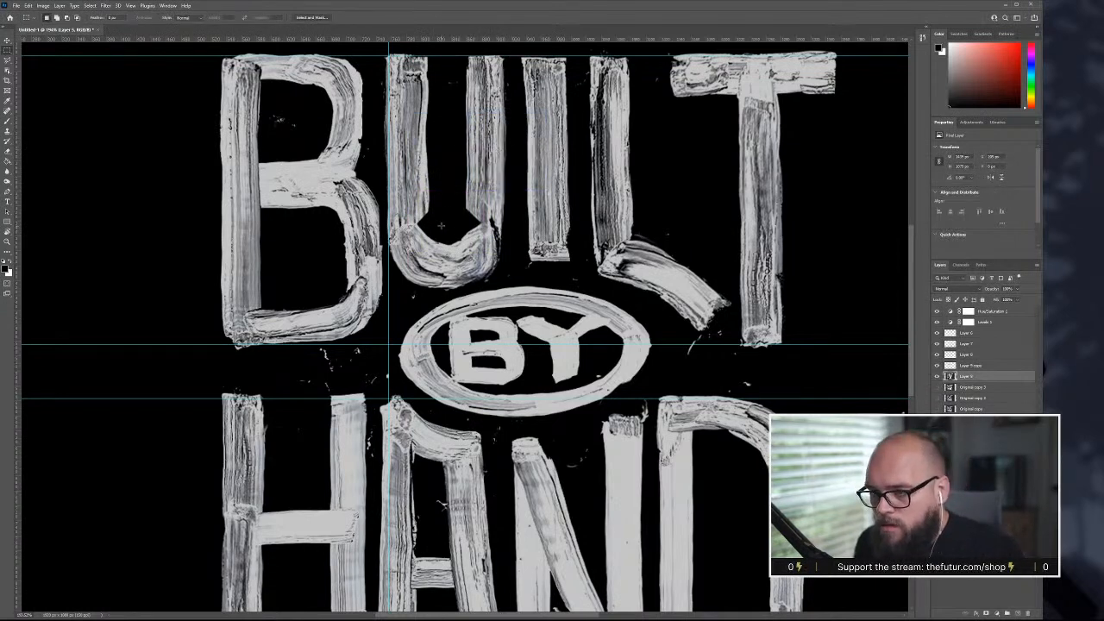
left_click(457, 222, "ctrl")
key("ctrl+t")
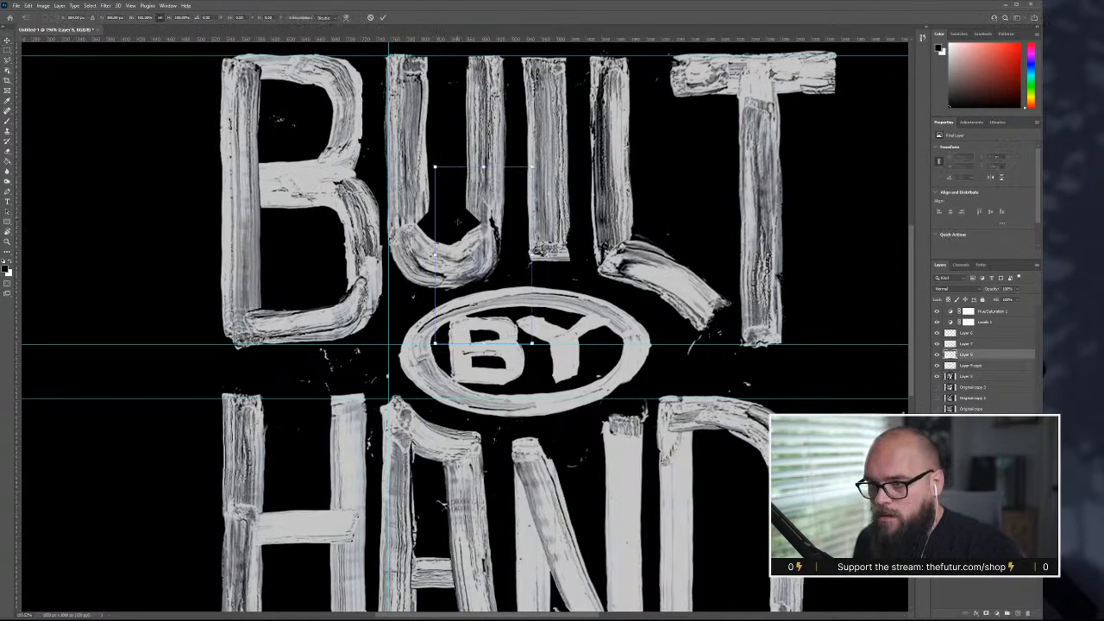
key("Return")
- Narrow the corner patch horizontally so it sits between the U's two stems
left_click(998, 366)
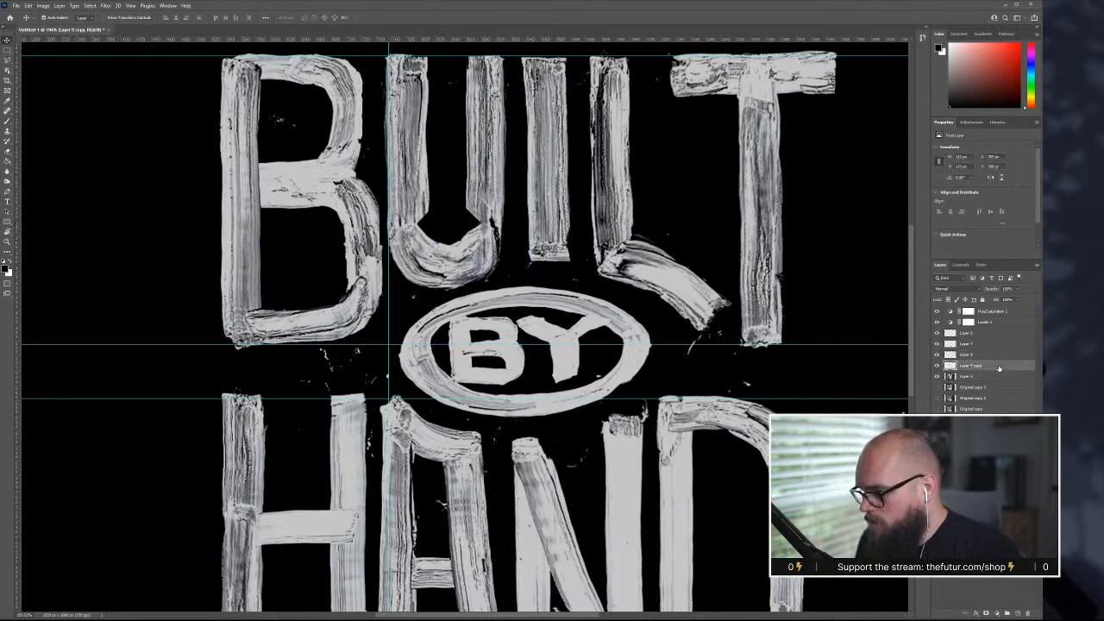
key("ctrl+t")
left_click_drag(491, 232, 486, 233)
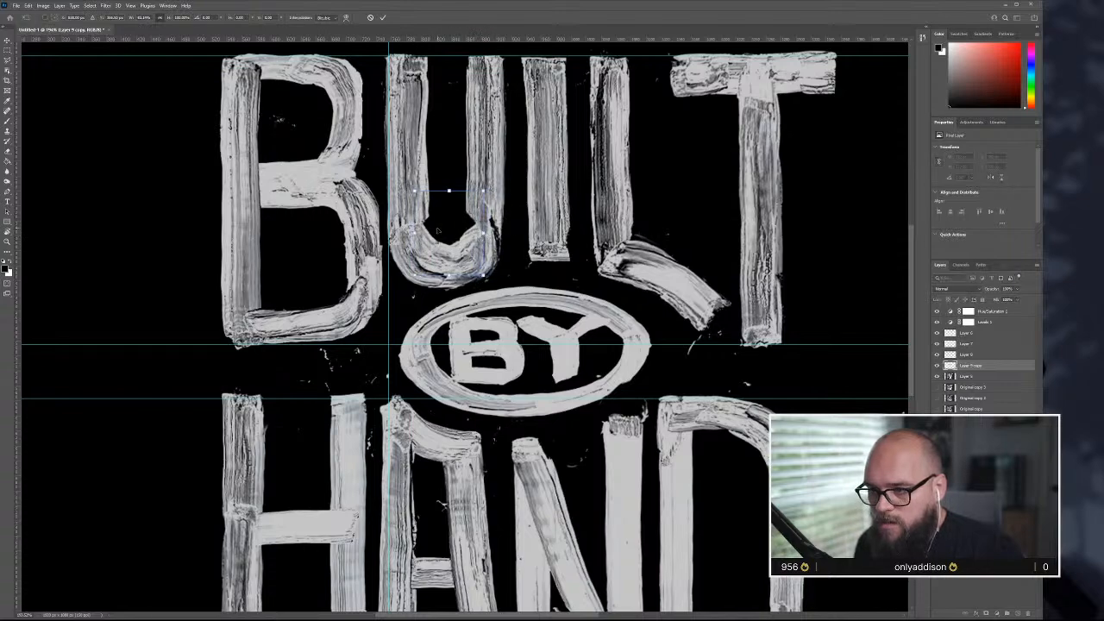
- Warp the corner patch so its sides follow the U's inner curve and meet both stems
right_click(438, 230)
left_click(453, 284)
scroll(422, 239, "up", 1)
scroll(423, 239, "up", 3)
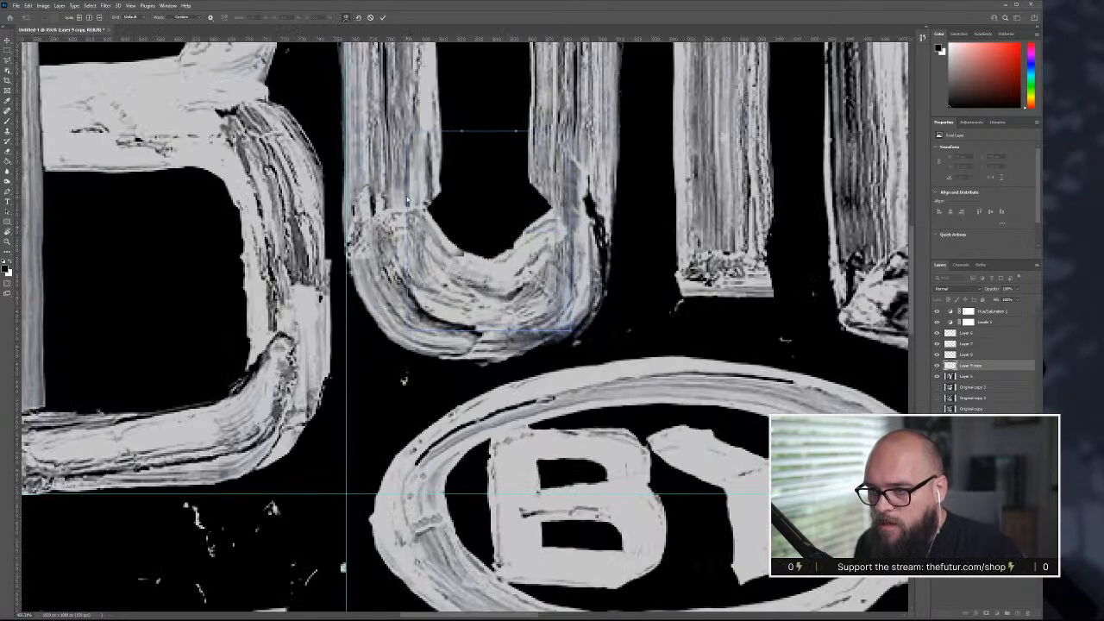
mouse_move(413, 200)
left_mouse_down()
mouse_move(426, 207)
mouse_move(445, 278)
left_mouse_up()
left_click_drag(433, 199, 451, 235)
mouse_move(488, 268)
left_mouse_down()
mouse_move(480, 252)
mouse_move(568, 199)
mouse_move(562, 185)
left_mouse_up()
mouse_move(525, 226)
left_mouse_down()
mouse_move(529, 242)
mouse_move(549, 195)
left_mouse_up()
left_click_drag(513, 254, 535, 230)
key("Return")
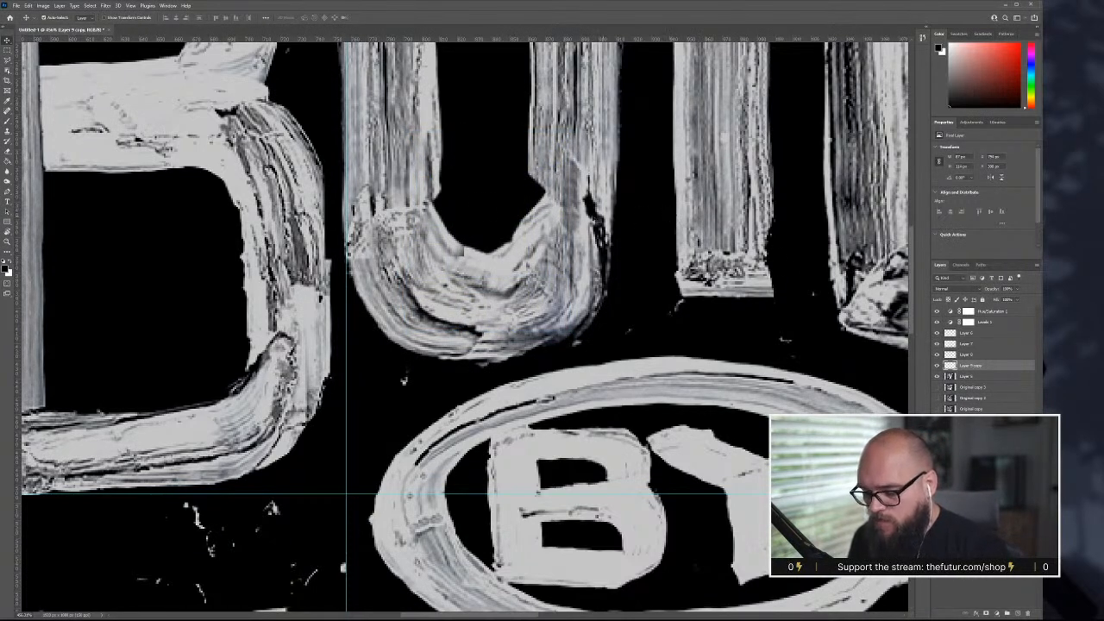
- Erase the patch's hard edge where it cuts into the inner side of the U's right stem
key("e")
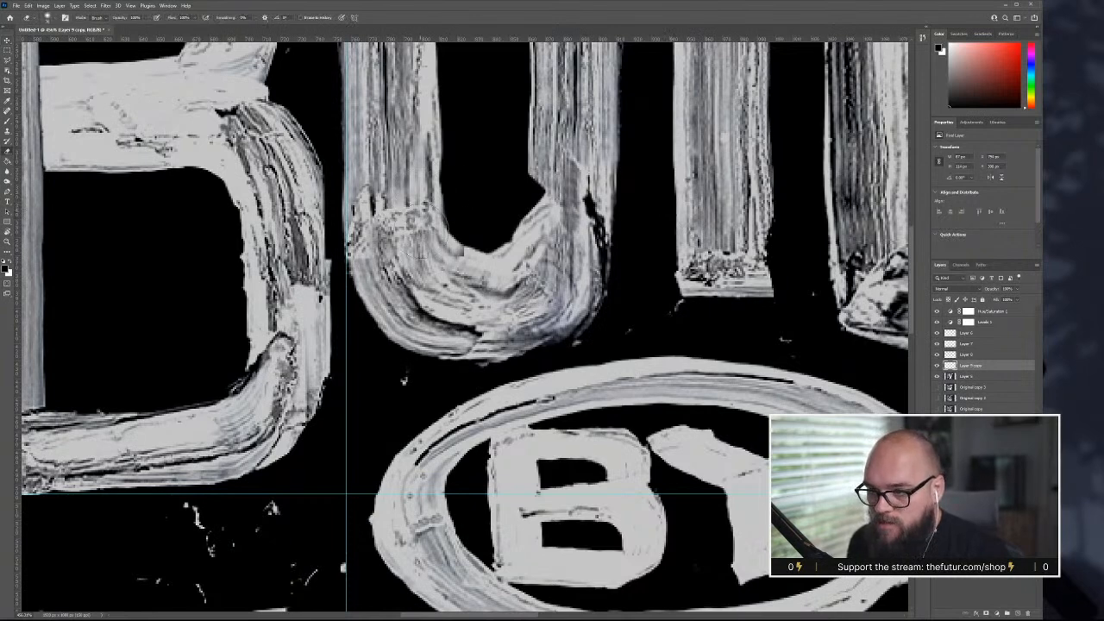
left_click_drag(543, 175, 546, 221)
key("ctrl+z")
left_click_drag(543, 173, 548, 181)
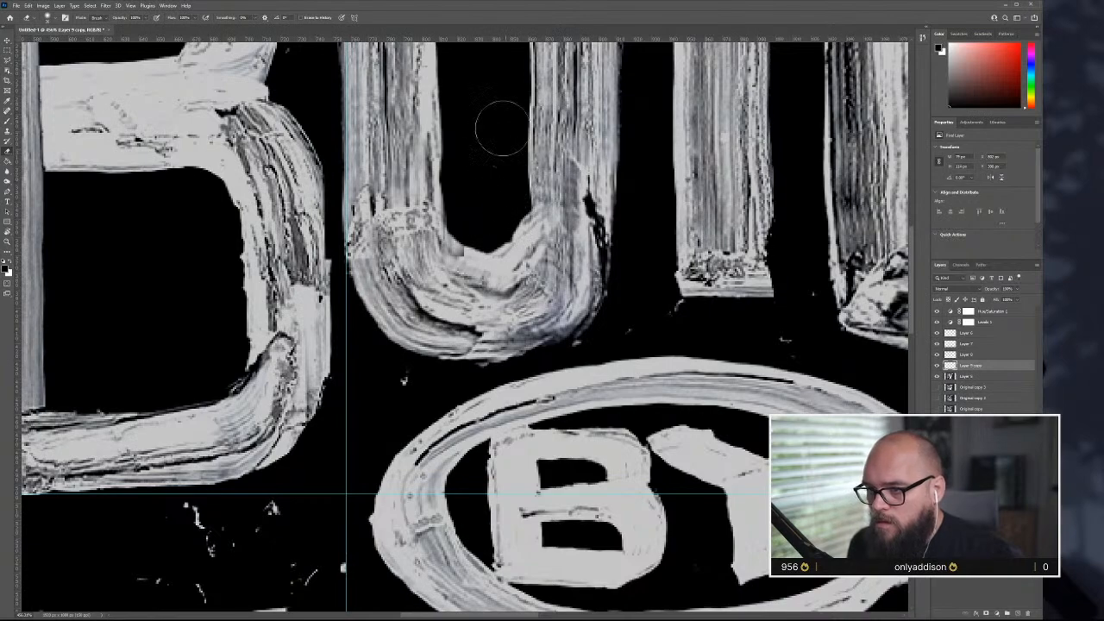
- Duplicate the full lettering layer and merge the duplicate with all the U patch layers above it into one layer
scroll(616, 276, "down", 3)
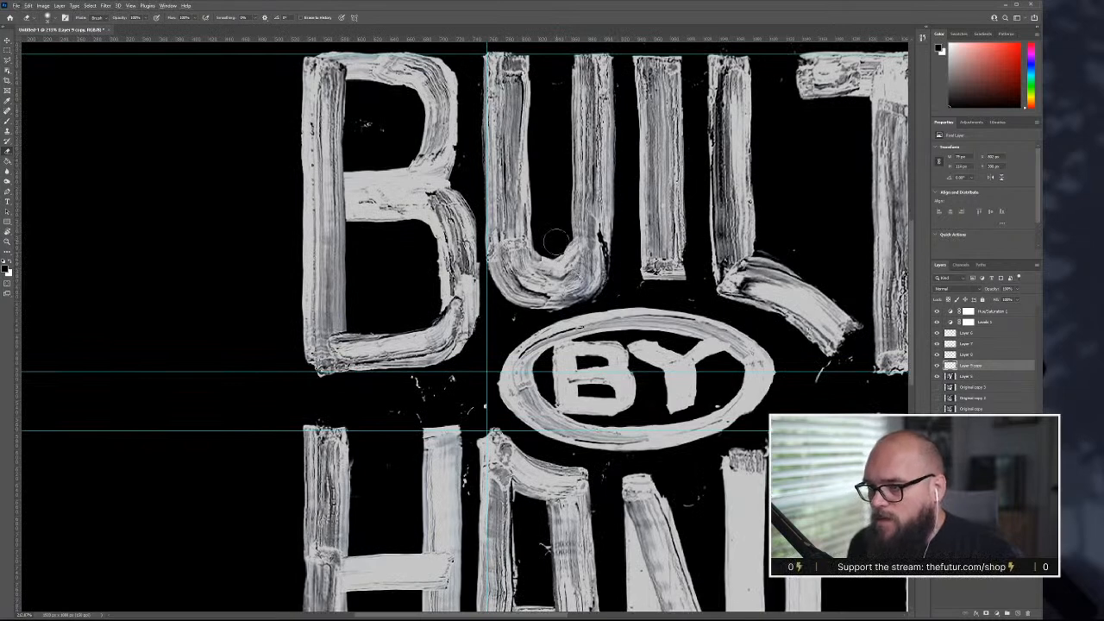
left_click(990, 374)
key("ctrl+j")
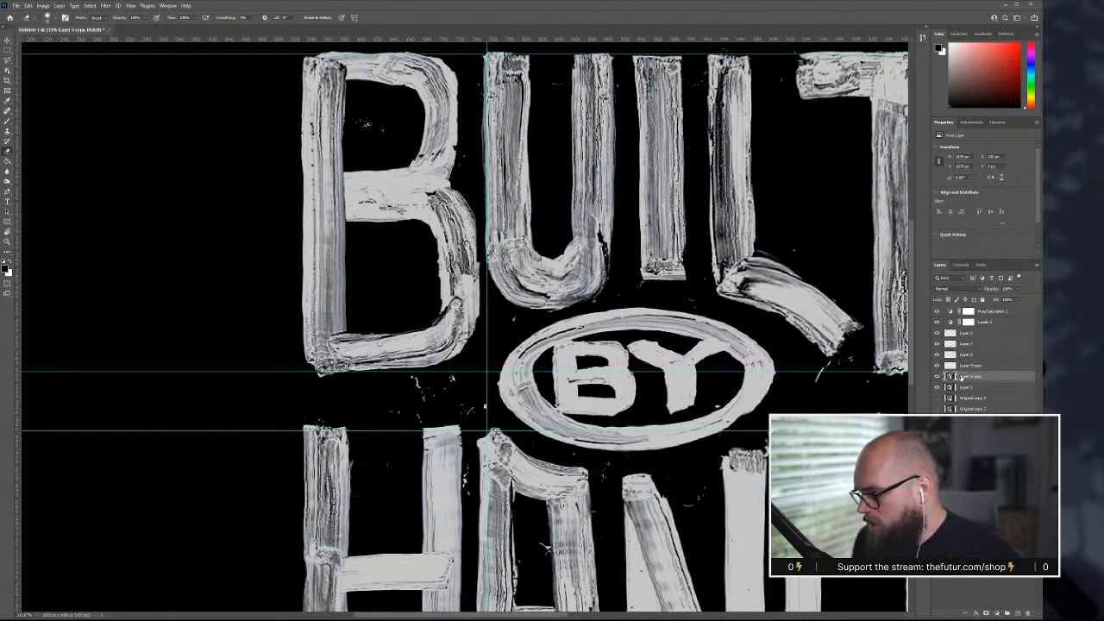
left_click(993, 334, "shift")
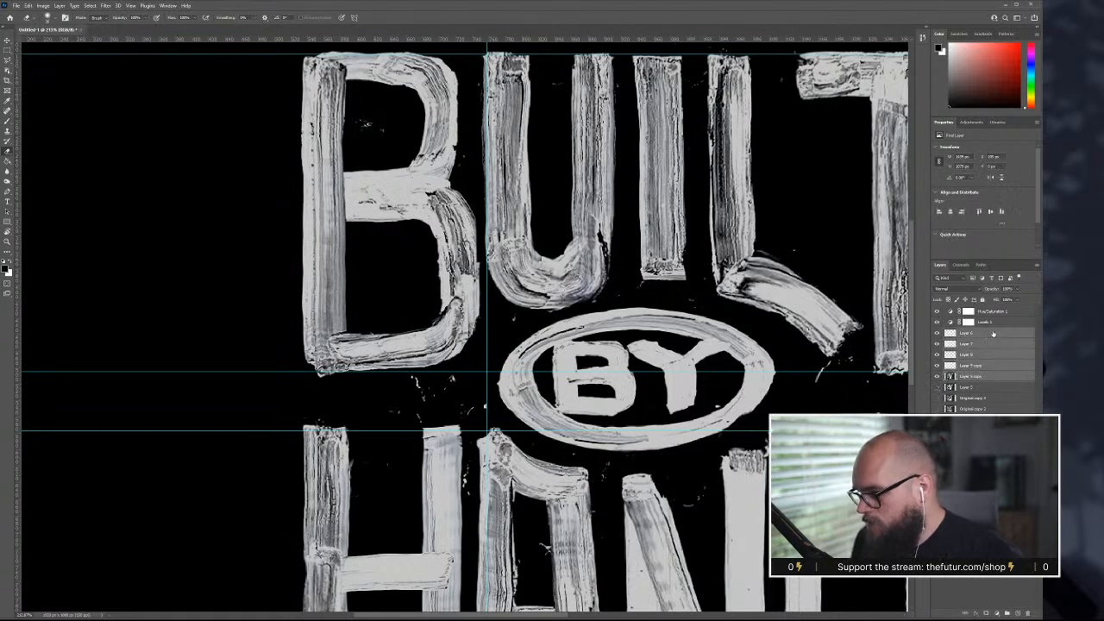
key("ctrl+e")
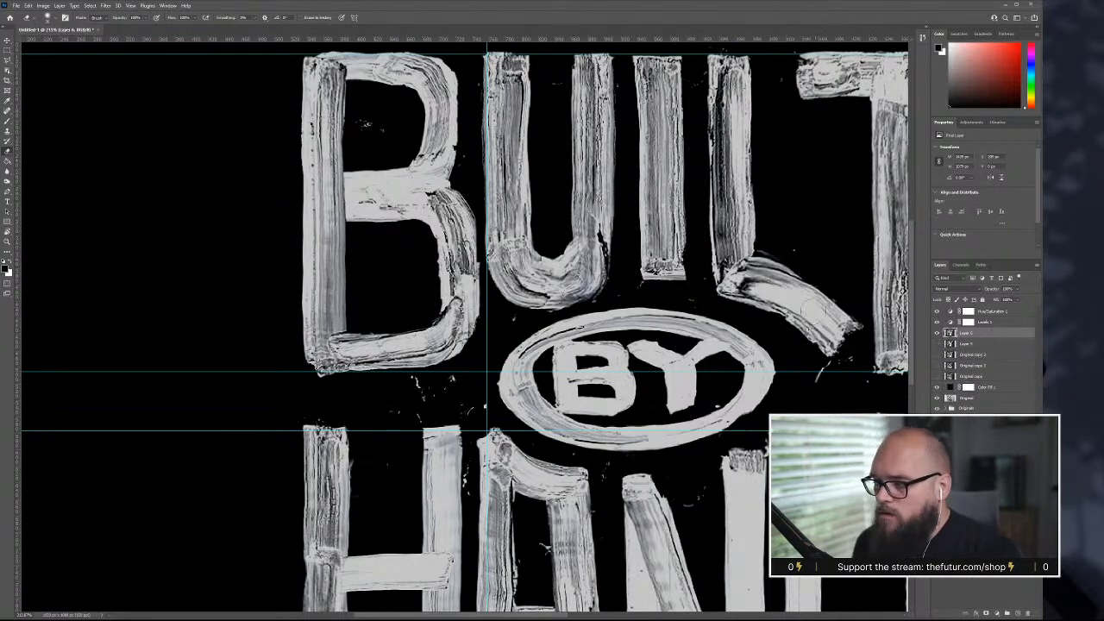
- Open the merged lettering in Liquify and smooth the U's lower inner curve with a small Forward Warp brush
scroll(393, 267, "up", 3)
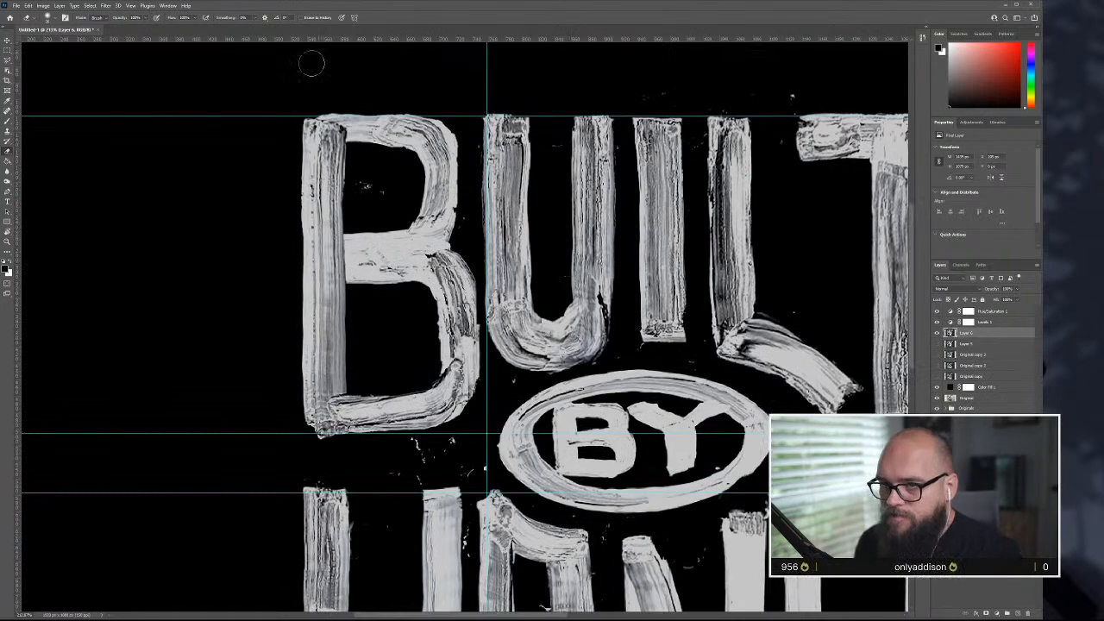
left_click(90, 5)
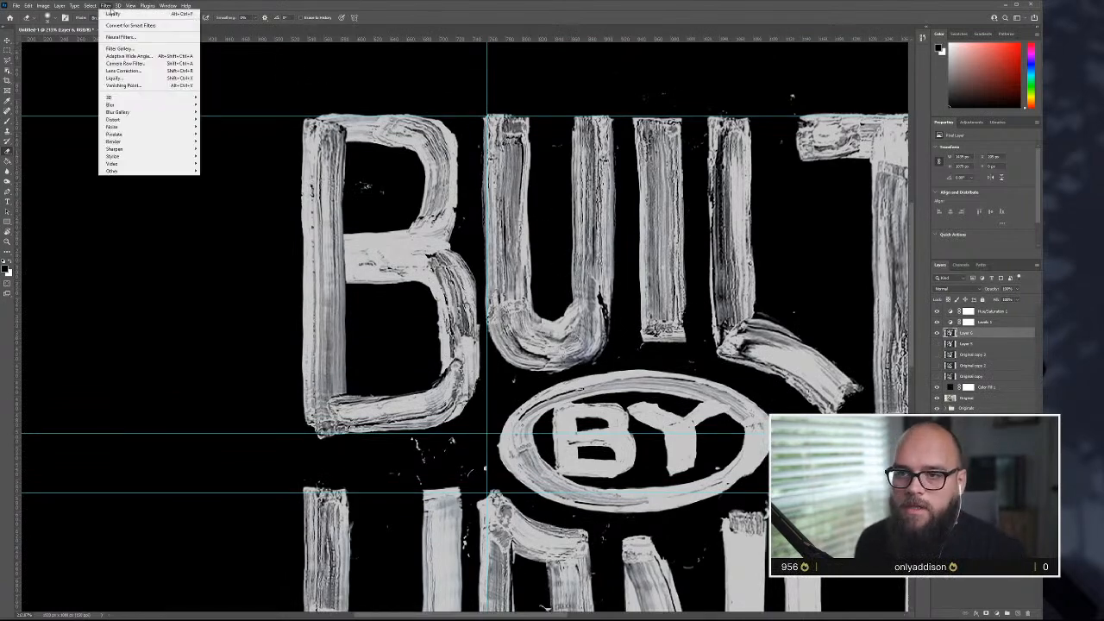
left_click(138, 83)
key("ctrl+shift+x")
scroll(371, 259, "up", 2)
scroll(374, 231, "up", 2)
left_click_drag(342, 175, 489, 416)
key("ctrl+plus")
key("ctrl+plus")
key("ctrl+plus")
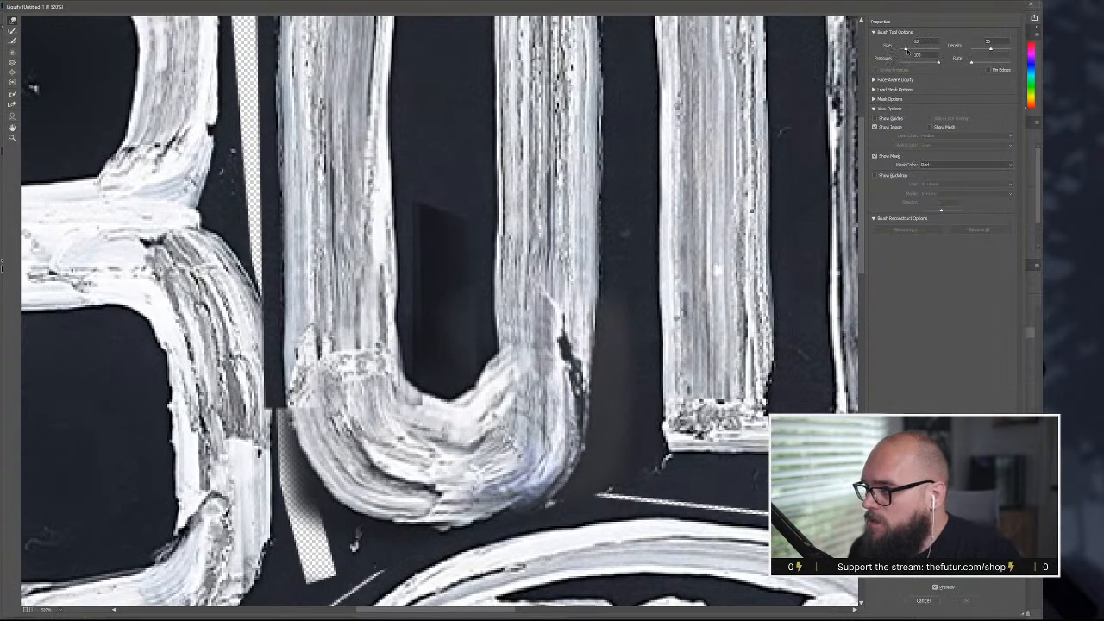
mouse_move(481, 320)
left_mouse_down()
mouse_move(455, 395)
mouse_move(443, 369)
mouse_move(468, 384)
mouse_move(476, 327)
mouse_move(485, 354)
left_mouse_up()
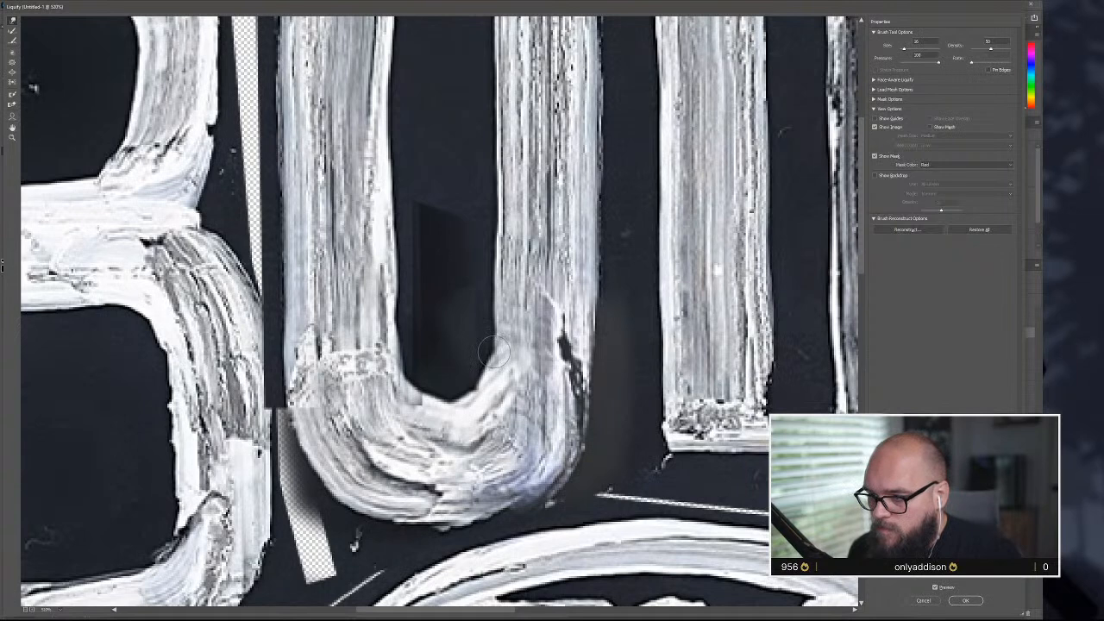
left_click_drag(481, 366, 475, 380)
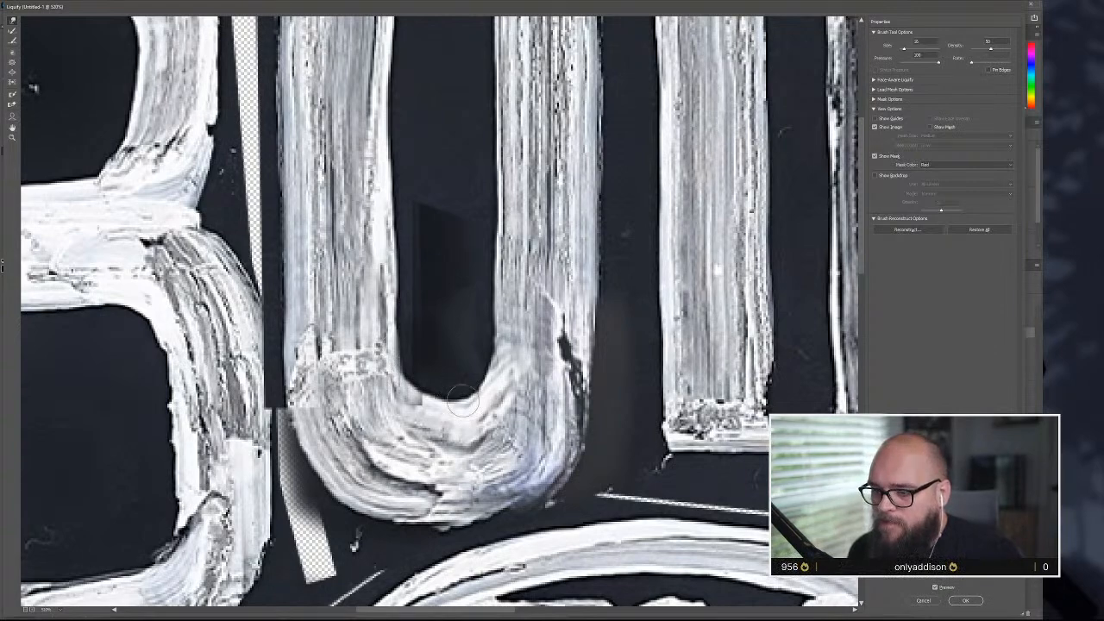
- Set the Liquify brush size to 77 and straighten the inner edge of the U's left stem
scroll(456, 306, "up", 5)
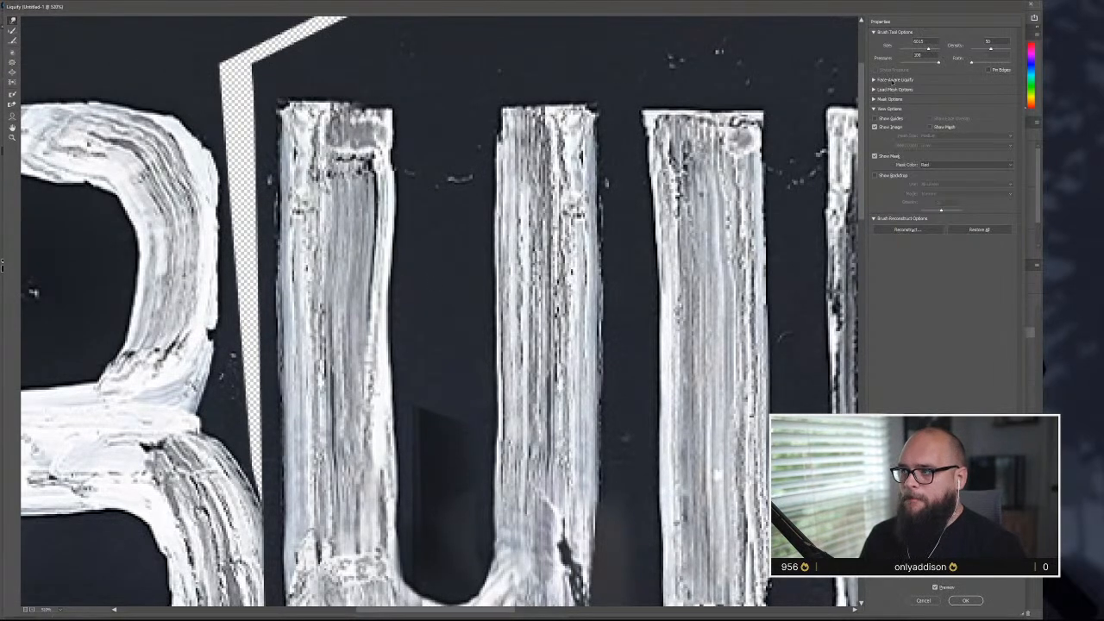
left_click_drag(913, 50, 908, 49)
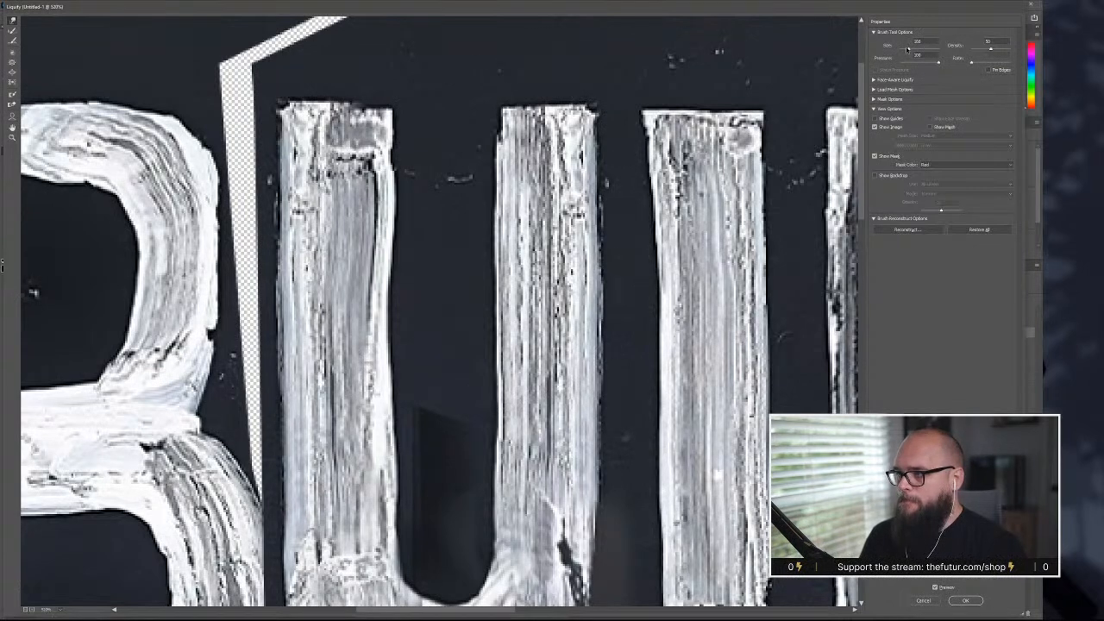
left_click_drag(401, 217, 395, 212)
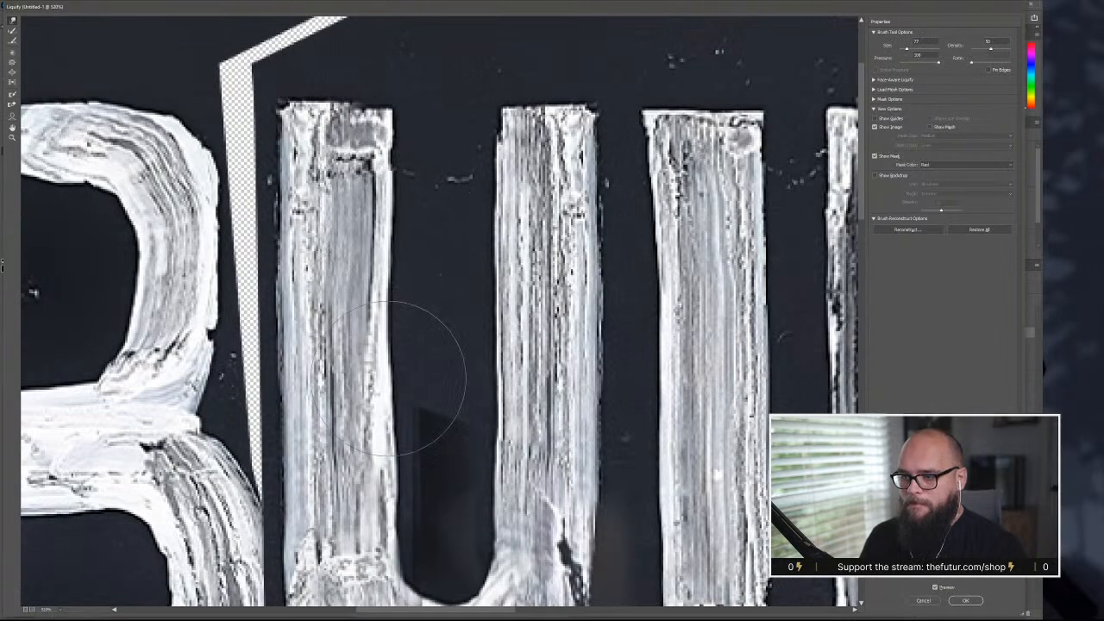
- Smooth the lower-right inner corner of the B's lower bowl in BUILT with the warp brush
left_click_drag(346, 421, 727, 200)
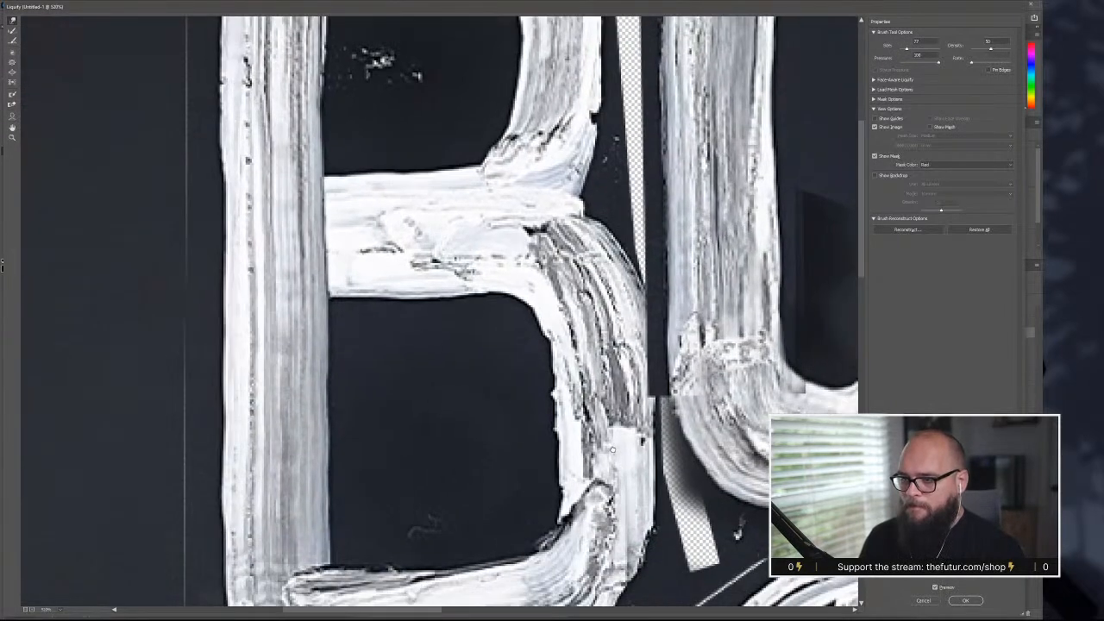
left_click_drag(613, 451, 560, 335)
mouse_move(488, 428)
left_mouse_down()
mouse_move(502, 413)
mouse_move(465, 379)
mouse_move(468, 296)
mouse_move(504, 306)
mouse_move(480, 247)
mouse_move(506, 308)
mouse_move(477, 418)
left_mouse_up()
scroll(443, 407, "up", 2)
scroll(455, 394, "down", 4)
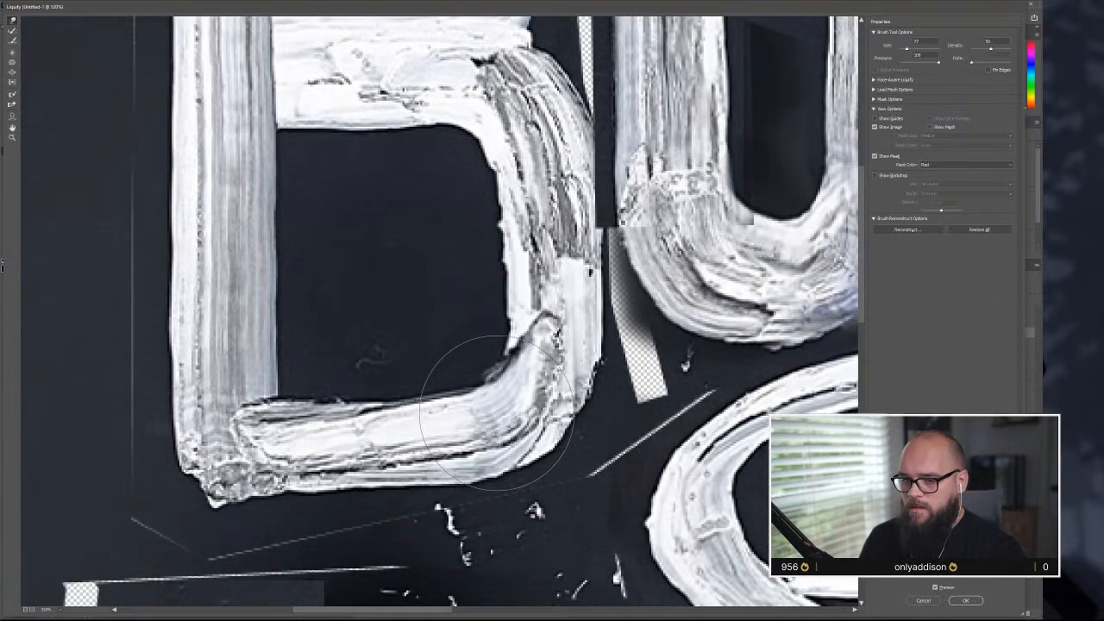
- Push the B's lower-left corner outward and even out the bottom edge around it
left_click_drag(267, 496, 177, 502)
left_click_drag(133, 459, 138, 458)
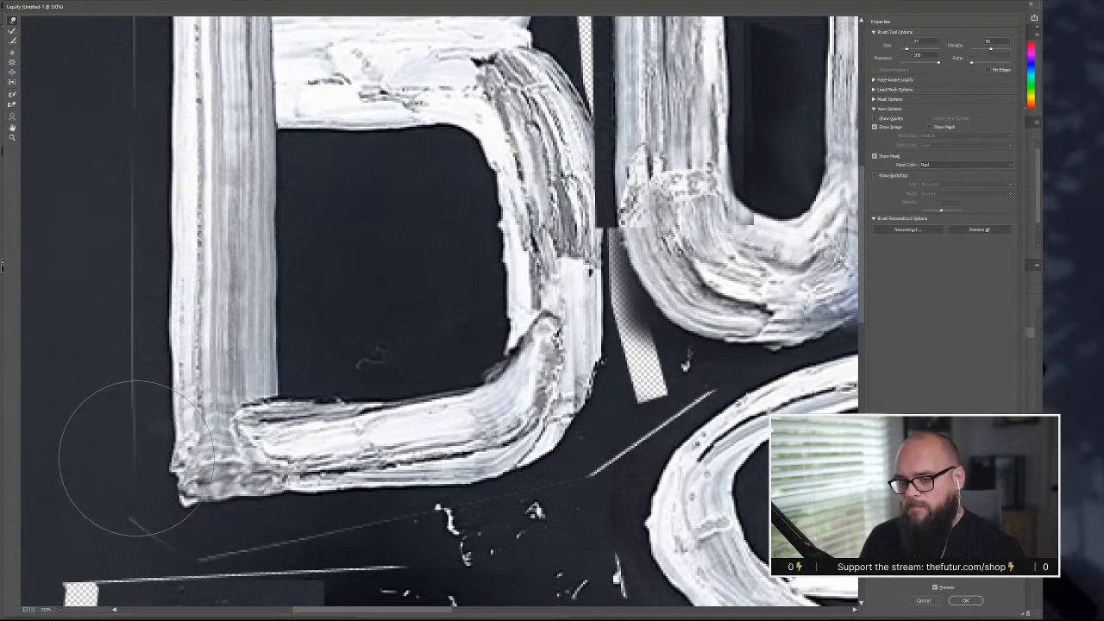
left_click_drag(242, 492, 280, 492)
- Warp the B's top edge and the outer side of its upper bowl into smoother lines and apply the Liquify changes
scroll(279, 492, "up", 8)
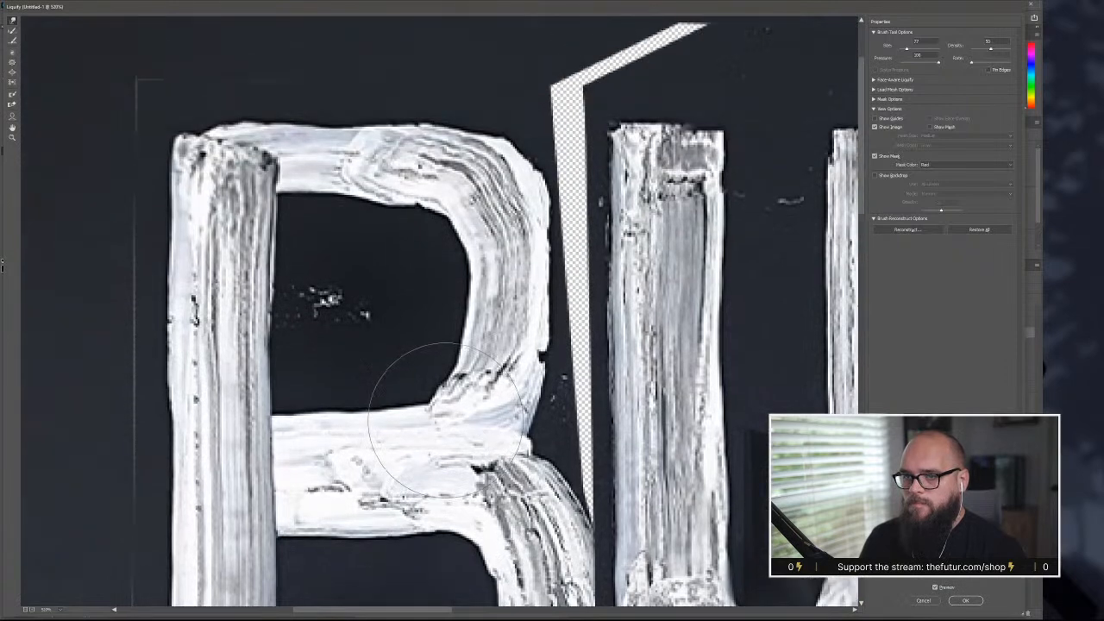
left_click_drag(203, 133, 198, 127)
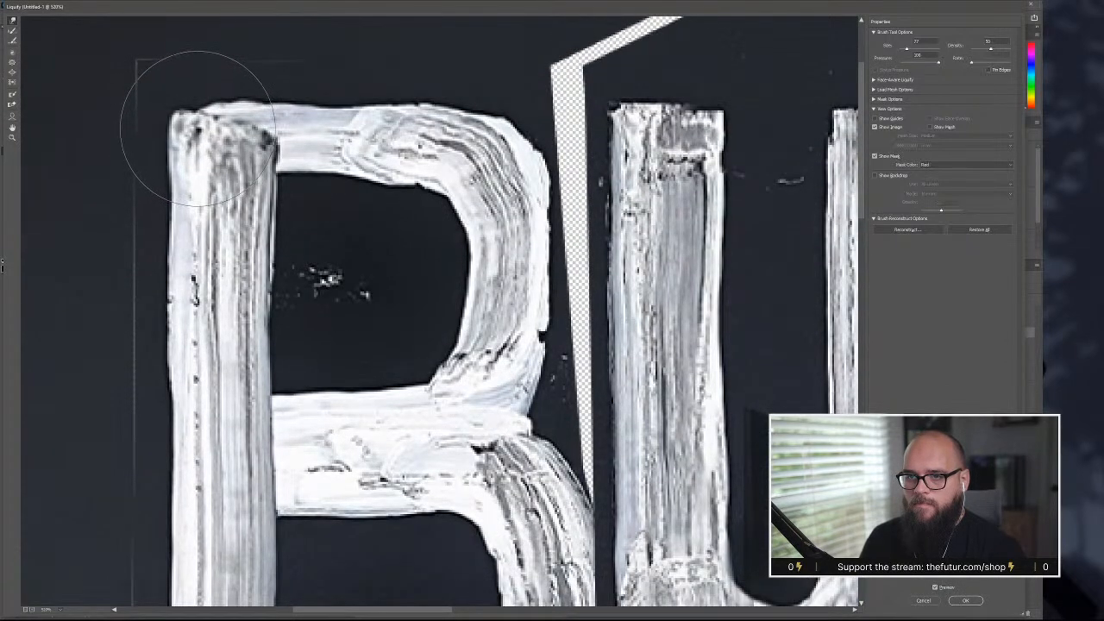
mouse_move(294, 128)
left_mouse_down()
mouse_move(318, 119)
mouse_move(317, 175)
mouse_move(341, 133)
mouse_move(335, 111)
mouse_move(398, 113)
mouse_move(501, 153)
mouse_move(504, 140)
mouse_move(517, 156)
mouse_move(506, 289)
mouse_move(463, 276)
mouse_move(432, 338)
mouse_move(444, 340)
mouse_move(447, 213)
mouse_move(488, 385)
mouse_move(548, 341)
mouse_move(539, 244)
mouse_move(512, 169)
mouse_move(536, 218)
mouse_move(544, 350)
left_mouse_up()
scroll(552, 354, "down", 5)
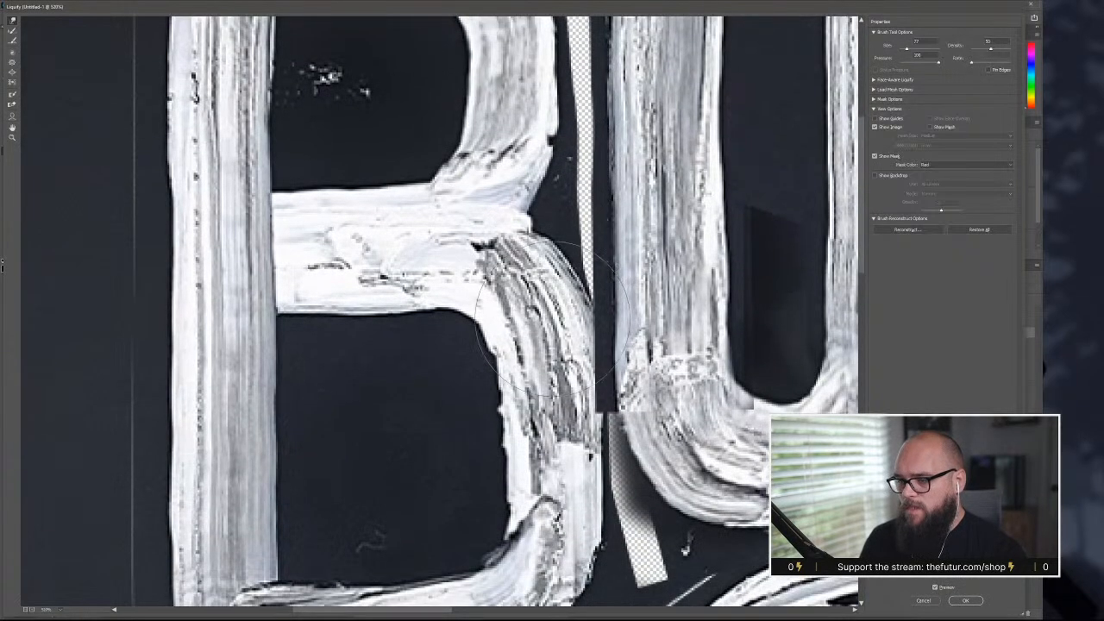
scroll(569, 366, "up", 5)
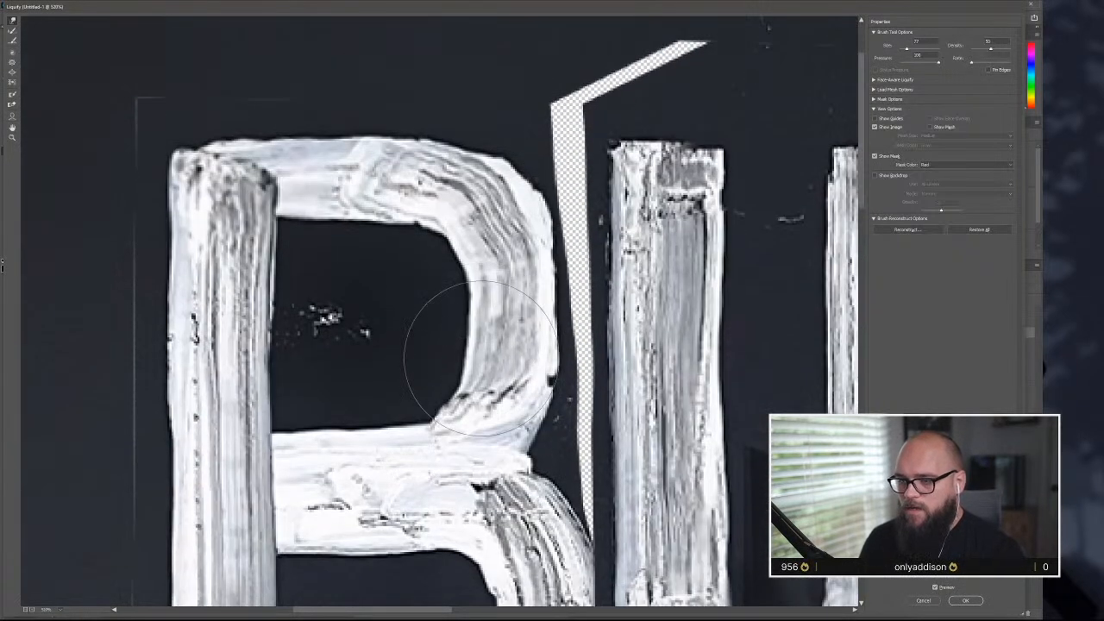
mouse_move(535, 350)
left_mouse_down()
mouse_move(547, 274)
mouse_move(513, 215)
mouse_move(546, 343)
mouse_move(546, 323)
mouse_move(534, 291)
mouse_move(539, 355)
mouse_move(546, 222)
left_mouse_up()
key("ctrl+z")
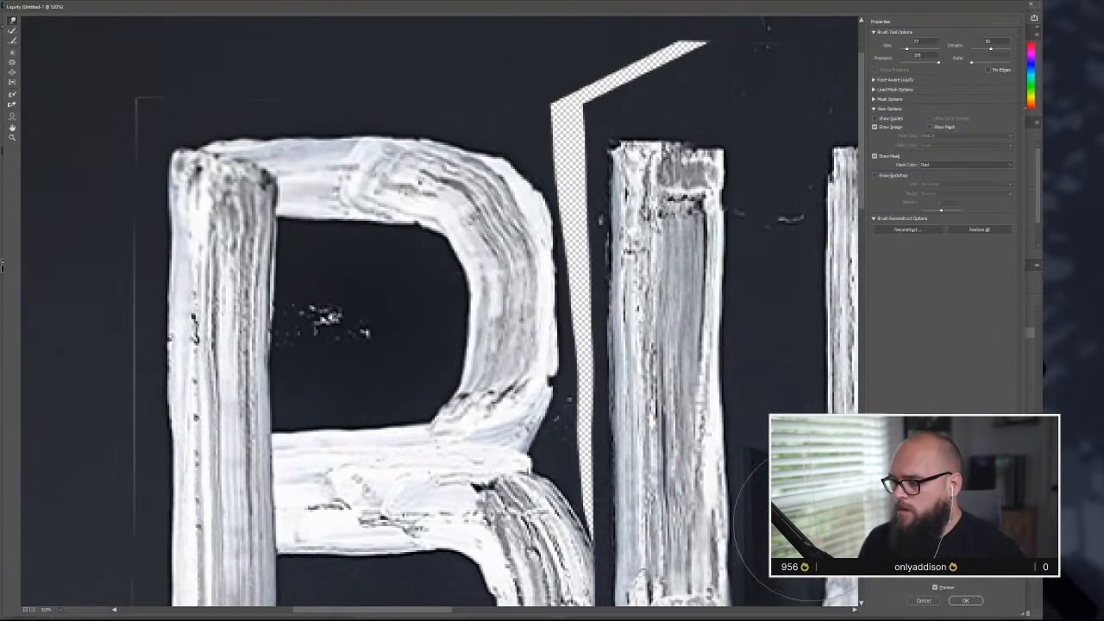
left_click(963, 601)
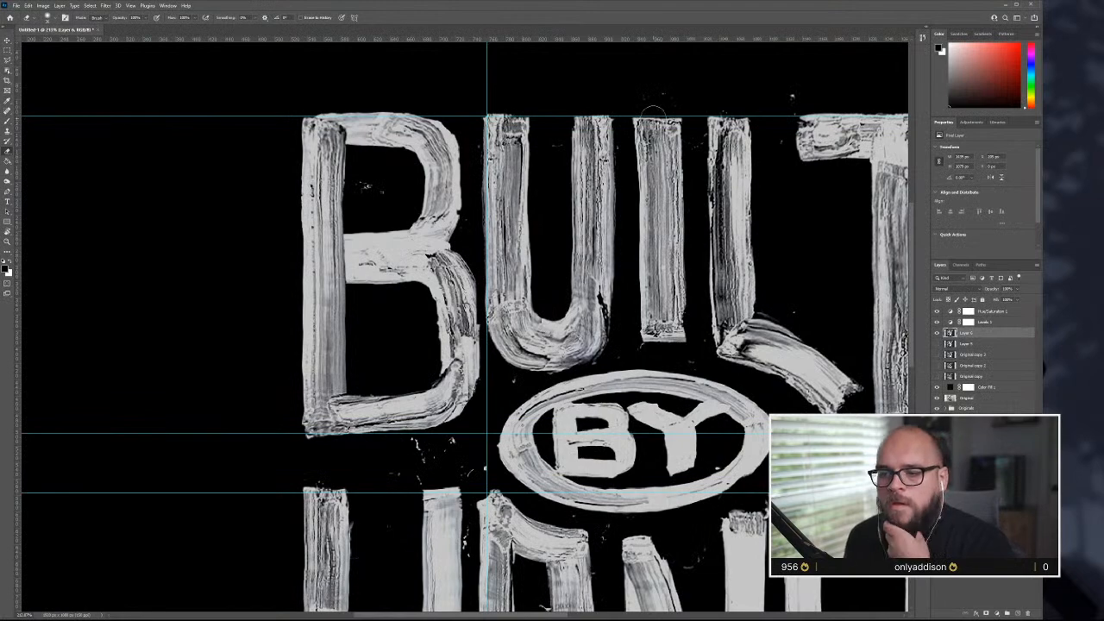
- Copy the upper-right curve of the D in HAND onto its own layer and place it over the B's lower bowl
scroll(575, 407, "down", 3)
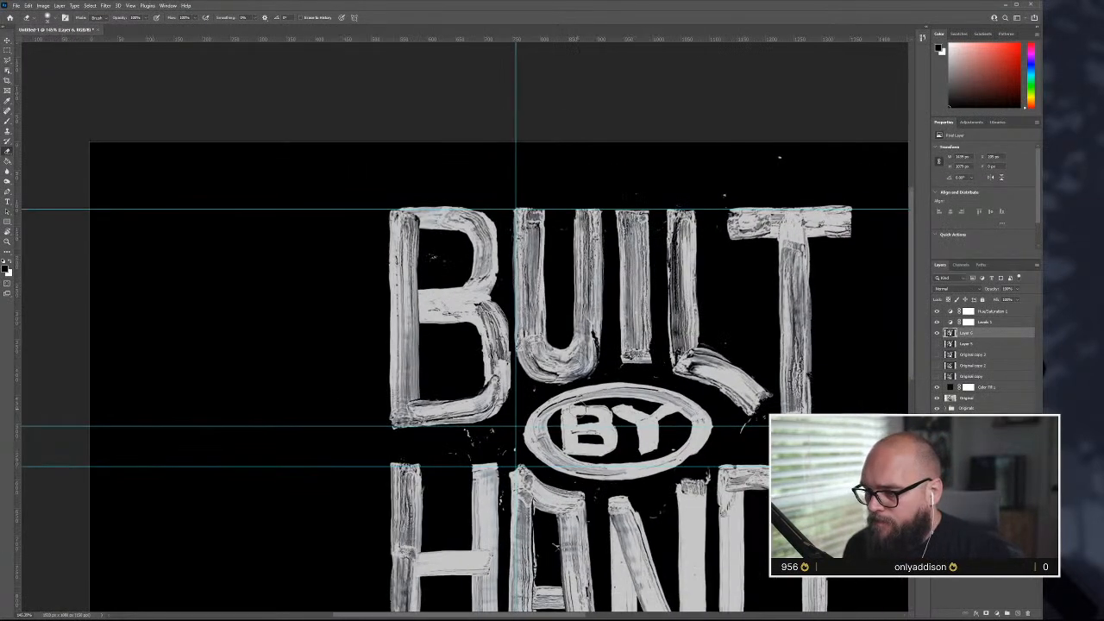
scroll(779, 157, "down", 5)
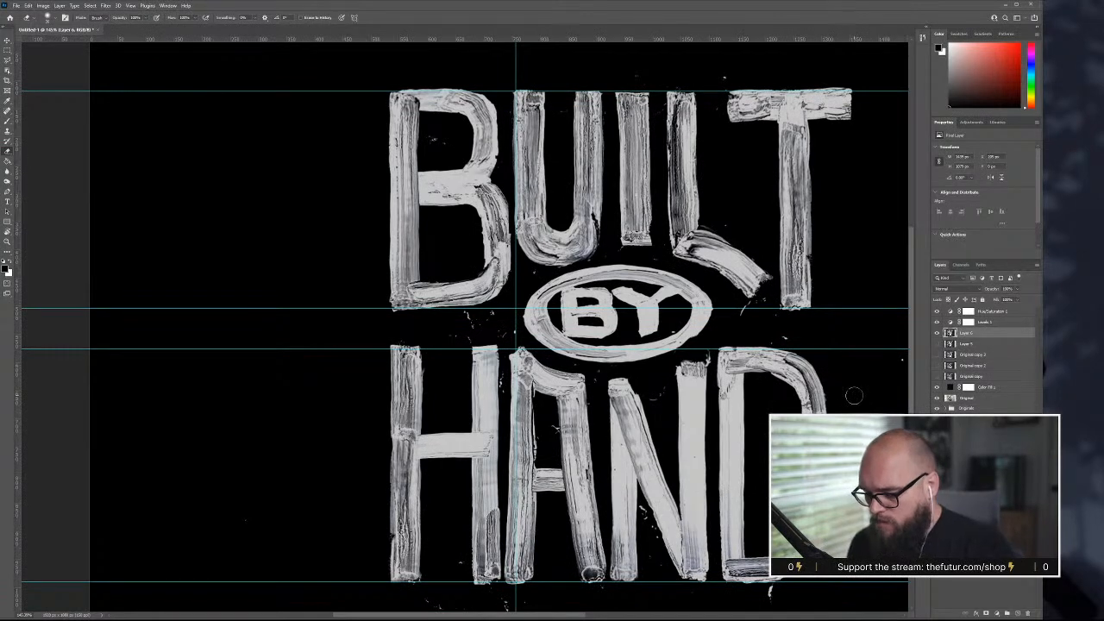
key("m")
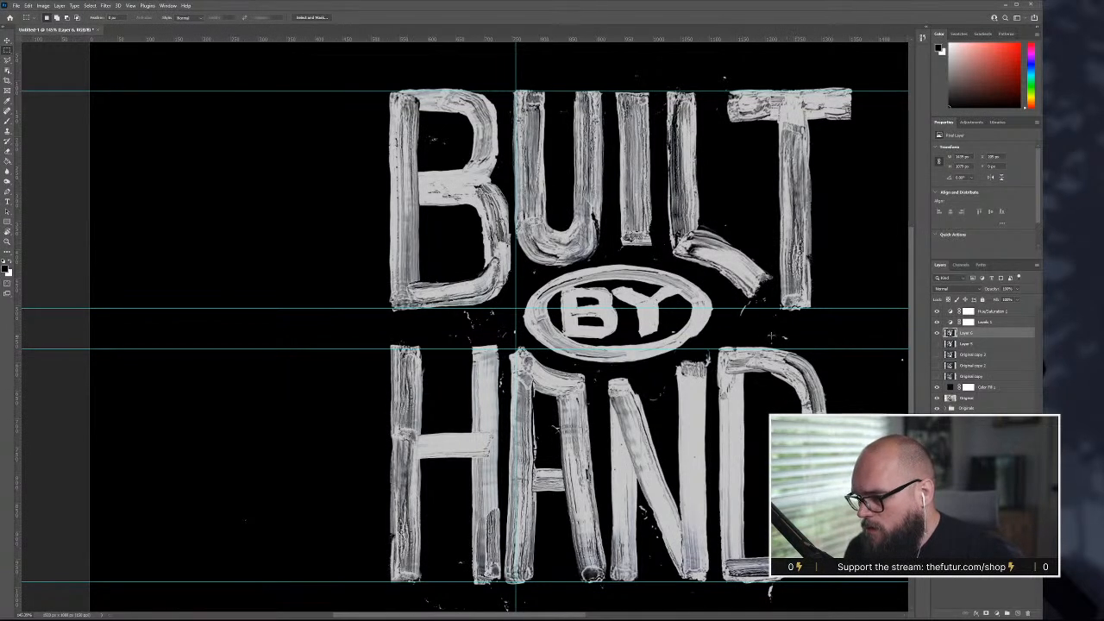
left_click_drag(772, 341, 859, 448)
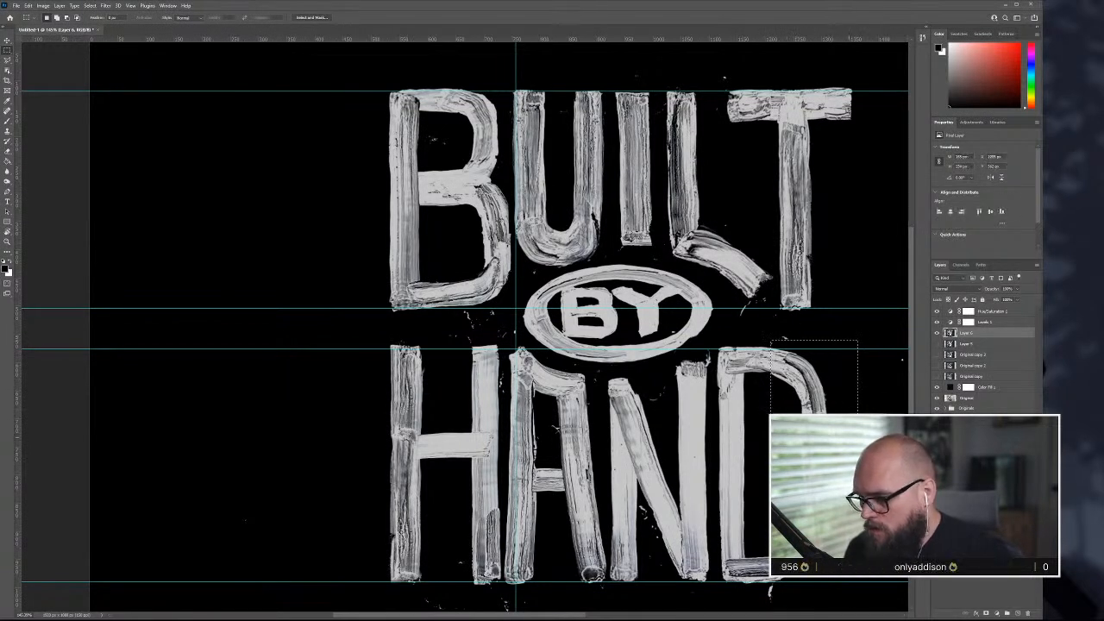
key("ctrl+j")
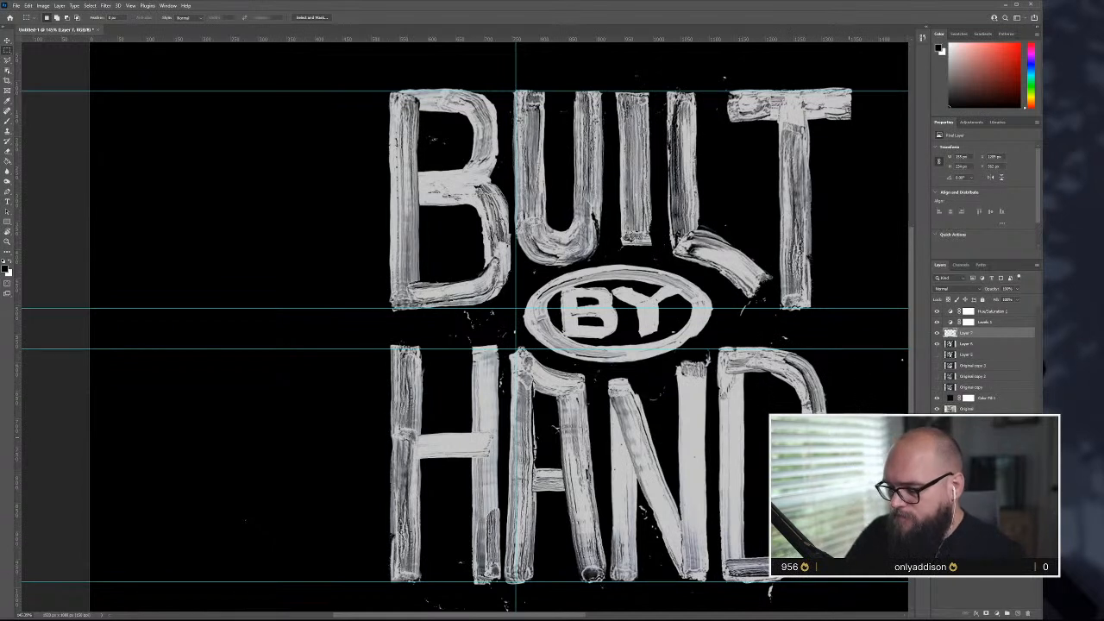
key("ctrl+t")
left_click_drag(823, 449, 508, 257)
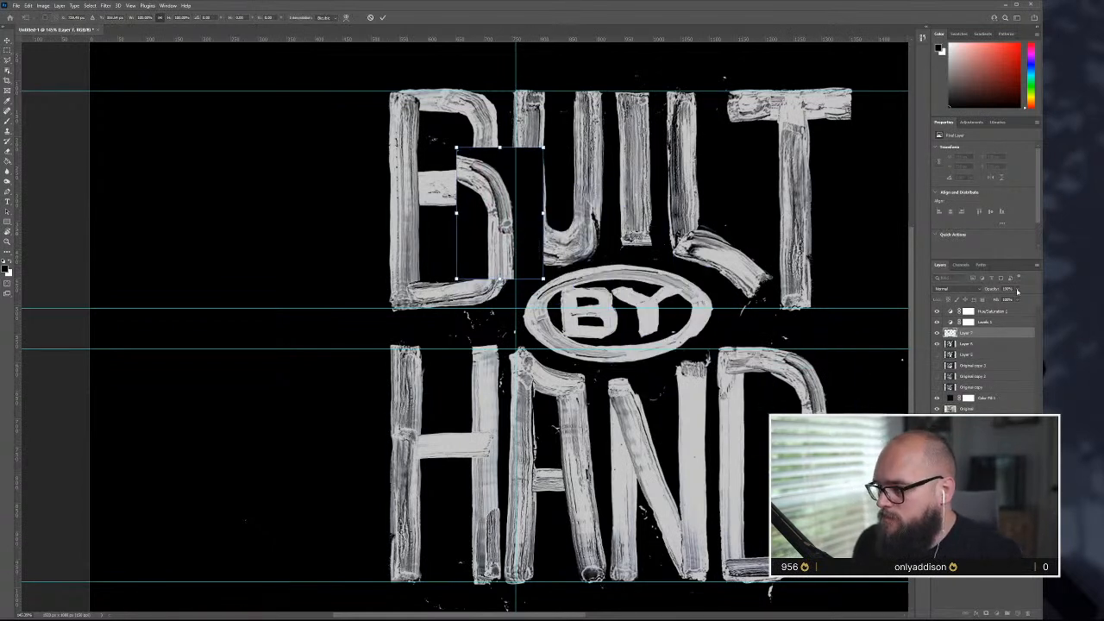
- Make the copied curve semi-transparent and squash it vertically to line up with the B's lower bowl
left_click_drag(477, 210, 477, 210)
scroll(476, 210, "up", 3)
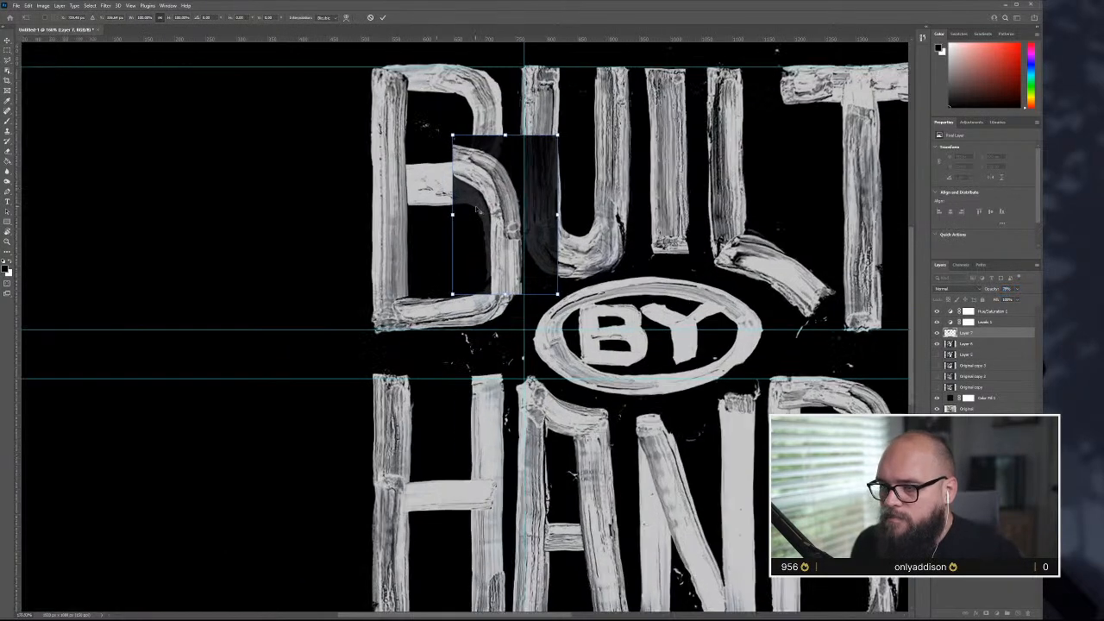
scroll(479, 211, "up", 2)
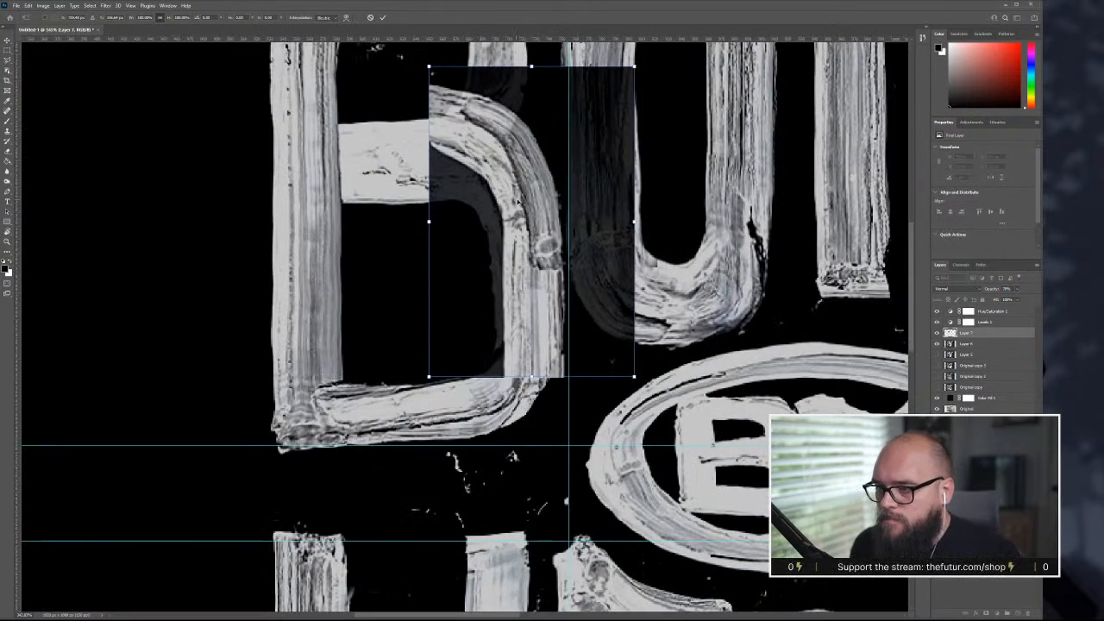
left_click_drag(534, 207, 531, 234)
left_click_drag(527, 93, 527, 141)
left_click_drag(514, 239, 515, 205)
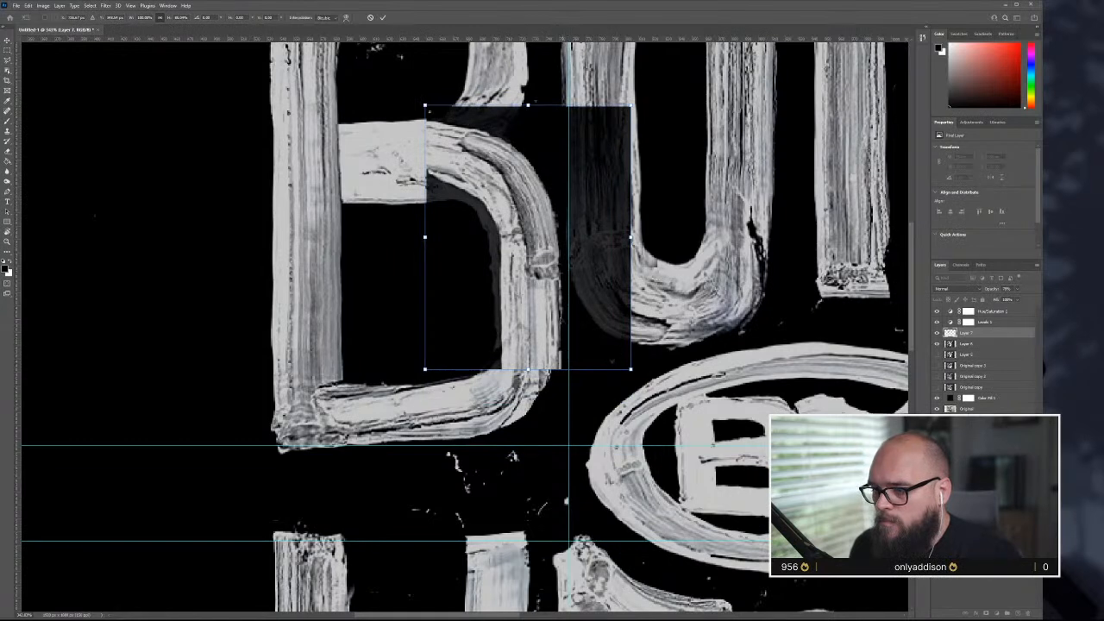
- Skew the copied curve's lower end inward, widen its top with Perspective, align it with the B's bowl and apply the transform
right_click(555, 315)
left_click(555, 356)
left_click_drag(531, 372, 521, 369)
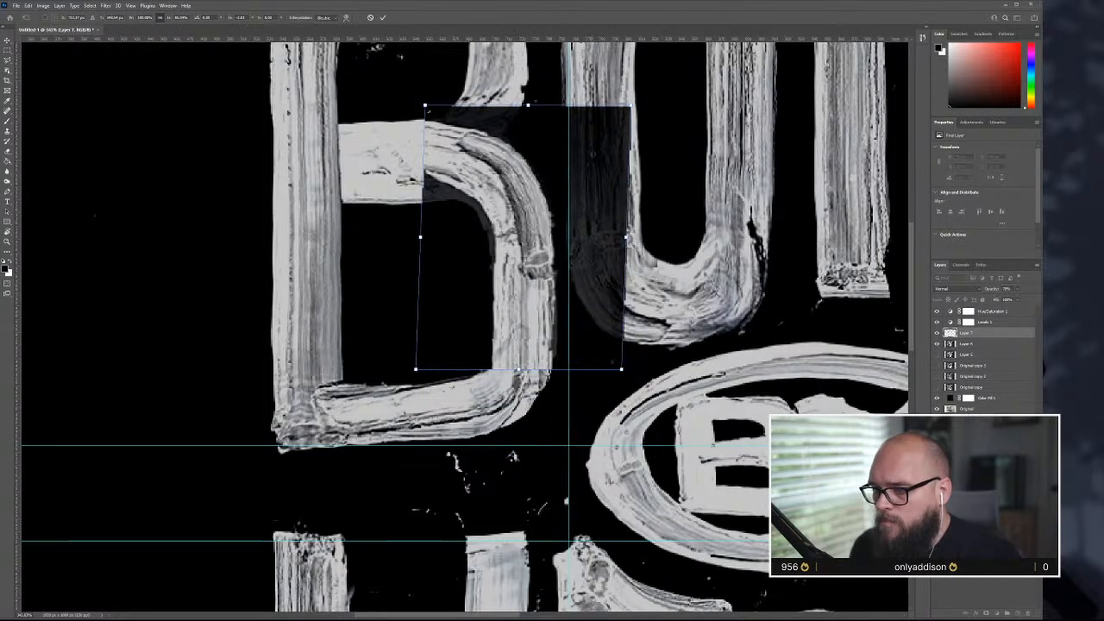
right_click(613, 123)
left_click(639, 163)
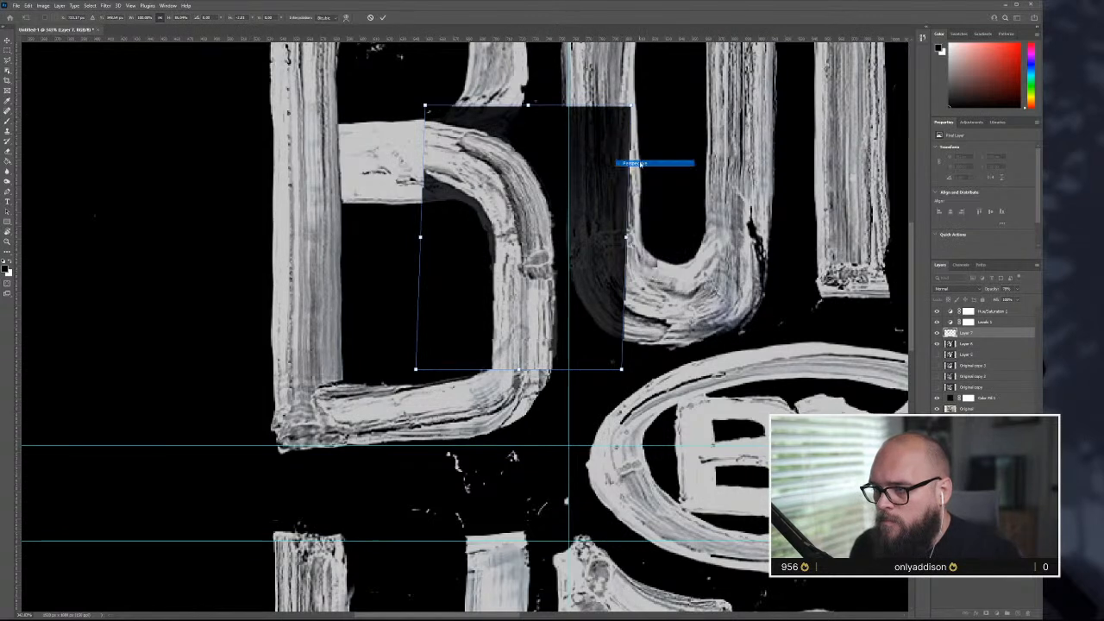
left_click_drag(631, 107, 640, 105)
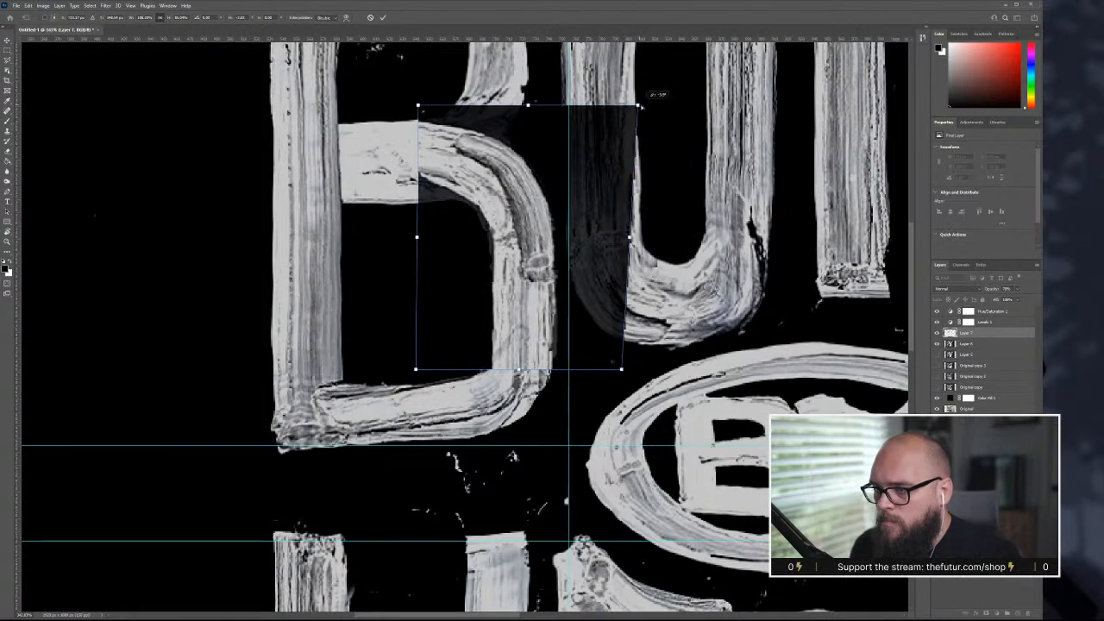
left_click_drag(549, 210, 549, 200)
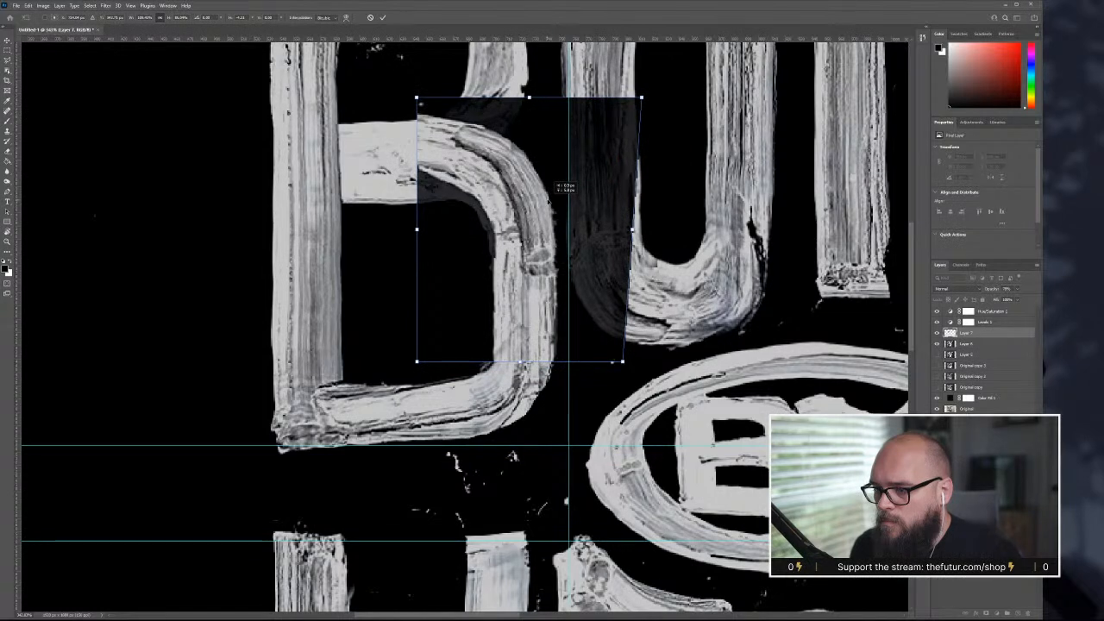
key("Return")
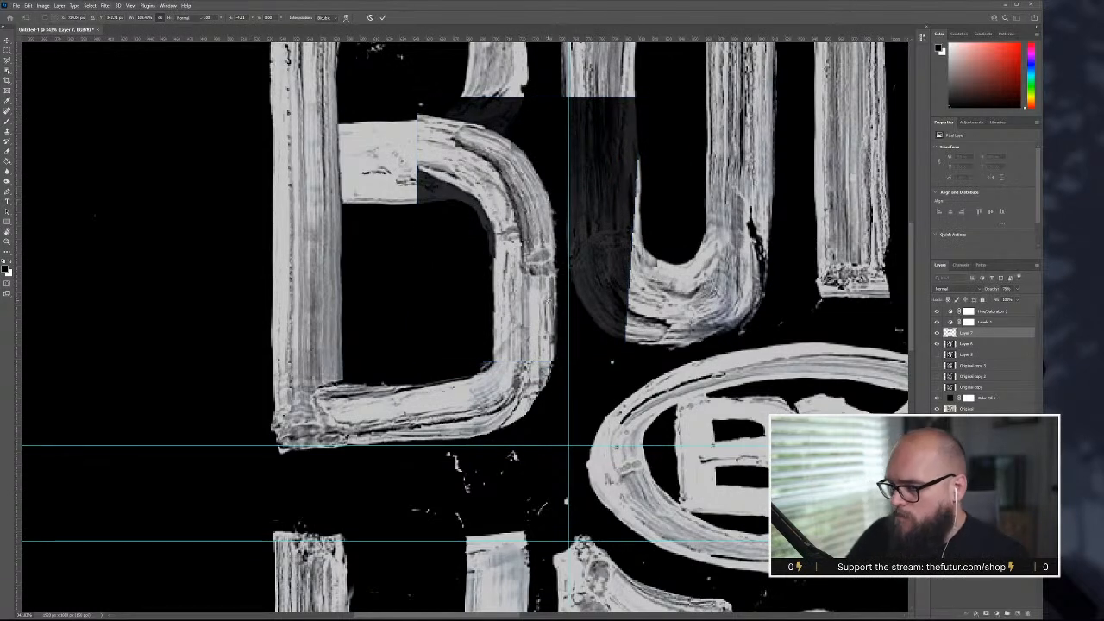
- Erase the surplus around the copied curve, restore the layer to full opacity and blend the stroke into the B's lower bowl
key("e")
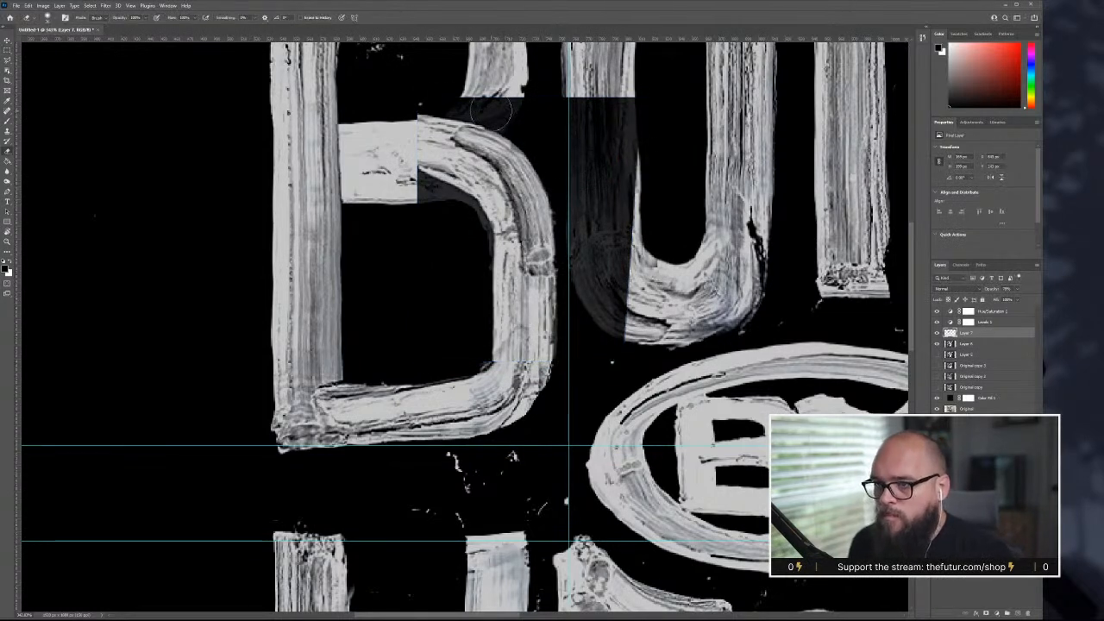
mouse_move(509, 109)
left_mouse_down()
mouse_move(444, 99)
mouse_move(558, 136)
mouse_move(519, 119)
mouse_move(661, 103)
mouse_move(525, 98)
mouse_move(509, 125)
mouse_move(590, 160)
mouse_move(624, 207)
mouse_move(570, 152)
mouse_move(593, 250)
mouse_move(570, 233)
mouse_move(608, 298)
mouse_move(616, 216)
mouse_move(621, 302)
left_mouse_up()
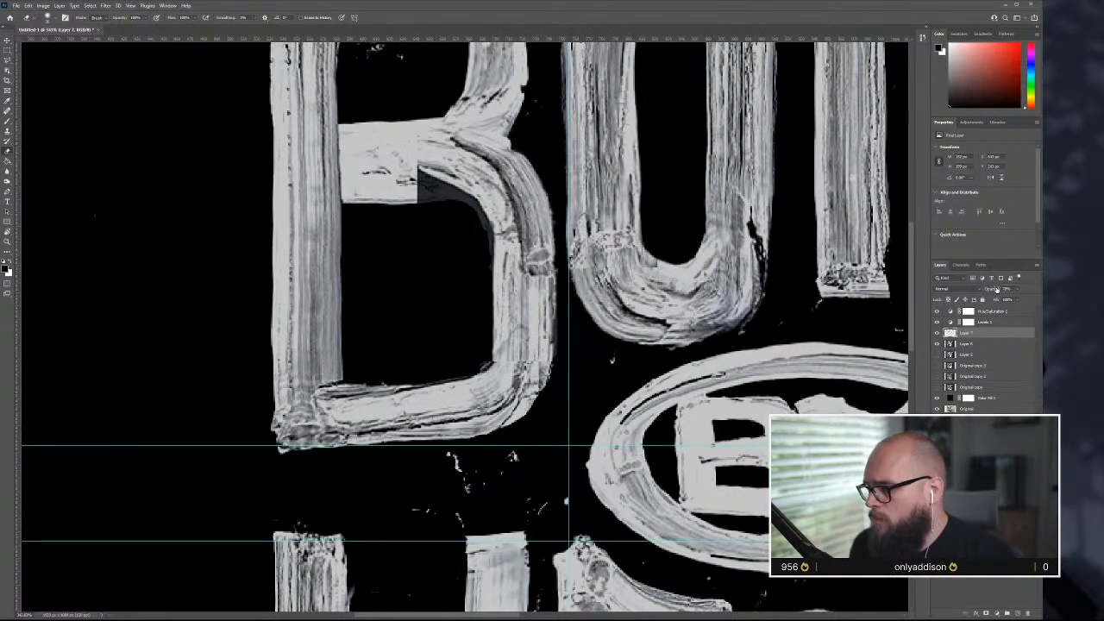
left_click_drag(997, 289, 1084, 291)
mouse_move(437, 185)
left_mouse_down()
mouse_move(432, 165)
mouse_move(420, 200)
mouse_move(470, 198)
mouse_move(496, 232)
mouse_move(504, 268)
mouse_move(492, 355)
mouse_move(548, 380)
mouse_move(503, 341)
mouse_move(534, 334)
left_mouse_up()
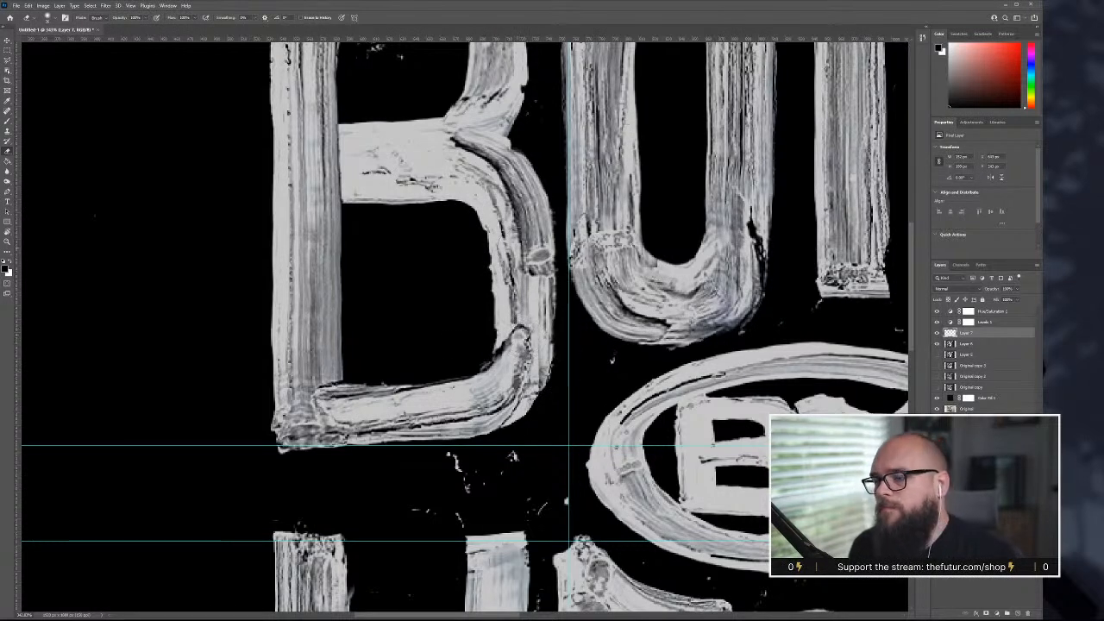
mouse_move(518, 249)
left_mouse_down()
mouse_move(526, 266)
mouse_move(498, 207)
mouse_move(456, 172)
left_mouse_up()
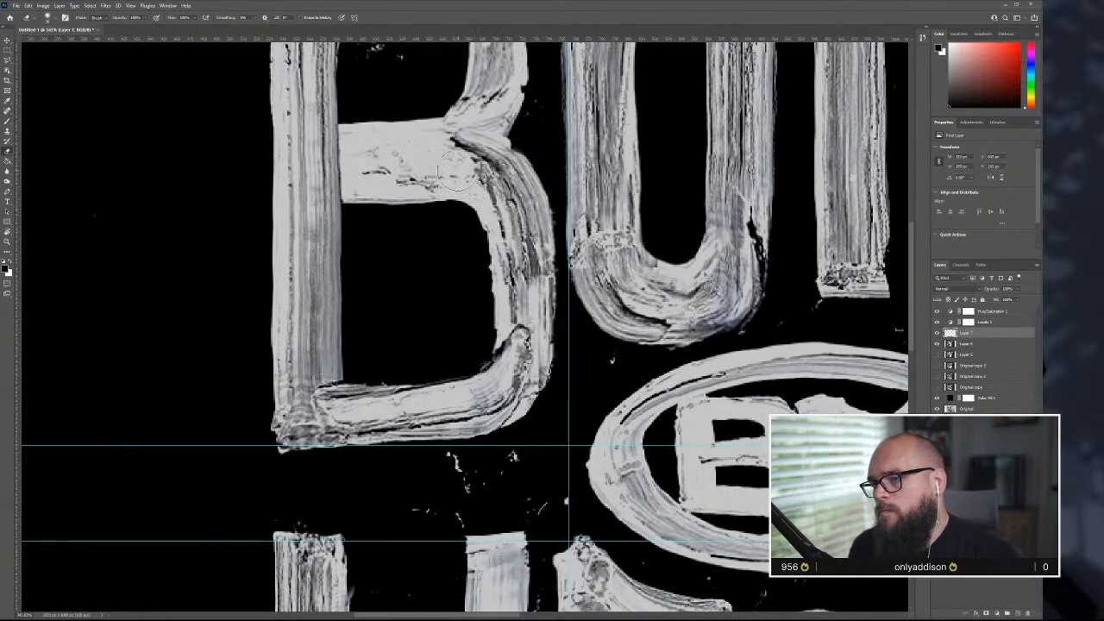
- Outline the I and L of BUILT with the Polygonal Lasso and try to copy them to a new layer
scroll(576, 321, "down", 6)
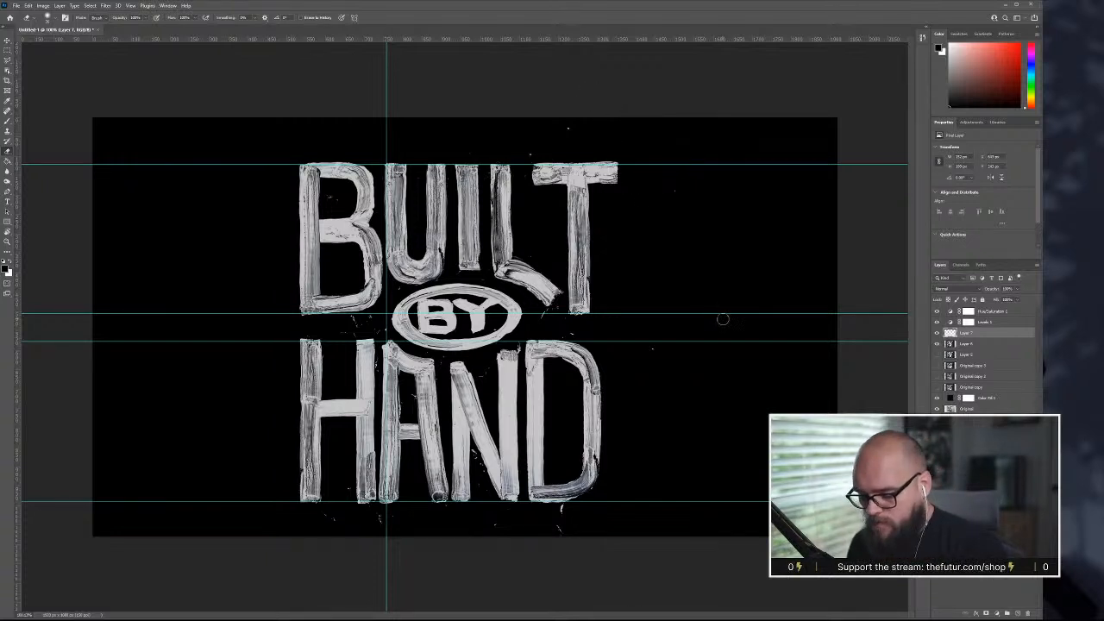
scroll(531, 307, "up", 7)
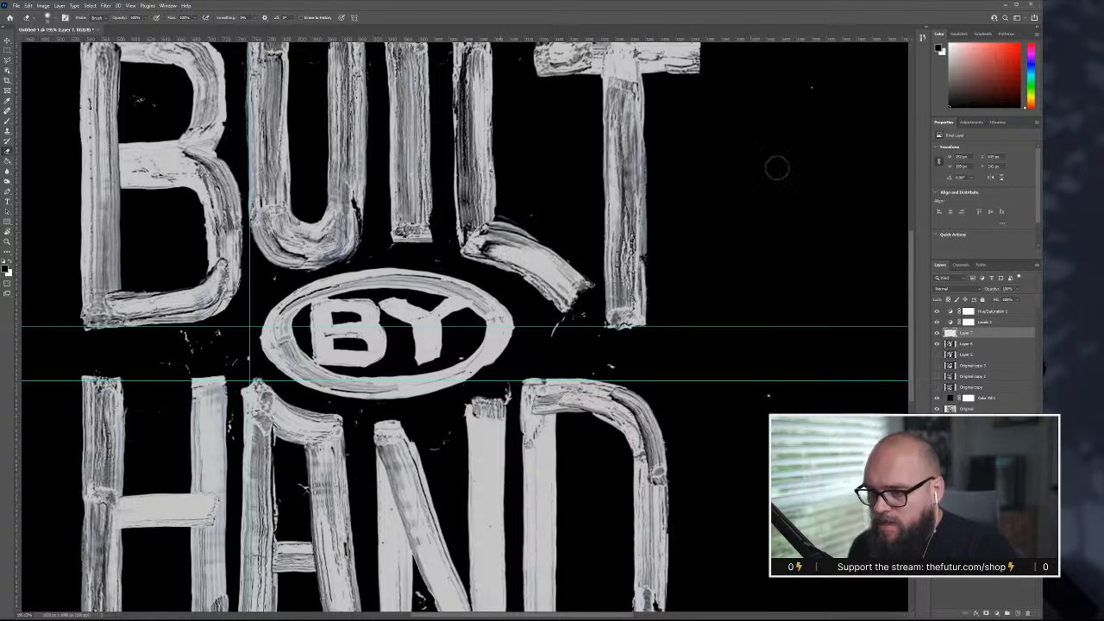
scroll(698, 345, "down", 5)
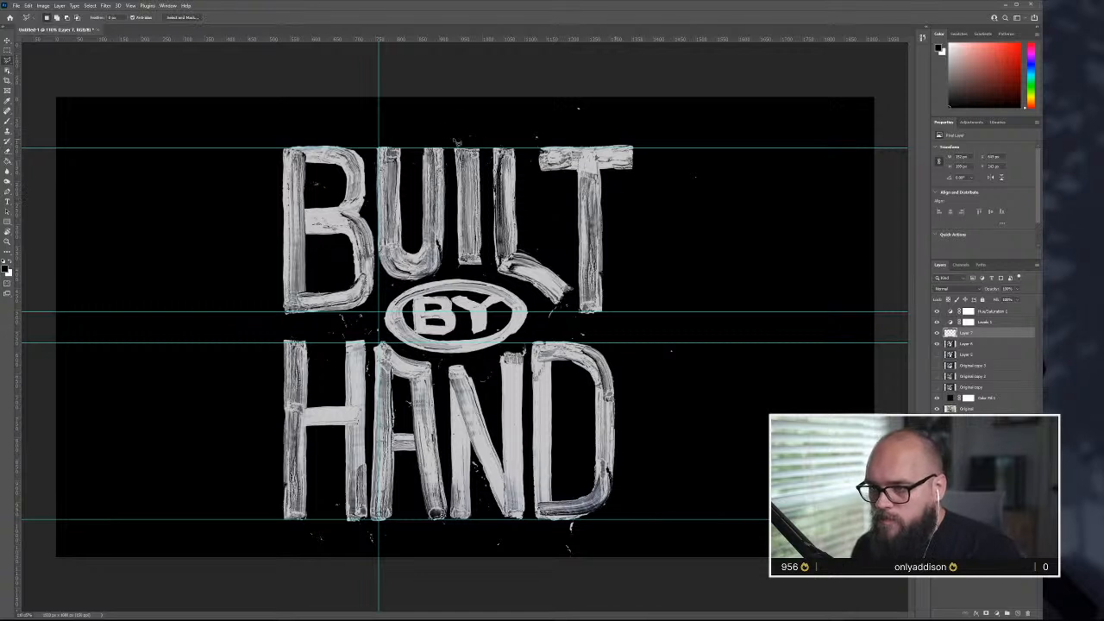
mouse_move(454, 134)
left_mouse_down()
mouse_move(533, 133)
mouse_move(543, 263)
mouse_move(570, 274)
mouse_move(578, 328)
mouse_move(548, 332)
mouse_move(512, 265)
mouse_move(503, 281)
mouse_move(445, 276)
left_mouse_up()
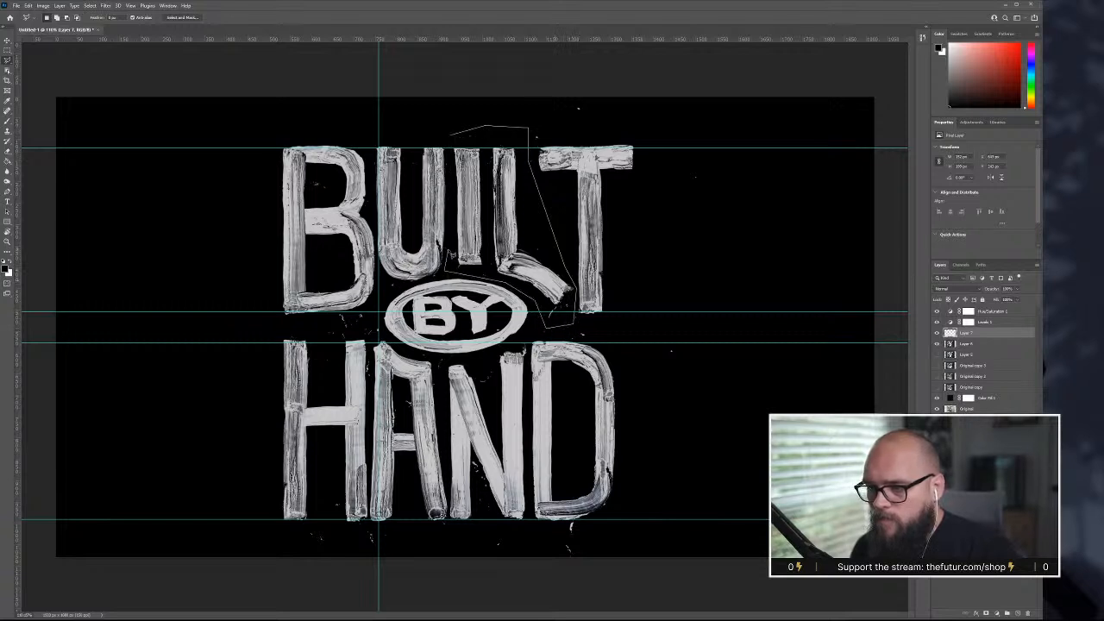
left_click_drag(453, 140, 450, 136)
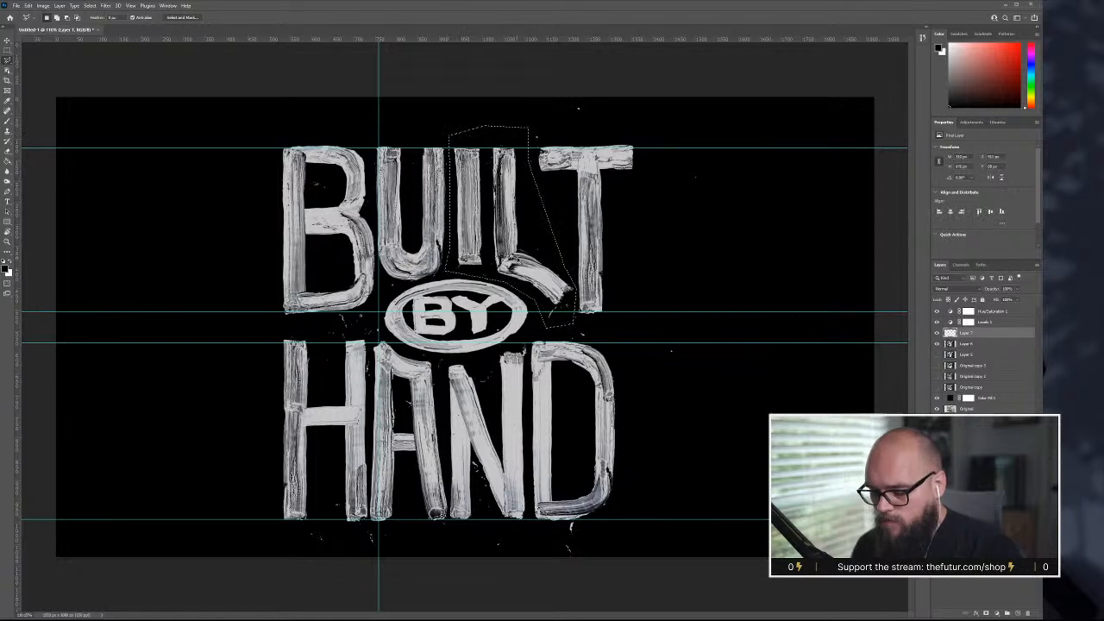
key("ctrl+j")
left_click(513, 227)
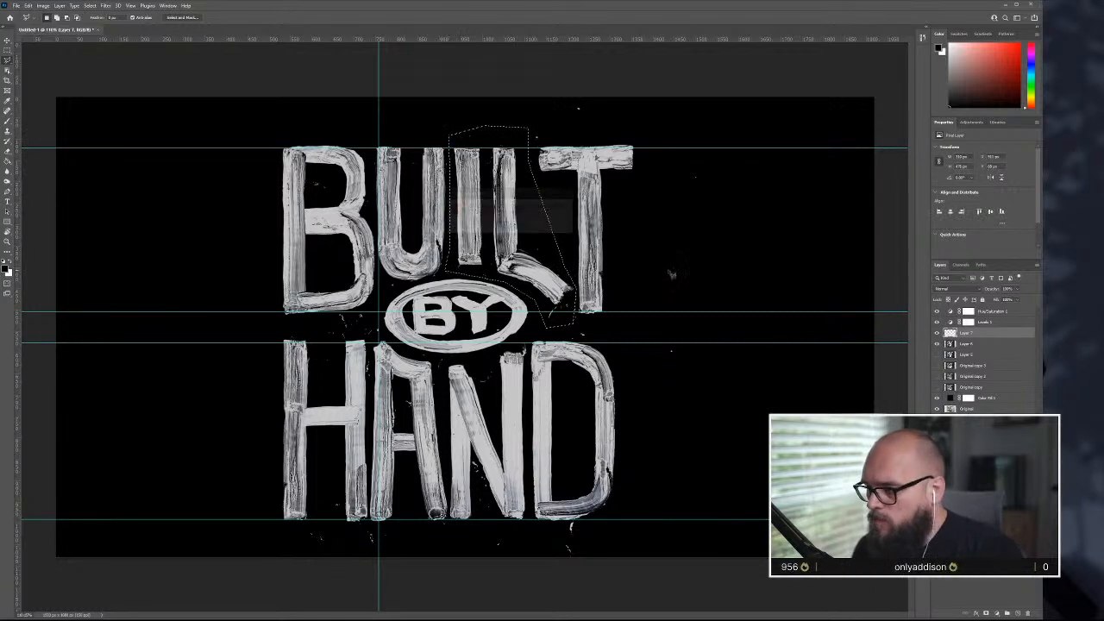
- On the main lettering layer, rotate the selected I and L slightly clockwise, enlarge them a little, and deselect
left_click(991, 344)
key("ctrl+t")
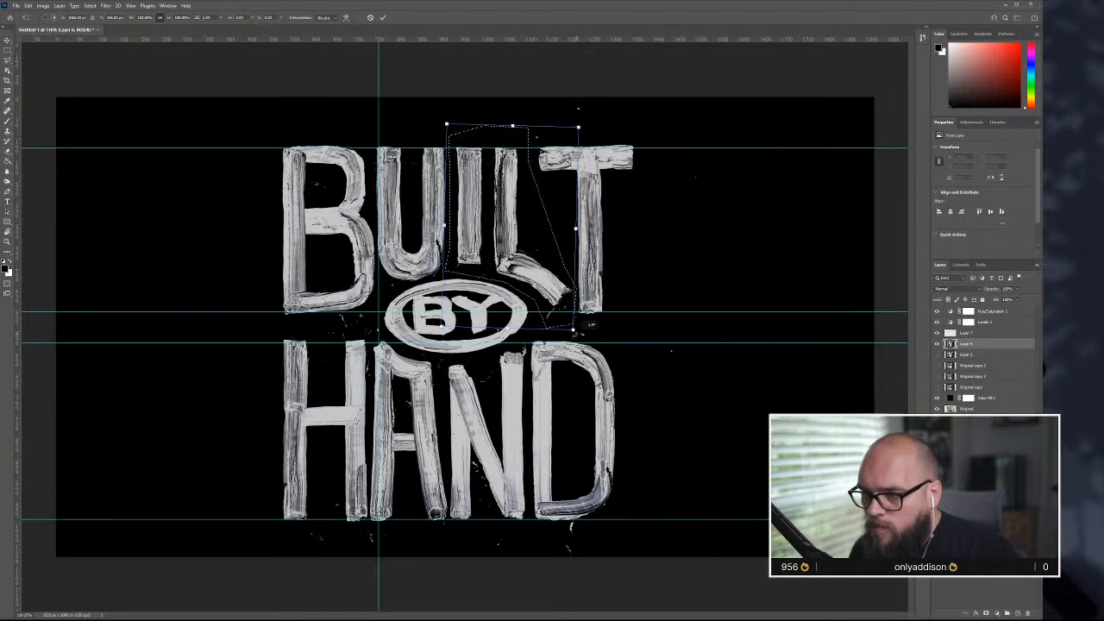
left_click_drag(446, 327, 444, 327)
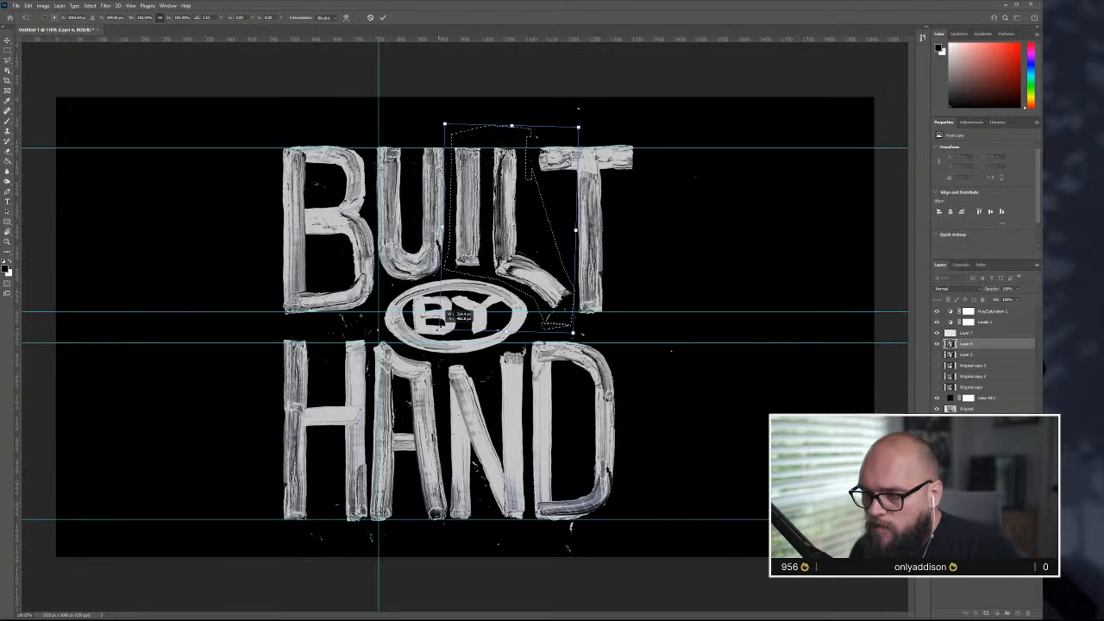
left_click_drag(439, 327, 440, 328)
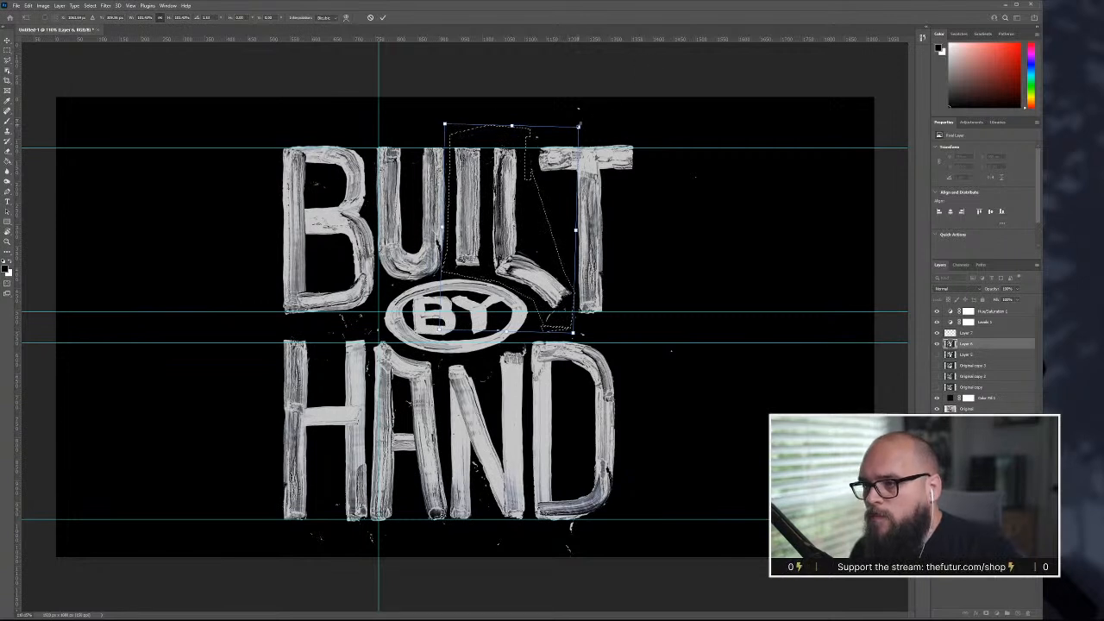
left_click_drag(579, 123, 579, 126)
key("Return")
key("ctrl+d")
- Merge the copied curve layer with the main lettering layer and open the result in Liquify
left_click(1011, 333)
left_click(1008, 347, "shift")
key("ctrl+e")
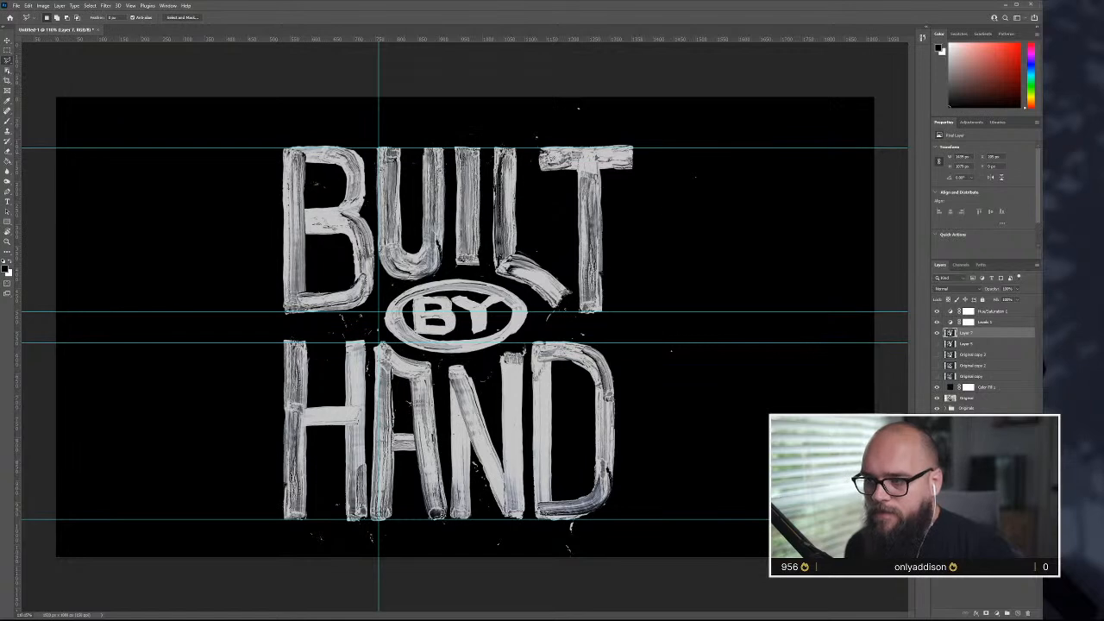
left_click(131, 6)
left_click(143, 79)
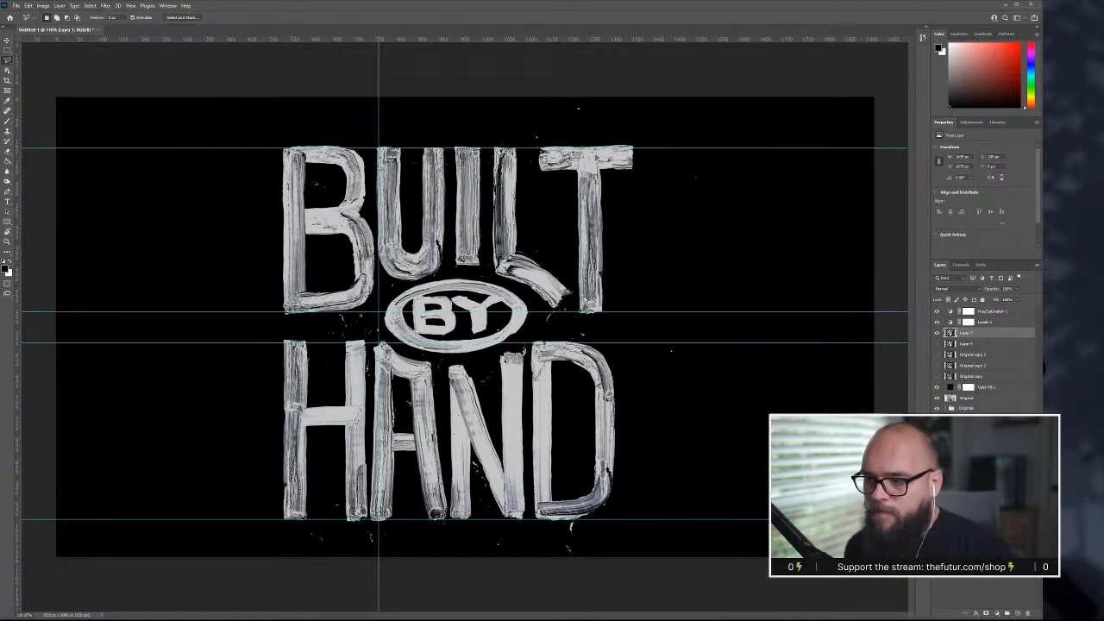
- In Liquify, push the end of the L's leg slightly down and the base of the T's stem up, and apply the result
key("shift+ctrl+x")
key("ctrl+plus")
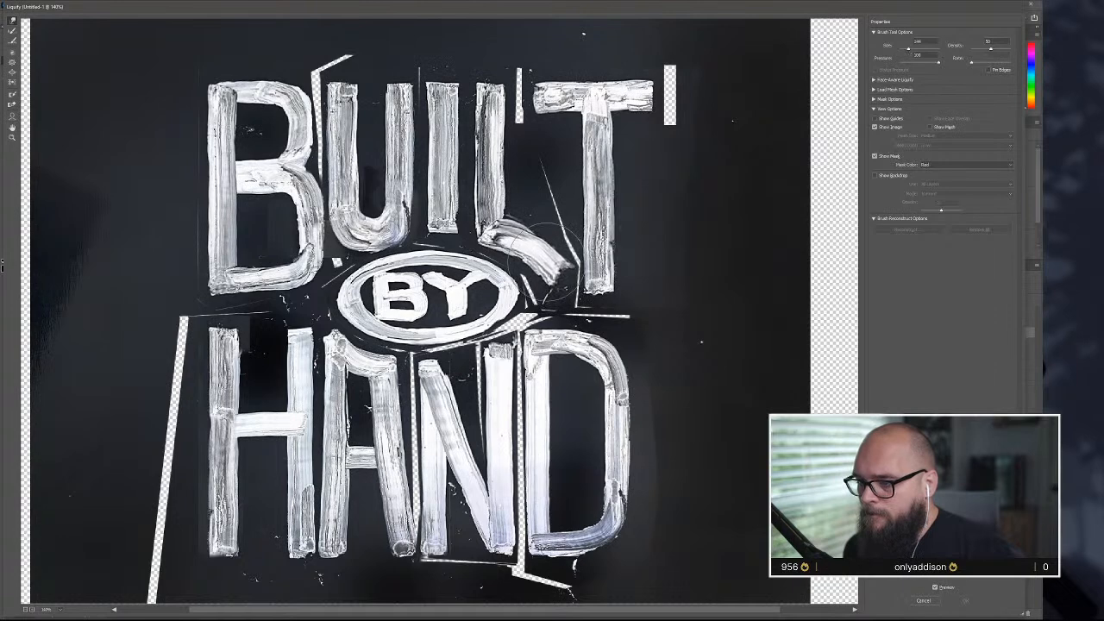
left_click_drag(549, 255, 551, 271)
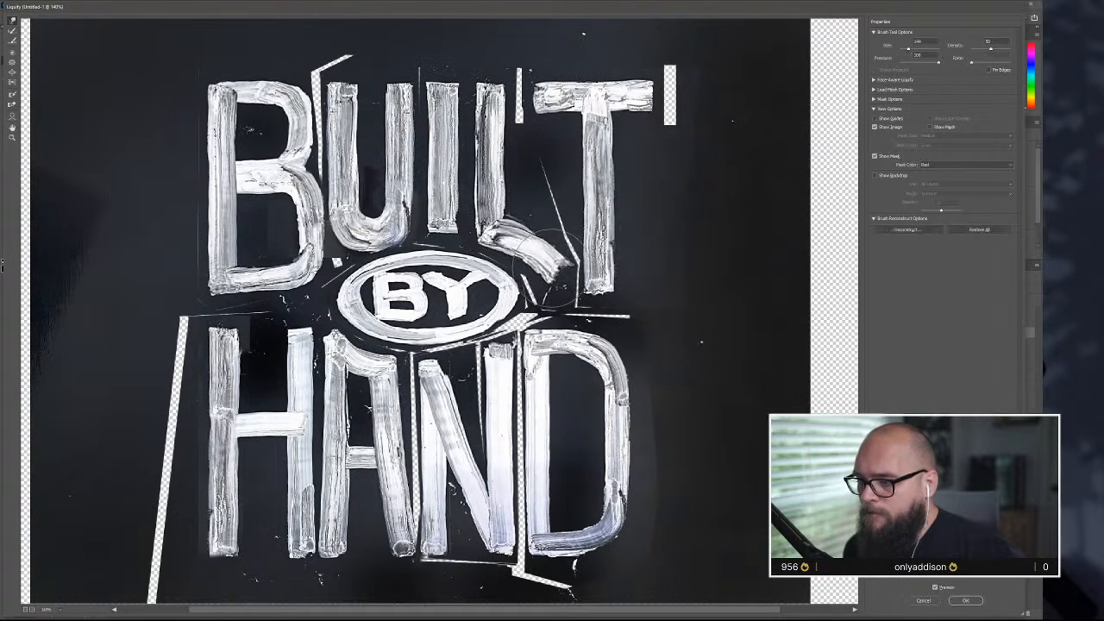
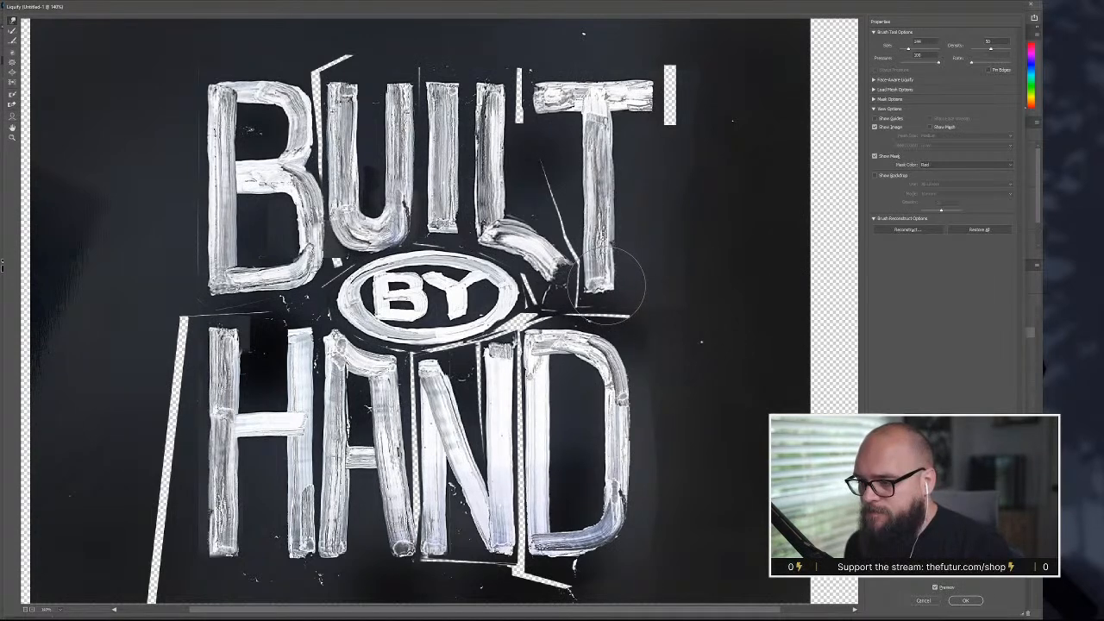
left_click_drag(595, 298, 604, 257)
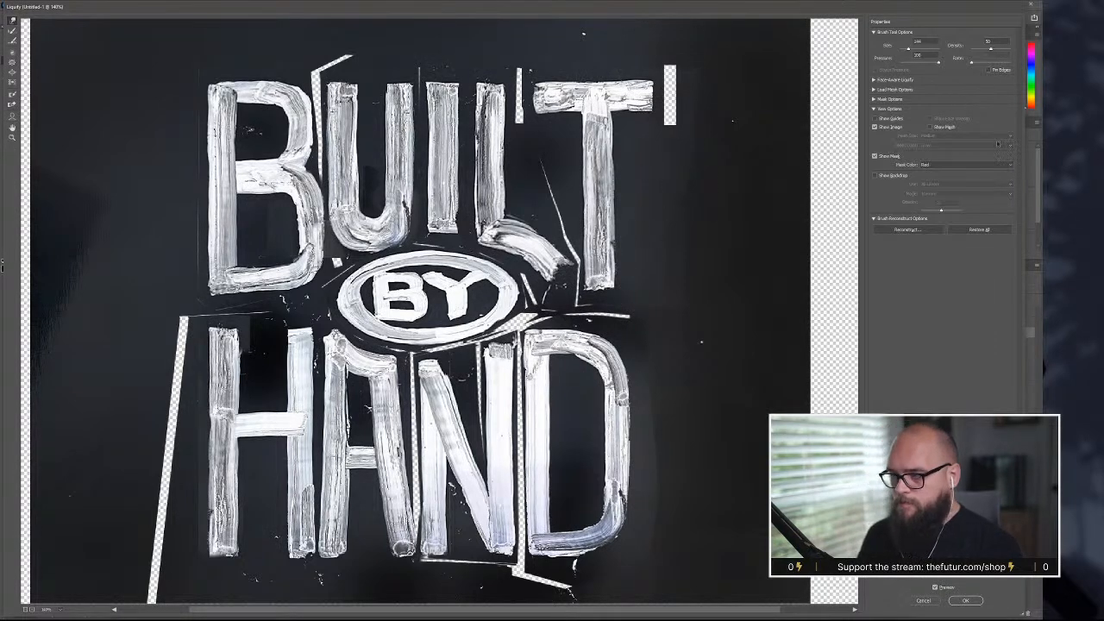
left_click(966, 600)
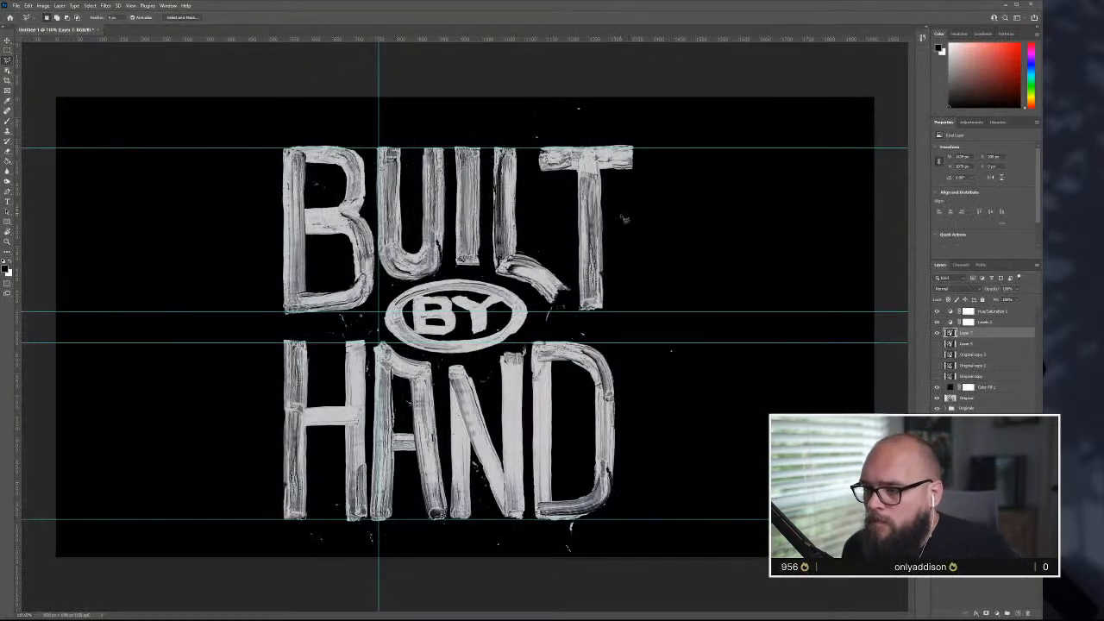
- Outline the T of BUILT with the Polygonal Lasso, nudge it slightly left toward the L, deselect, and hide the guides
left_click(563, 128)
left_click(654, 140)
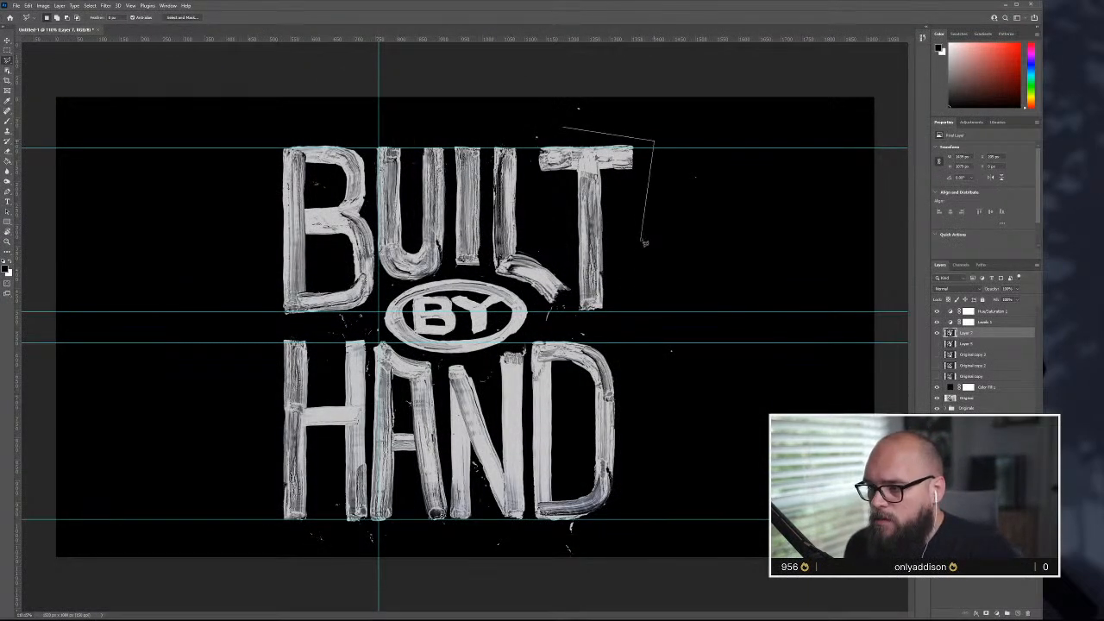
left_click(623, 317)
left_click(572, 319)
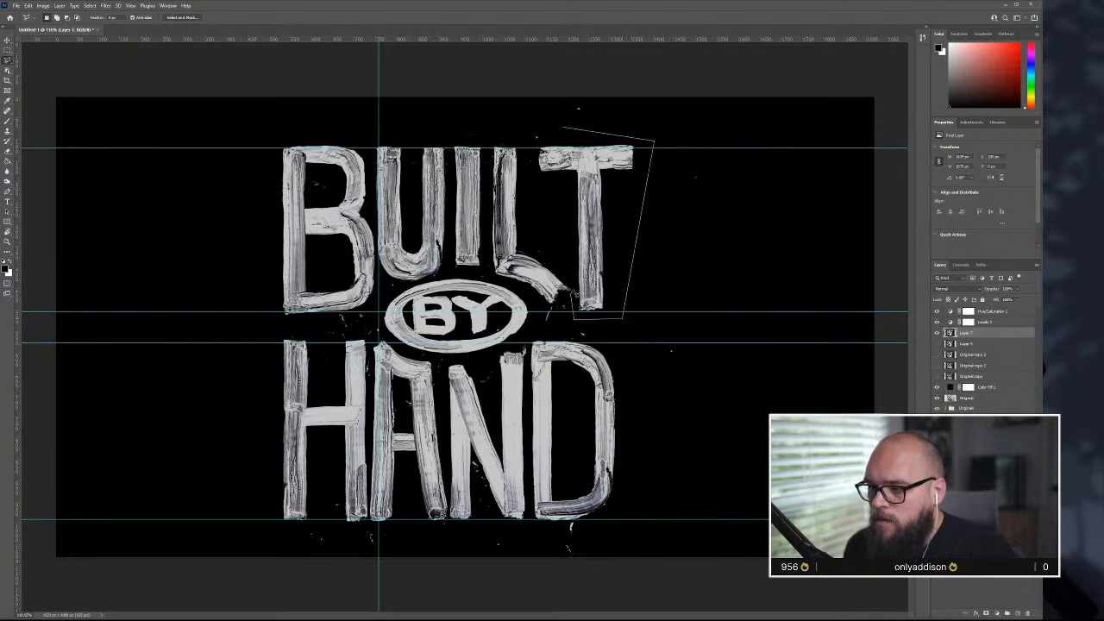
left_click(573, 257)
double_click(532, 134)
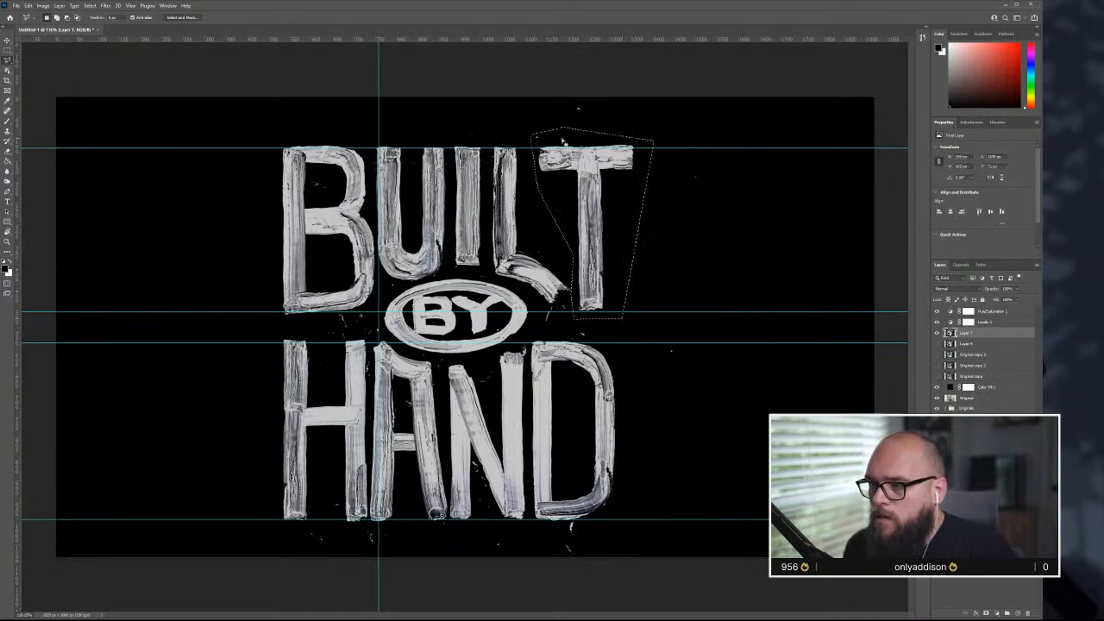
key("v")
left_click_drag(608, 168, 617, 150)
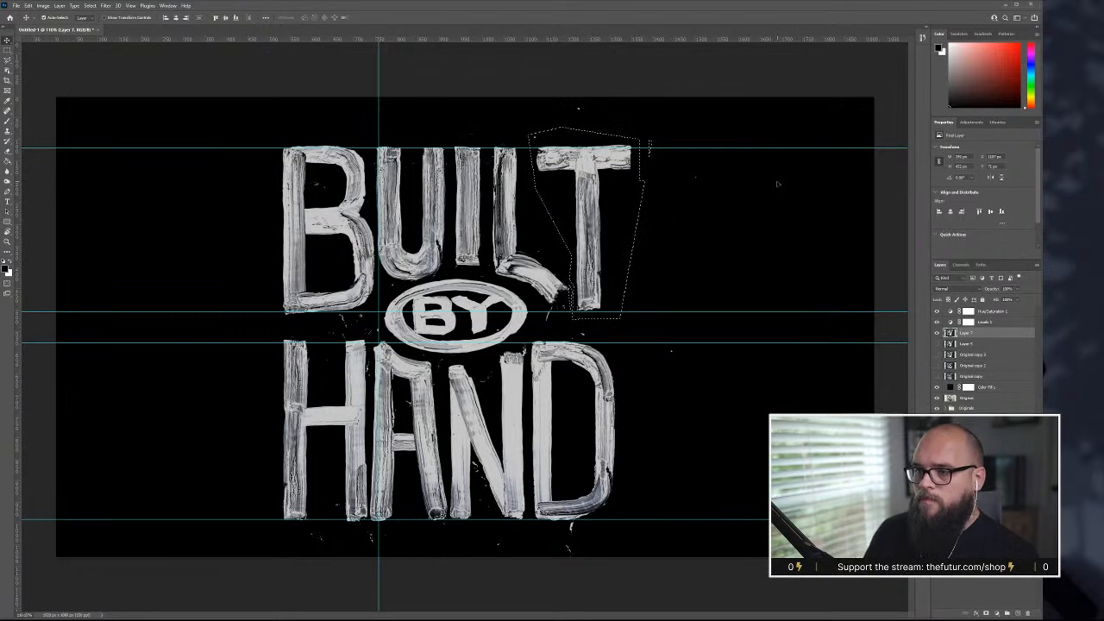
key("ctrl+d")
key("ctrl+1")
key("ctrl+semicolon")
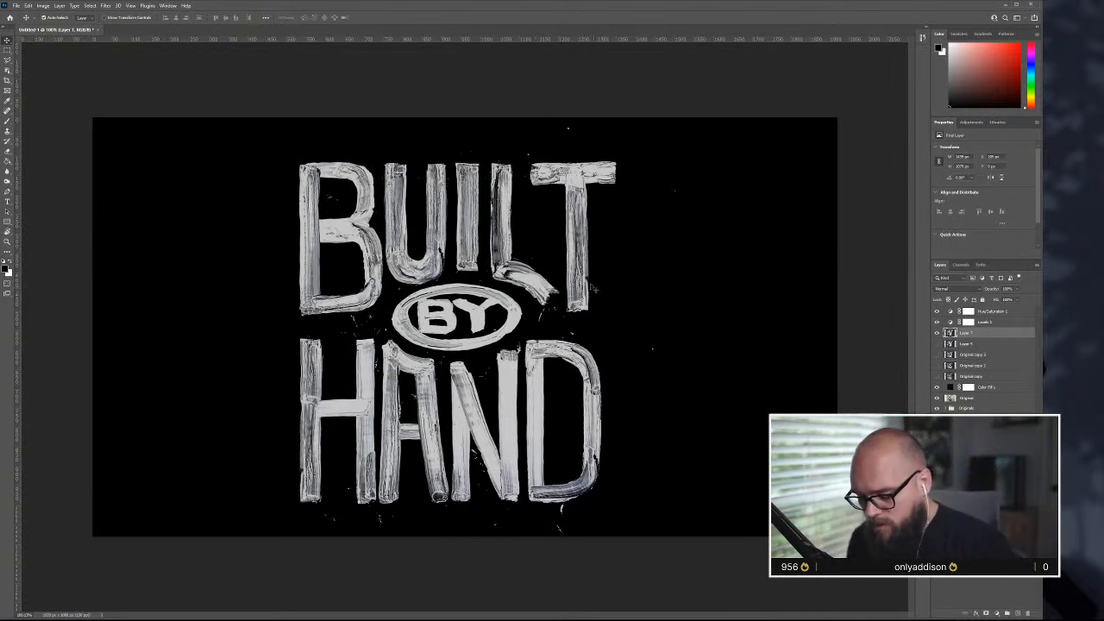
- Outline the B with the Polygonal Lasso, apply a slight Perspective transform with small edge adjustments, and deselect
key("l")
mouse_move(292, 140)
left_mouse_down()
mouse_move(378, 157)
mouse_move(383, 329)
mouse_move(295, 327)
mouse_move(288, 313)
mouse_move(291, 141)
left_mouse_up()
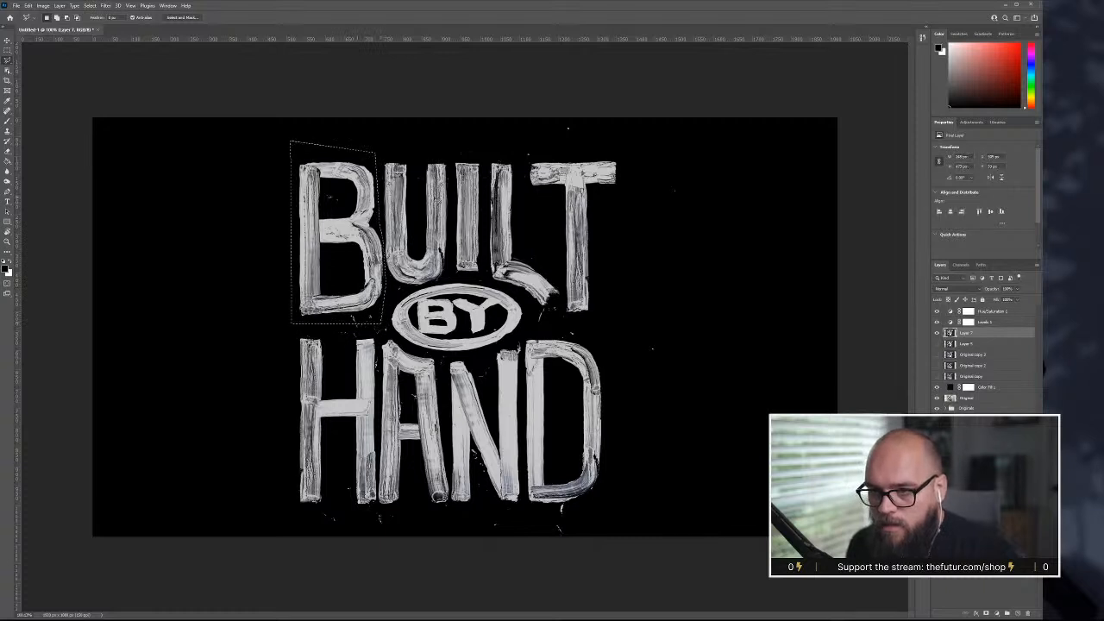
key("ctrl+t")
right_click(359, 283)
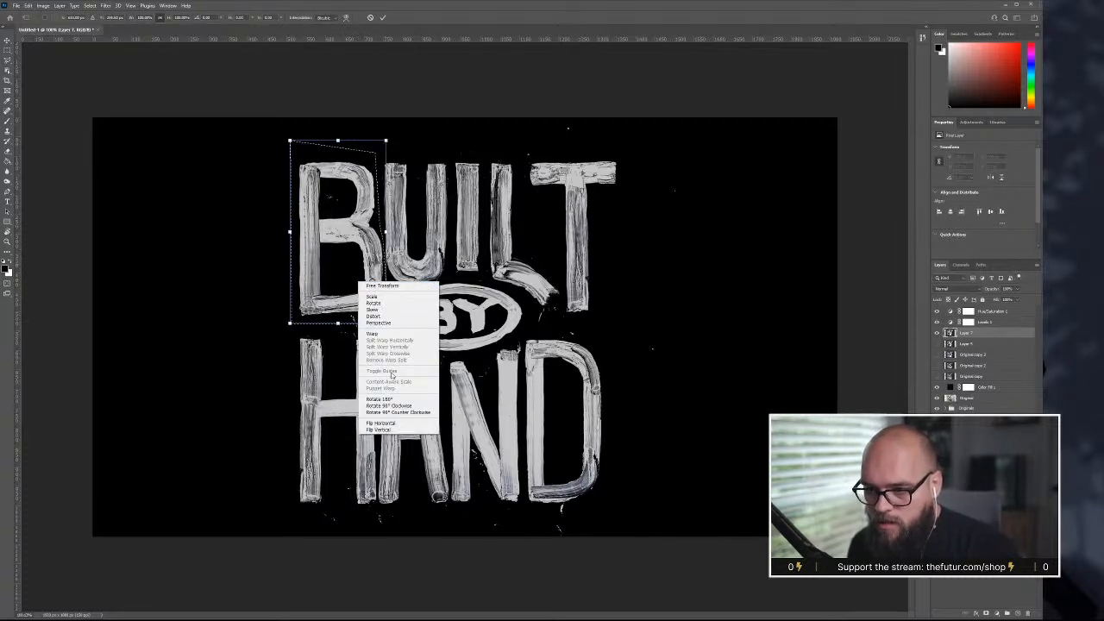
left_click(405, 323)
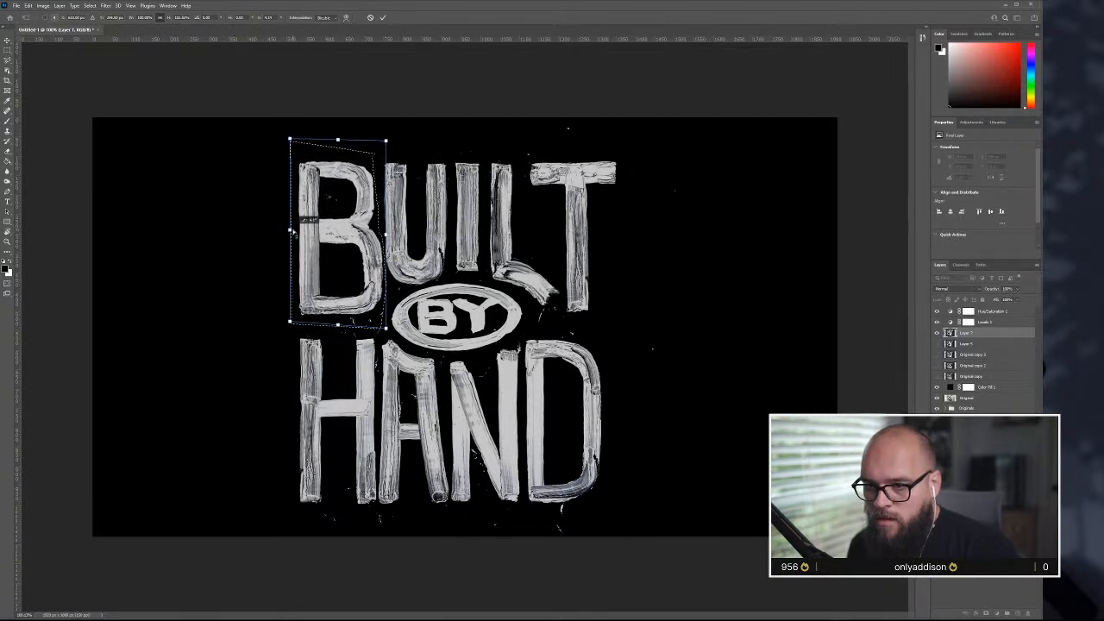
left_click_drag(293, 231, 293, 232)
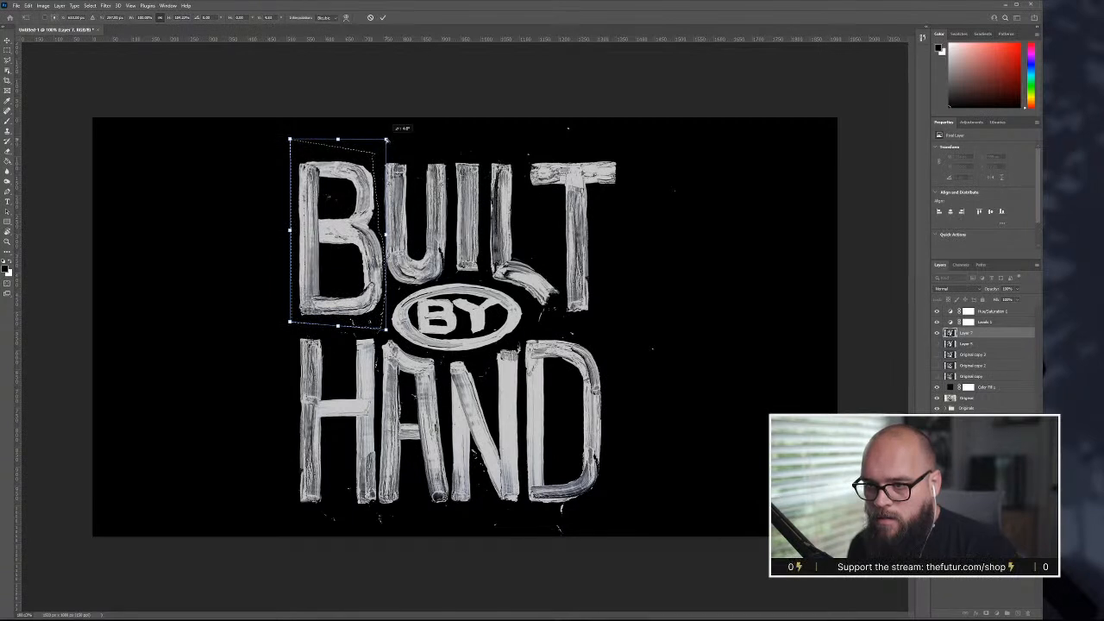
left_click_drag(386, 141, 385, 138)
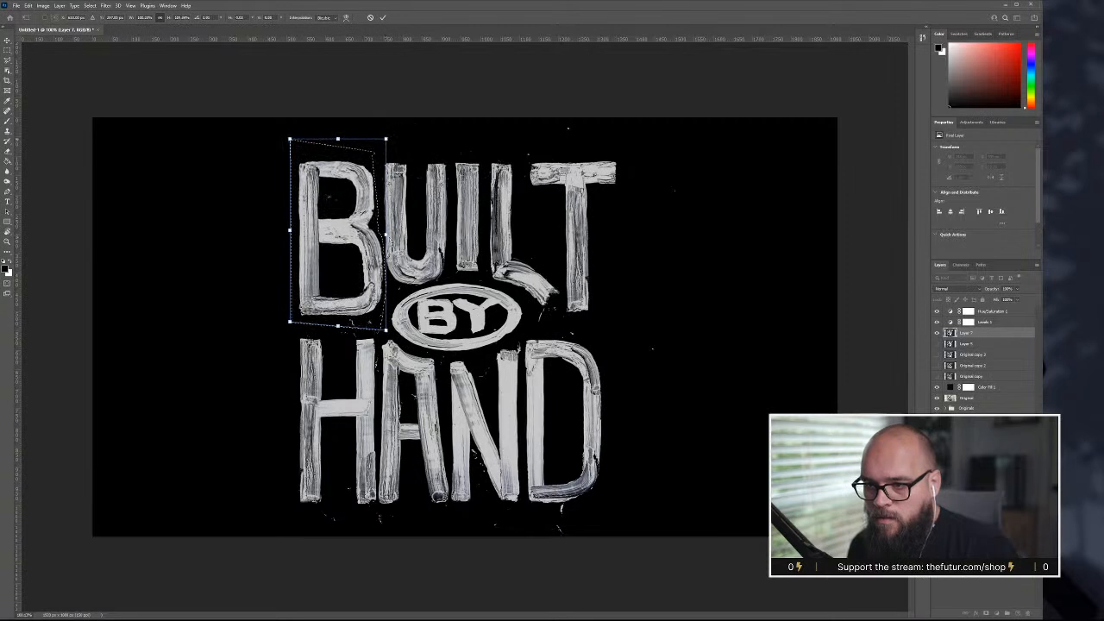
left_click_drag(385, 231, 386, 231)
key("Return")
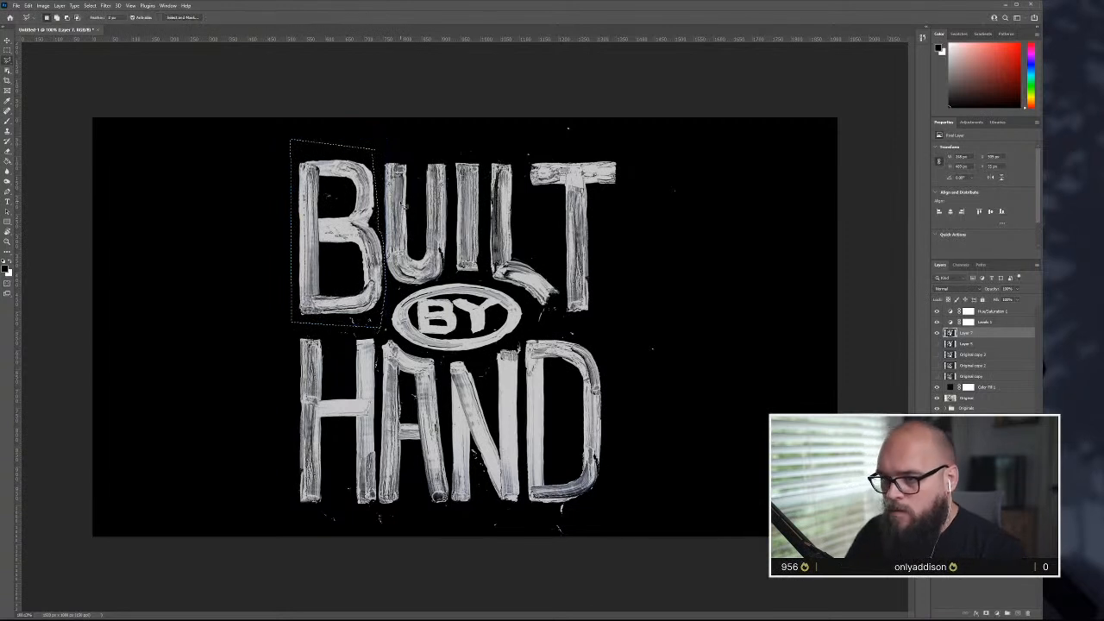
key("ctrl+d")
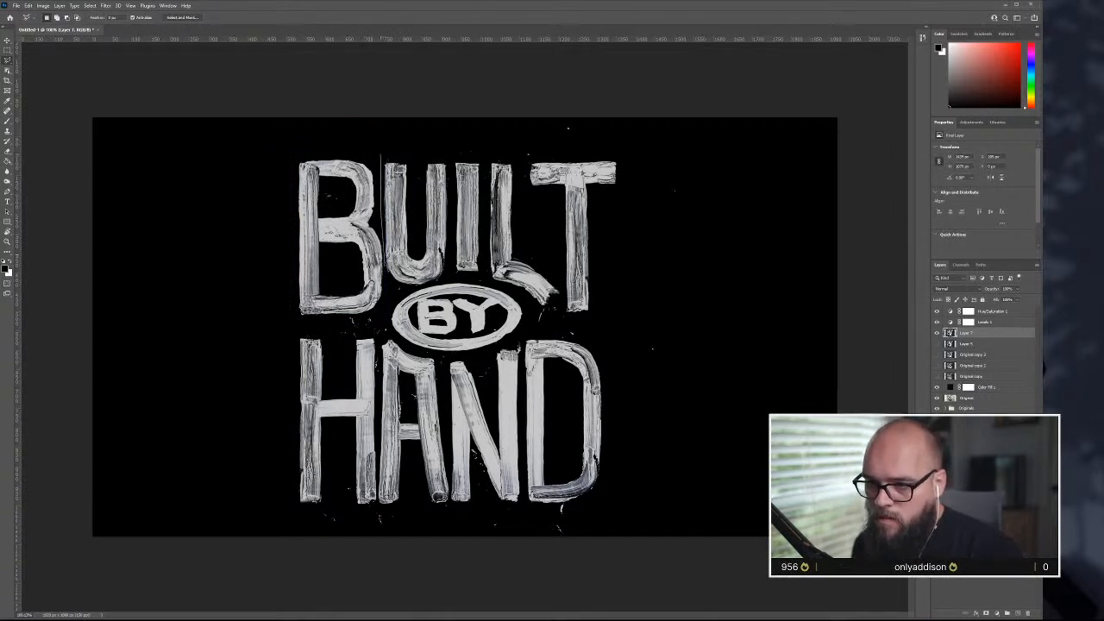
- Outline the U of BUILT, shift it slightly right, shorten it a little from its upper edge, and deselect
mouse_move(384, 264)
left_mouse_down()
mouse_move(395, 297)
mouse_move(416, 299)
mouse_move(450, 283)
mouse_move(453, 264)
mouse_move(456, 157)
mouse_move(387, 155)
left_mouse_up()
key("ctrl+t")
left_click_drag(418, 255, 420, 255)
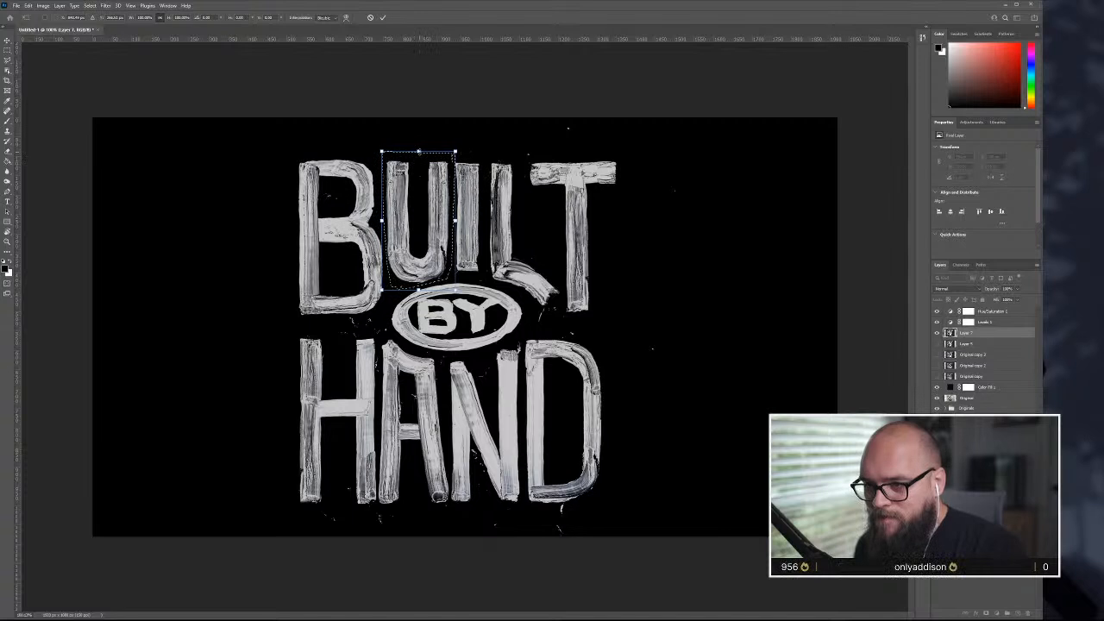
left_click_drag(419, 152, 419, 154)
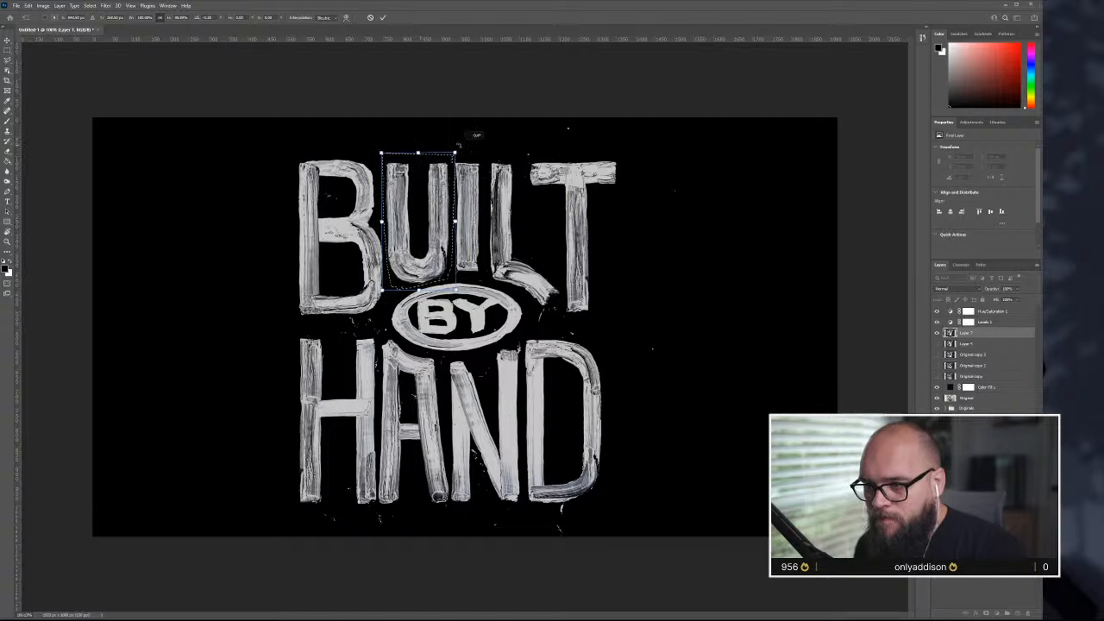
key("Return")
key("ctrl+d")
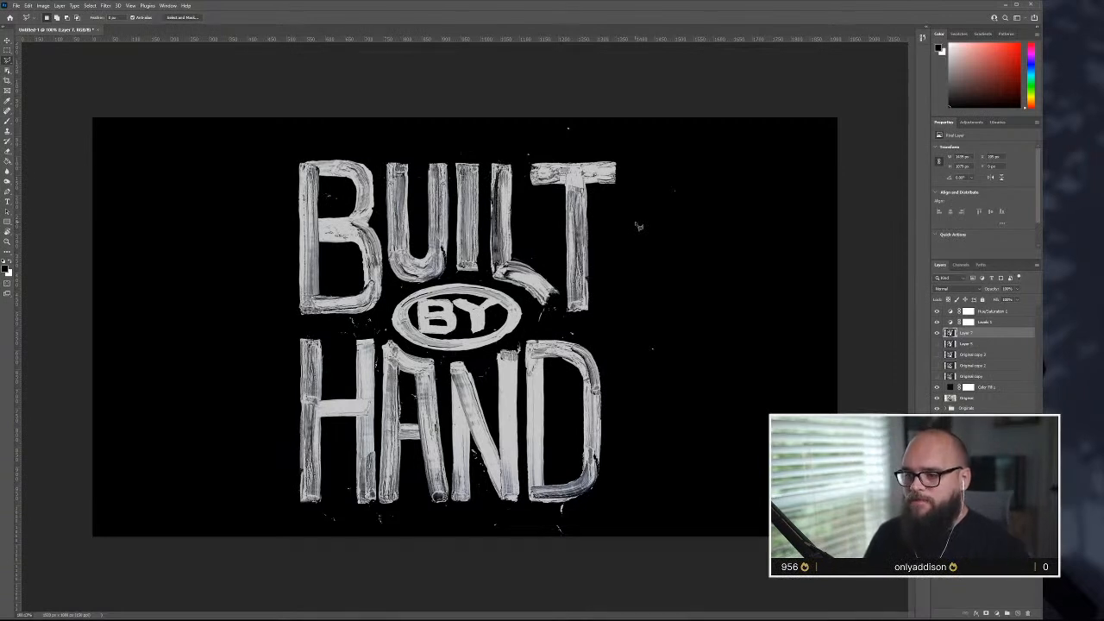
- Examine the overall balance of the lettering at reduced size and at full size
key("ctrl+minus")
key("ctrl+minus")
key("ctrl+minus")
key("ctrl+minus")
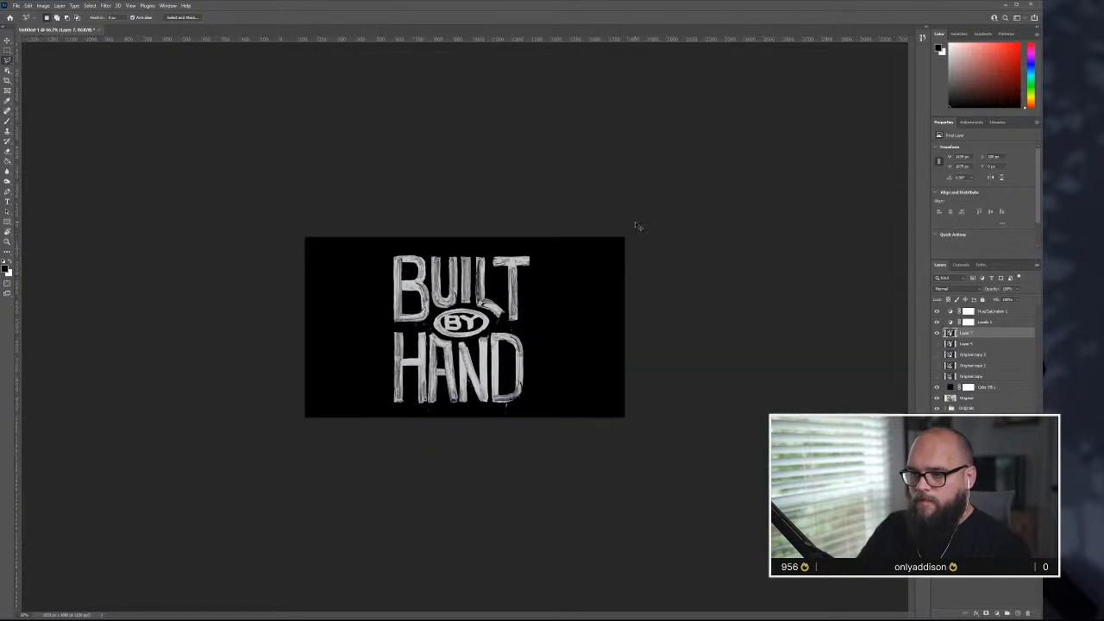
key("ctrl+1")
key("ctrl+plus")
key("ctrl+minus")
key("ctrl+plus")
key("ctrl+minus")
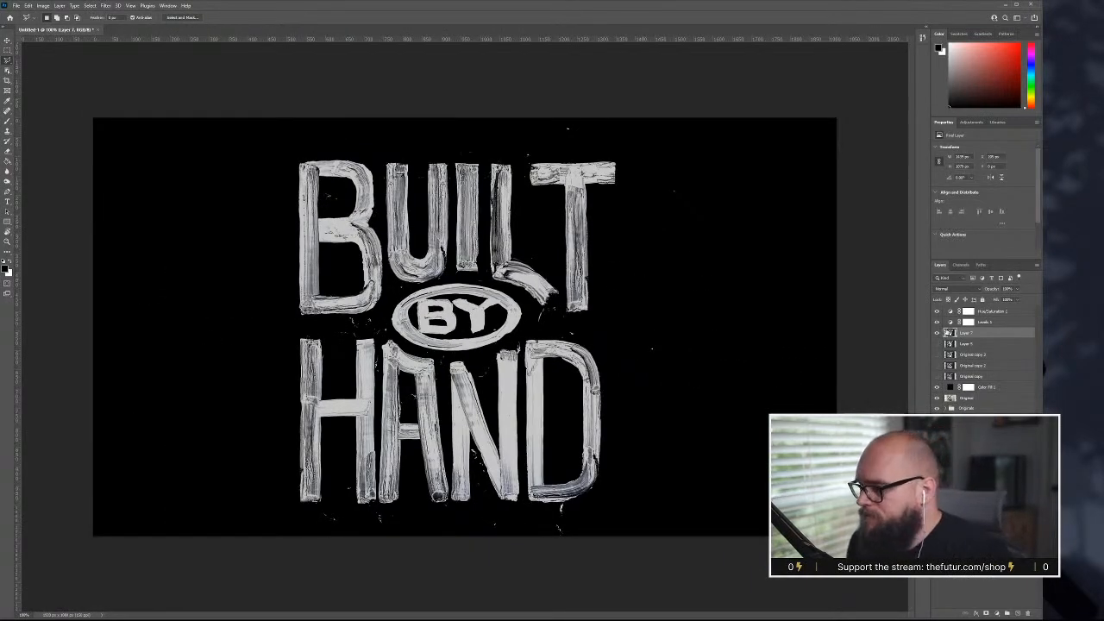
- Duplicate the black Color Fill layer directly beneath Layer 7 and merge the duplicate with Layer 7
left_click(1015, 312)
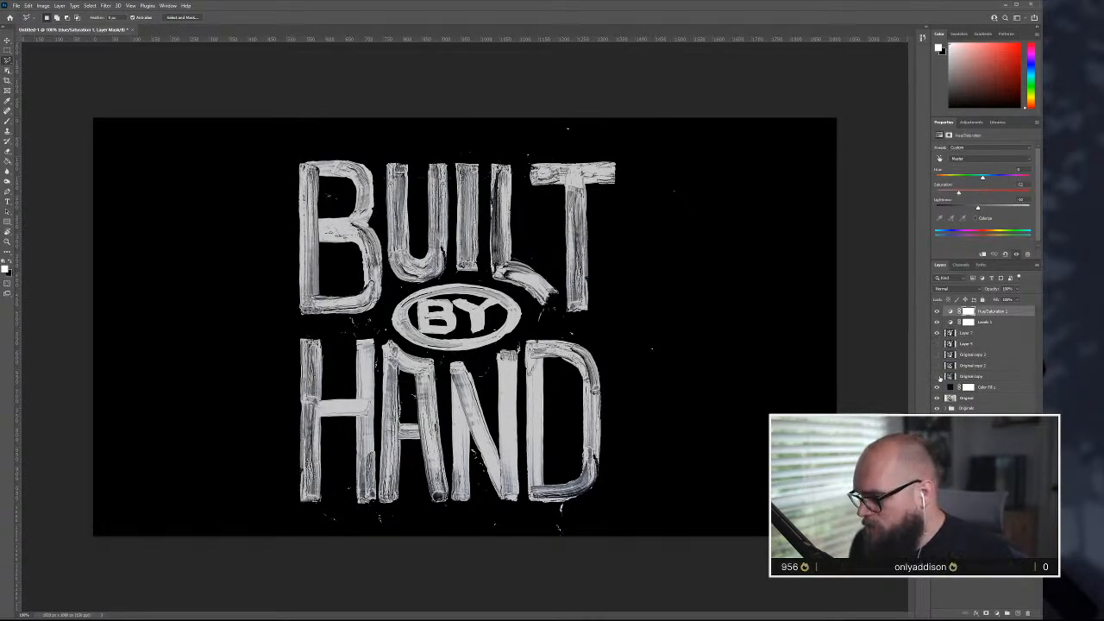
left_click(937, 376)
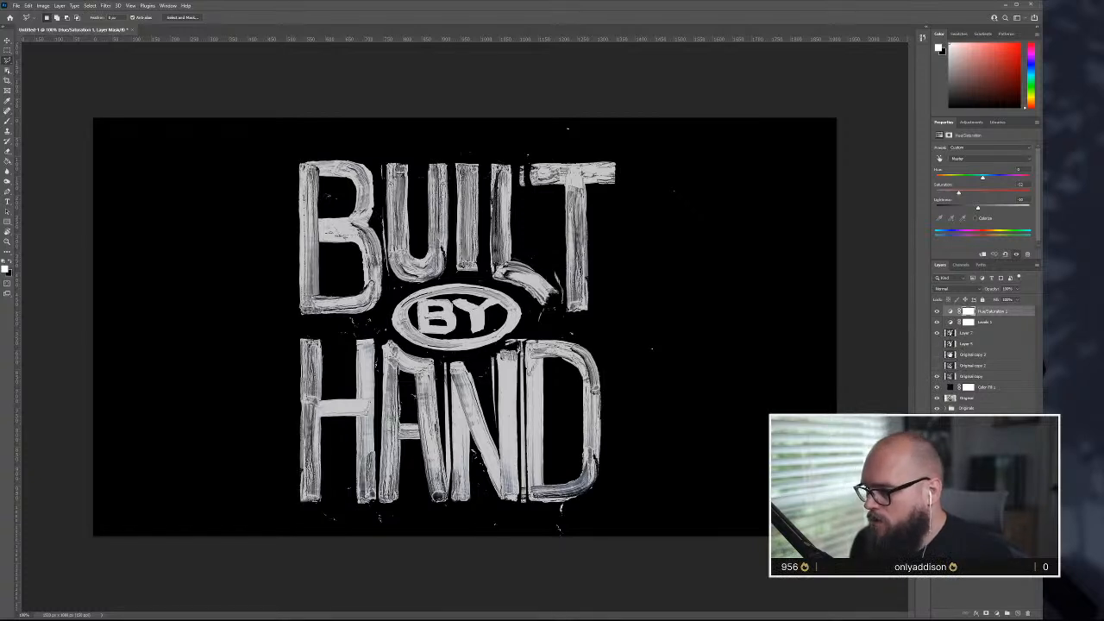
left_click(937, 377)
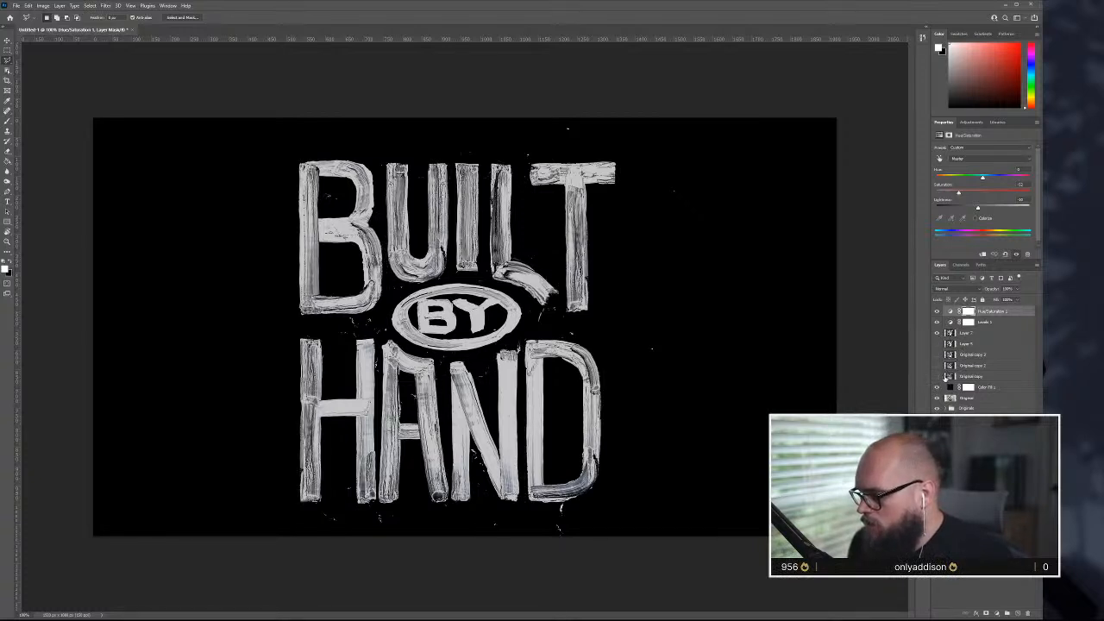
left_click_drag(1007, 390, 994, 339)
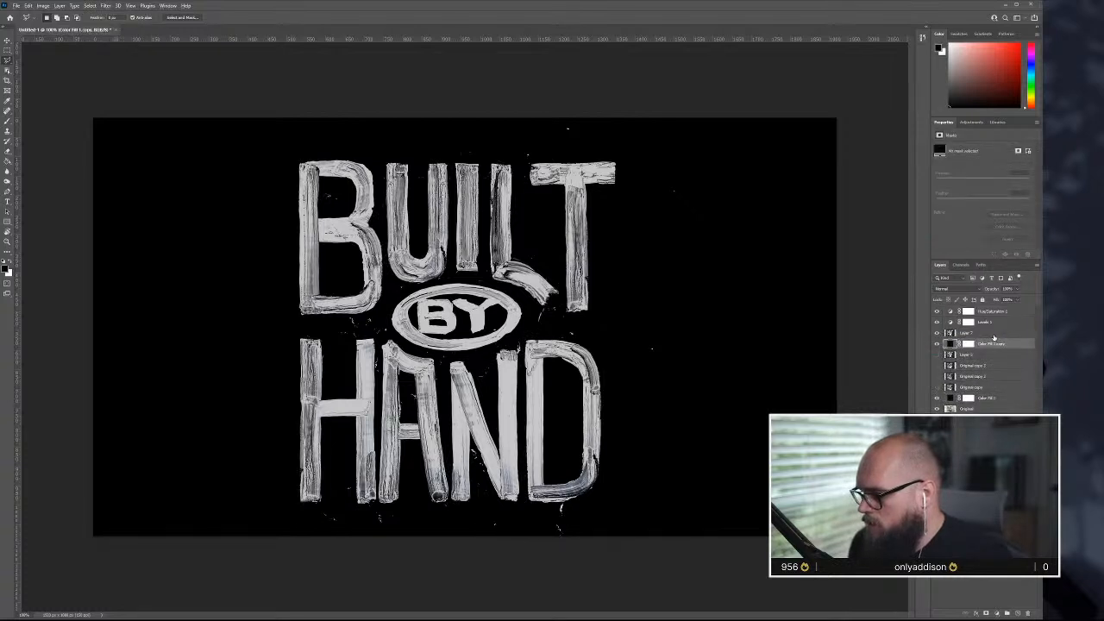
left_click(993, 334)
key("ctrl+z")
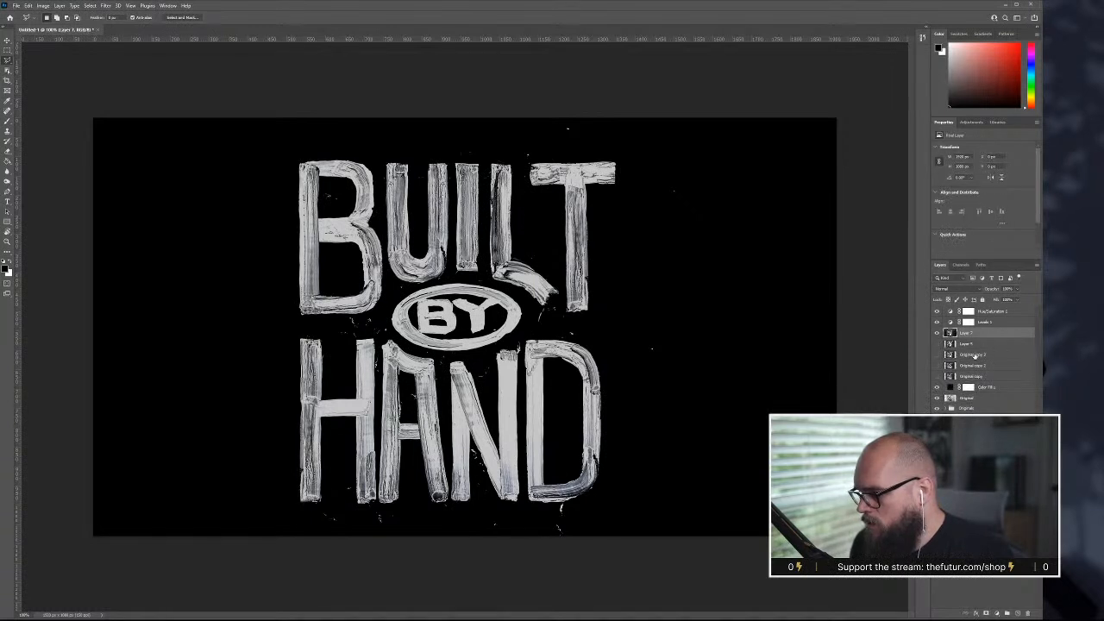
- Show the Original copy layer and toggle Layer 7's visibility to compare the reworked lettering with the original
left_click(936, 376)
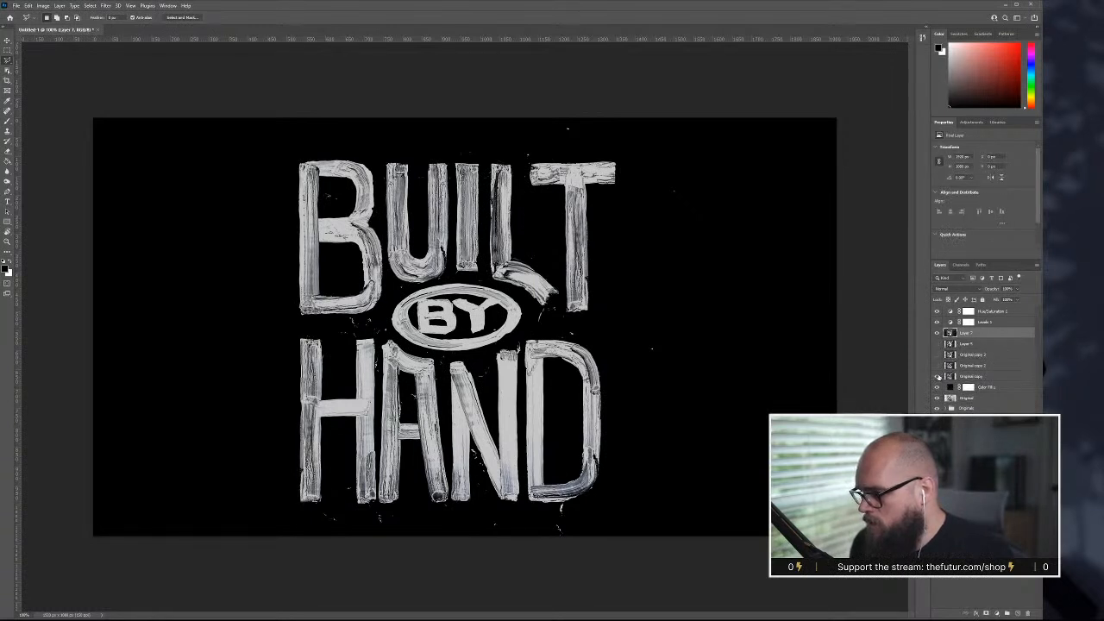
left_click(938, 333)
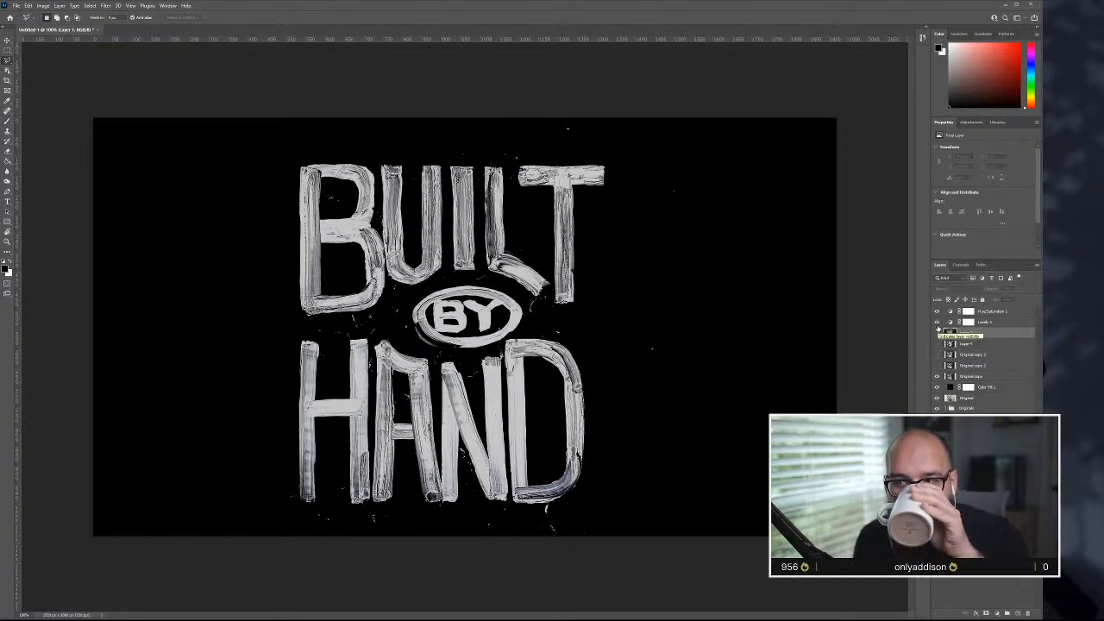
left_click(938, 333)
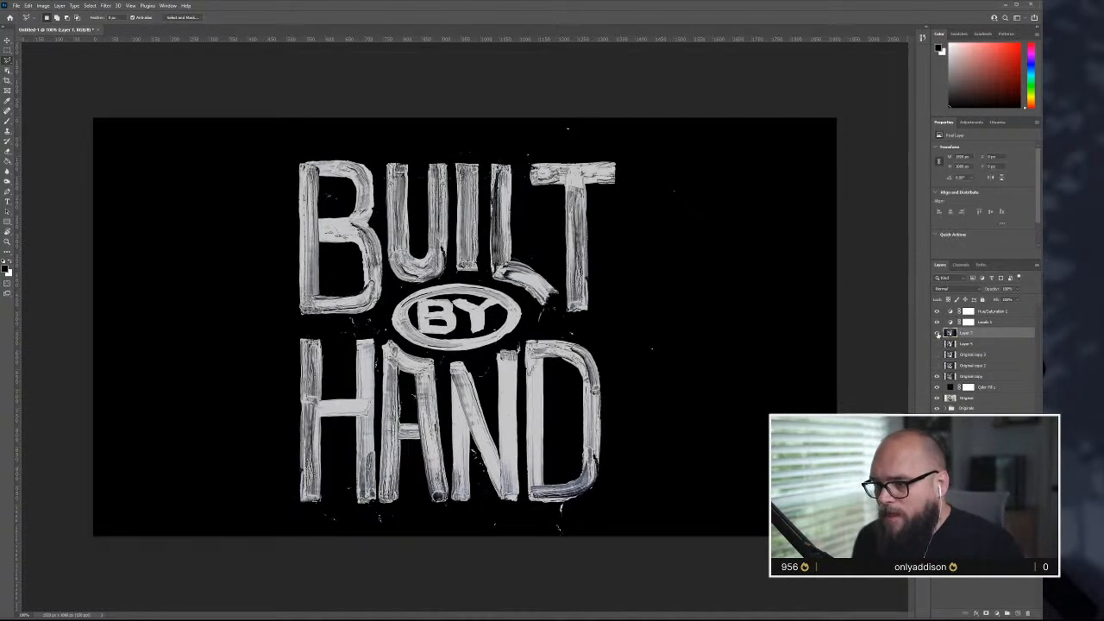
left_click(938, 335)
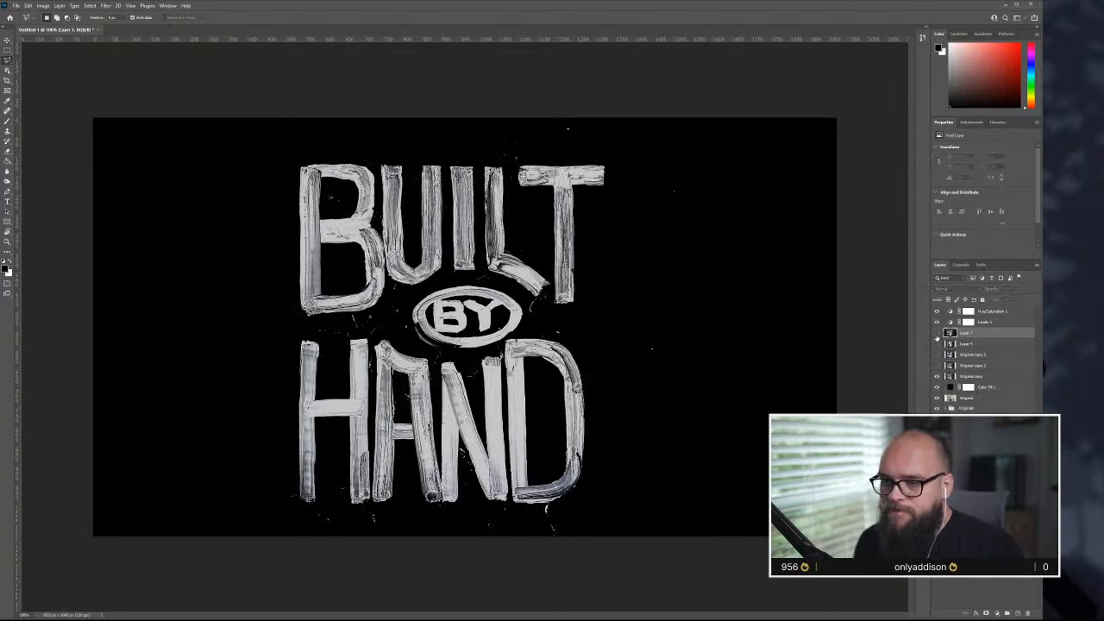
left_click(938, 333)
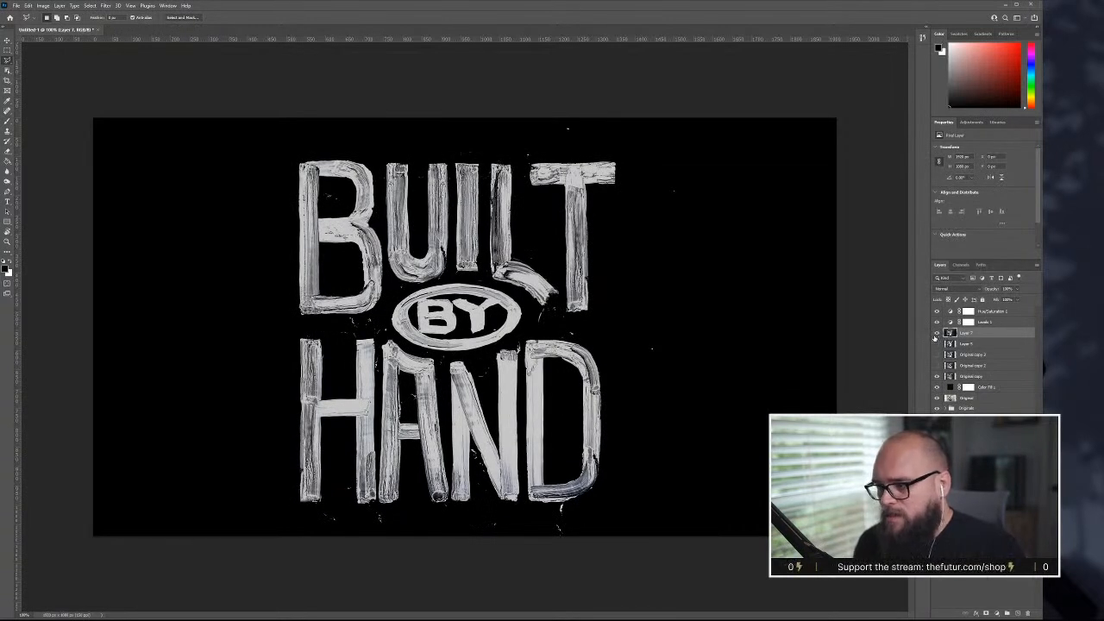
left_click(937, 333)
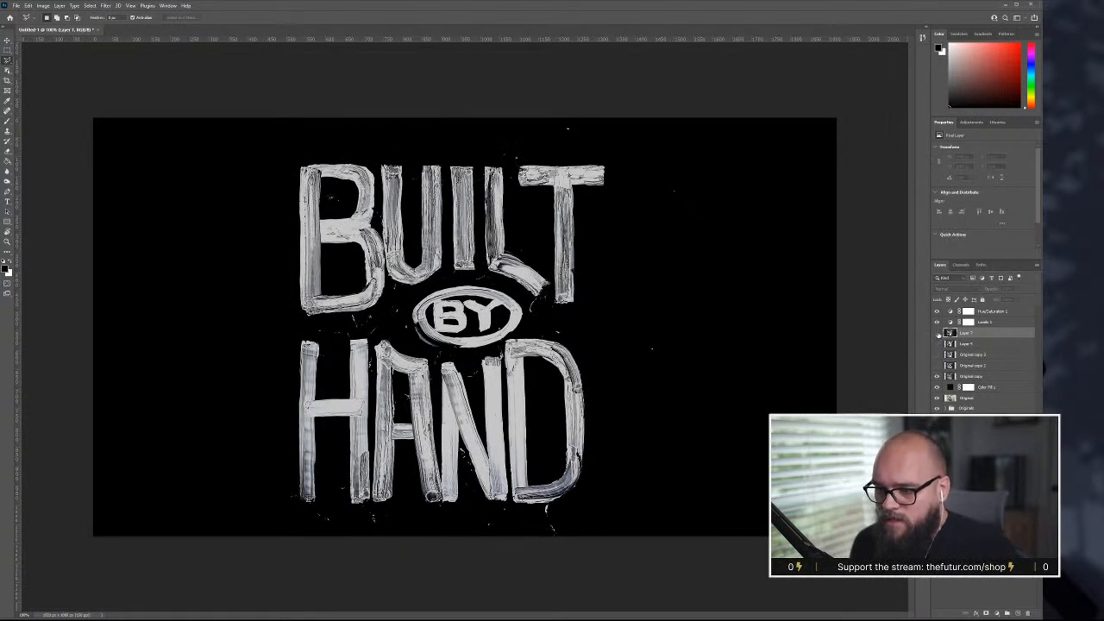
left_click(938, 333)
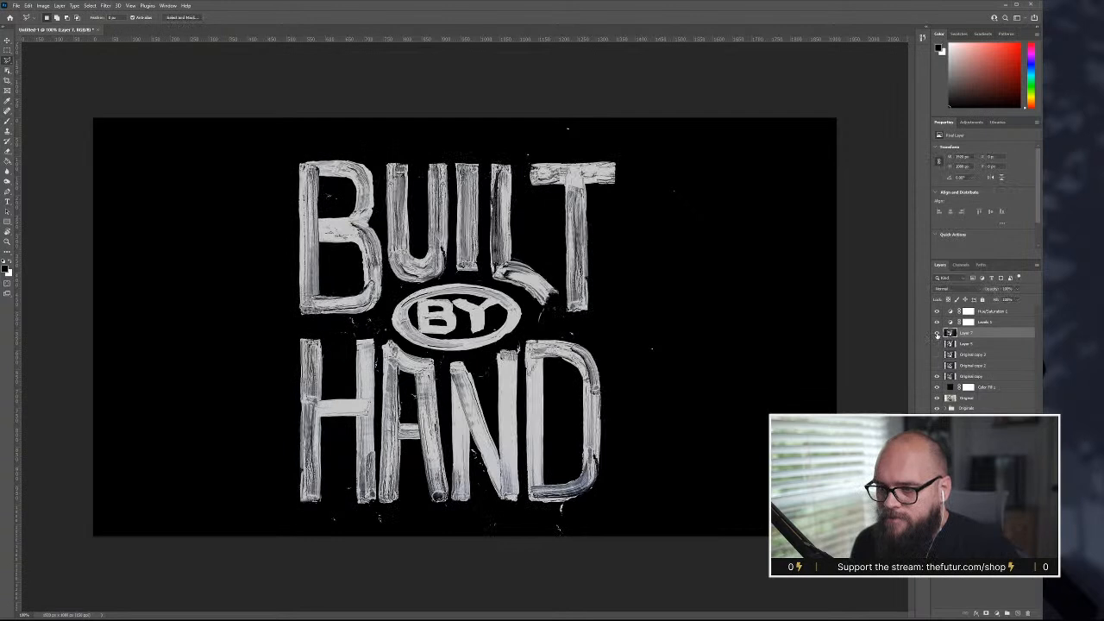
left_click(938, 334)
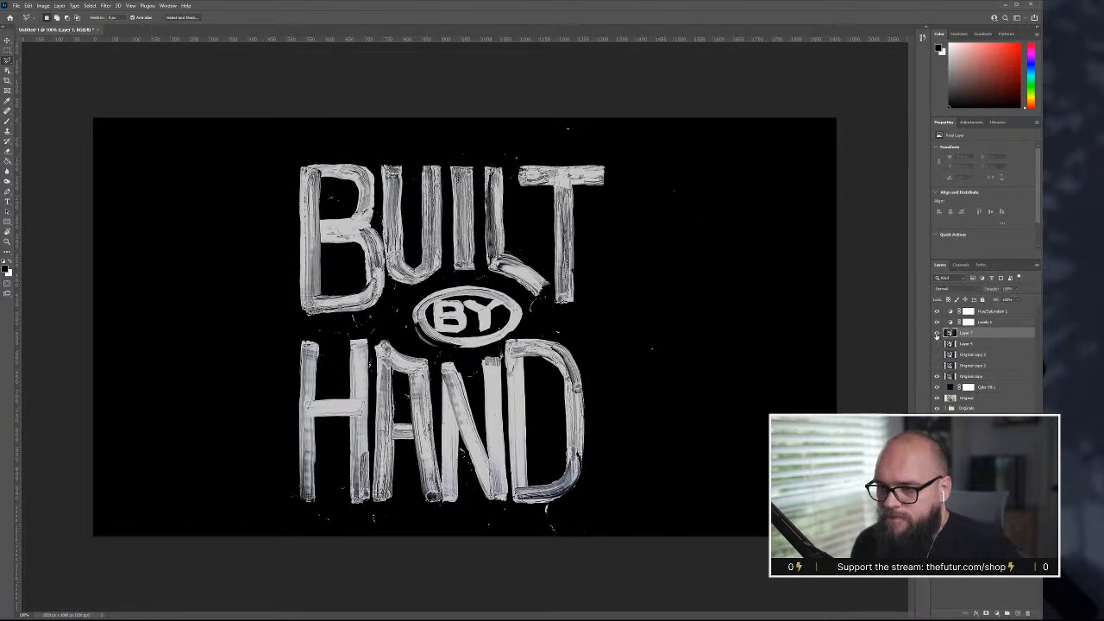
- Group the layers from the Hue/Saturation adjustment down to Original, name the group Version One, and hide it
left_click(938, 333)
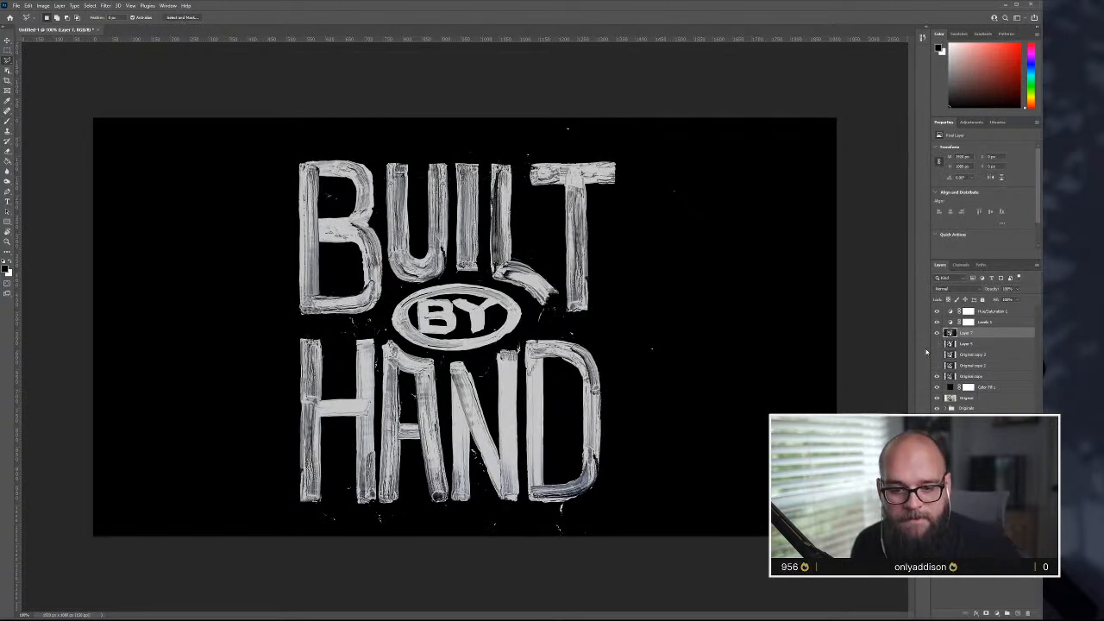
left_click(1022, 312)
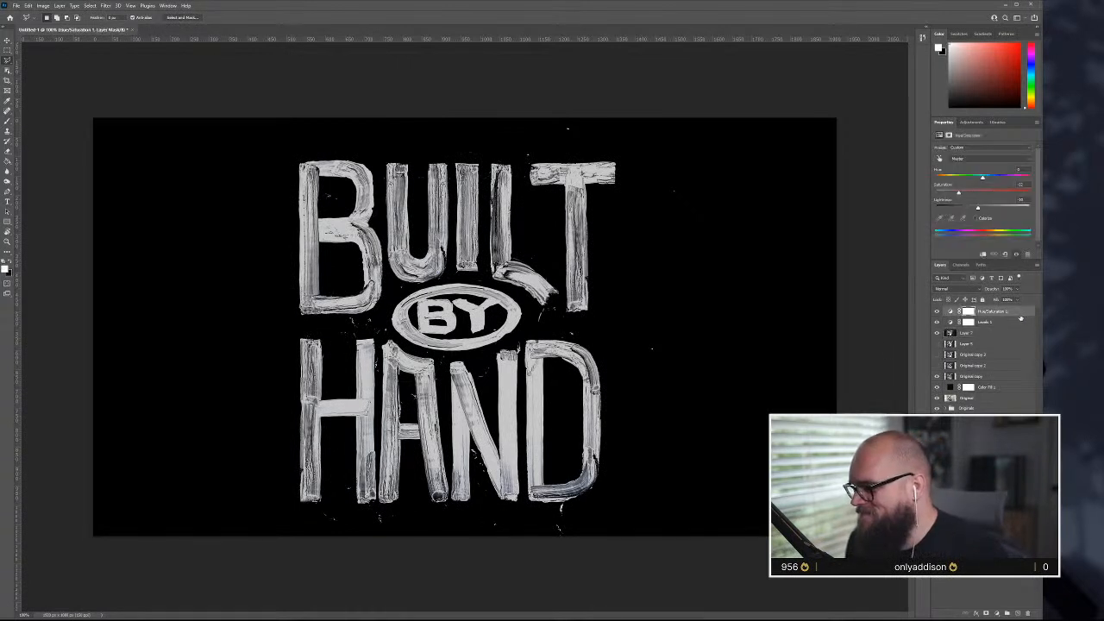
left_click(1011, 399, "shift")
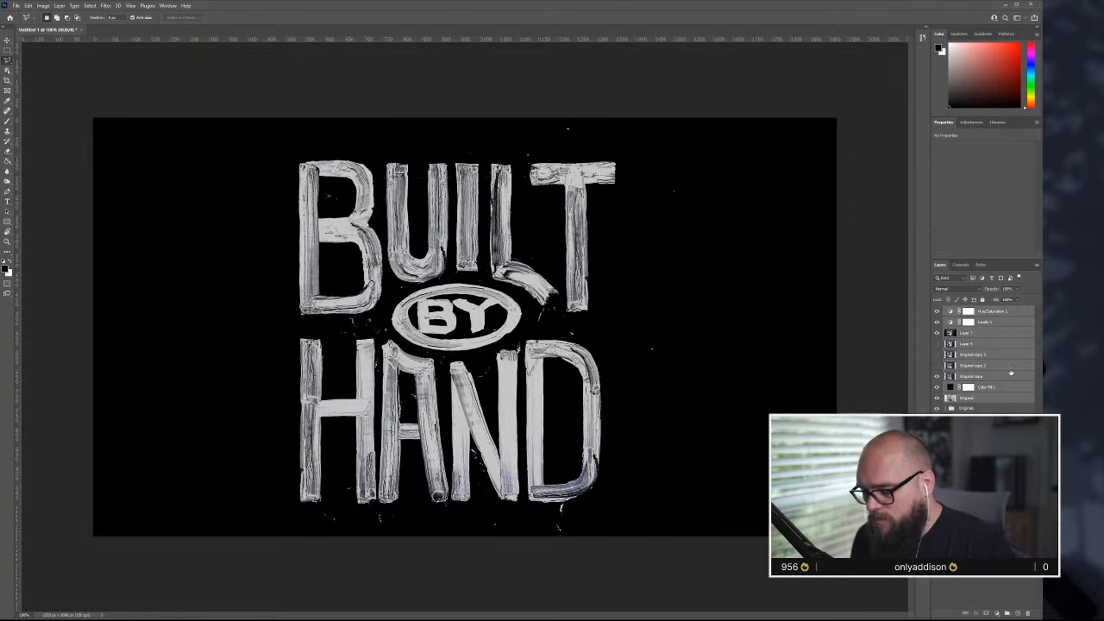
key("ctrl+g")
double_click(964, 310)
type("Version One")
key("Return")
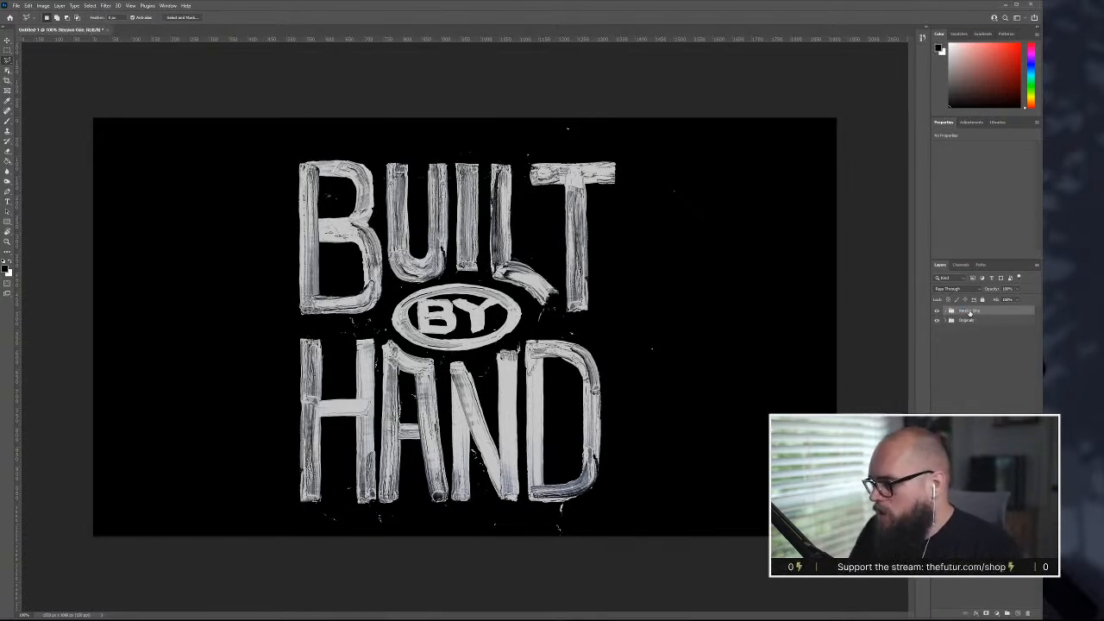
left_click(937, 311)
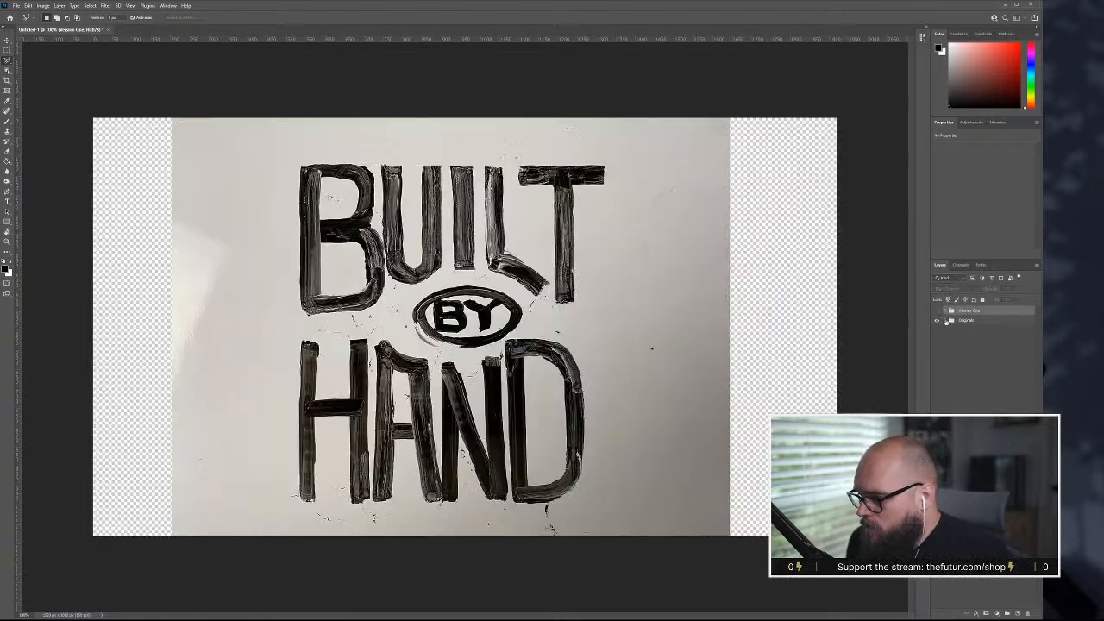
- Expand the Originals group and reveal its photos in turn to review the different hand-painted lettering variants
left_click(946, 320)
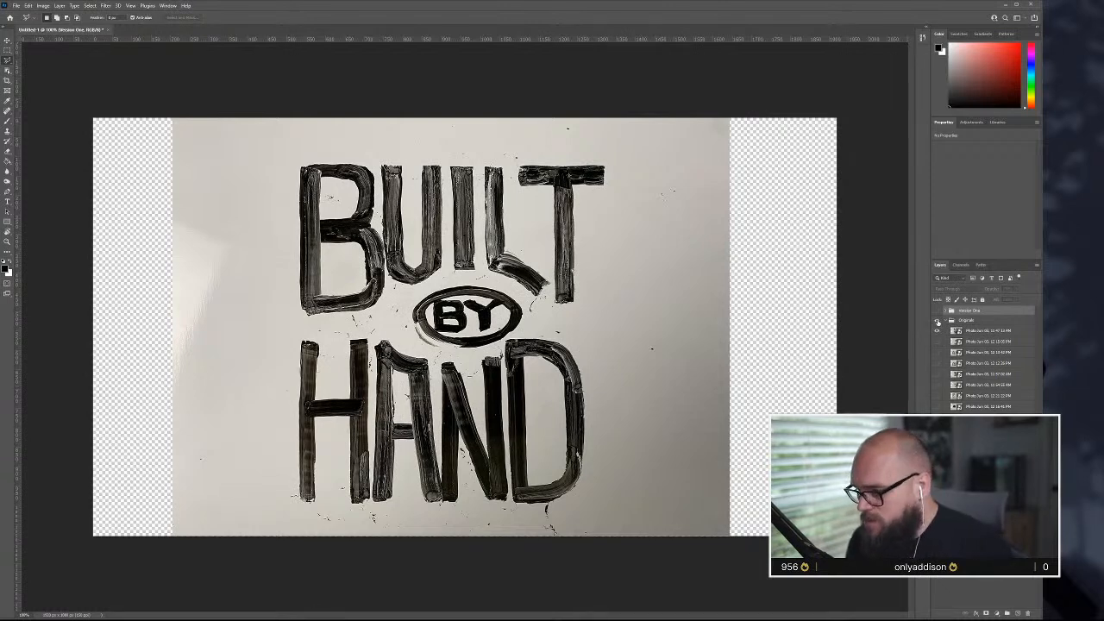
left_click(938, 331)
left_click(937, 342)
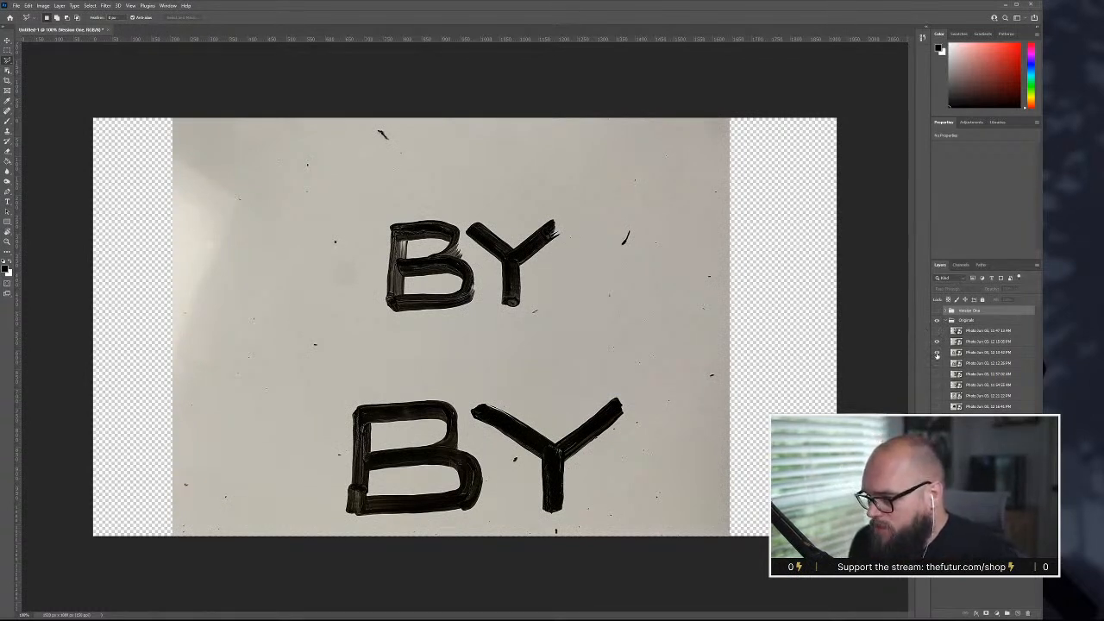
left_click(938, 342)
left_click(937, 352)
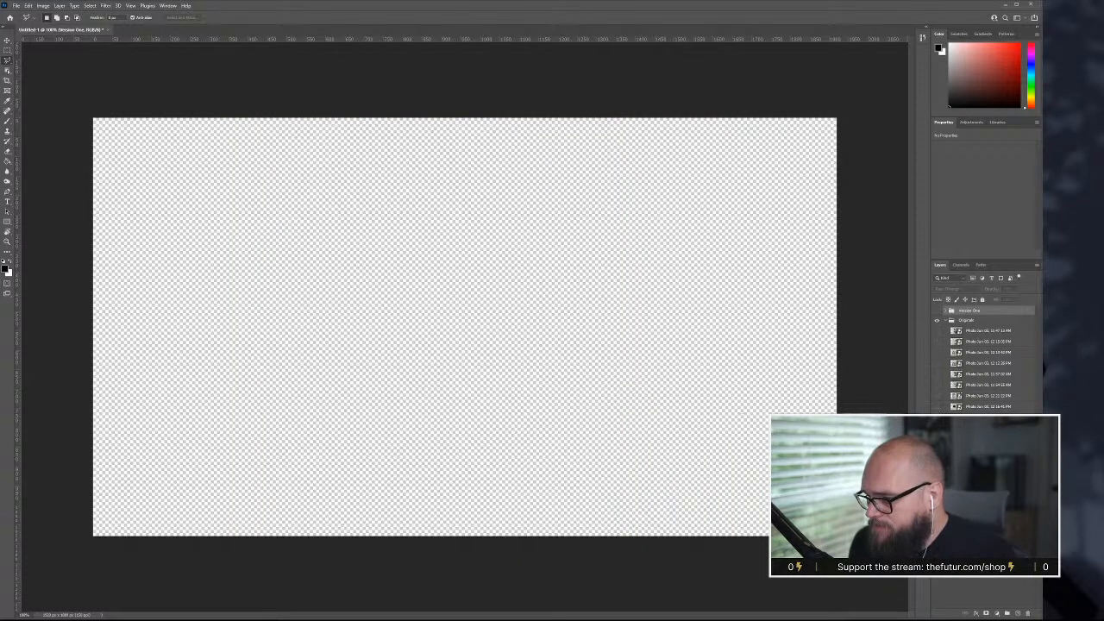
left_click(938, 395)
left_click(937, 384)
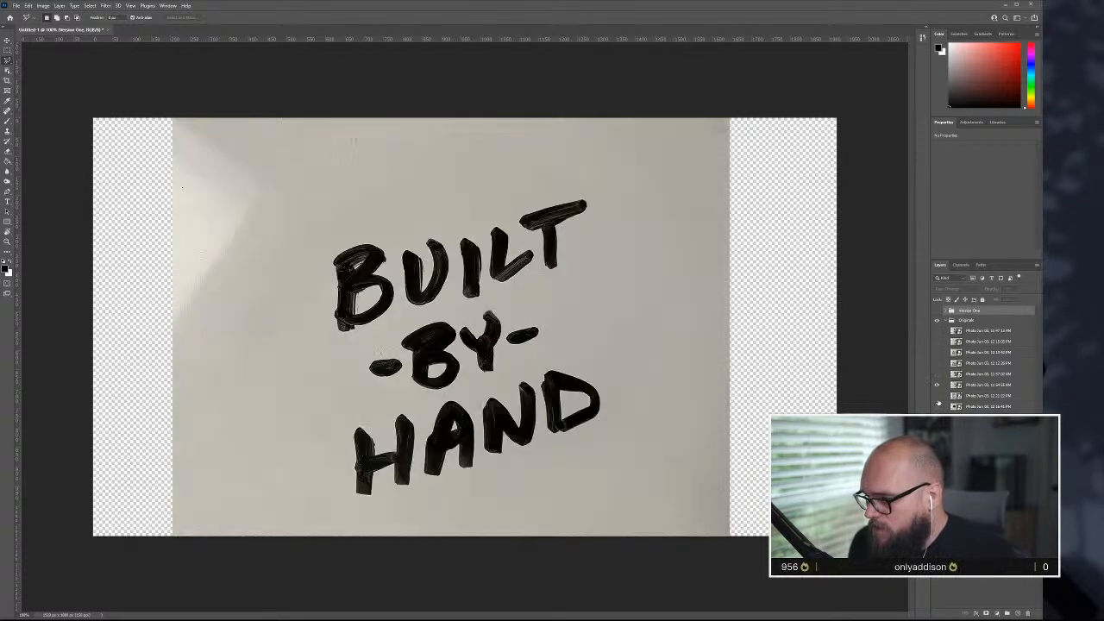
left_click(938, 374)
left_click(938, 363)
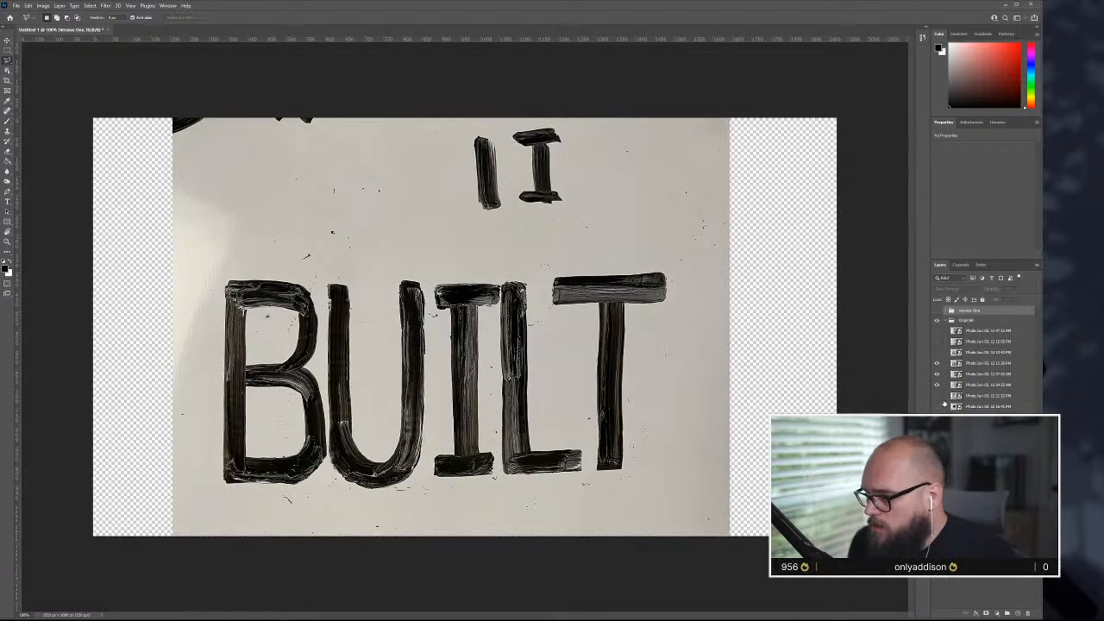
left_click(938, 406, "alt")
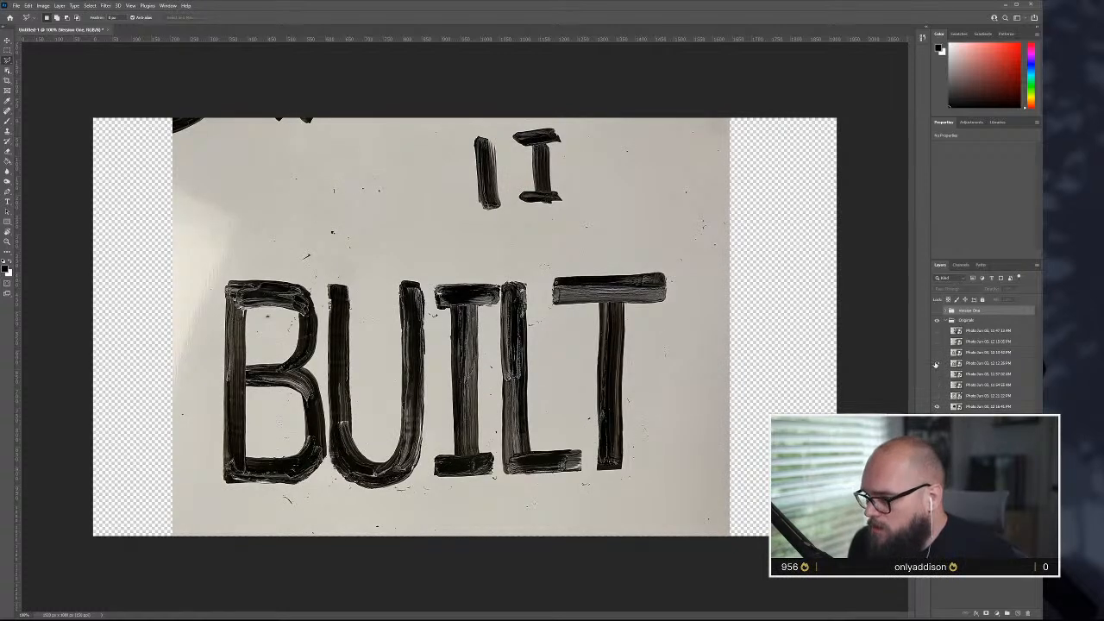
left_click(938, 406)
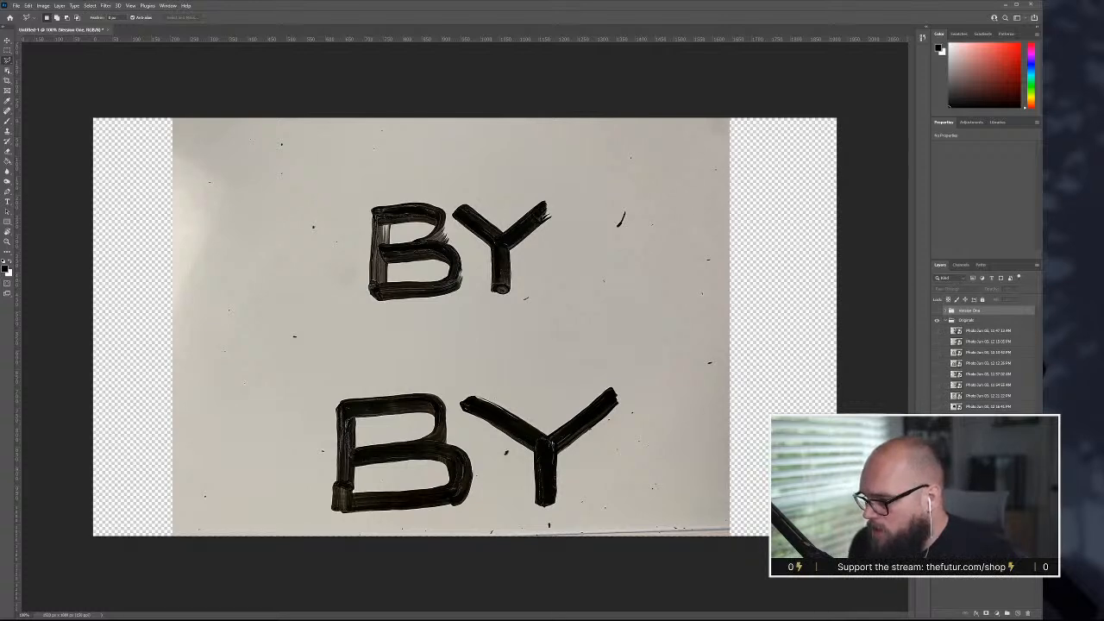
- Go through the Originals photos again, leaving only the BUILT photo with the serifed I visible
left_click(938, 395)
left_click(938, 385)
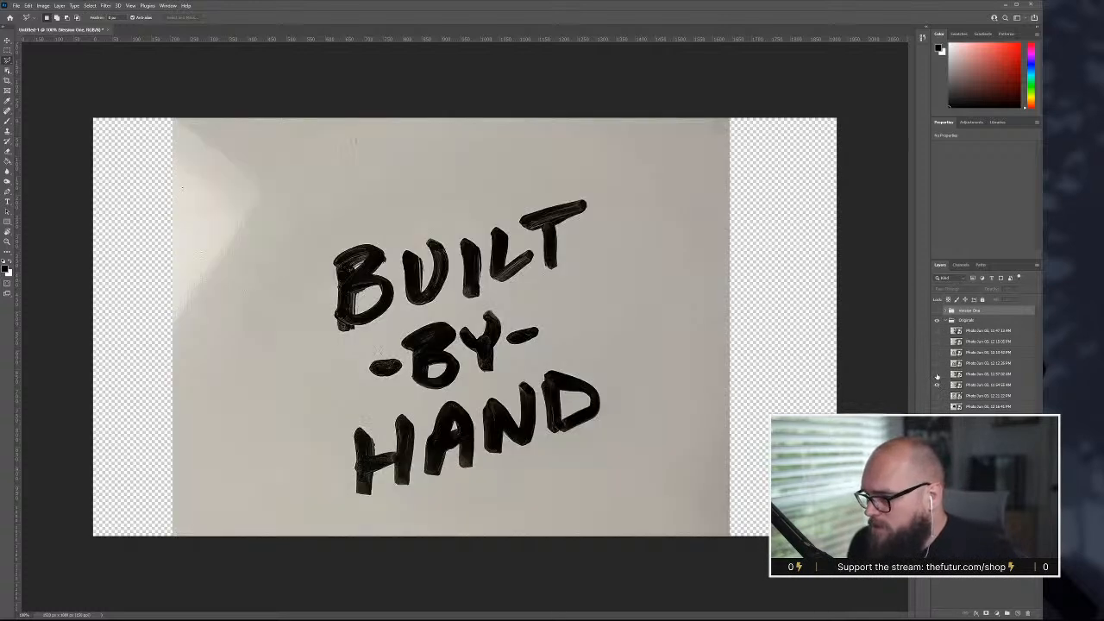
left_click(938, 375)
left_click(938, 363)
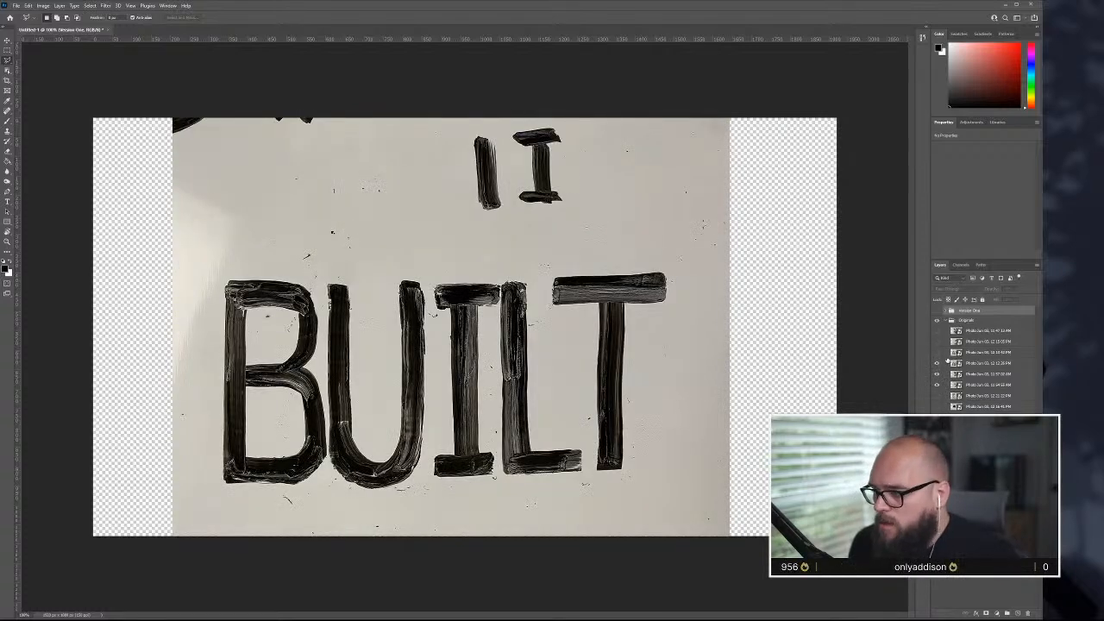
left_click(937, 373)
left_click(938, 353)
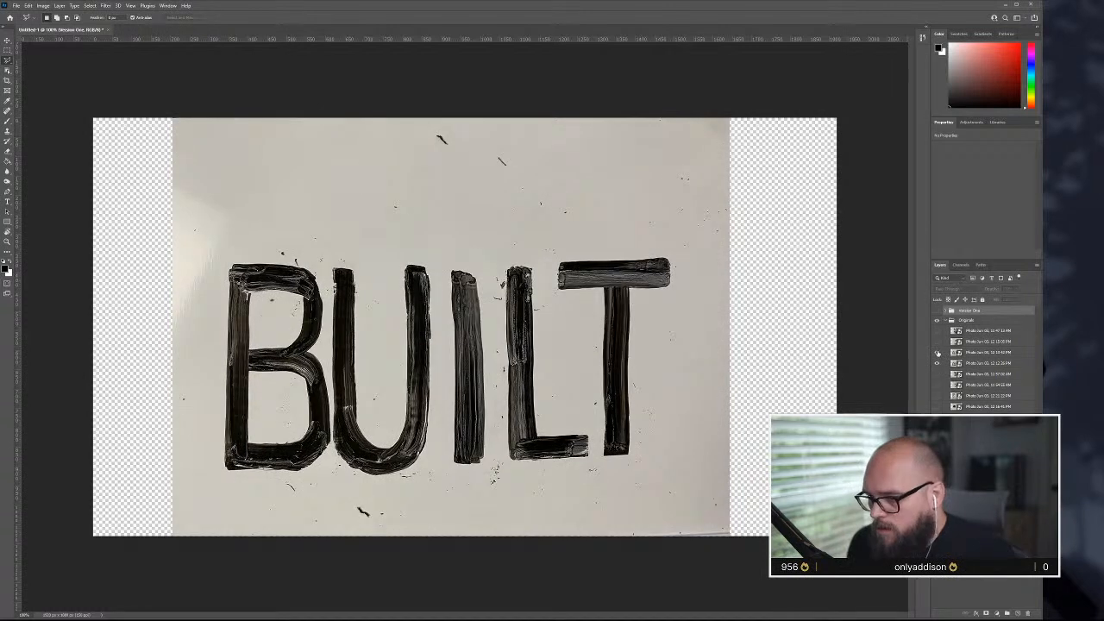
left_click(938, 353)
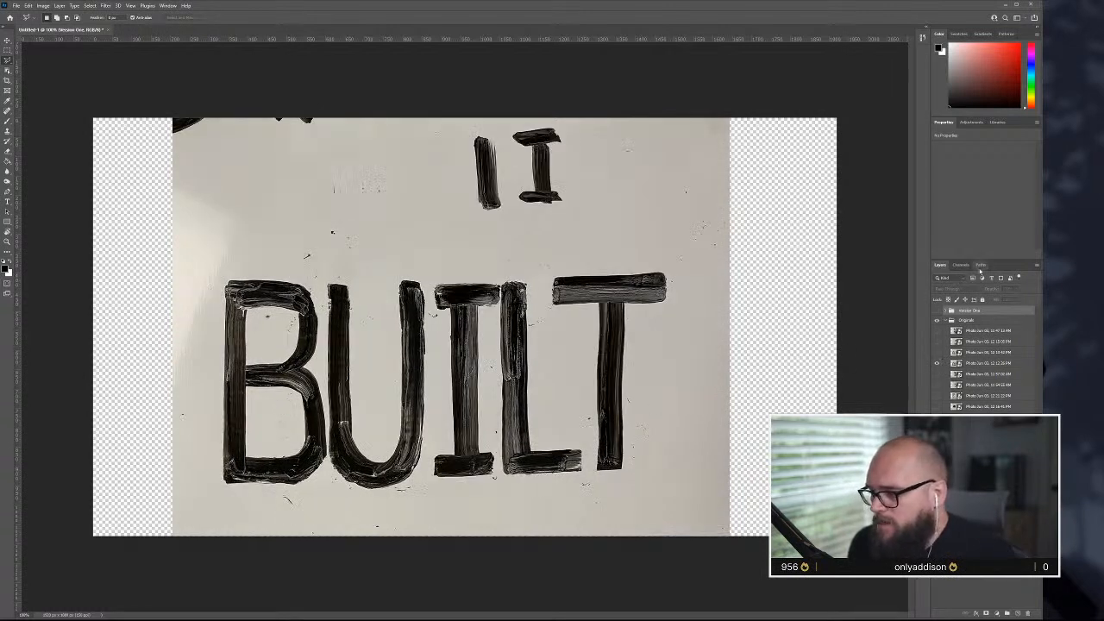
- Duplicate the visible BUILT photo layer, bring the copy above all groups, and collapse the Originals group
left_click(970, 362)
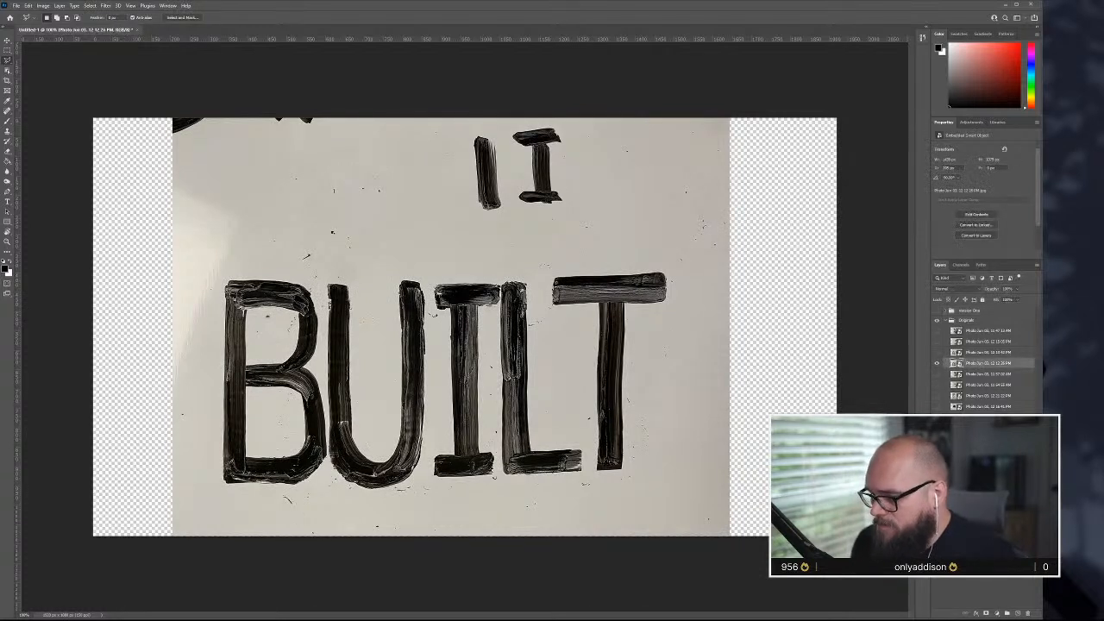
key("ctrl+j")
key("ctrl+shift+bracketright")
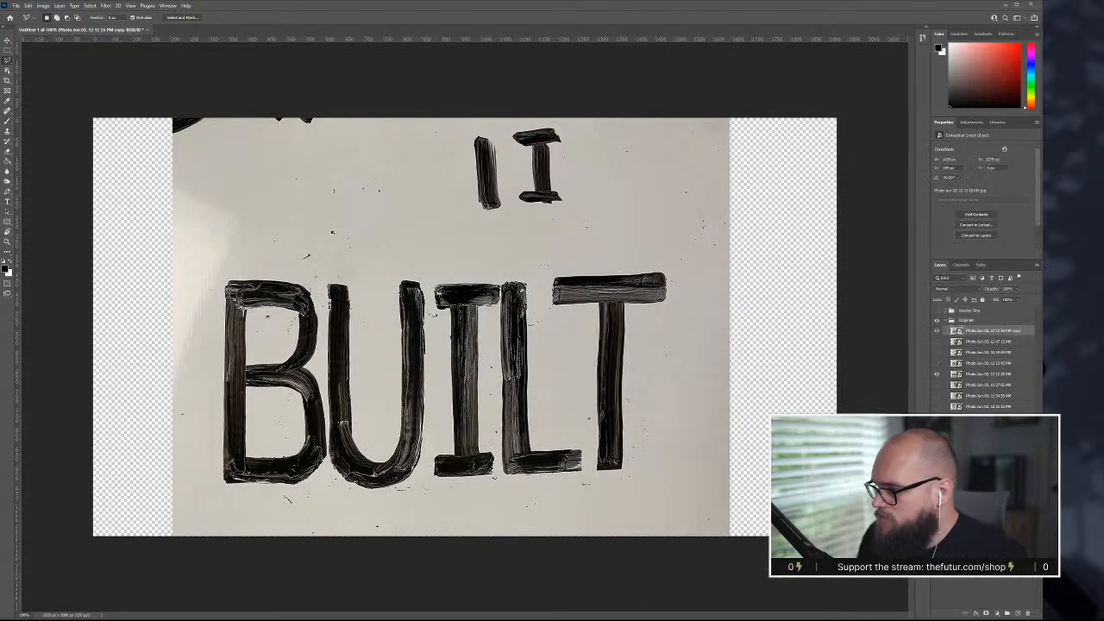
key("ctrl+shift+bracketright")
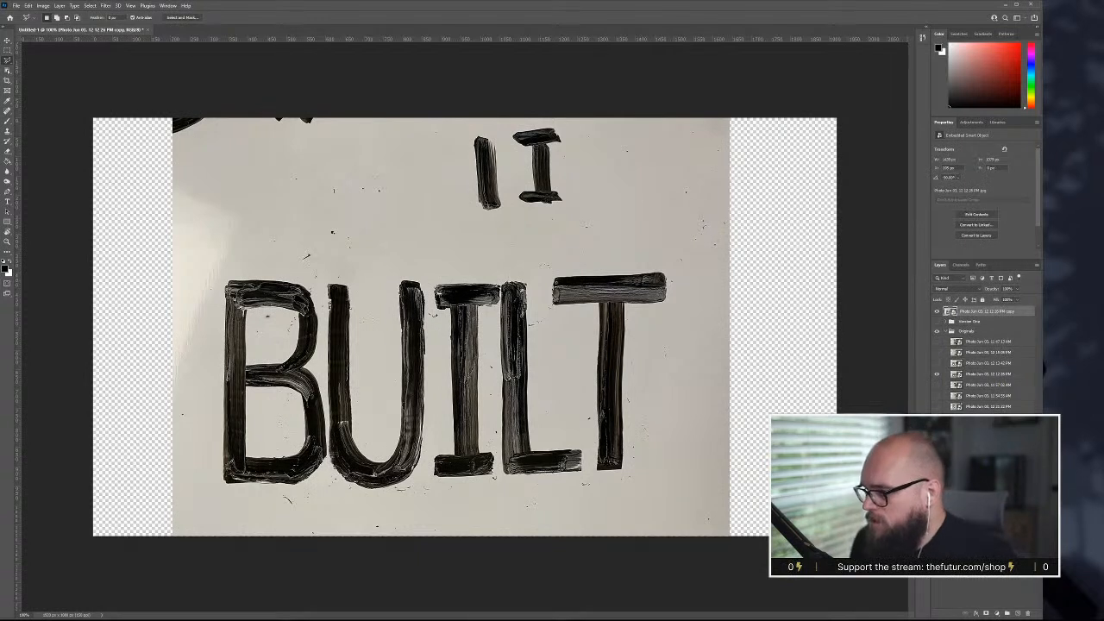
left_click(944, 333)
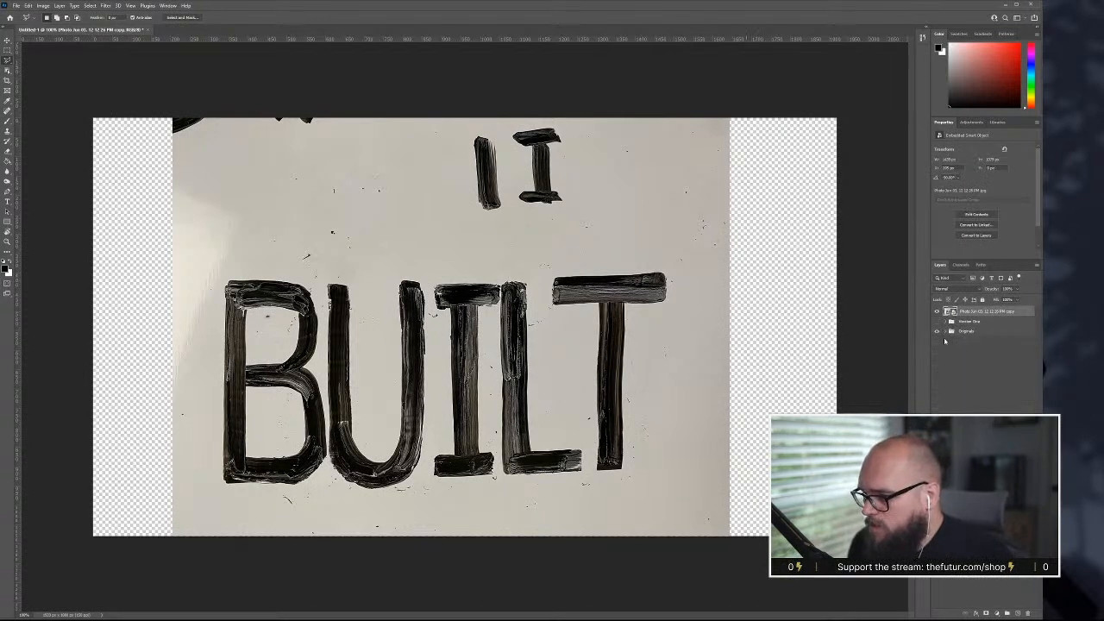
- Frame the word BUILT with a rectangular selection, invert it, and try to delete the surrounding photo area
key("m")
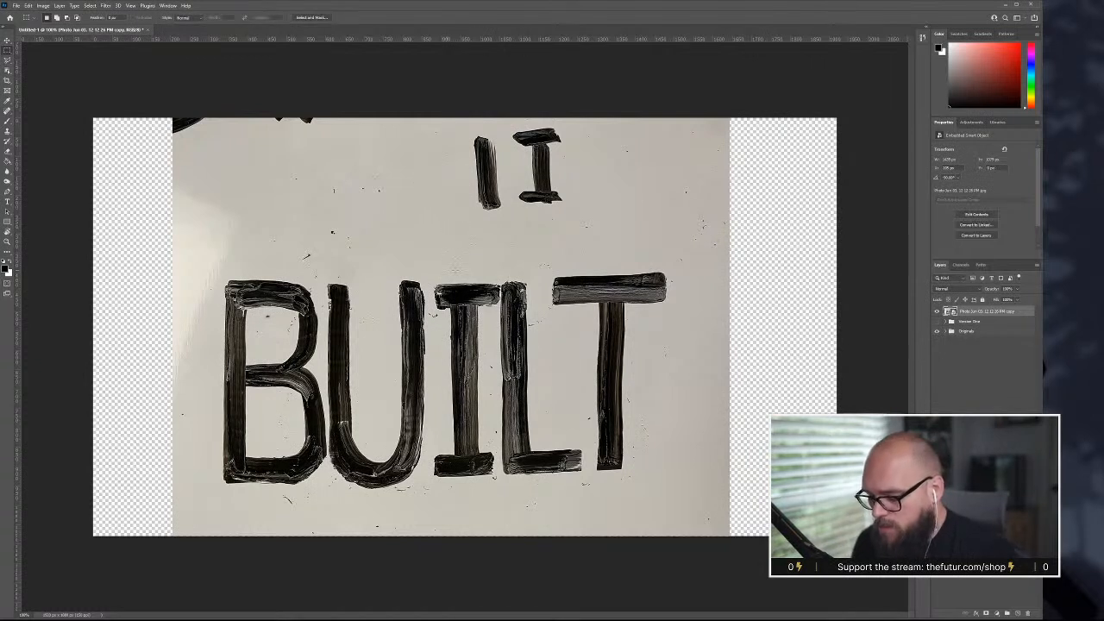
left_click_drag(218, 276, 693, 498)
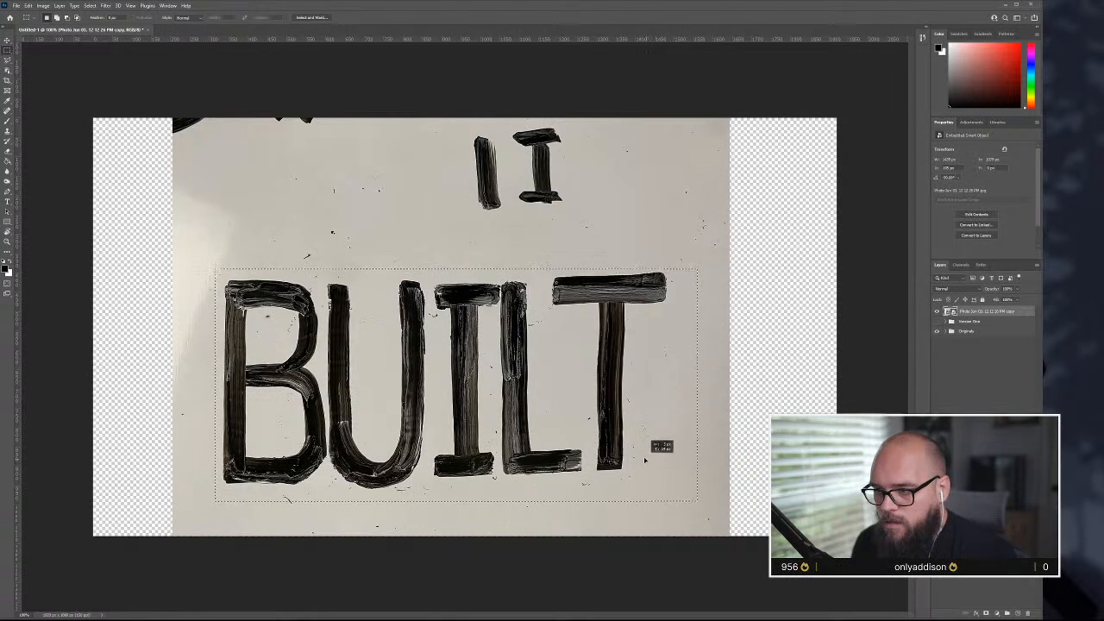
left_click_drag(641, 458, 641, 457)
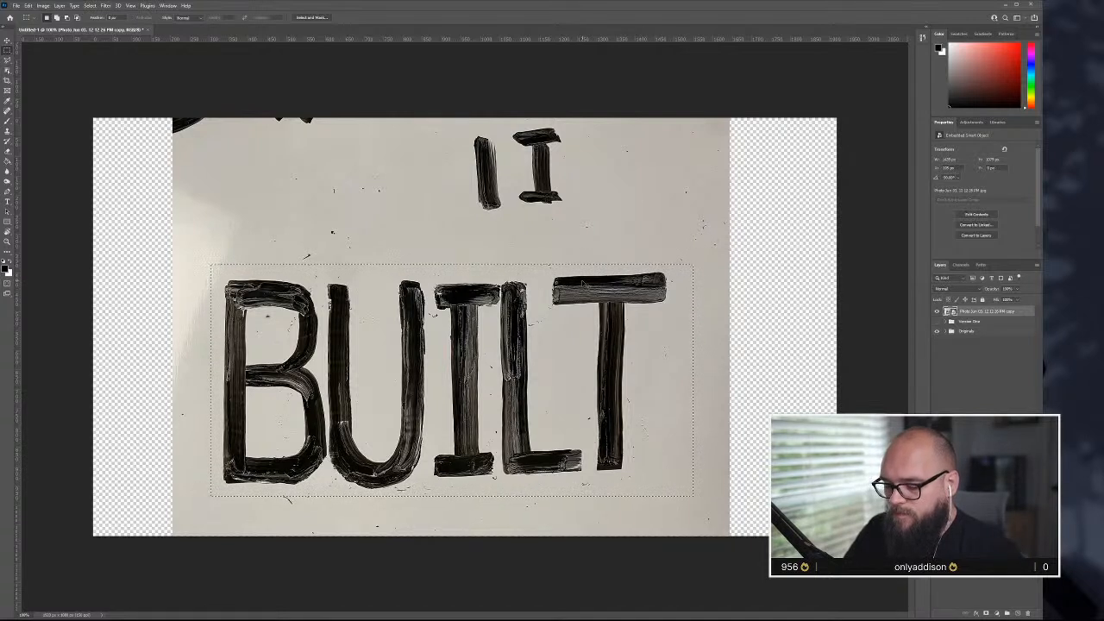
key("Delete")
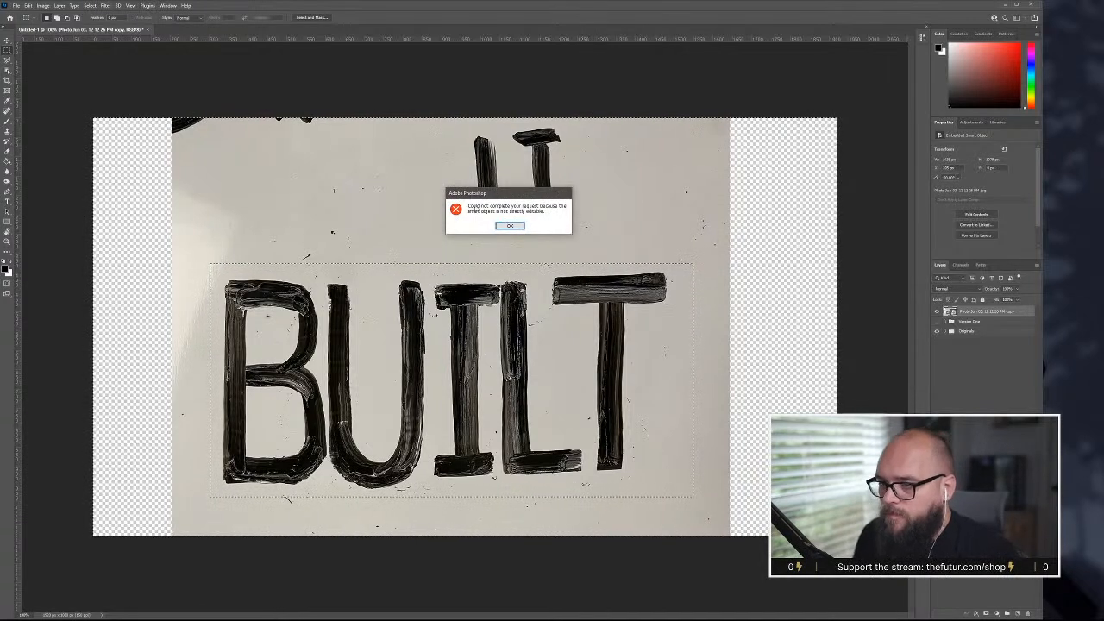
left_click(509, 227)
- Rasterize the copied photo layer, clear the area outside BUILT, and deselect
right_click(1018, 321)
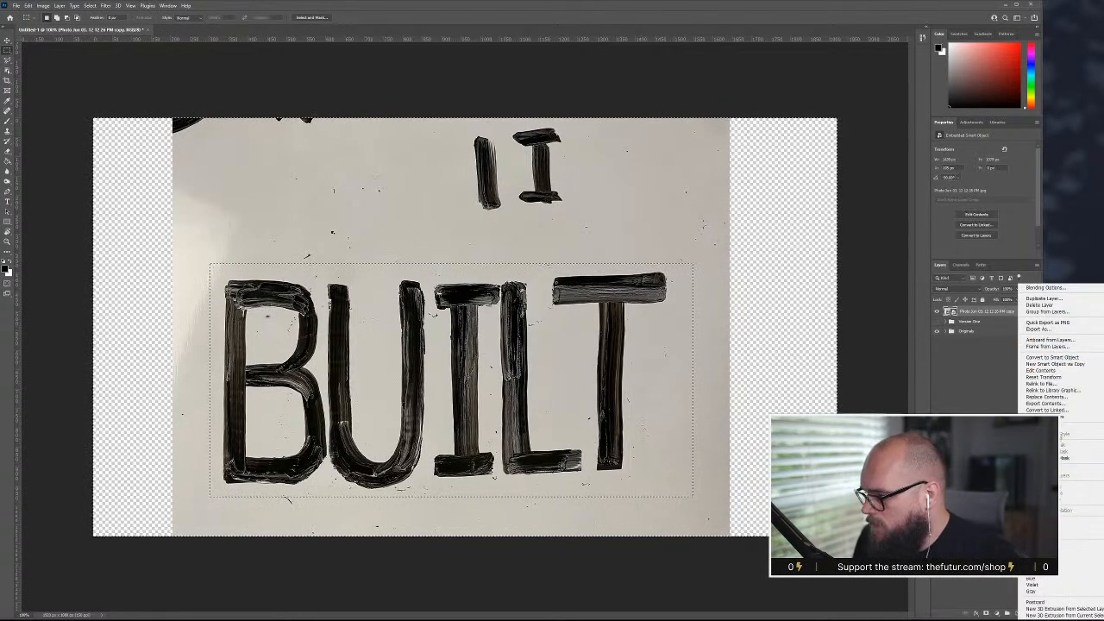
left_click(1054, 428)
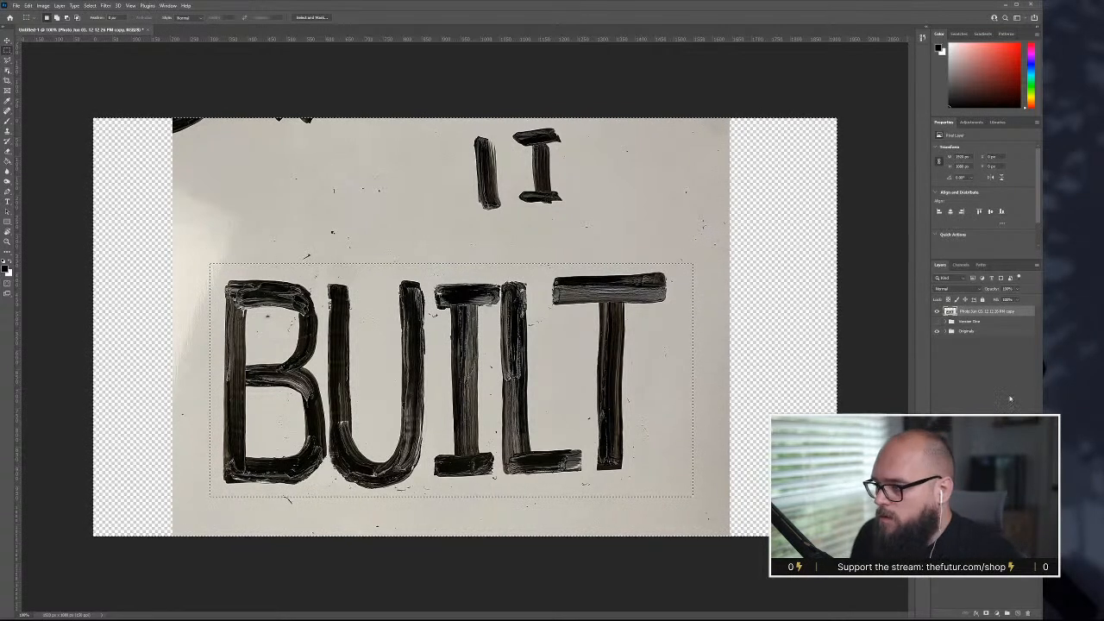
key("ctrl+d")
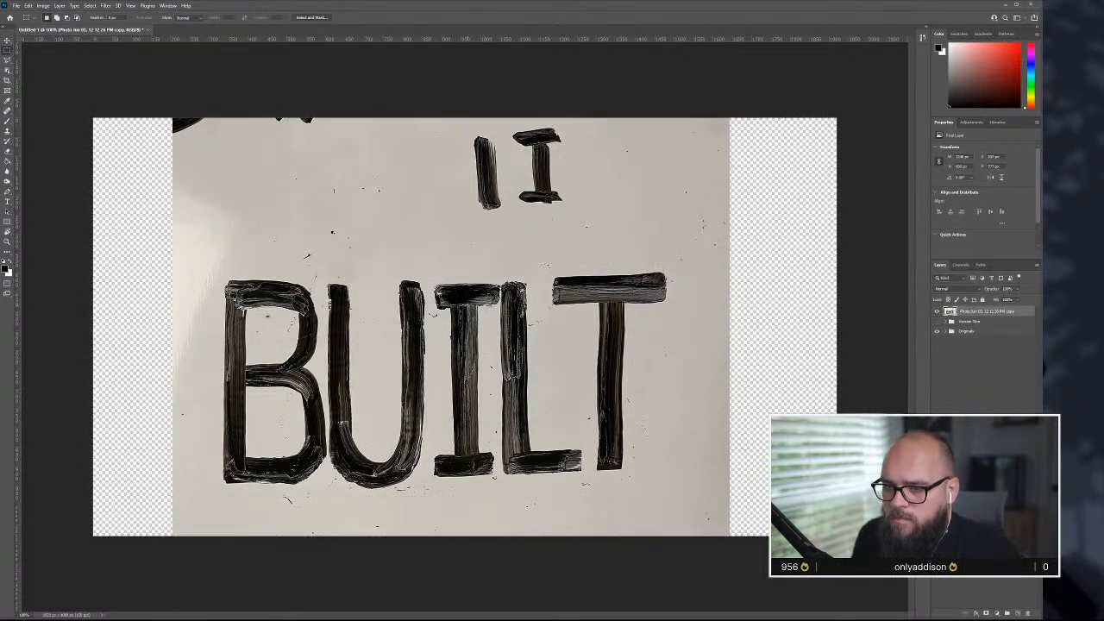
- Trim the copied photo layer to a tighter rectangular selection around BUILT, clearing everything outside it, and deselect
left_click_drag(226, 271, 686, 493)
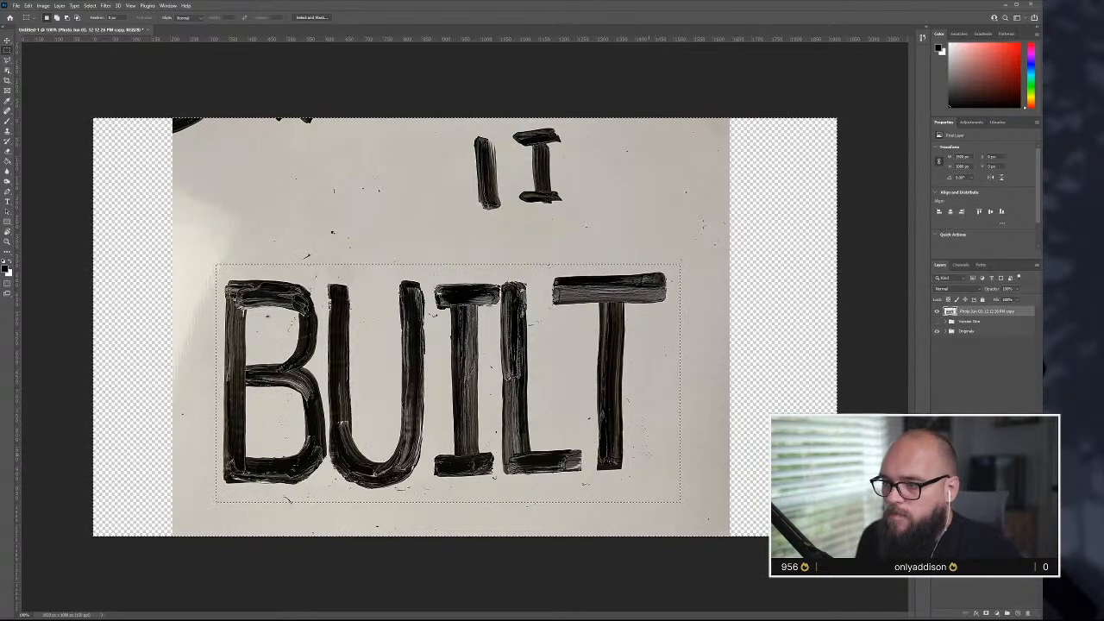
key("b")
right_click(520, 170)
left_click(599, 191)
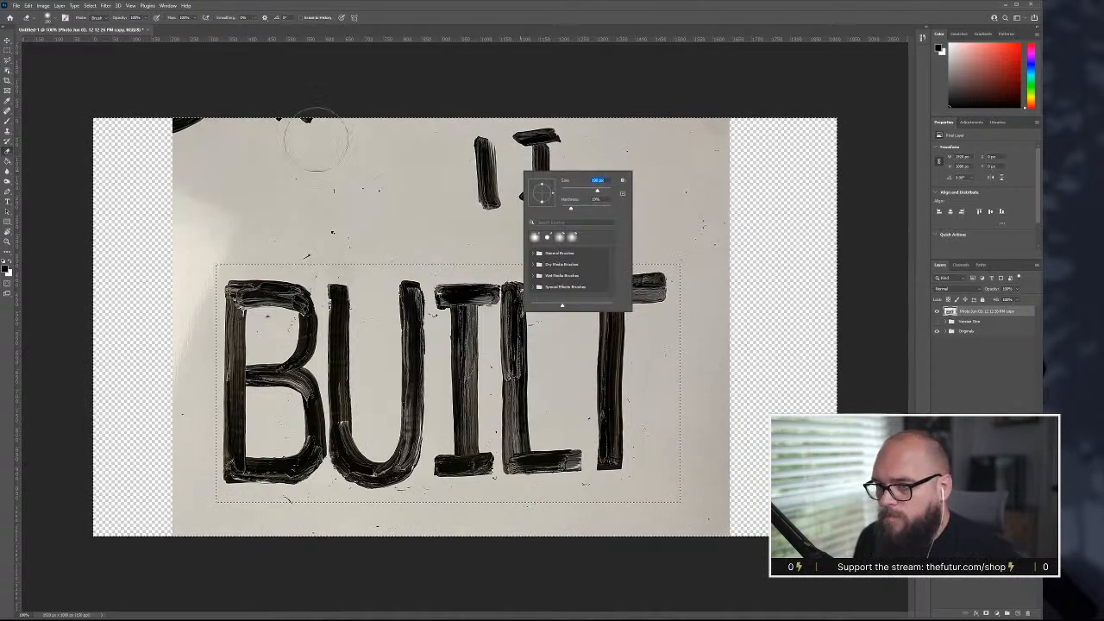
key("Return")
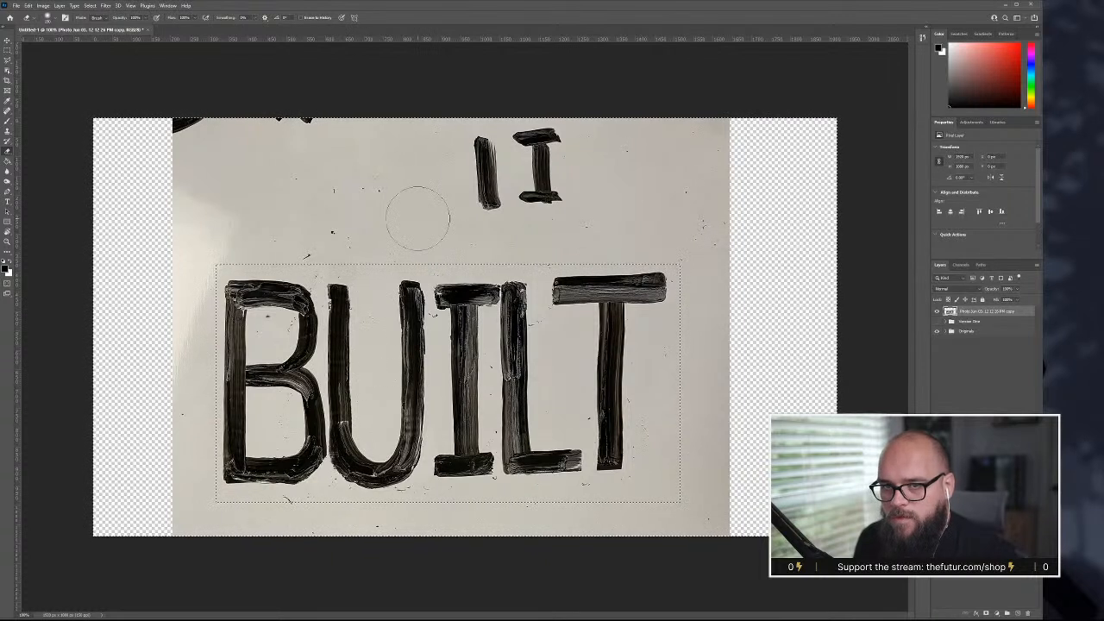
left_click(8, 41)
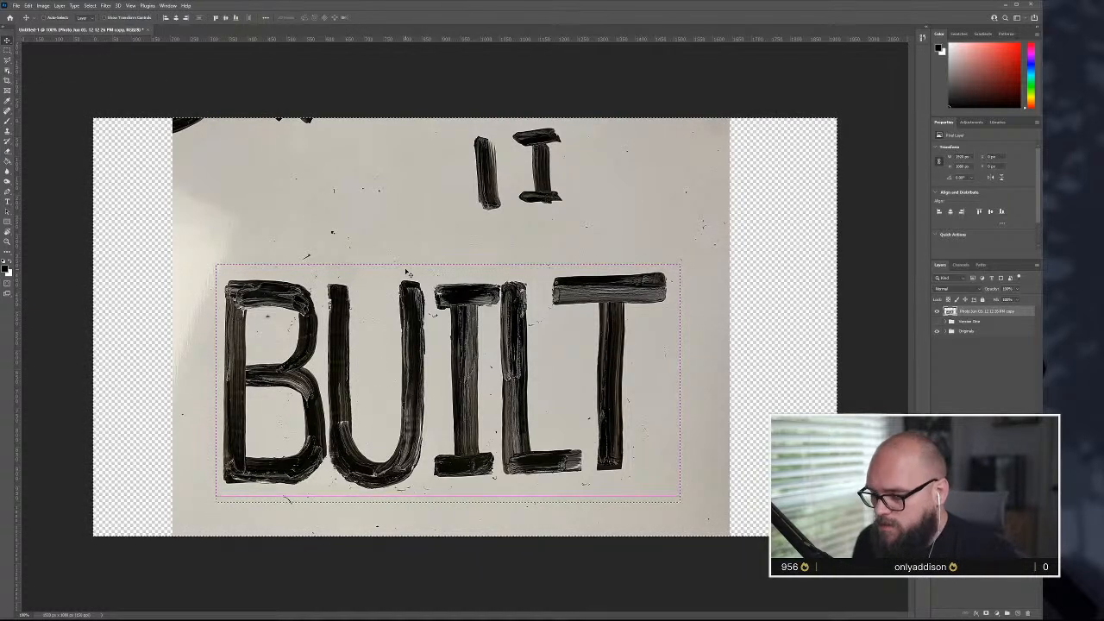
key("ctrl+d")
left_click(973, 309, "ctrl")
key("b")
left_click(950, 309)
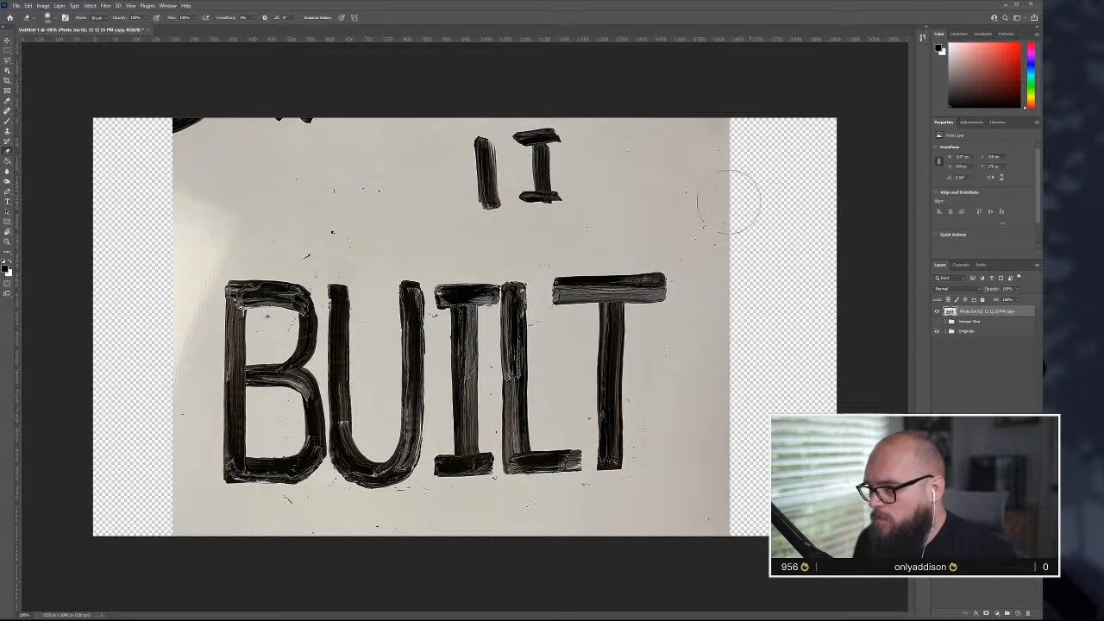
- Hide the Originals group so only the cropped BUILT layer shows, and display the guides
left_click(938, 311)
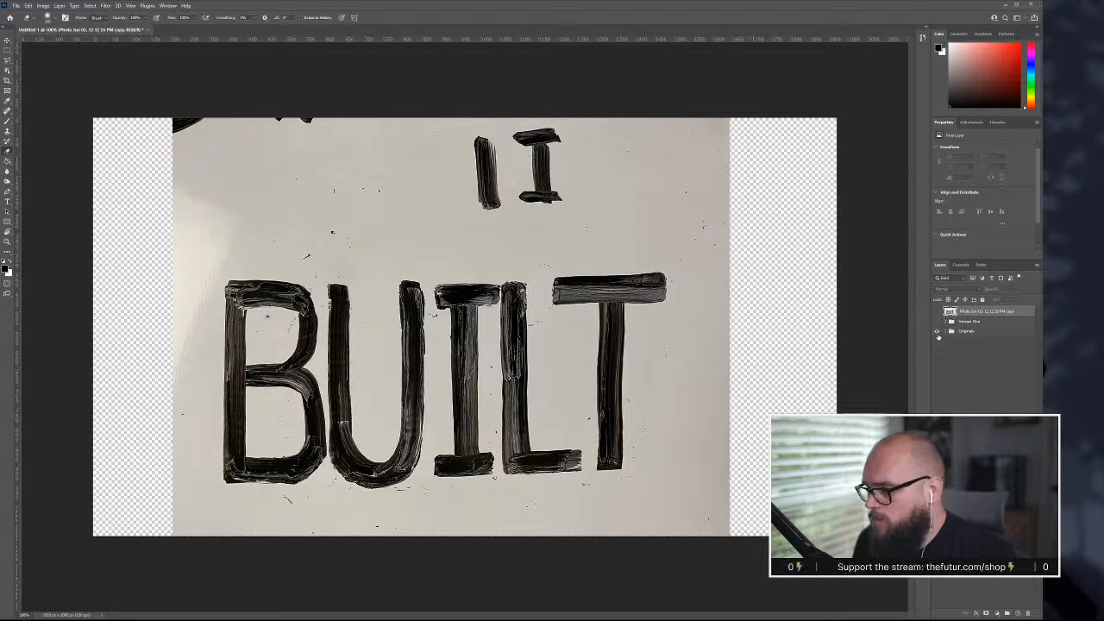
left_click(938, 332)
left_click(938, 311)
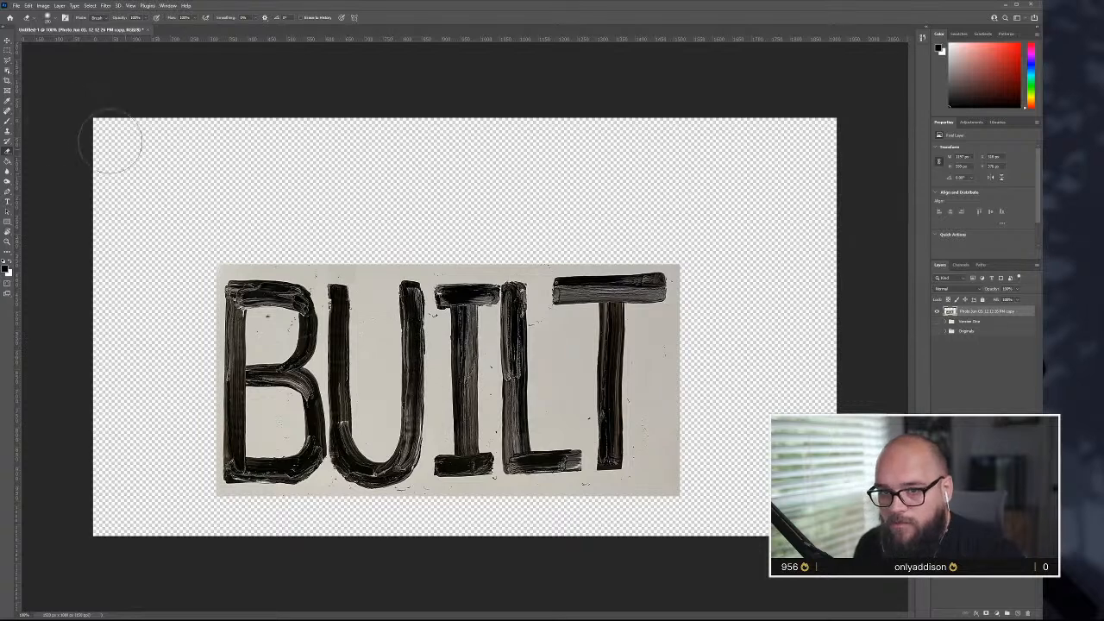
key("ctrl+semicolon")
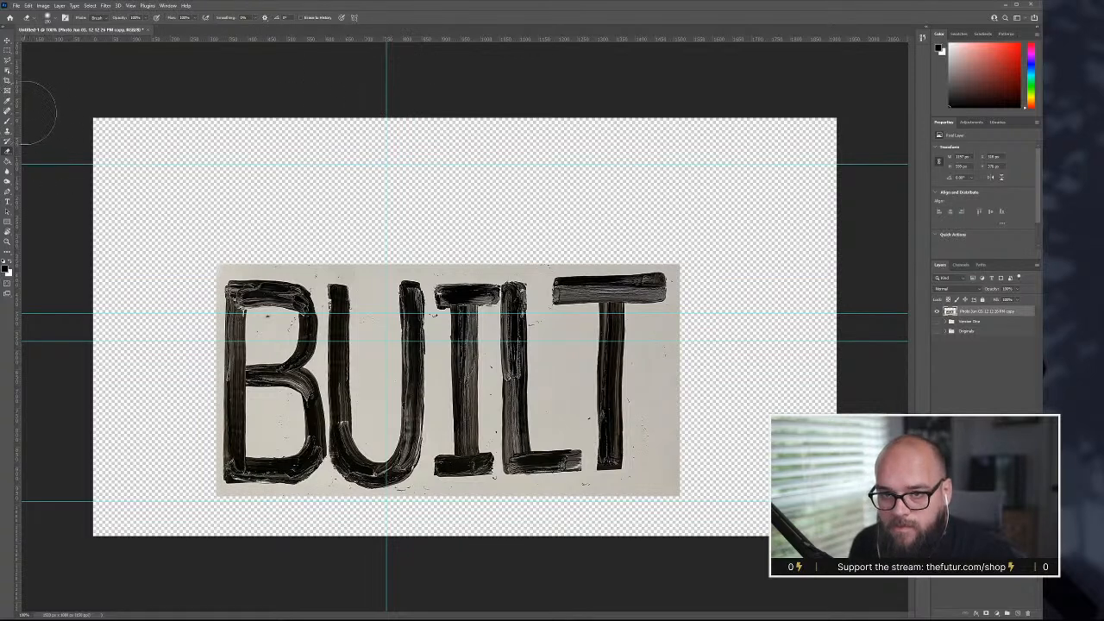
- Rearrange the guides into two vertical and two horizontal lines framing a central area of the canvas, removing the two middle horizontal guides
key("v")
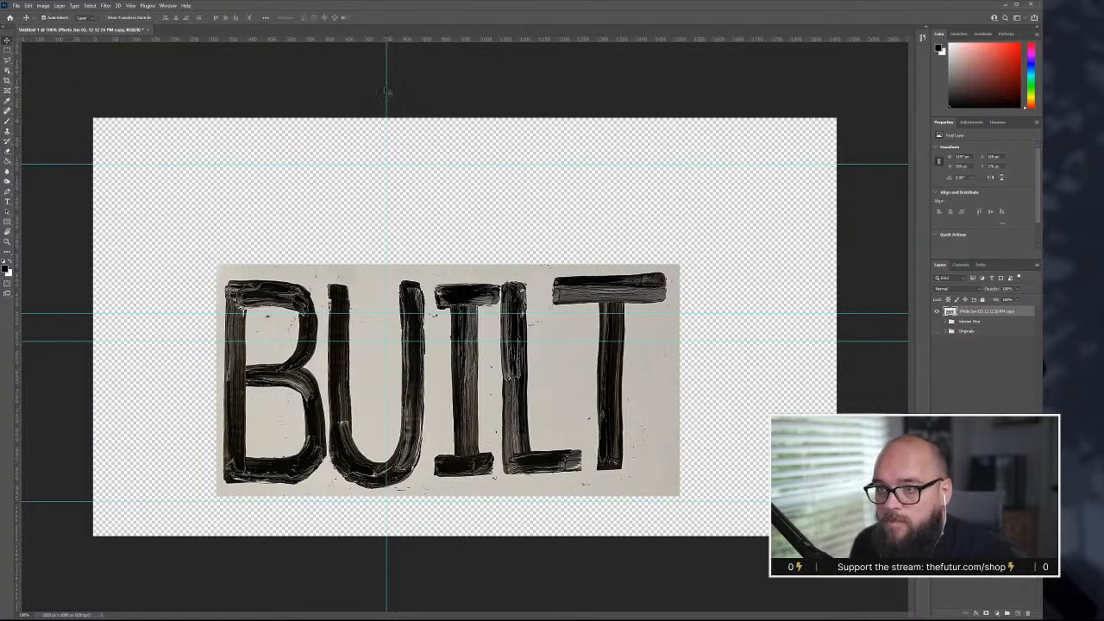
mouse_move(385, 87)
left_mouse_down()
mouse_move(306, 95)
mouse_move(407, 88)
mouse_move(396, 88)
left_mouse_up()
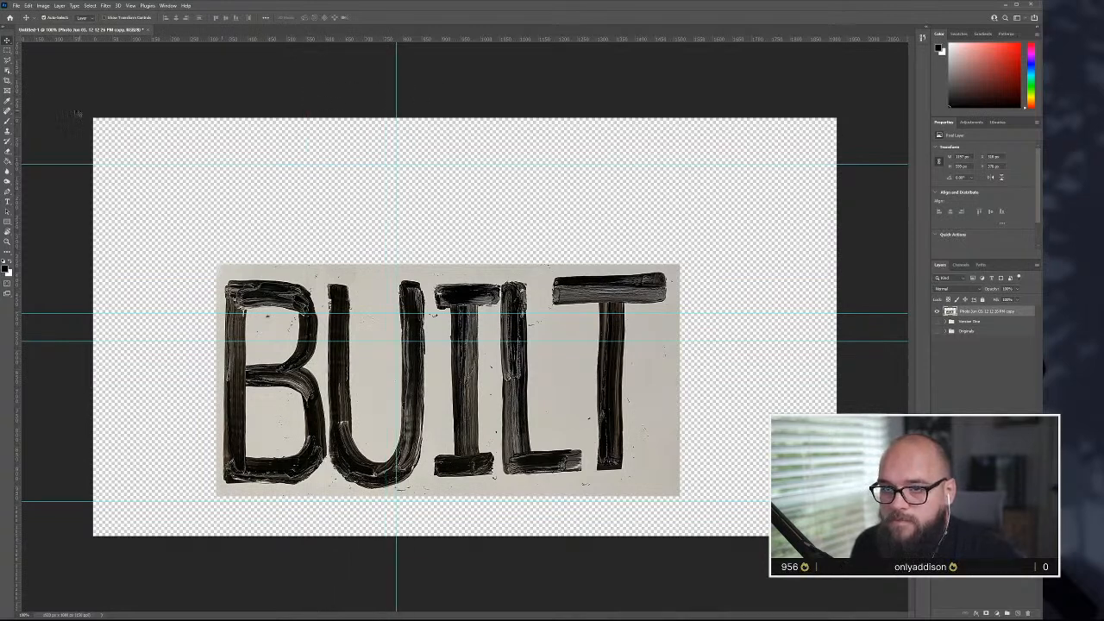
left_click_drag(19, 116, 577, 87)
left_click_drag(397, 84, 330, 88)
left_click_drag(259, 163, 258, 210)
left_click_drag(202, 315, 197, 36)
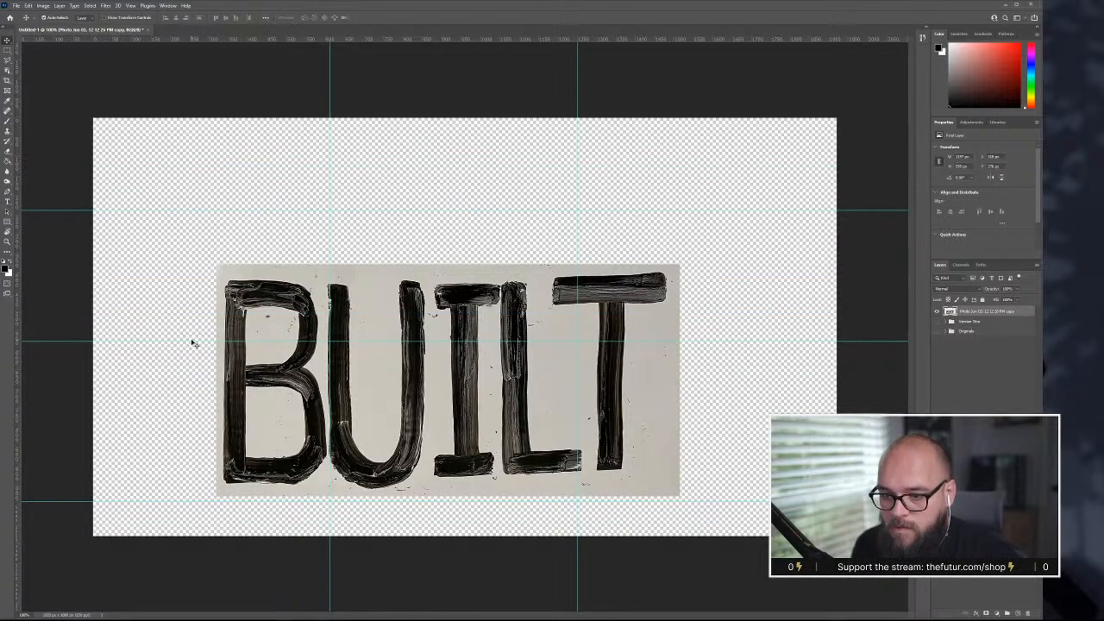
left_click_drag(192, 341, 220, 31)
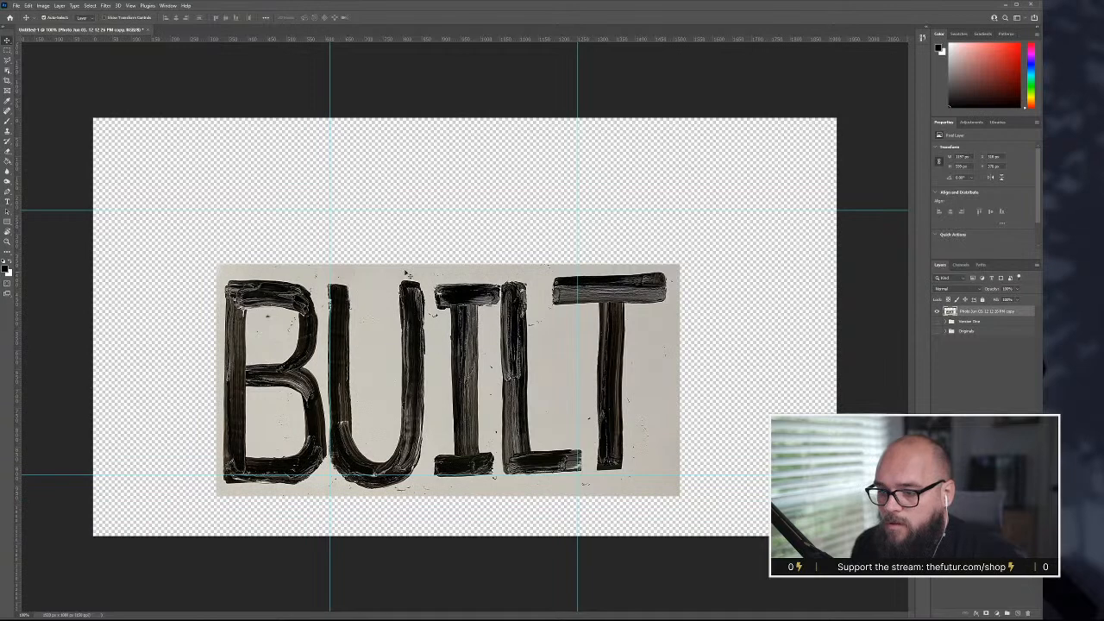
left_click_drag(329, 188, 334, 190)
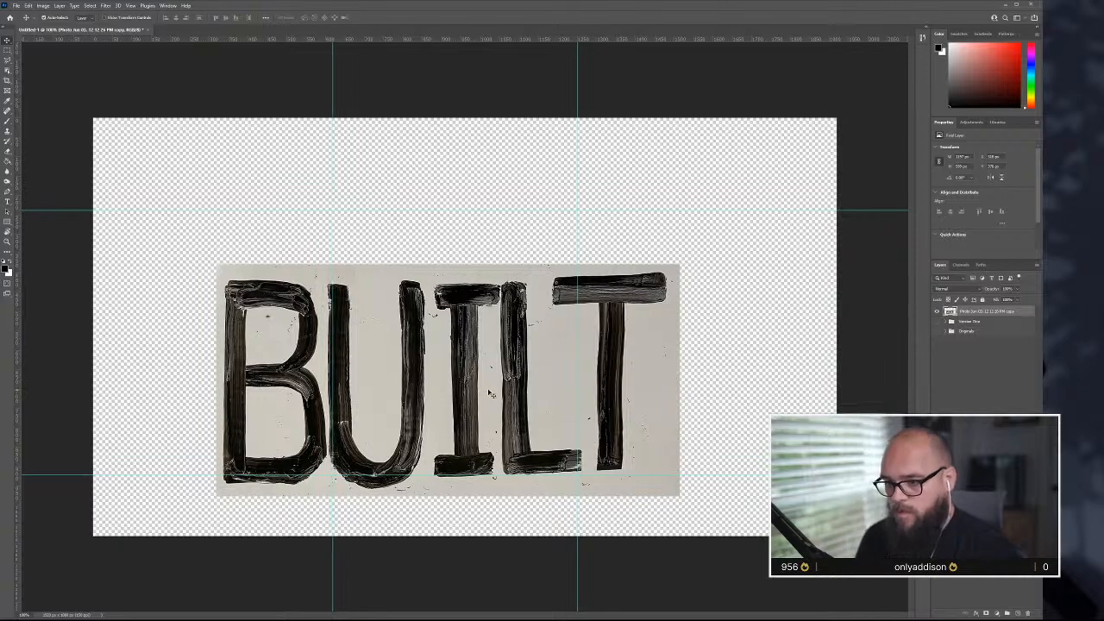
- Move and scale the BUILT photo down to fit between the vertical guides at the upper guide, and add a horizontal guide along its baseline
left_click_drag(488, 399, 523, 337)
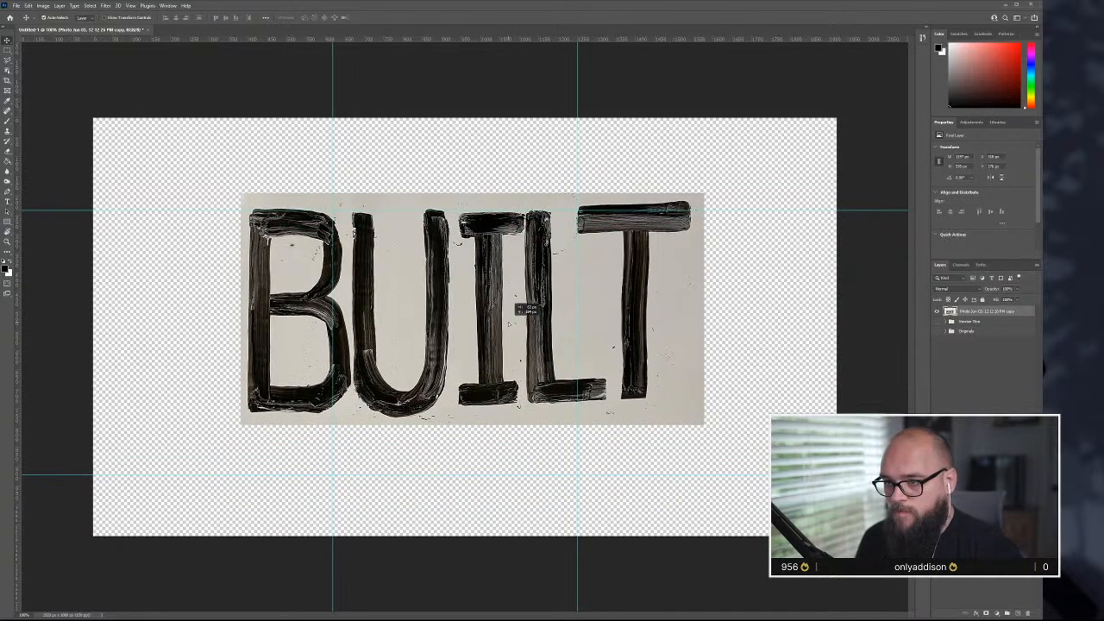
key("ctrl+t")
left_click_drag(705, 193, 602, 229)
left_click_drag(547, 300, 541, 264)
left_click_drag(605, 203, 595, 204)
left_click_drag(520, 259, 520, 257)
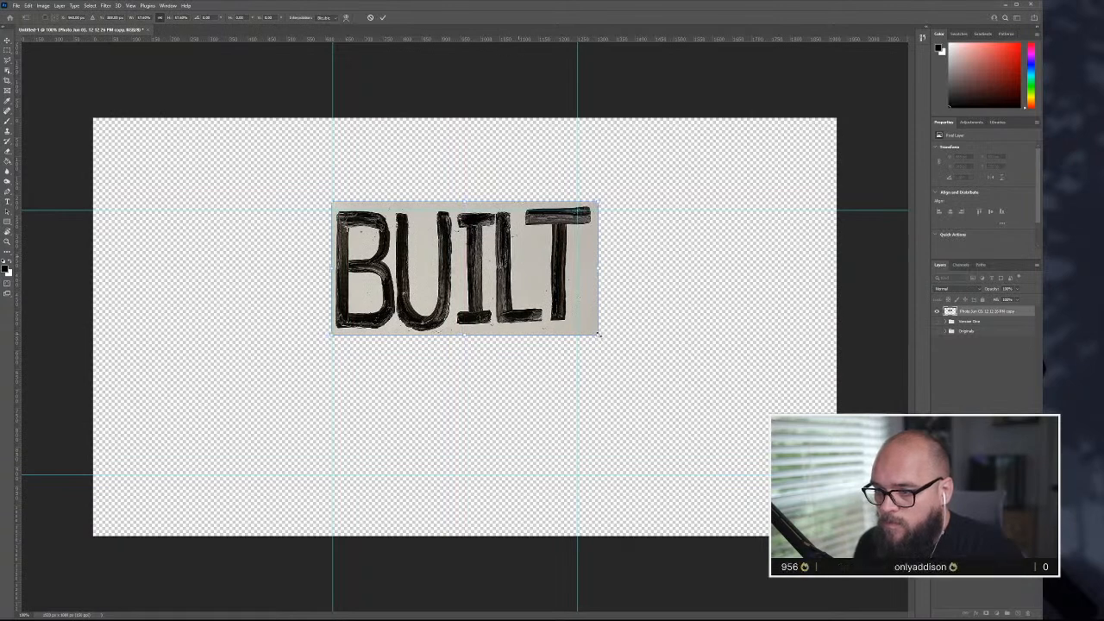
left_click_drag(599, 334, 559, 309)
left_click_drag(436, 40, 461, 333)
- Correct the BUILT lettering with a Perspective transform, enlarging and slightly lowering its right end so the letters follow the horizontal guides, and widen it slightly
scroll(496, 337, "up", 3)
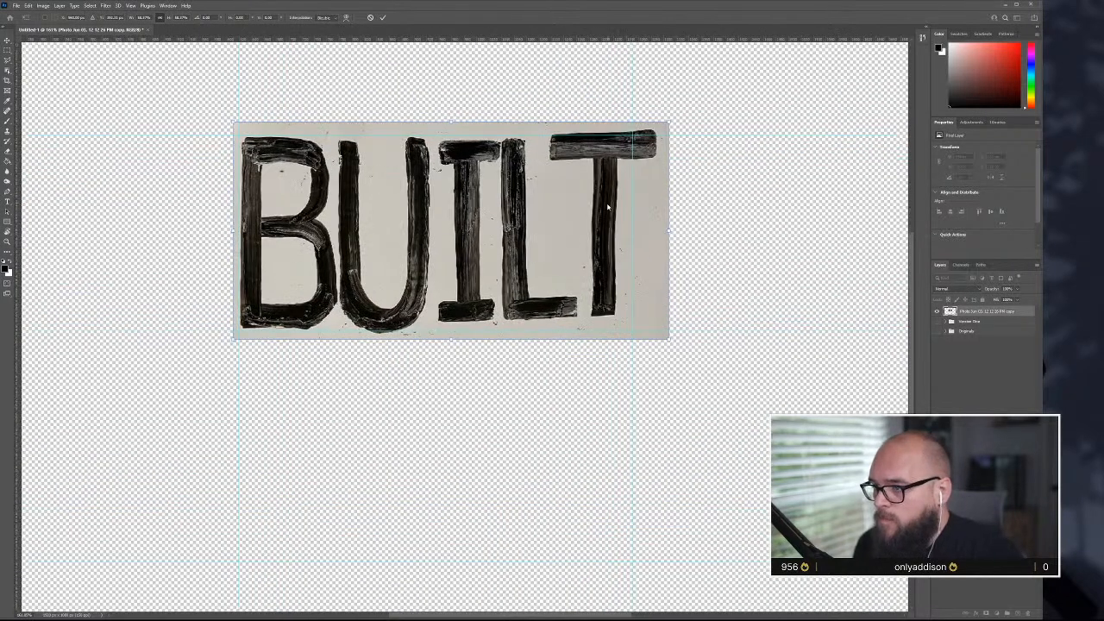
right_click(608, 207)
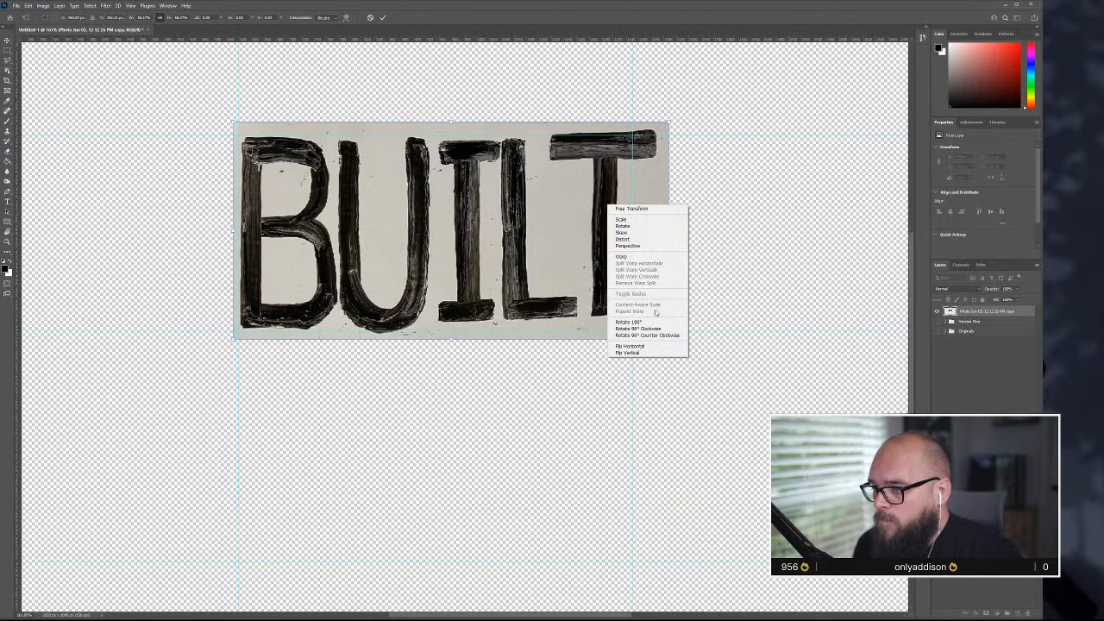
left_click(644, 247)
left_click_drag(669, 235, 671, 238)
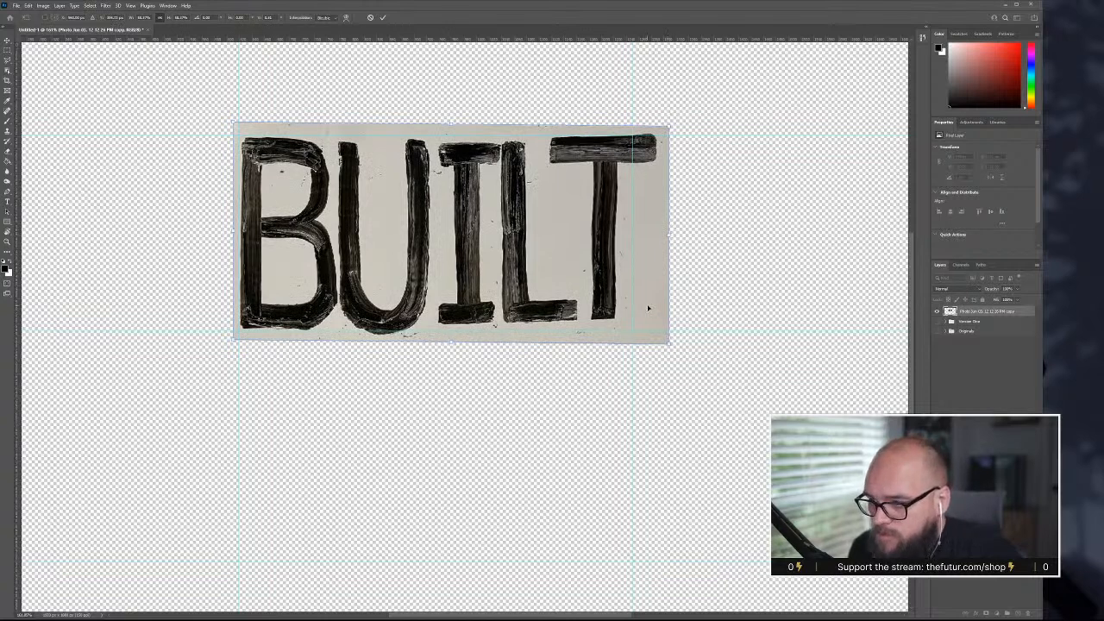
left_click_drag(669, 342, 671, 351)
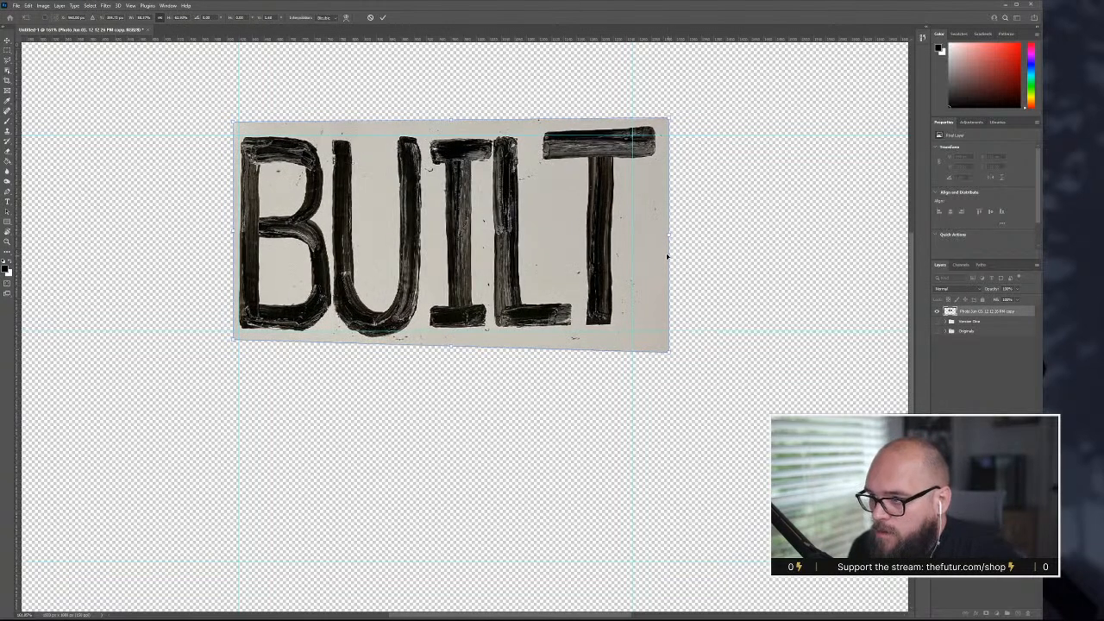
left_click_drag(670, 239, 671, 242)
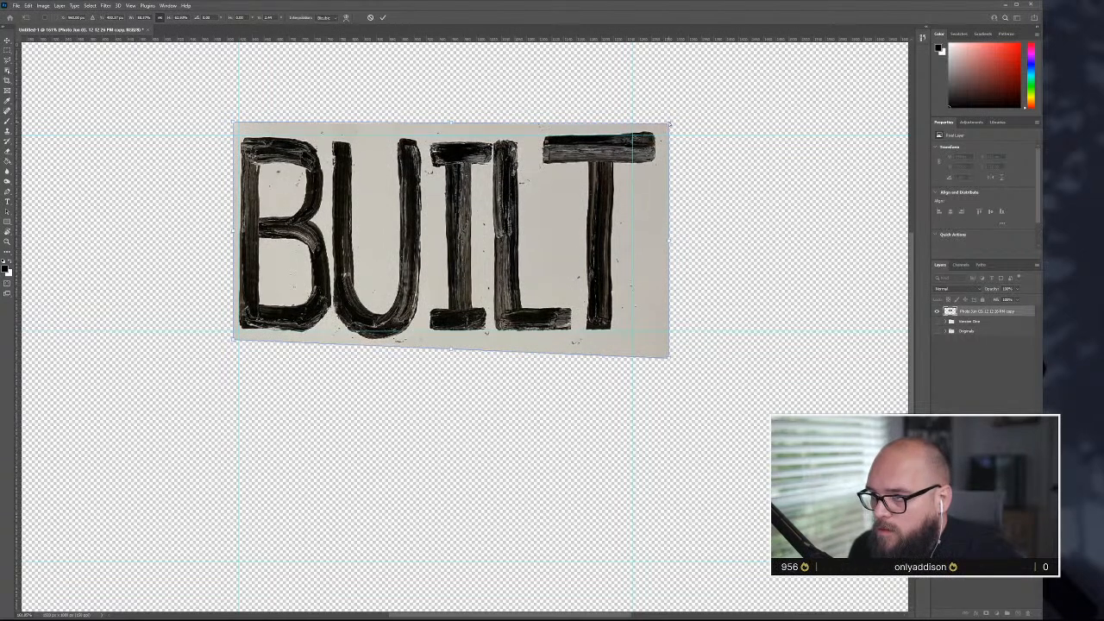
left_click_drag(669, 125, 668, 125)
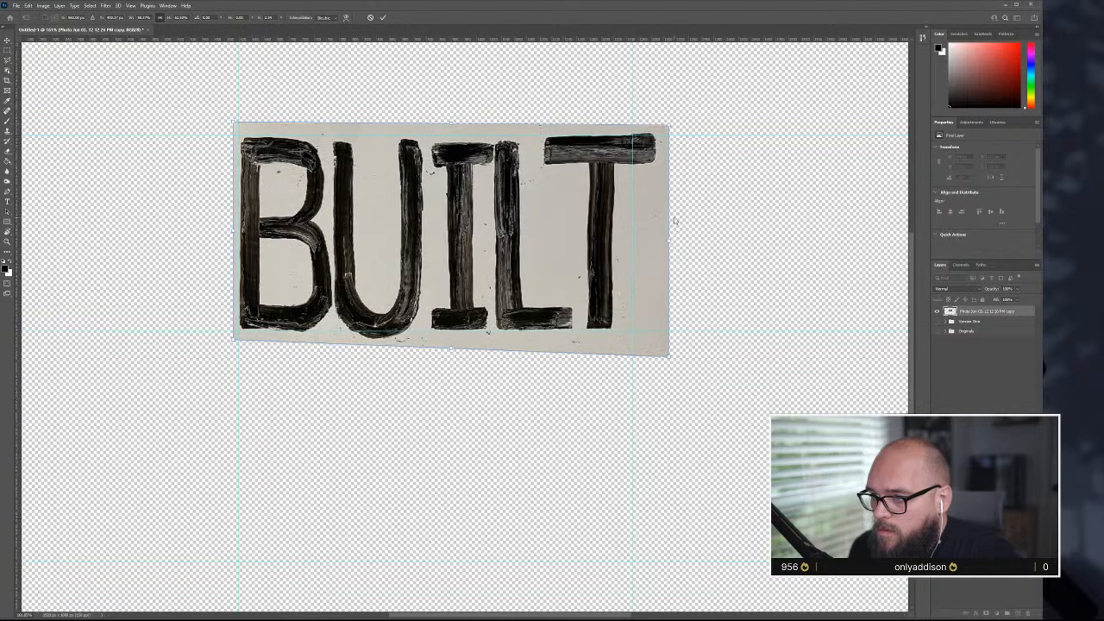
left_click_drag(671, 242, 677, 242)
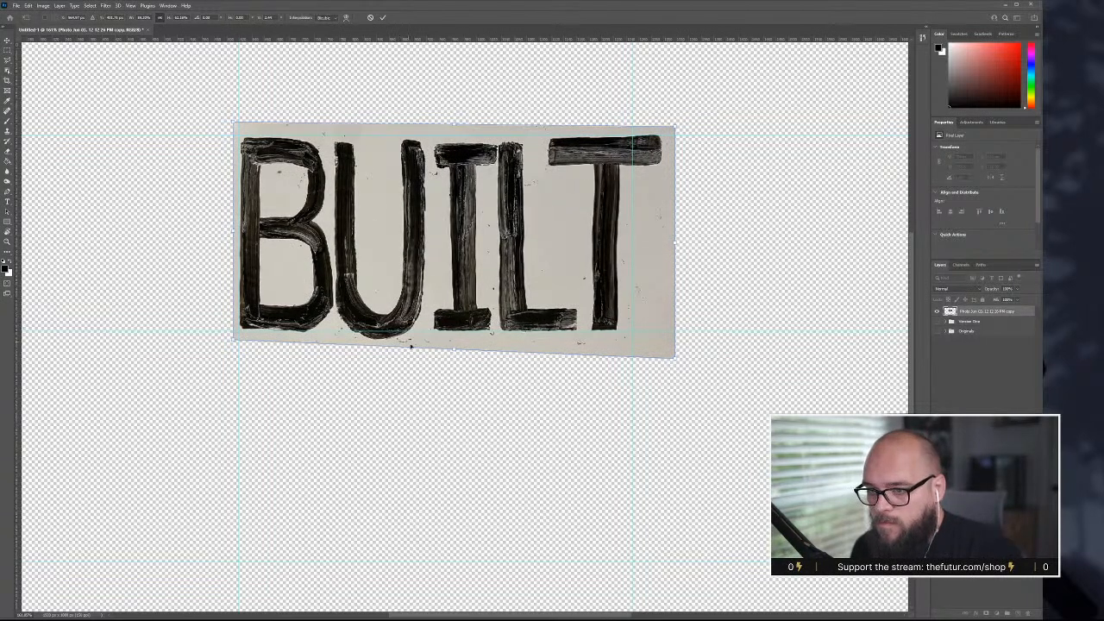
- Warp the BUILT photo slightly so the letter tops follow the upper guide, and commit the transform
left_click_drag(467, 272, 466, 270)
right_click(467, 177)
left_click(496, 229)
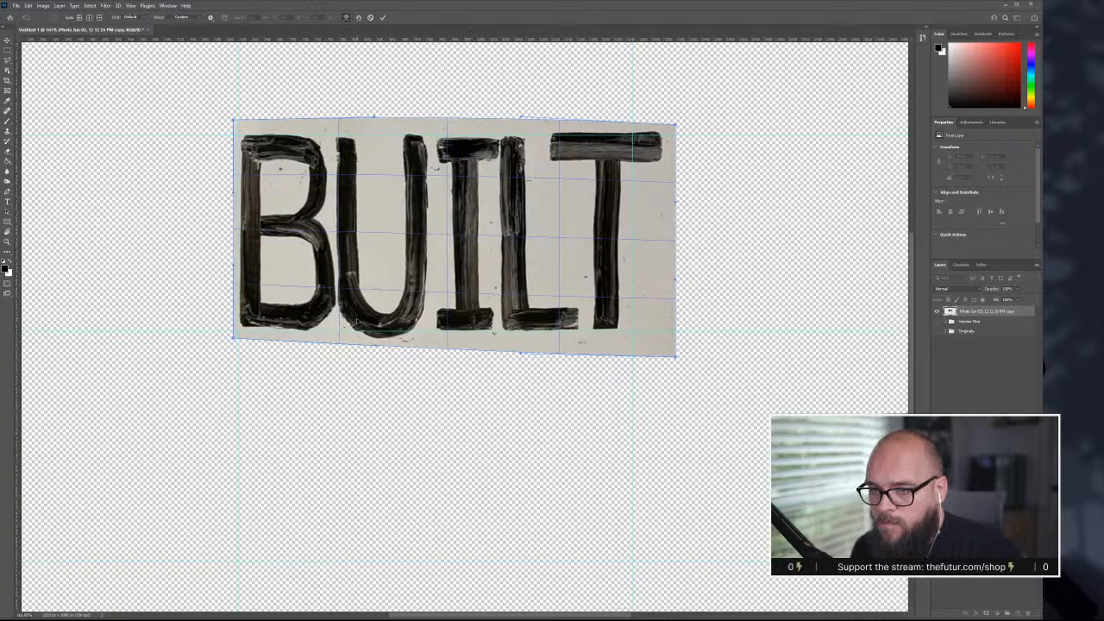
key("Return")
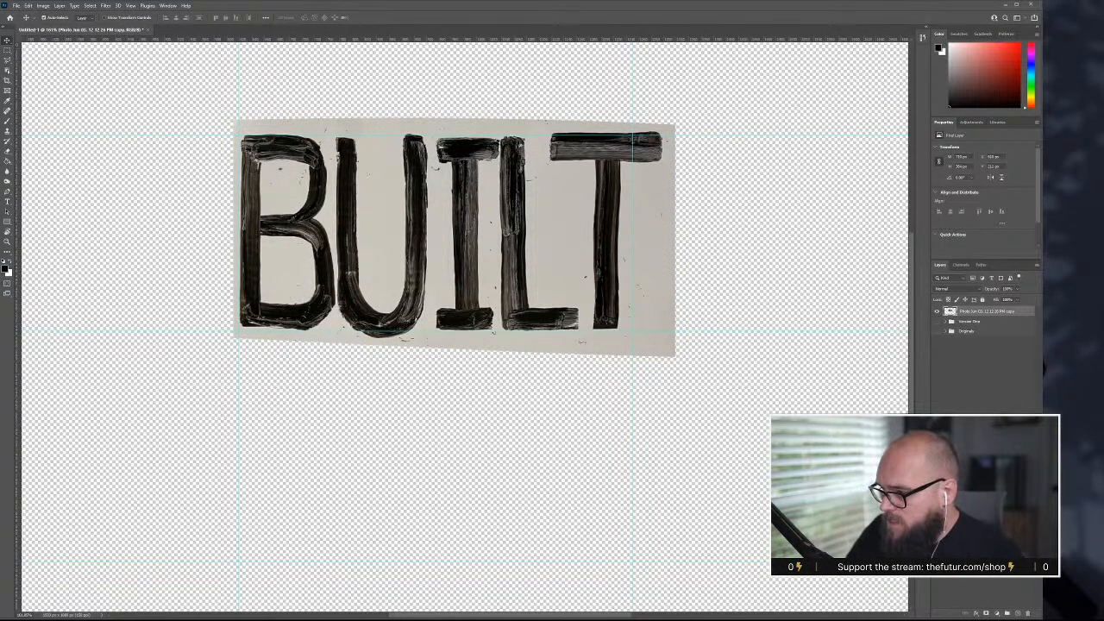
- Invert a duplicate of the BUILT photo layer and place a copy of the first version's black Color Fill layer beneath the BUILT layers
key("ctrl+j")
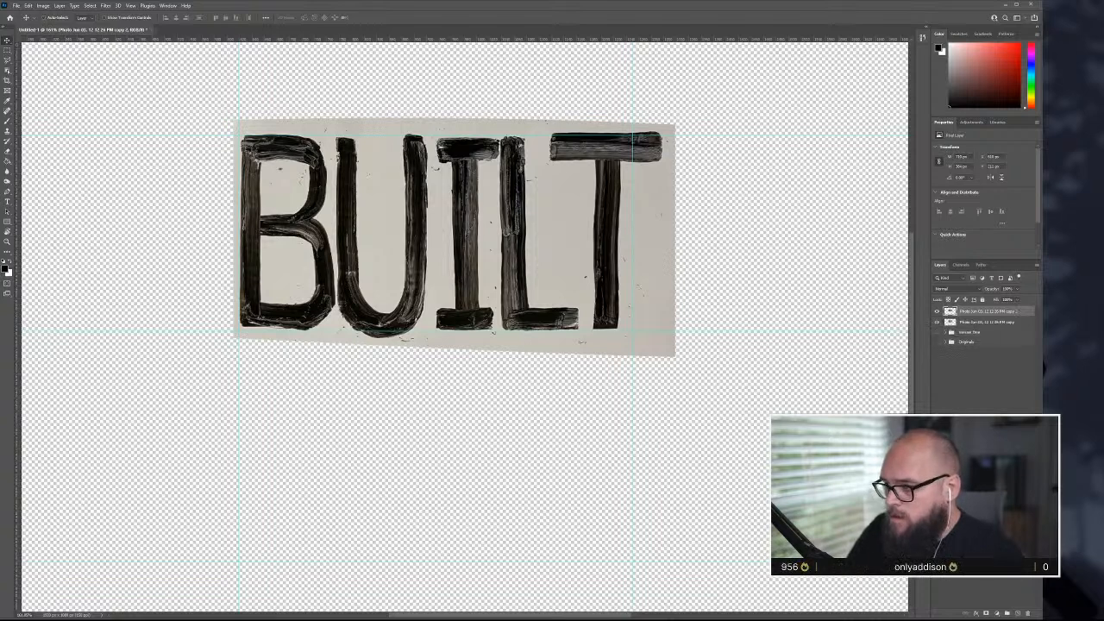
key("ctrl+i")
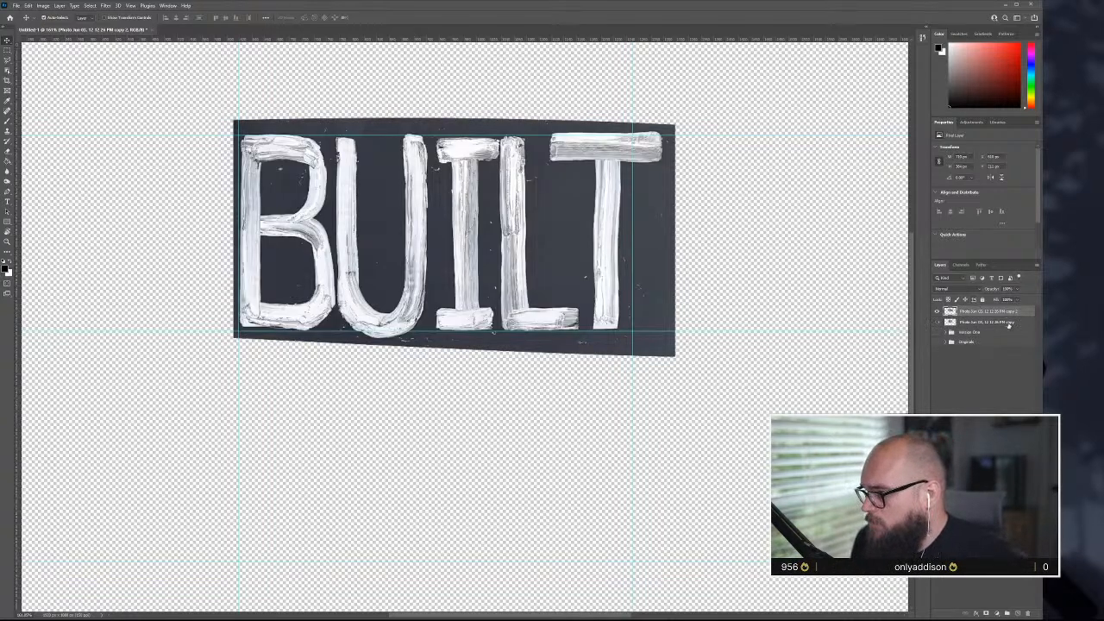
left_click(946, 332)
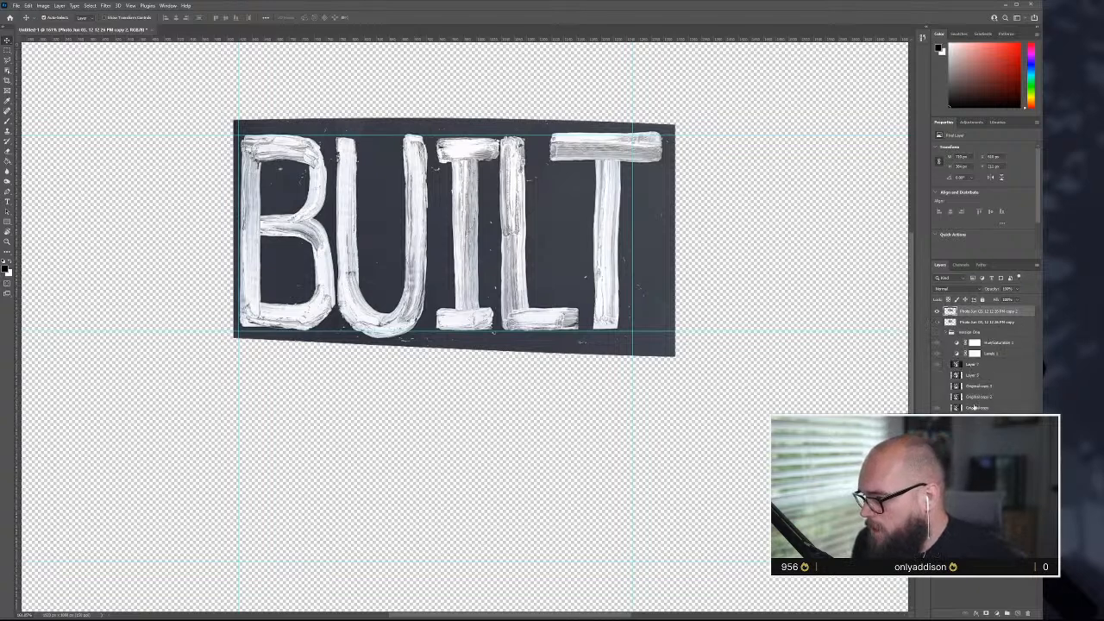
left_click(979, 429)
left_click_drag(979, 429, 1000, 328)
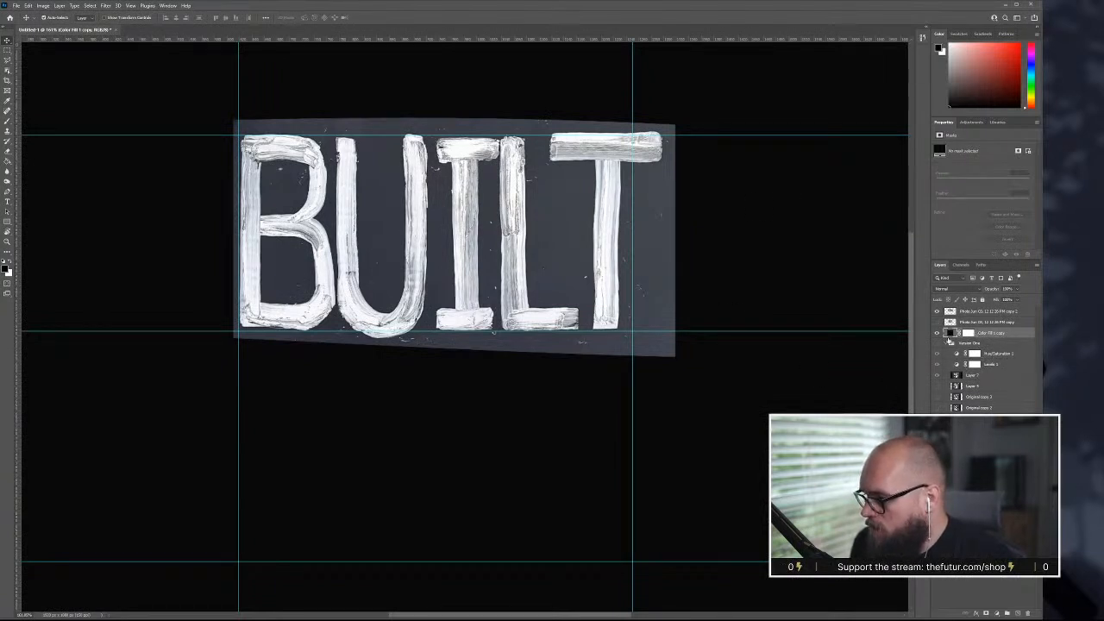
- Add a Levels and a Hue/Saturation adjustment layer above the inverted BUILT layer
left_click(1000, 311)
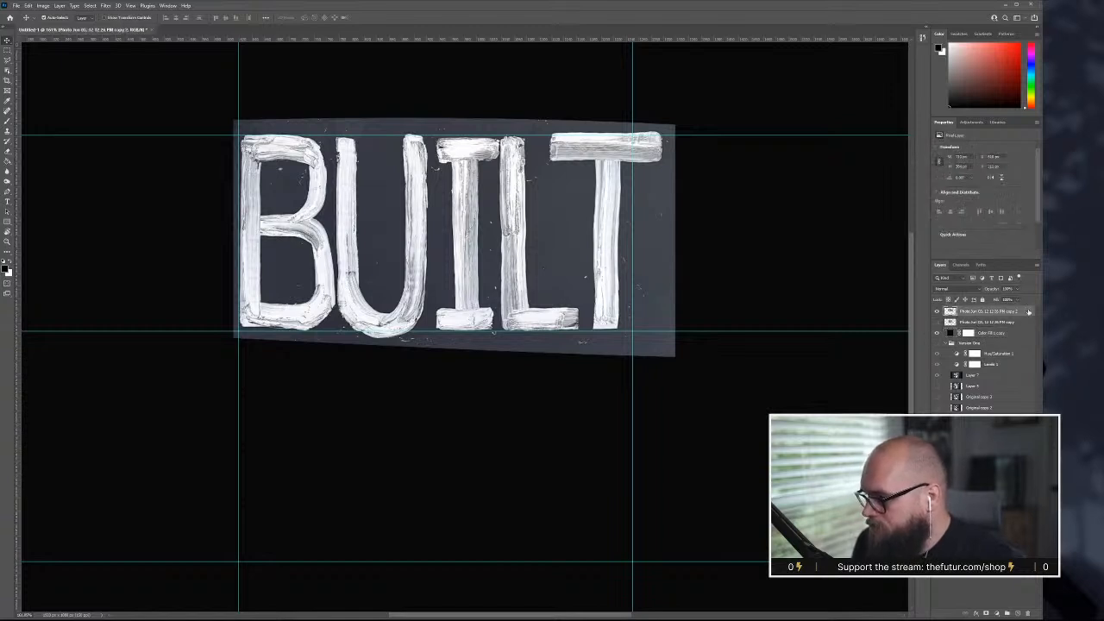
left_click(996, 614)
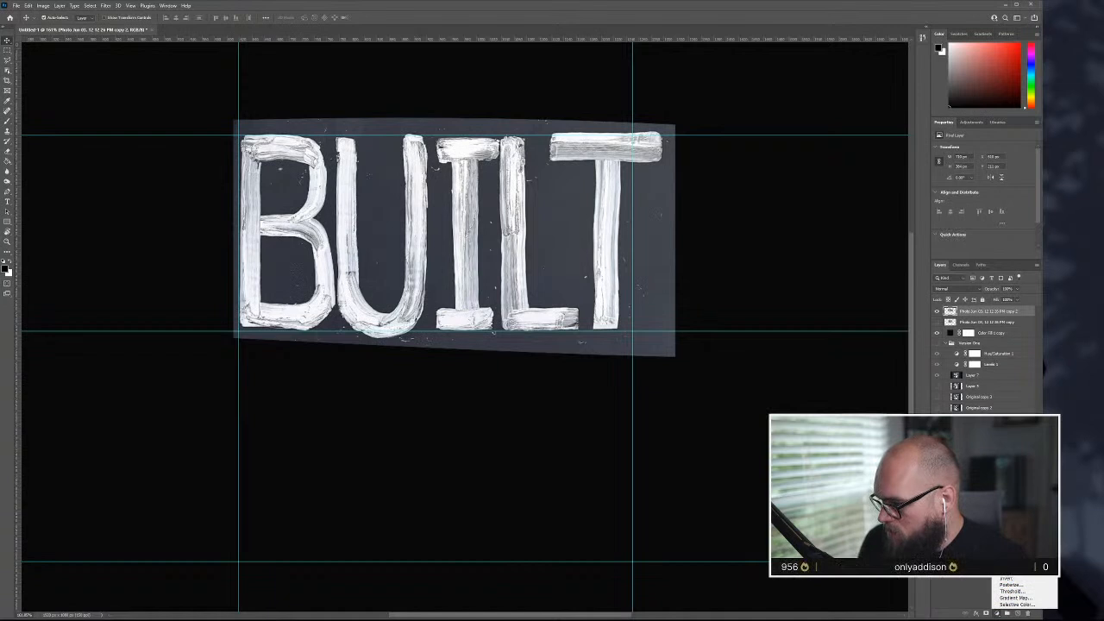
left_click(1009, 512)
left_click(997, 613)
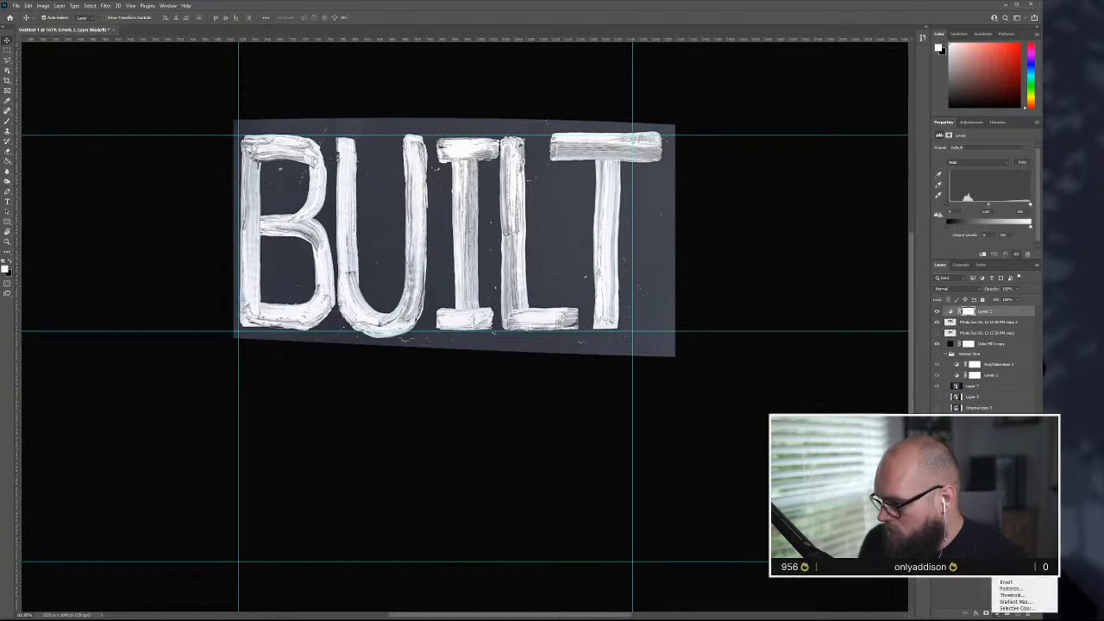
left_click(1011, 540)
- Darken the photo background around BUILT by shifting the midtones of the new Levels adjustment toward the highlights
left_click(1003, 321)
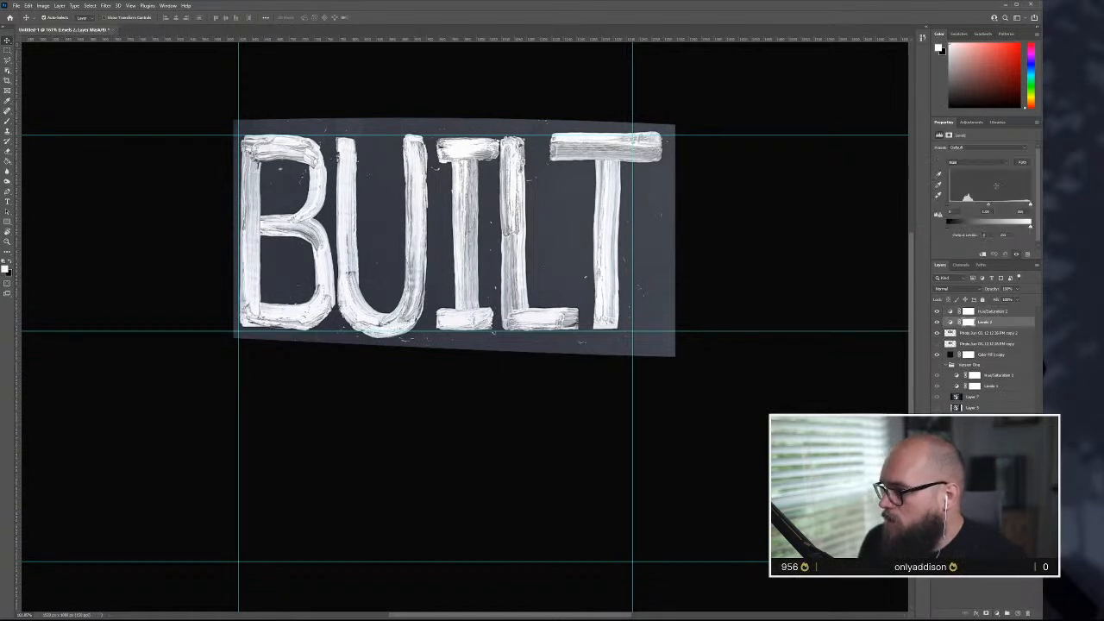
left_click_drag(948, 207, 953, 206)
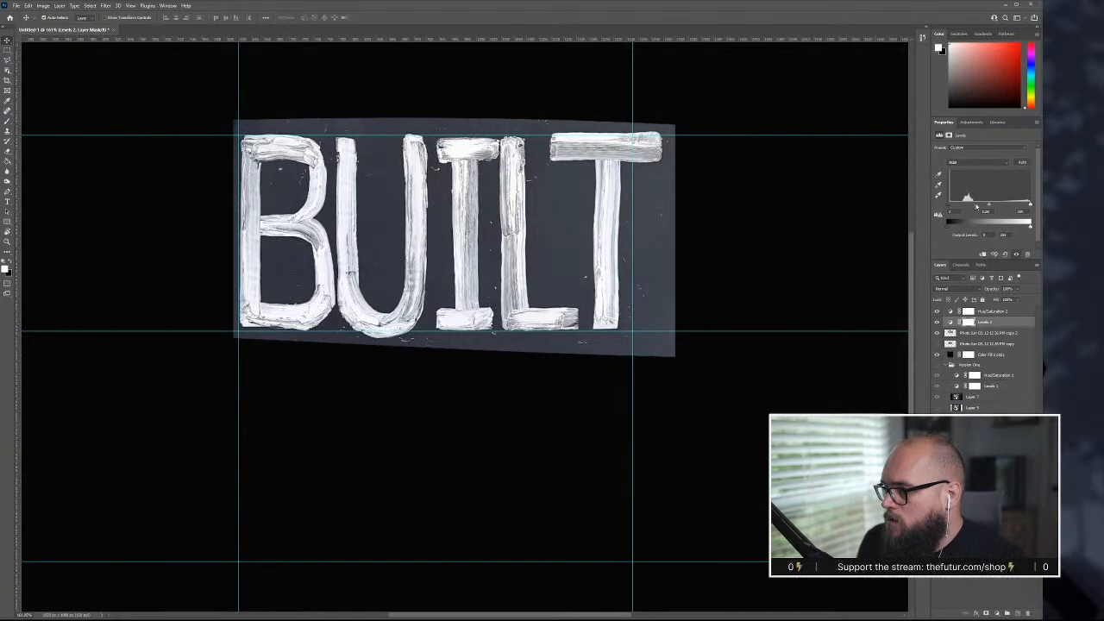
left_click_drag(990, 206, 1000, 205)
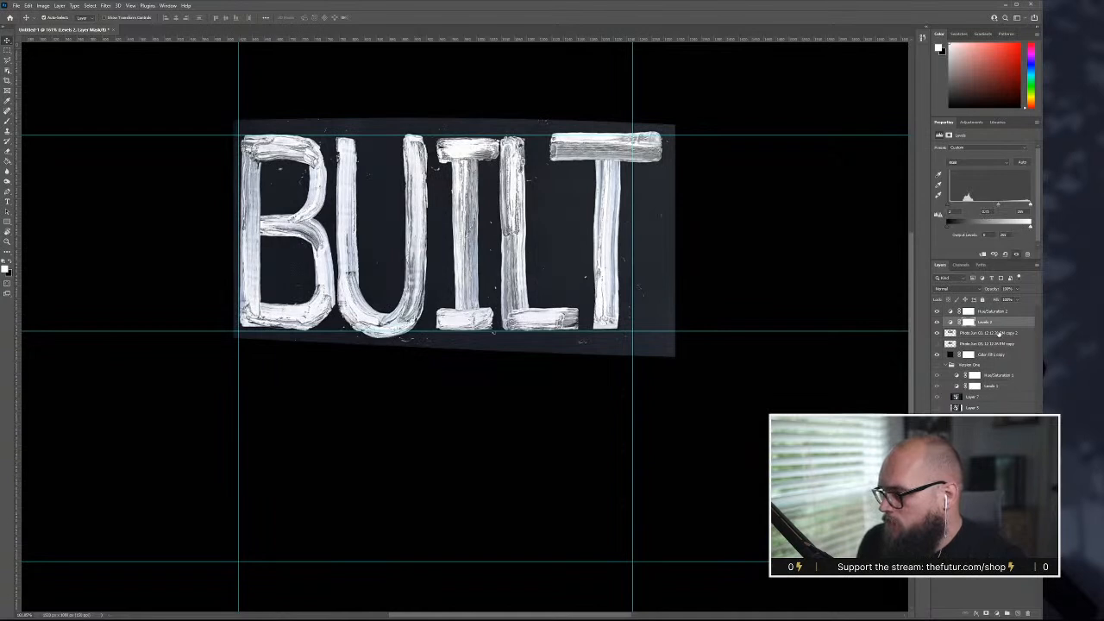
- Group the inverted BUILT layer and clip the Levels and Hue/Saturation adjustments to that group
left_click(998, 332)
key("ctrl+g")
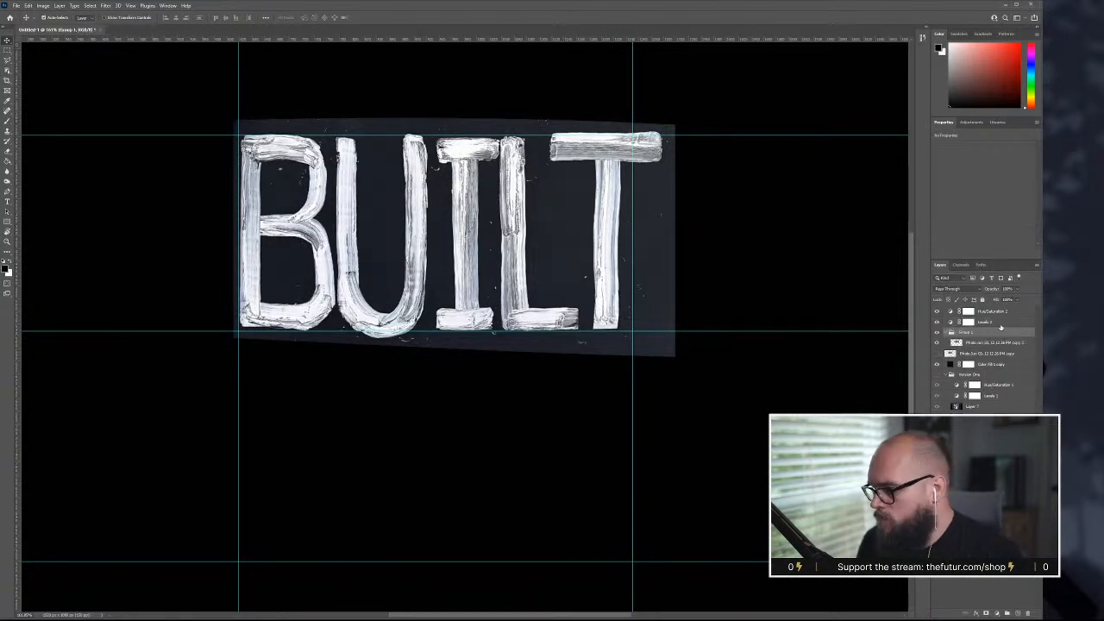
left_click(994, 311)
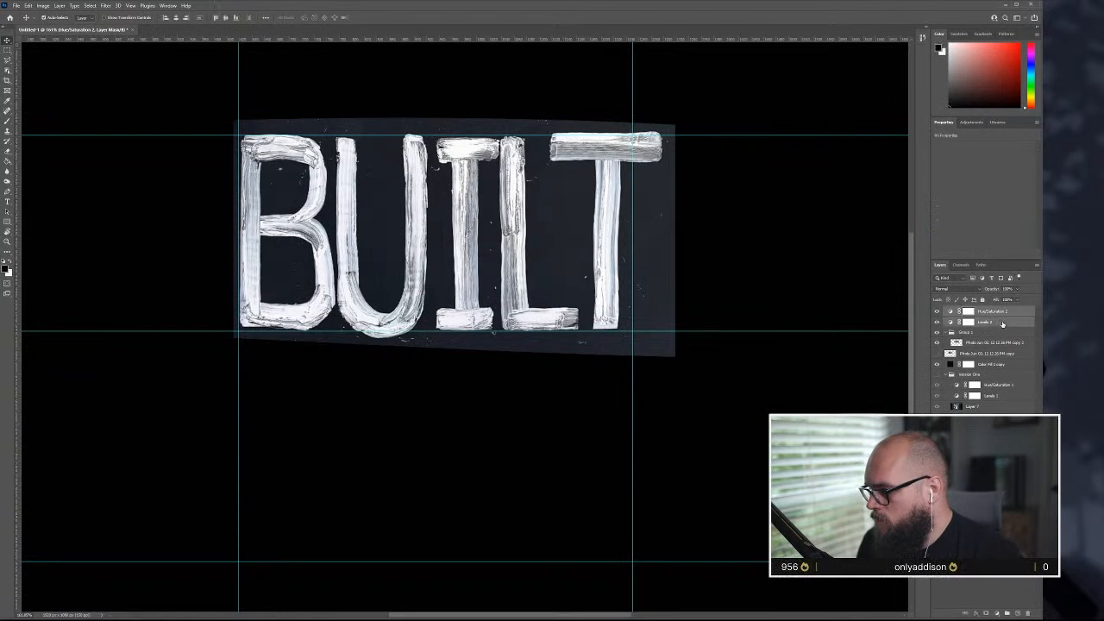
left_click(1000, 322, "shift")
right_click(1003, 323)
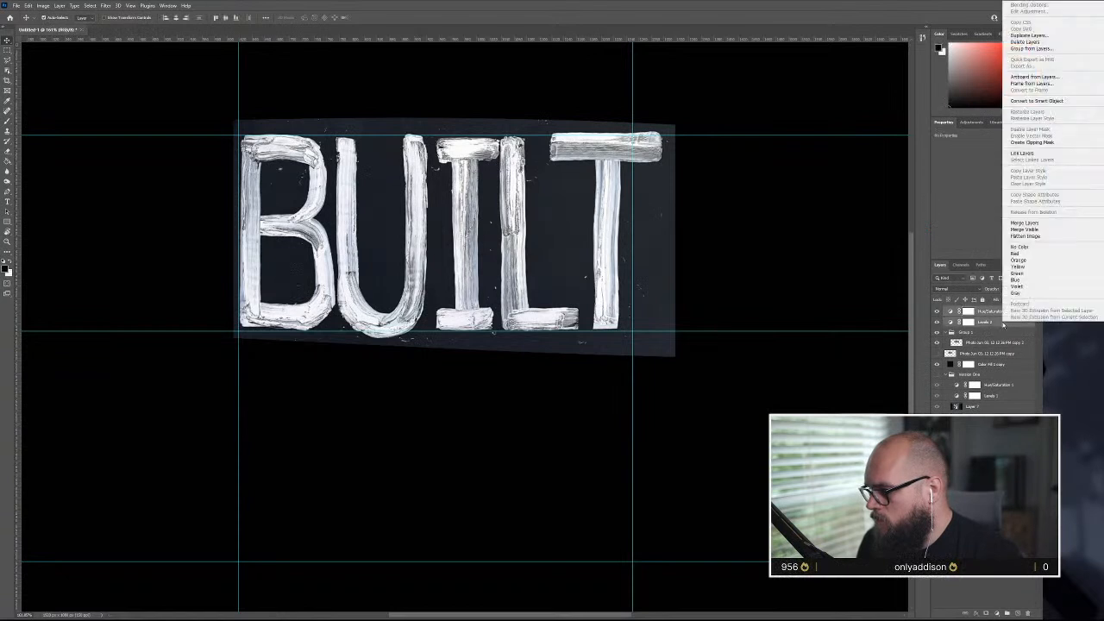
left_click(1040, 142)
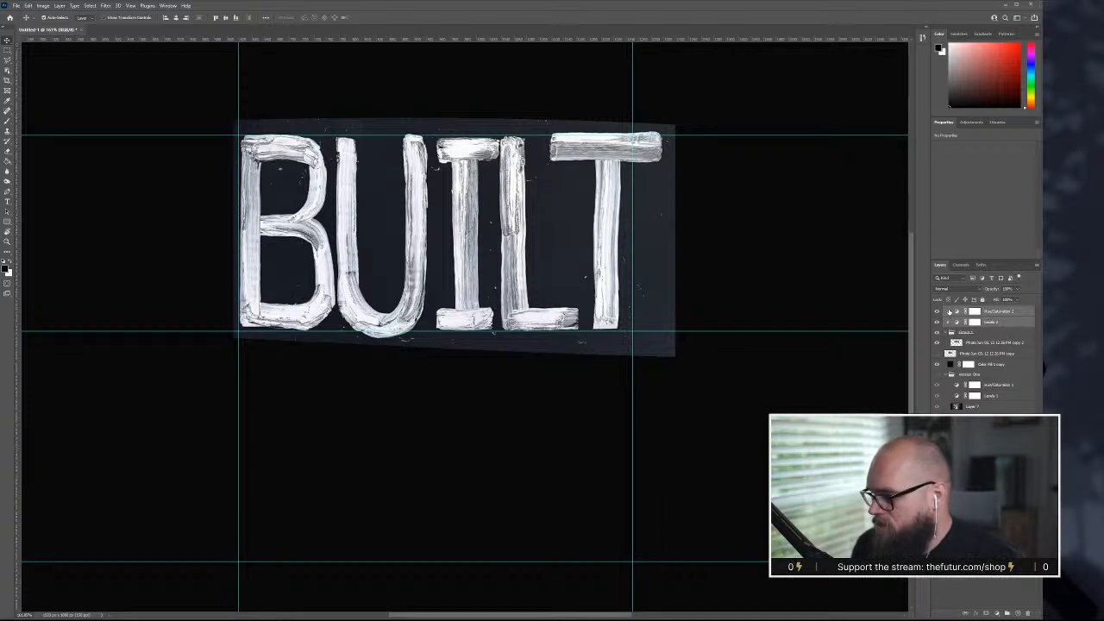
- Raise the black point and darken the midtones of the clipped Levels adjustment to blend the BUILT photo background into the black fill
left_click(998, 343)
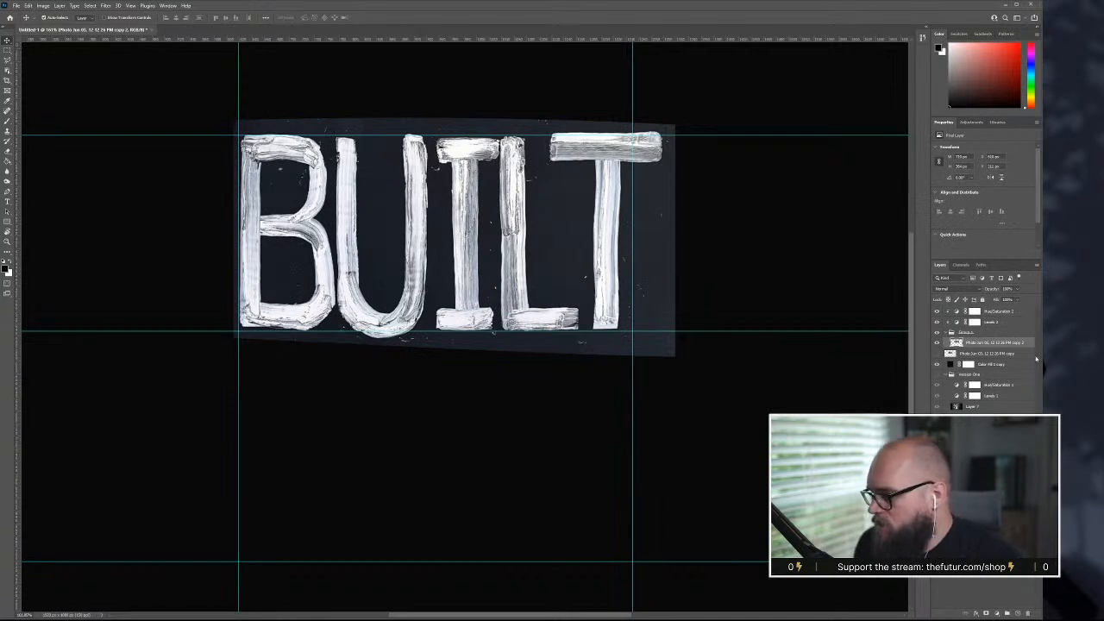
left_click(1011, 325)
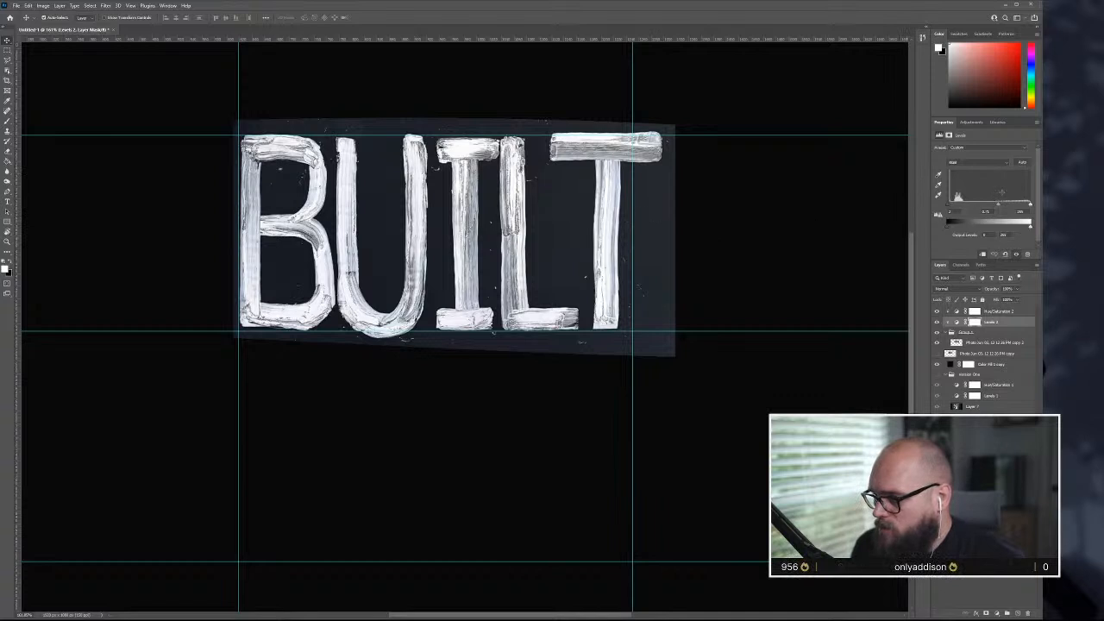
mouse_move(999, 205)
left_mouse_down()
mouse_move(1020, 205)
mouse_move(1003, 208)
left_mouse_up()
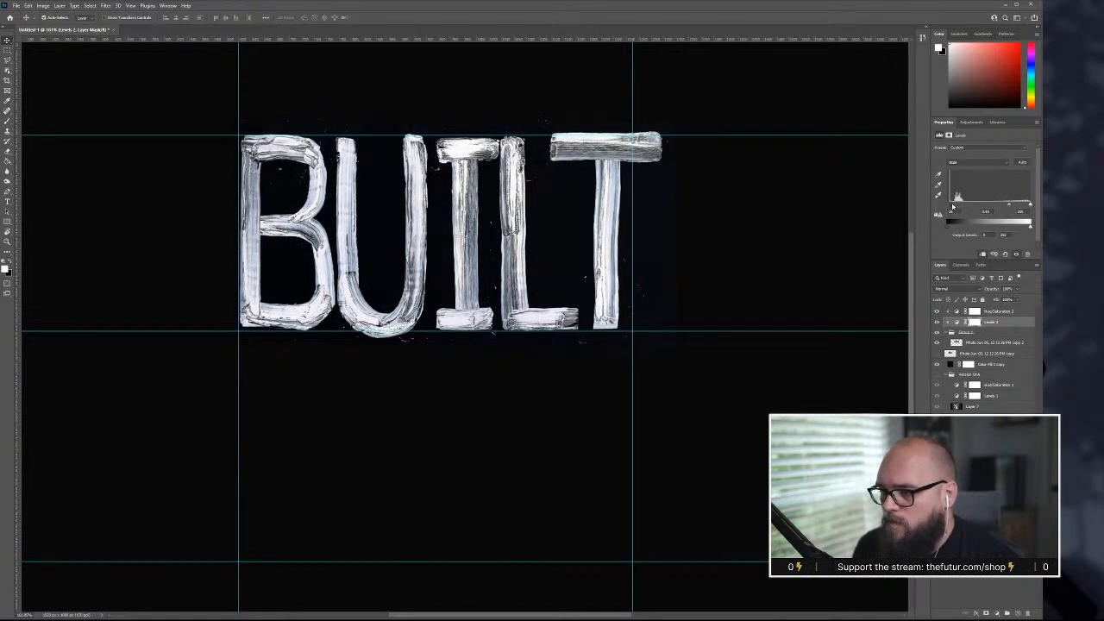
left_click_drag(956, 205, 1006, 207)
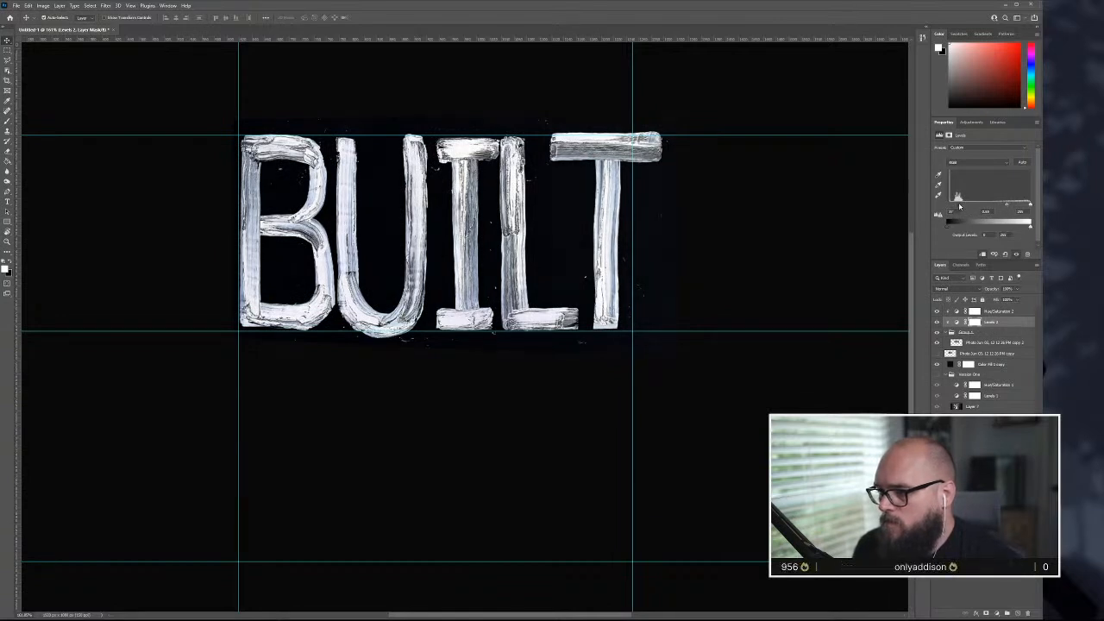
- Set the clipped Hue/Saturation adjustment's saturation to -100 and fine-tune the midtones of the clipped Levels adjustment
left_click(997, 312)
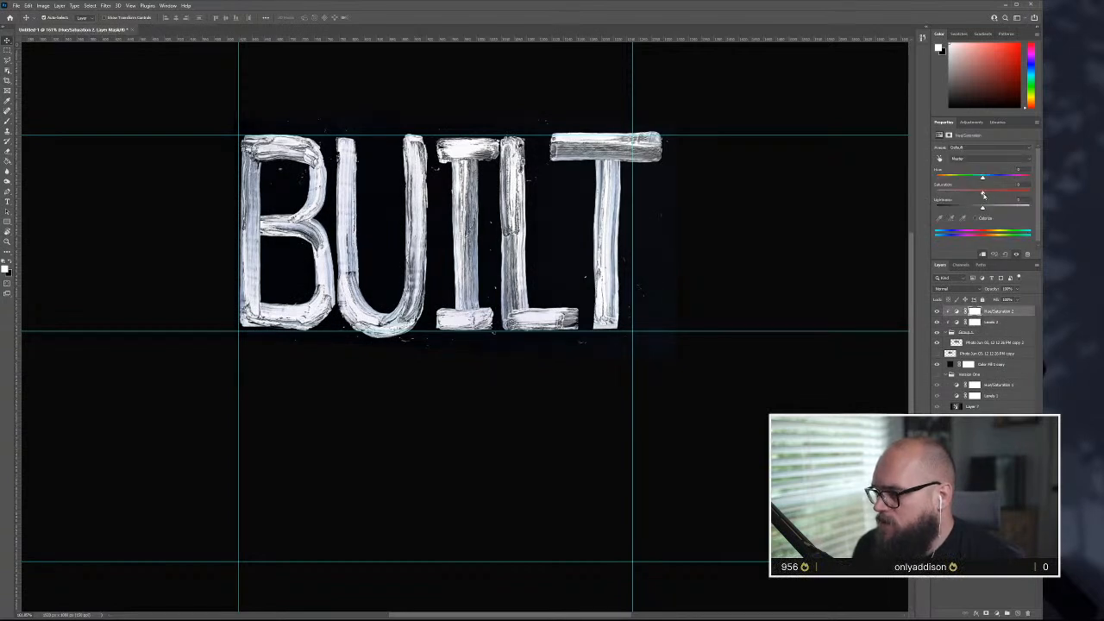
left_click_drag(961, 194, 937, 195)
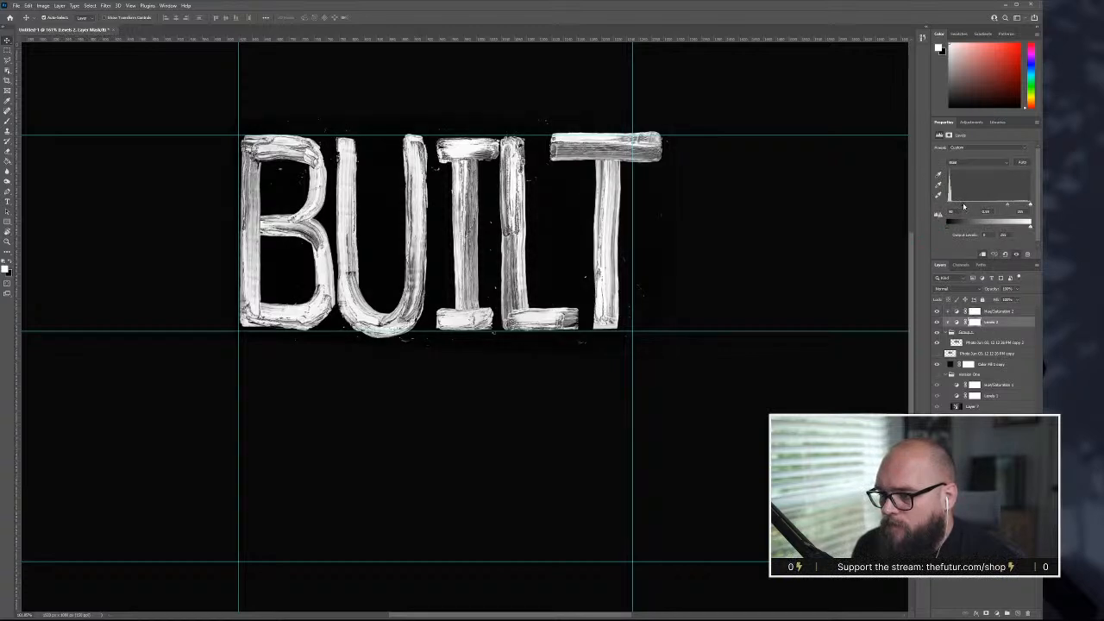
left_click_drag(1008, 206, 1005, 206)
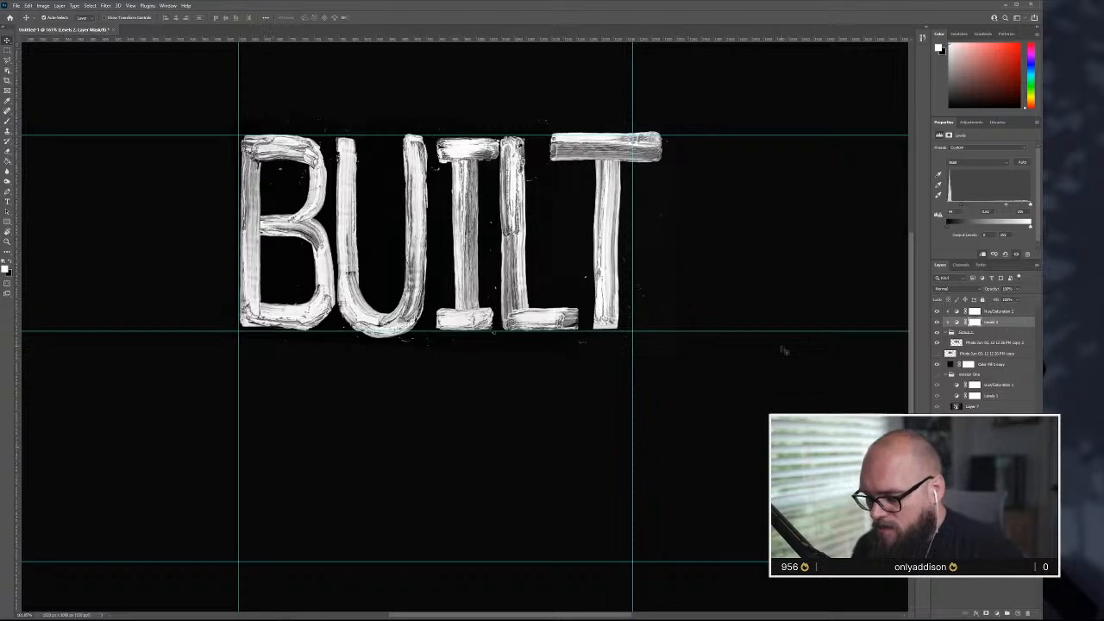
- Release the Hue/Saturation and Levels adjustments from the BUILT group and raise the Levels black point to blacken the whole background
left_click(1024, 314)
left_click(1024, 323, "shift")
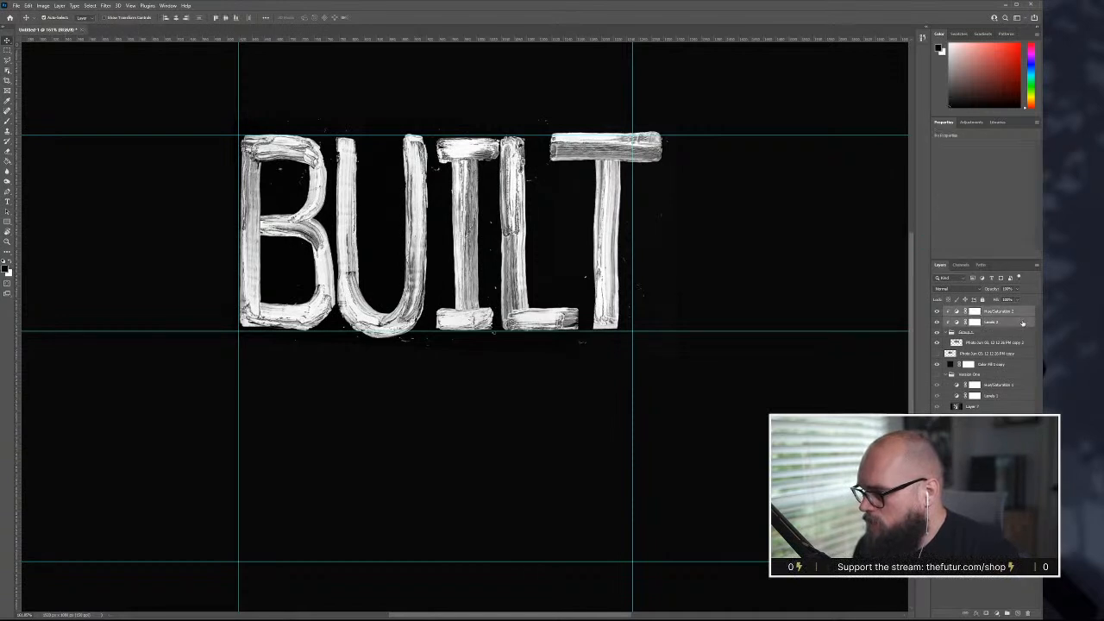
right_click(1024, 322)
left_click(1084, 443)
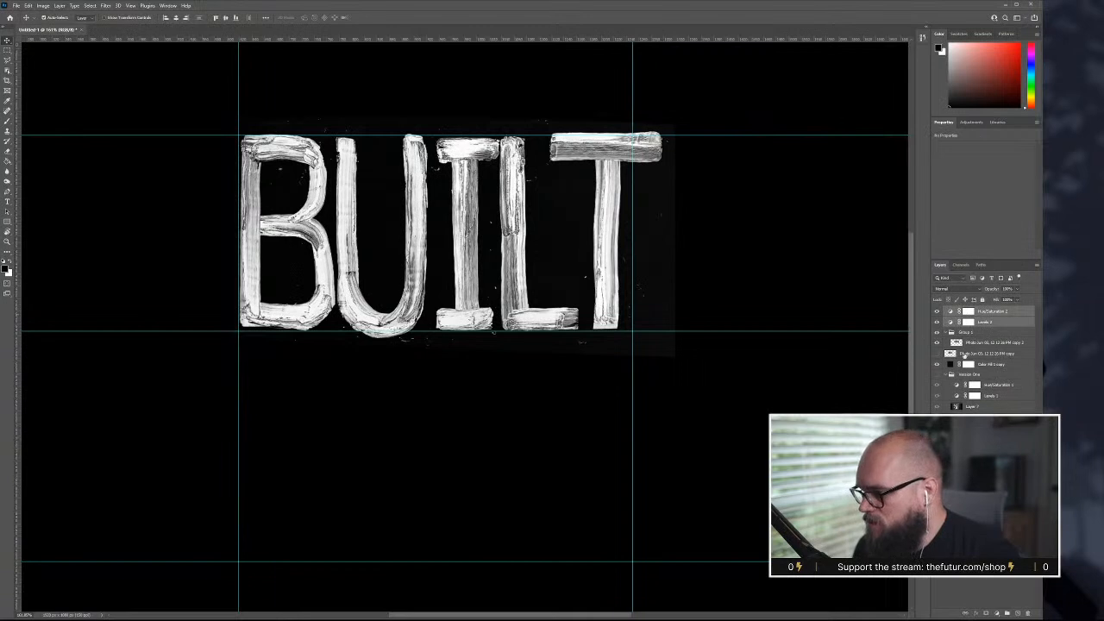
left_click(1013, 324)
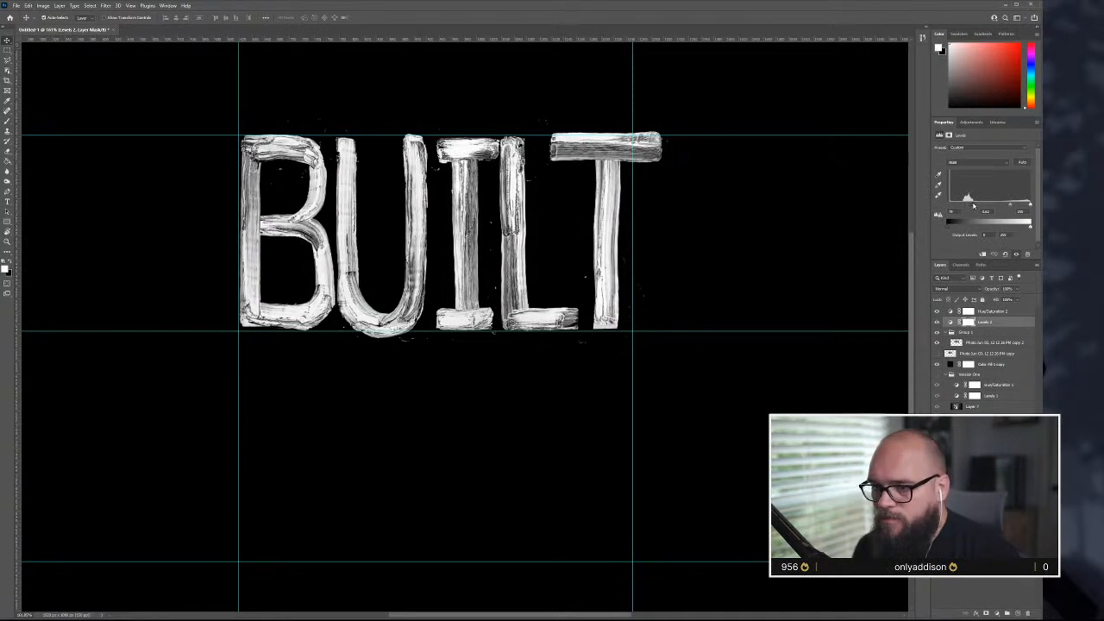
left_click(833, 220)
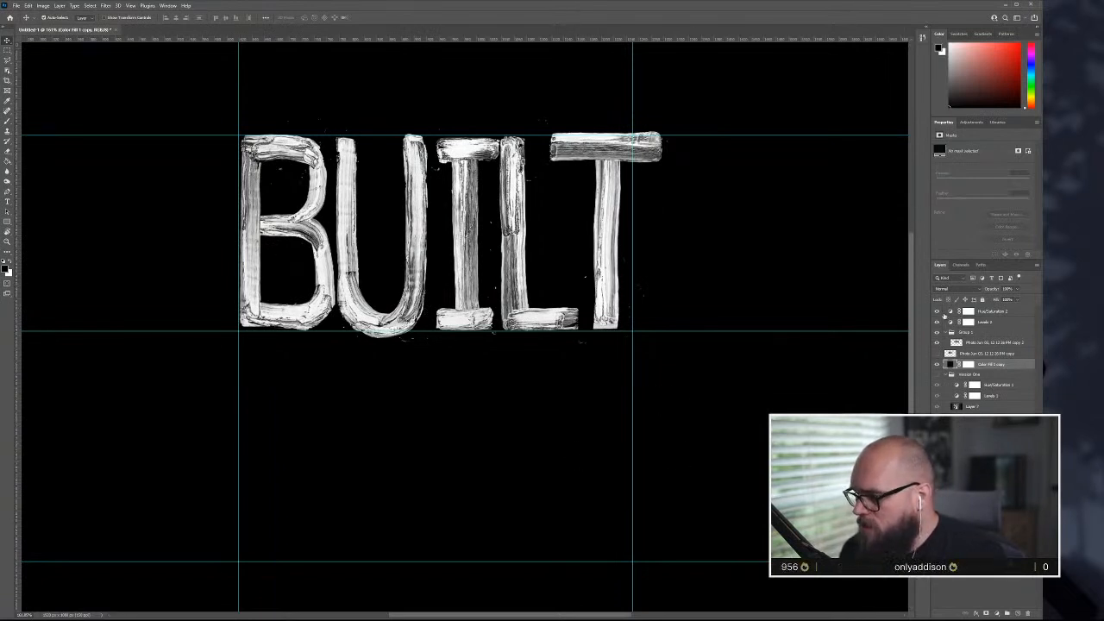
- Collapse the Version One group, group everything above it from the copied black fill to Hue/Saturation, and name the group "Version Two"
left_click(1006, 314)
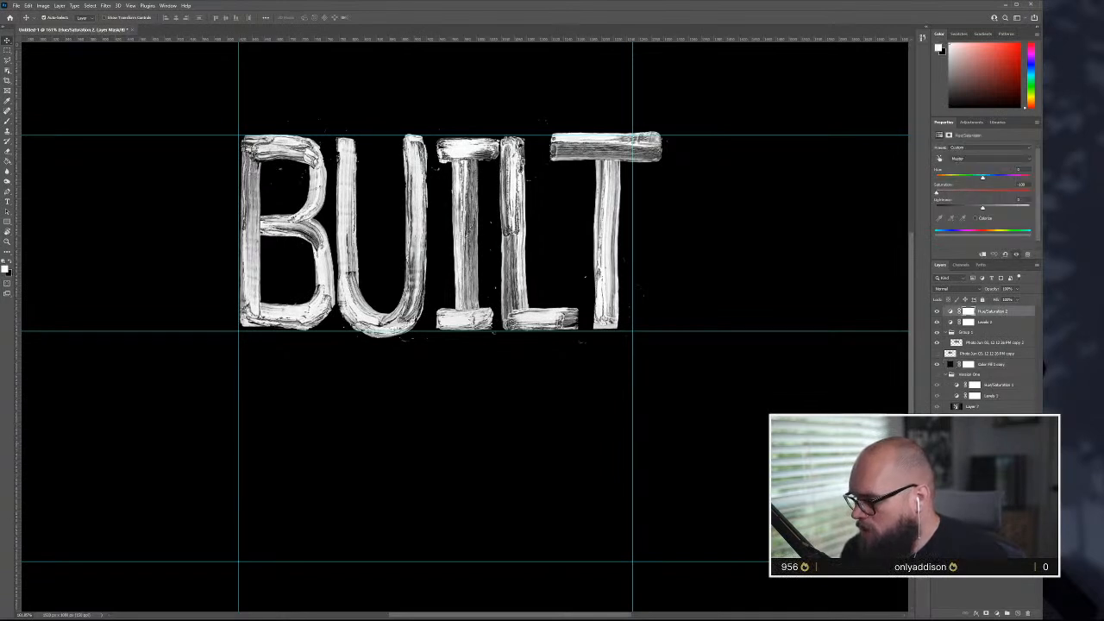
key("ctrl+alt+a")
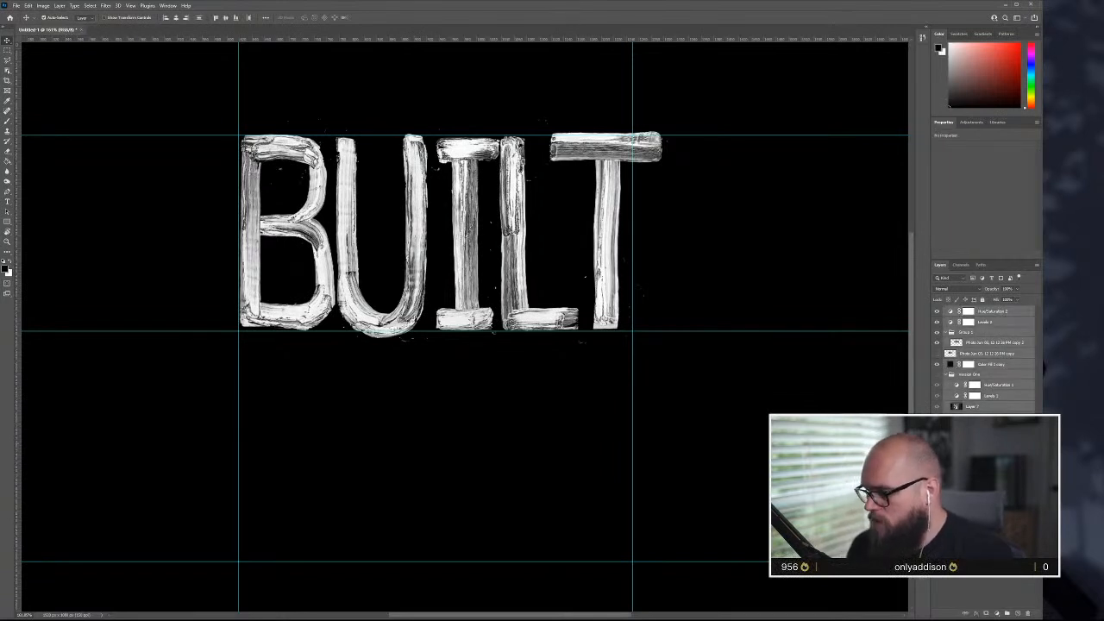
key("Escape")
left_click(947, 376)
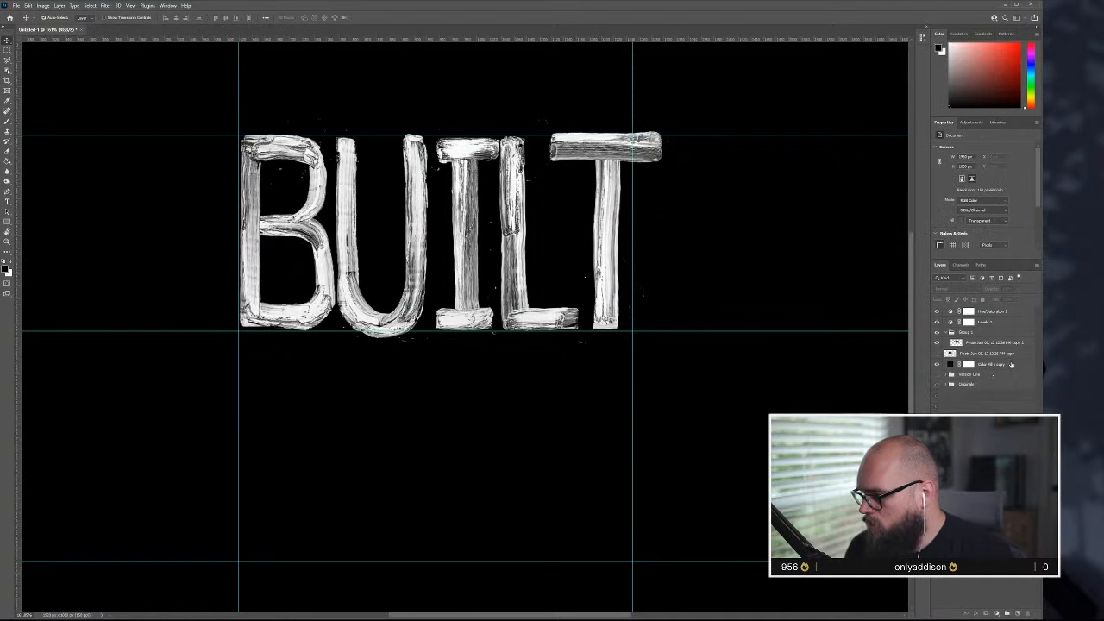
left_click(1000, 364)
left_click(1017, 315, "shift")
key("ctrl+g")
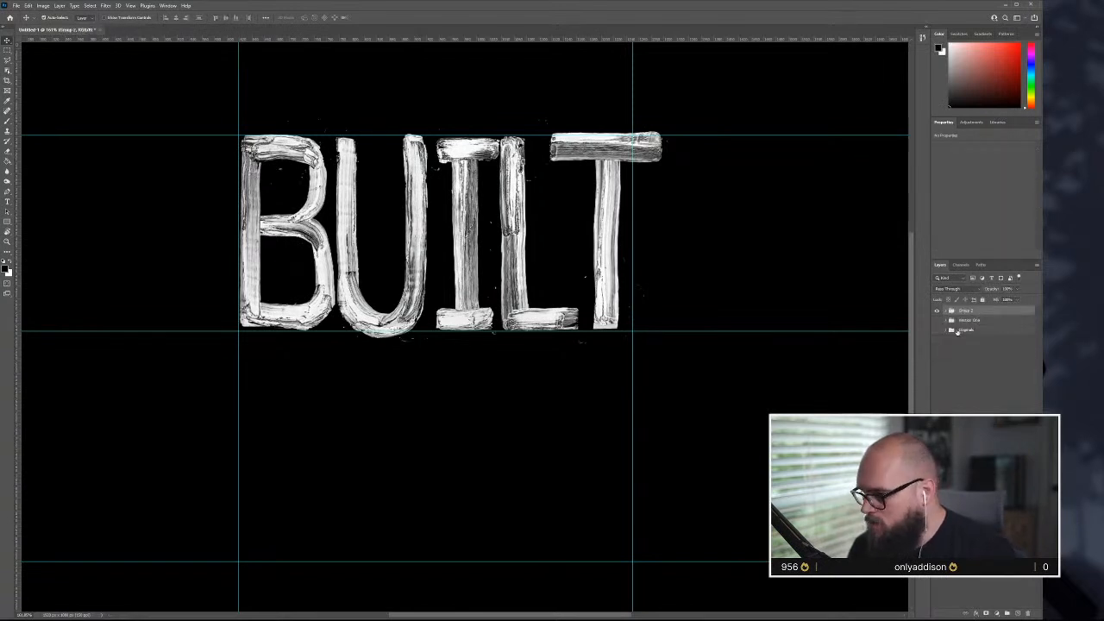
double_click(965, 311)
type("Version Two")
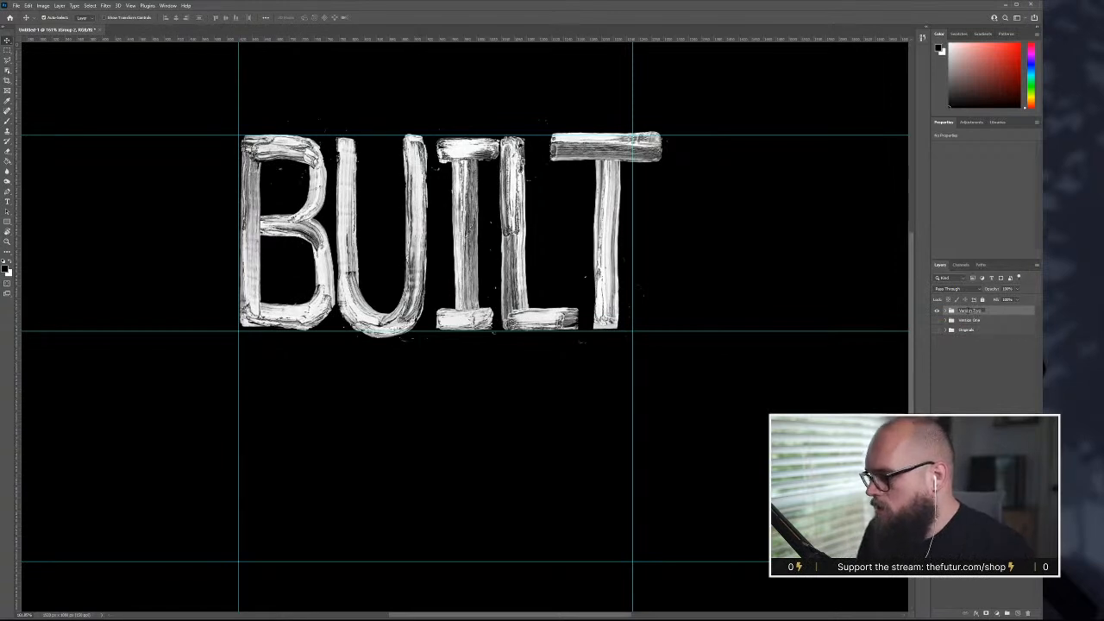
- Hide the Version Two group, show Version One, and view its full BUILT BY HAND lettering
left_click(936, 311)
left_click(937, 320)
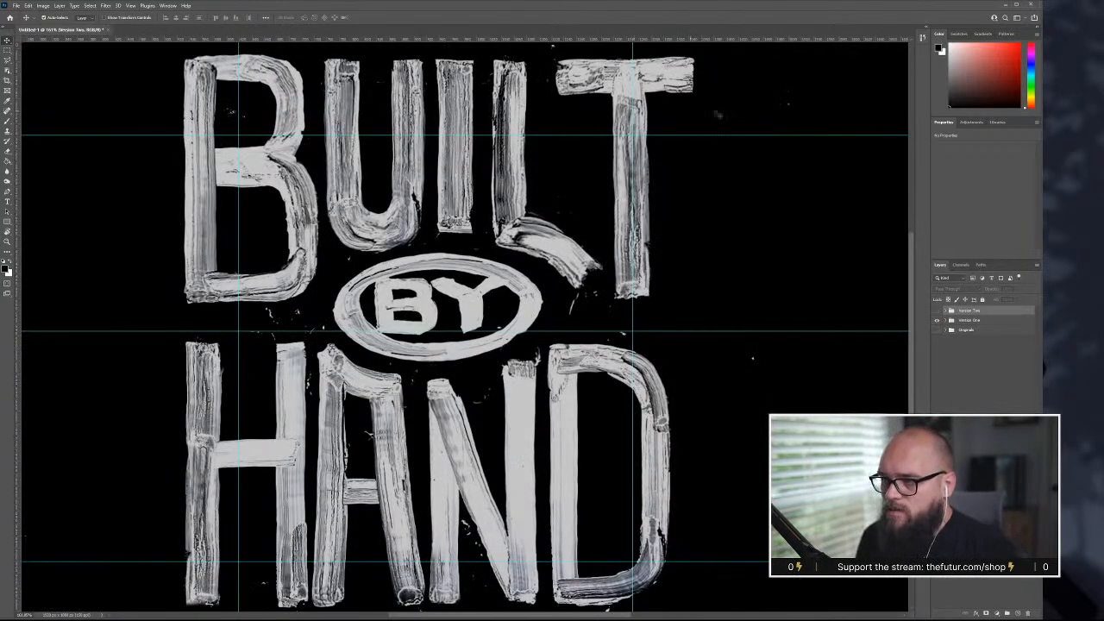
scroll(724, 285, "down", 1)
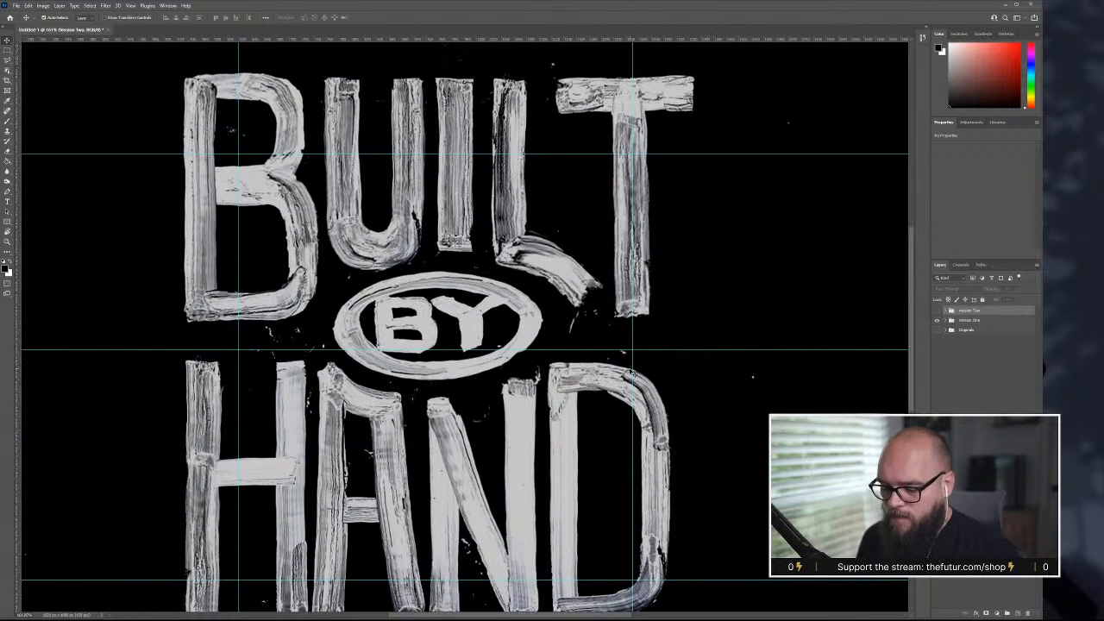
scroll(635, 369, "down", 2)
scroll(633, 372, "down", 1)
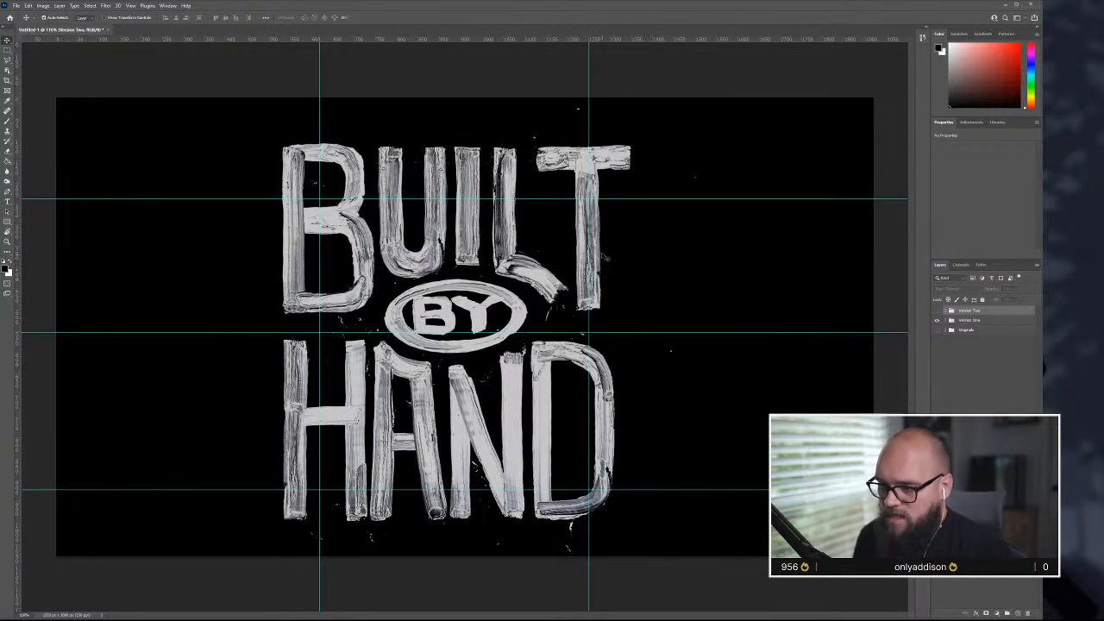
- Try lassoing the T of BUILT on Version One's lettering layer and moving it slightly left toward the L
key("m")
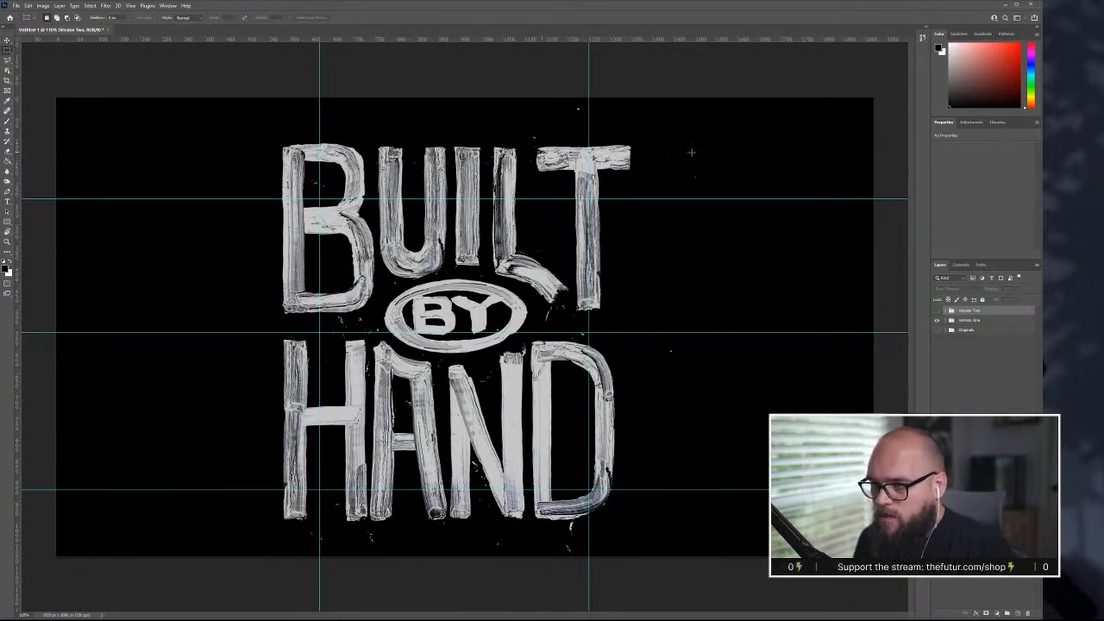
key("l")
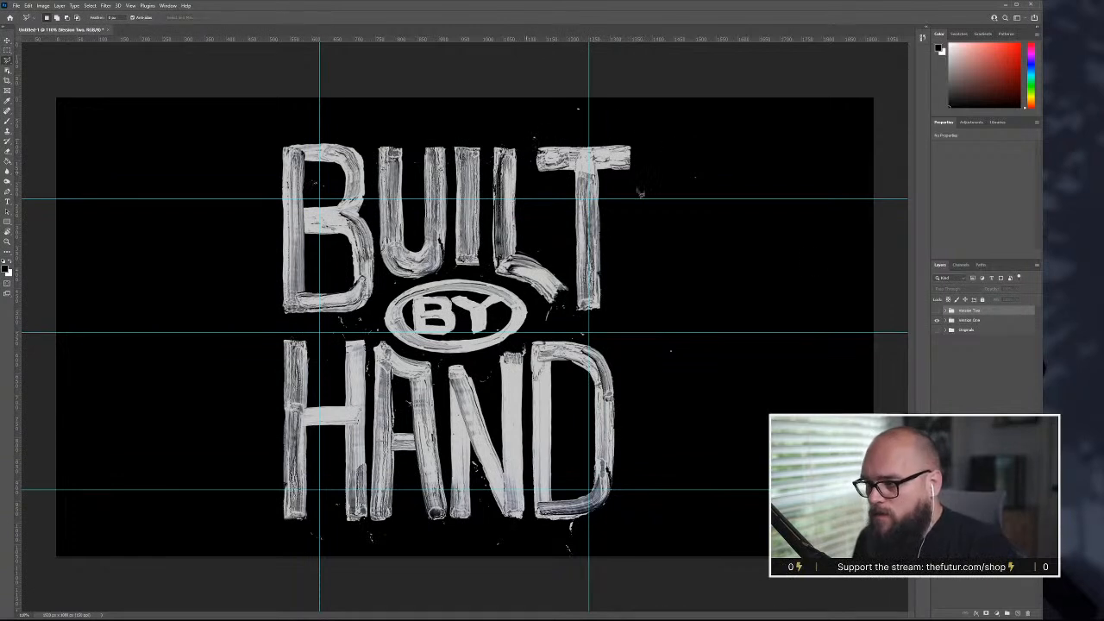
left_click(947, 321)
left_click(971, 352)
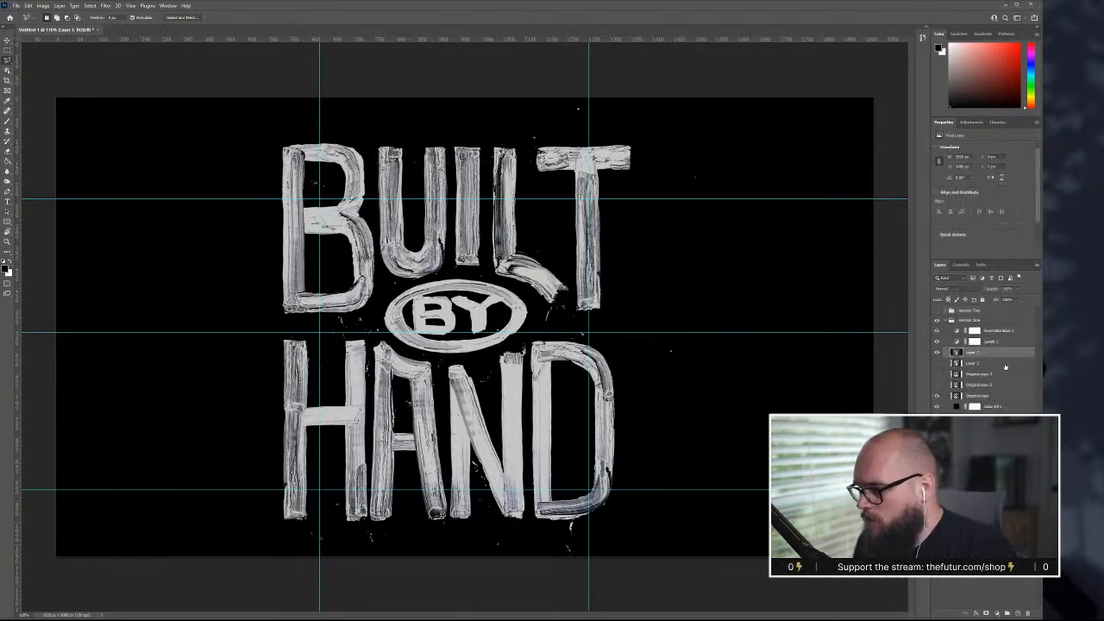
mouse_move(536, 135)
left_mouse_down()
mouse_move(655, 136)
mouse_move(638, 315)
mouse_move(582, 326)
mouse_move(565, 316)
mouse_move(567, 246)
mouse_move(540, 197)
mouse_move(536, 135)
mouse_move(528, 140)
left_mouse_up()
key("v")
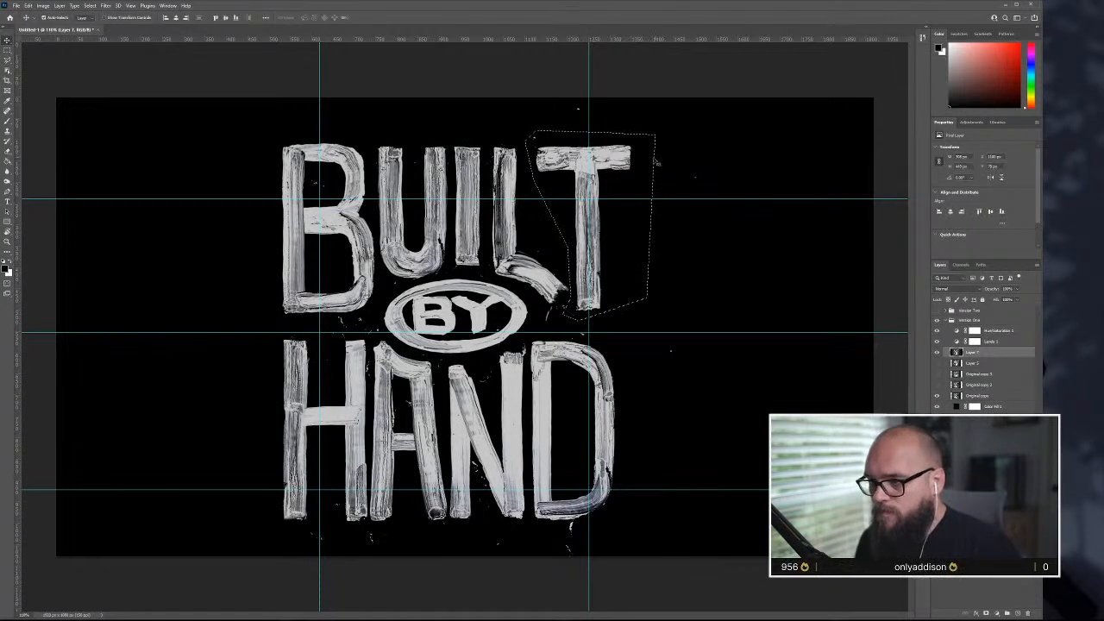
left_click_drag(623, 163, 609, 158)
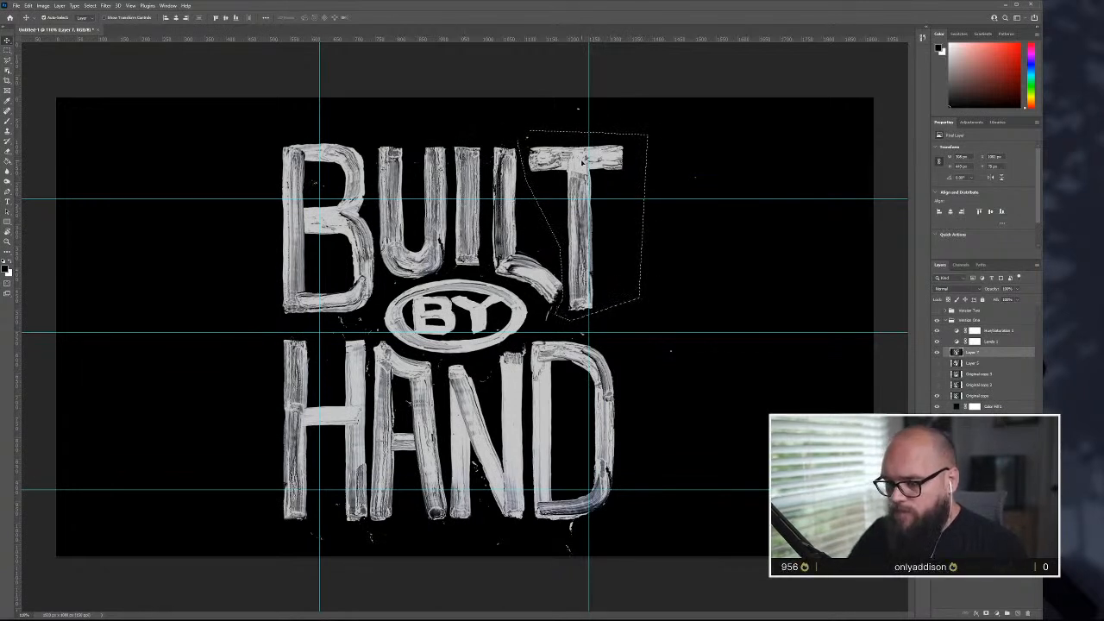
key("ctrl+d")
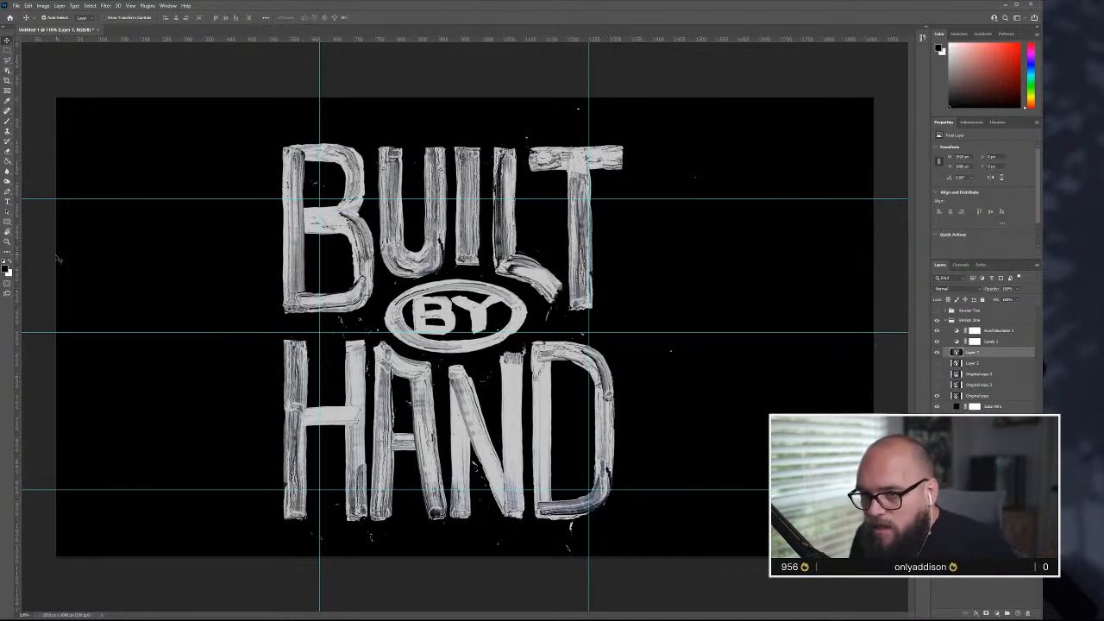
- Add guides along the left, right, top and bottom edges of the BUILT BY HAND lettering
left_click_drag(20, 226, 622, 230)
left_click_drag(18, 221, 282, 228)
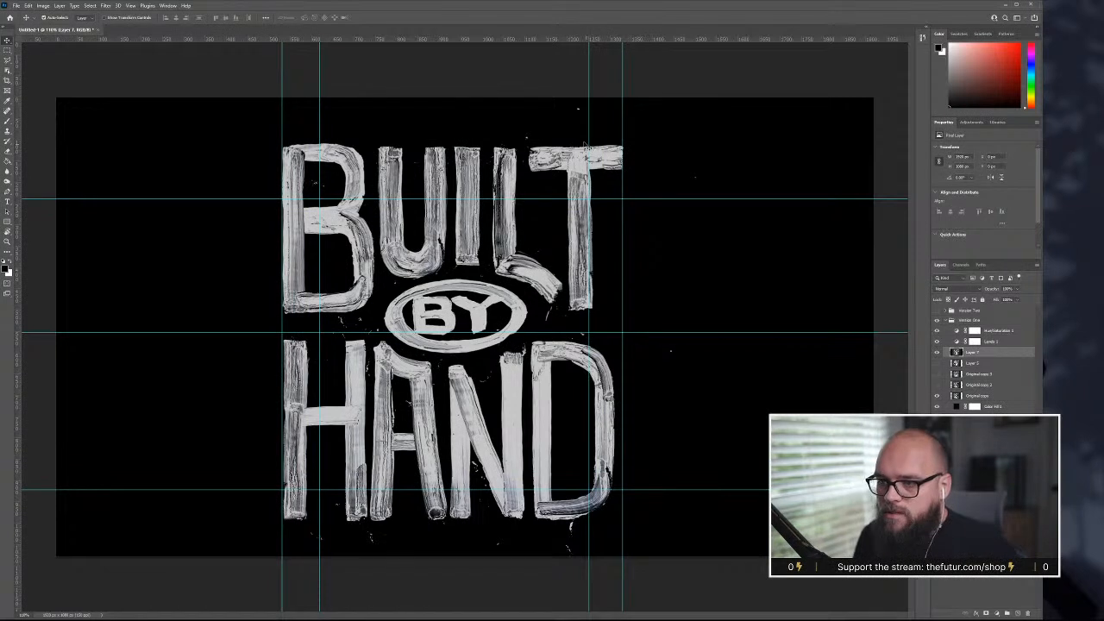
left_click_drag(418, 43, 422, 145)
left_click_drag(369, 42, 437, 520)
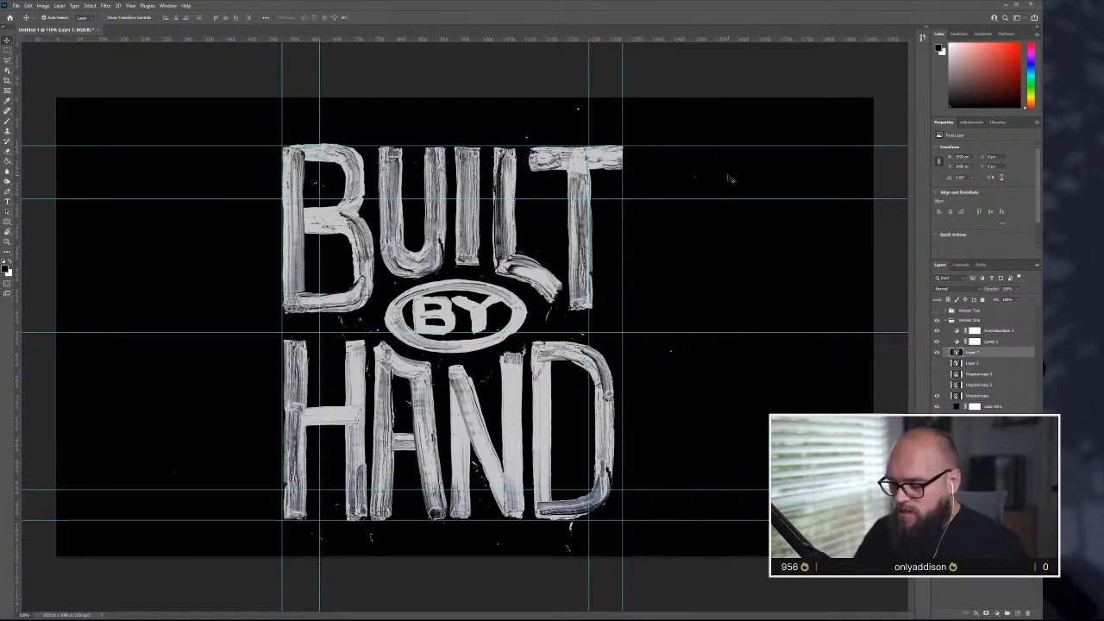
- Undo the added guides and the move of the T, and clear the selection around it
key("ctrl+semicolon")
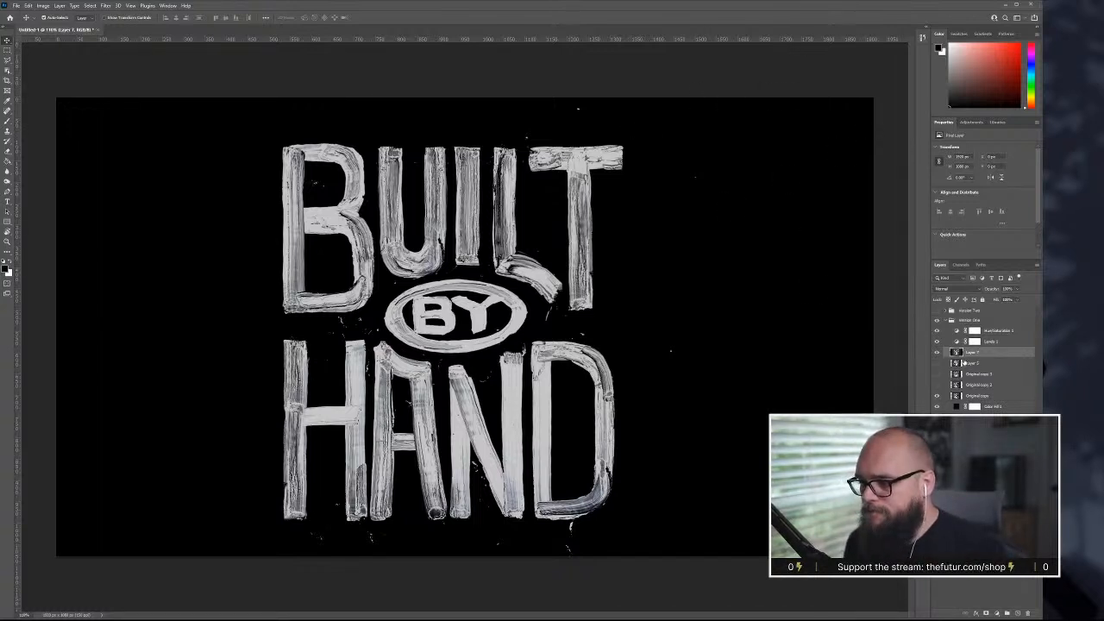
key("ctrl+j")
key("ctrl+e")
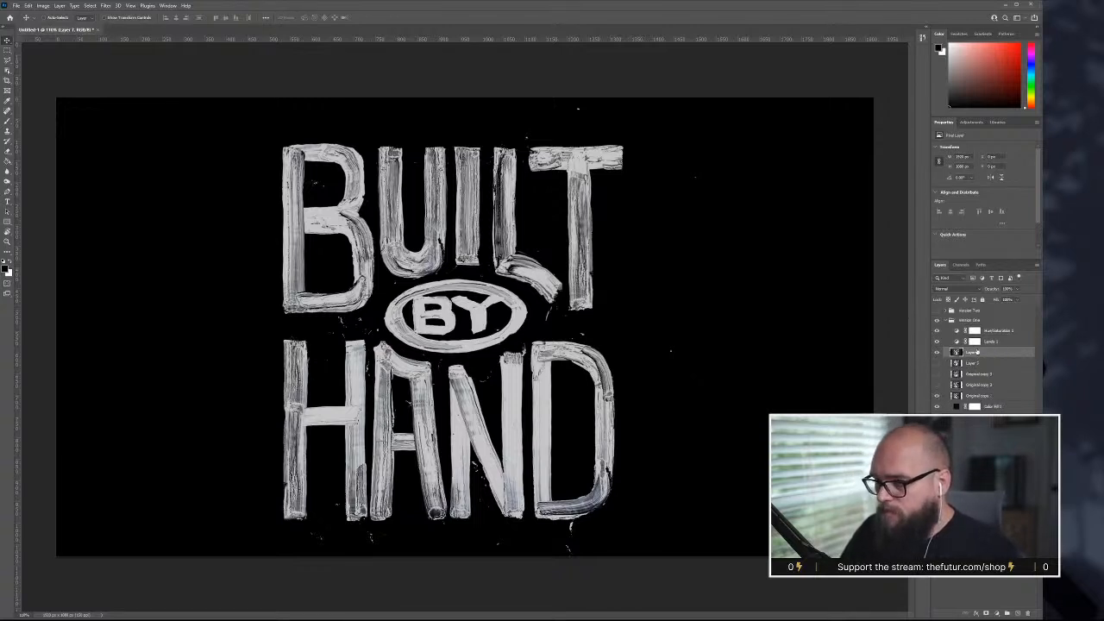
key("ctrl+z")
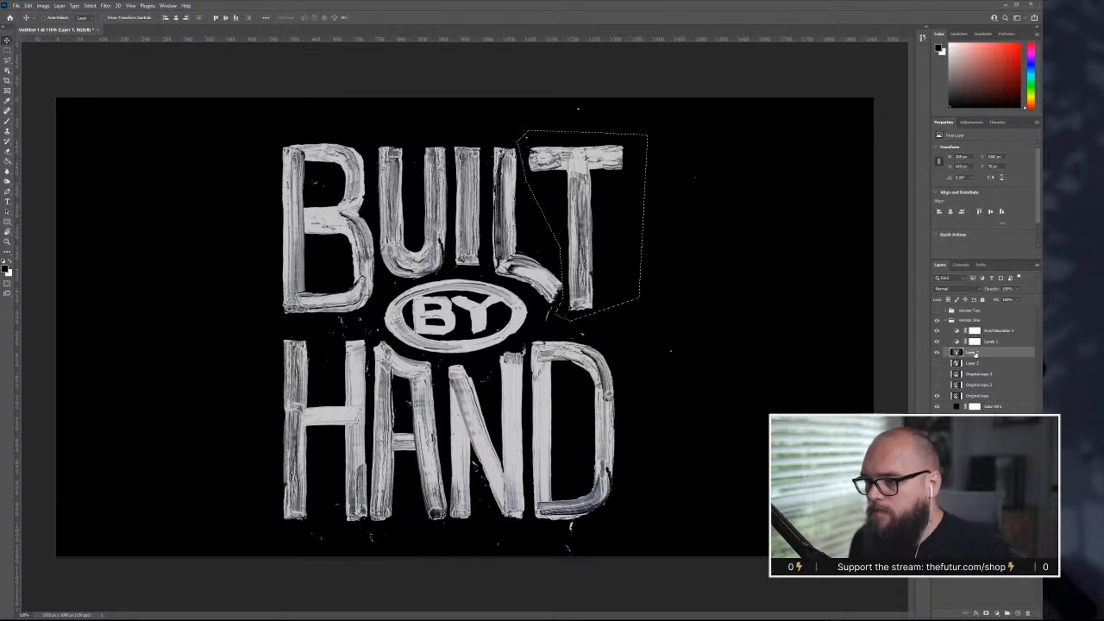
key("ctrl+z")
key("ctrl+d")
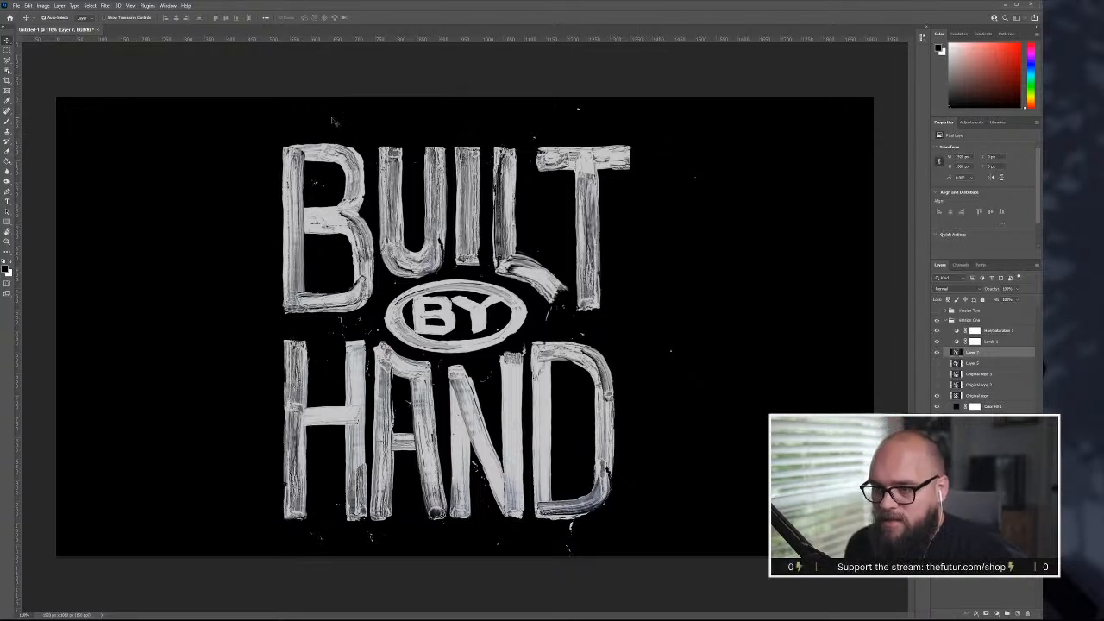
- Show the guides and add new ones at the lettering's top, bottom, left and right edges and at the D's right edge
key("ctrl+semicolon")
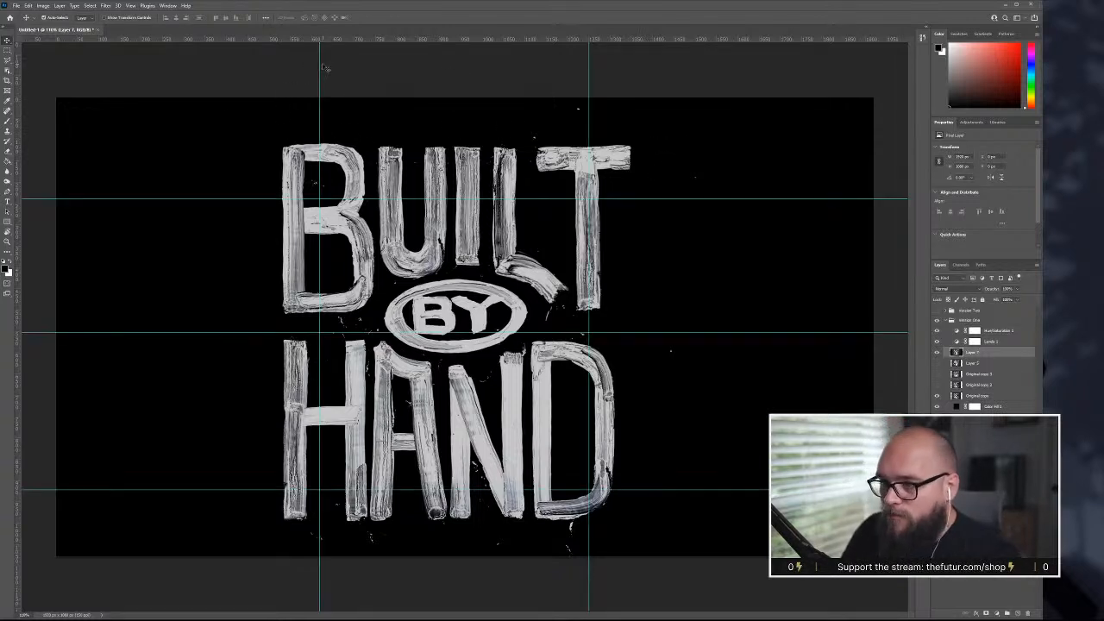
left_click_drag(306, 43, 315, 144)
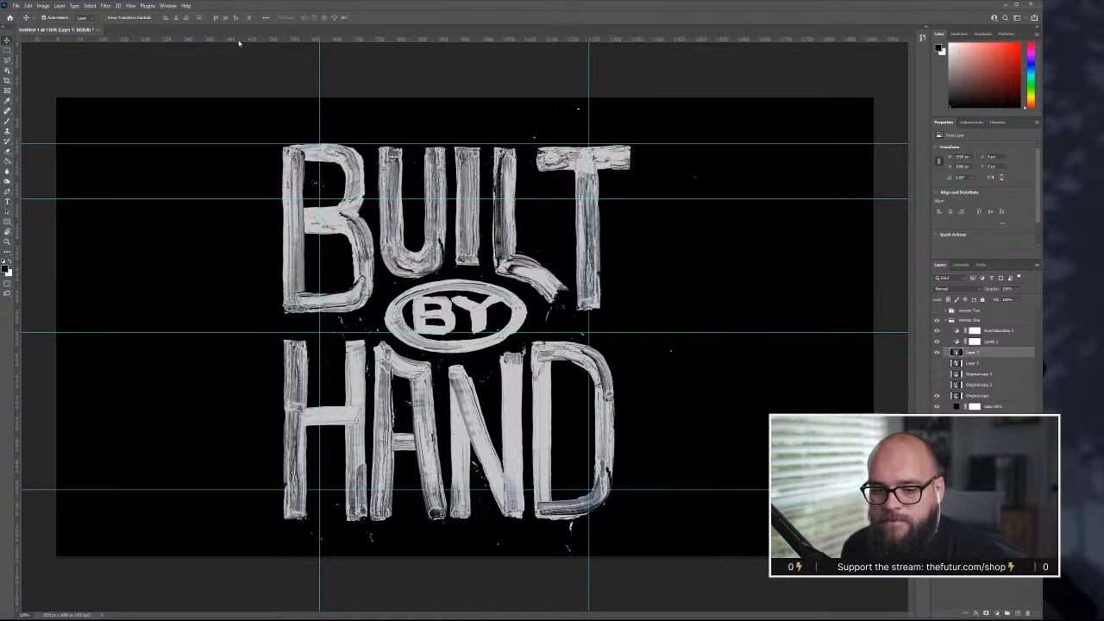
left_click_drag(238, 37, 291, 521)
left_click_drag(23, 178, 281, 178)
left_click_drag(20, 155, 631, 194)
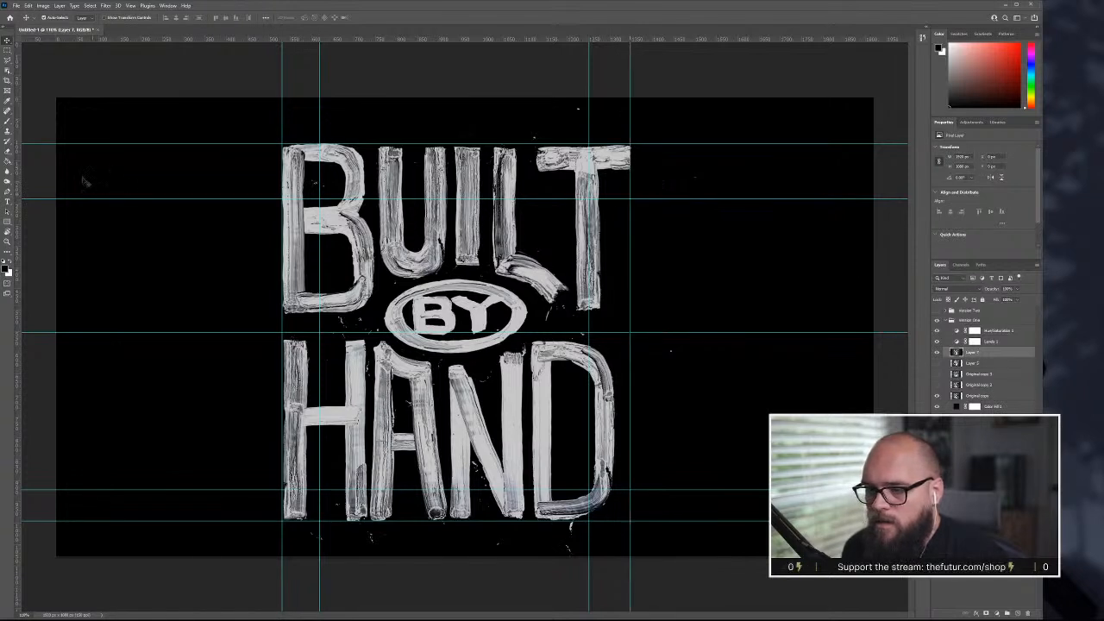
left_click_drag(21, 195, 613, 216)
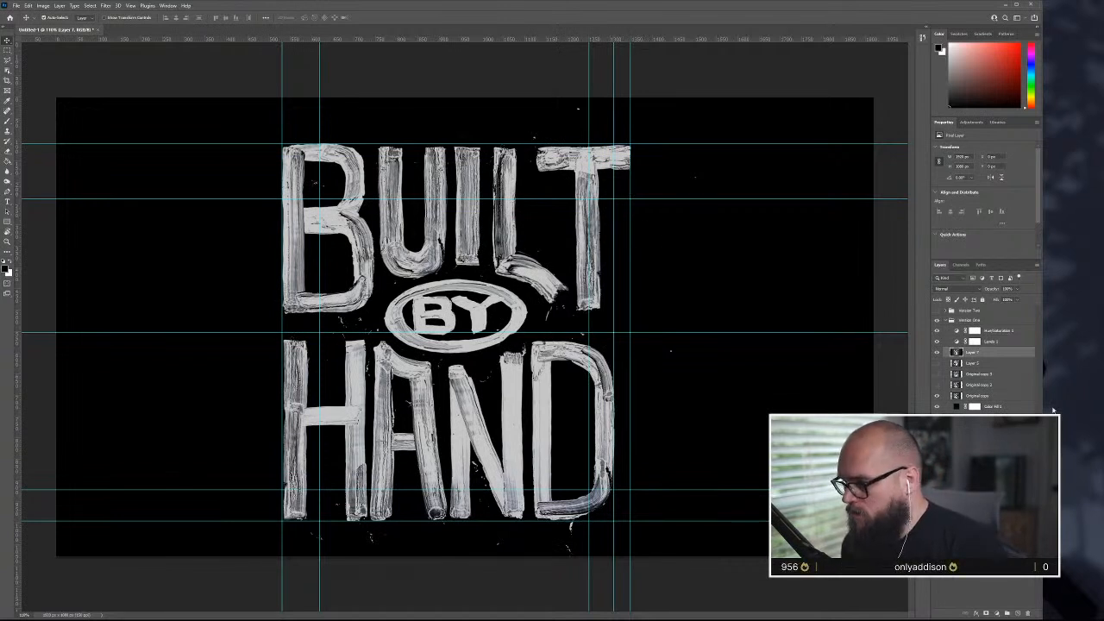
- Duplicate Version One's visible lettering layer, lasso the T of BUILT on the copy, and move it slightly left toward the L
key("ctrl+j")
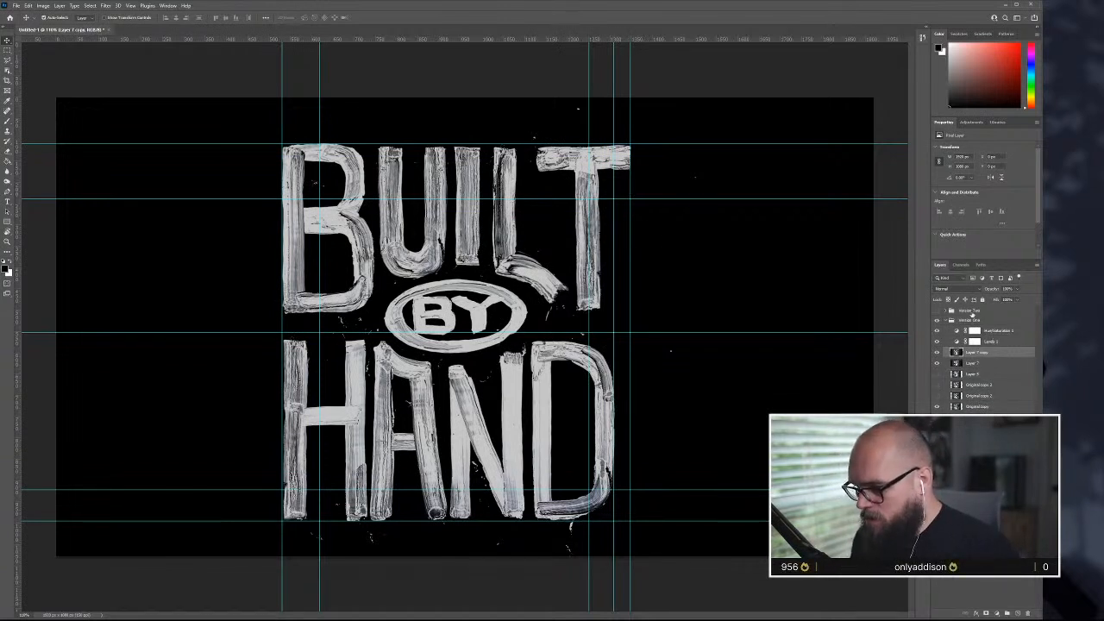
key("l")
left_click(540, 124)
left_click(652, 143)
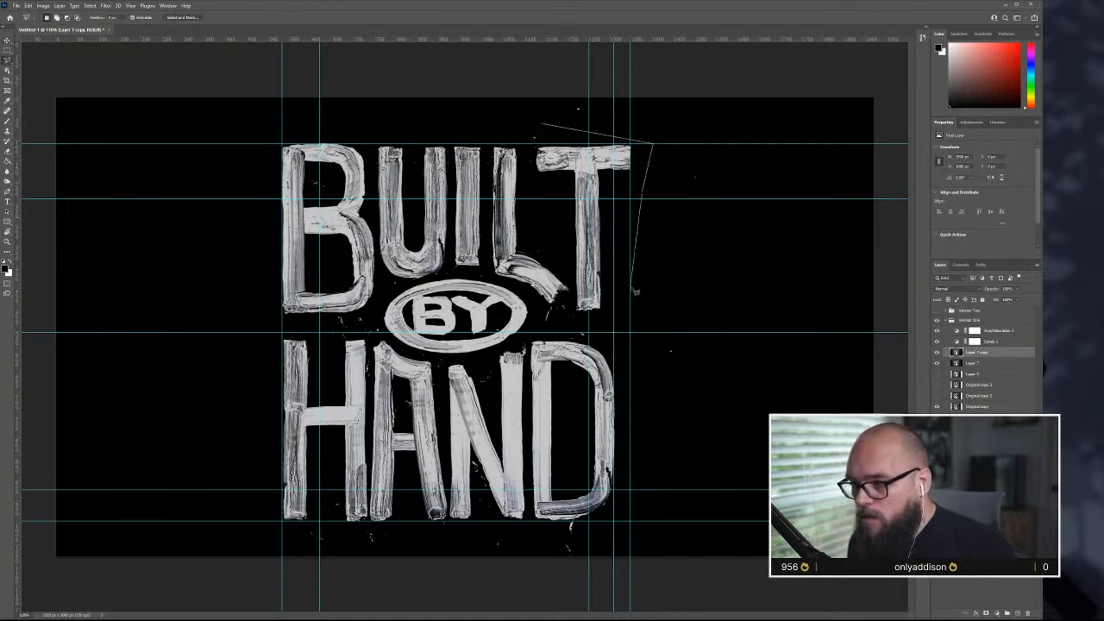
left_click(619, 321)
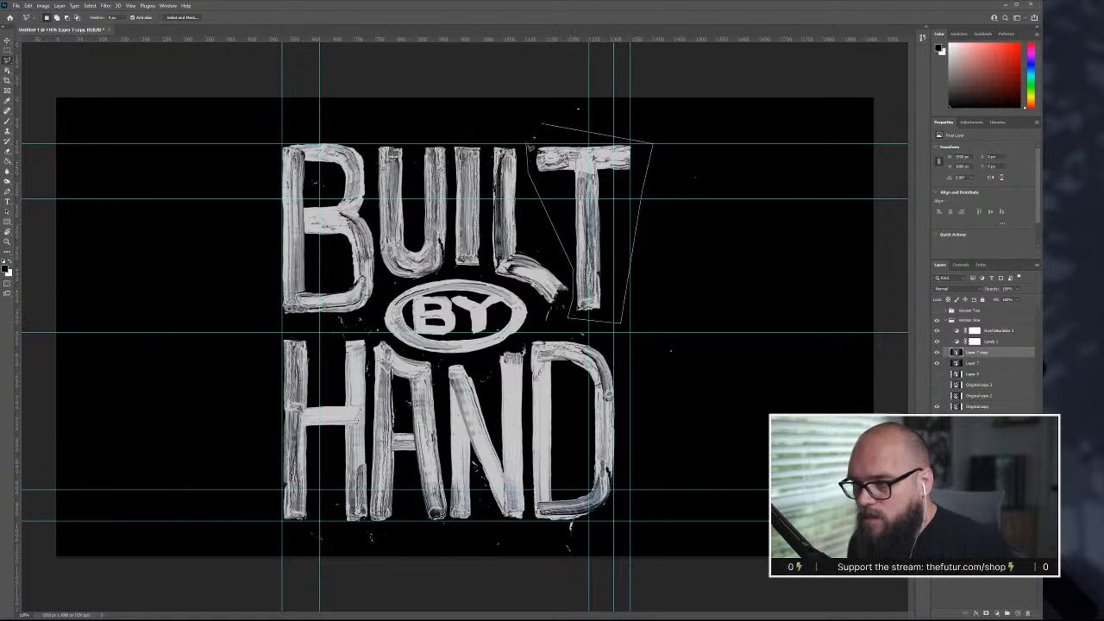
left_click(544, 130)
key("v")
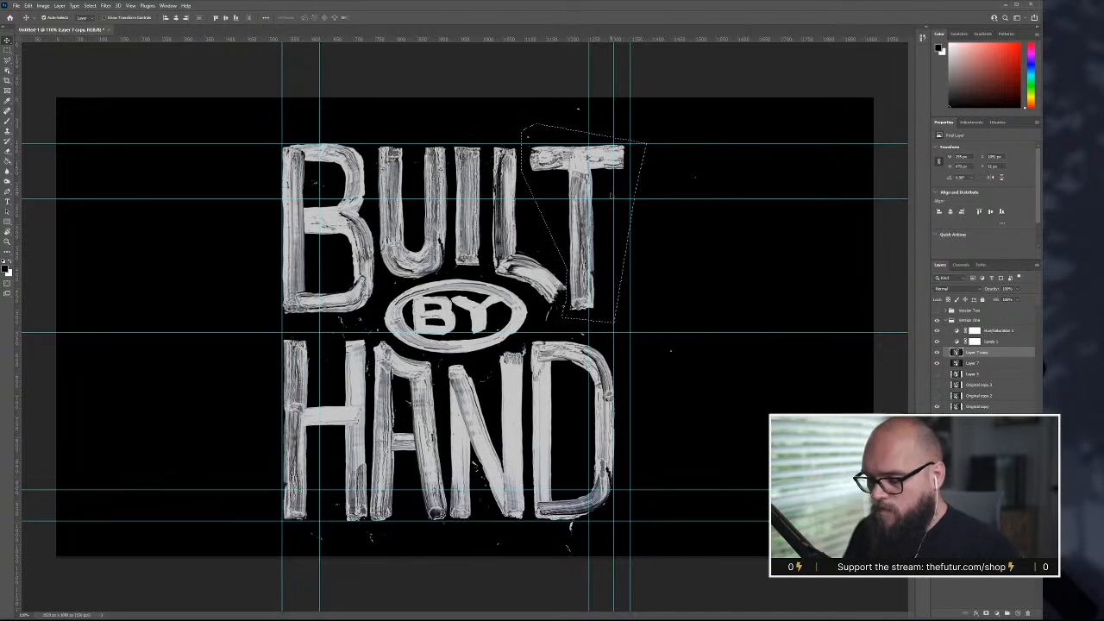
- Nudge the T of BUILT slightly left, clear its selection, and hide the guides
key("Left")
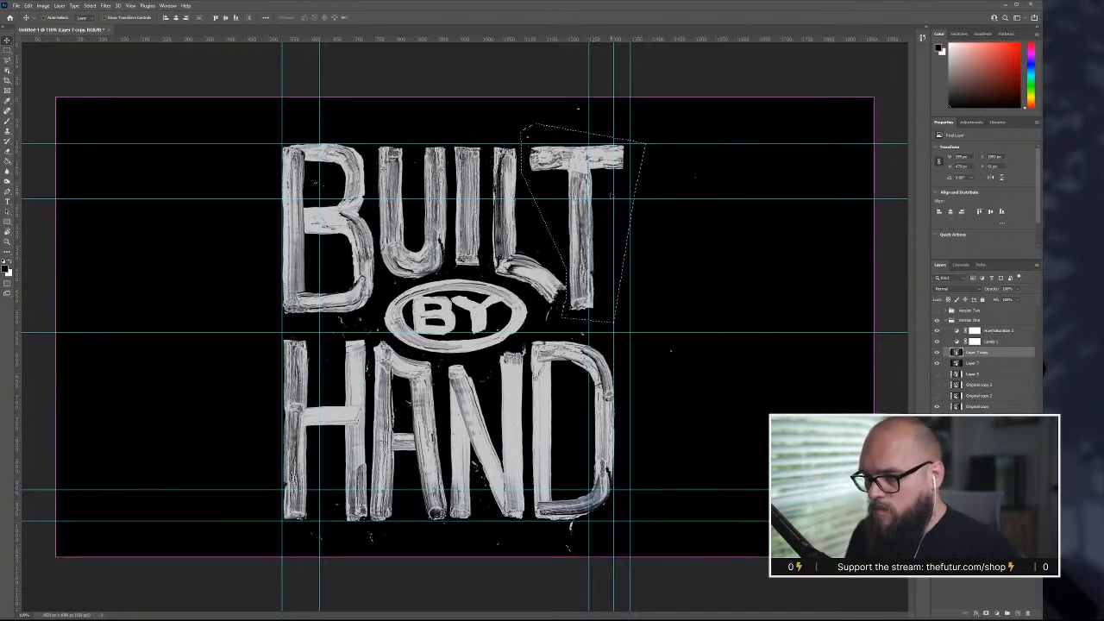
key("ctrl+d")
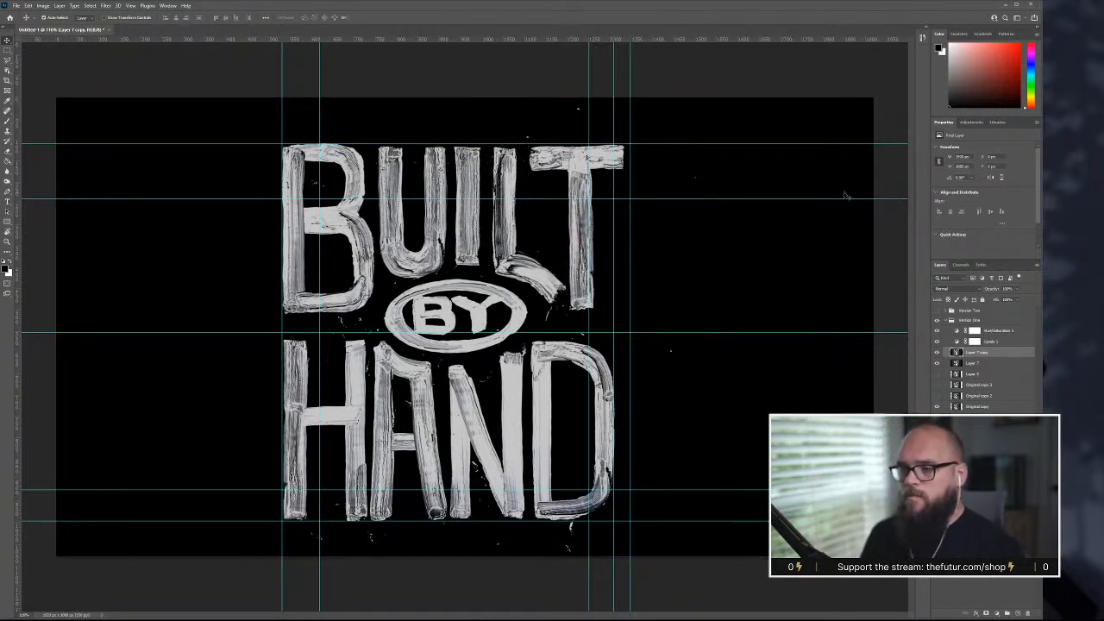
key("ctrl+semicolon")
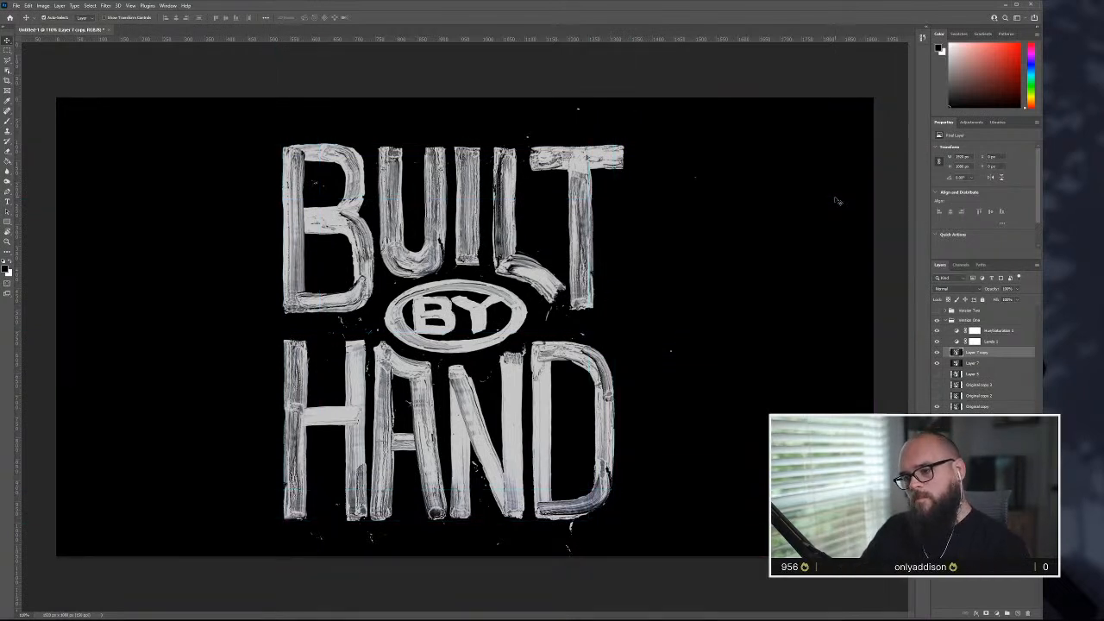
- Compare the original and adjusted T spacing by toggling the visibility of the copied lettering layer
left_click(938, 353)
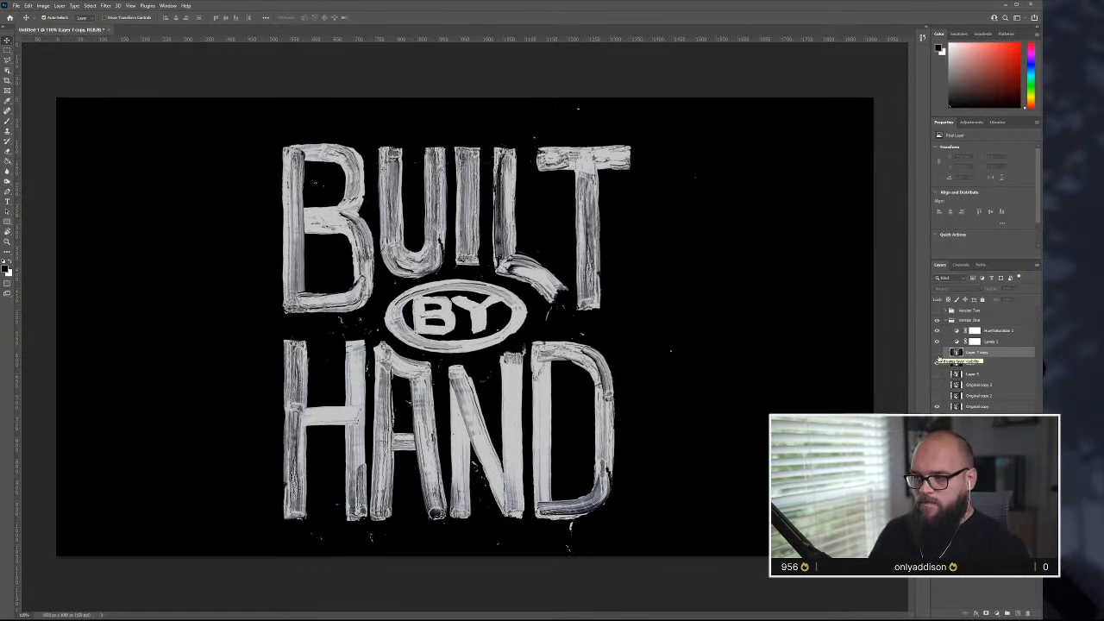
left_click(937, 353)
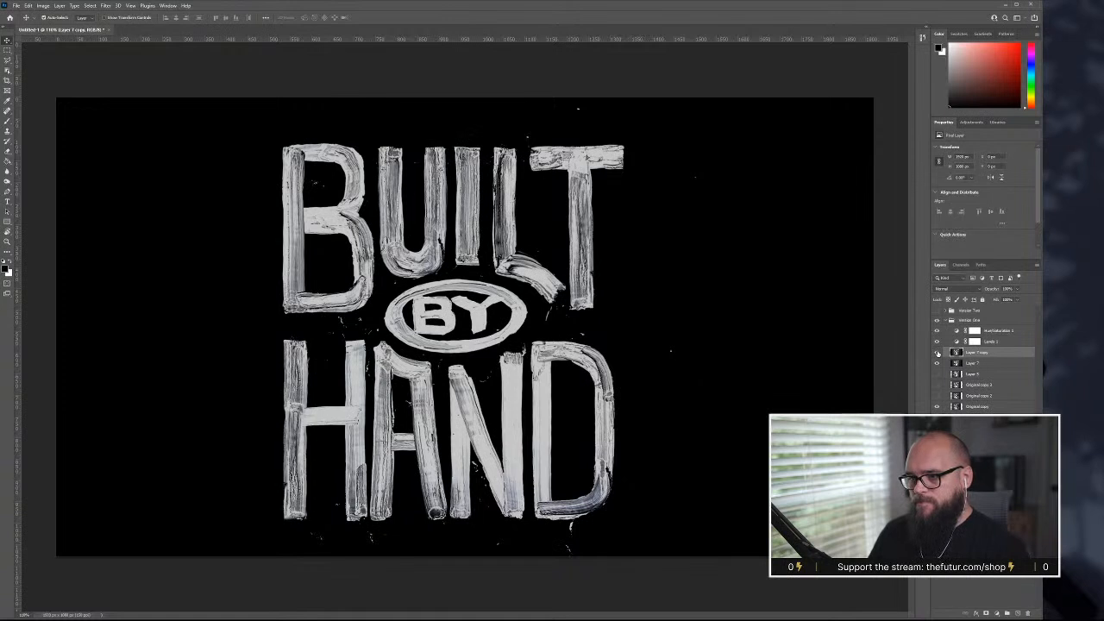
left_click(938, 353)
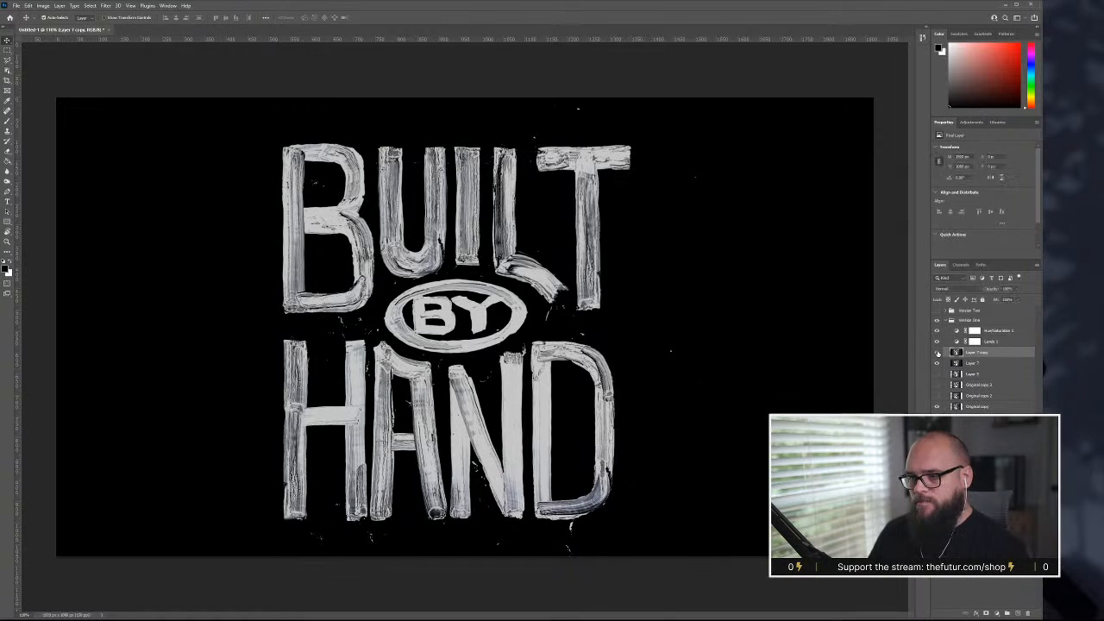
left_click(937, 353)
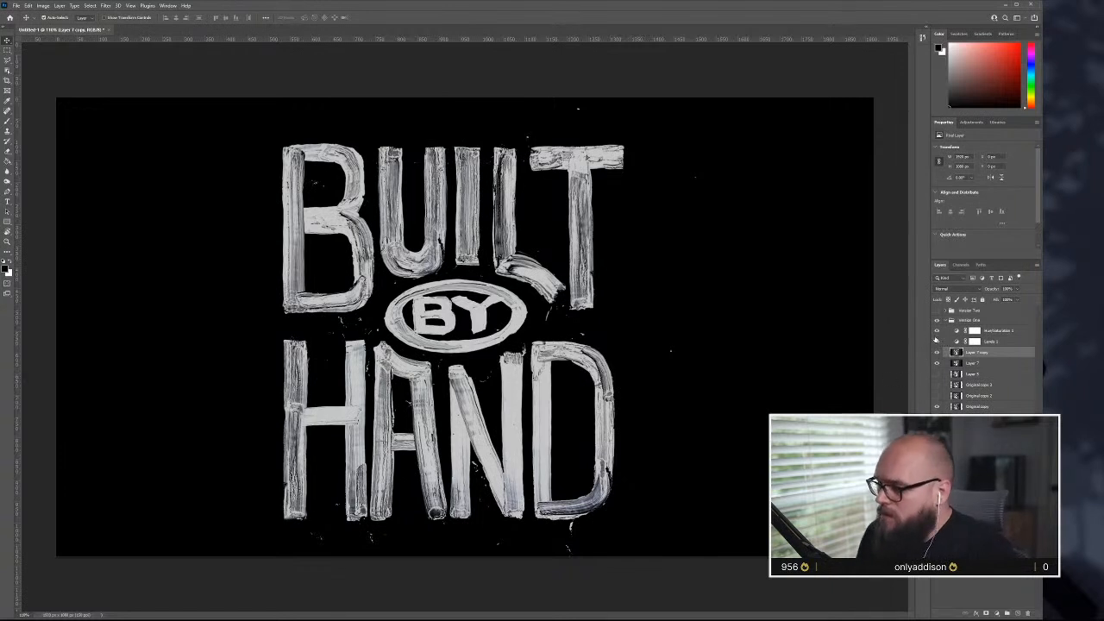
- Hide the Version One group and briefly preview the Version Two lettering on its own
left_click(945, 322)
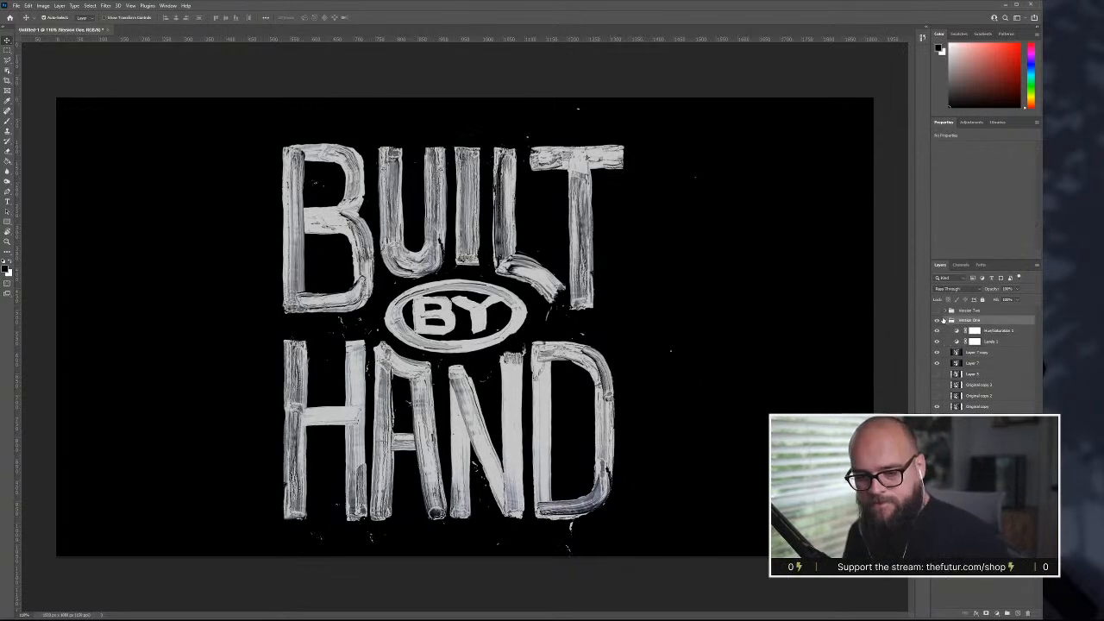
left_click(938, 321)
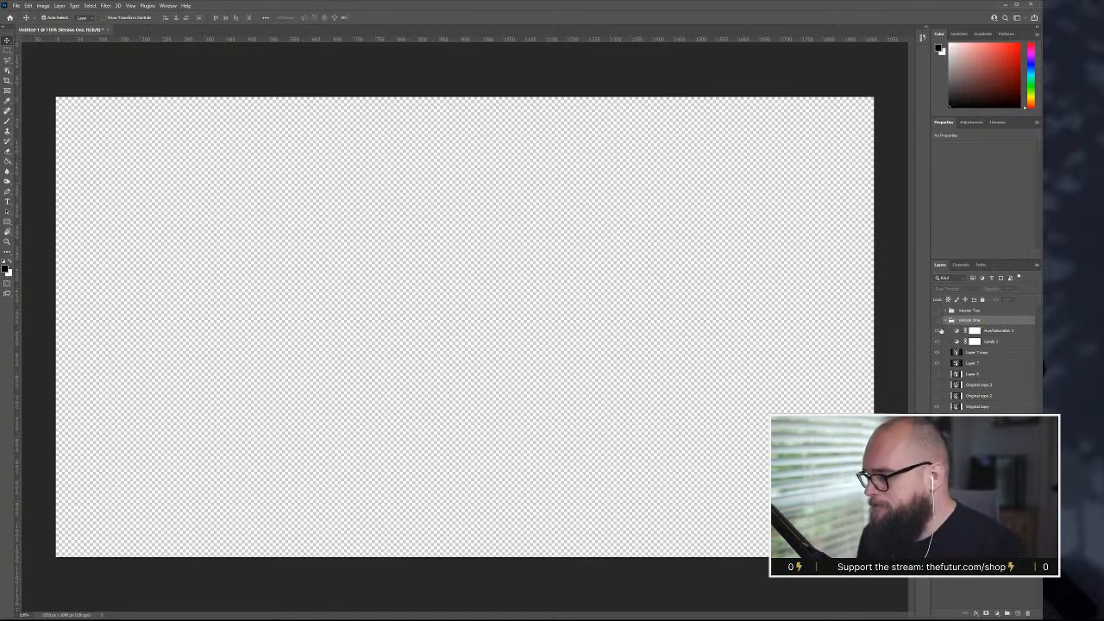
left_click(938, 312)
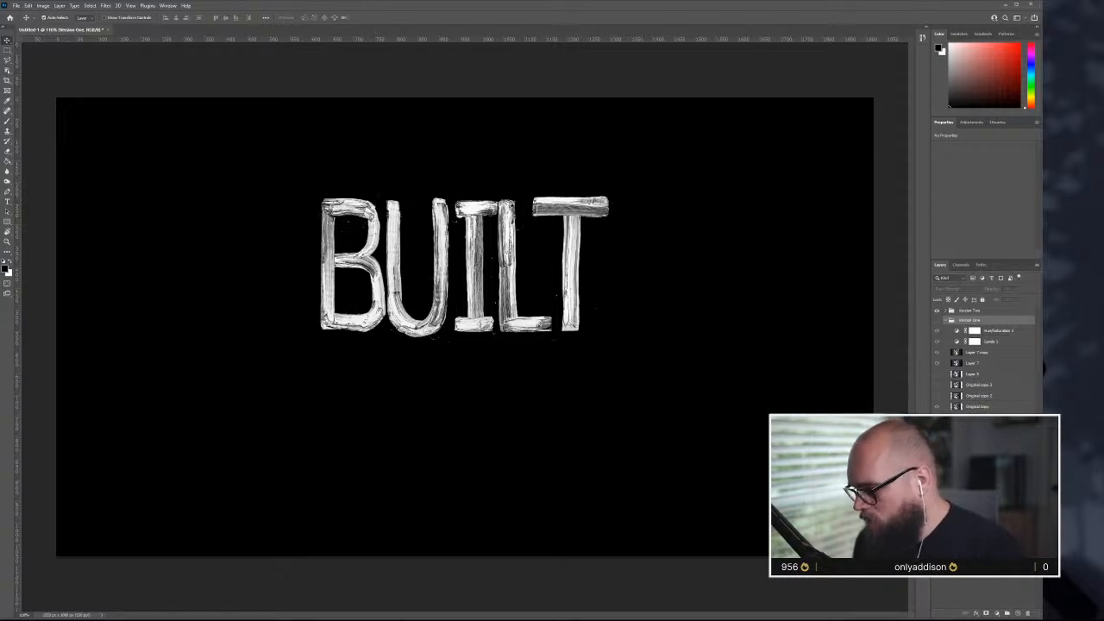
left_click(936, 320)
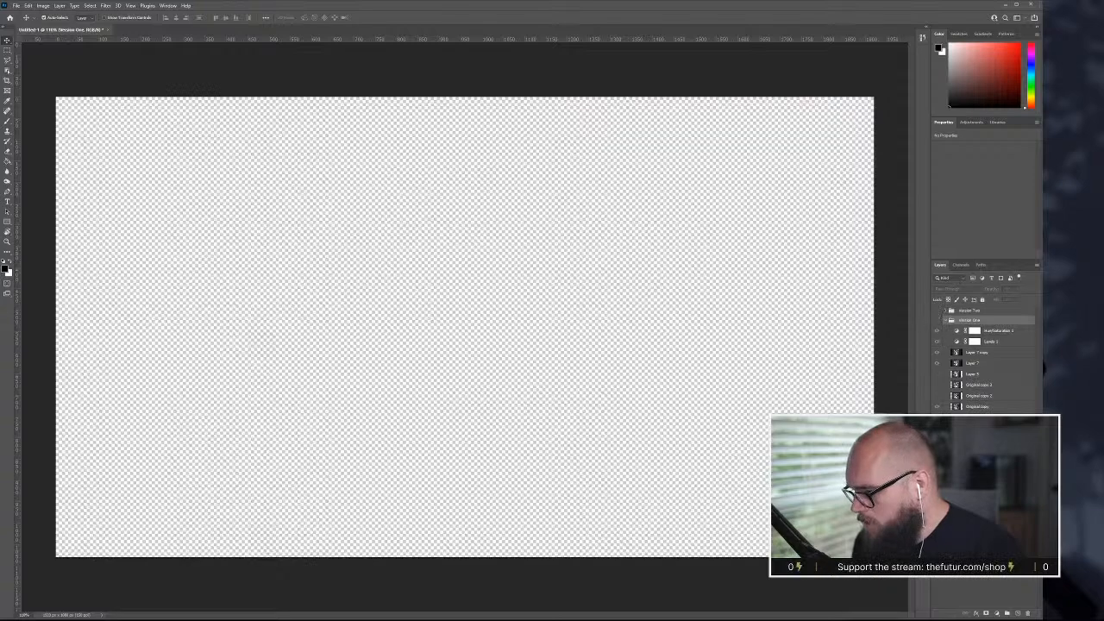
- Find the original photo of the painted circle and diamond, duplicate it, and bring the copy to the top of the layer stack
left_click(937, 417)
left_click(937, 418)
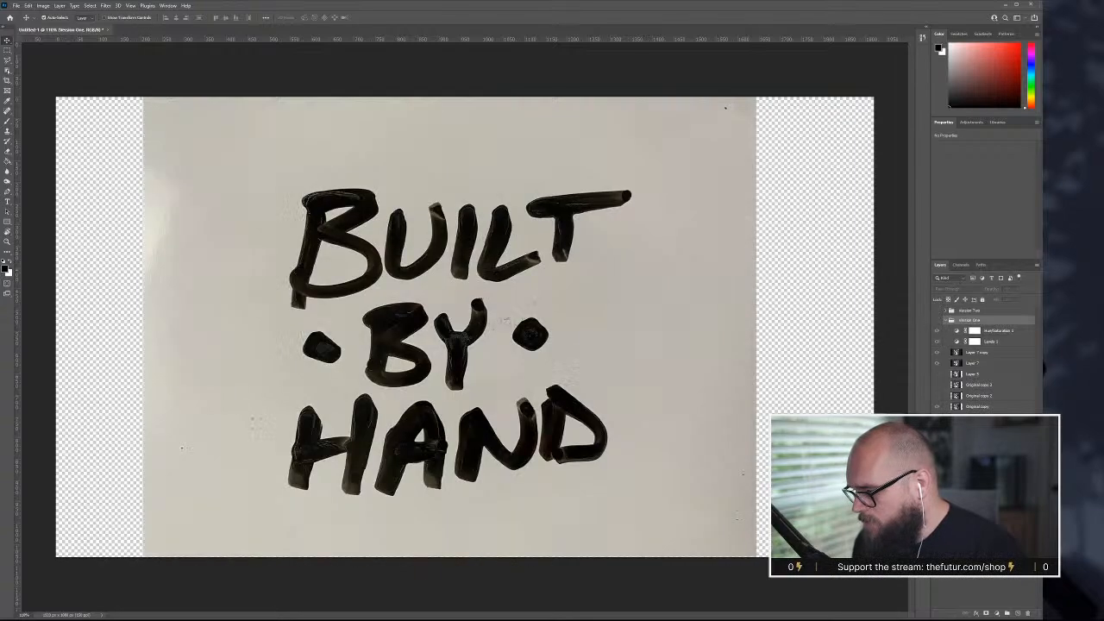
left_click(937, 418)
left_click(937, 417)
left_click(937, 428)
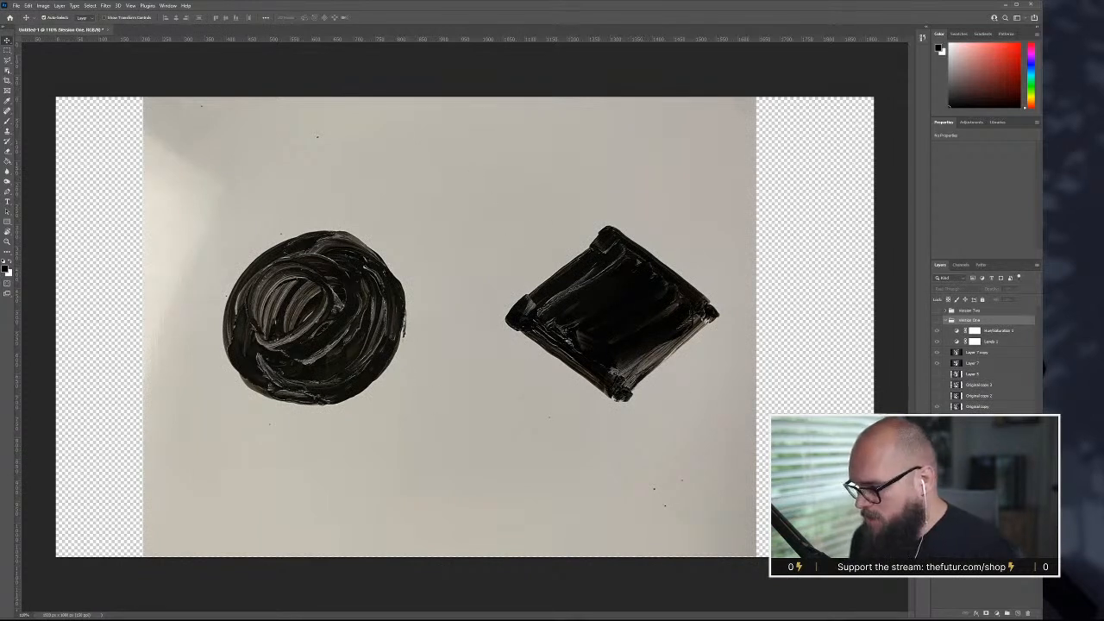
left_click(977, 428)
key("ctrl+j")
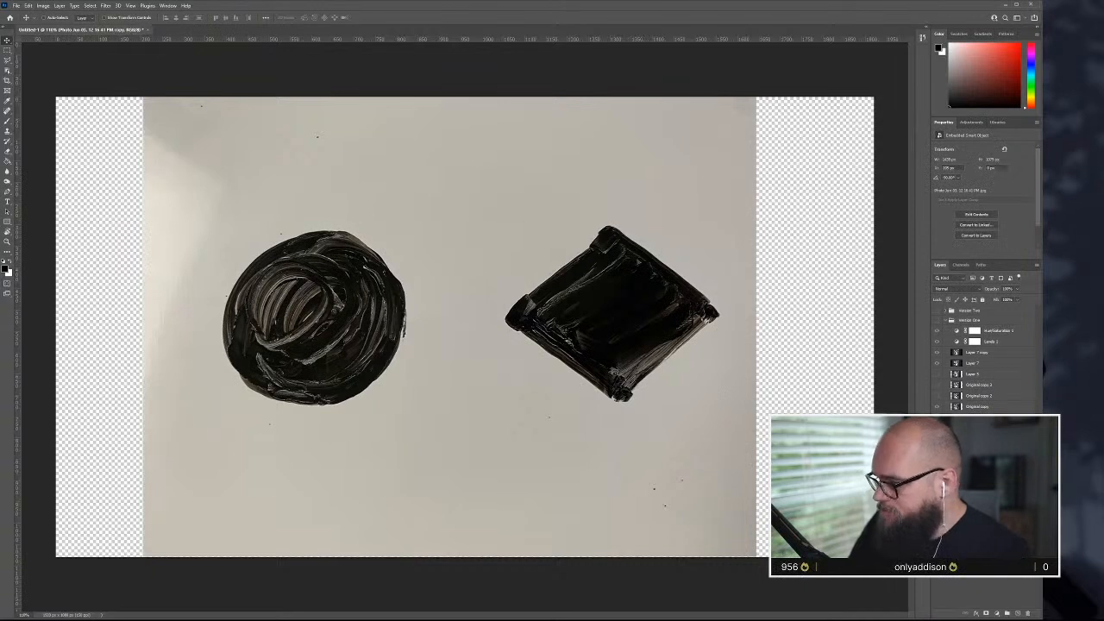
key("ctrl+shift+bracketright")
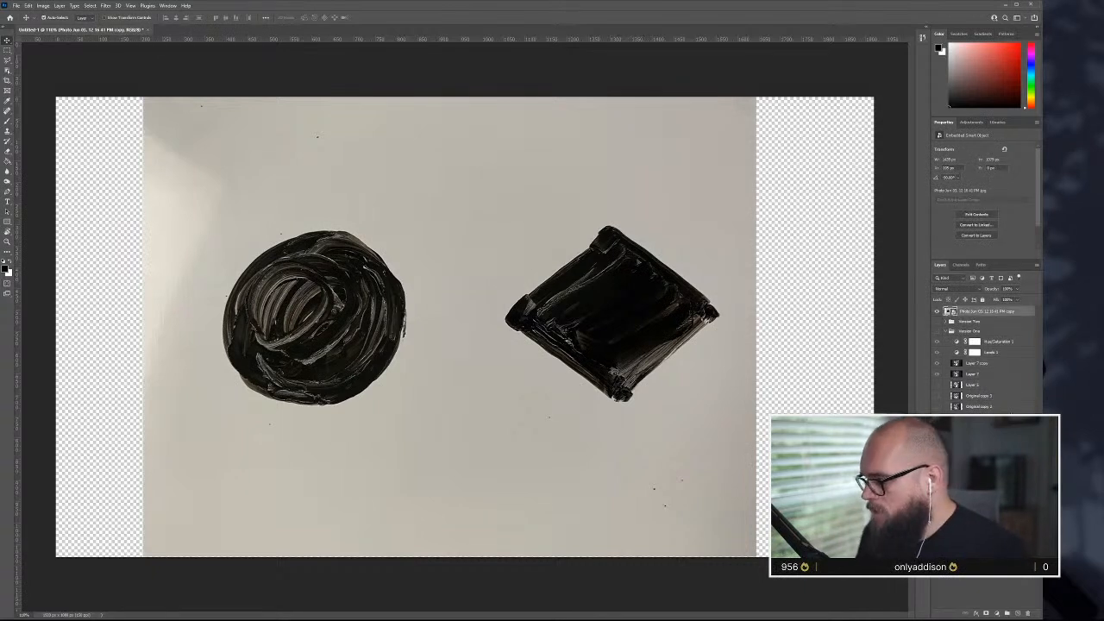
- Move the circle-and-diamond photo copy into the Version Two group above its adjustment layers and rasterize it
left_click(949, 331)
left_click(949, 324)
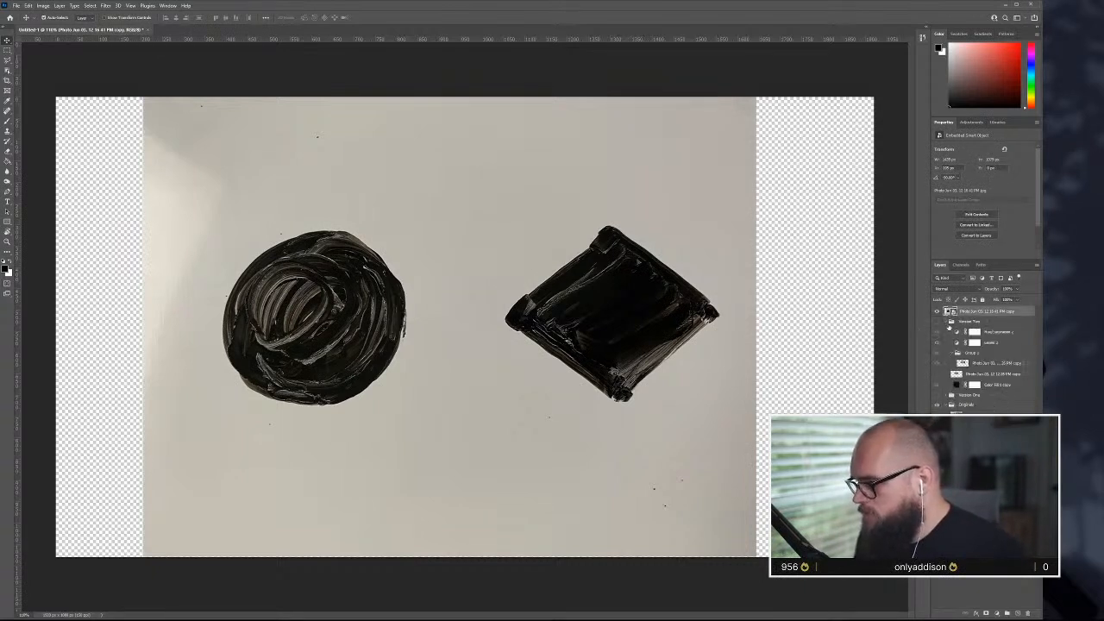
left_click_drag(970, 315, 976, 322)
right_click(980, 322)
left_click(1025, 427)
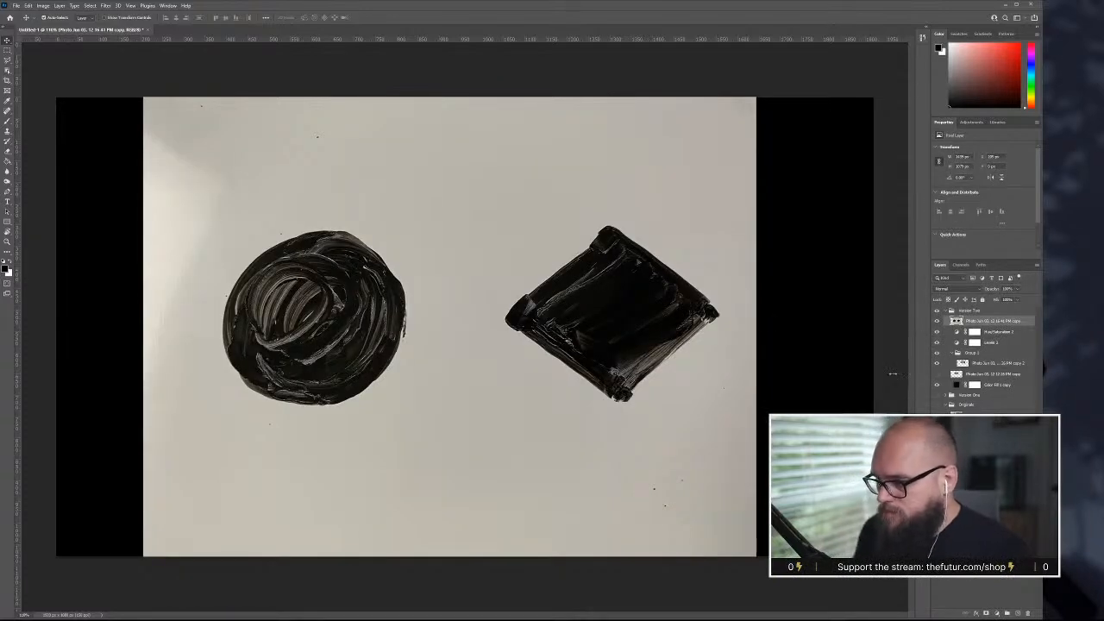
- Lasso the painted circle and copy it to its own layer
key("m")
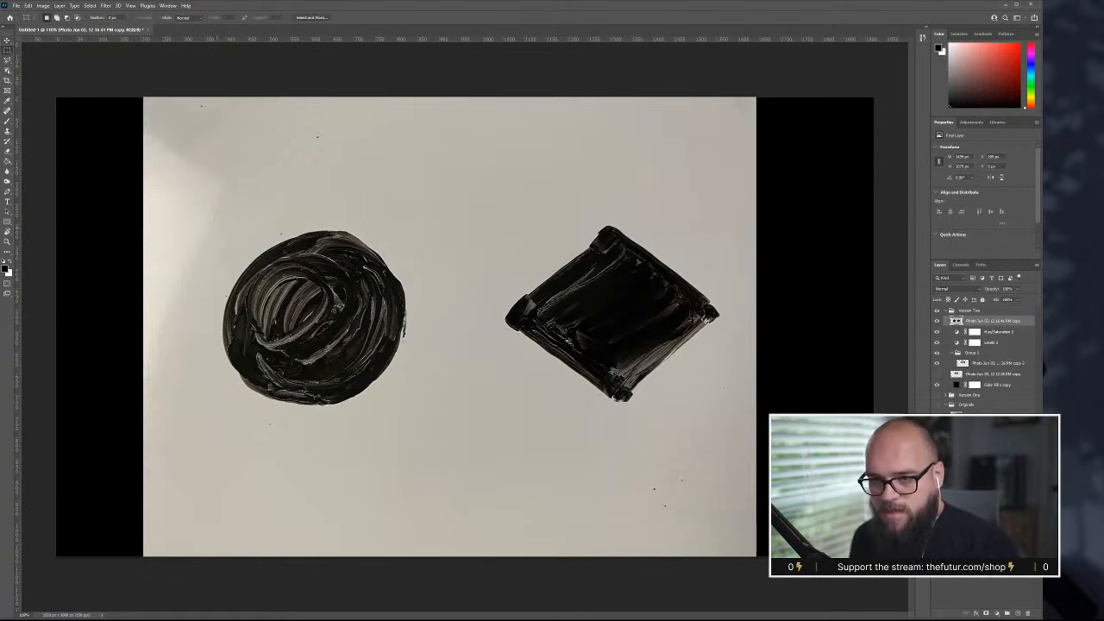
key("l")
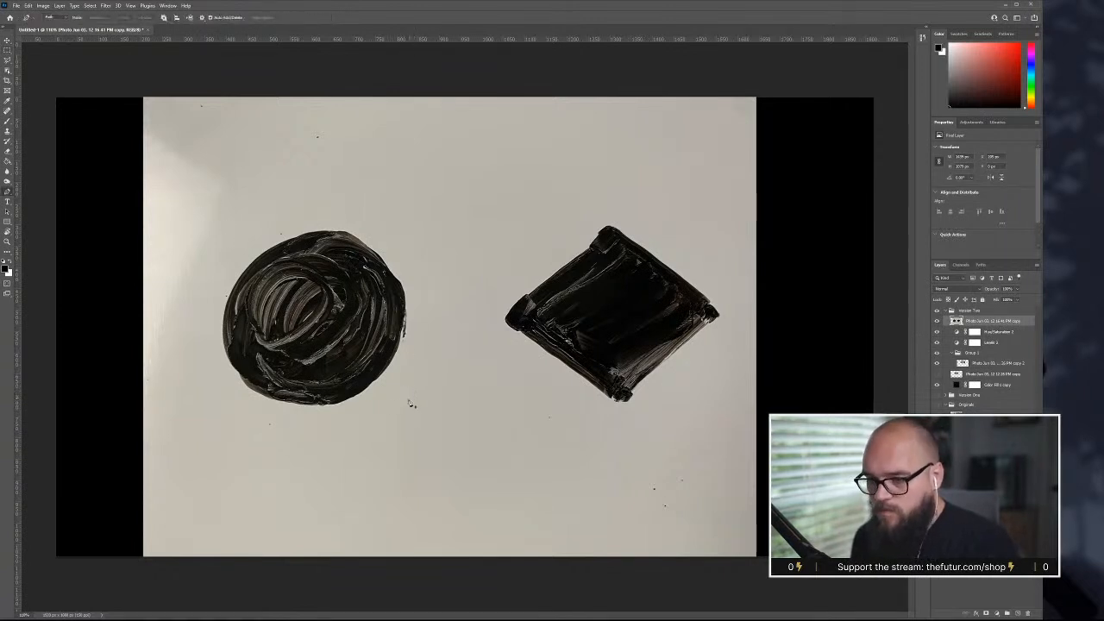
mouse_move(397, 402)
left_mouse_down()
mouse_move(425, 326)
mouse_move(421, 254)
mouse_move(368, 210)
mouse_move(304, 211)
mouse_move(238, 237)
mouse_move(204, 284)
mouse_move(201, 376)
mouse_move(251, 434)
mouse_move(358, 437)
mouse_move(366, 415)
mouse_move(389, 402)
left_mouse_up()
key("ctrl+j")
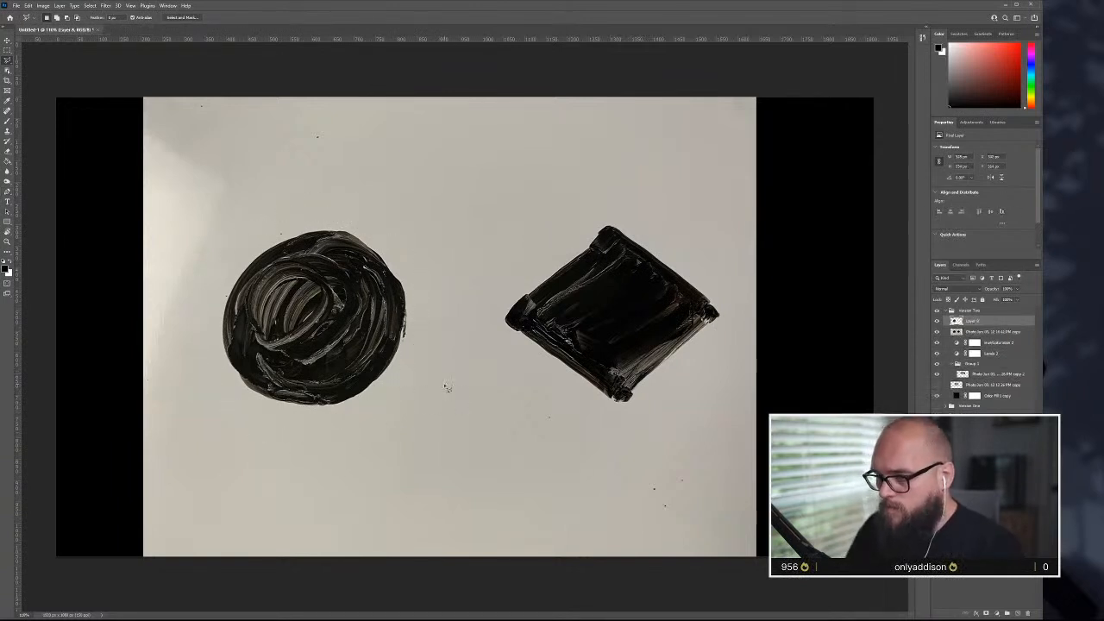
- Outline the painted diamond with the Polygonal Lasso and copy it from the rasterized photo to its own layer
left_click(492, 300)
left_click(615, 202)
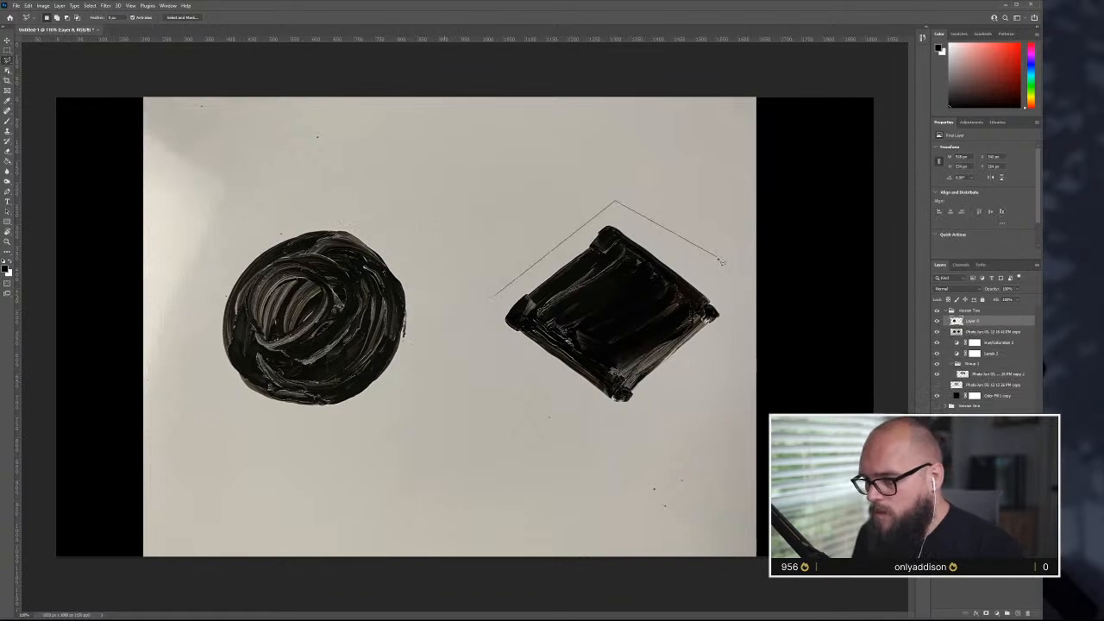
left_click(737, 301)
left_click(740, 348)
left_click(617, 423)
left_click(503, 353)
double_click(476, 315)
key("ctrl+j")
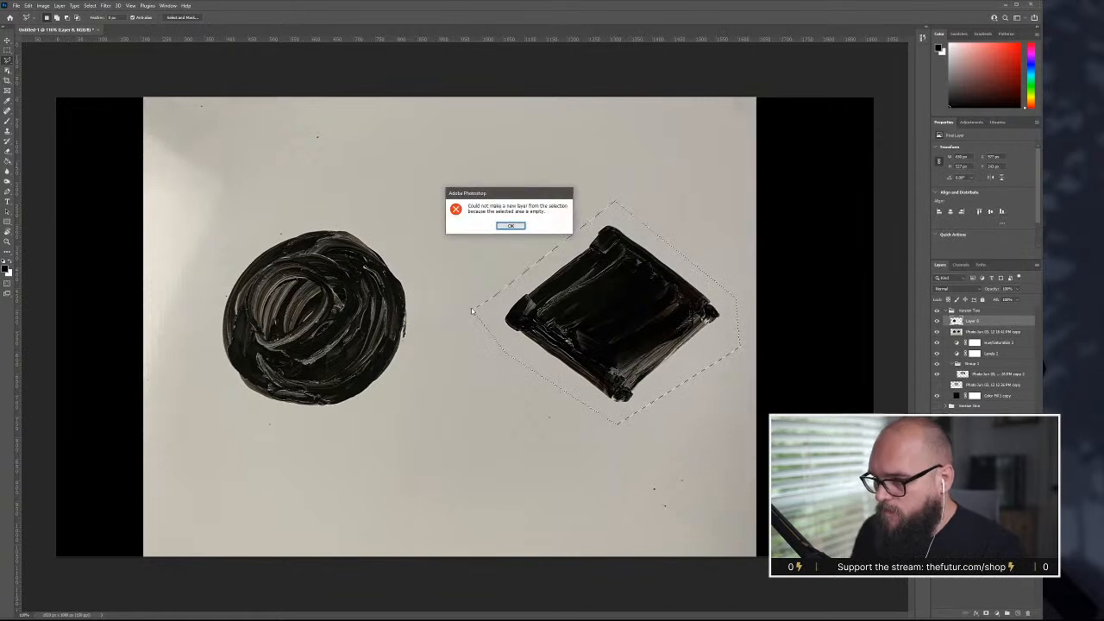
key("Return")
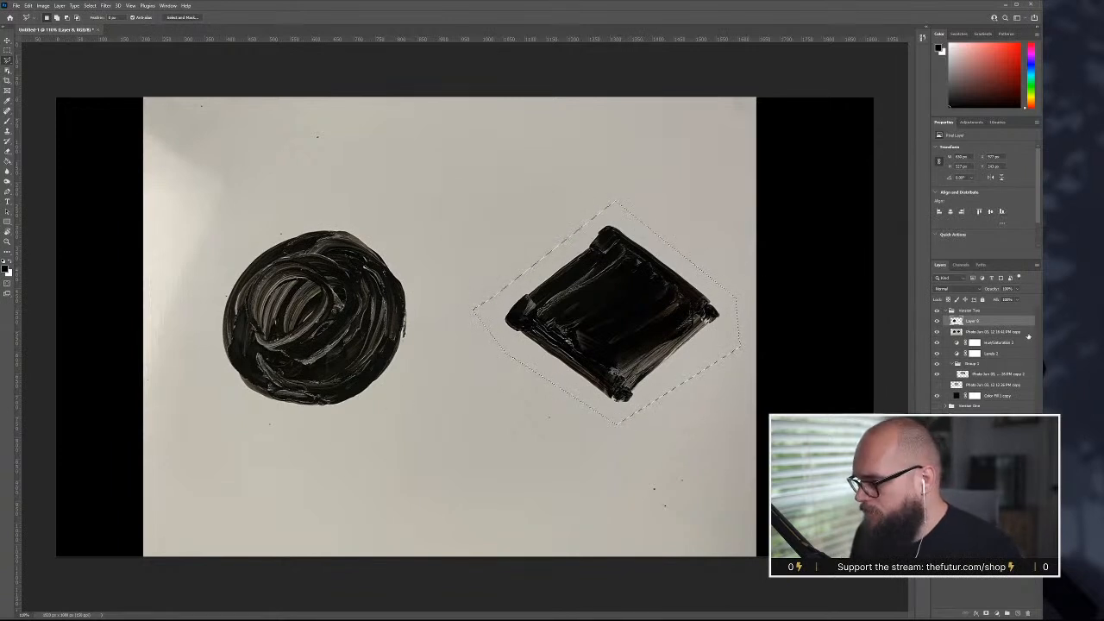
left_click(1026, 333)
key("ctrl+j")
- Delete the rasterized circle-and-diamond photo layer from Version Two and select both cutout shape layers
left_click(1027, 345)
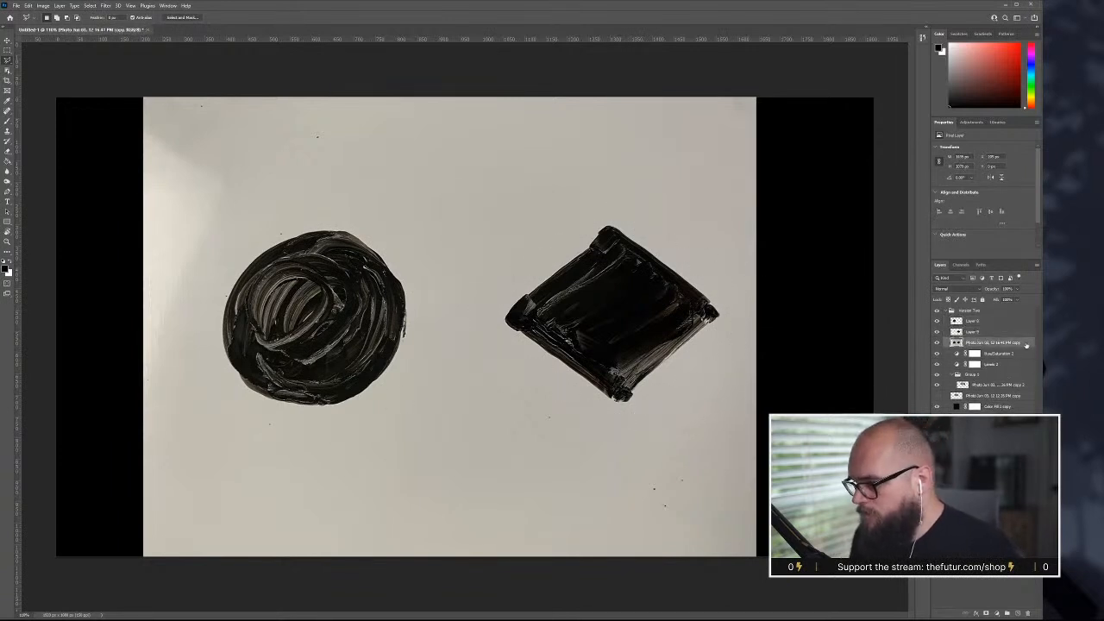
key("Delete")
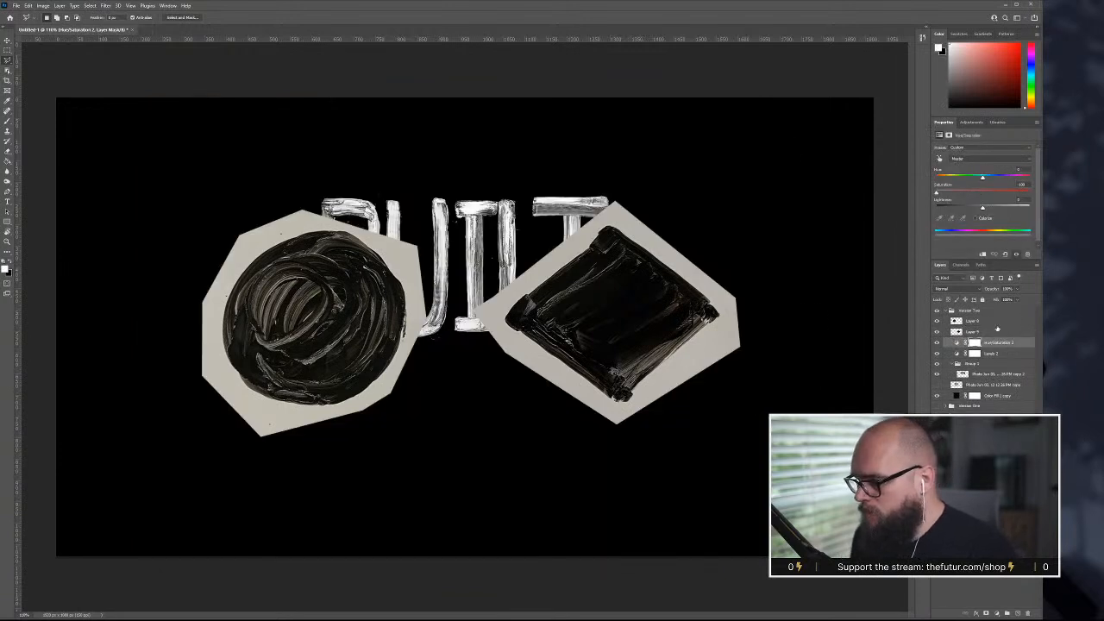
left_click(996, 332)
left_click(977, 318, "shift")
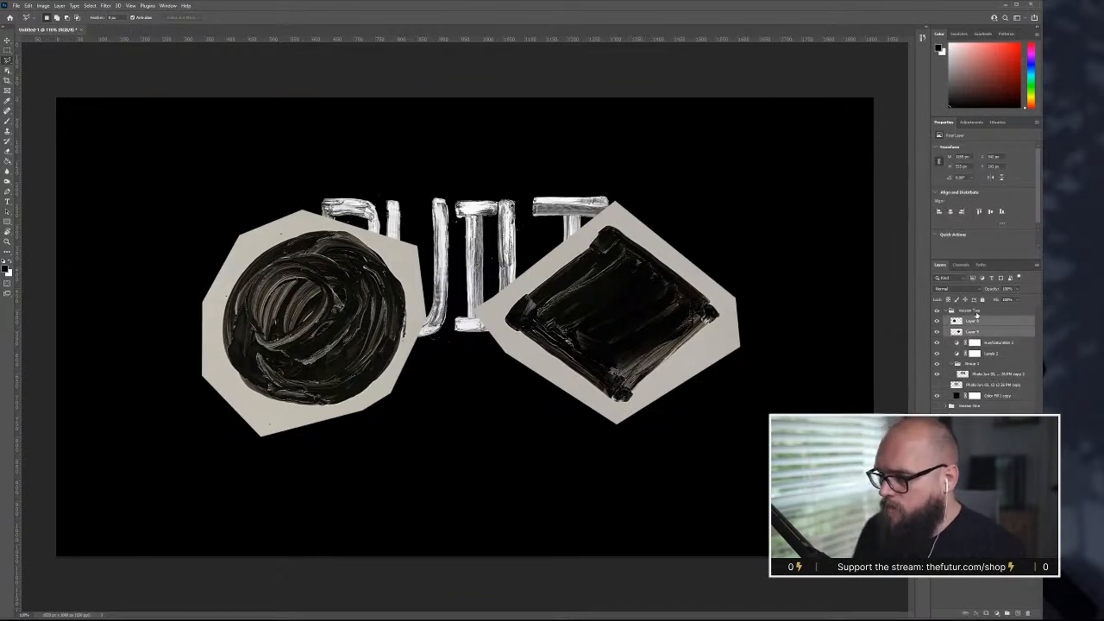
- Invert the colours of both the painted circle layer and the painted diamond layer
left_click(992, 317)
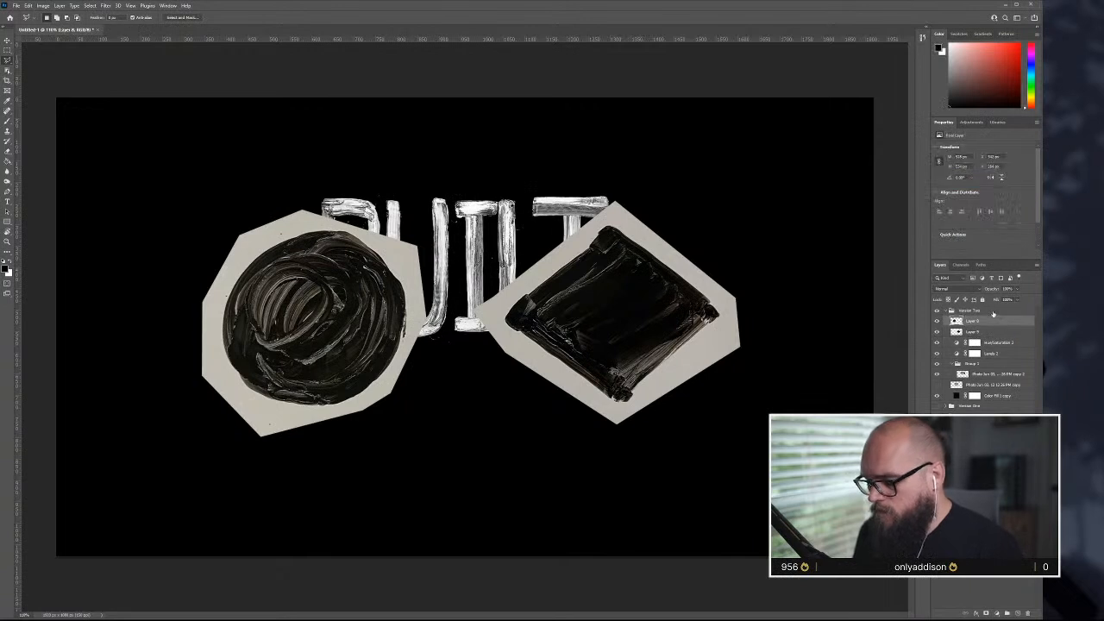
key("ctrl+i")
left_click(990, 333)
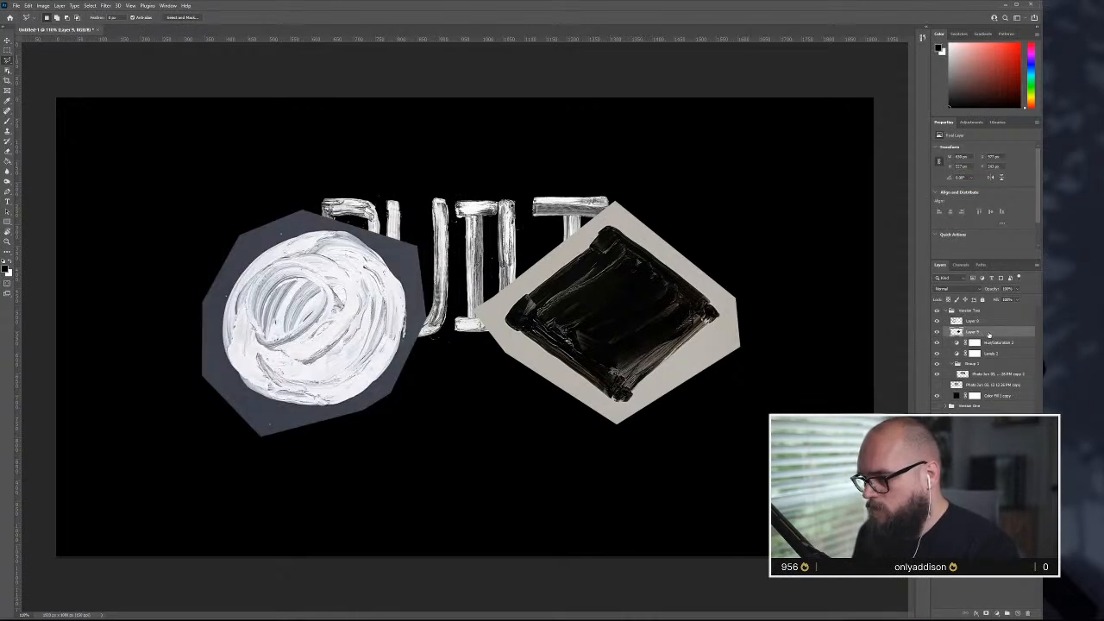
key("ctrl+i")
- Move the circle and diamond layers beneath the Hue/Saturation and Levels adjustments, and ungroup the nested group inside Version Two
left_click(994, 322)
left_click(1003, 331, "shift")
left_click_drag(1003, 331, 977, 365)
left_click(956, 374)
key("ctrl+shift+g")
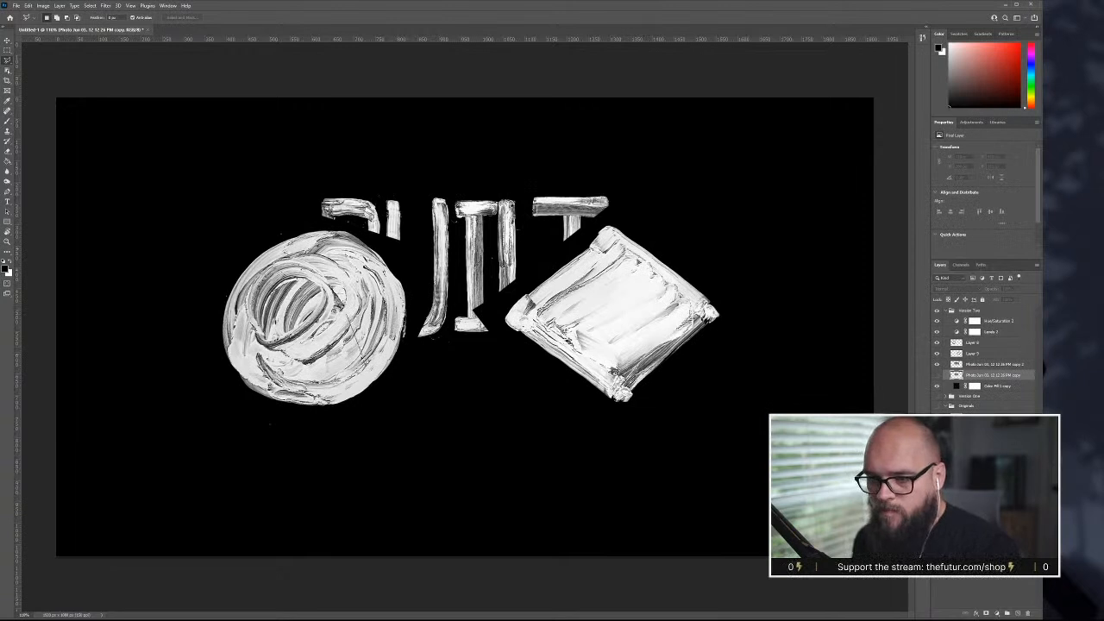
- Move the circle and the diamond away from the BUILT lettering into opposite upper corners, and hide the diamond layer
key("v")
left_click_drag(345, 345, 155, 207)
left_click_drag(655, 314, 782, 201)
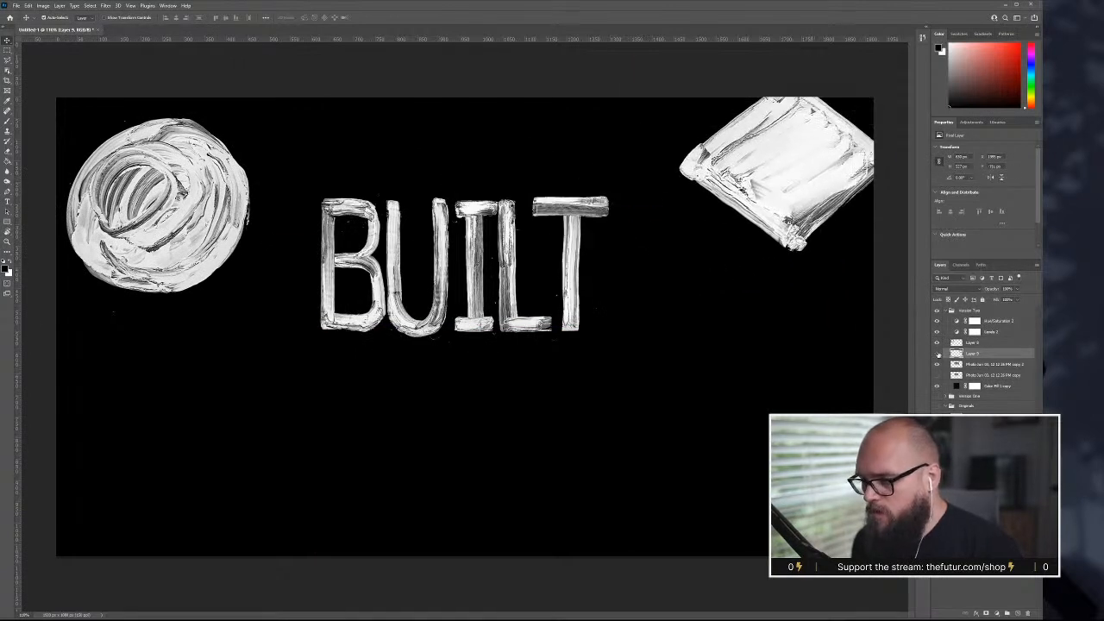
left_click(937, 354)
- Place the painted circle centred beneath BUILT and squash it with Free Transform into a smaller horizontal oval
left_click_drag(173, 187, 466, 416)
key("ctrl+t")
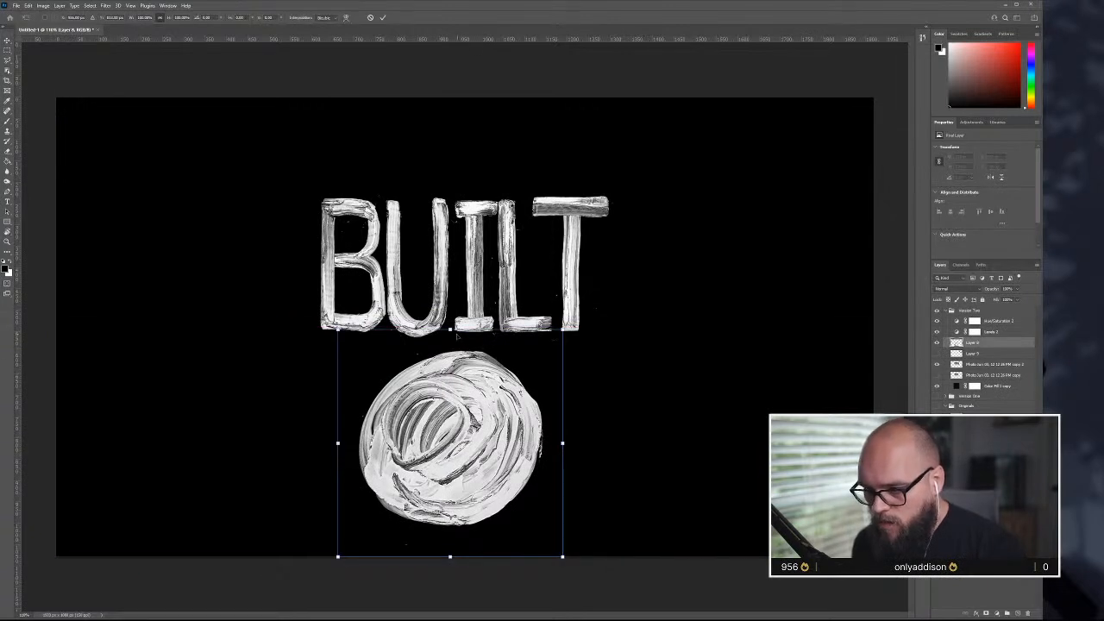
left_click_drag(450, 328, 449, 382)
left_click_drag(457, 449, 462, 402)
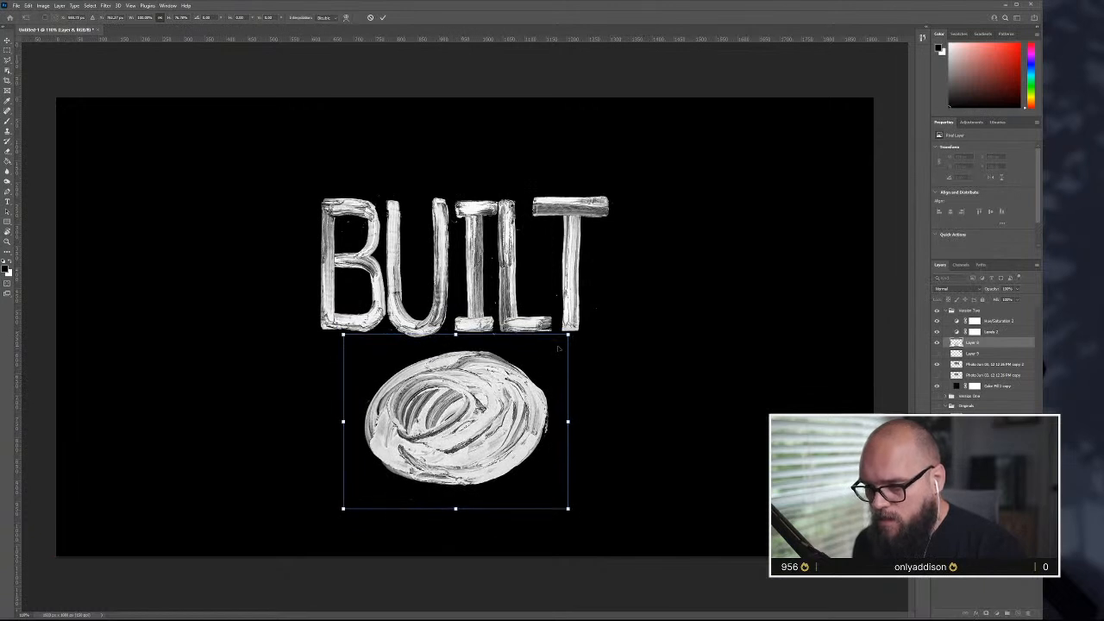
left_click_drag(568, 334, 566, 346)
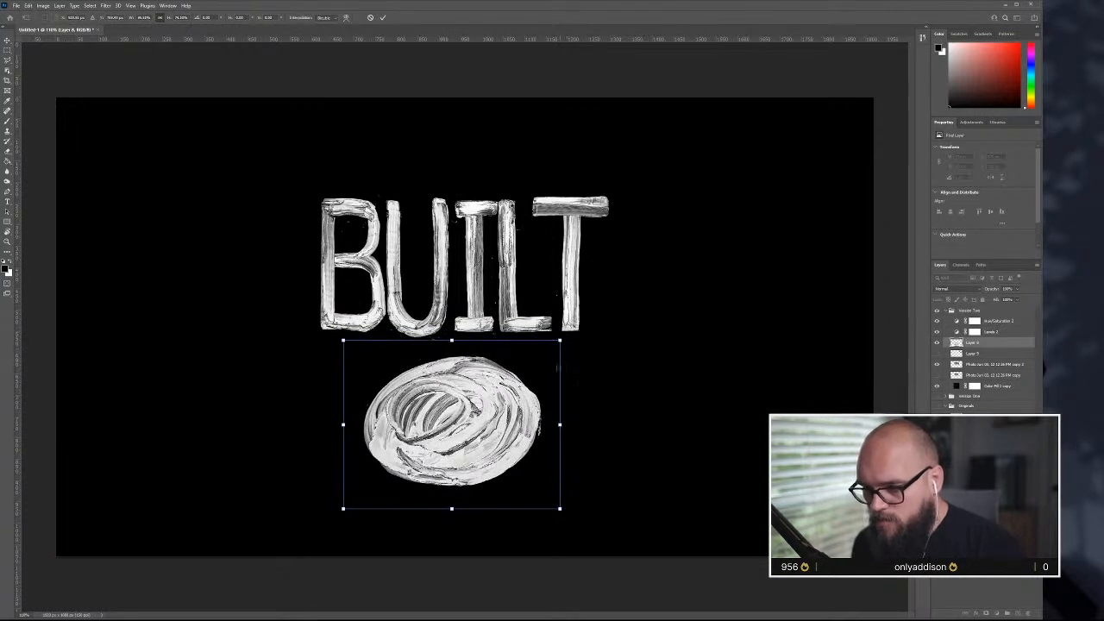
left_click_drag(559, 425, 546, 424)
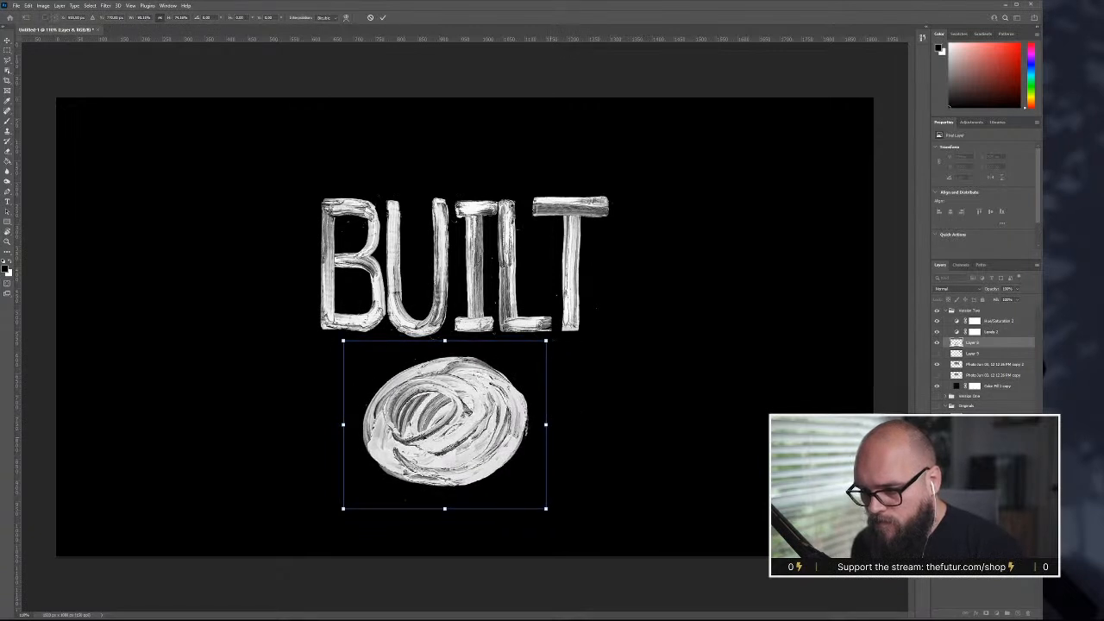
left_click_drag(345, 424, 354, 424)
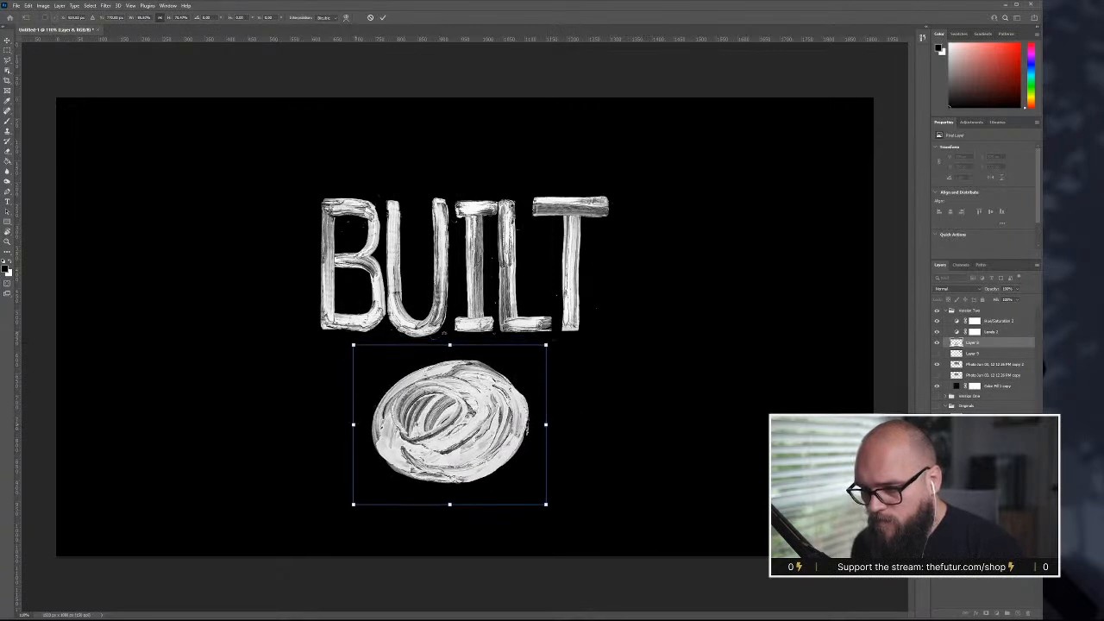
left_click_drag(448, 347, 448, 345)
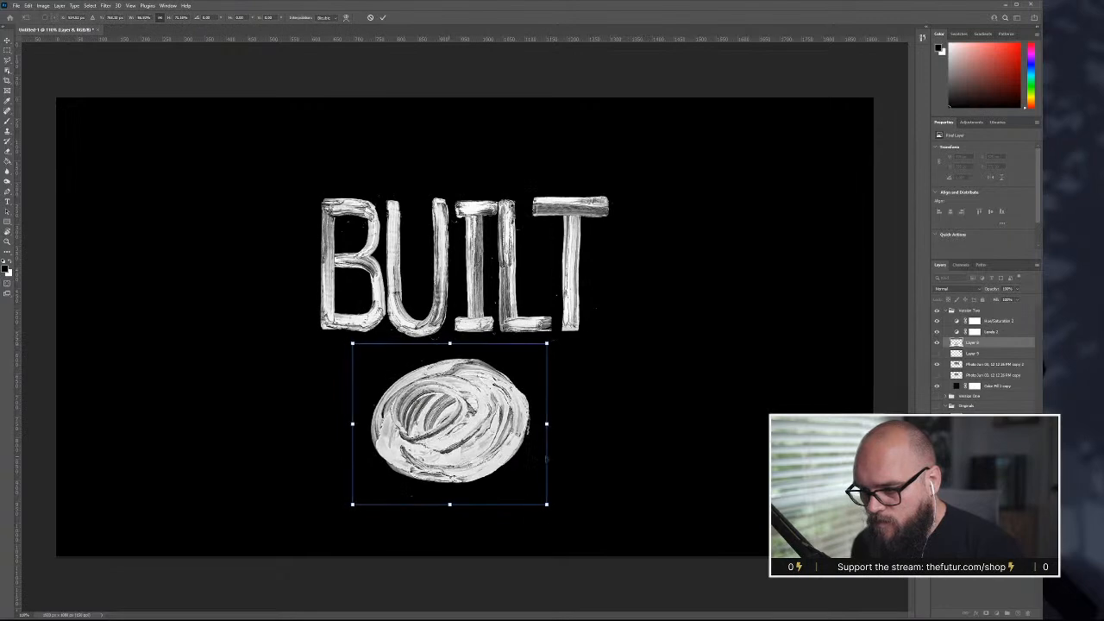
- Flip the oval so its inner swirl faces the lower right, tilt it slightly and apply the transform
left_click_drag(556, 341, 359, 483)
right_click(430, 444)
left_click(562, 448)
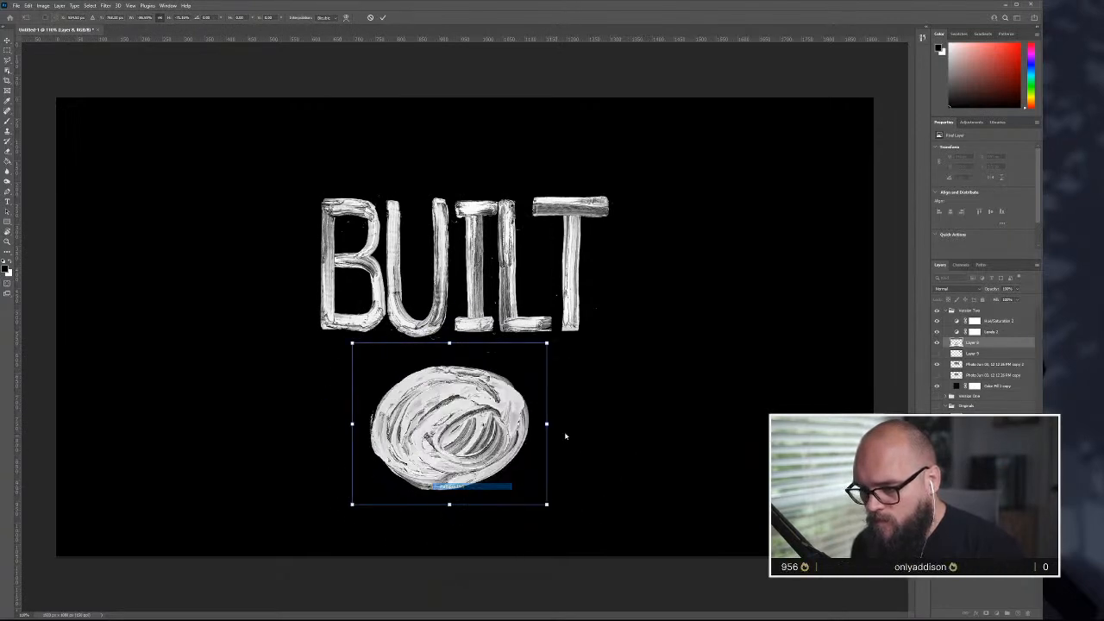
left_click_drag(546, 342, 546, 341)
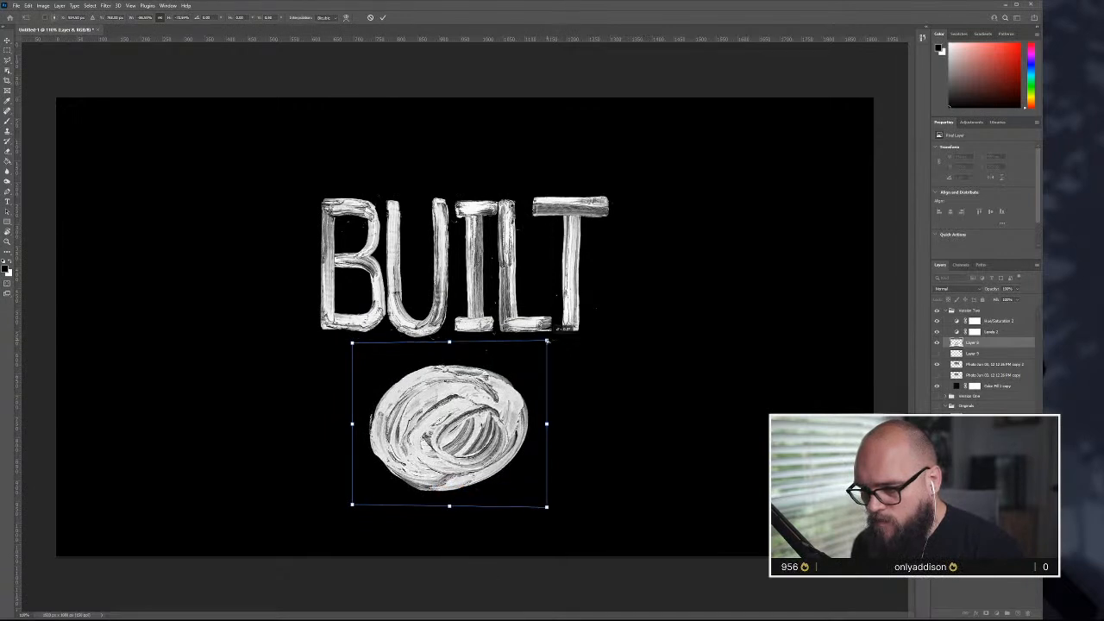
left_click_drag(449, 509, 456, 509)
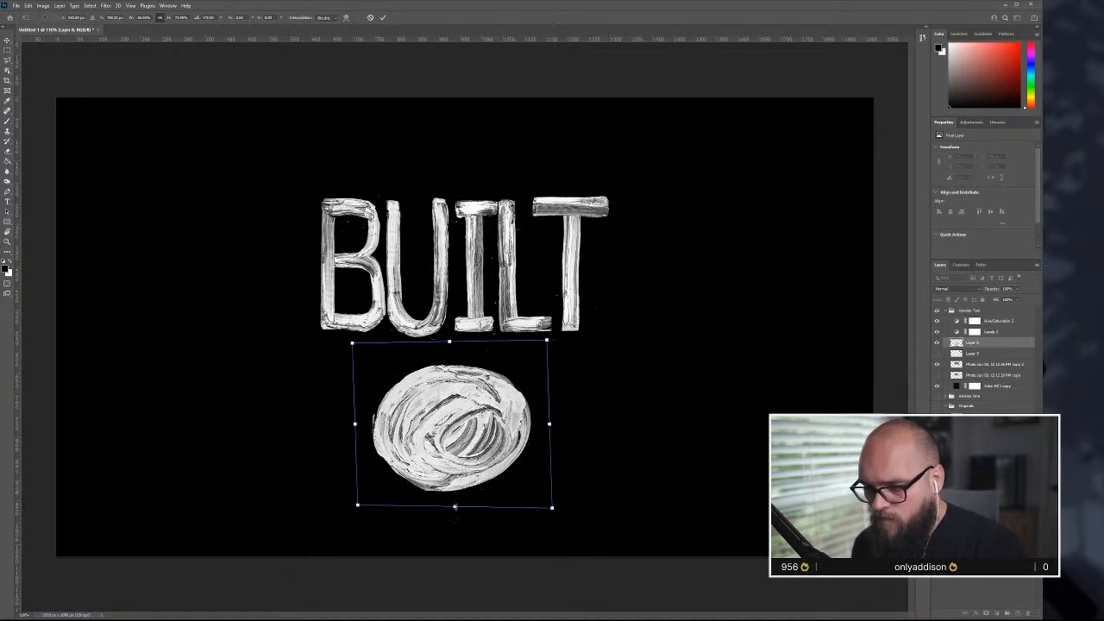
key("Return")
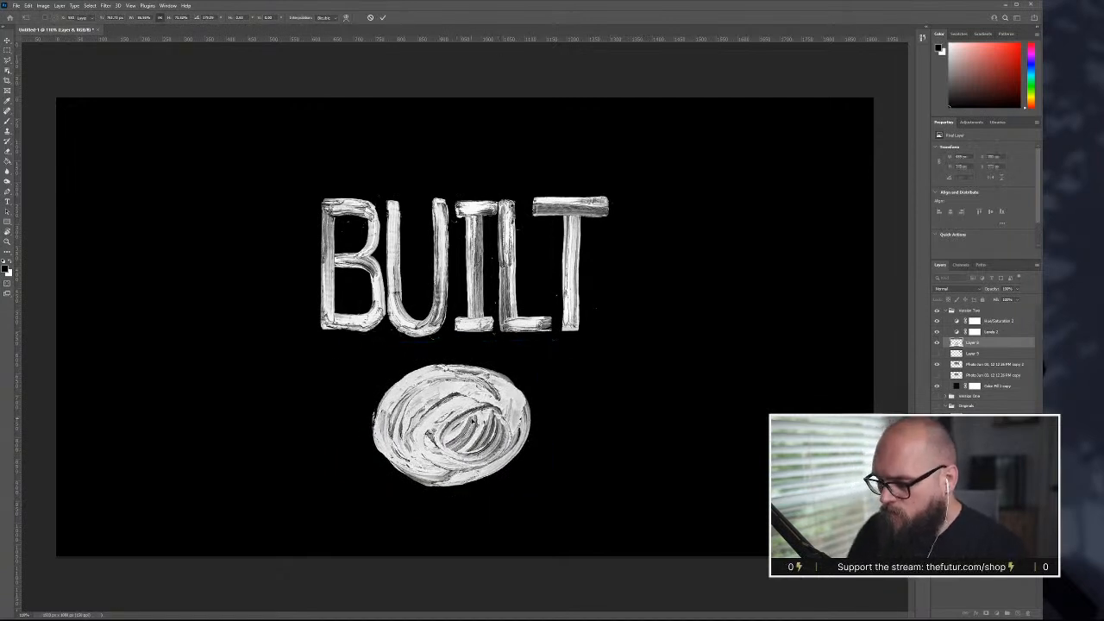
- Nudge the oval closer to BUILT and move both together toward the upper part of the canvas
left_click_drag(457, 454, 458, 440)
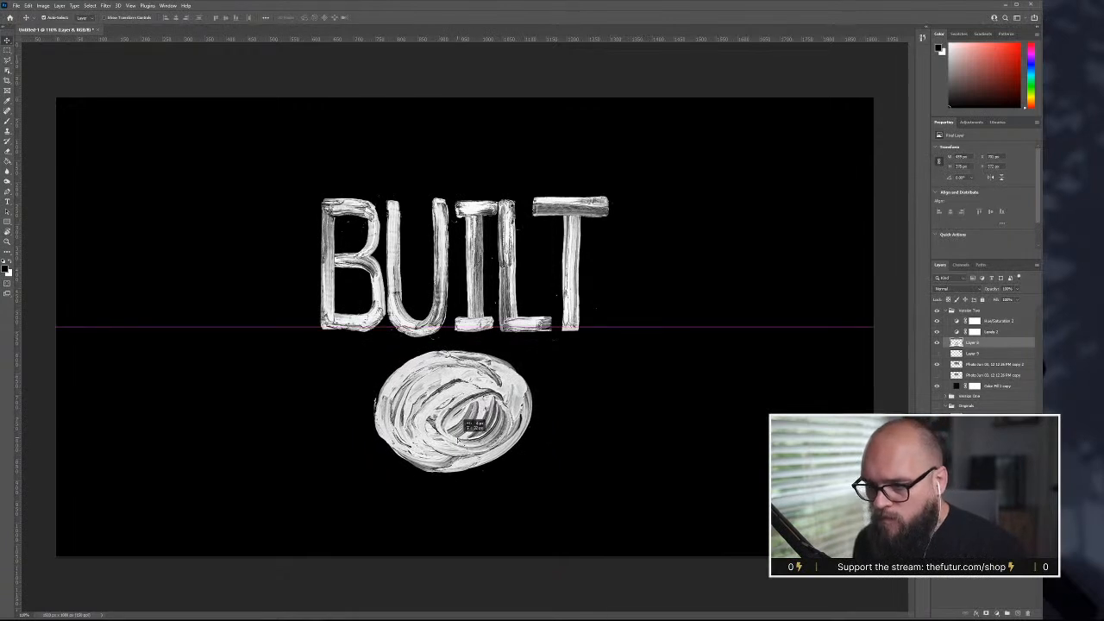
left_click(473, 318, "shift")
left_click_drag(473, 318, 477, 258)
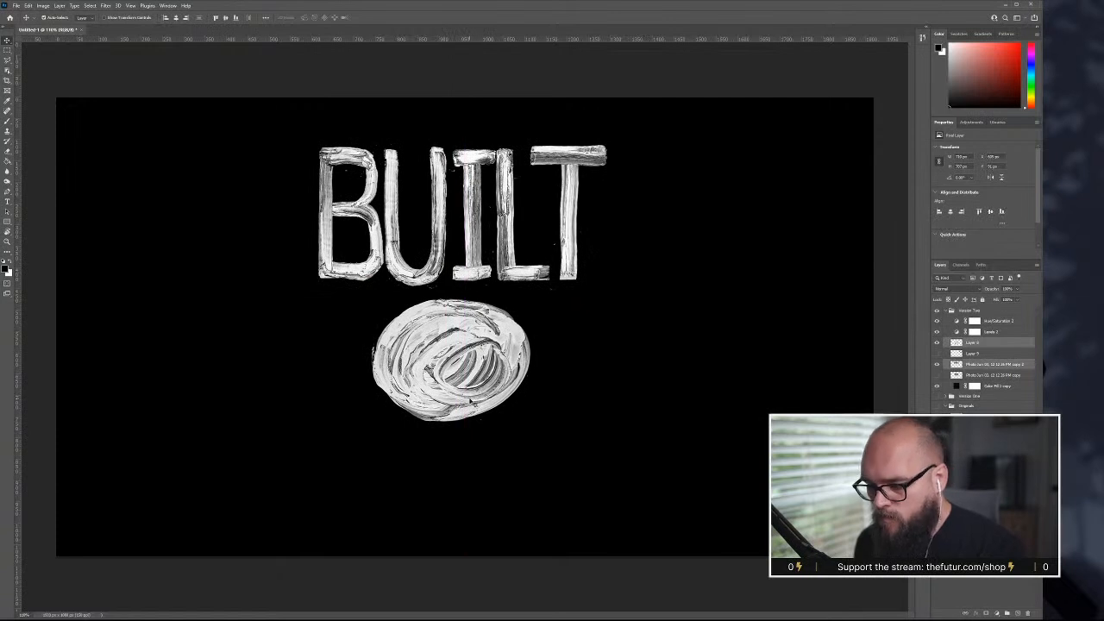
- Scale the oval down proportionally about its centre beneath BUILT and apply the transform
left_click(525, 446)
key("ctrl+z")
key("ctrl+t")
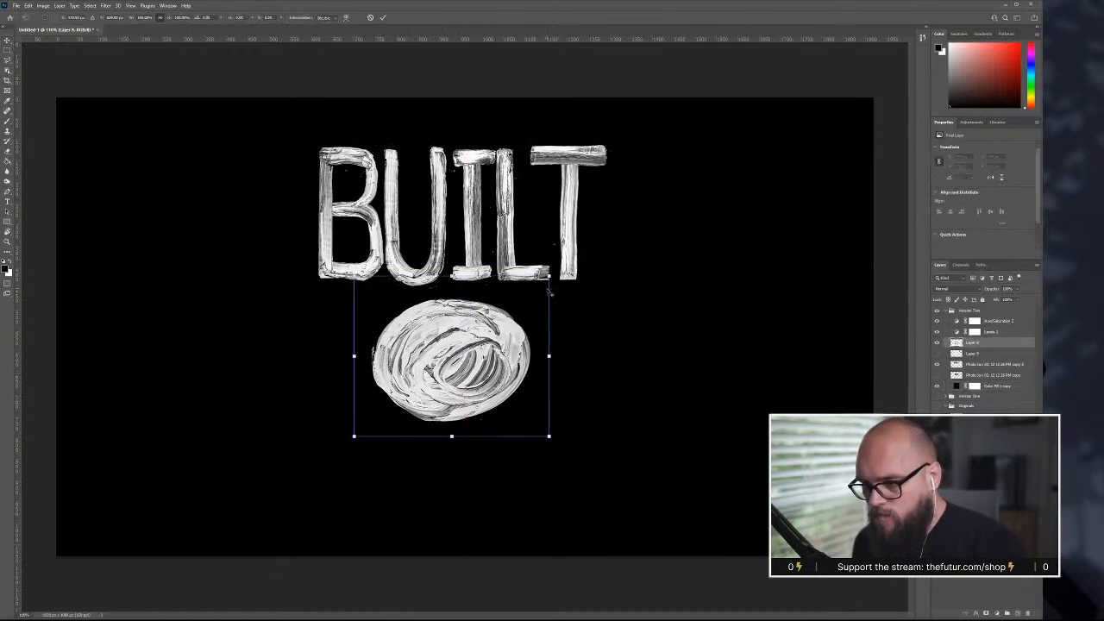
left_click_drag(549, 277, 493, 317)
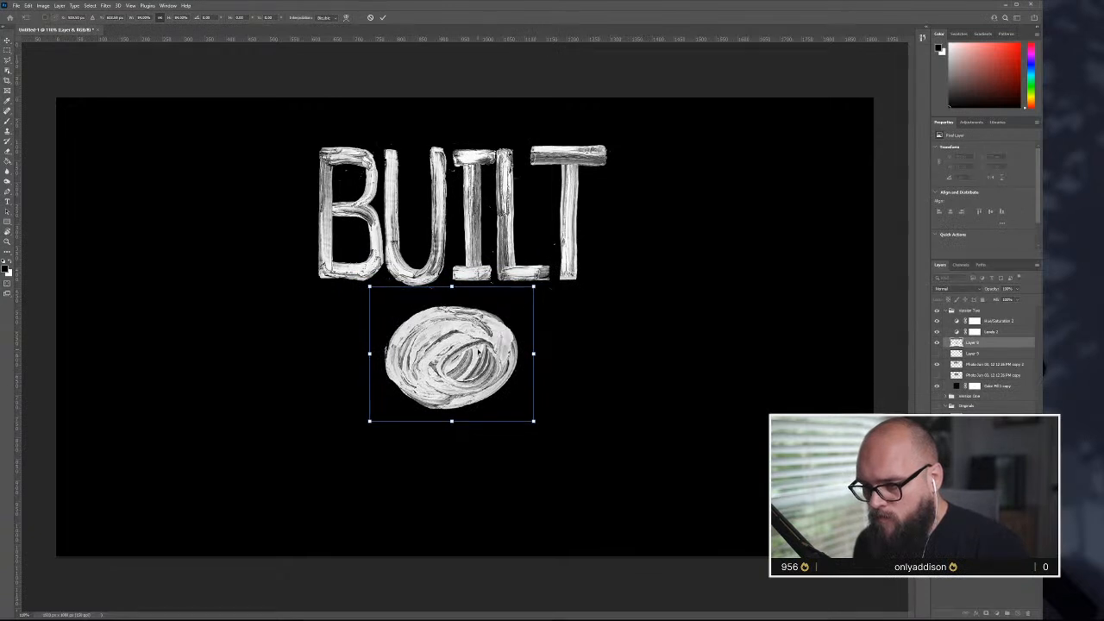
key("Return")
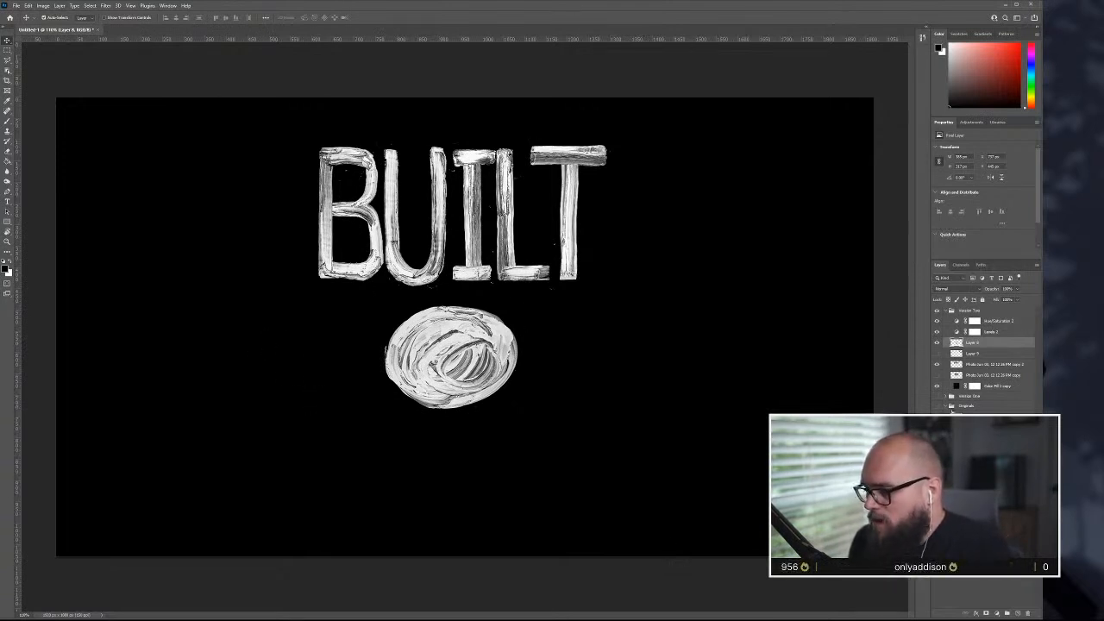
- Hide the Version Two group and show the photo of the painted BY lettering from the Originals group
left_click(937, 311)
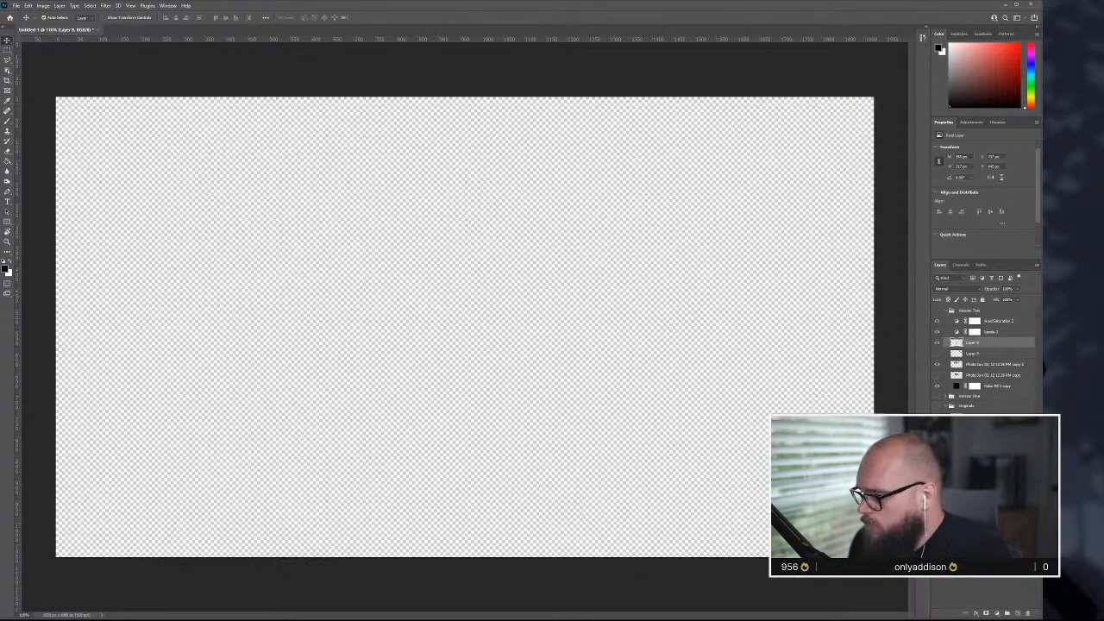
left_click(938, 407)
left_click(936, 418)
left_click(937, 429)
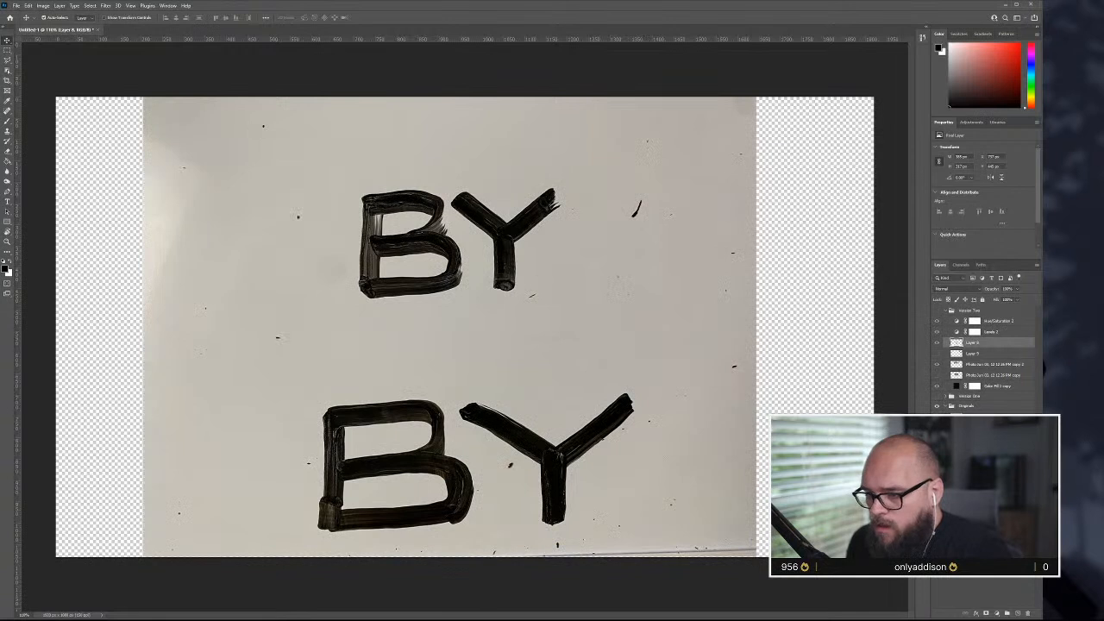
- Duplicate the BY photo layer and bring the copy to the top of the layer stack
left_click(983, 428)
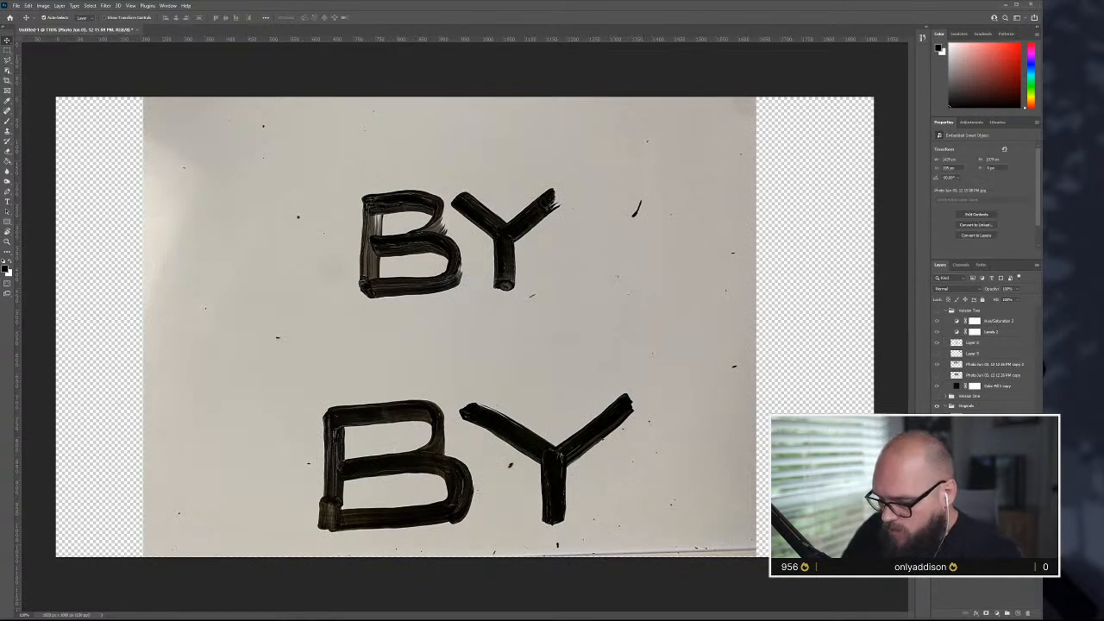
key("ctrl+j")
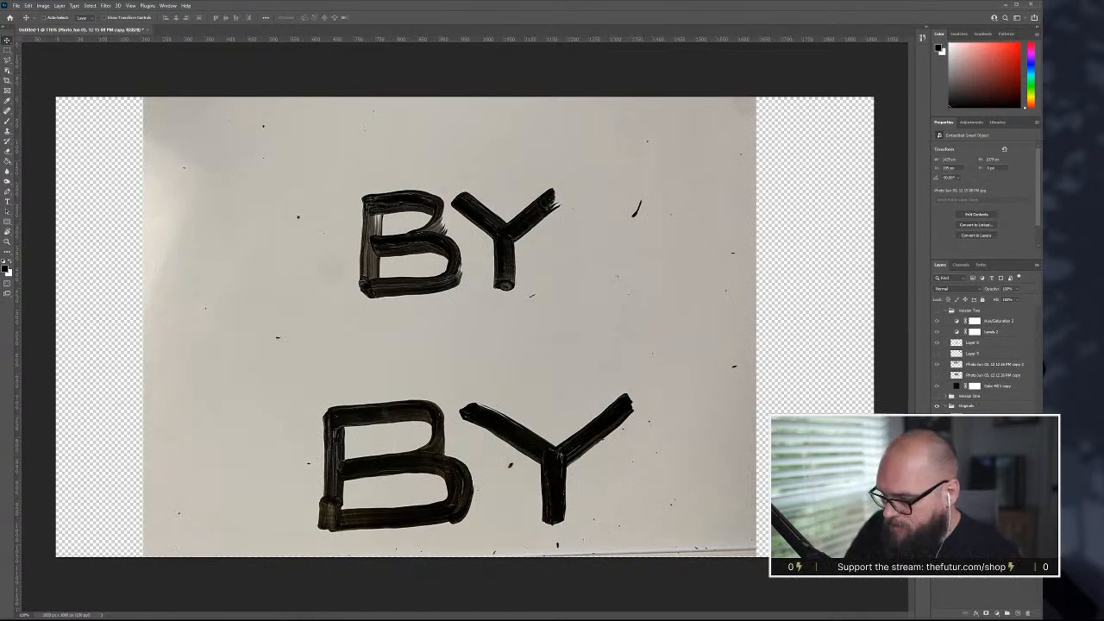
key("ctrl+shift+]")
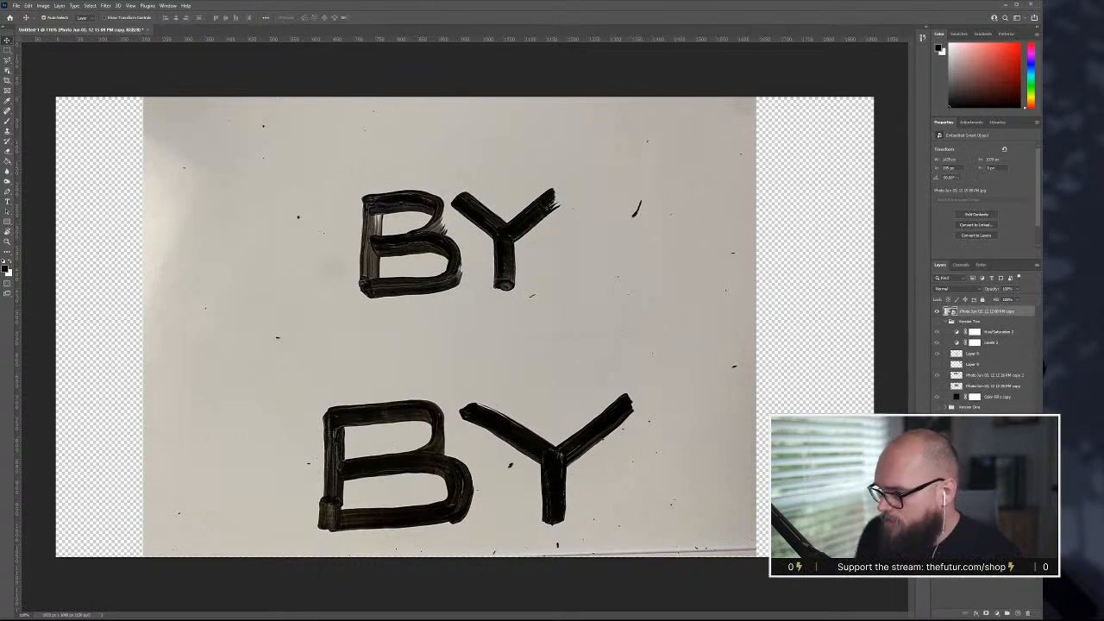
left_click(983, 419)
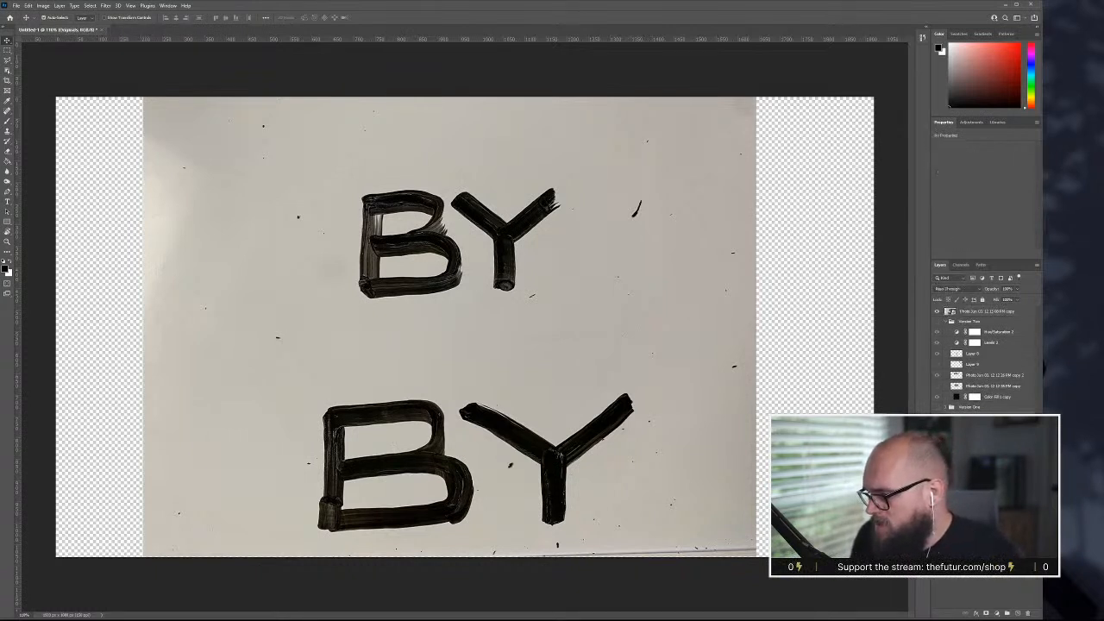
- Rasterize the BY photo copy and move it into the Version Two group beneath the Levels adjustment
left_click(952, 313)
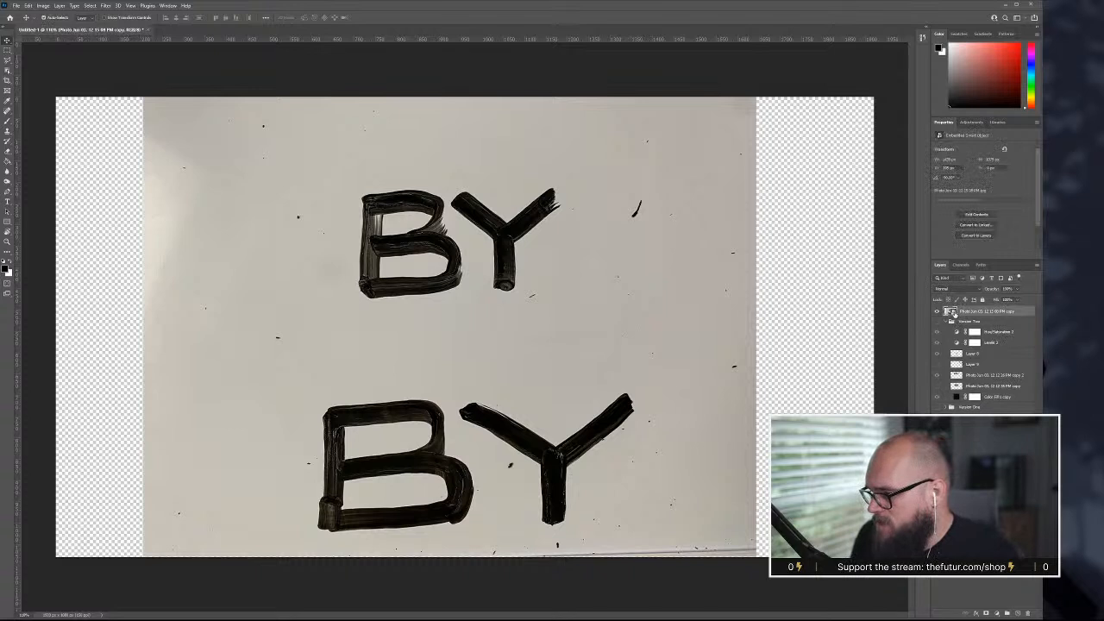
right_click(992, 312)
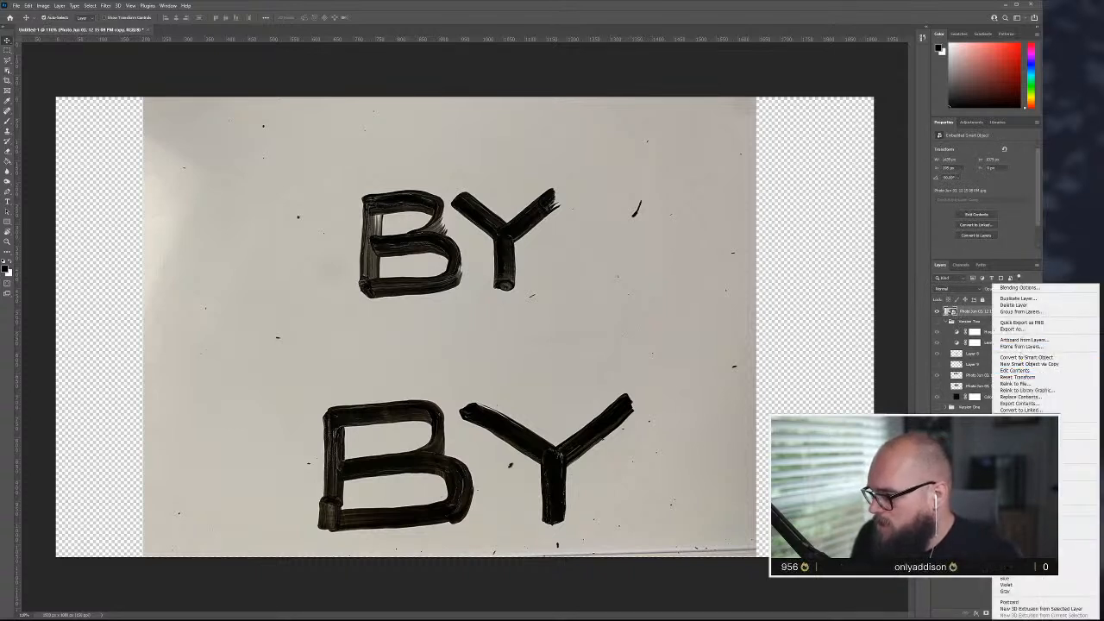
left_click(1079, 535)
left_click_drag(980, 312, 984, 354)
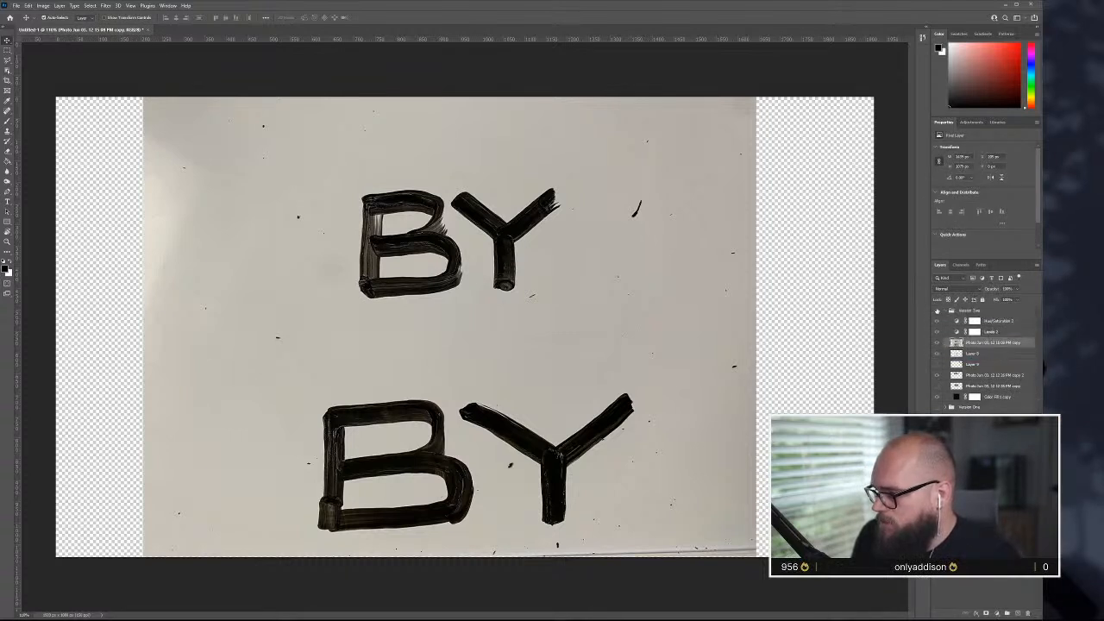
- Show the Version Two group and invert the colours of the BY photo copy
left_click(937, 311)
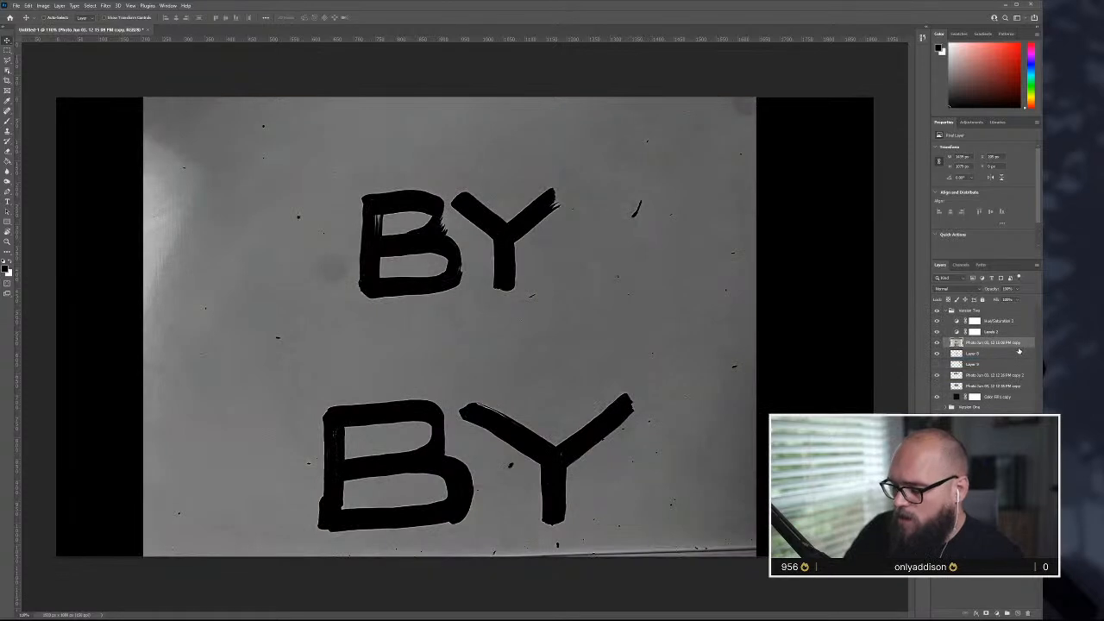
key("ctrl+i")
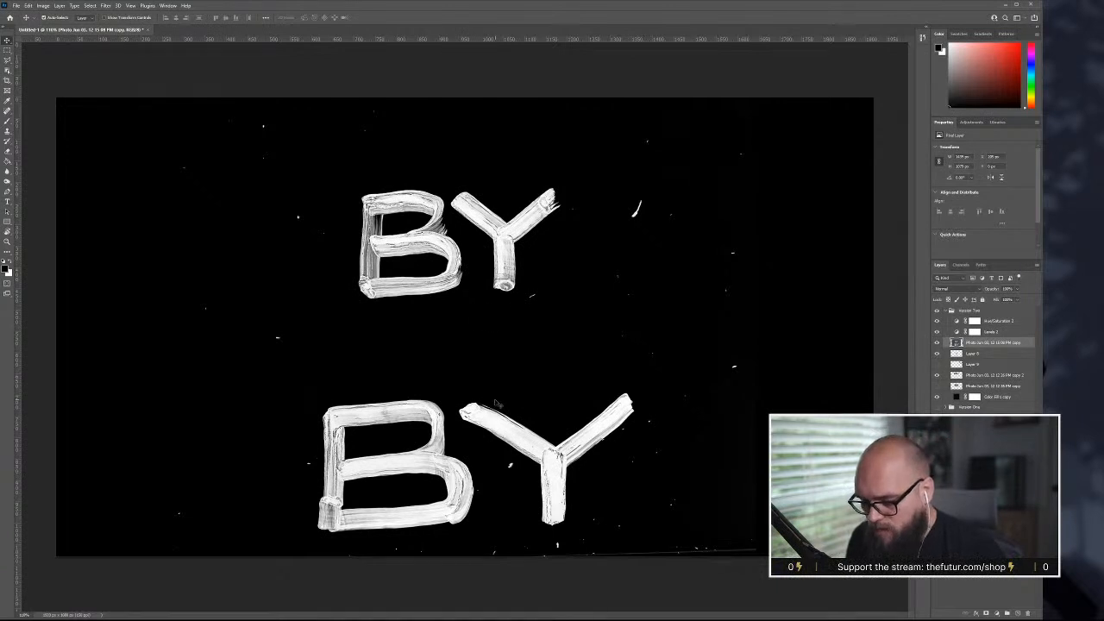
- Copy the larger, lower BY lettering onto its own layer with a rectangular selection and hide the source photo layer
key("m")
left_click_drag(291, 382, 661, 550)
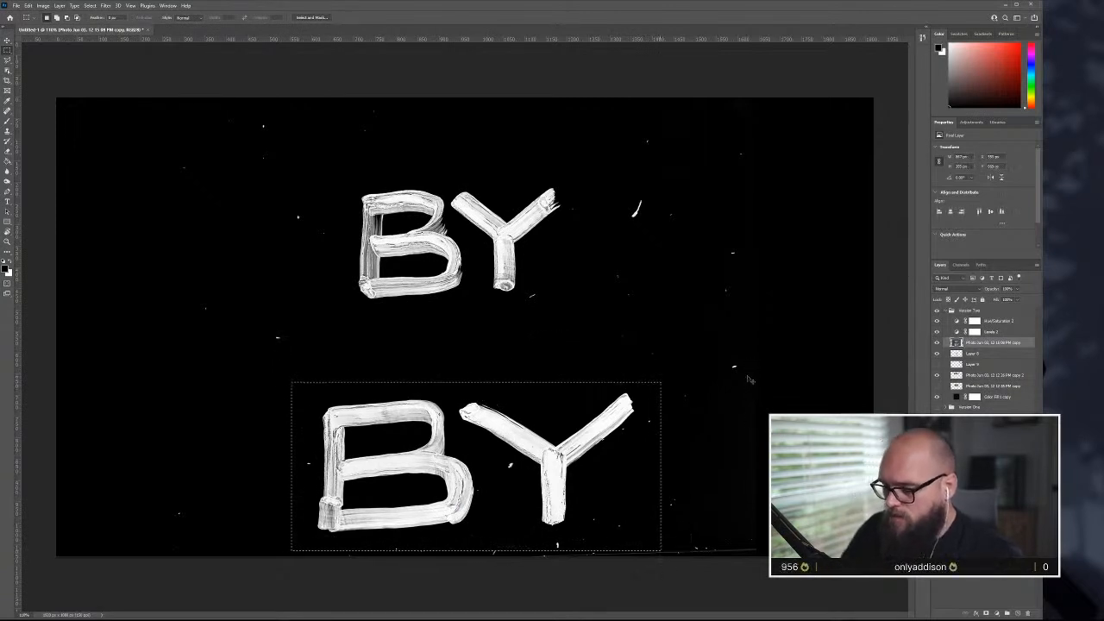
key("ctrl+j")
left_click(937, 354)
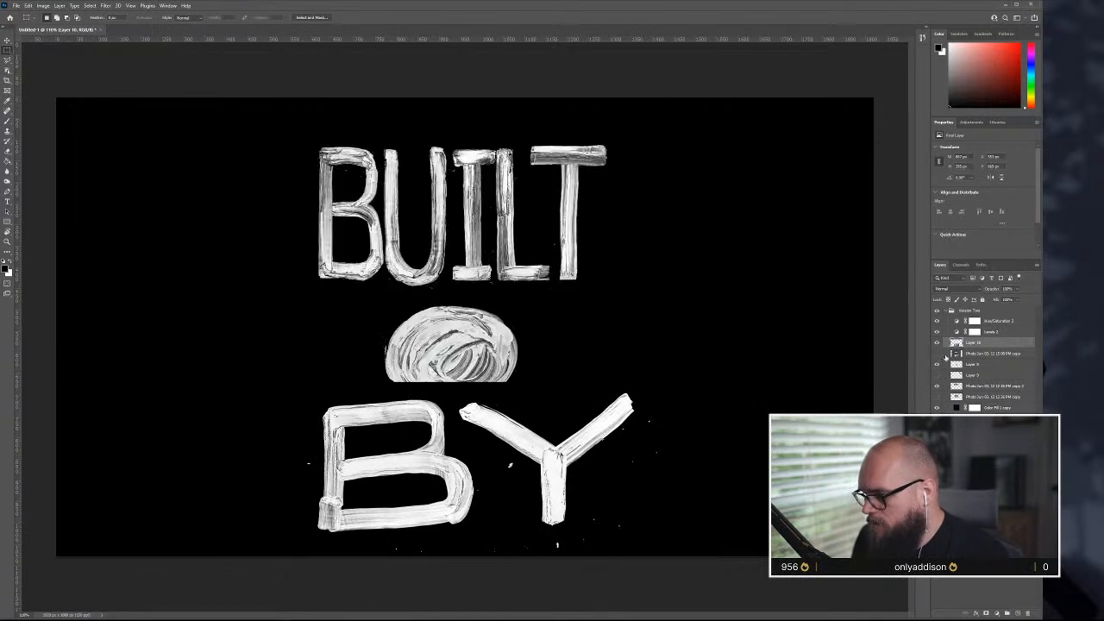
- Move the hidden BY photo below the diamond layer and shift the BY lettering to the right of the oval
left_click_drag(996, 354, 1001, 377)
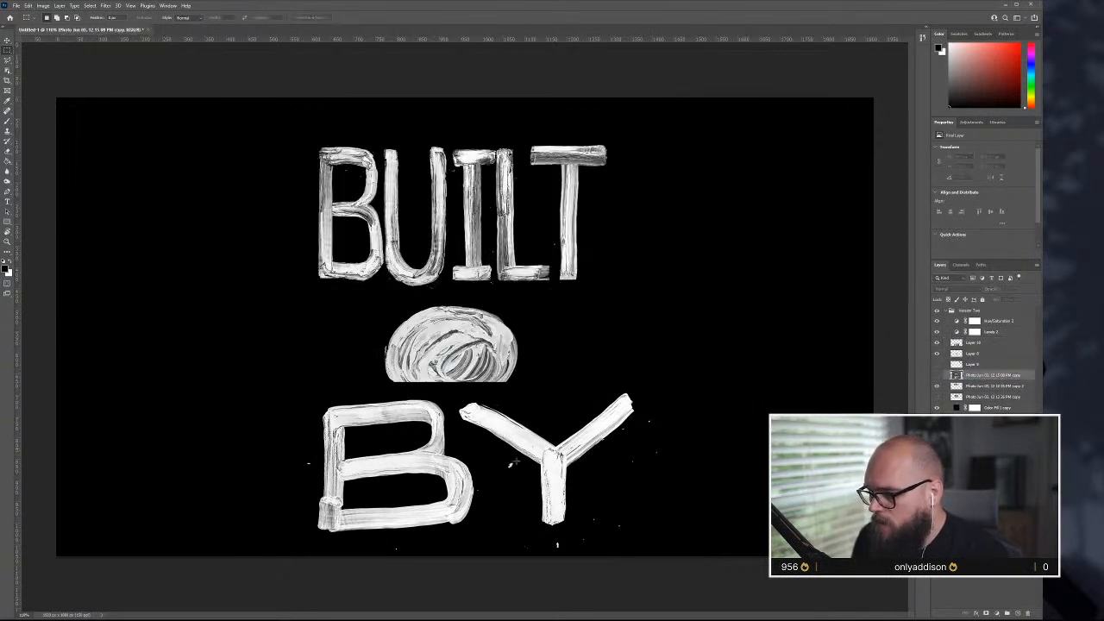
key("v")
left_click_drag(556, 484, 758, 414)
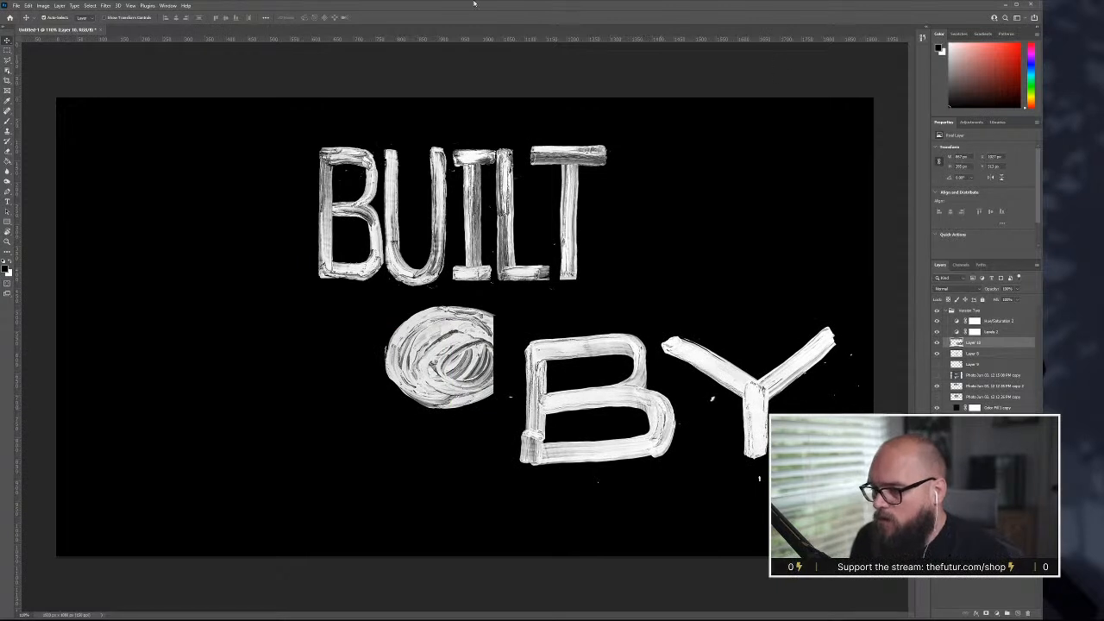
- Isolate the white BY paint strokes on their own layer with a Color Range selection and move them over the oval
left_click(105, 5)
mouse_move(90, 6)
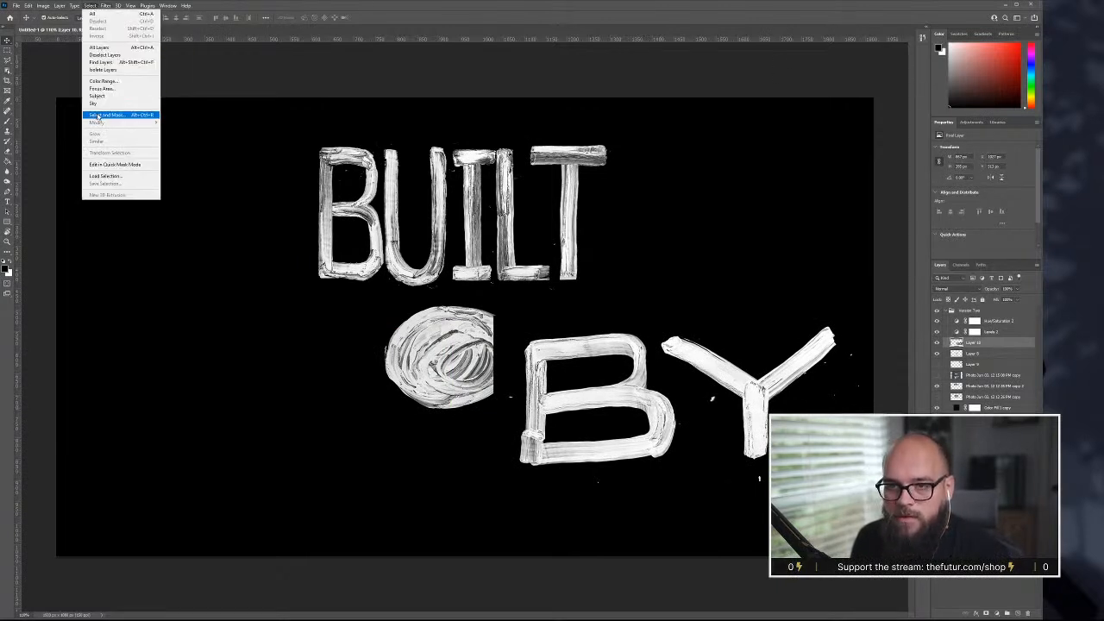
left_click(112, 81)
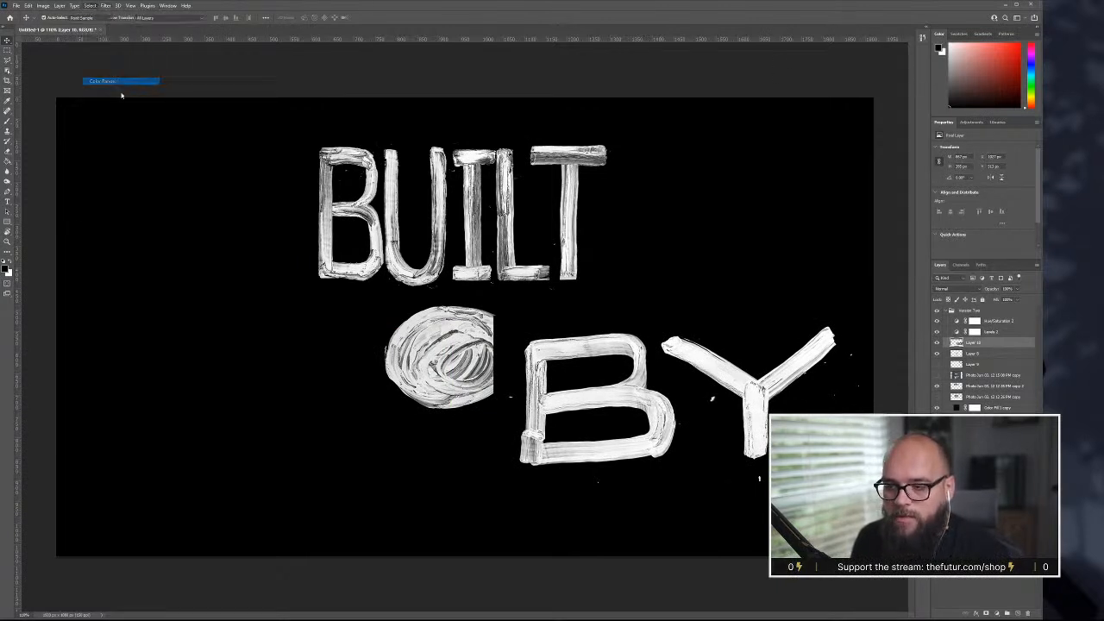
left_click(567, 345)
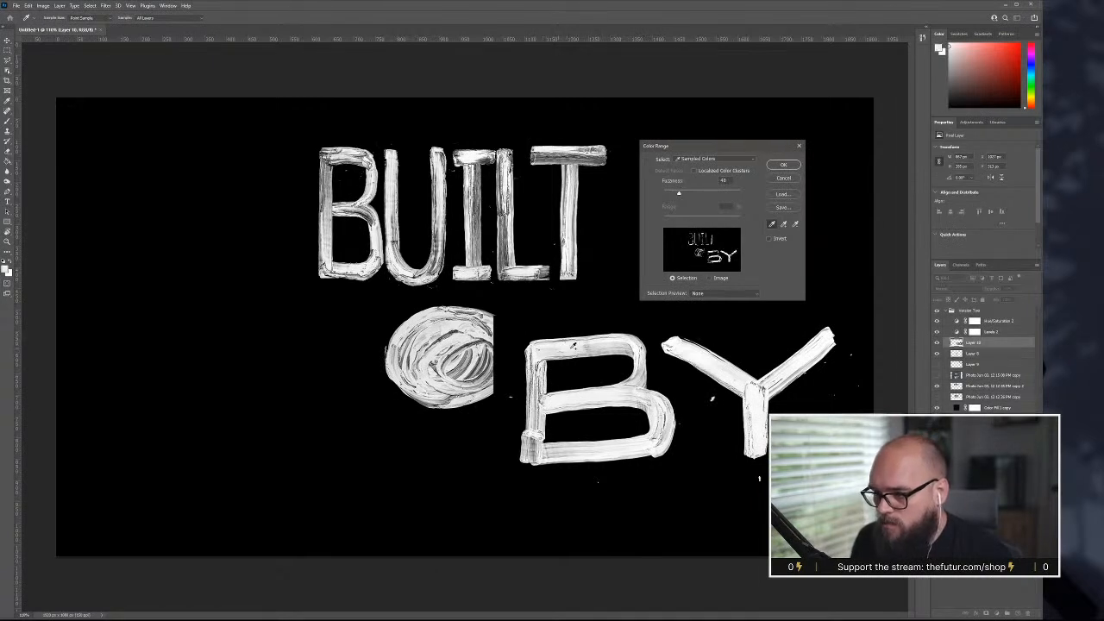
left_click(587, 347)
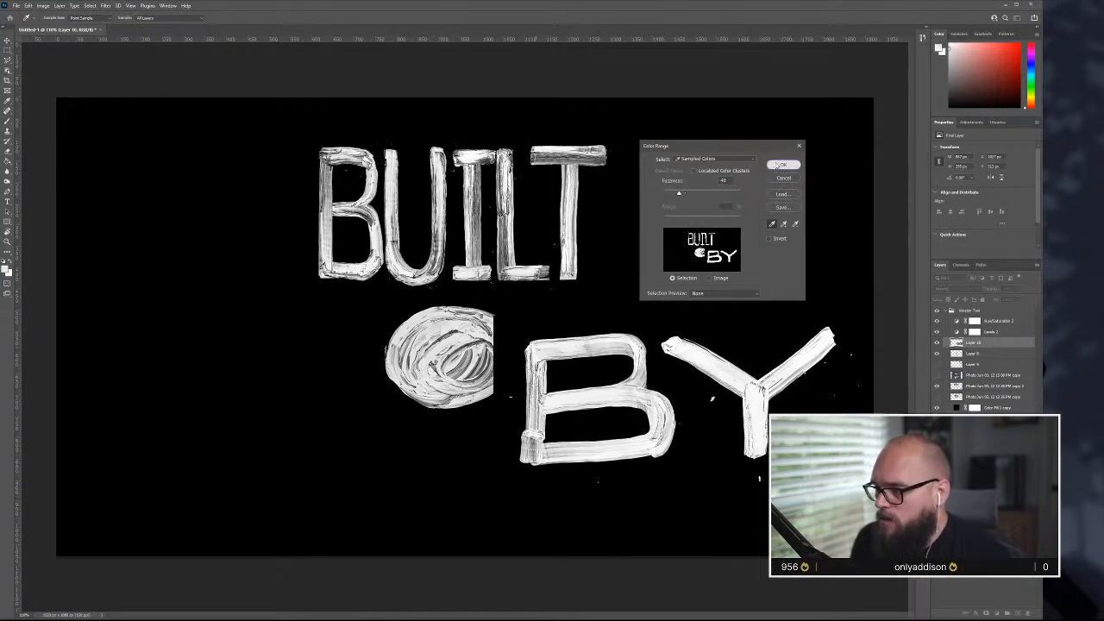
left_click(783, 165)
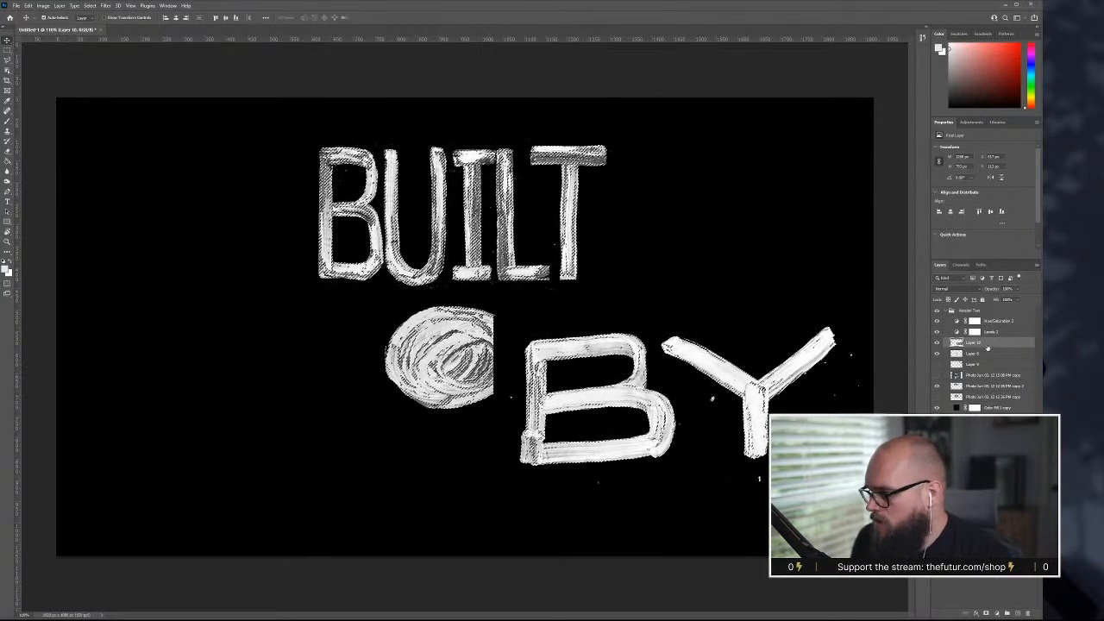
key("ctrl+j")
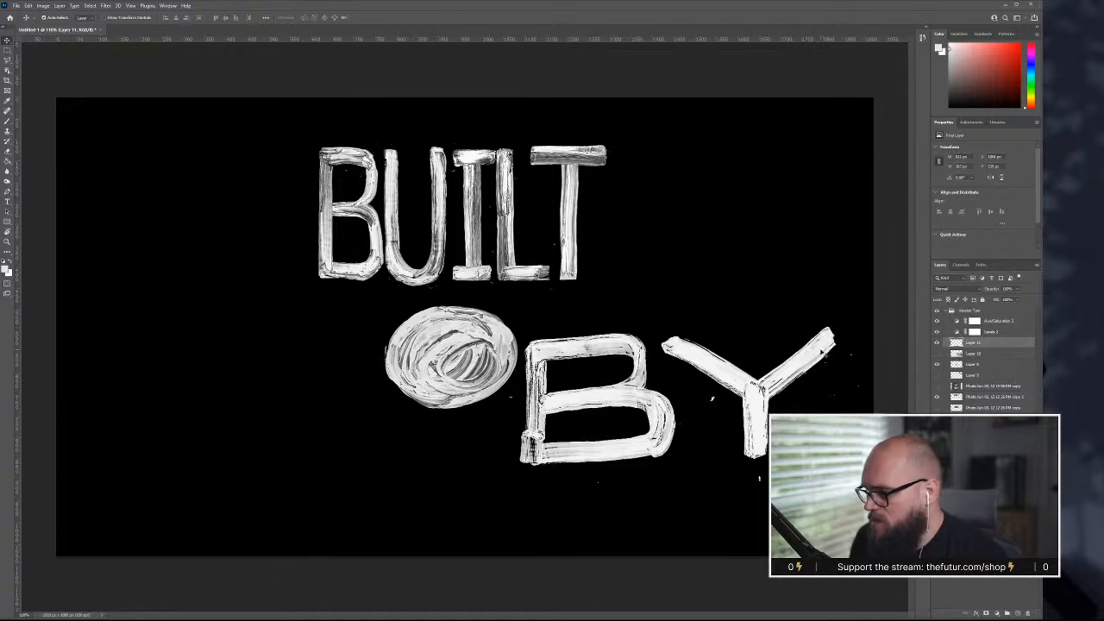
left_click_drag(818, 349, 556, 280)
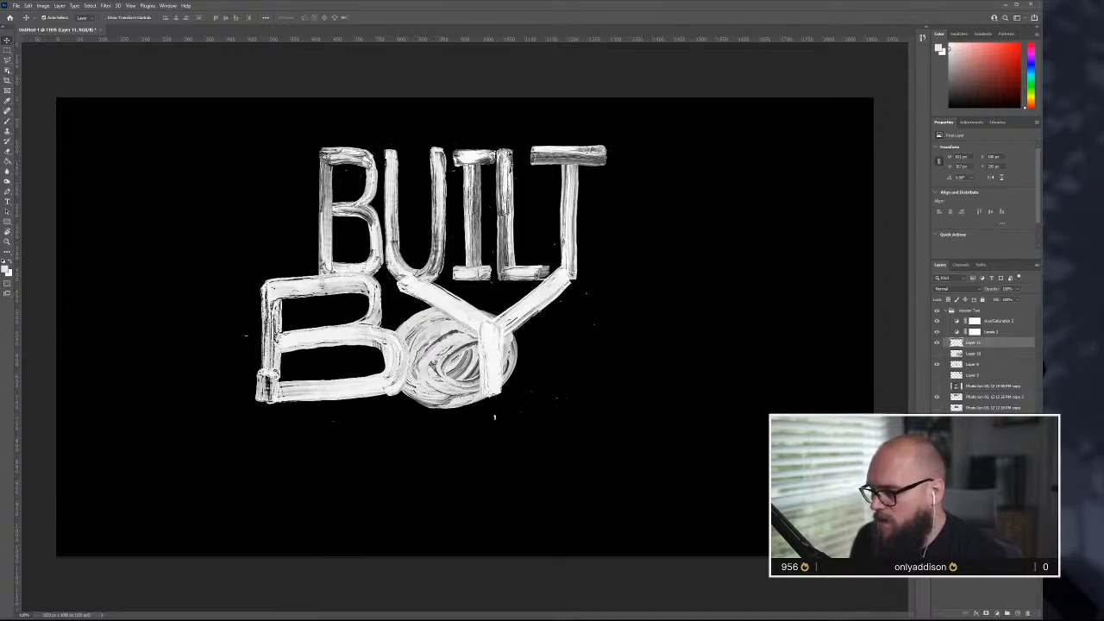
- Recolour the background fill red, hide the Hue/Saturation adjustment and shift the BY lettering down to check its cut-out edges
left_click(604, 328)
double_click(956, 419)
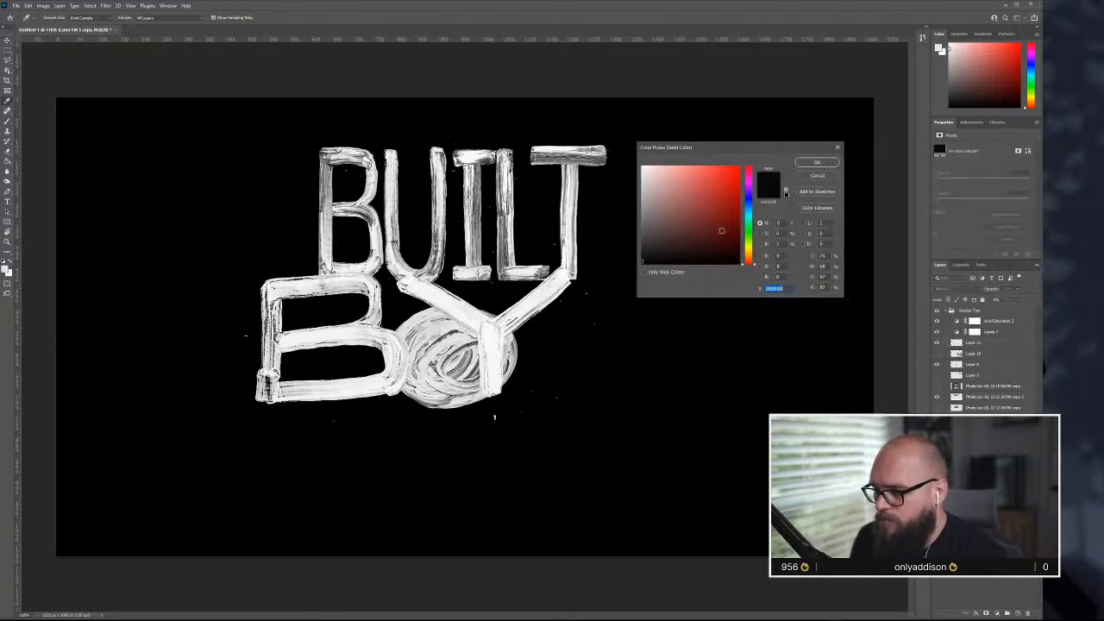
left_click(732, 210)
left_click_drag(730, 210, 714, 192)
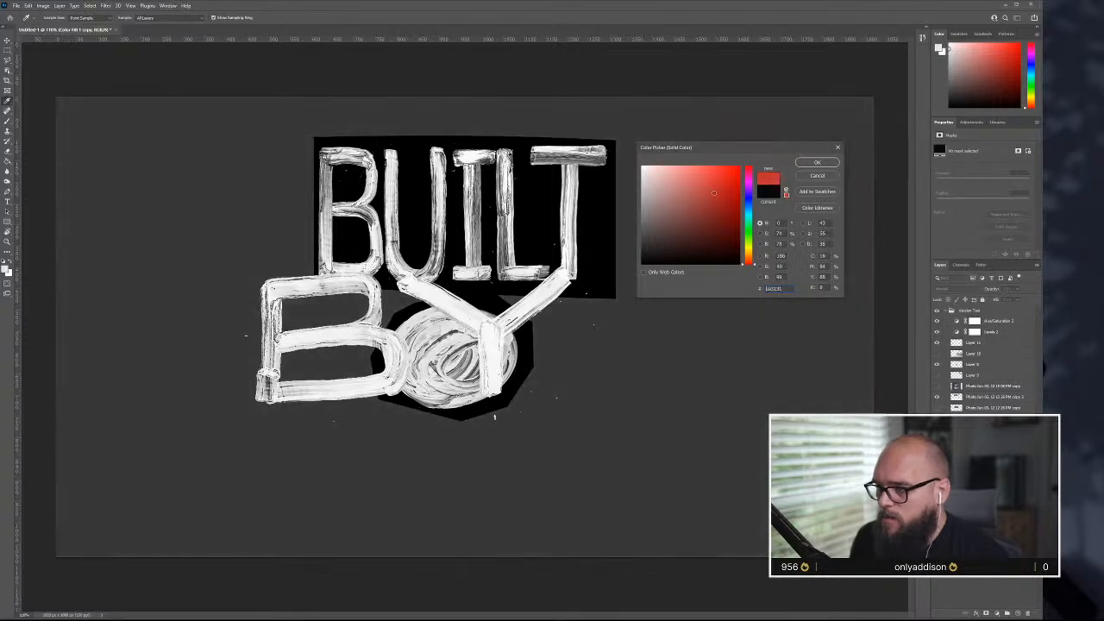
left_click(817, 162)
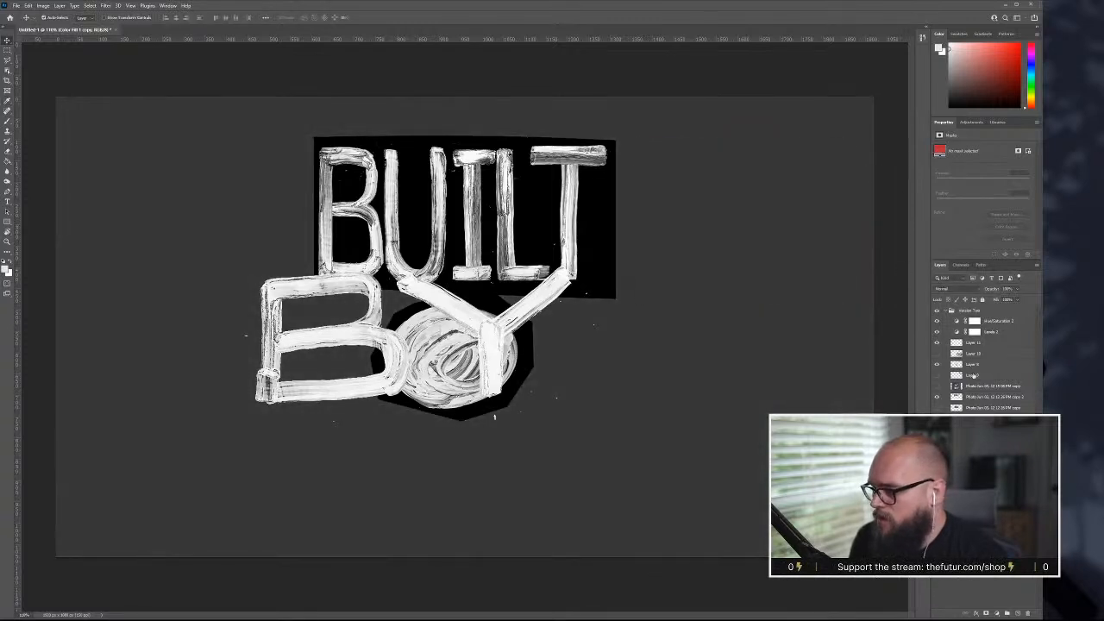
left_click(936, 321)
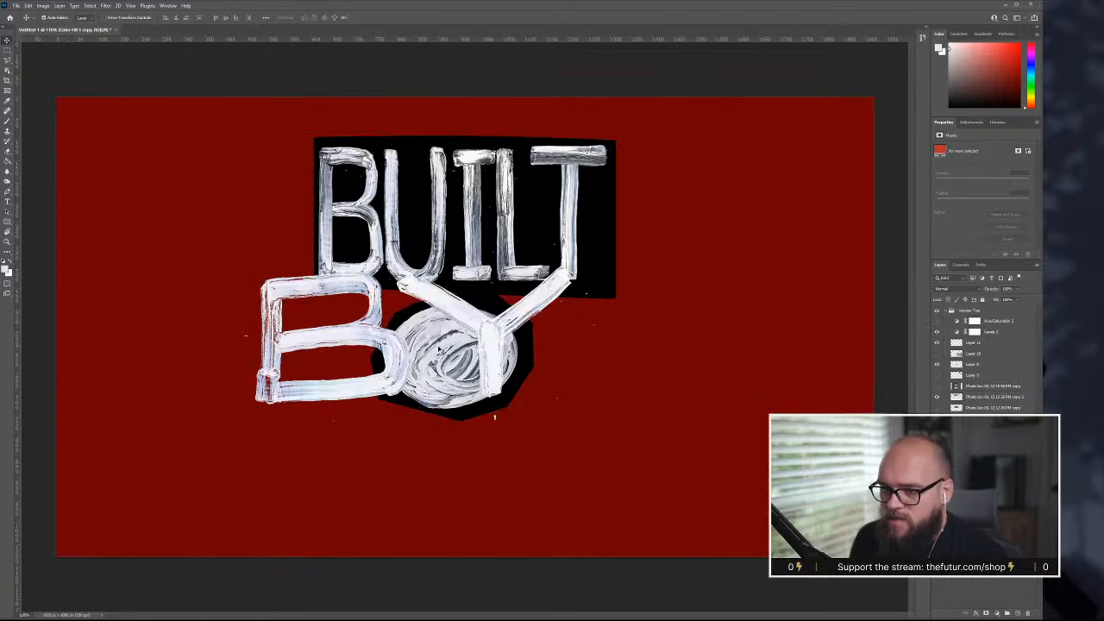
left_click_drag(379, 371, 348, 386)
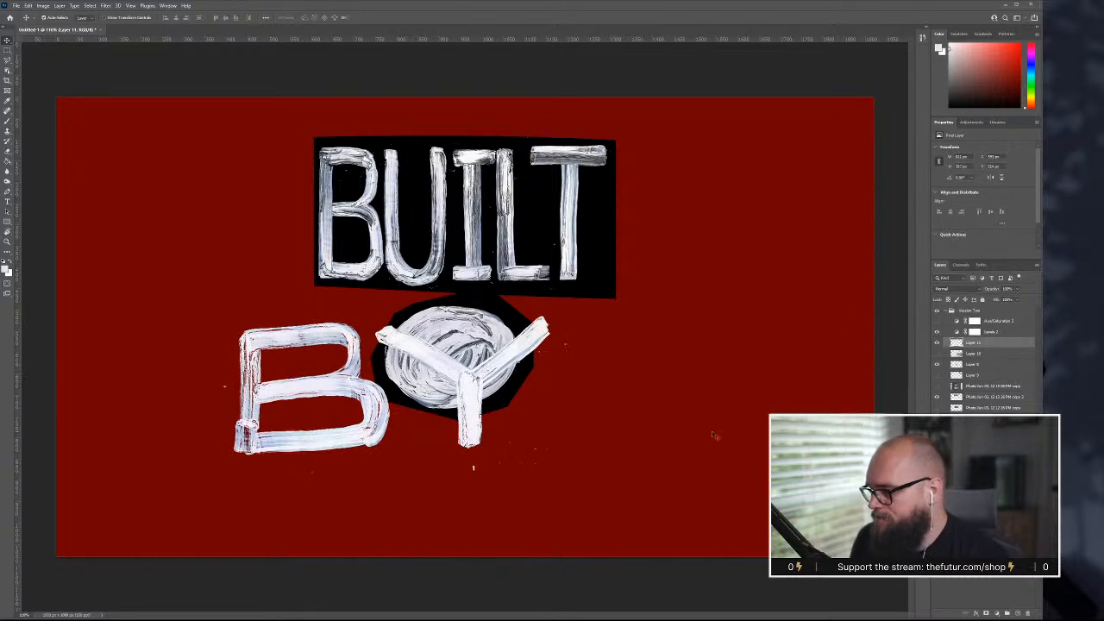
- Show the Hue/Saturation adjustment again and set the background fill colour back to near-black
left_click(937, 321)
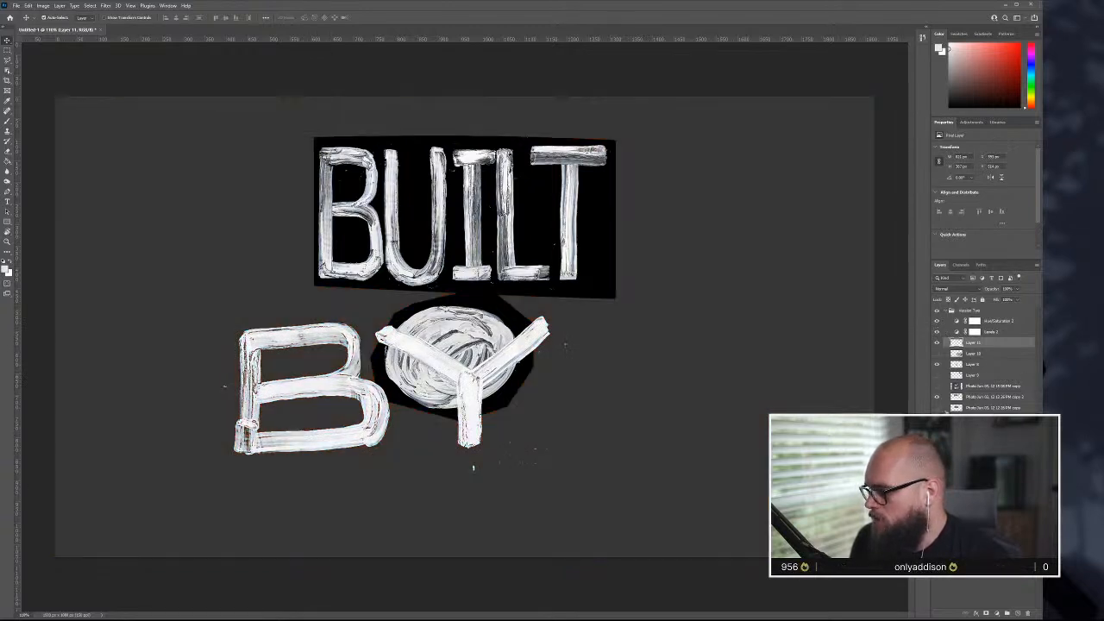
left_click(473, 467)
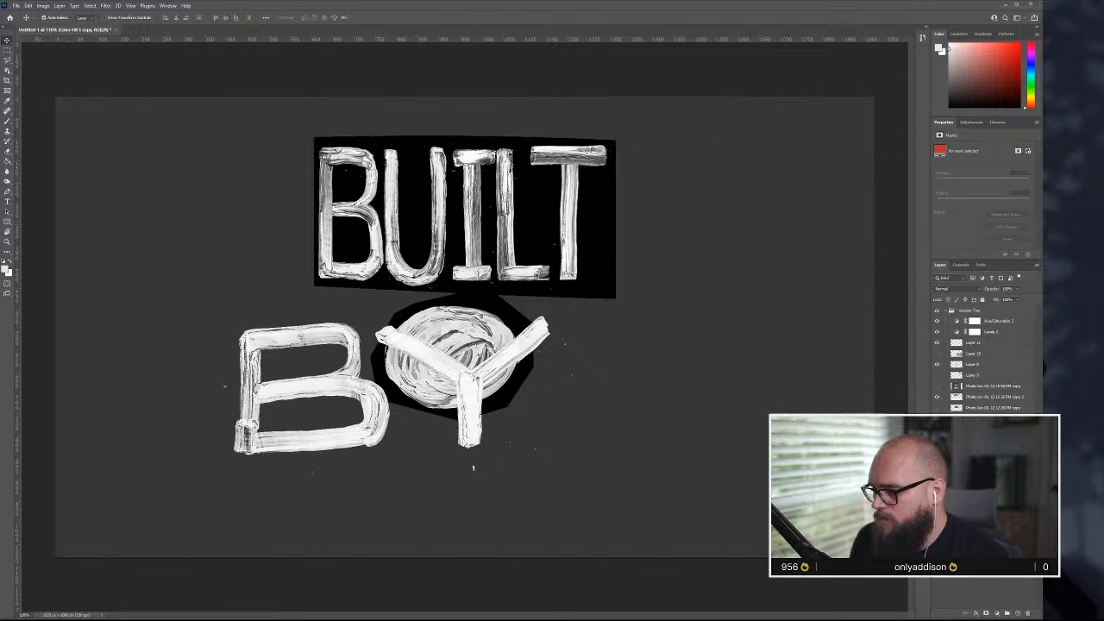
double_click(473, 467)
left_click_drag(700, 244, 627, 245)
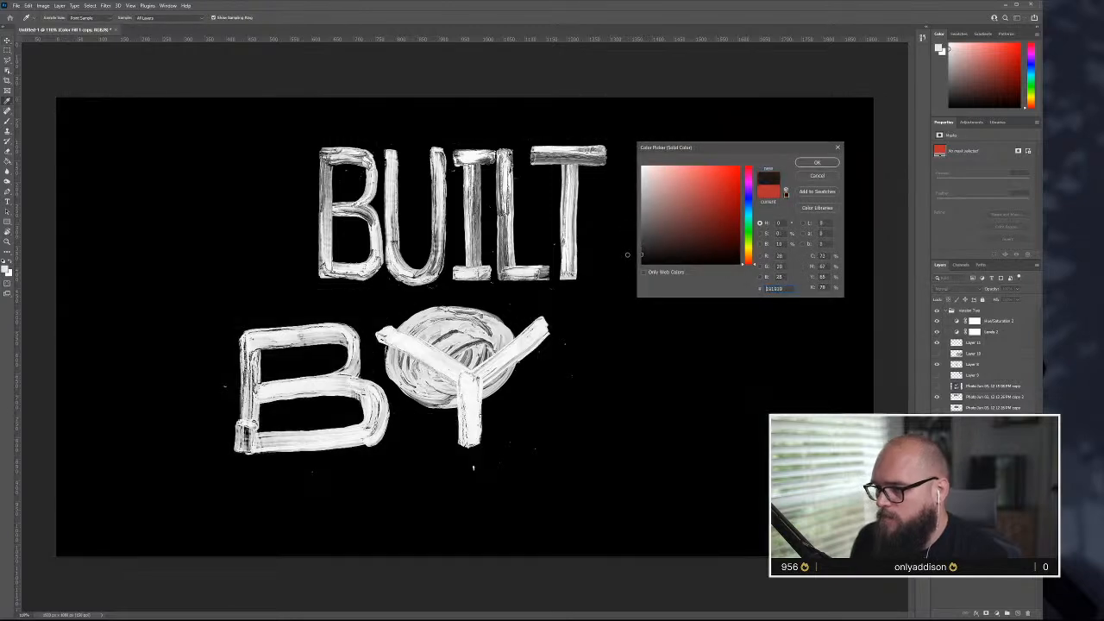
left_click(817, 163)
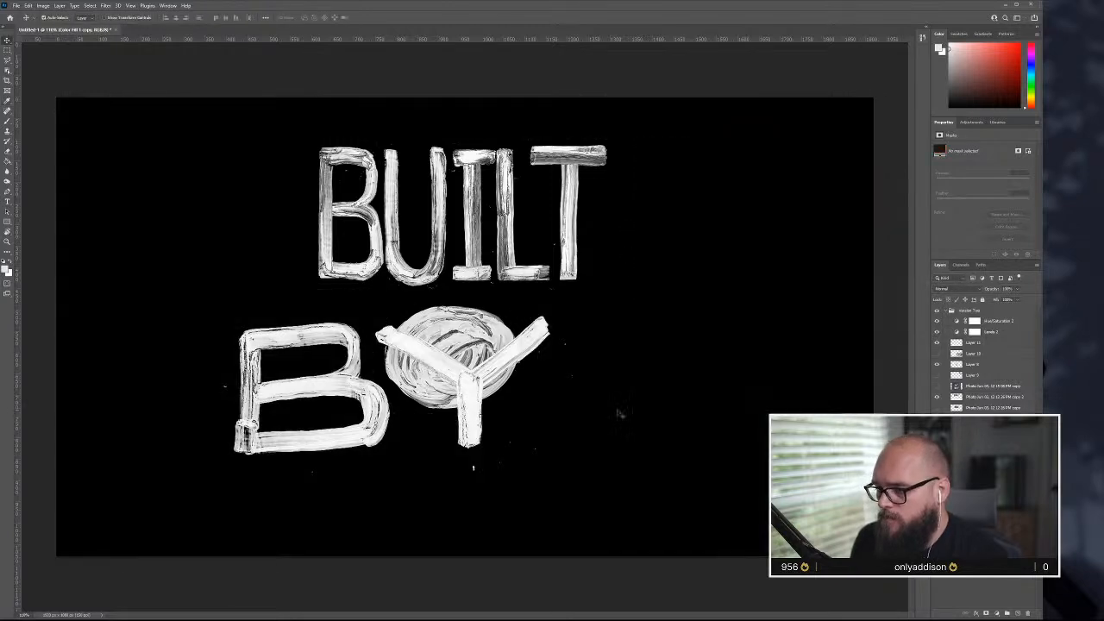
left_click(1002, 365)
key("ctrl+t")
key("Return")
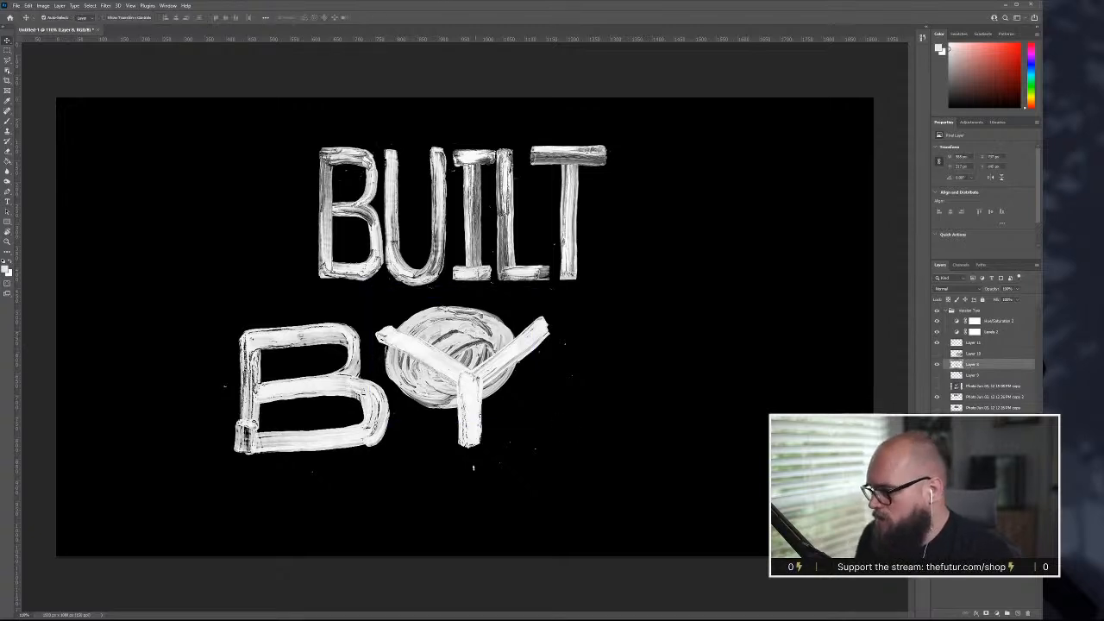
- Scale the BY lettering down proportionally and centre it over the painted oval
left_click(999, 344)
key("ctrl+t")
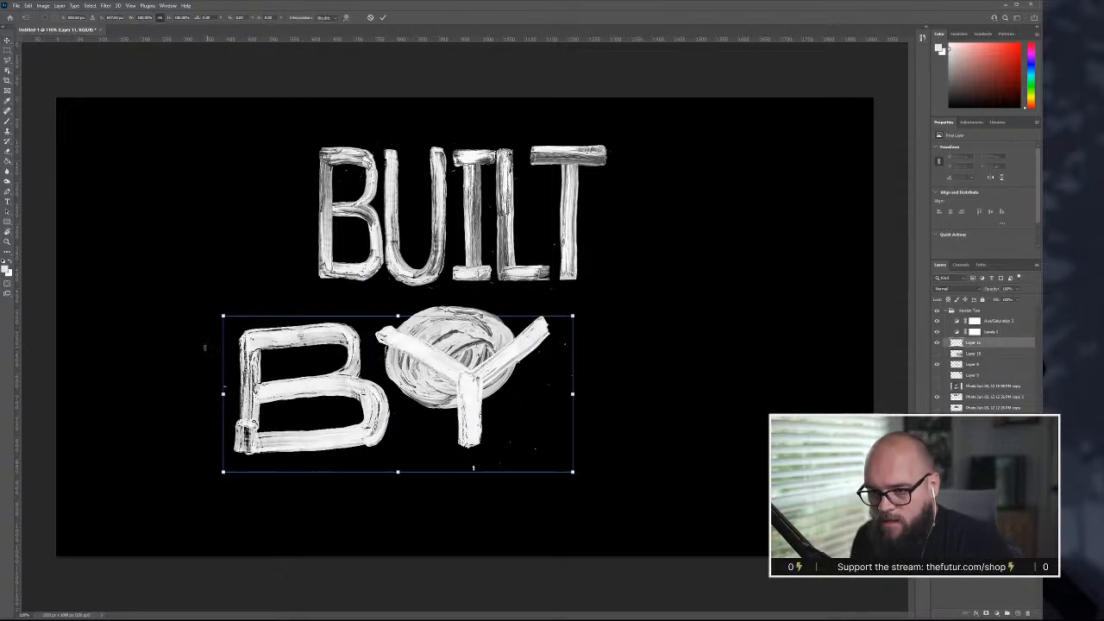
mouse_move(223, 315)
left_mouse_down()
mouse_move(468, 427)
mouse_move(488, 398)
mouse_move(436, 352)
left_mouse_up()
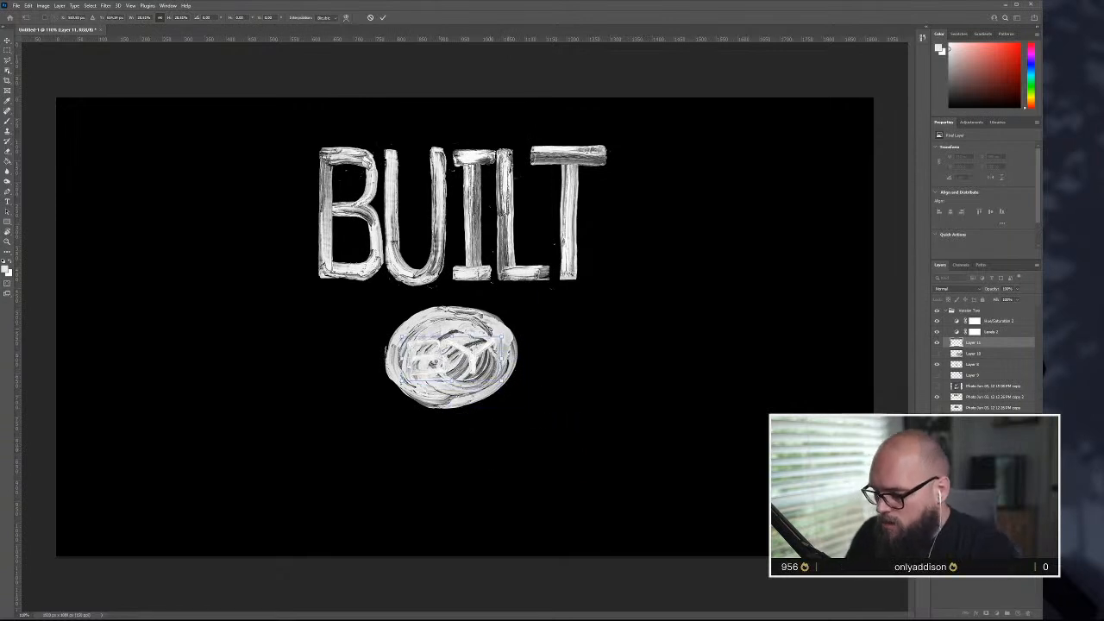
left_click_drag(503, 329, 527, 326)
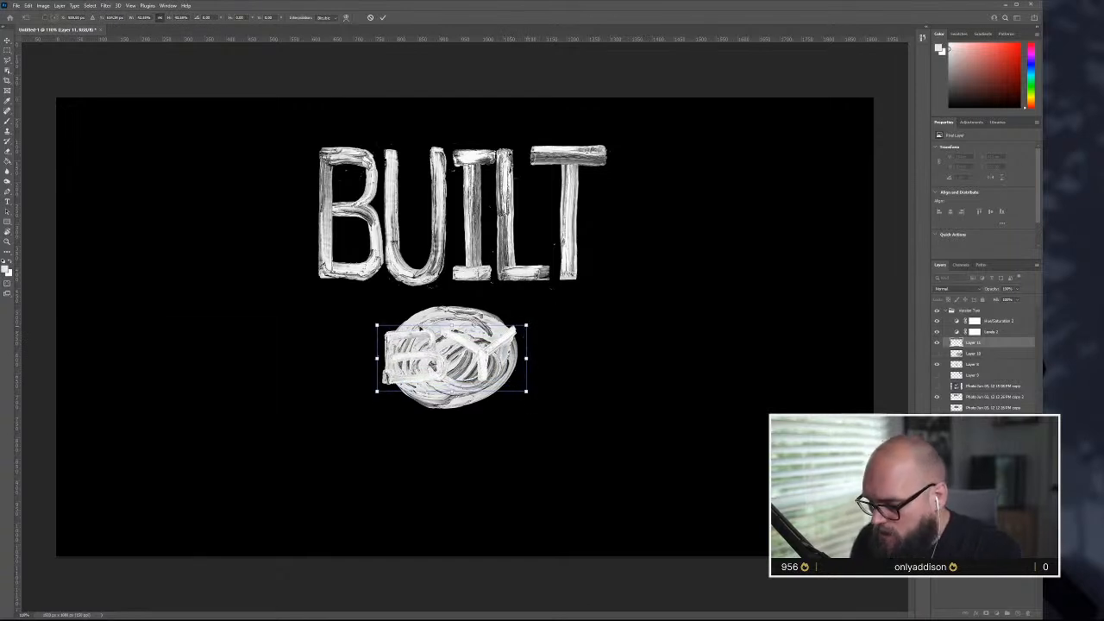
key("Return")
- Turn the white BY lettering on the oval black
left_click(396, 327)
left_click(697, 350, "ctrl")
left_click(486, 353, "ctrl")
- Scale the black BY lettering down to sit inside the oval and slightly adjust its perspective
key("ctrl+t")
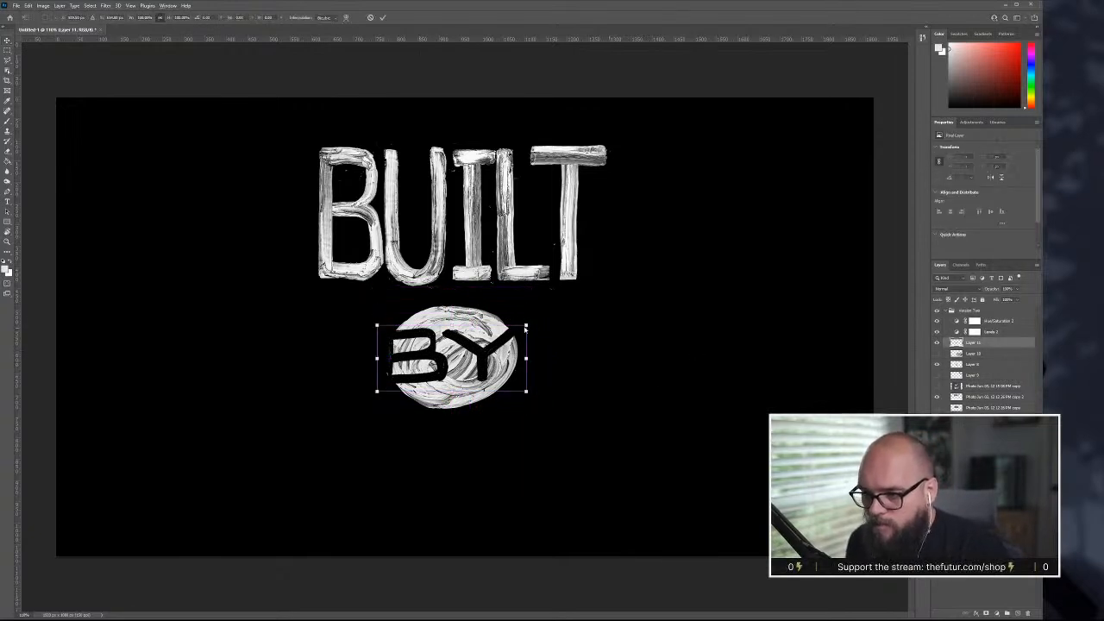
left_click_drag(528, 325, 513, 316)
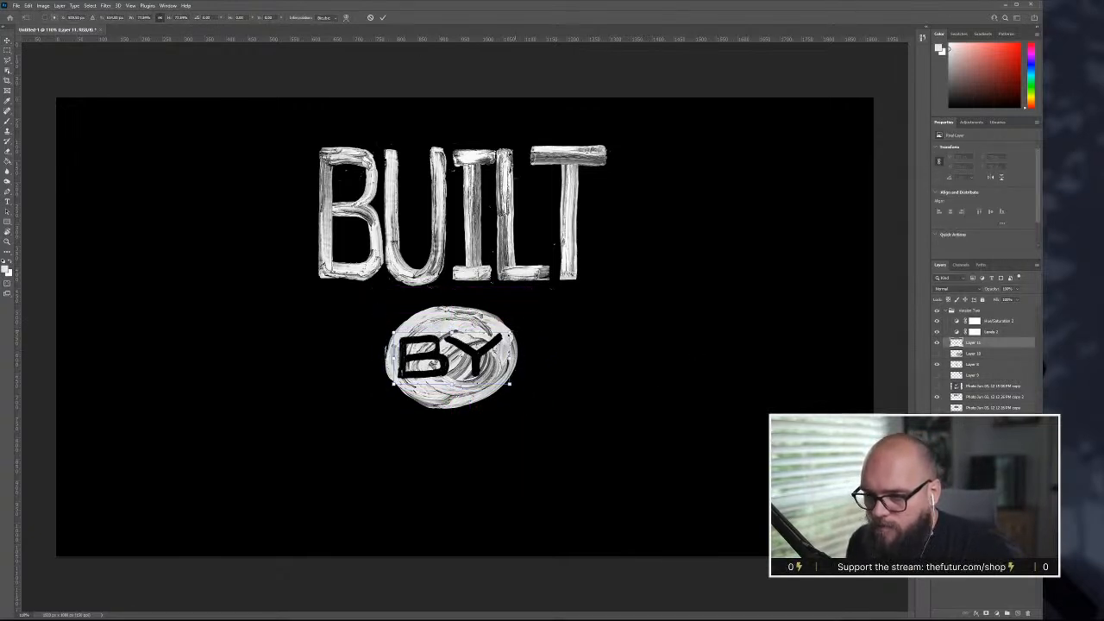
left_click_drag(485, 354, 514, 356)
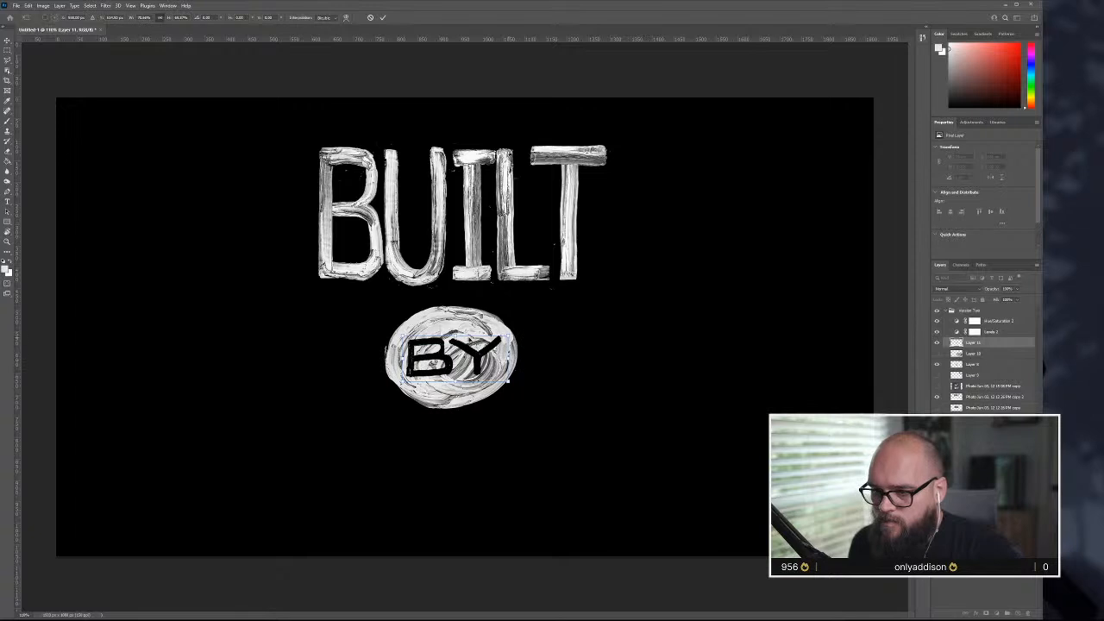
left_click_drag(457, 311, 457, 310)
right_click(473, 347)
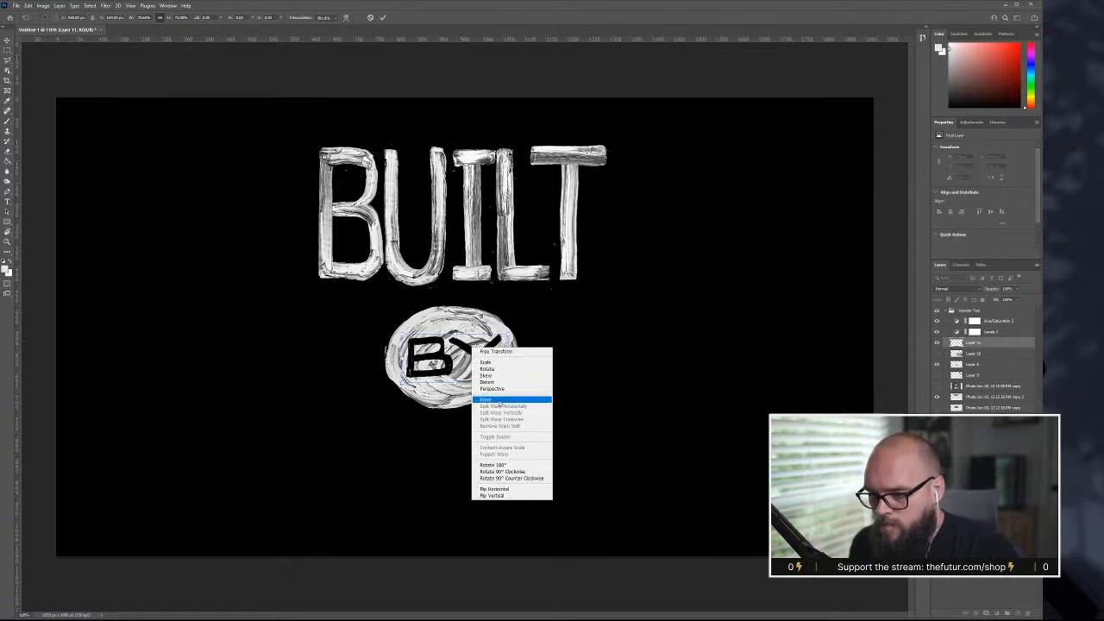
left_click(499, 391)
left_click_drag(403, 336, 403, 332)
left_click_drag(503, 335, 477, 331)
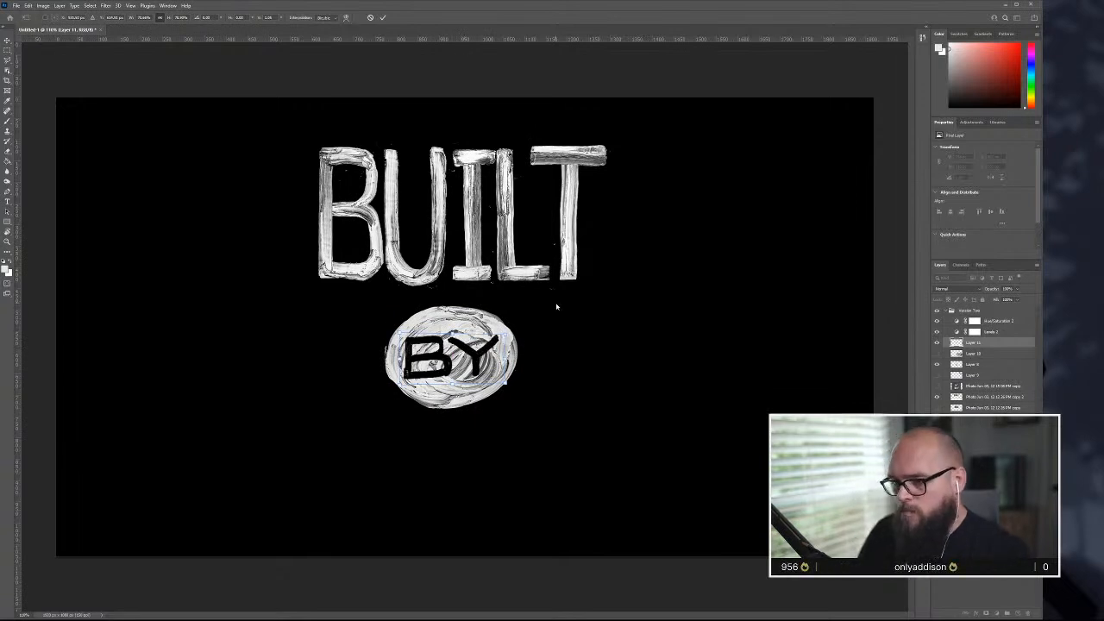
key("Return")
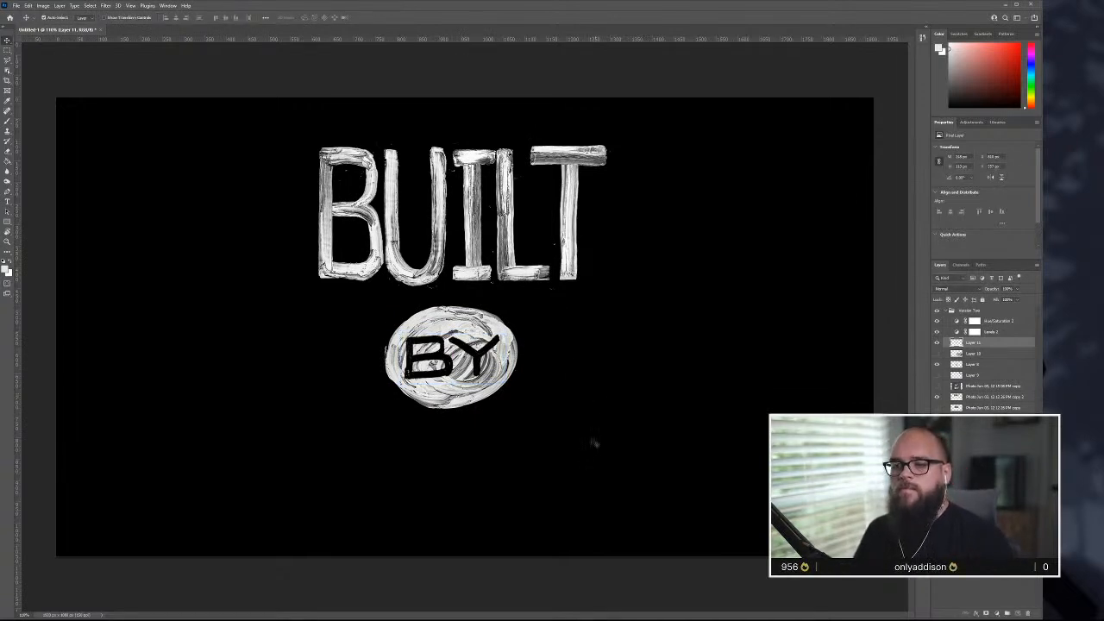
- Warp the lower part of the B slightly to refine the BY lettering's fit inside the oval
key("ctrl+t")
right_click(480, 356)
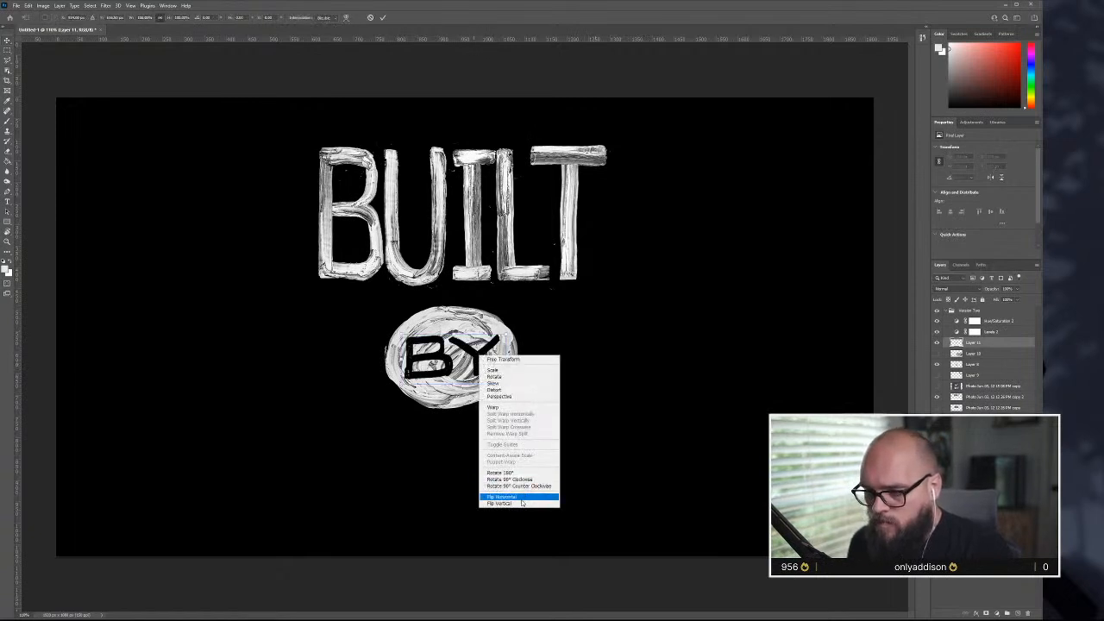
key("Escape")
right_click(480, 364)
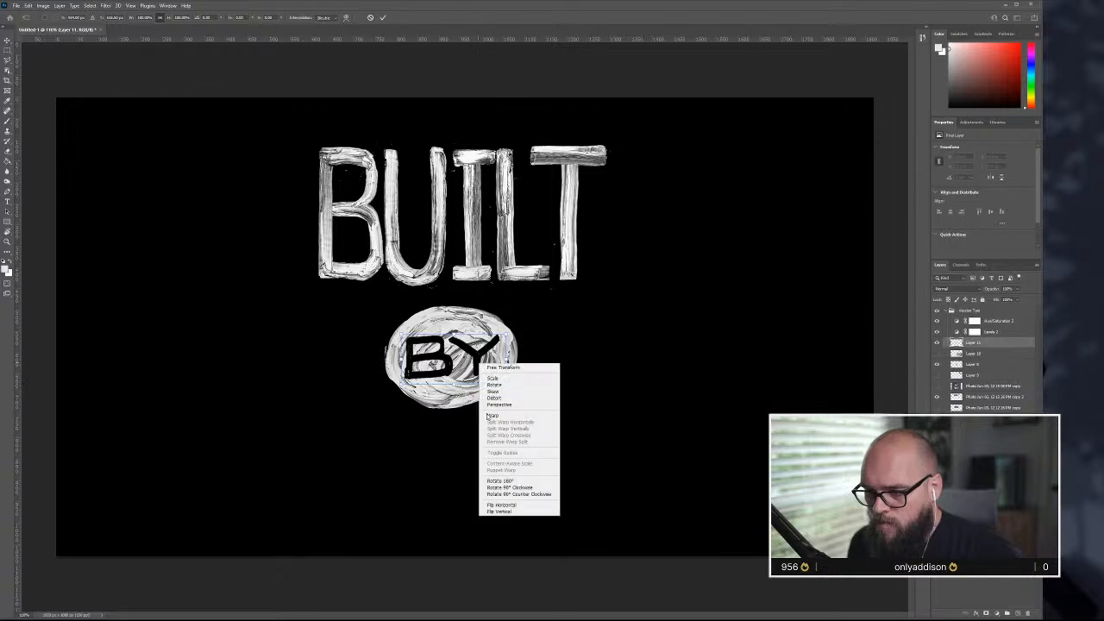
left_click(513, 415)
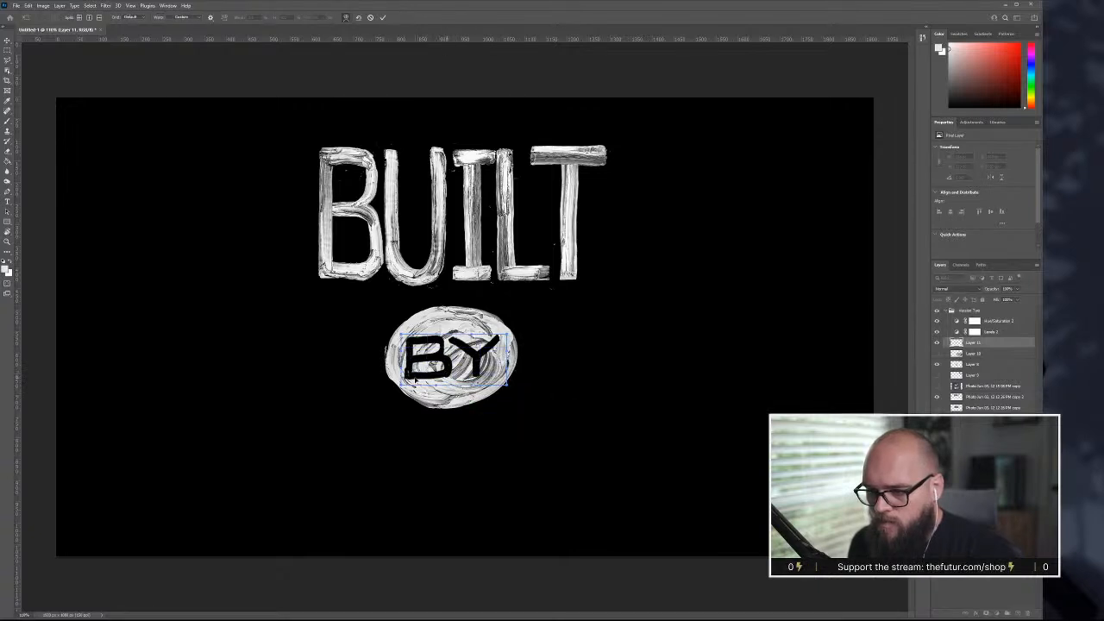
left_click_drag(417, 377, 416, 376)
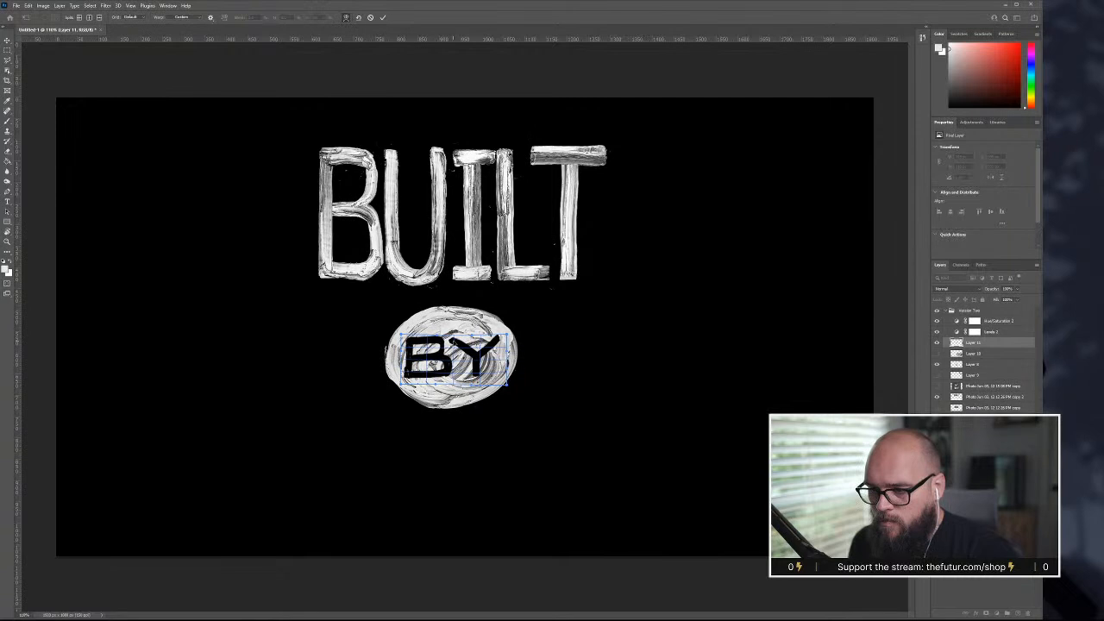
key("Return")
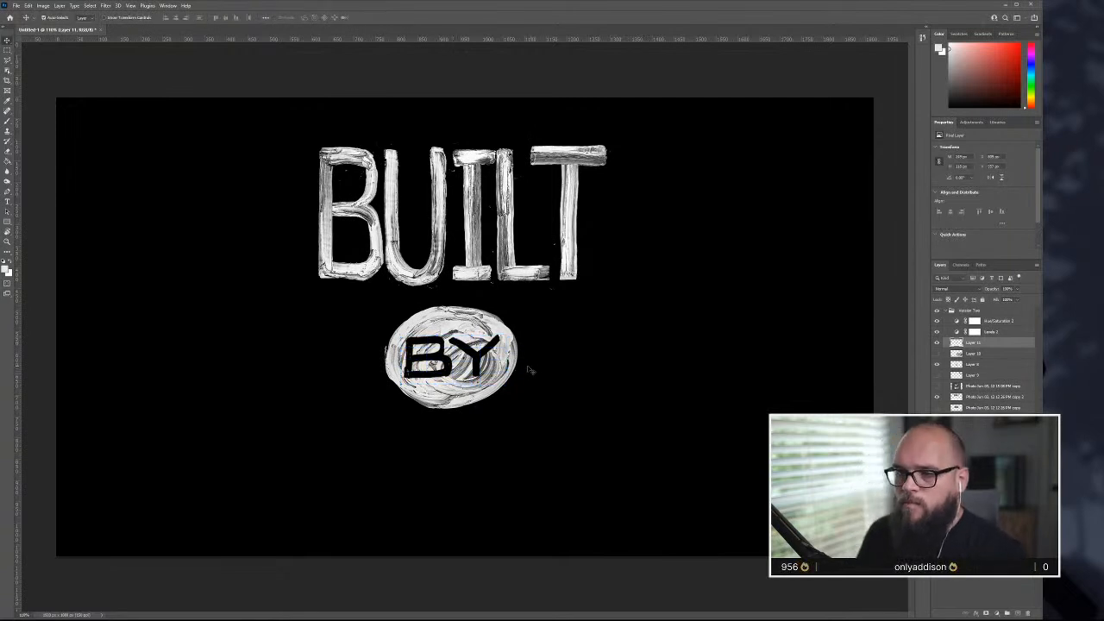
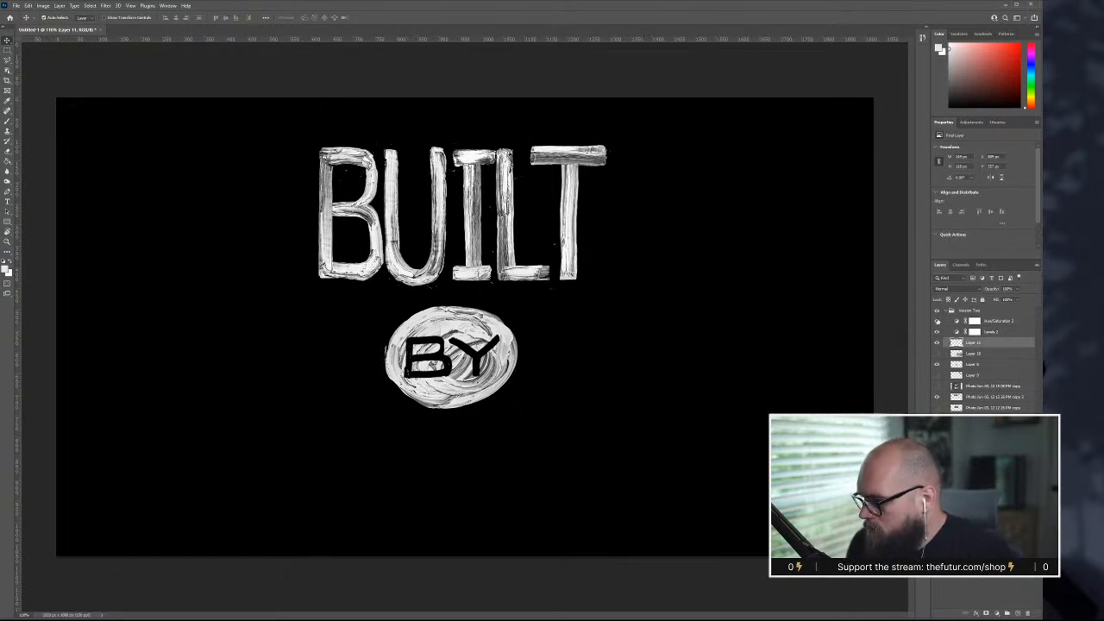
- Hide the Version Two group and place a duplicate of the HAND photo at the top of the layer stack
left_click(937, 312)
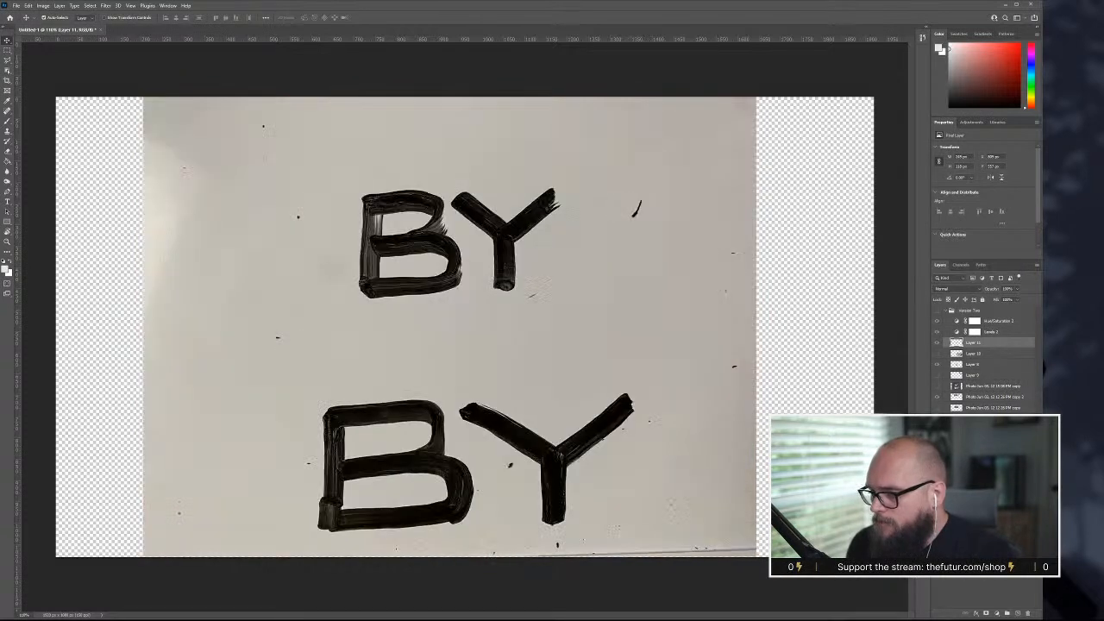
left_click(992, 483)
key("ctrl+j")
key("ctrl+shift+]")
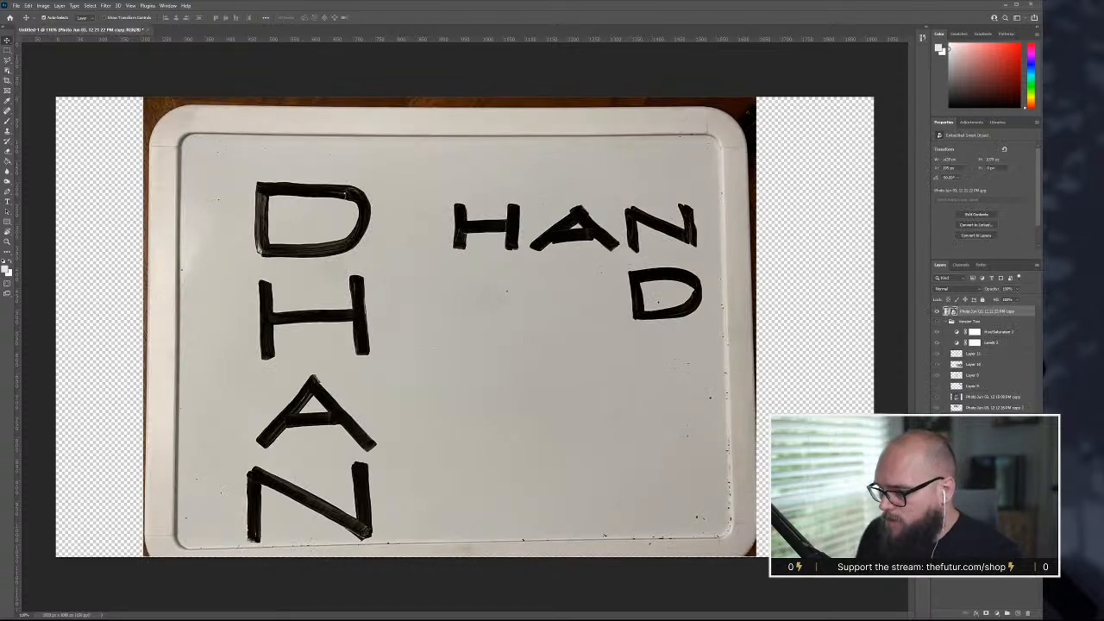
- Rasterize the duplicated HAND photo, move it beneath the adjustment layers in the Version Two group, and show the group
right_click(1028, 311)
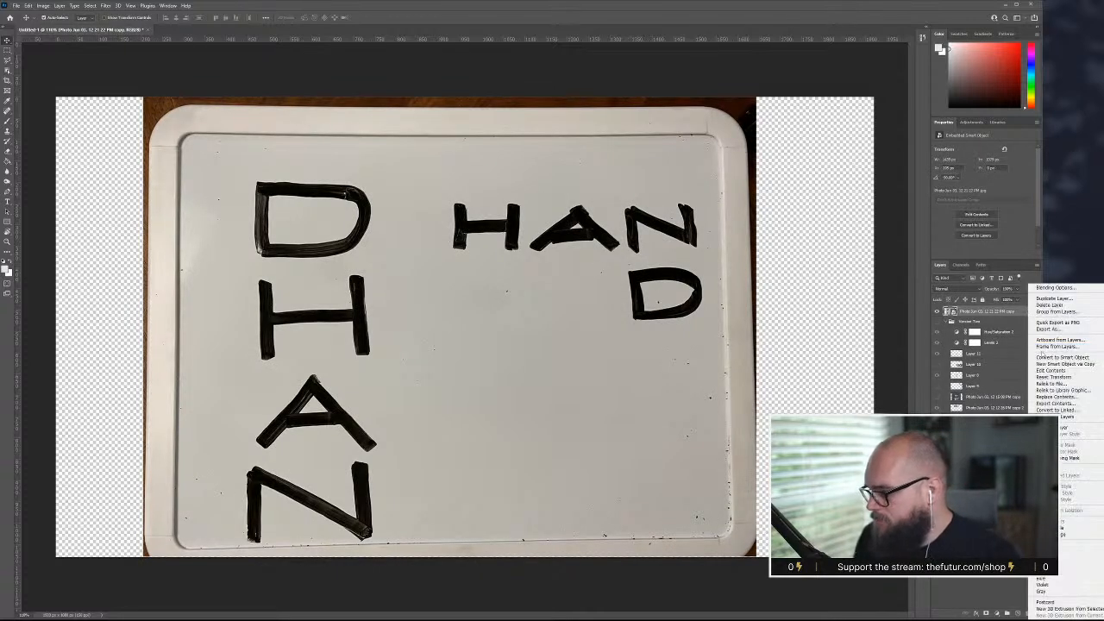
left_click(1074, 428)
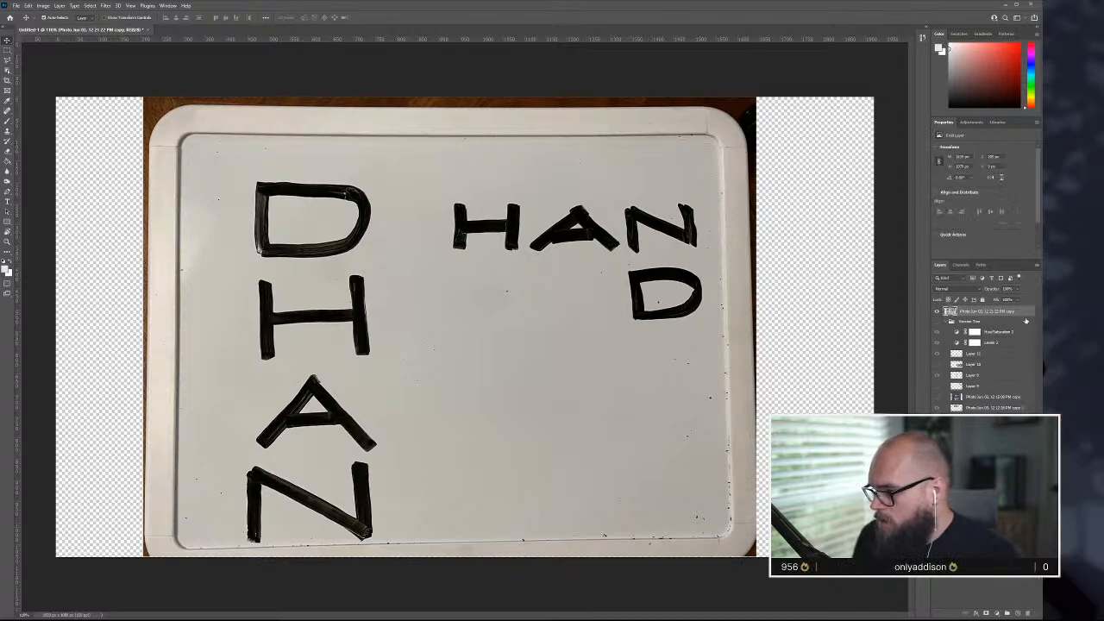
left_click_drag(1016, 313, 997, 340)
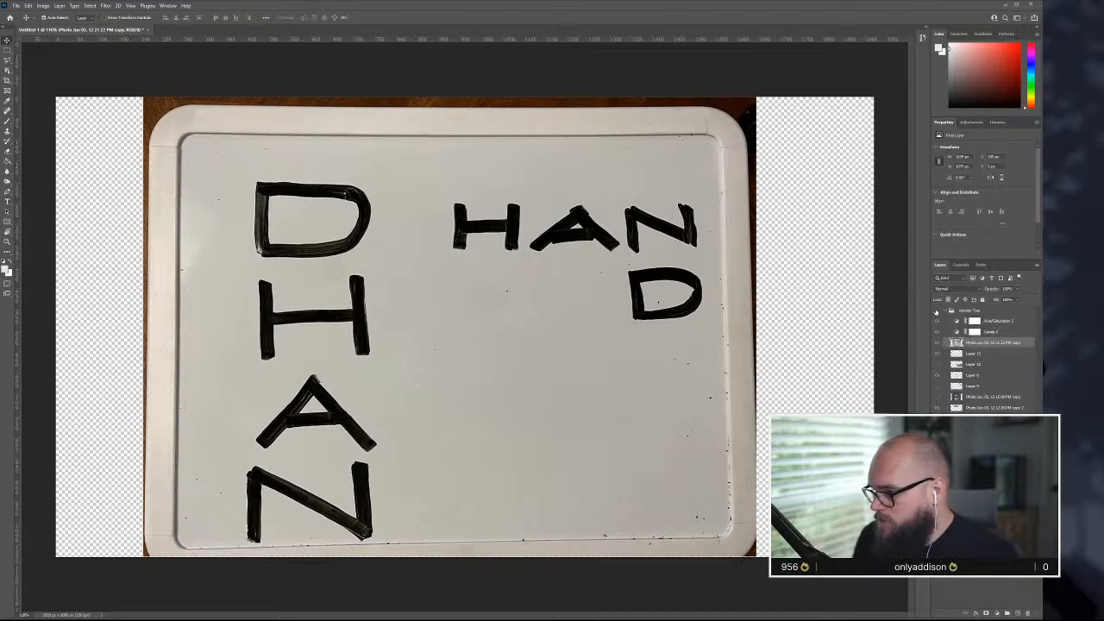
left_click(937, 311)
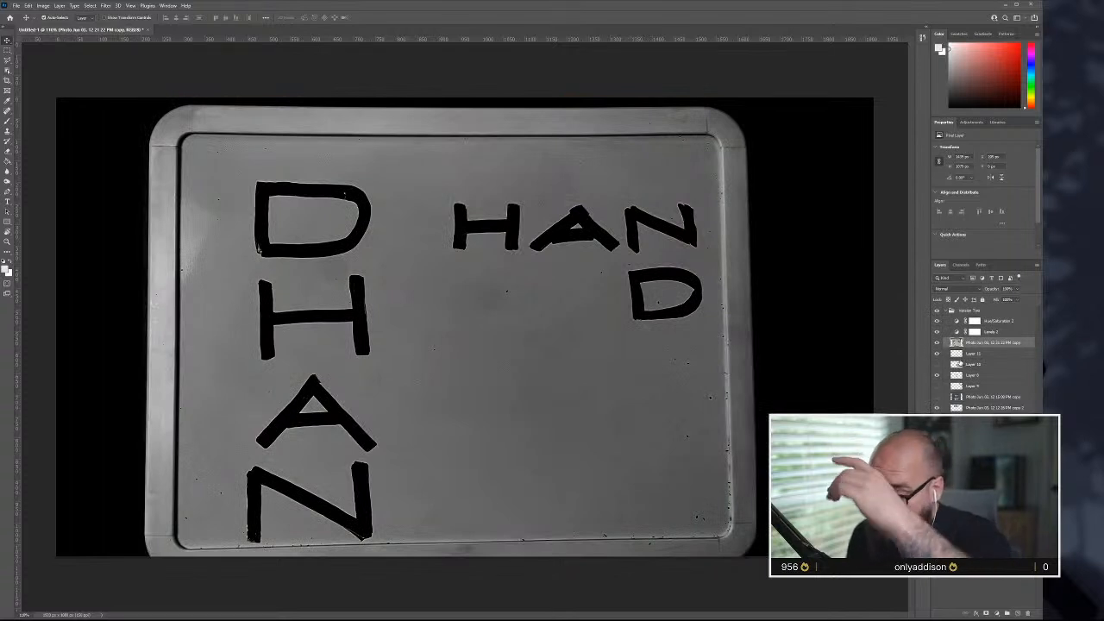
- Copy the large D and large H from the HAND photo onto separate layers
key("m")
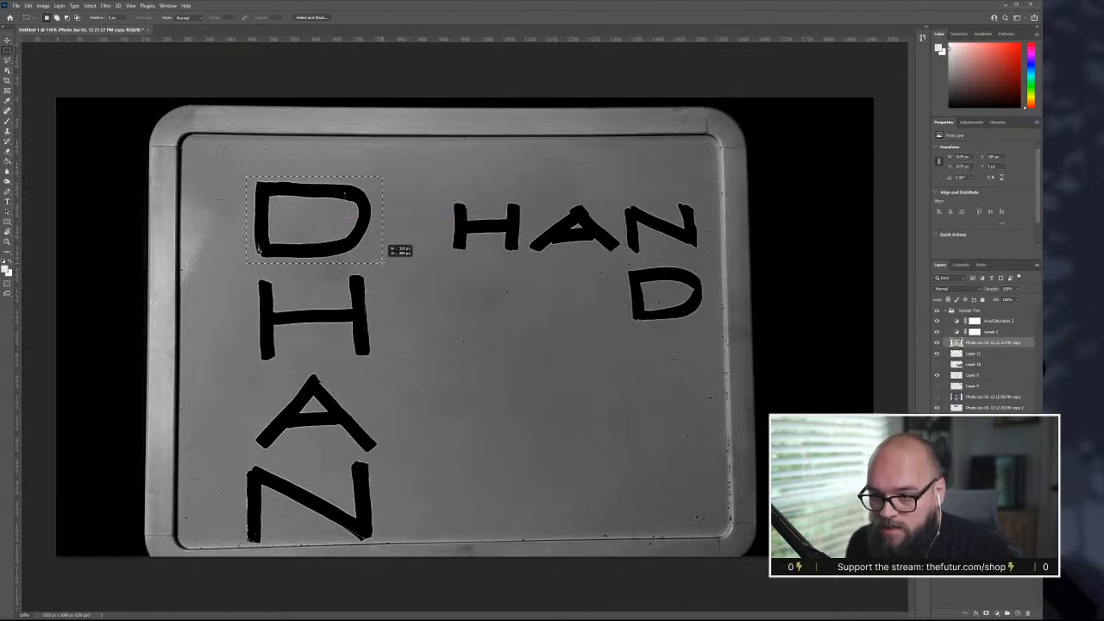
key("ctrl+j")
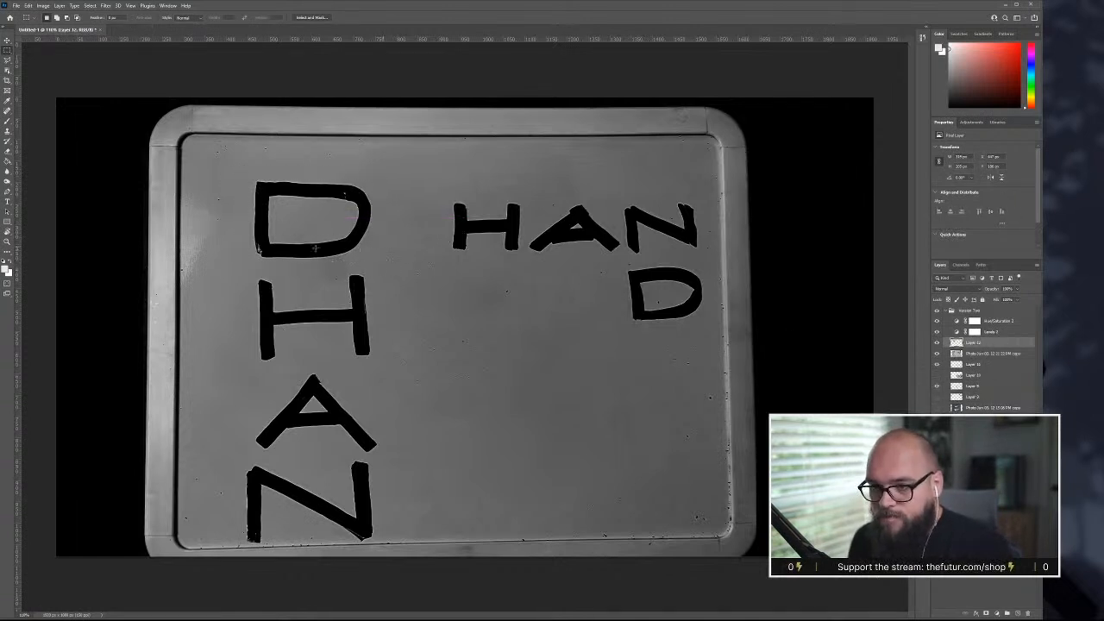
left_click_drag(250, 272, 381, 363)
key("ctrl+j")
key("Return")
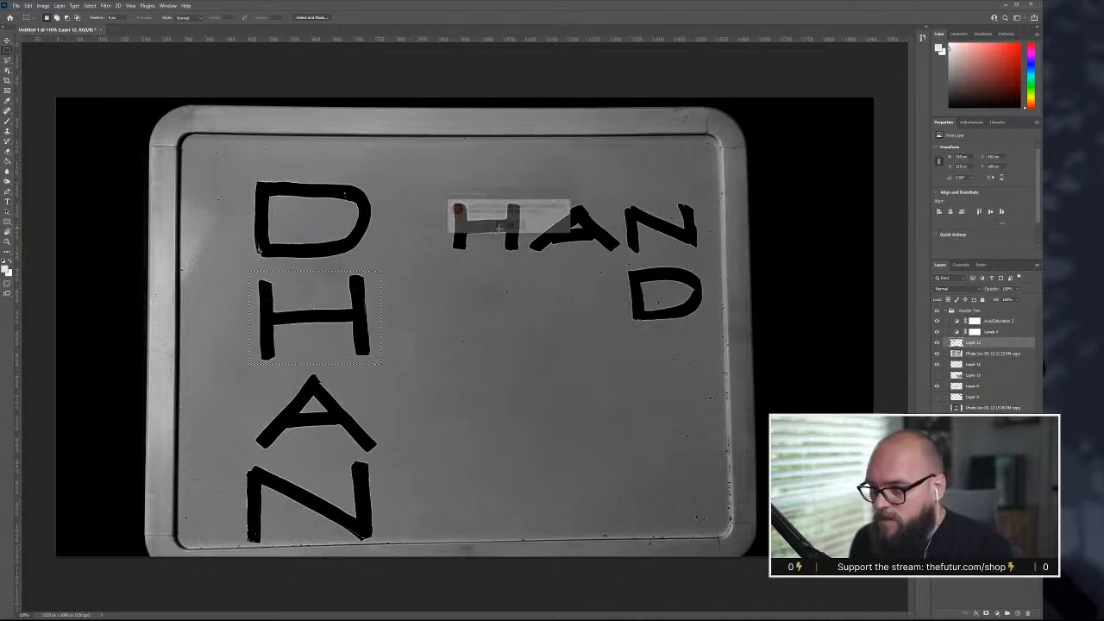
left_click(983, 353)
key("ctrl+j")
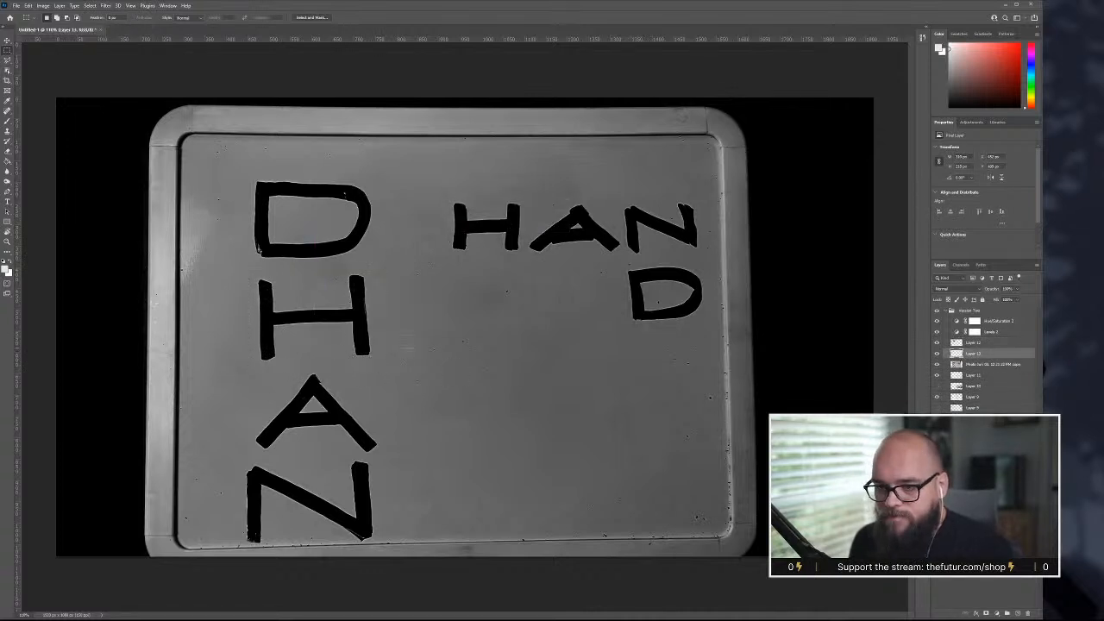
- Copy the large A and large N from the HAND photo onto separate layers
left_click_drag(392, 454, 244, 371)
left_click(974, 364)
key("ctrl+j")
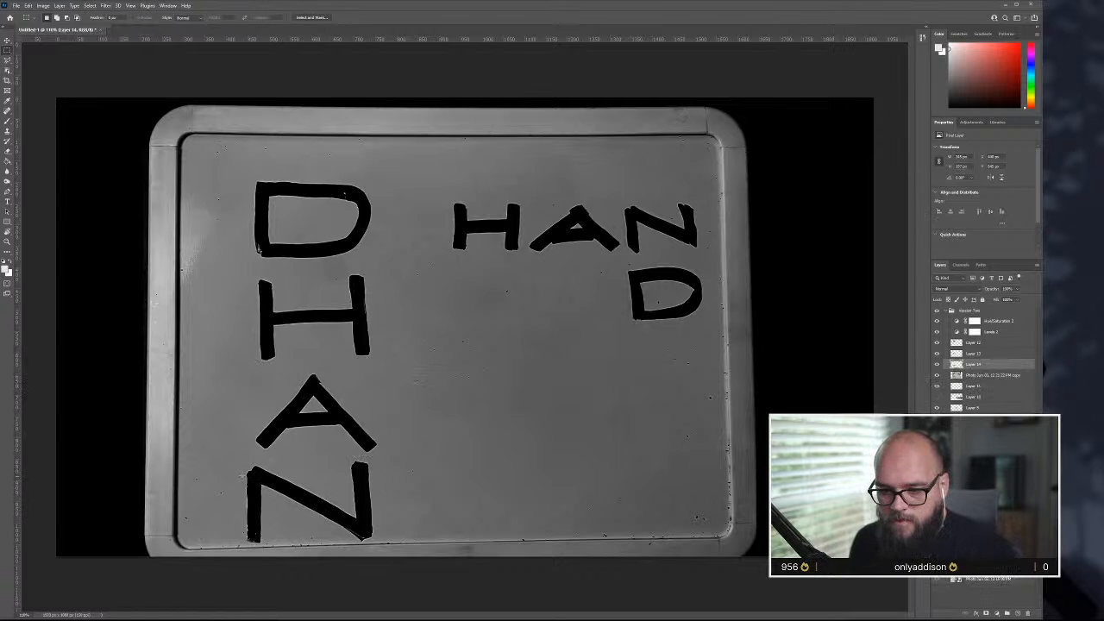
left_click_drag(229, 458, 390, 546)
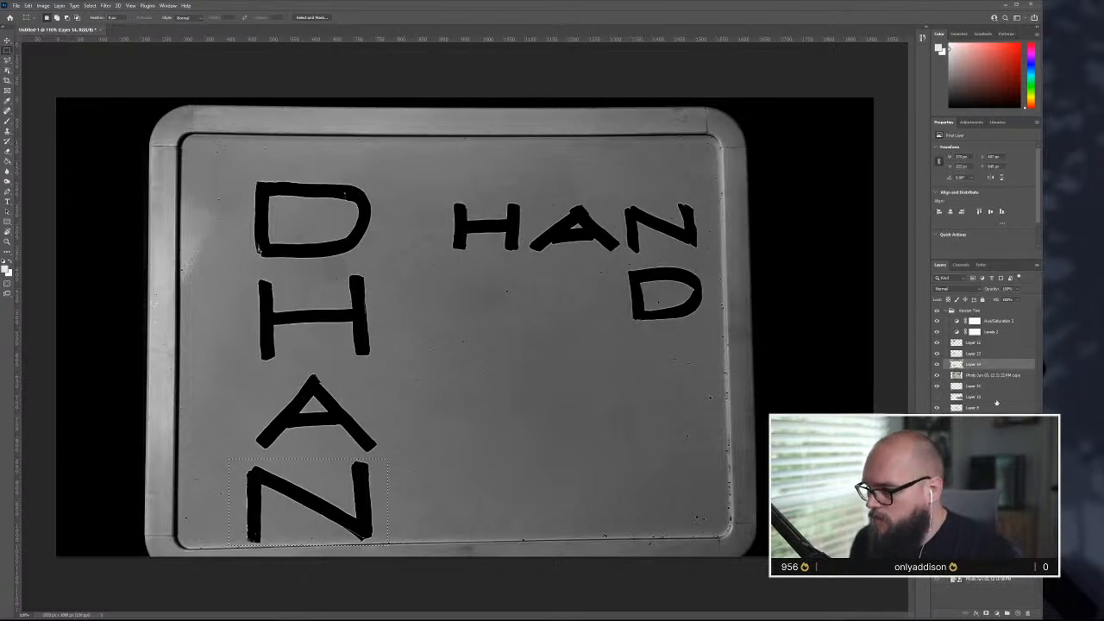
left_click(989, 377)
key("ctrl+j")
- Copy the small H and small A from the horizontal HAN lettering onto separate layers
left_click_drag(442, 193, 523, 257)
key("ctrl+j")
left_click(511, 227)
left_click(1011, 385)
key("ctrl+j")
left_click_drag(527, 198, 622, 258)
key("ctrl+j")
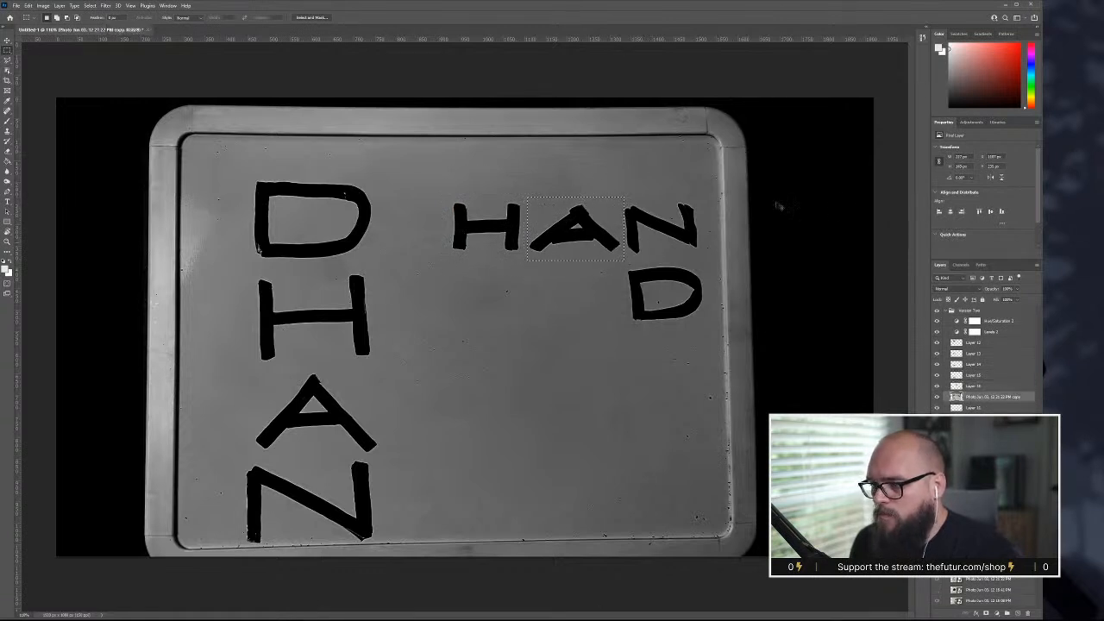
- Copy the small D beneath the HAN lettering onto its own layer and hide the source photo
left_click_drag(618, 195, 691, 222)
key("ctrl+j")
left_click(983, 418)
left_click_drag(620, 267, 710, 327)
key("ctrl+j")
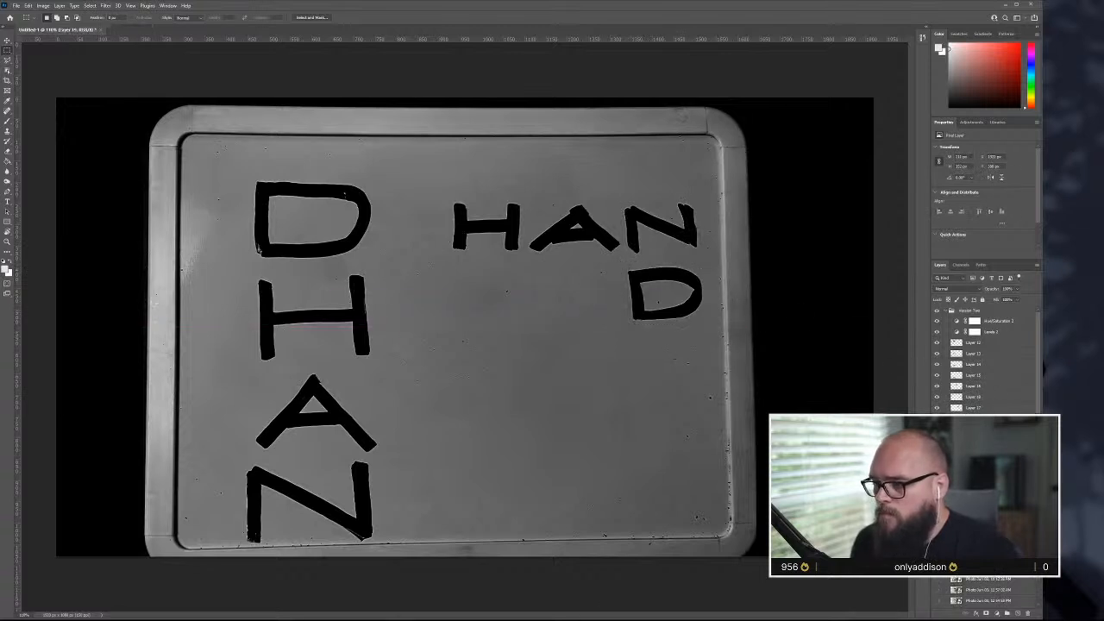
left_click(983, 429)
left_click(937, 429)
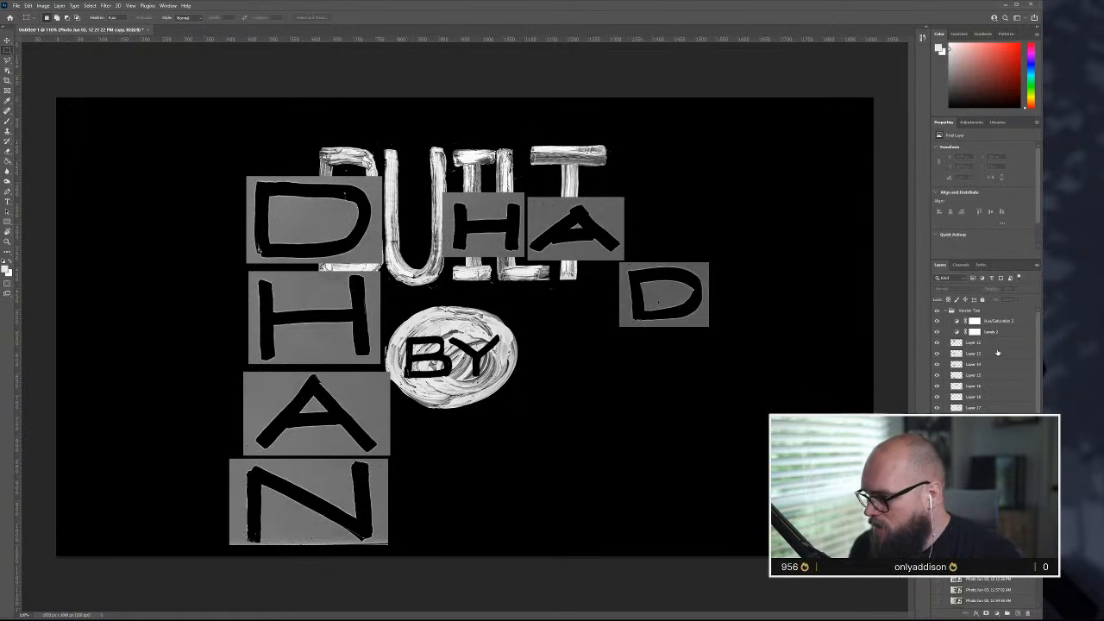
- Invert the four large letter layers D, H, A and N to white on black
left_click(999, 345)
left_click(998, 407, "shift")
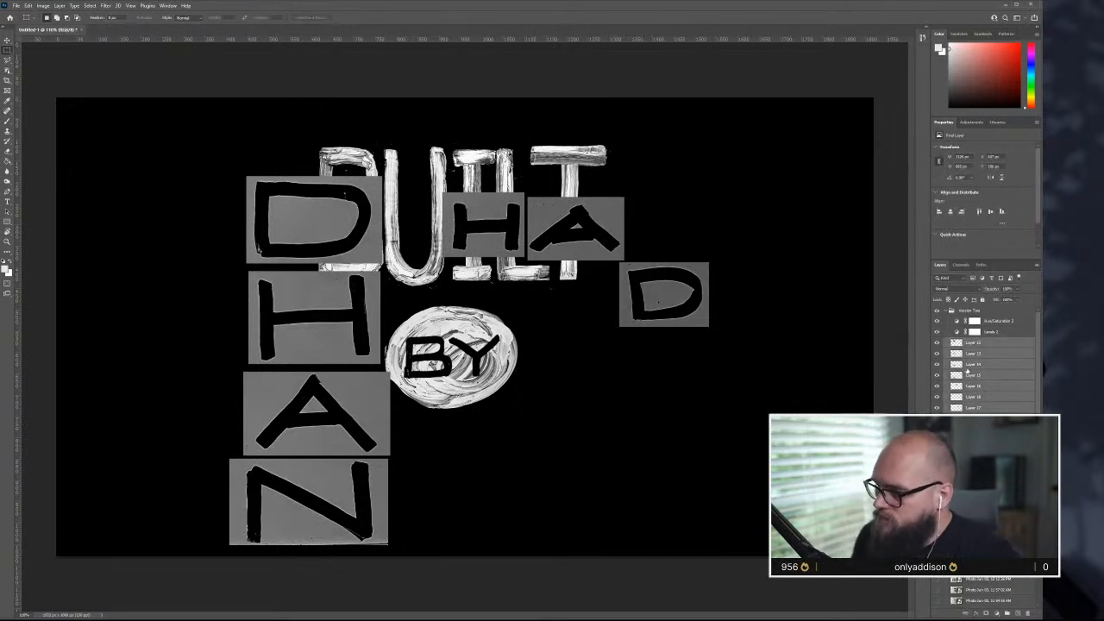
left_click(1001, 344)
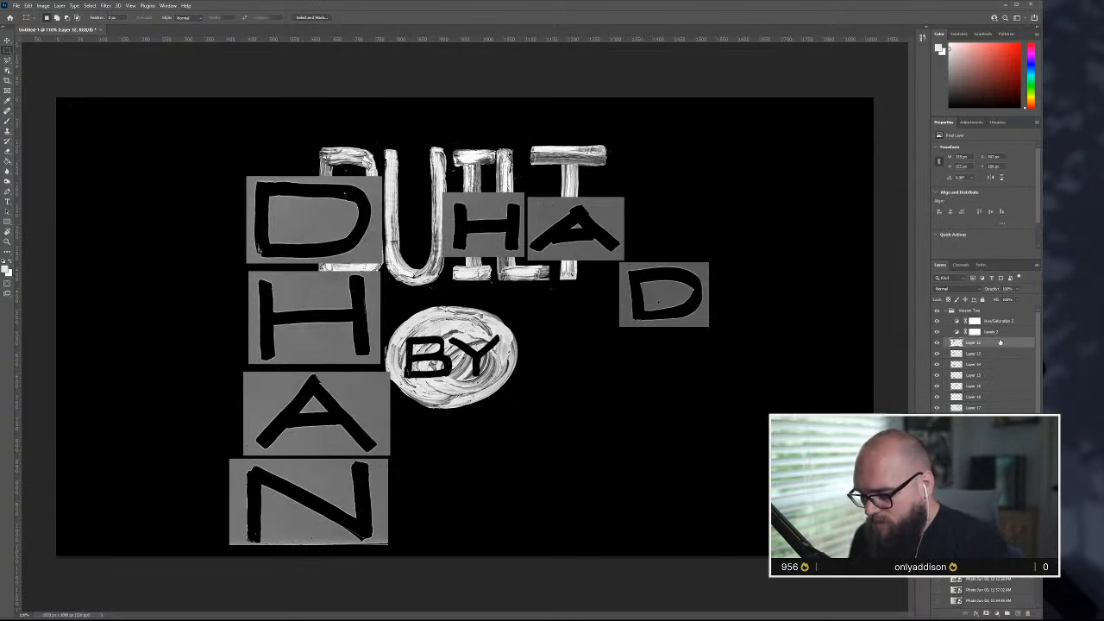
key("ctrl+i")
left_click(996, 356)
key("ctrl+i")
left_click(997, 368)
key("ctrl+i")
left_click(997, 378)
key("ctrl+i")
- Invert the small H, A and D layers to white on black
left_click(997, 387)
key("ctrl+i")
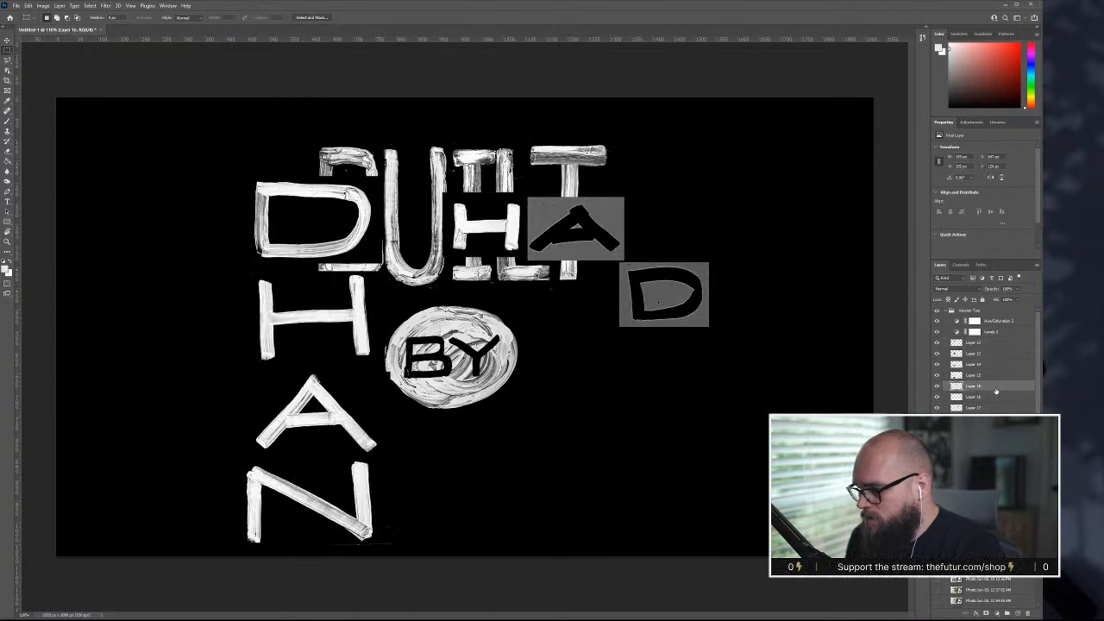
left_click(996, 397)
left_click(993, 407)
key("ctrl+i")
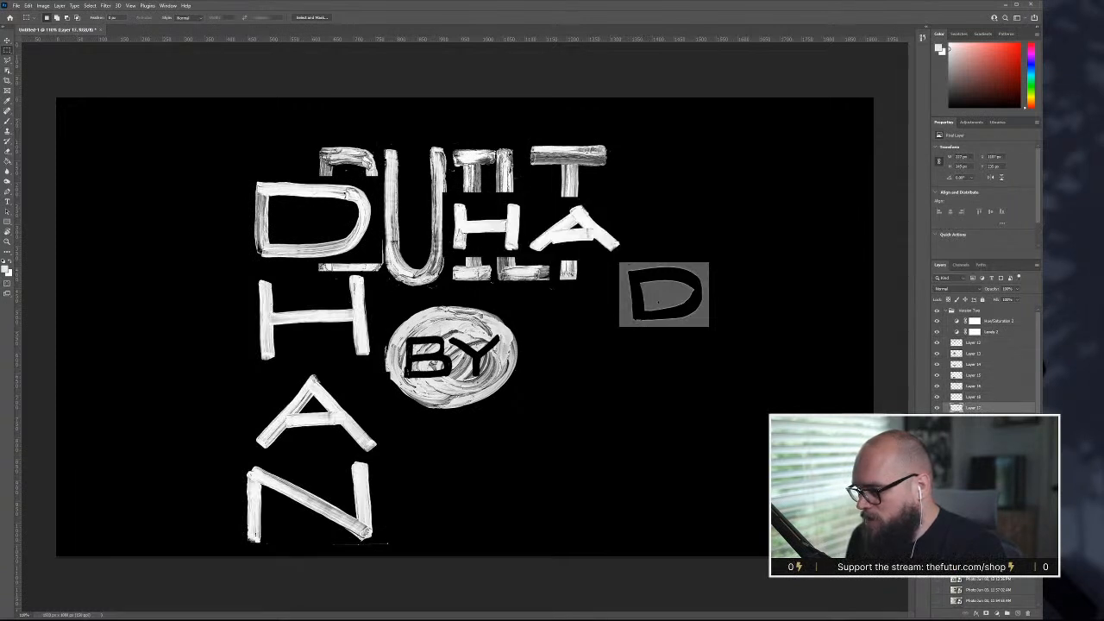
key("ctrl+i")
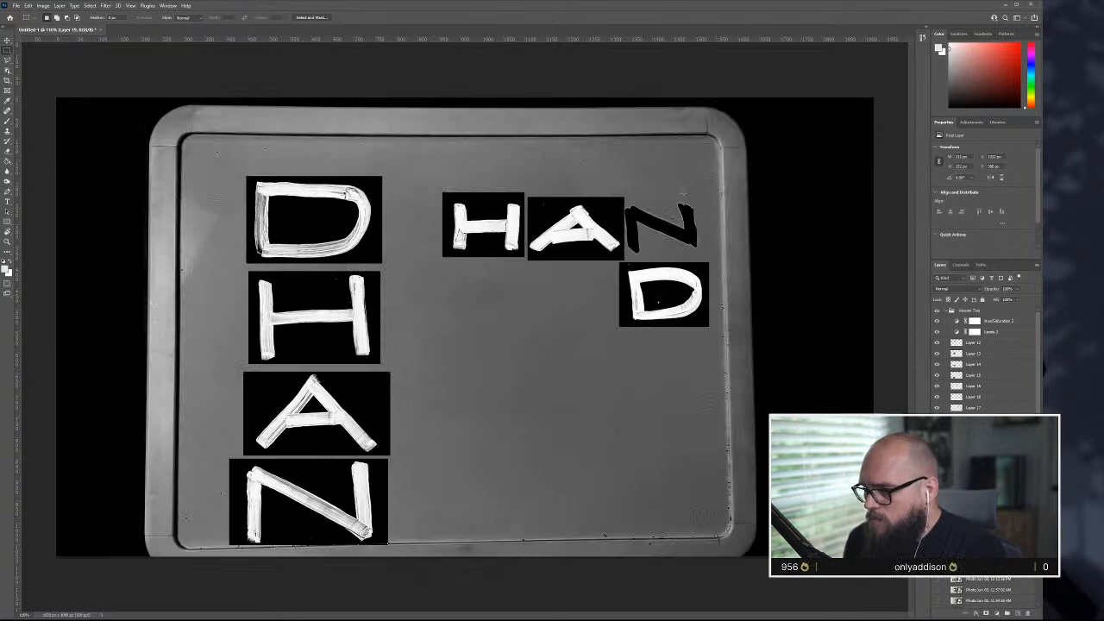
- Copy the small N from the photo onto its own layer, invert it, and hide the photo
left_click_drag(703, 199, 622, 258)
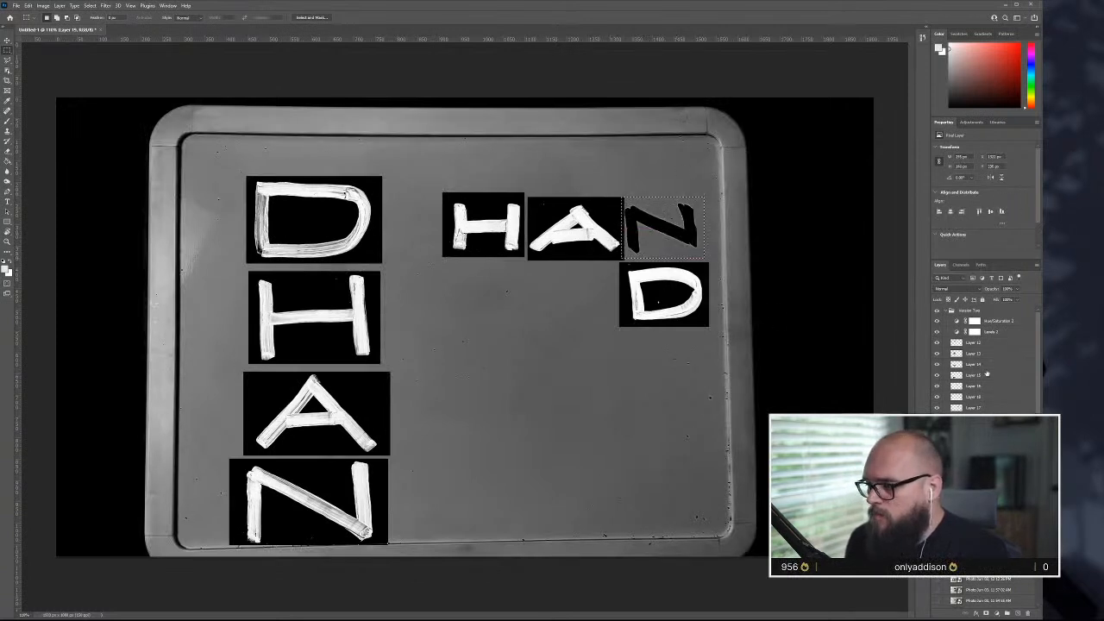
key("ctrl+j")
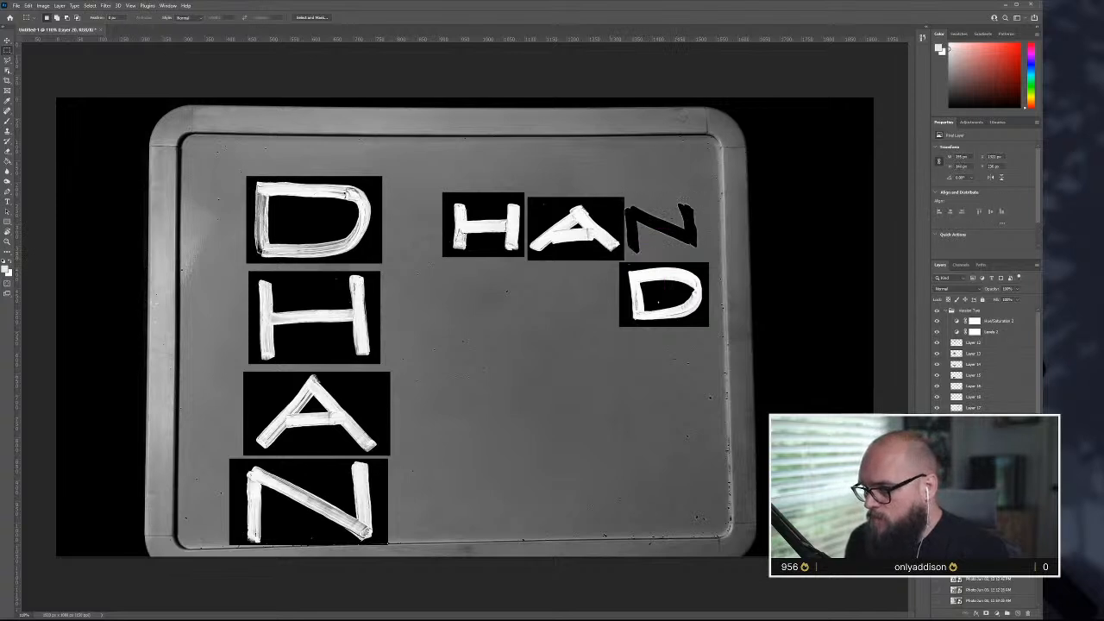
key("ctrl+i")
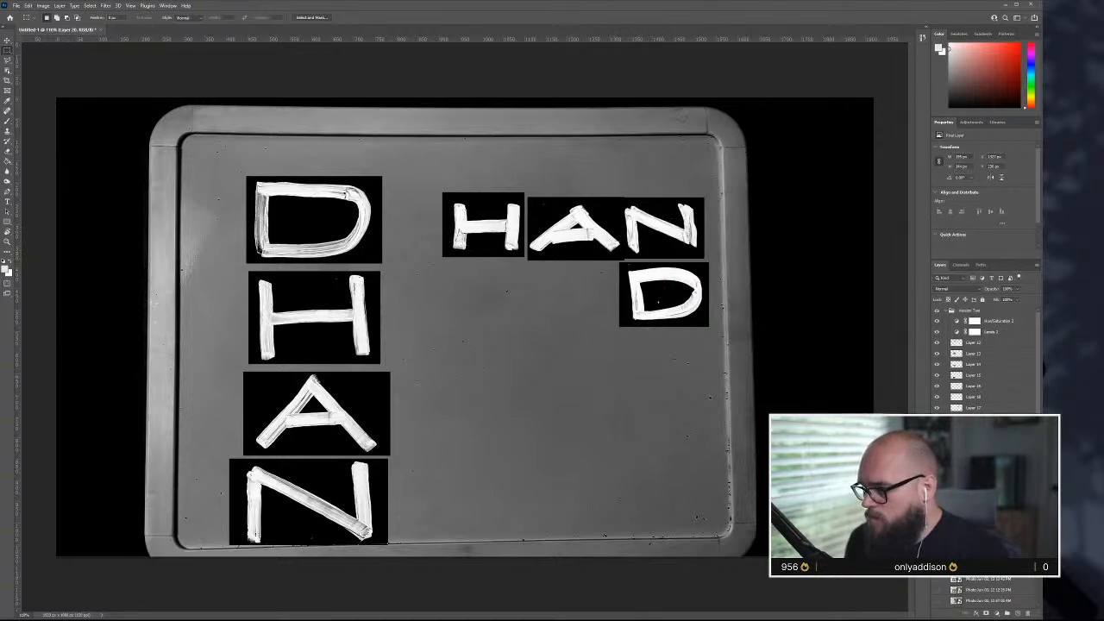
left_click(937, 440)
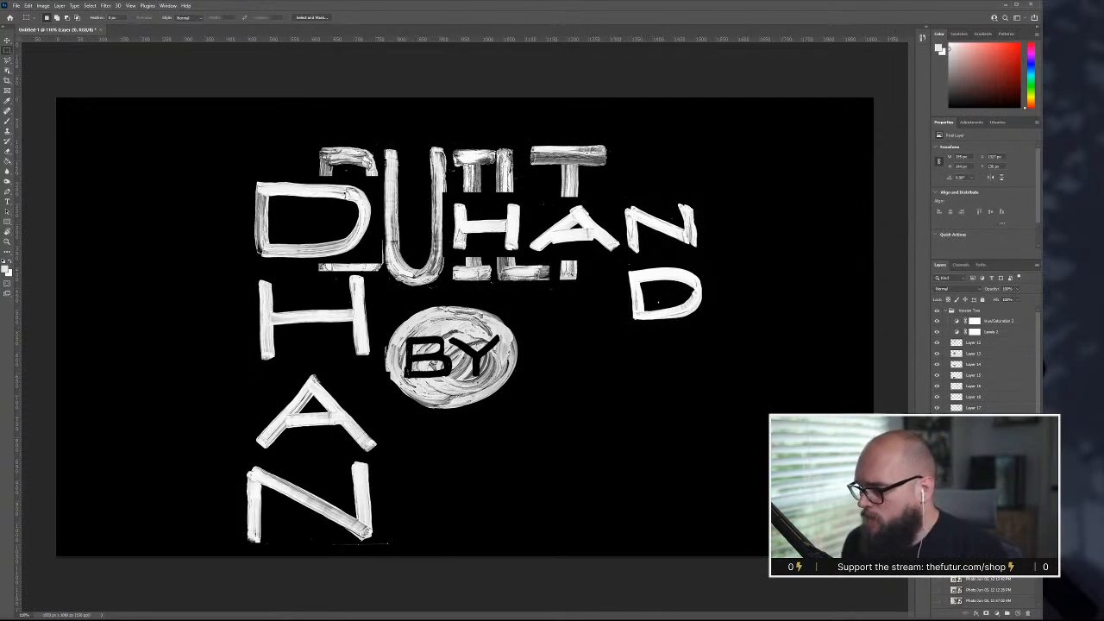
- Hide the four large letter layers and move the small H to the lower left of the BY oval
left_click(936, 377)
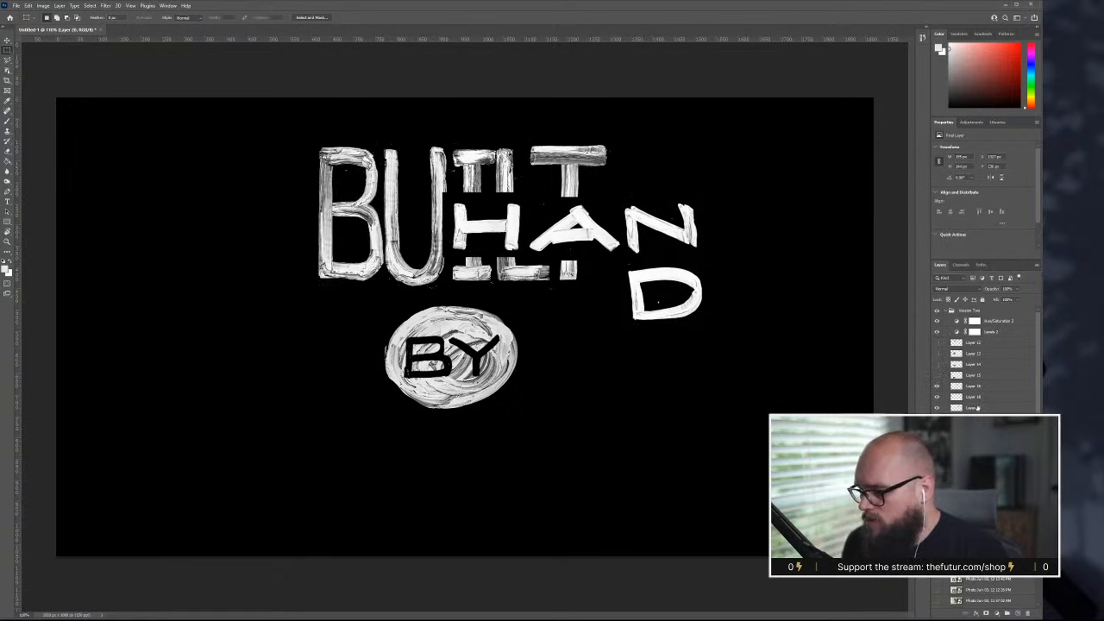
left_click(1002, 342)
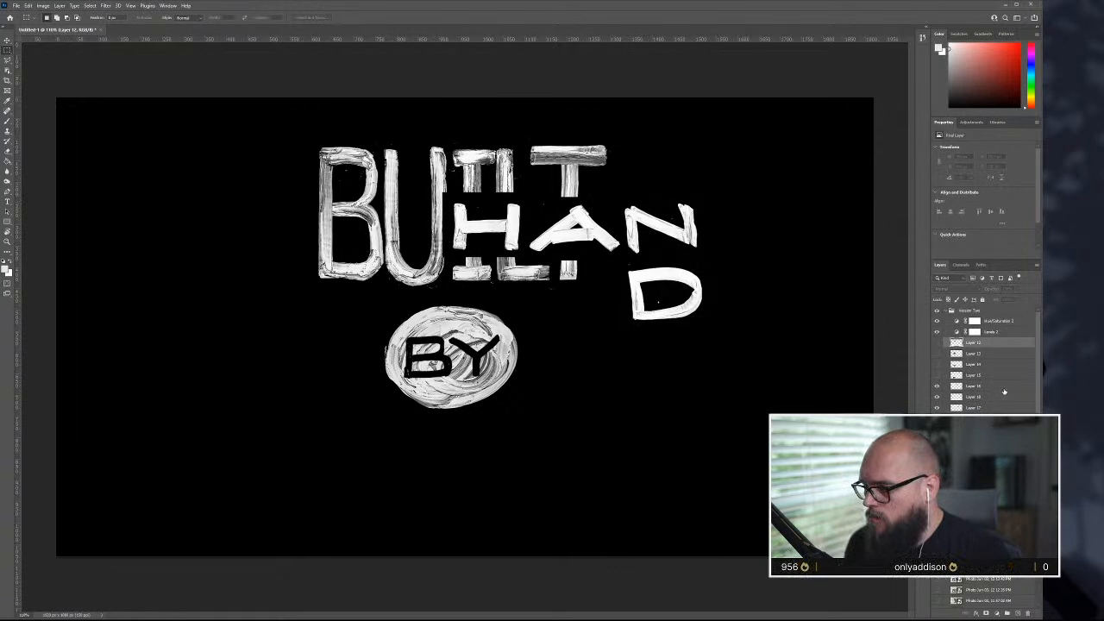
left_click(1004, 388)
key("ctrl+t")
left_click_drag(486, 223, 278, 399)
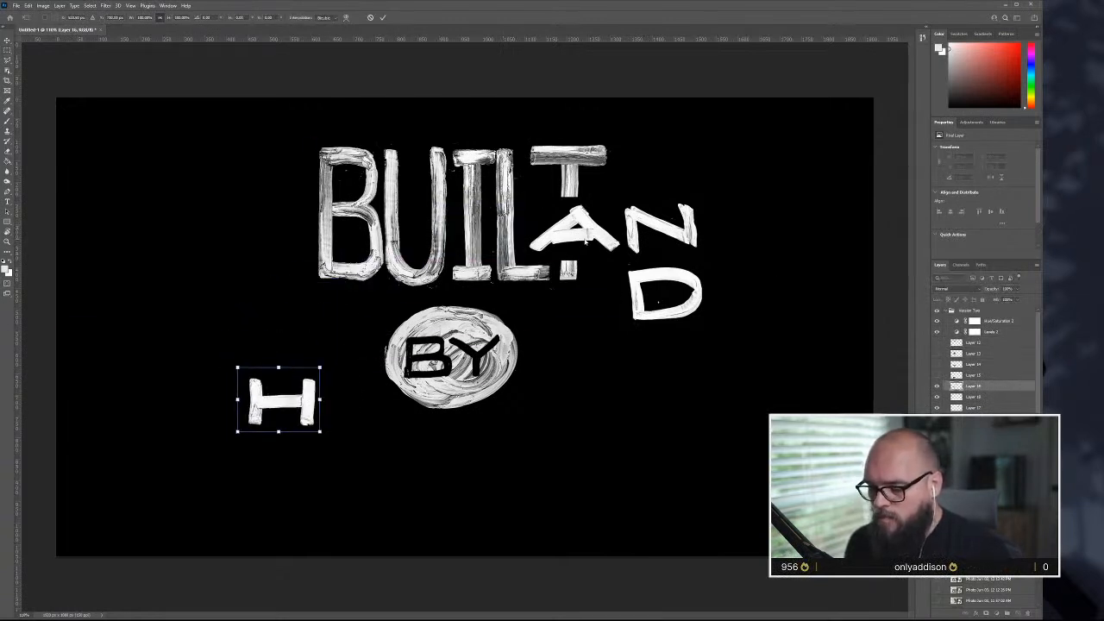
key("Return")
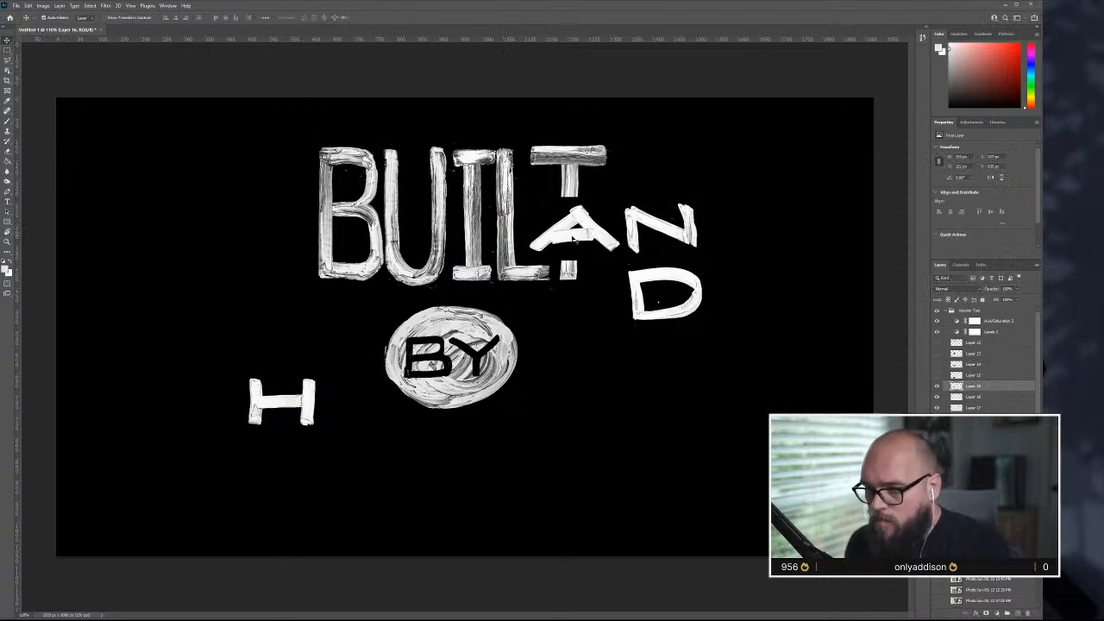
- Move the small A and N below the BY oval and the D to its lower right
left_click_drag(594, 245, 445, 464)
left_click_drag(695, 229, 556, 462)
left_click_drag(688, 309, 626, 400)
- Adjust the positions of the small H, A, N and D so they curve around the bottom of the BY oval
left_click_drag(288, 421, 339, 425)
mouse_move(402, 464)
left_mouse_down()
mouse_move(416, 452)
mouse_move(403, 459)
left_mouse_up()
left_click_drag(524, 466, 509, 467)
left_click_drag(419, 474, 414, 470)
left_click_drag(600, 398, 561, 414)
left_click_drag(355, 417, 361, 417)
left_click_drag(404, 466, 411, 471)
left_click_drag(552, 475, 542, 485)
left_click_drag(433, 477, 440, 461)
left_click_drag(522, 472, 521, 459)
left_click_drag(602, 396, 608, 384)
- Try scaling down the small H on its own and undo the change
left_click(345, 397)
key("ctrl+t")
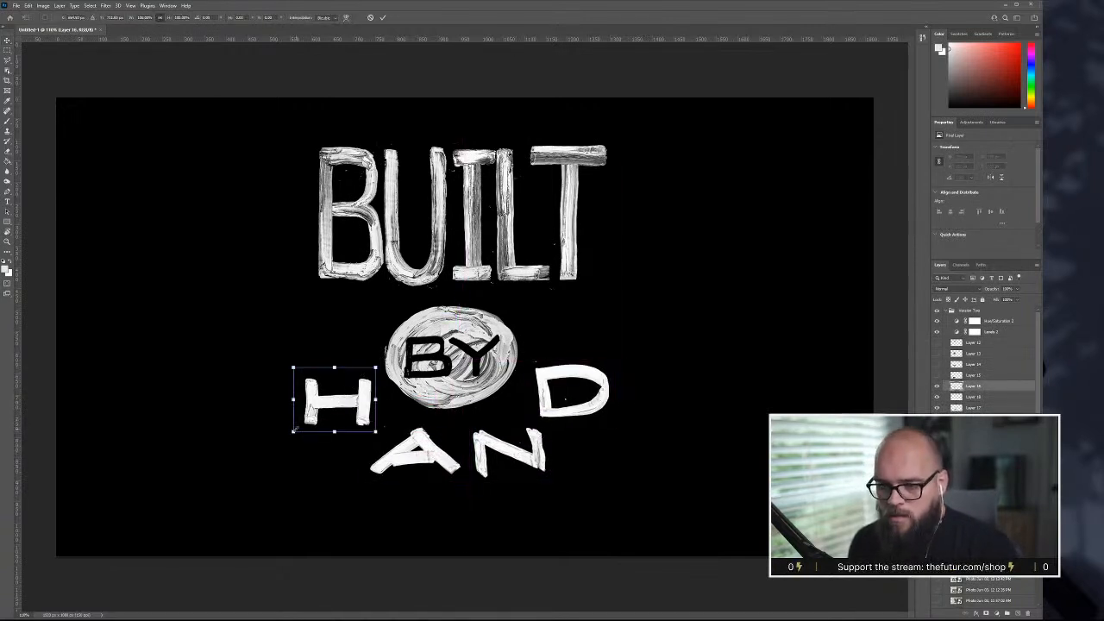
left_click_drag(297, 429, 329, 417)
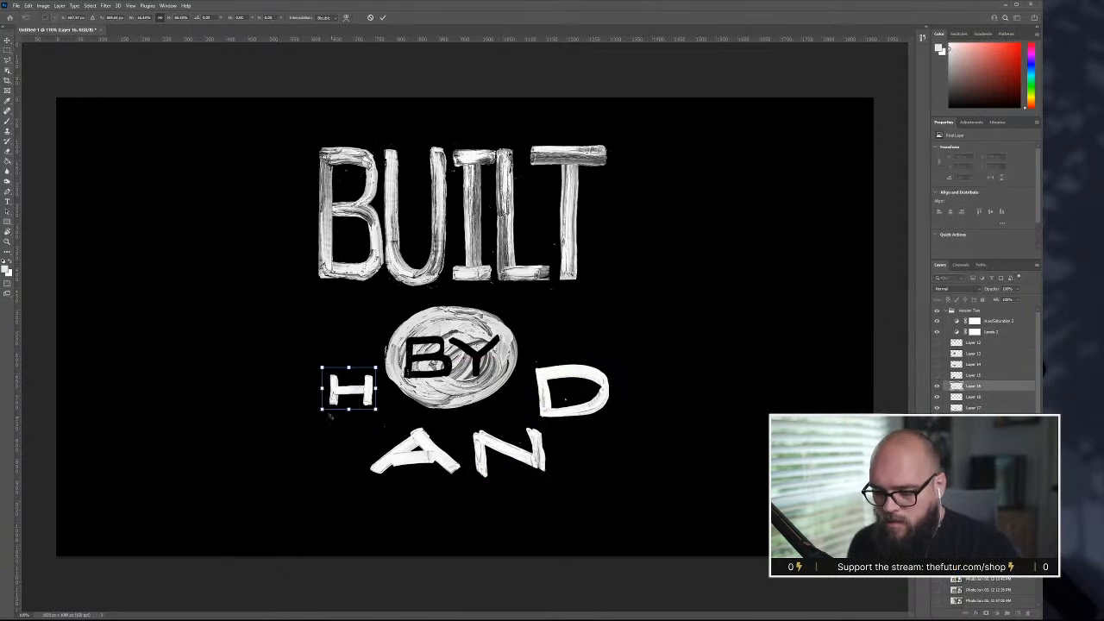
key("Return")
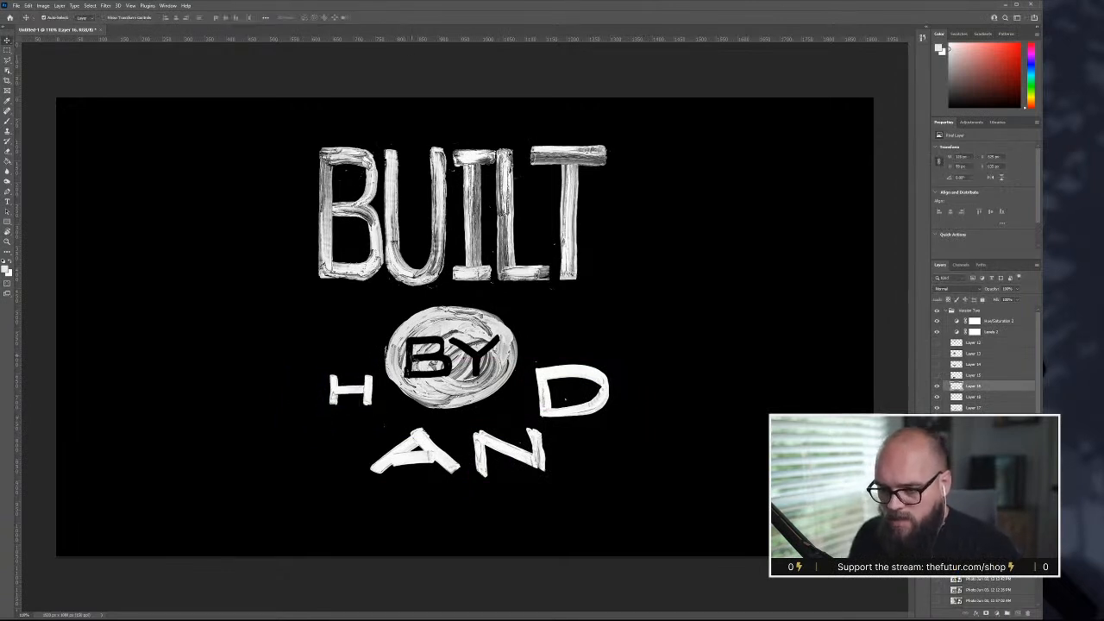
key("ctrl+z")
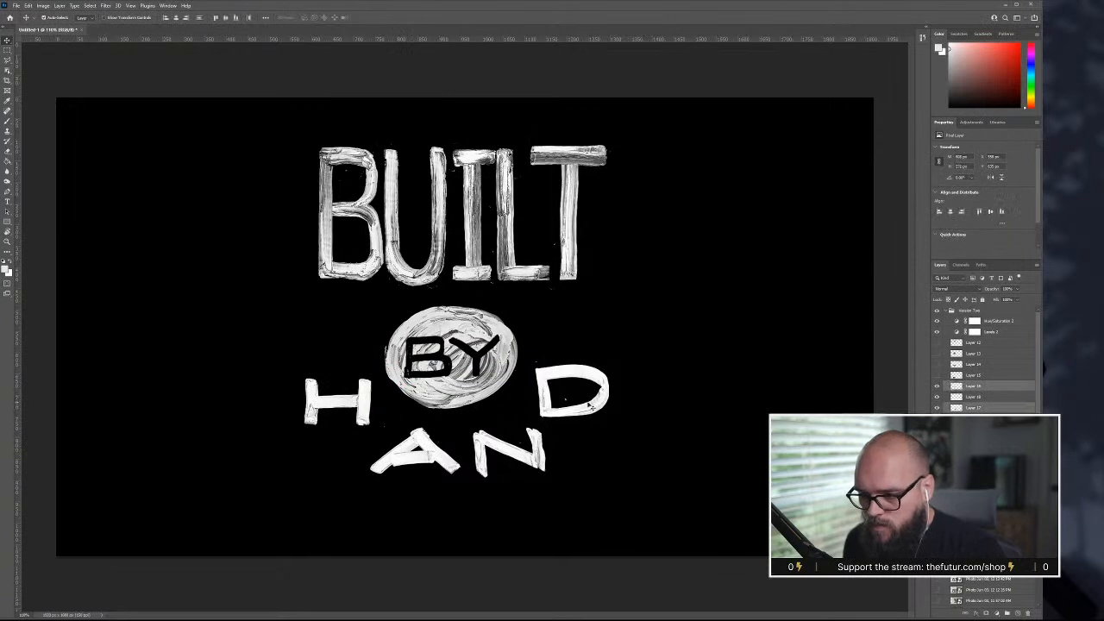
- Scale the small H, A, N and D down together and place them centred beneath the BY oval
key("ctrl+t")
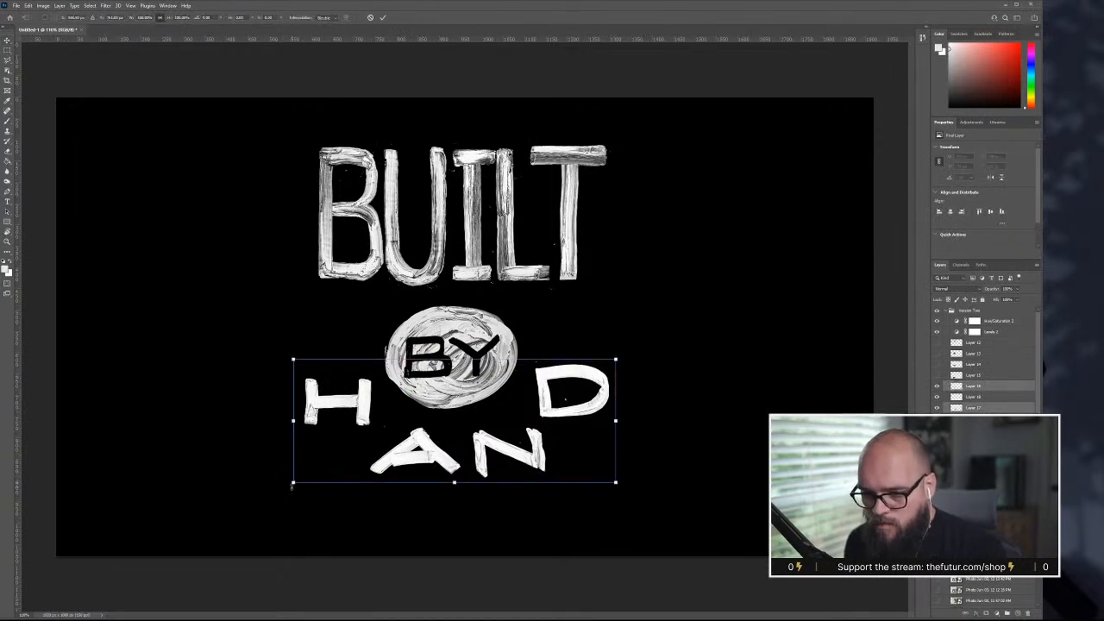
left_click_drag(292, 484, 385, 434)
left_click_drag(608, 375, 552, 383)
key("Return")
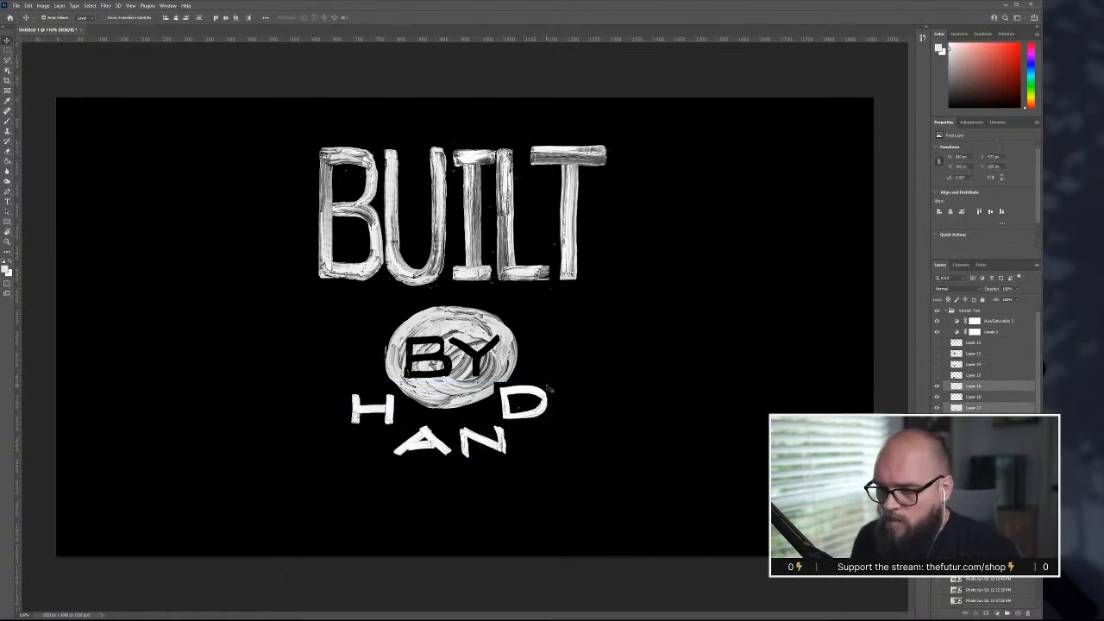
- Spread the reduced H, A, N and D letters farther apart around the lower edge of the BY oval
left_click_drag(392, 419, 364, 406)
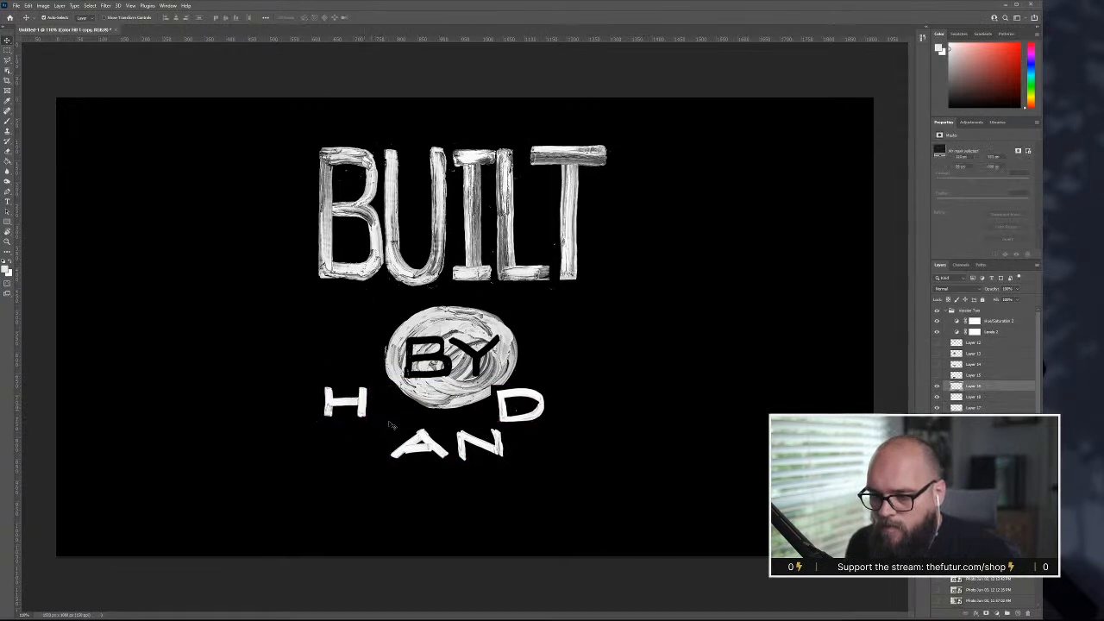
left_click_drag(433, 448, 414, 448)
left_click_drag(515, 424, 547, 420)
left_click_drag(499, 461, 514, 442)
- Fine-tune the HAND arc by lowering the A and N slightly and raising the H and D
left_click_drag(424, 458, 423, 458)
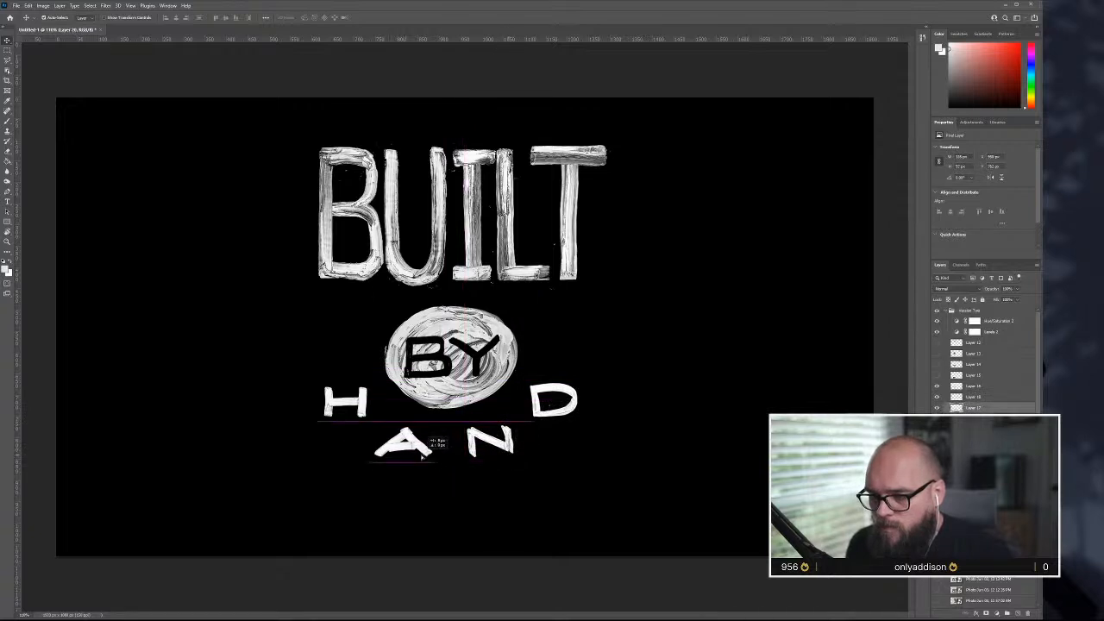
left_click_drag(361, 399, 362, 399)
left_click_drag(417, 444, 415, 451)
left_click_drag(479, 440, 480, 448)
left_click_drag(565, 400, 568, 391)
left_click(656, 333)
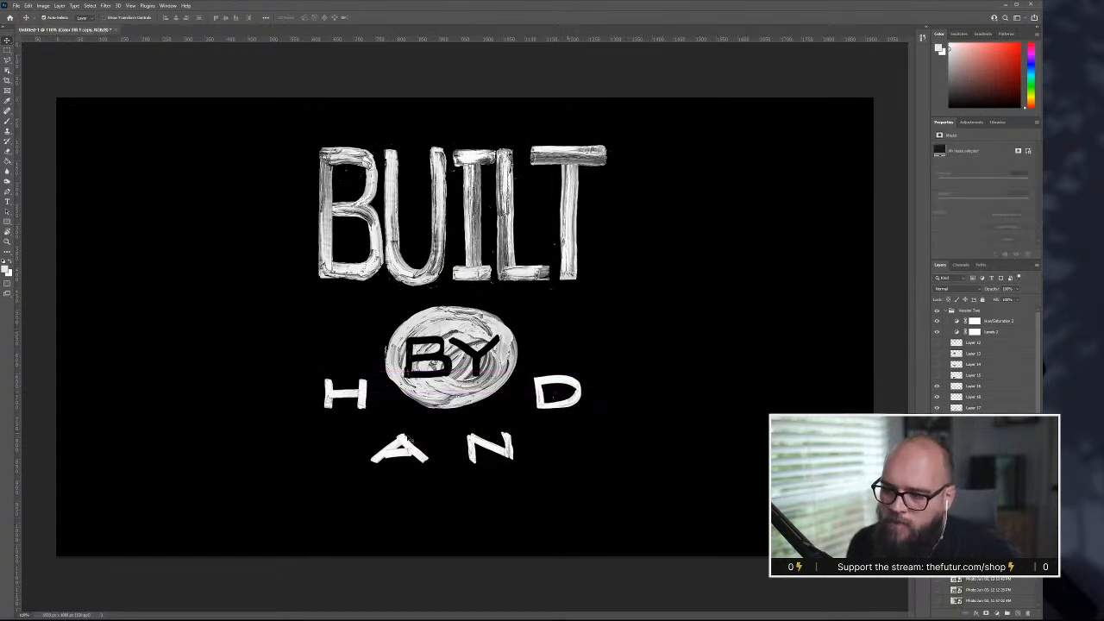
- Select the small H, A, N and D layers together and scale them down slightly around their common centre beneath the BY oval
left_click(407, 441)
left_click_drag(362, 409, 391, 417)
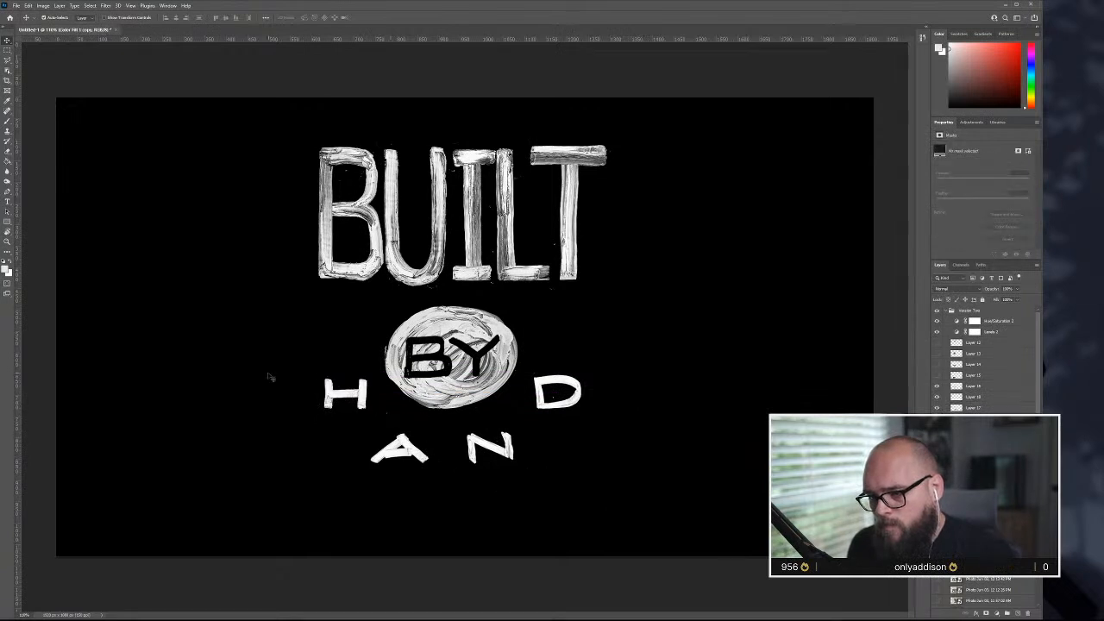
left_click(363, 401)
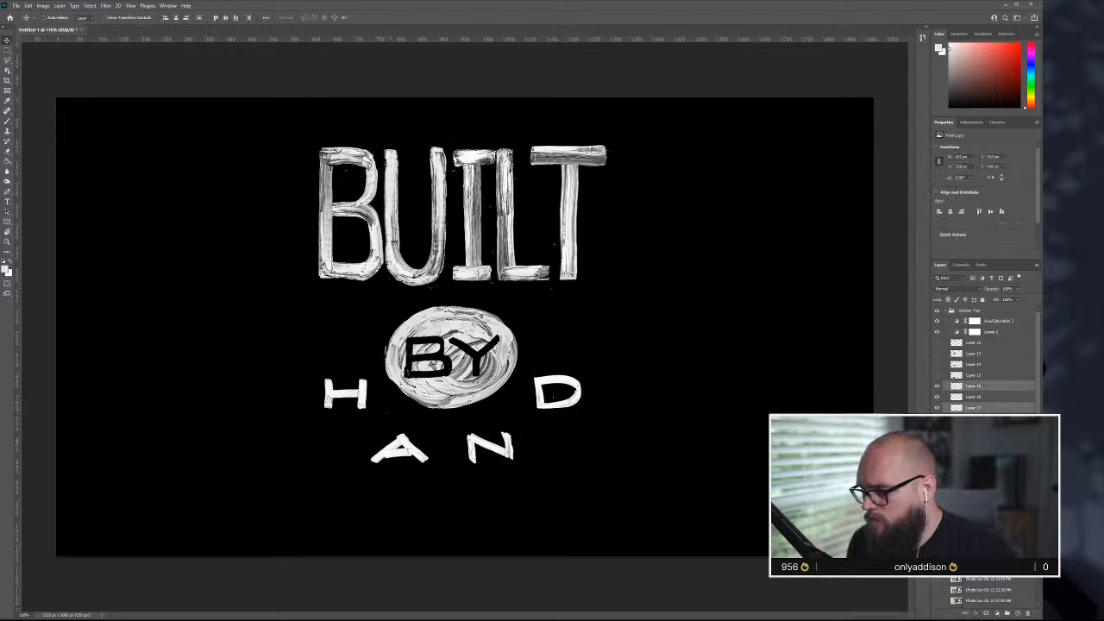
left_click(937, 386)
left_click(938, 386)
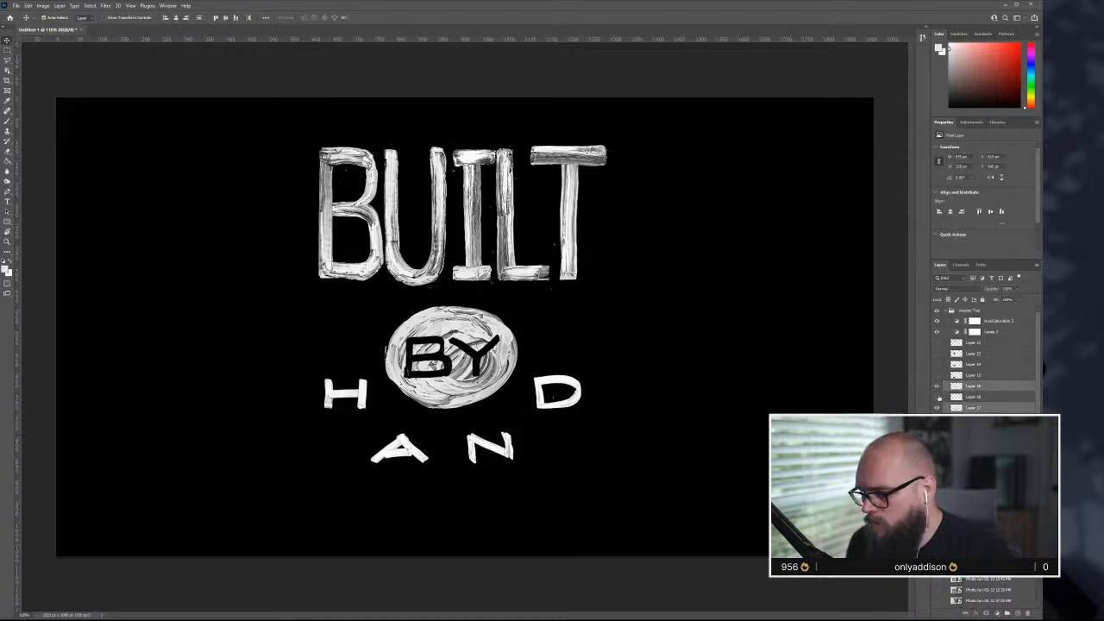
left_click(984, 399)
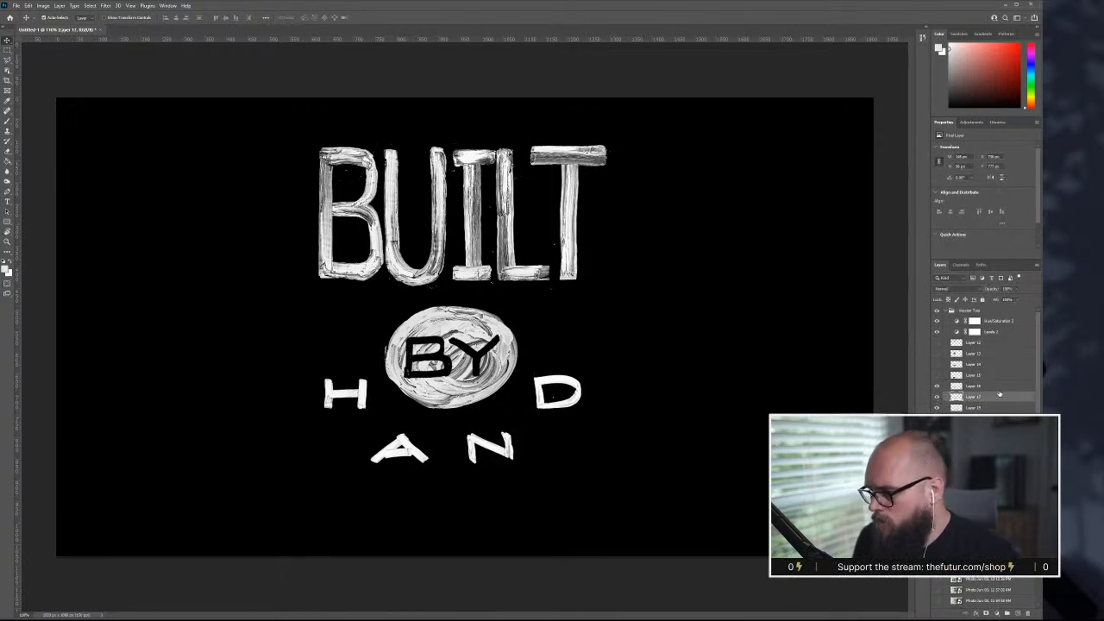
left_click_drag(987, 398, 1004, 411)
left_click(992, 397, "shift")
key("ctrl+t")
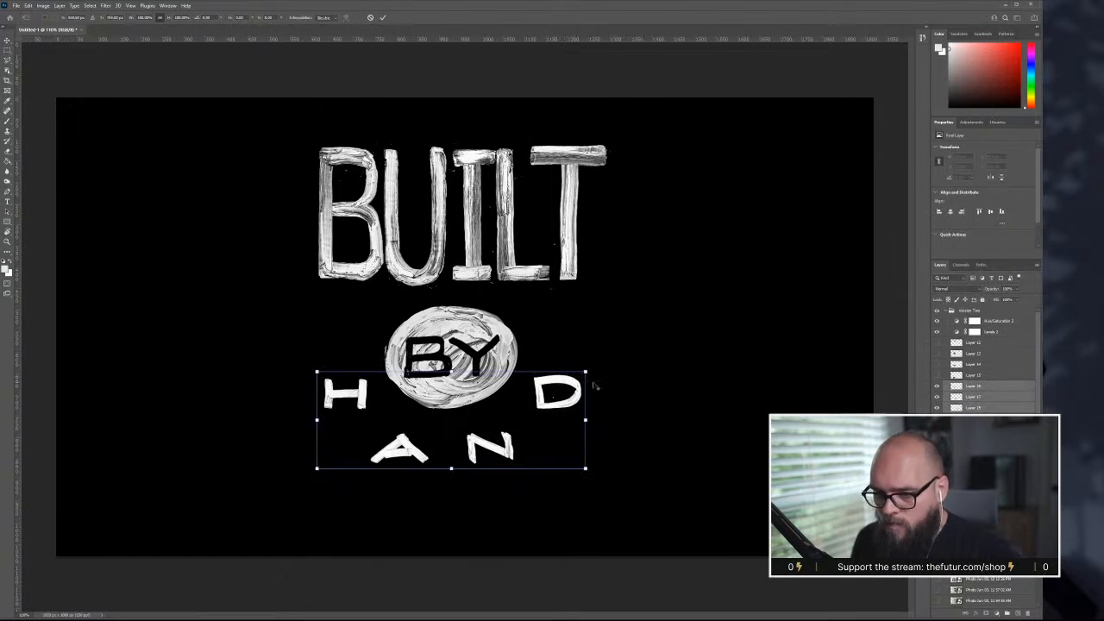
left_click_drag(586, 373, 565, 389)
key("Return")
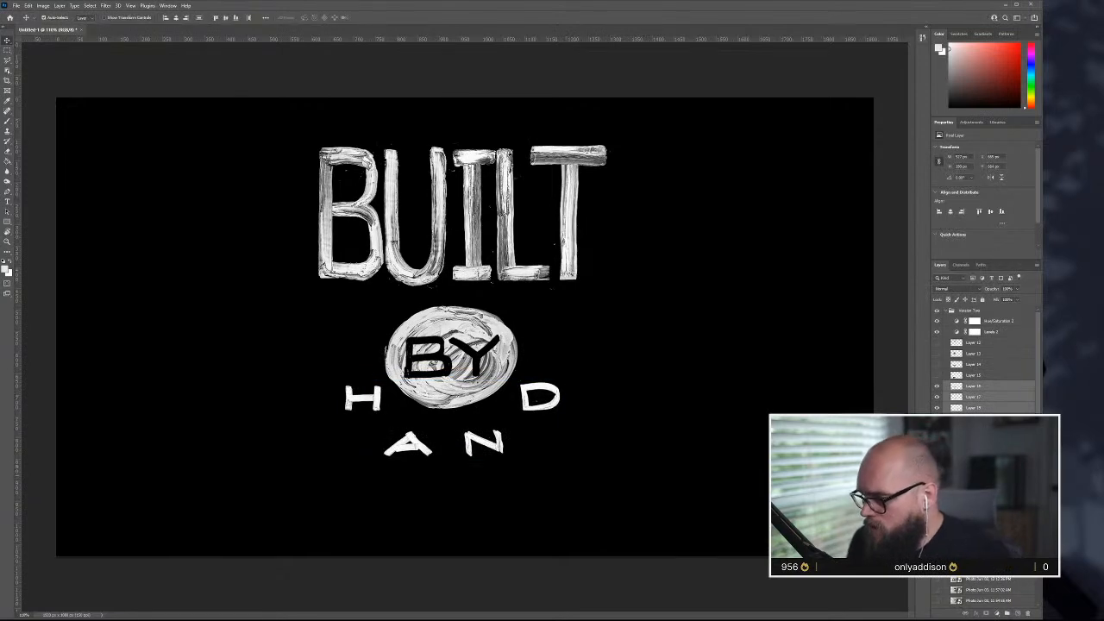
- Hide the Version Two group temporarily to review the whiteboard HAND letters and the original BUILT BY HAND photo
left_click(937, 311)
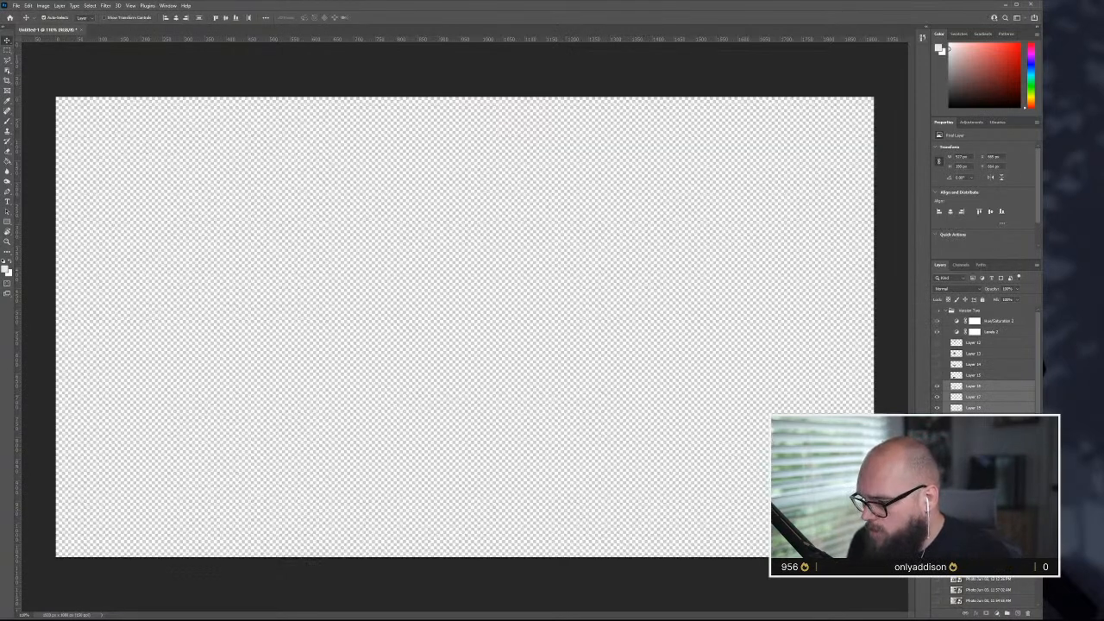
left_click(937, 568)
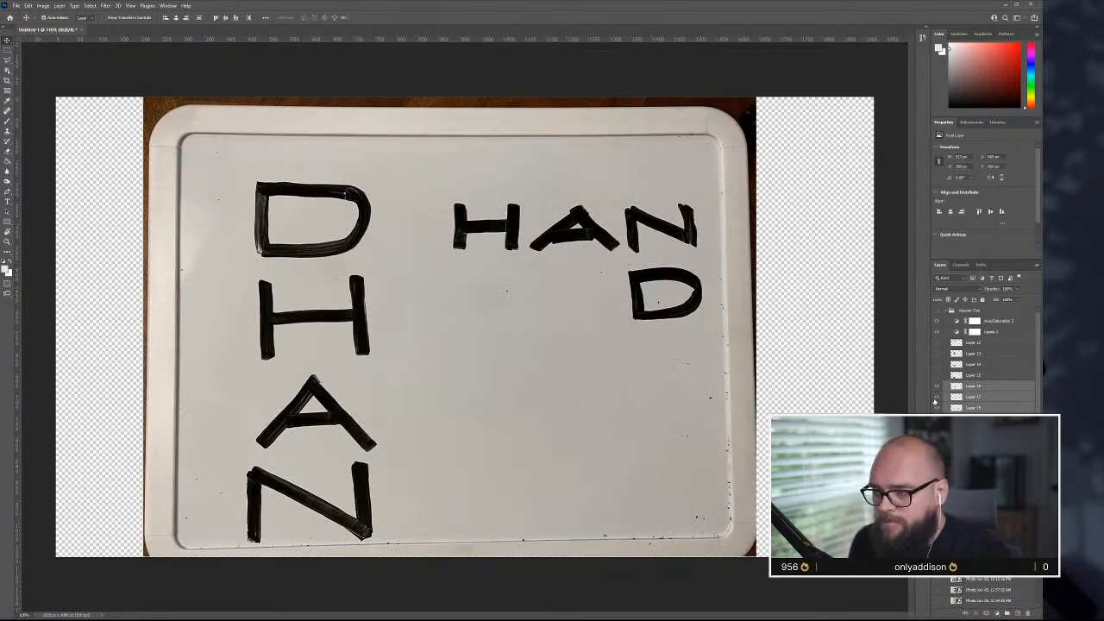
left_click(937, 558)
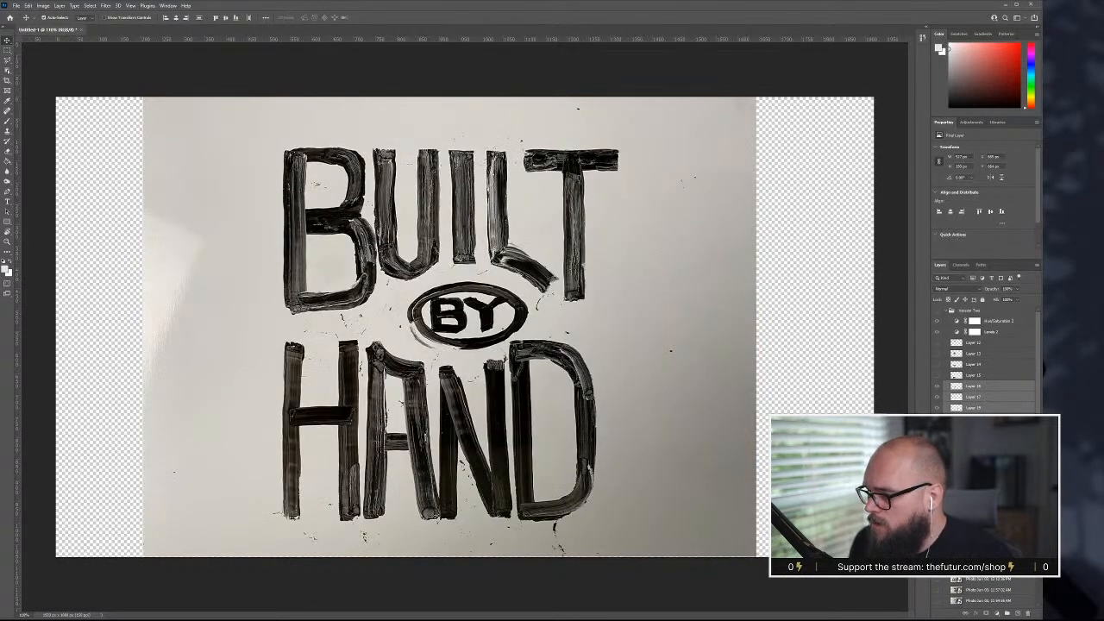
left_click(937, 557)
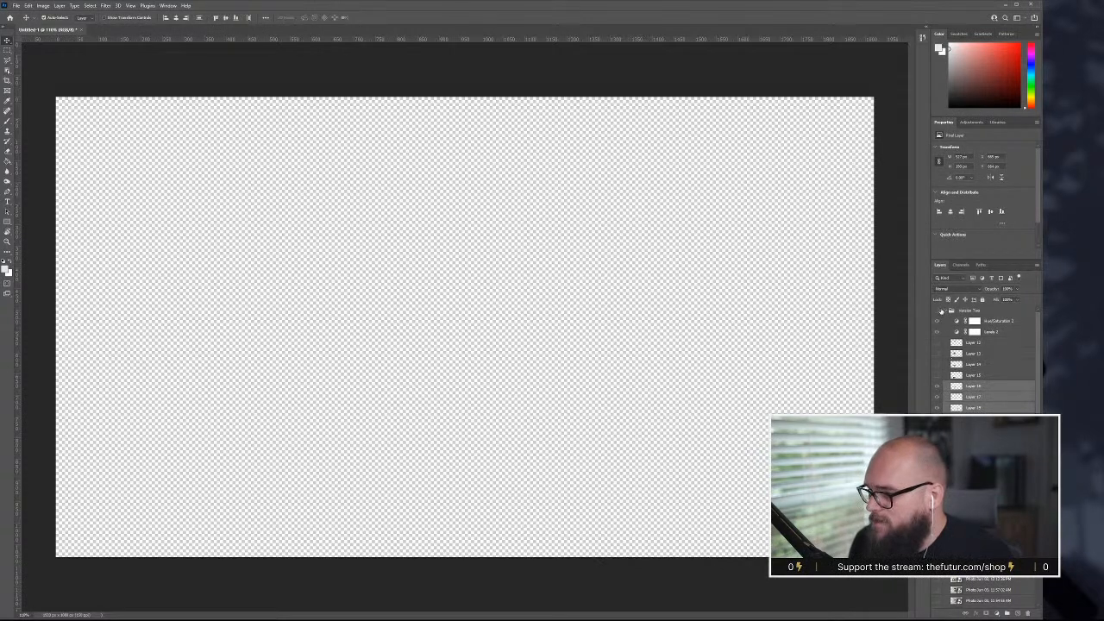
left_click(938, 311)
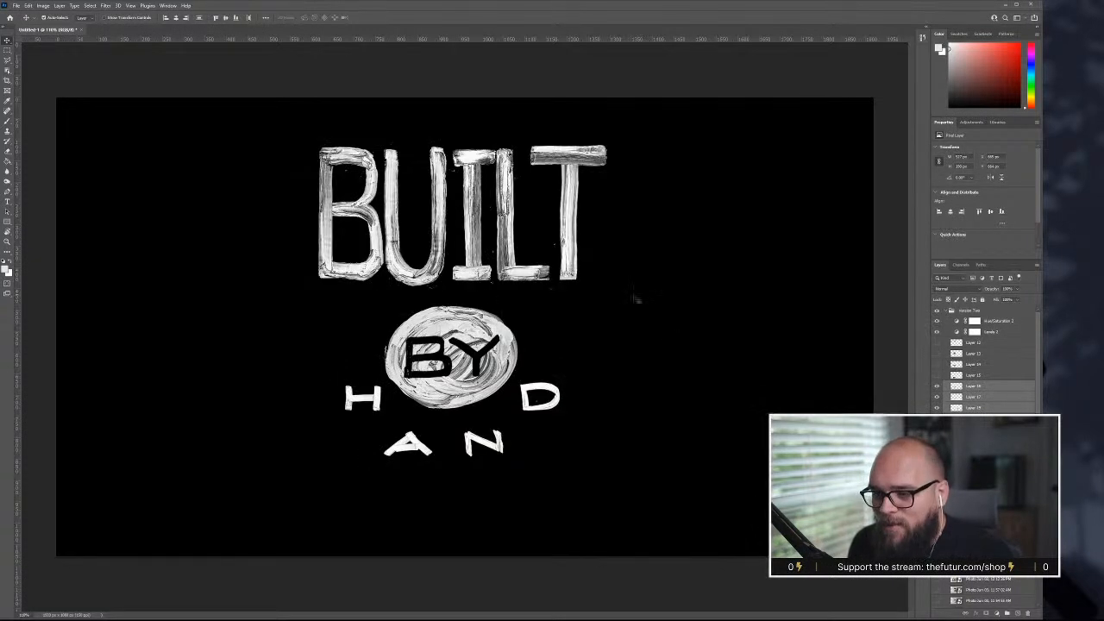
- Shift the small H slightly left and the D, N and A slightly right to respace the HAND arc
left_click(365, 401)
key("ctrl+t")
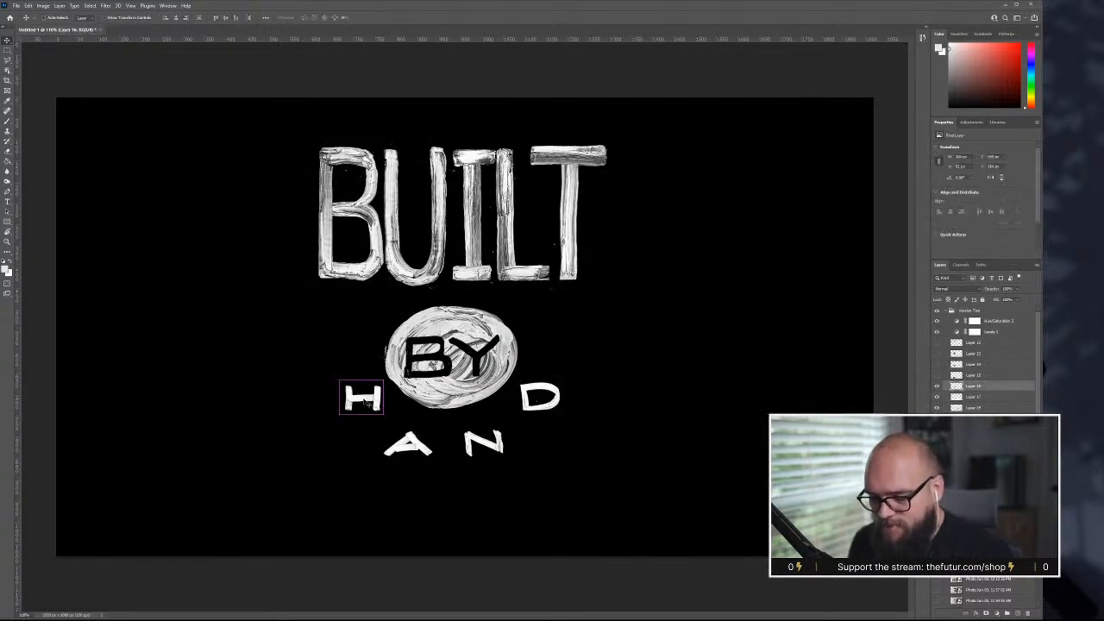
left_click_drag(370, 402, 363, 402)
key("Return")
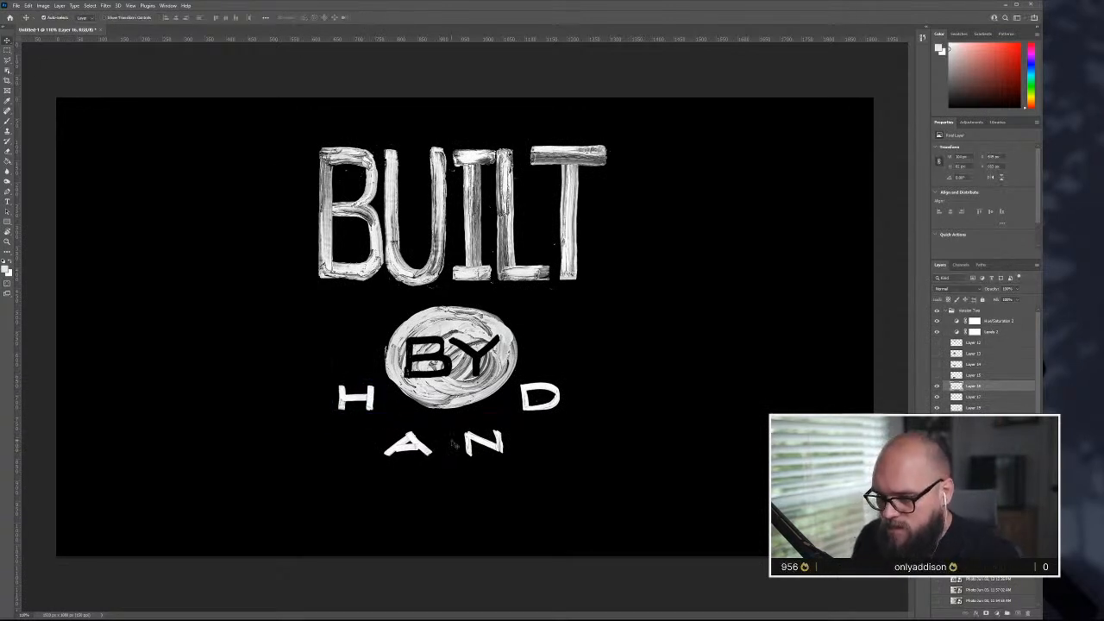
left_click_drag(533, 414, 541, 414)
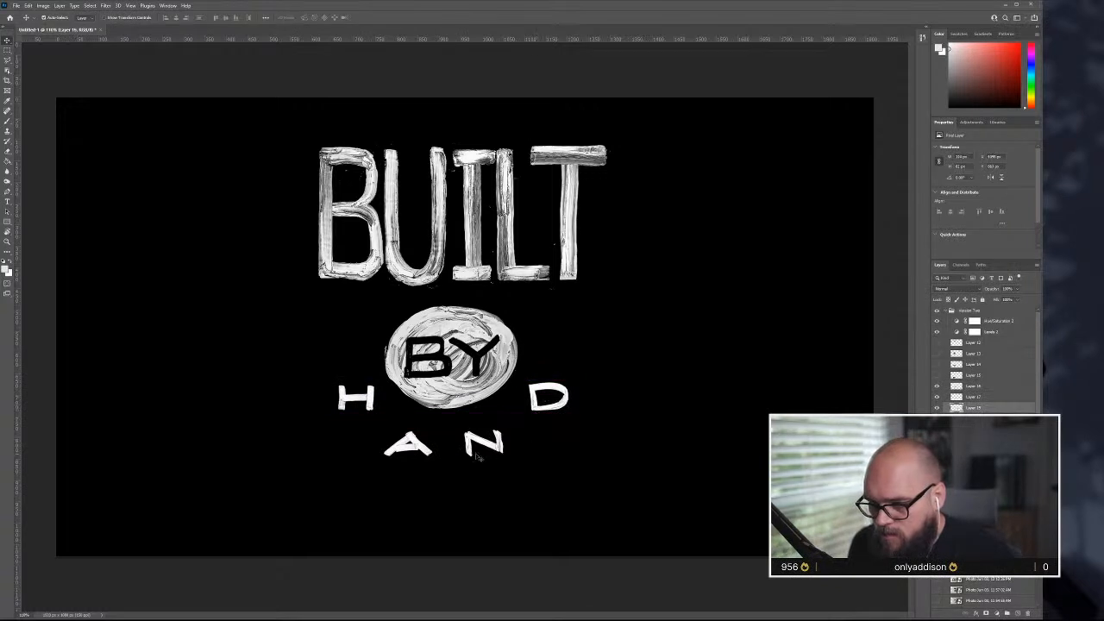
left_click_drag(475, 444, 432, 459)
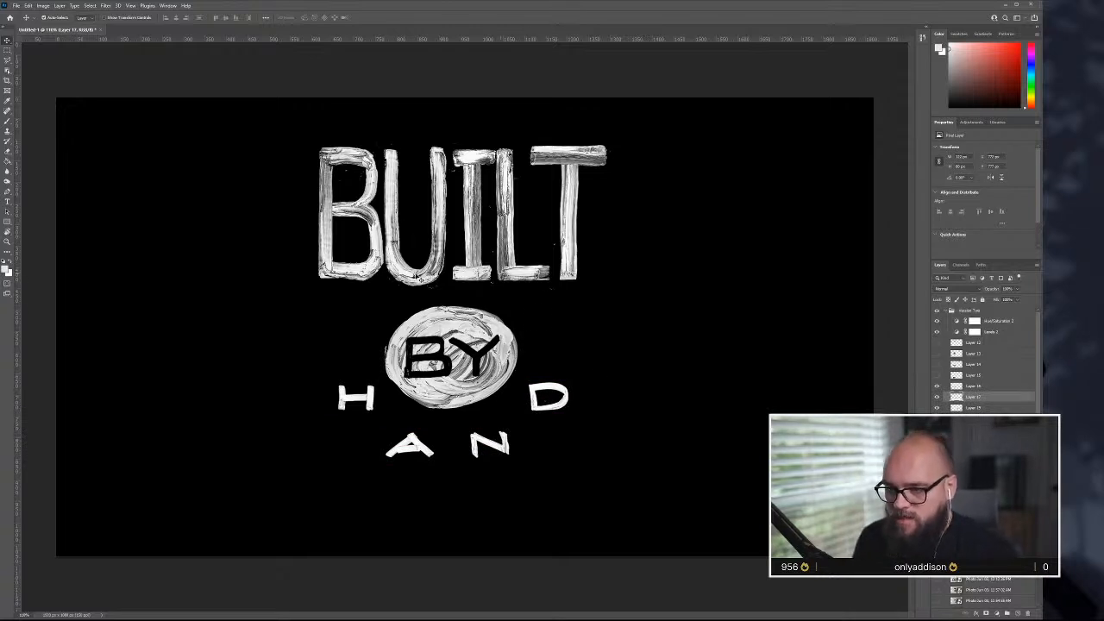
- Rotate the small H clockwise and the D counter-clockwise so they follow the curve of the BY oval
left_click(547, 392)
left_click(367, 399)
key("ctrl+t")
left_click_drag(387, 380, 390, 412)
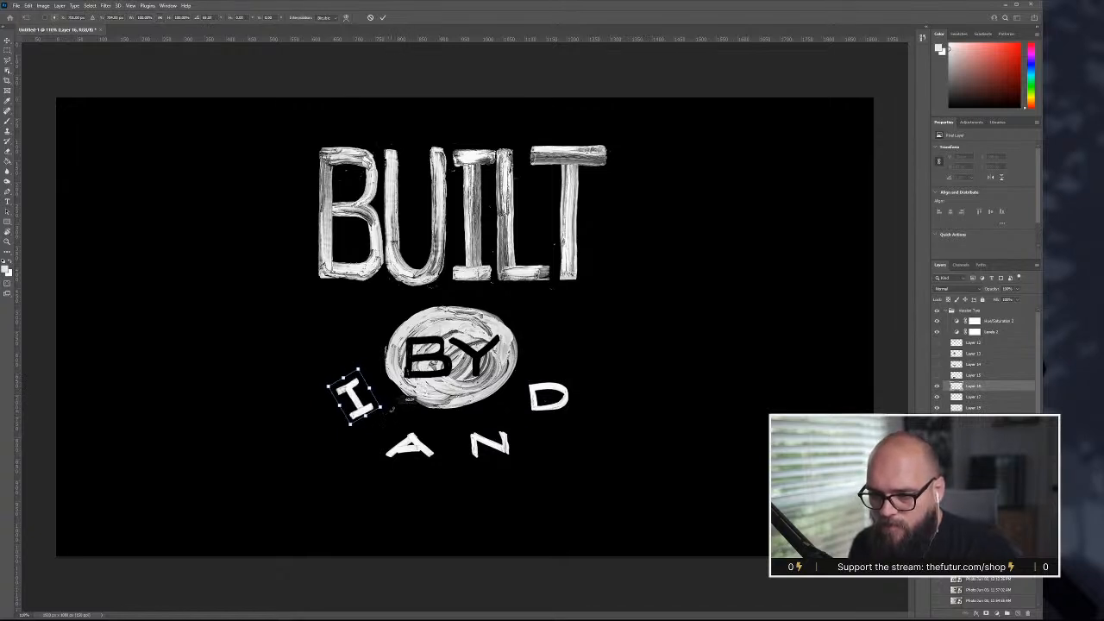
key("Return")
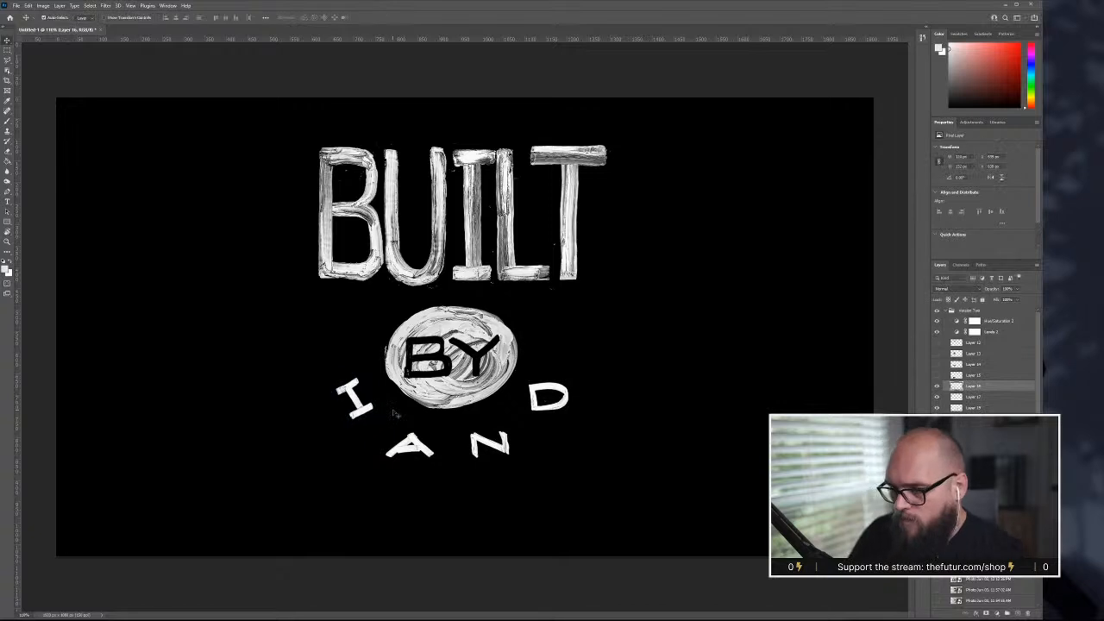
left_click(570, 396)
key("ctrl+t")
left_click_drag(577, 420, 604, 378)
key("Return")
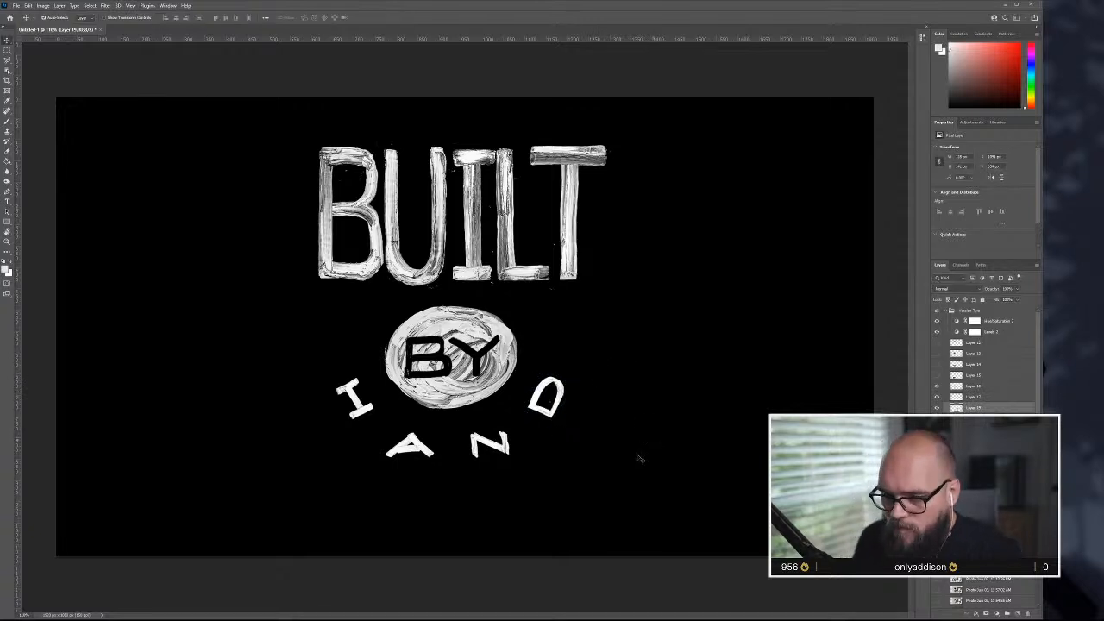
- Rotate the small A slightly clockwise and the N slightly counter-clockwise to match the curve beneath the oval
left_click(434, 457)
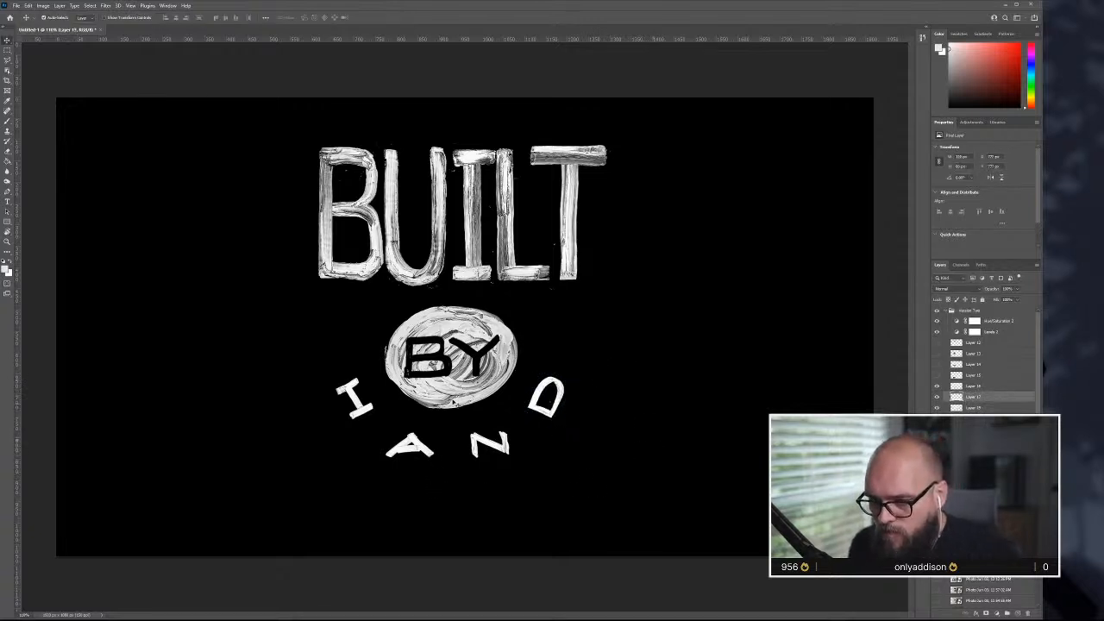
key("ctrl+t")
left_click_drag(453, 418, 476, 424)
key("Return")
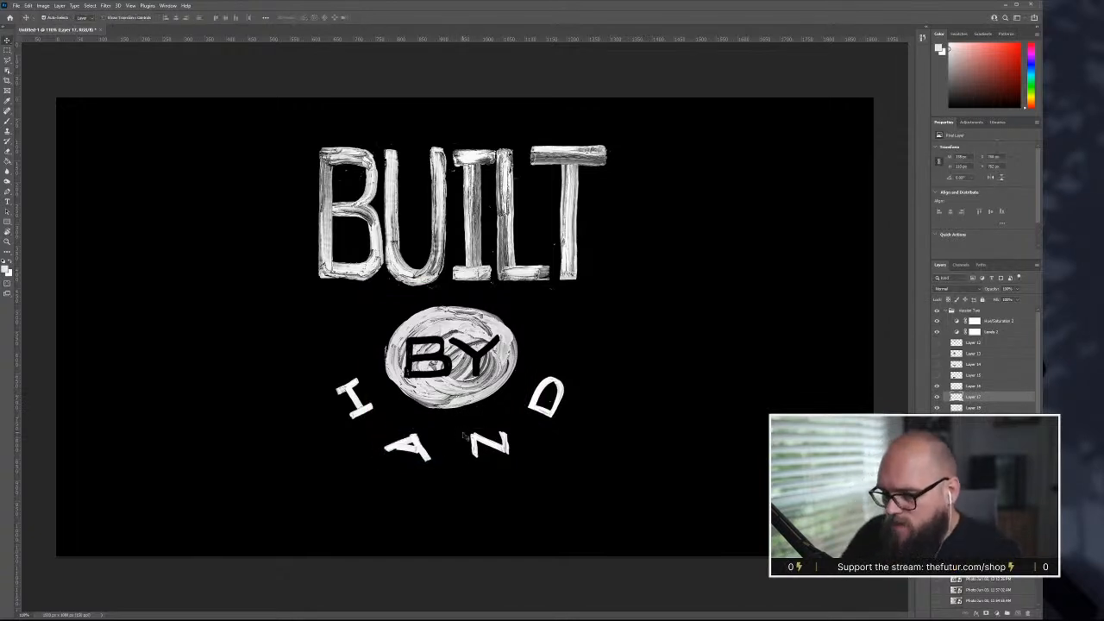
left_click(487, 445)
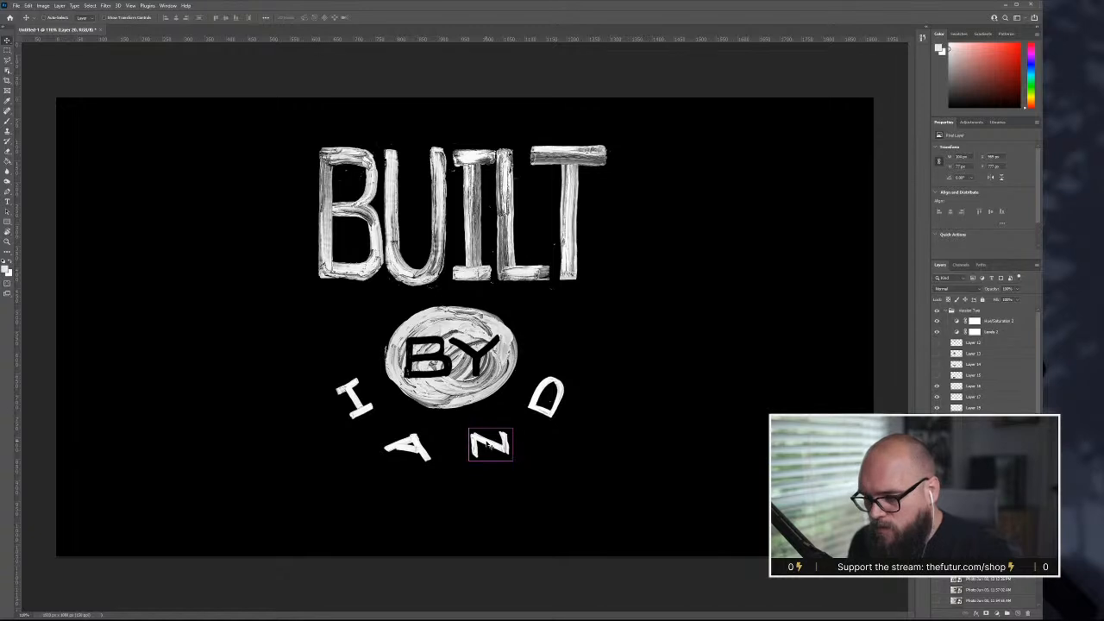
key("ctrl+t")
left_click_drag(523, 424, 540, 409)
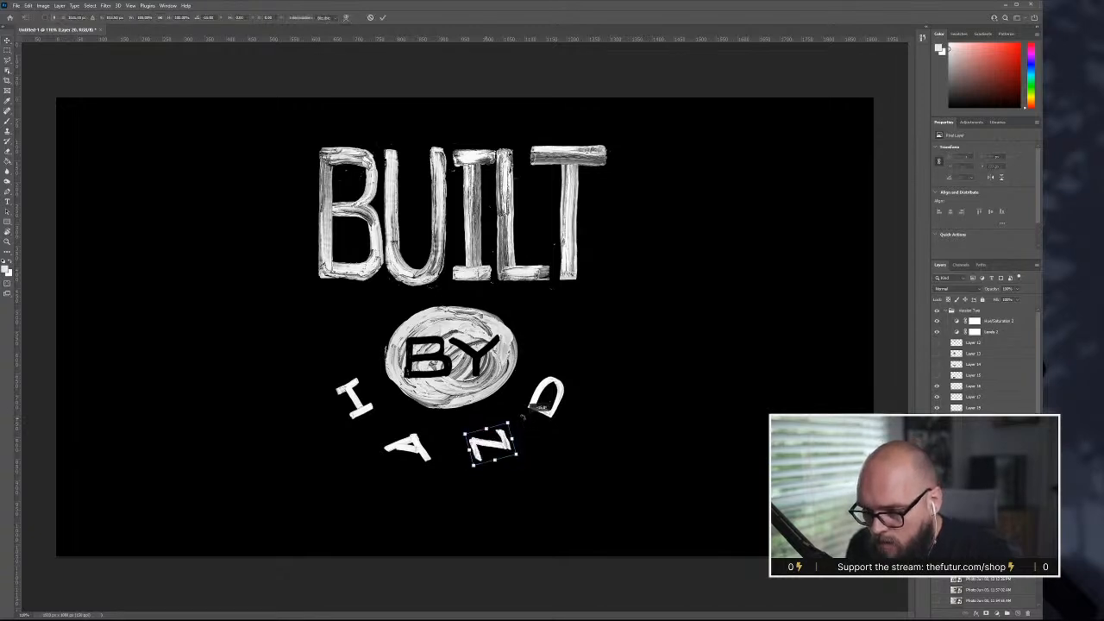
key("Return")
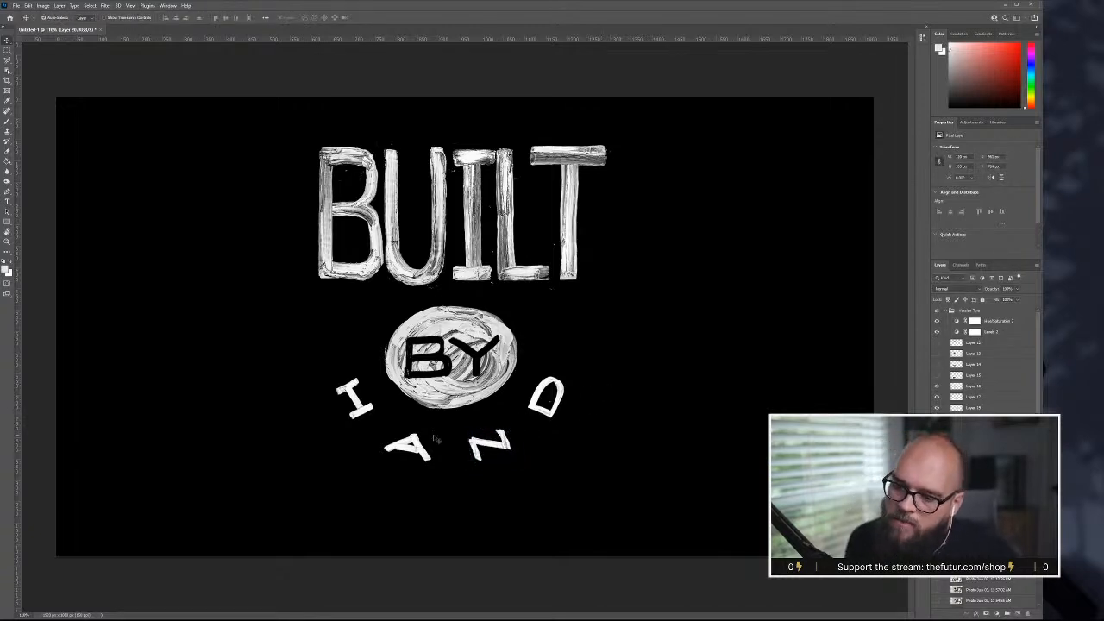
- Nudge the small A slightly right and raise the D a little in the HAND arc
left_click_drag(426, 455, 431, 455)
left_click(365, 414)
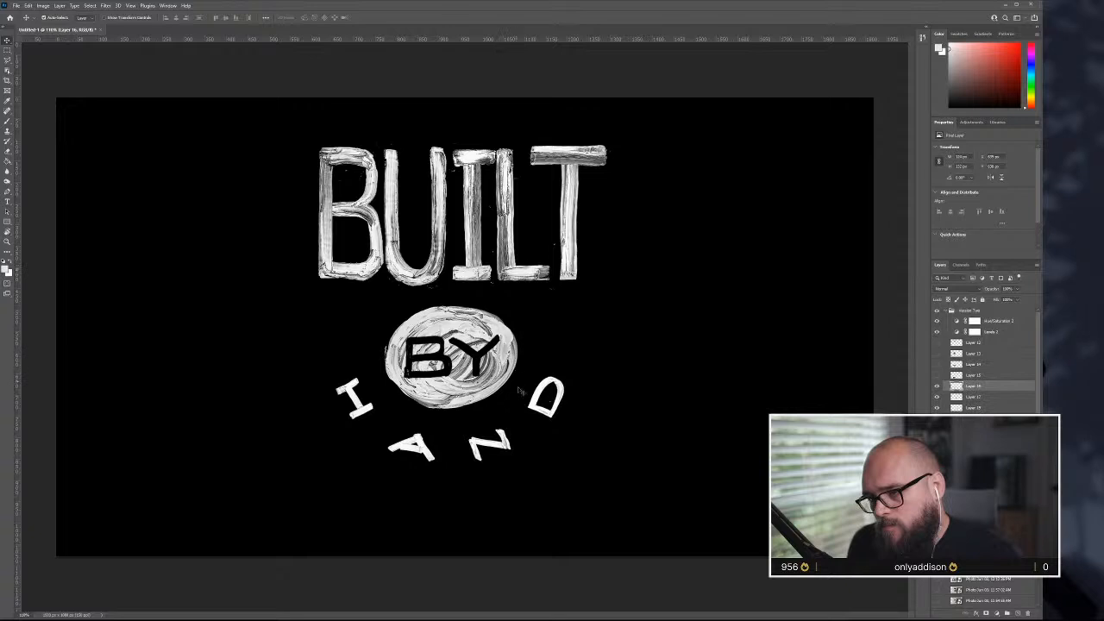
left_click_drag(535, 410, 542, 394)
- Add four horizontal guides at the upper and lower edges of the H–D pair and the A–N pair
left_click_drag(442, 39, 485, 376)
left_click_drag(472, 39, 497, 420)
left_click_drag(486, 40, 493, 430)
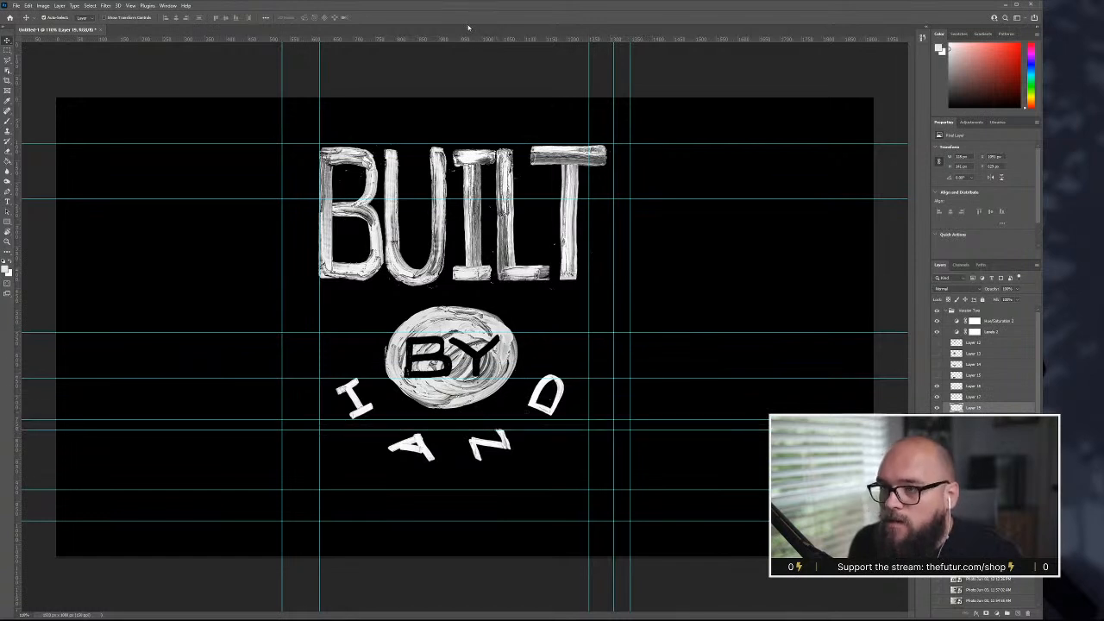
left_click_drag(472, 43, 427, 451)
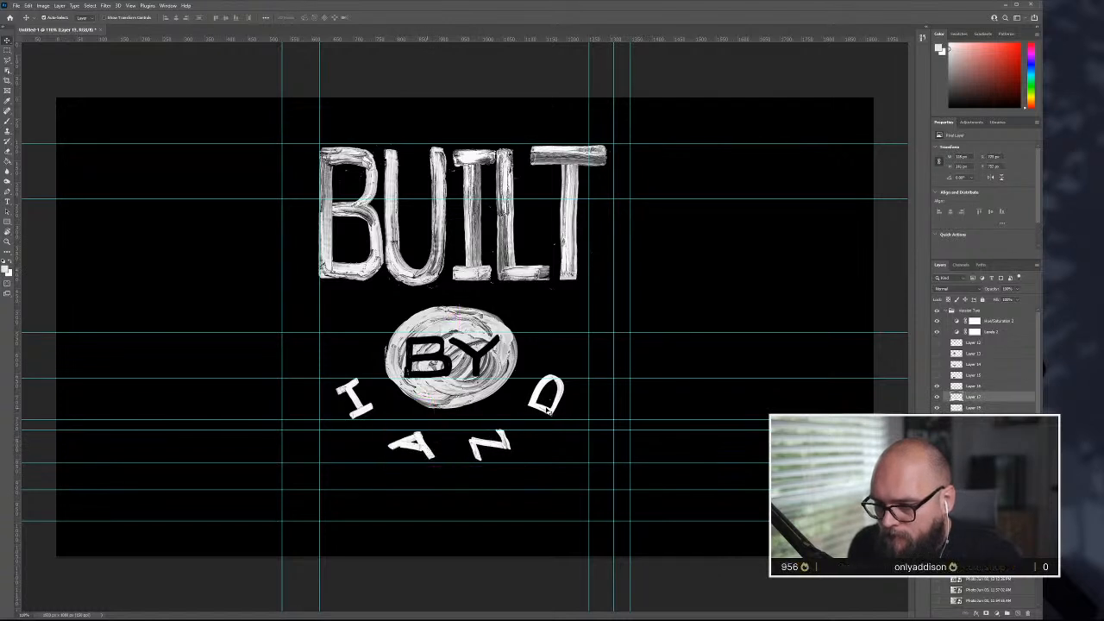
- Level the small D with the H against the guides, and hide the guides
left_click_drag(546, 411, 546, 415)
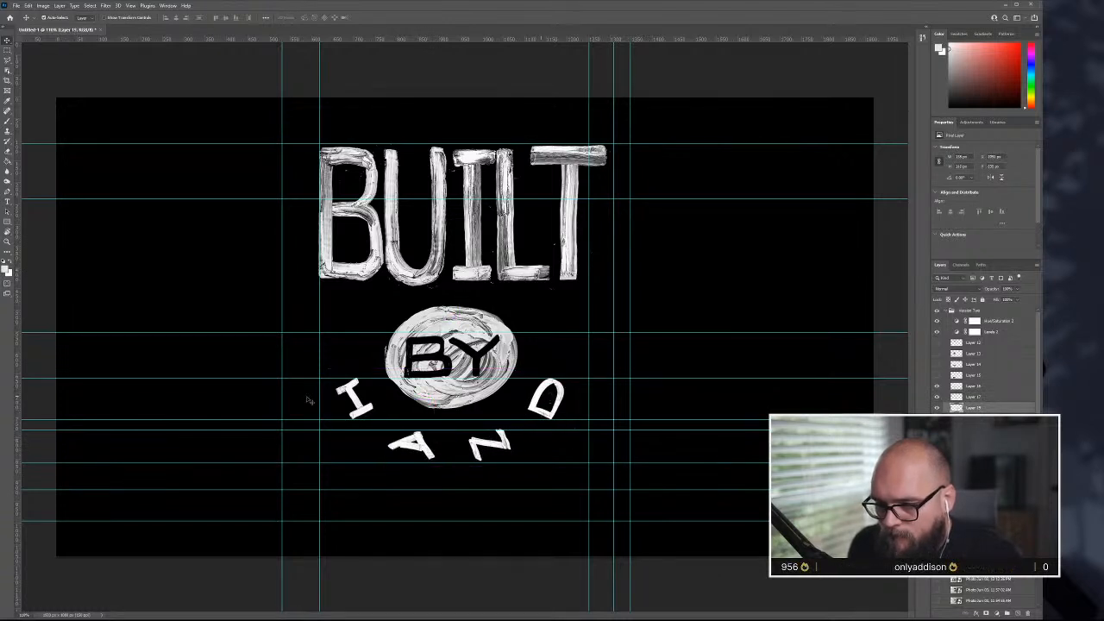
left_click(364, 416)
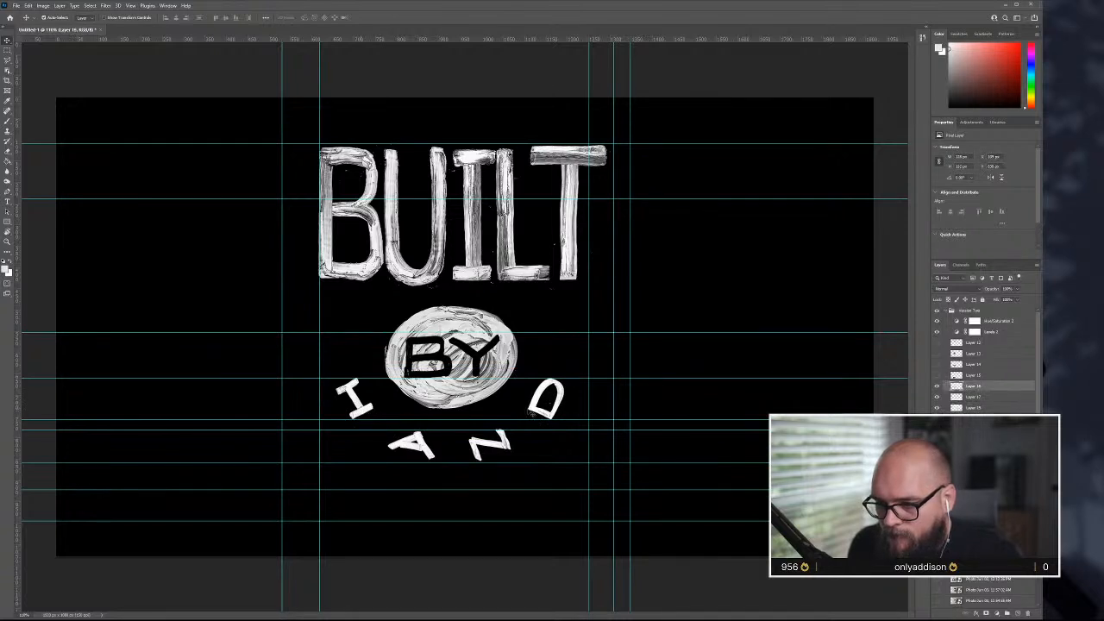
left_click(535, 411)
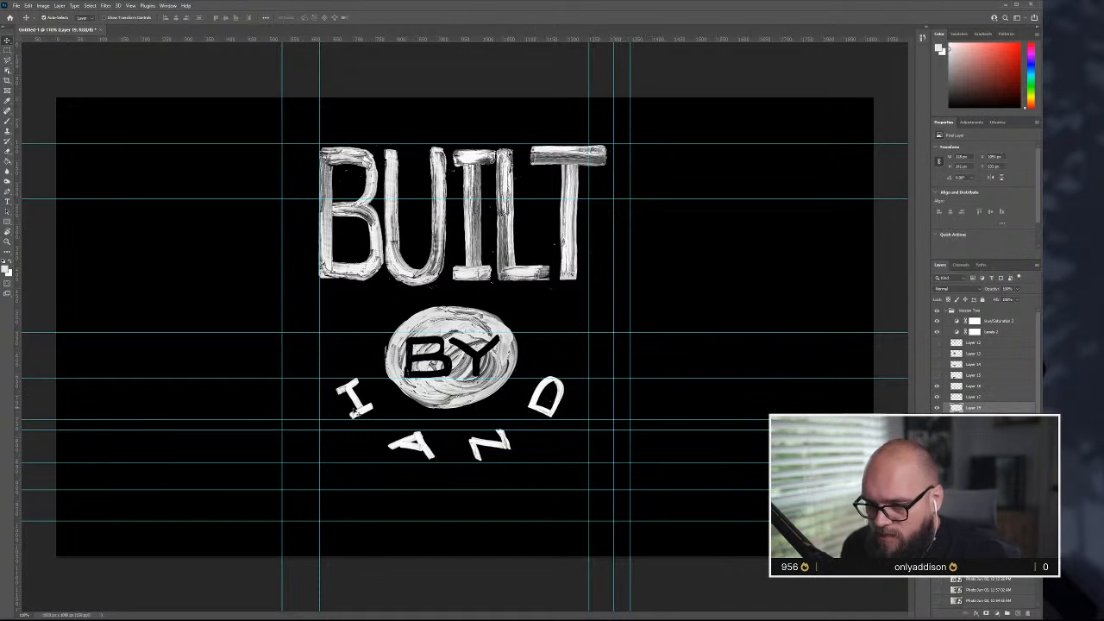
left_click(353, 408)
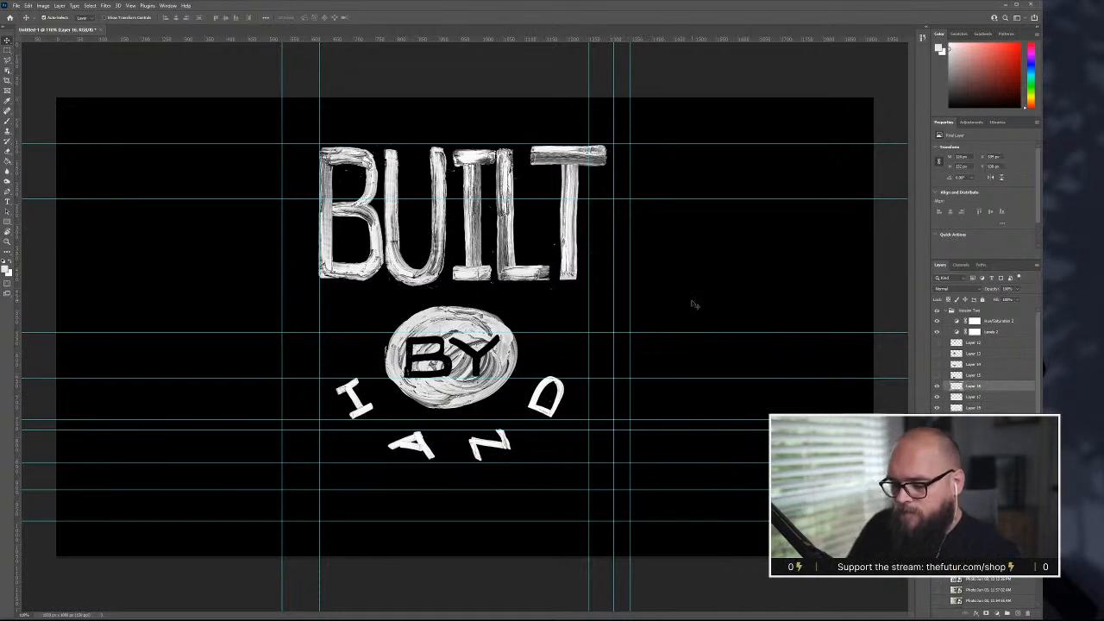
key("ctrl+semicolon")
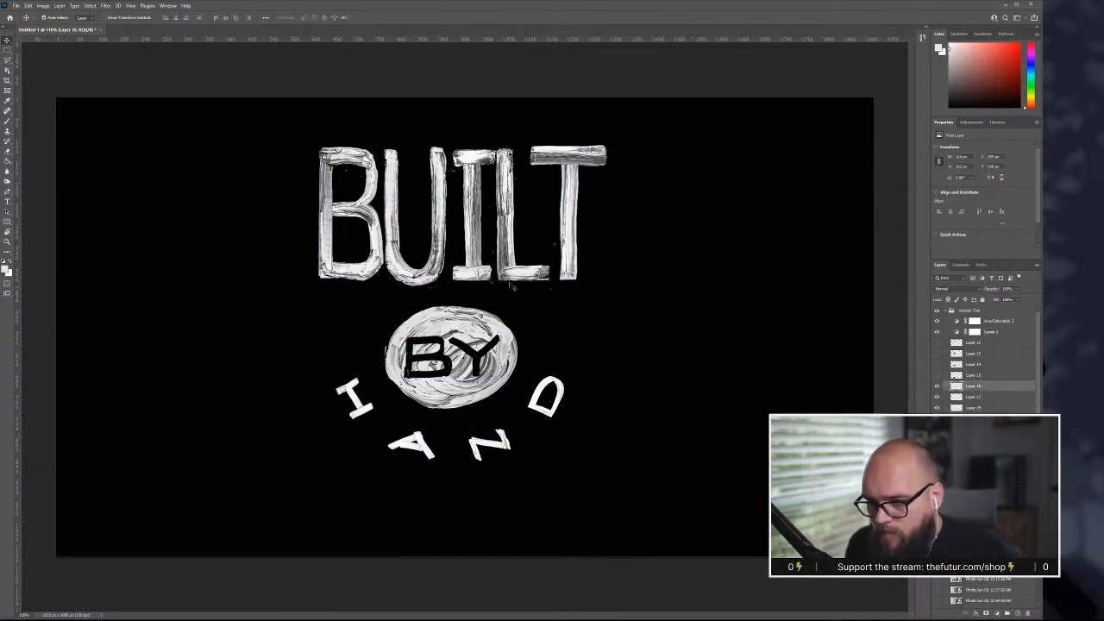
- Scale down the BUILT lettering so it sits narrower and closer above the BY oval
left_click(473, 247)
key("ctrl+t")
left_click_drag(616, 135, 574, 184)
key("Return")
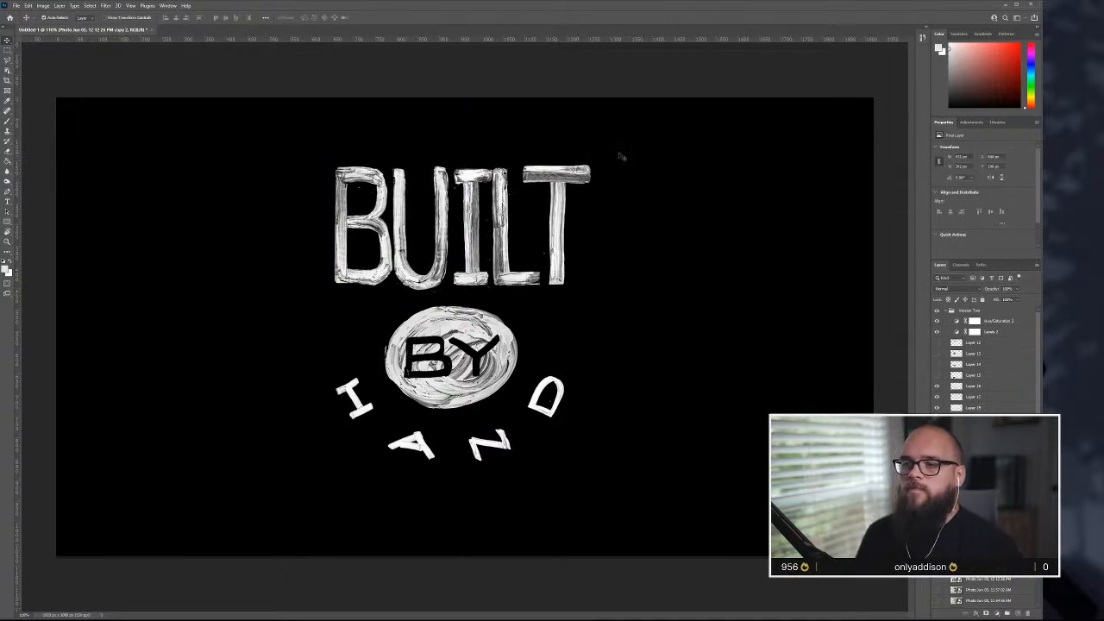
- Select the lettering layers of Version Two from Layer 12 down and move the whole composition lower, towards the canvas's vertical centre
left_click(306, 158)
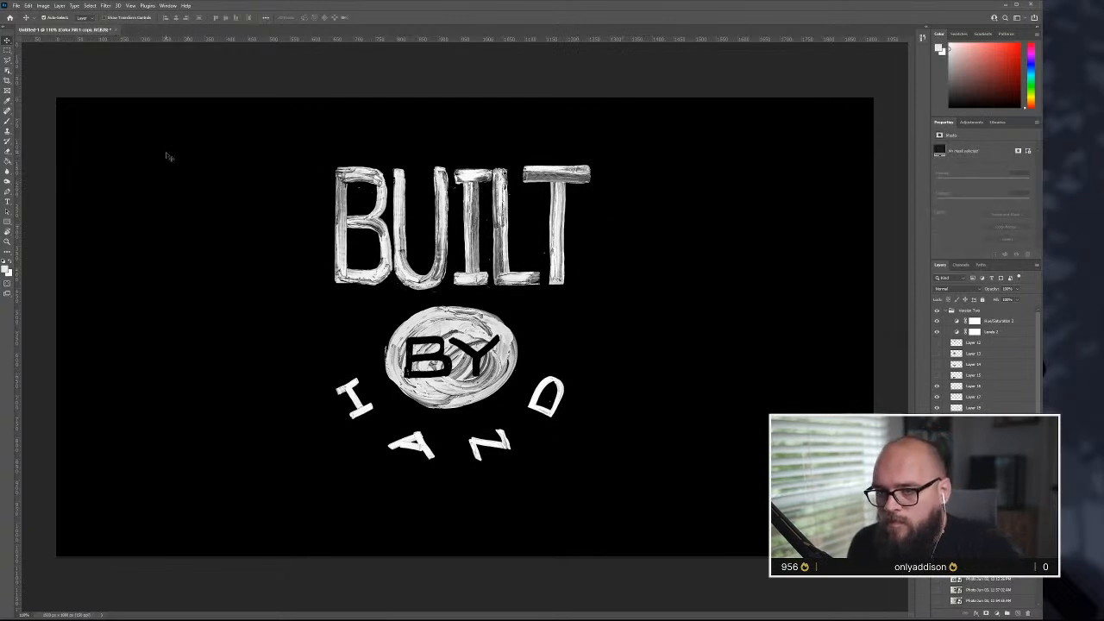
left_click(1003, 344)
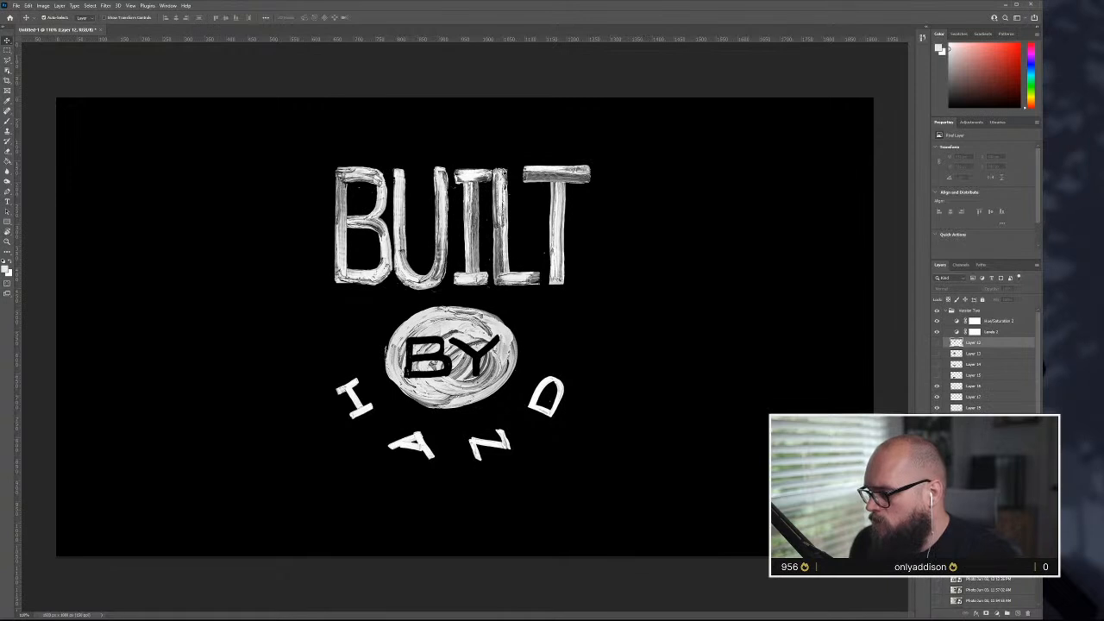
left_click(1001, 407, "shift")
key("ctrl+t")
mouse_move(498, 247)
left_mouse_down()
mouse_move(505, 285)
mouse_move(499, 268)
left_mouse_up()
key("Return")
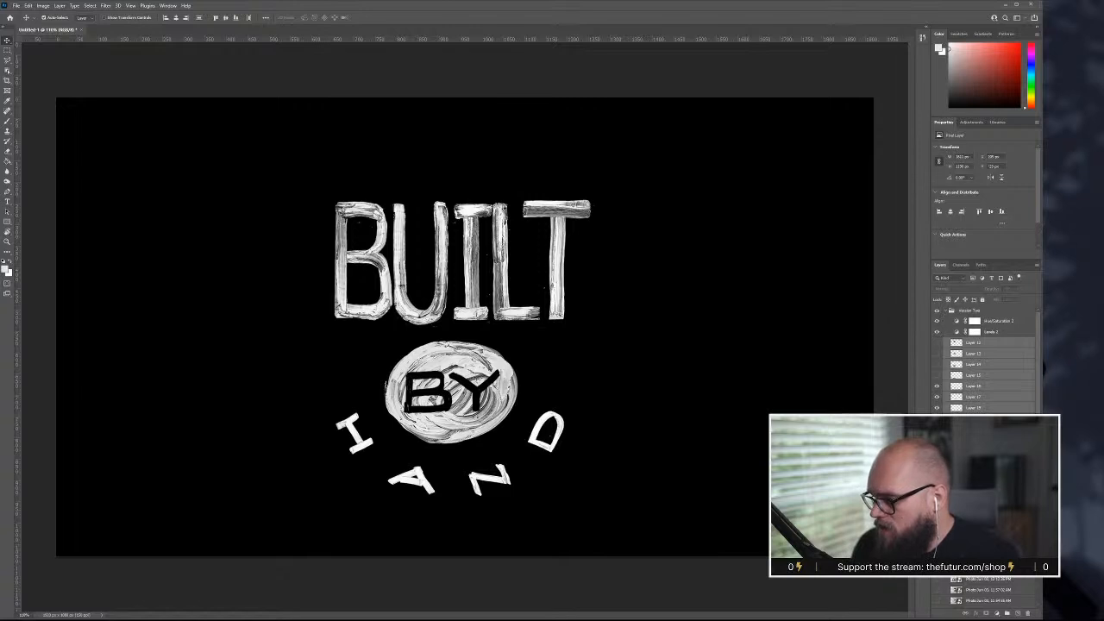
- Hide the current BUILT lettering in the Version Two group, keeping the BY oval and the HAND letters
left_click(937, 440)
scroll(952, 367, "down", 1)
scroll(953, 367, "up", 1)
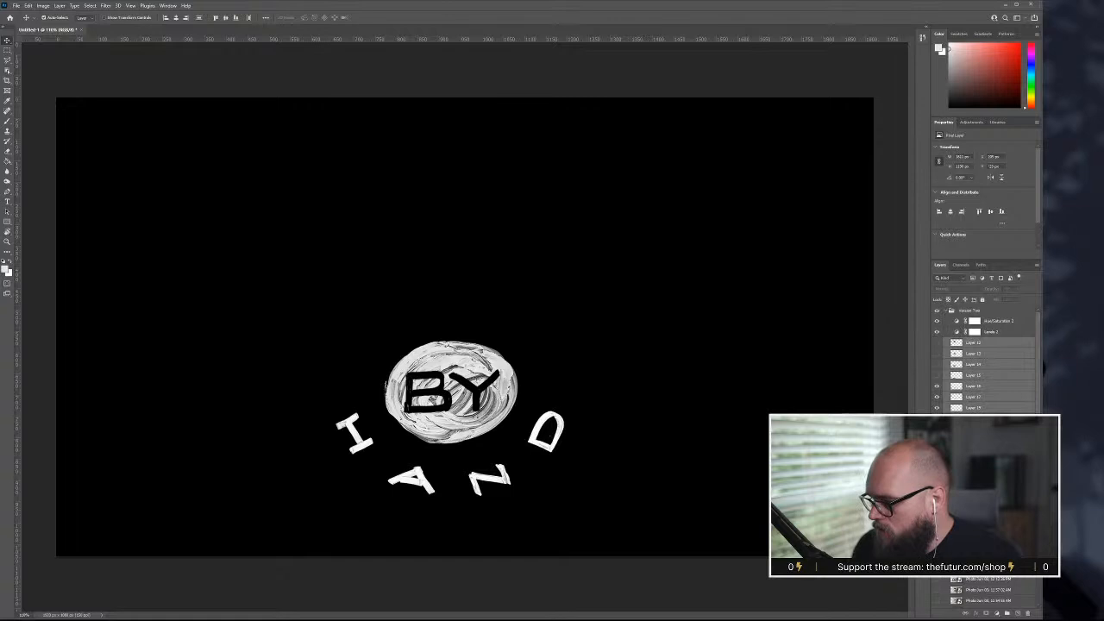
scroll(991, 362, "down", 1)
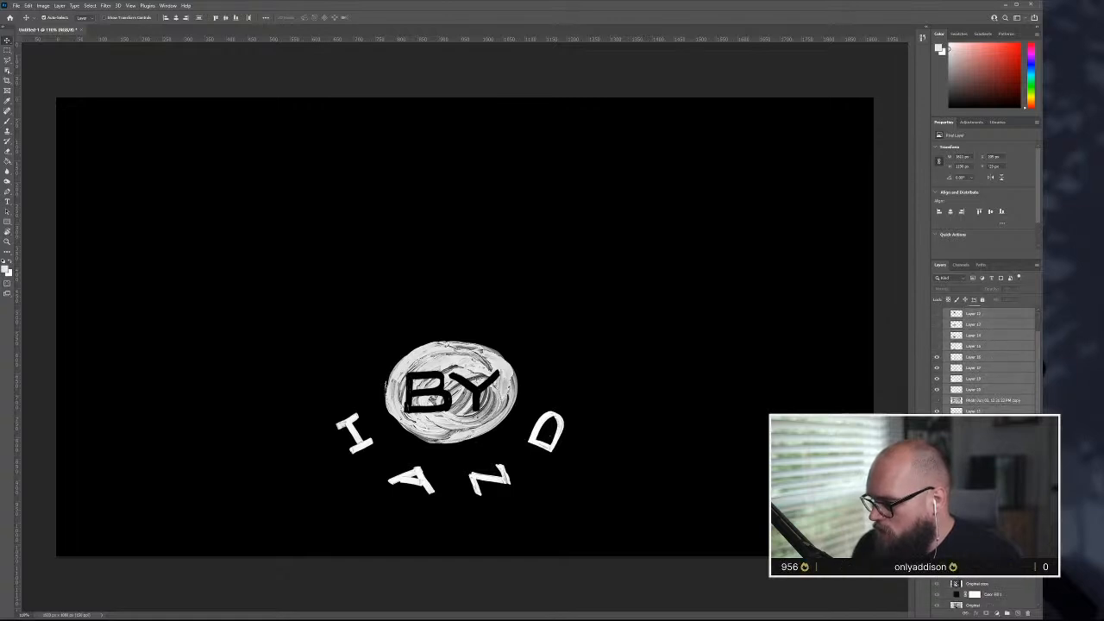
scroll(937, 373, "up", 1)
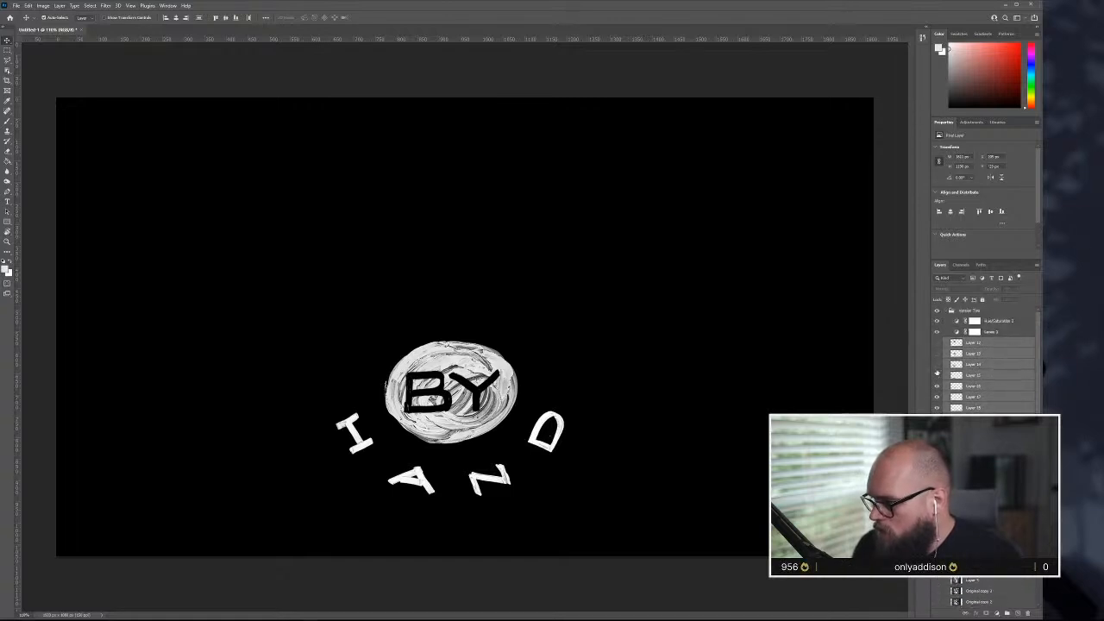
- Duplicate the first design's painted lettering layer, Layer 7 copy, into the Version Two group directly above Layer 16
left_click(938, 311)
scroll(939, 312, "down", 1)
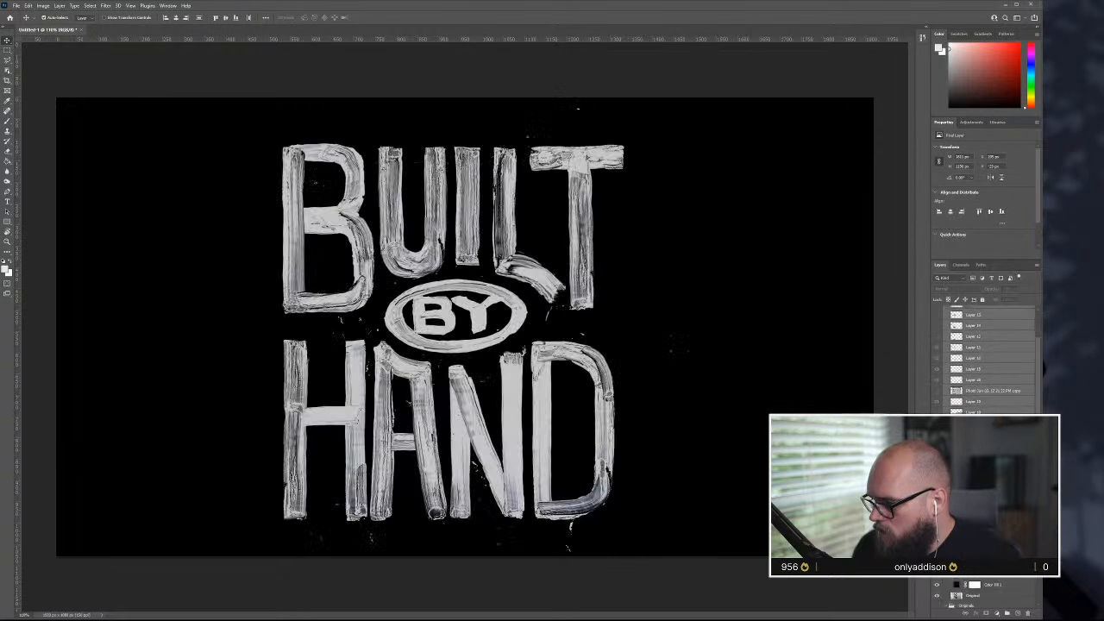
left_click(984, 466)
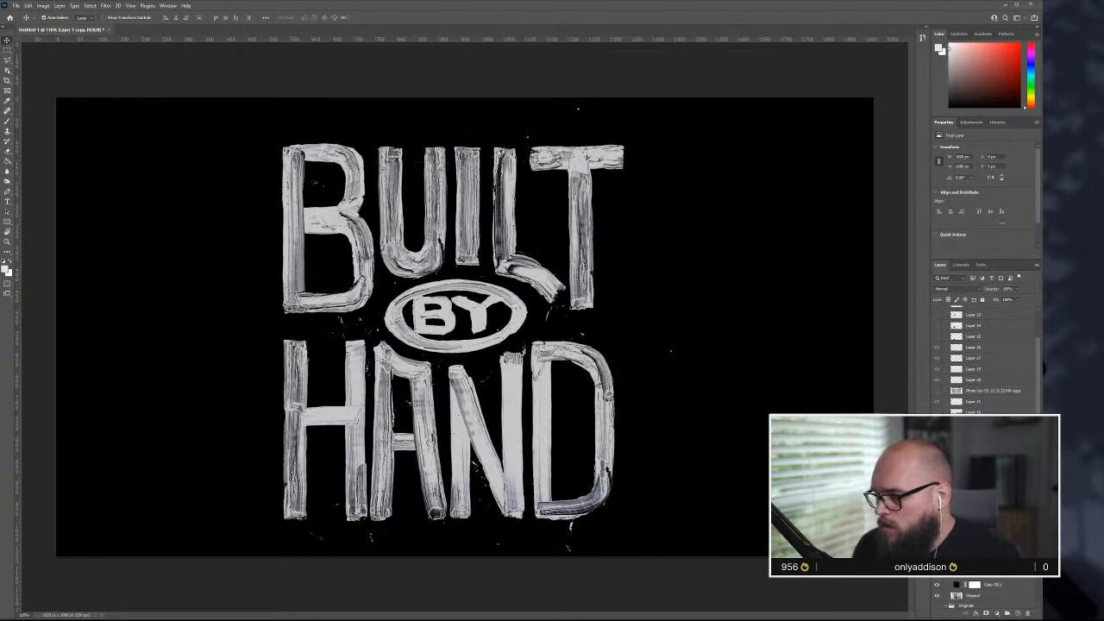
left_click_drag(983, 466, 1020, 345, "alt")
scroll(1010, 371, "up", 2)
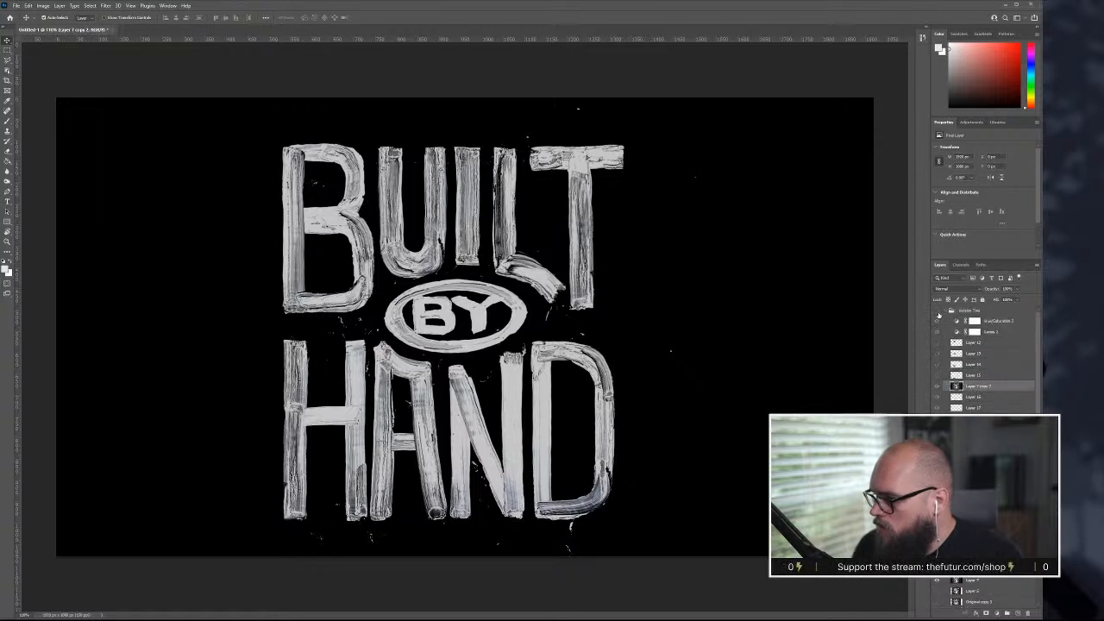
left_click(937, 313)
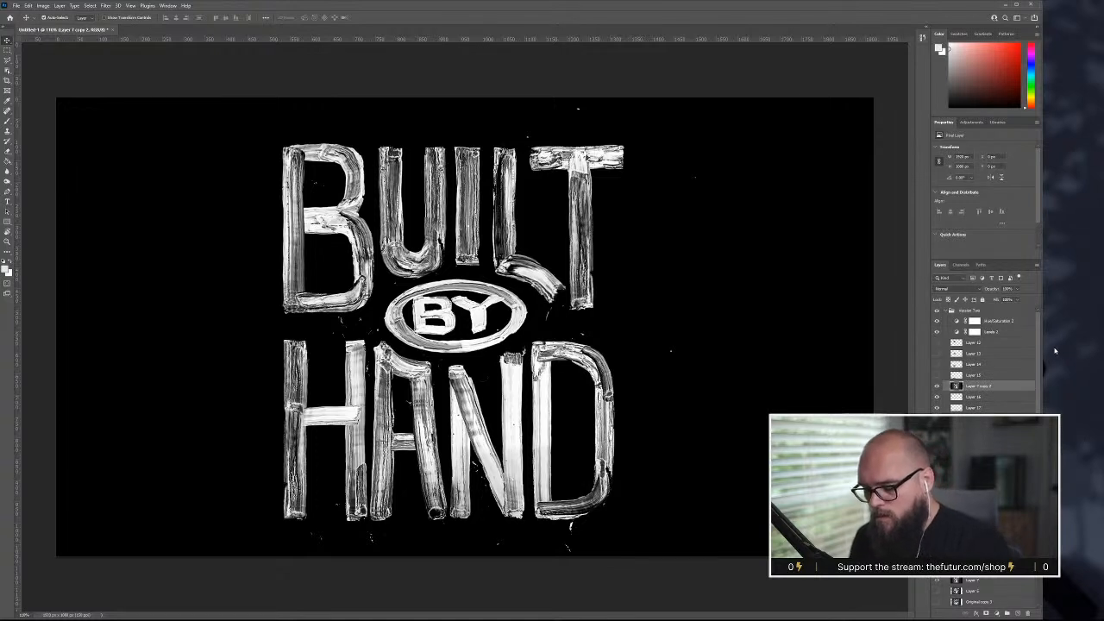
- Outline the word BUILT with a polygonal lasso selection and mask the duplicated layer to that selection
key("l")
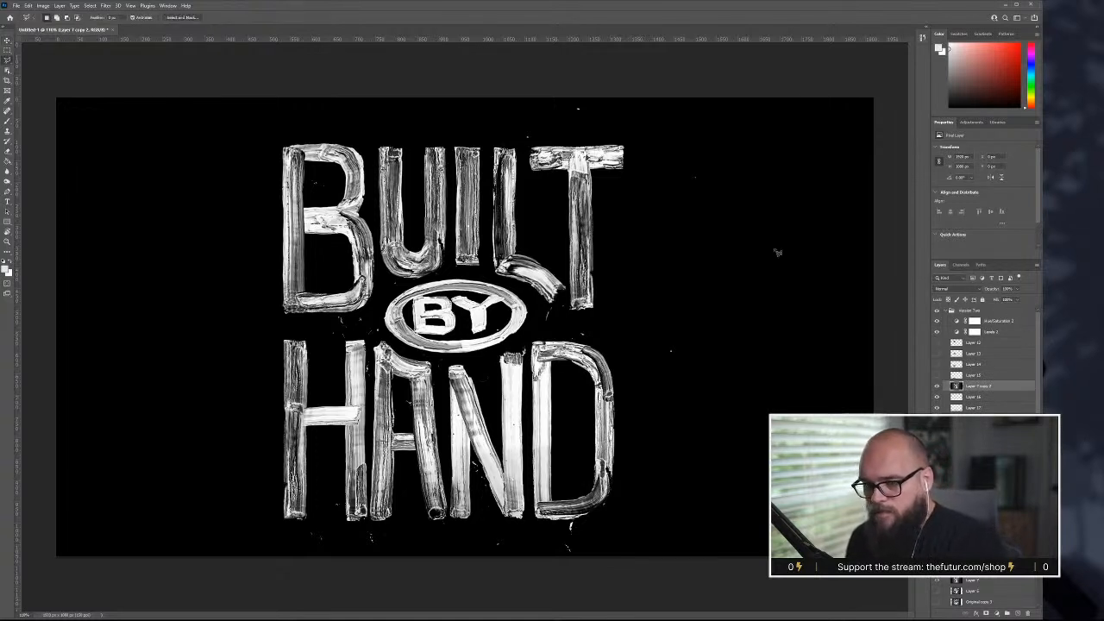
left_click(277, 127)
left_click(635, 132)
left_click(631, 318)
left_click(543, 328)
left_click(482, 276)
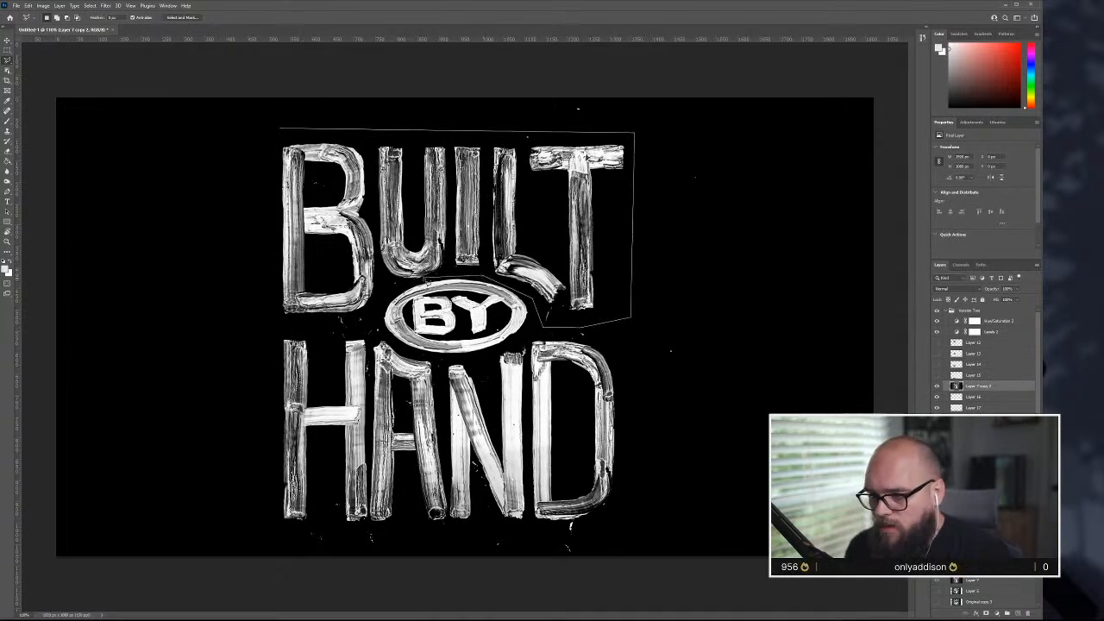
left_click(452, 273)
left_click(409, 287)
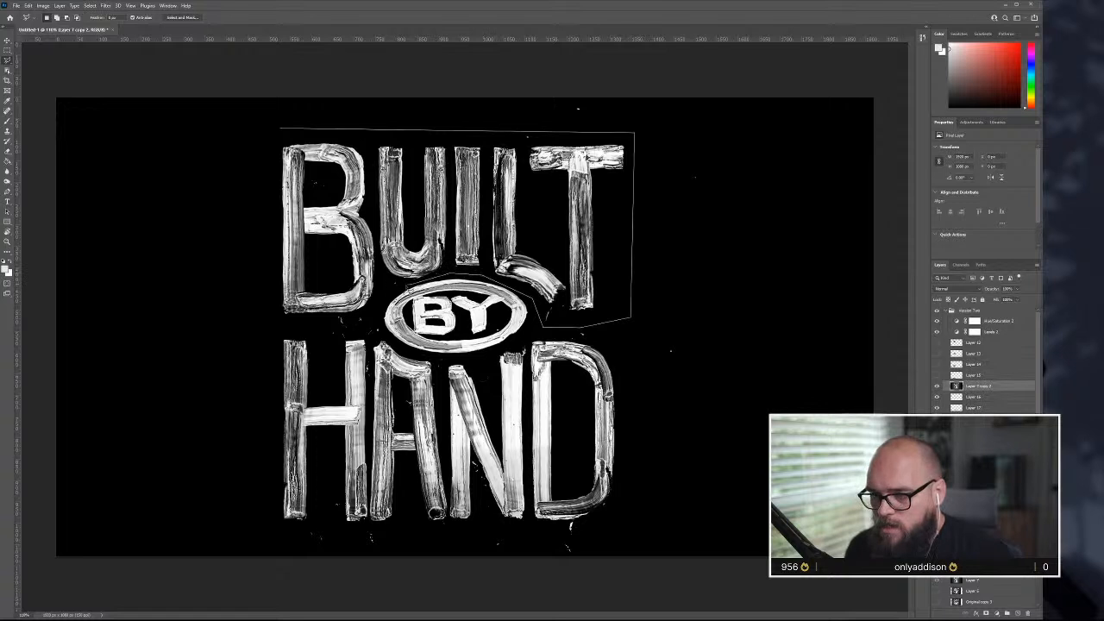
left_click(373, 311)
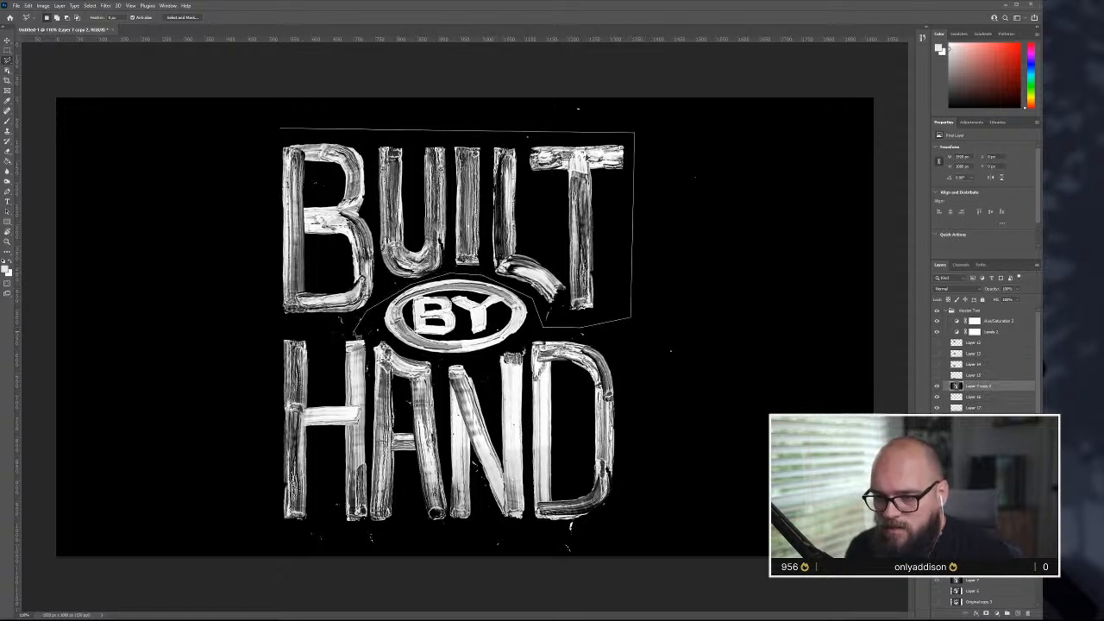
left_click(348, 330)
left_click(273, 326)
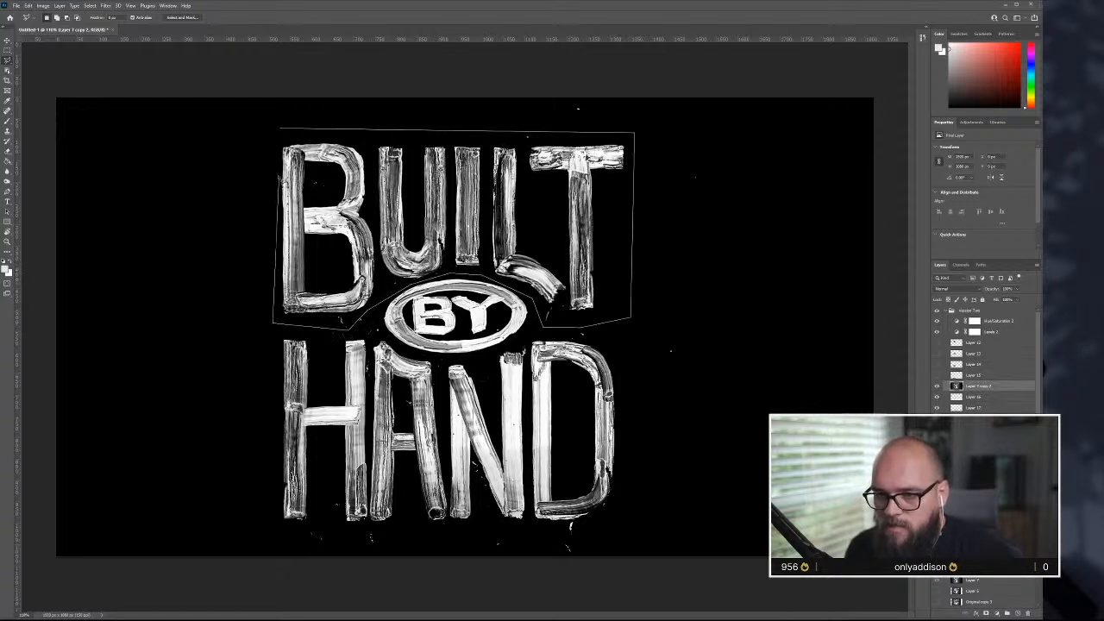
left_click(284, 133)
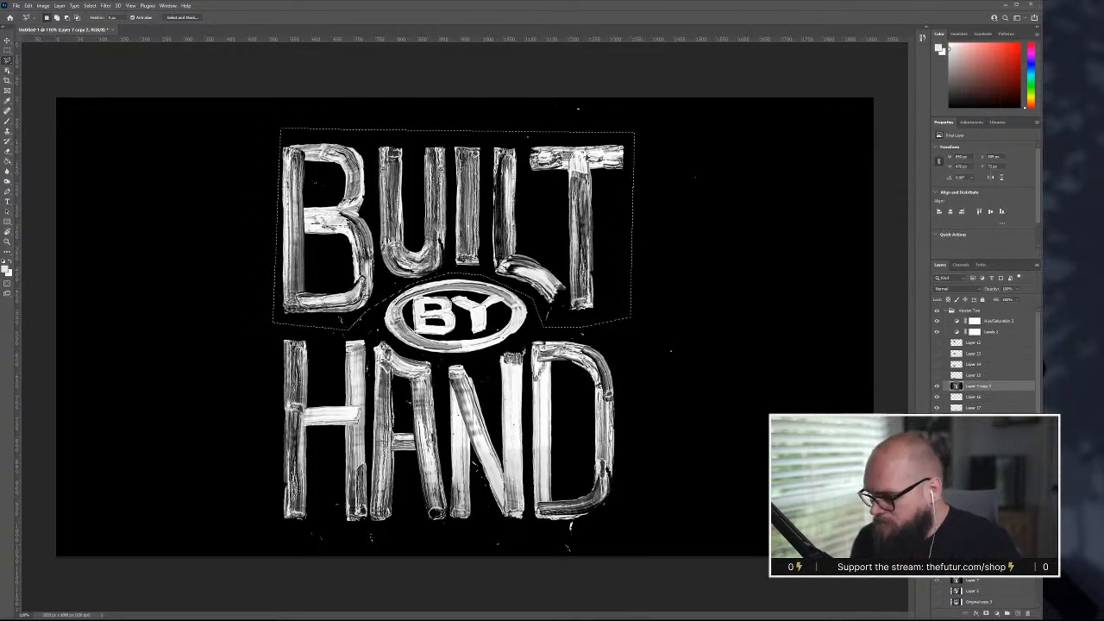
left_click(986, 613)
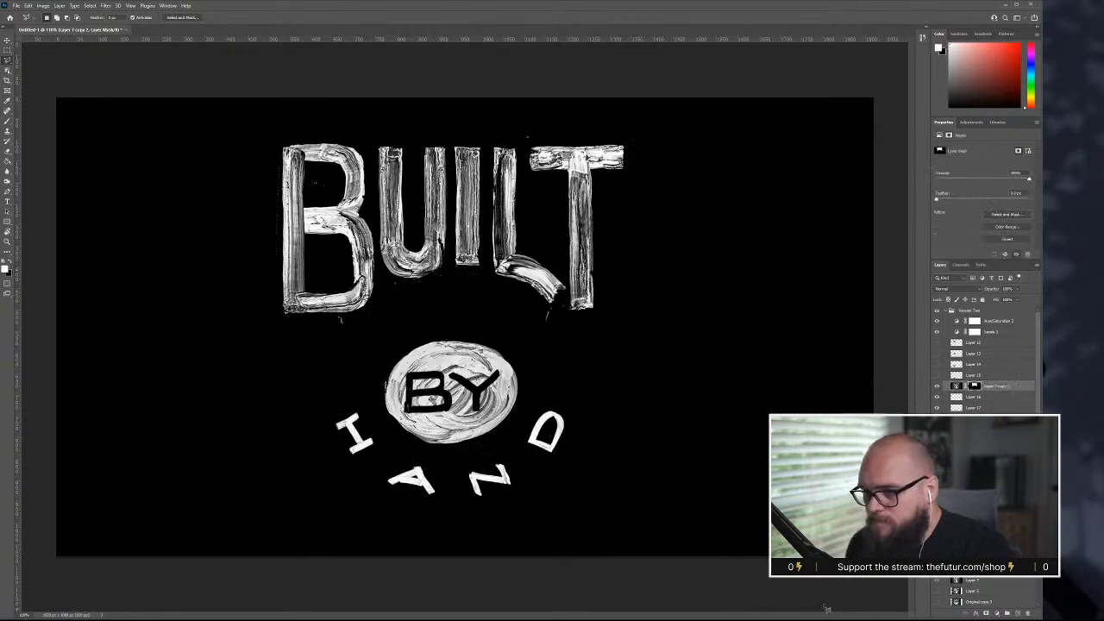
- Scale down the masked BUILT lettering and place it centered just above the BY oval
key("ctrl+t")
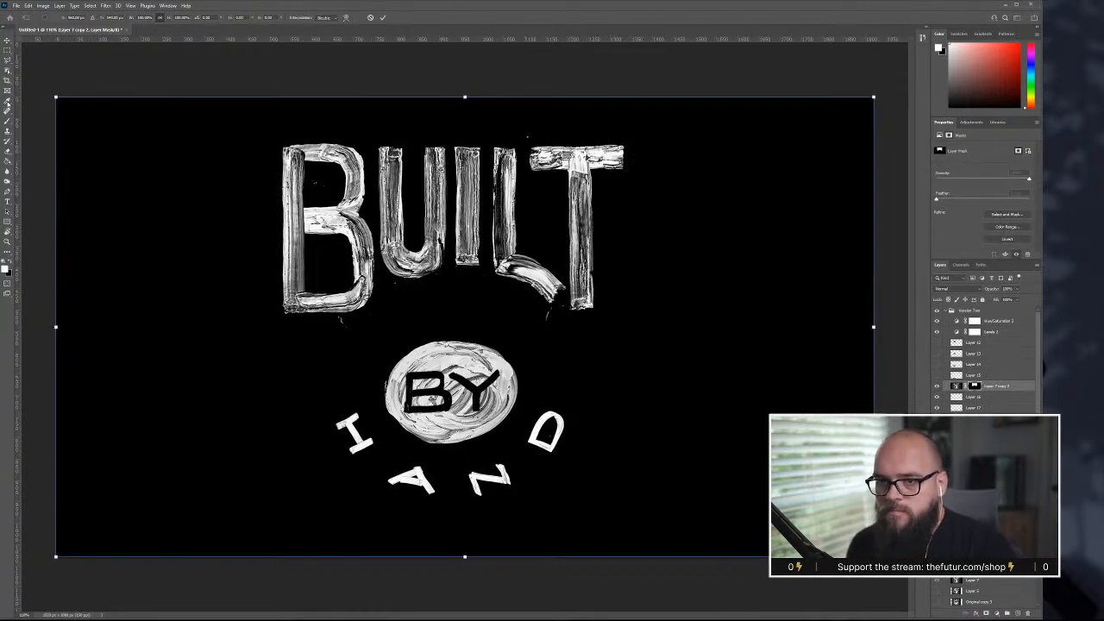
left_click_drag(55, 97, 136, 163)
left_click_drag(526, 246, 529, 280)
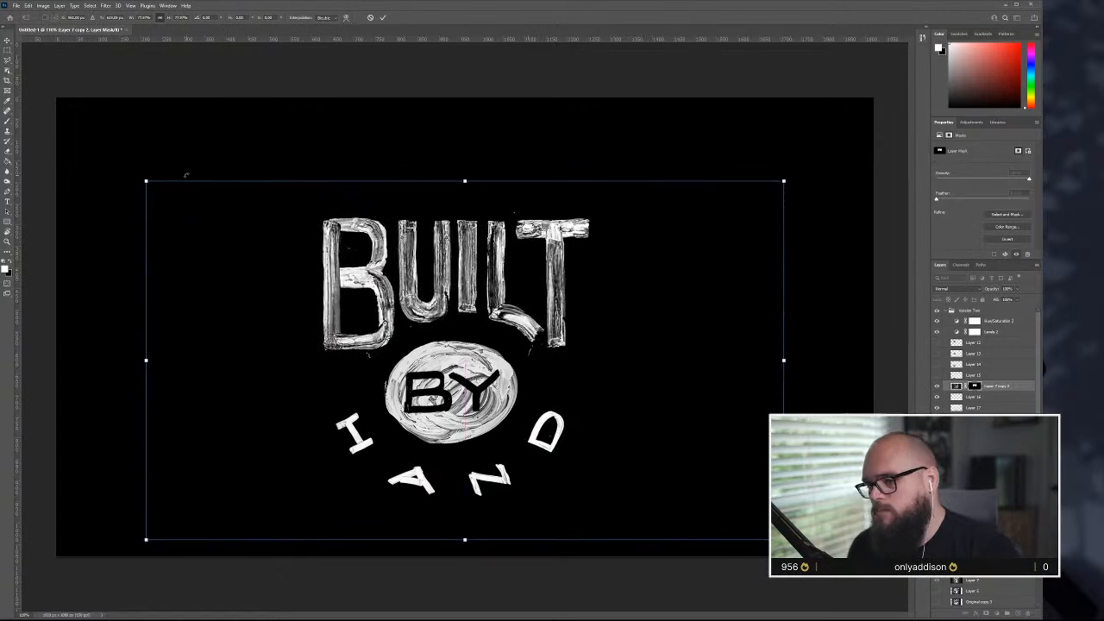
left_click_drag(146, 182, 160, 189)
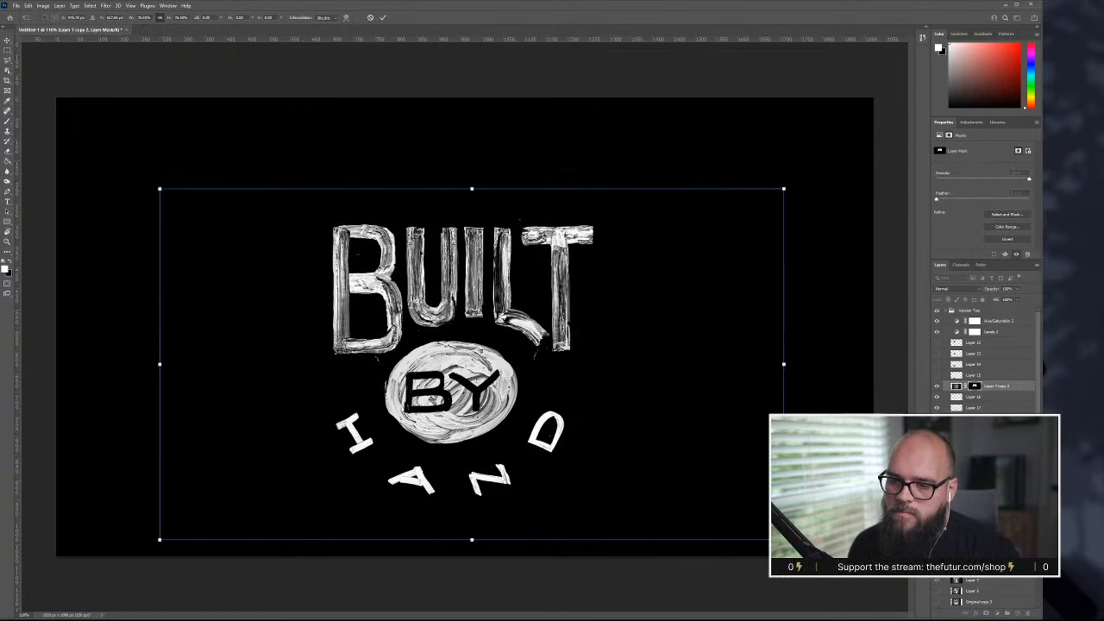
left_click_drag(608, 303, 603, 298)
key("Return")
- Apply the BUILT layer's mask and replace the layer with a copy cropped to a rectangular selection around the word
key("m")
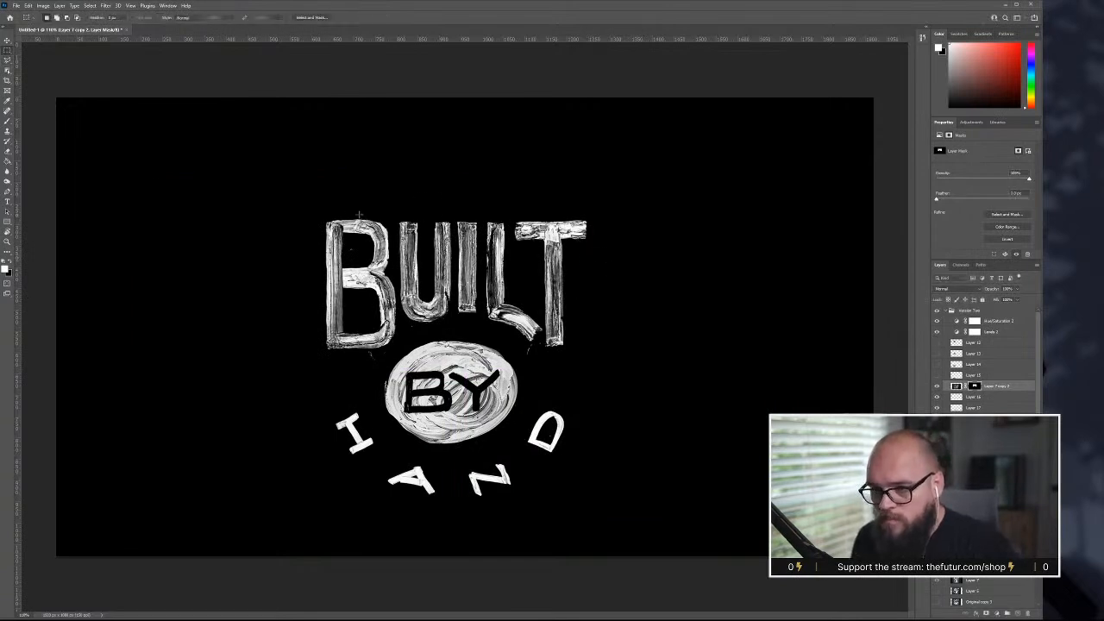
left_click_drag(314, 205, 596, 365)
key("ctrl+j")
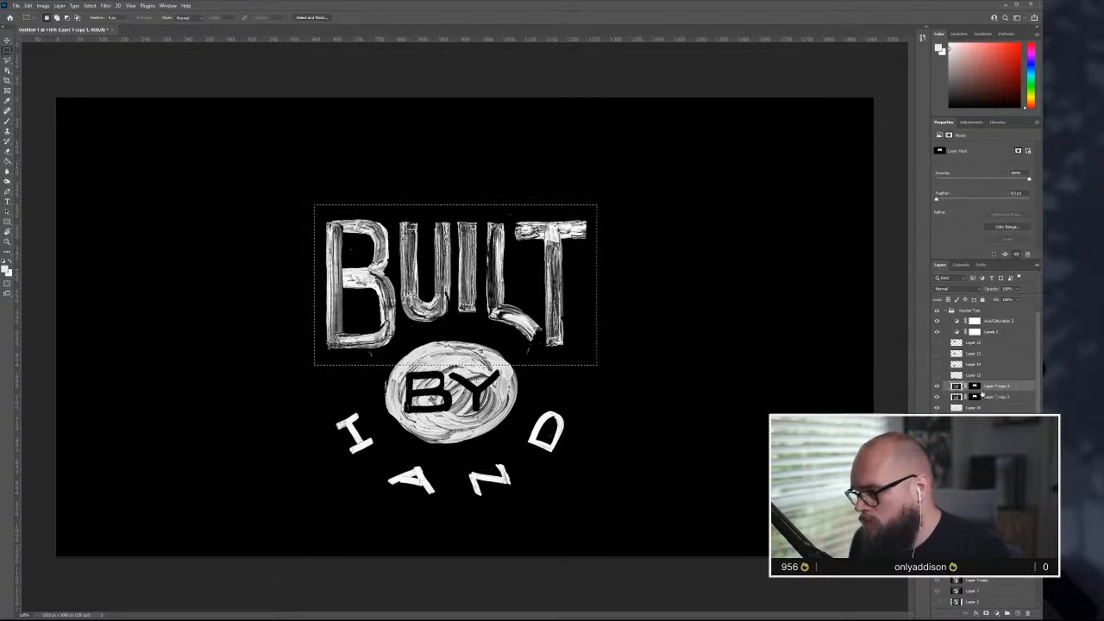
left_click(974, 386)
right_click(973, 386)
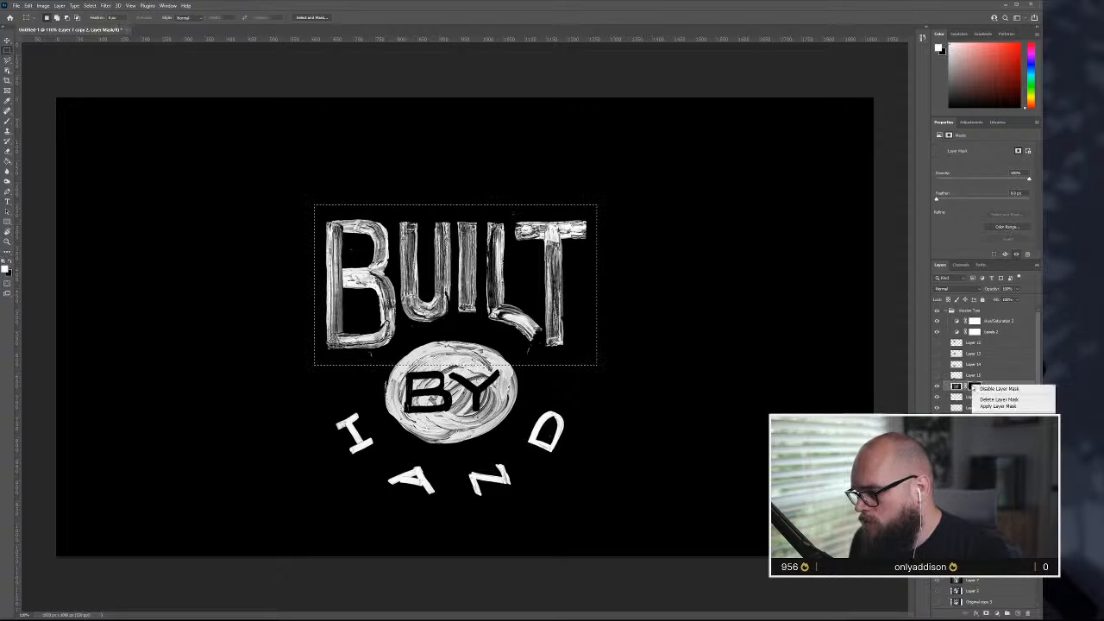
left_click(998, 406)
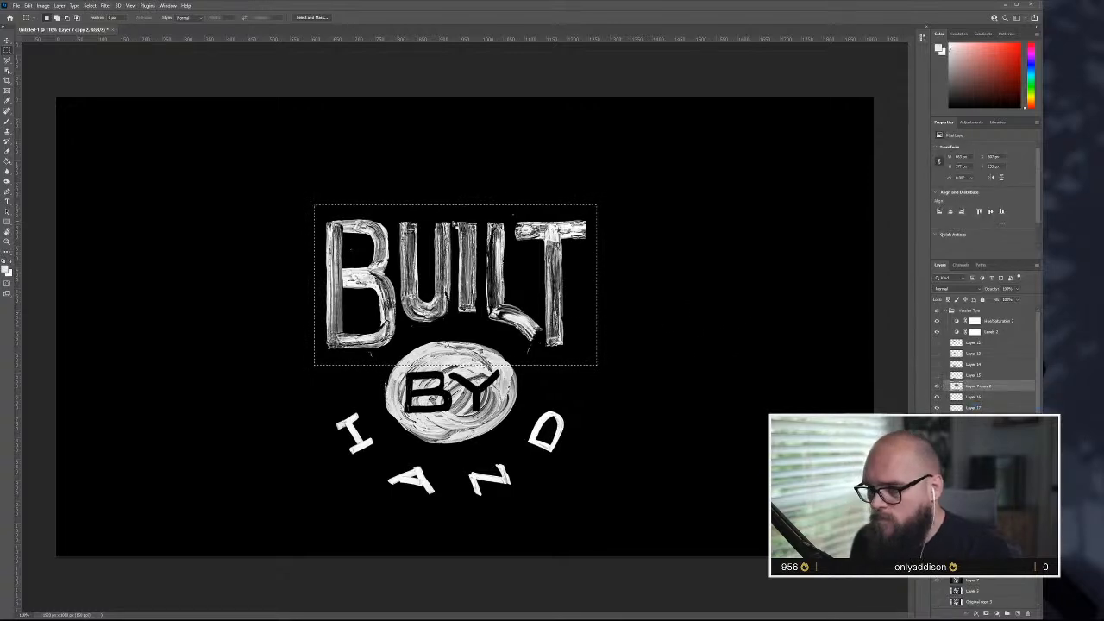
key("ctrl+j")
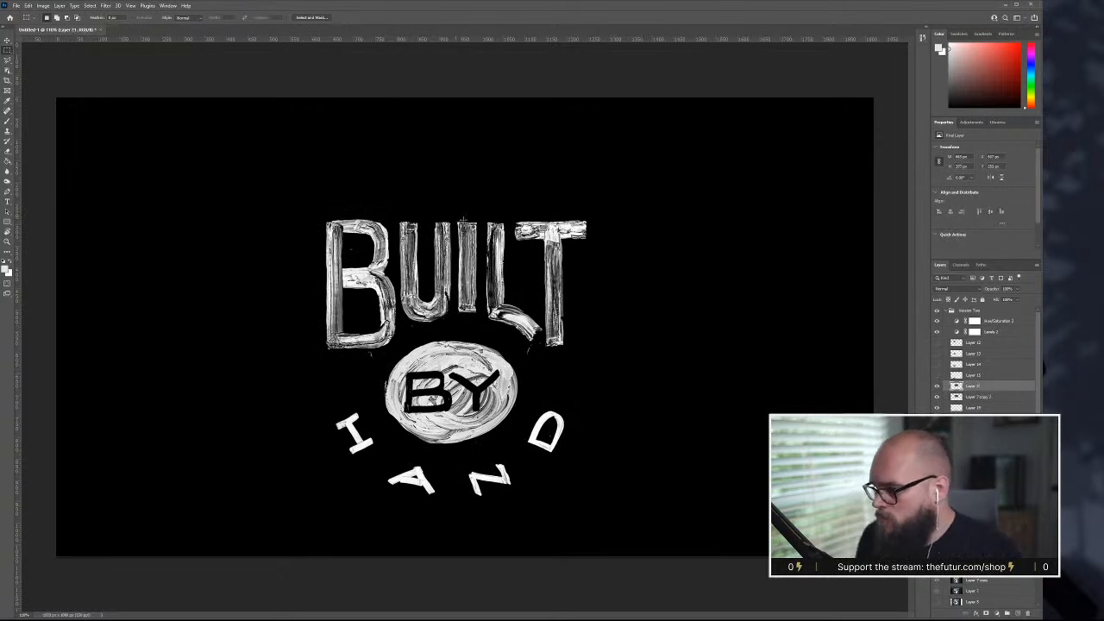
left_click(1025, 399)
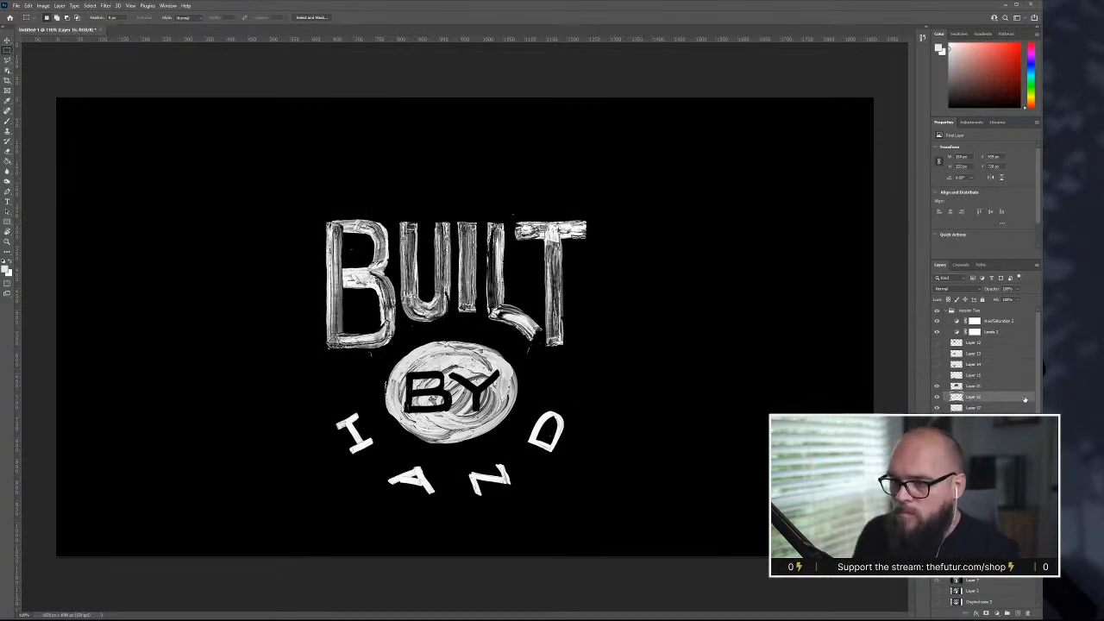
- Apply a very slight perspective transform to the BUILT lettering to level it
key("ctrl+t")
key("Return")
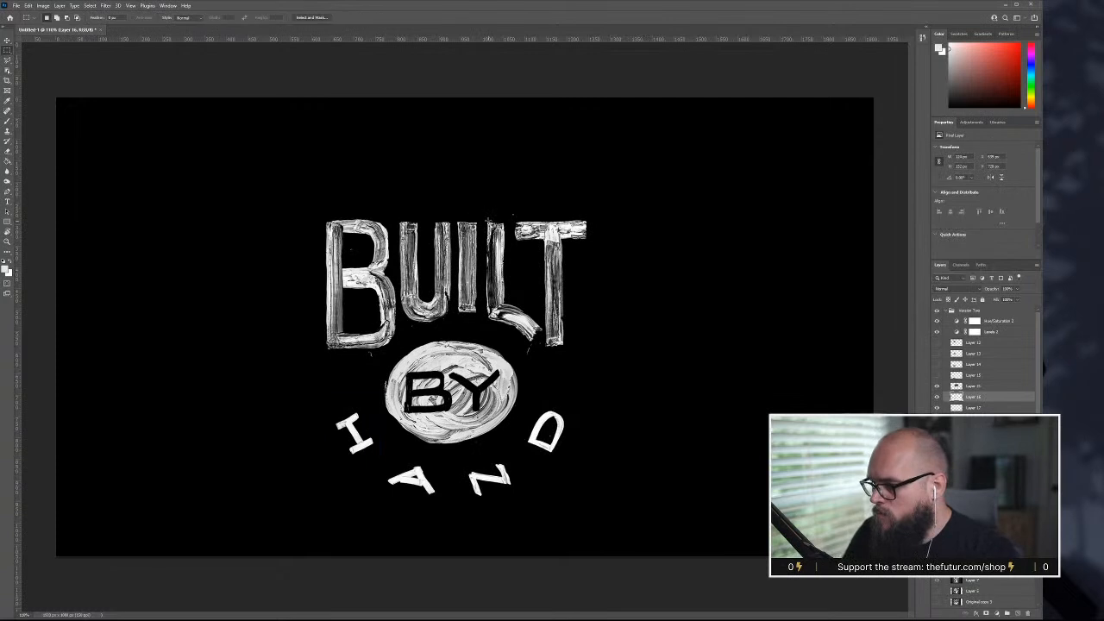
left_click(1026, 389)
key("ctrl+t")
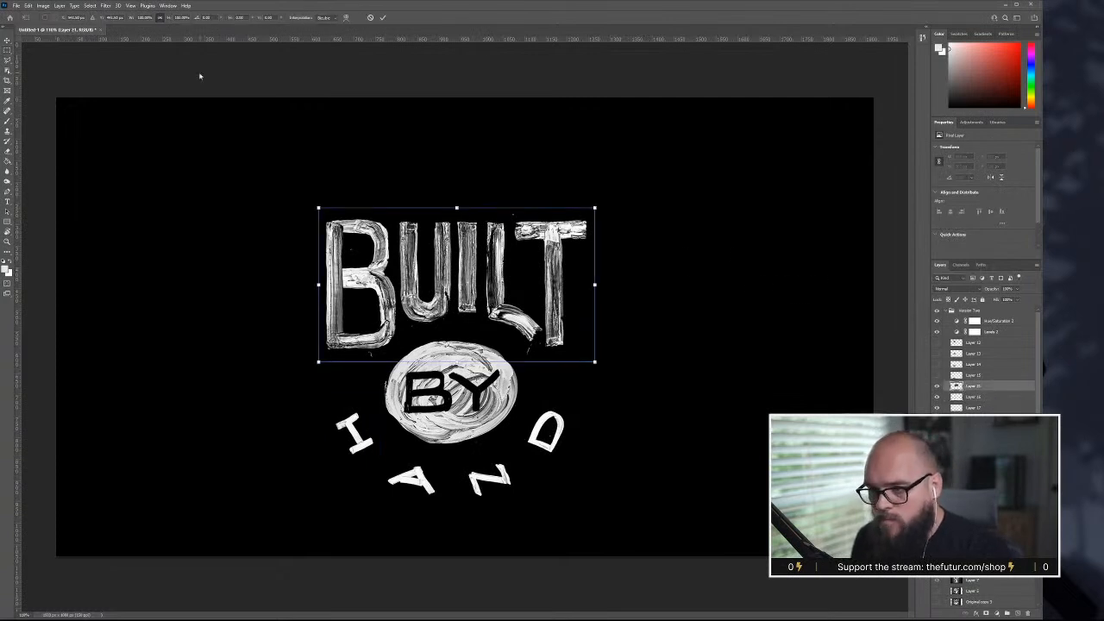
right_click(535, 263)
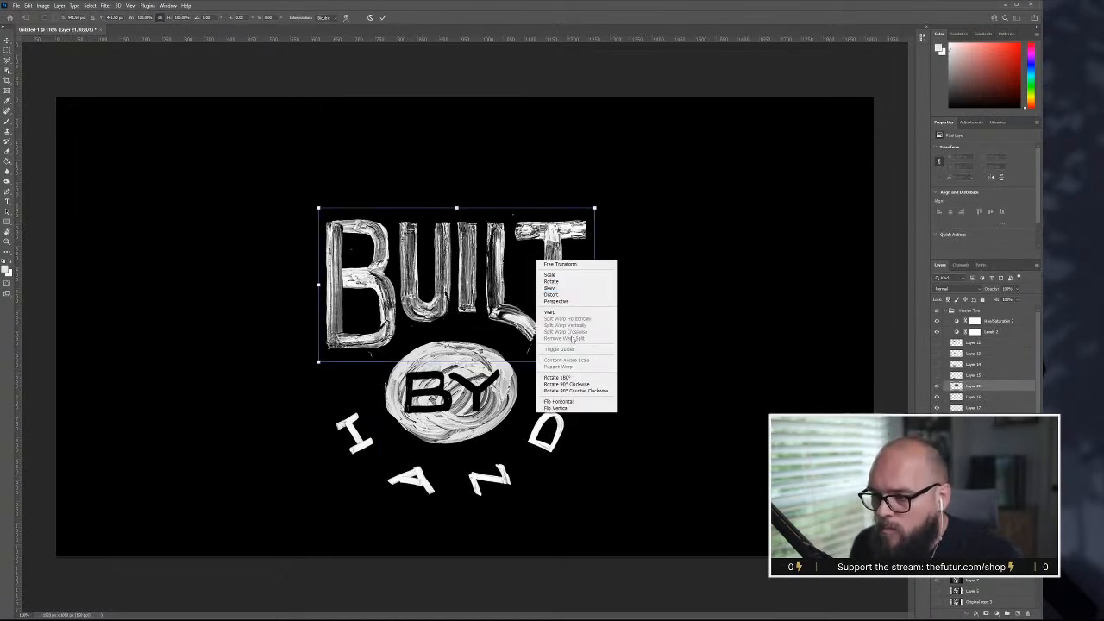
left_click(559, 301)
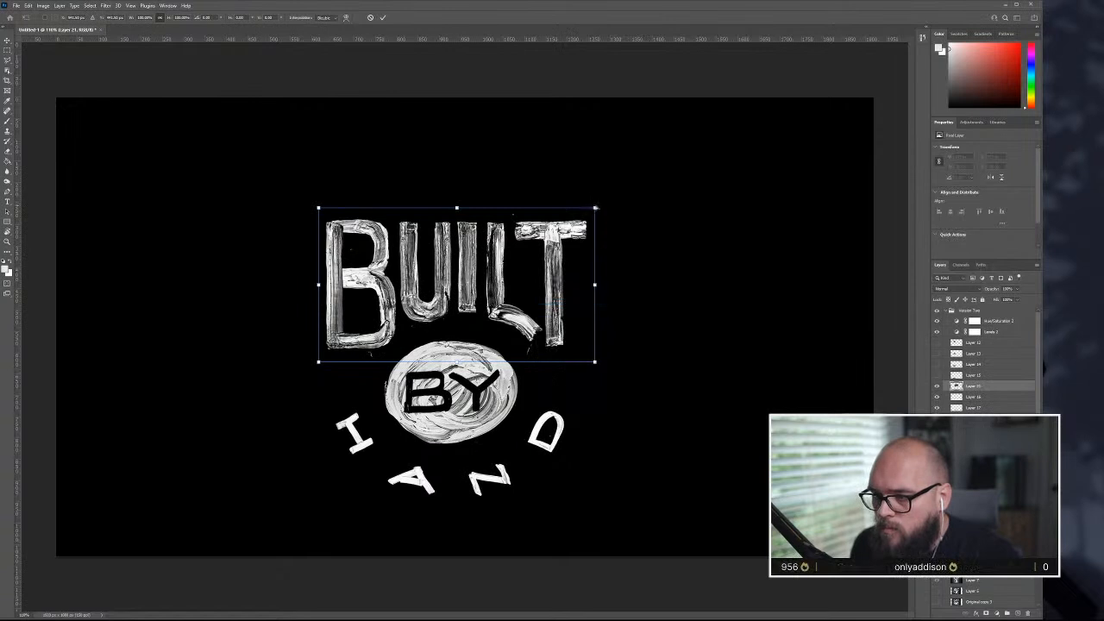
left_click_drag(595, 290, 596, 290)
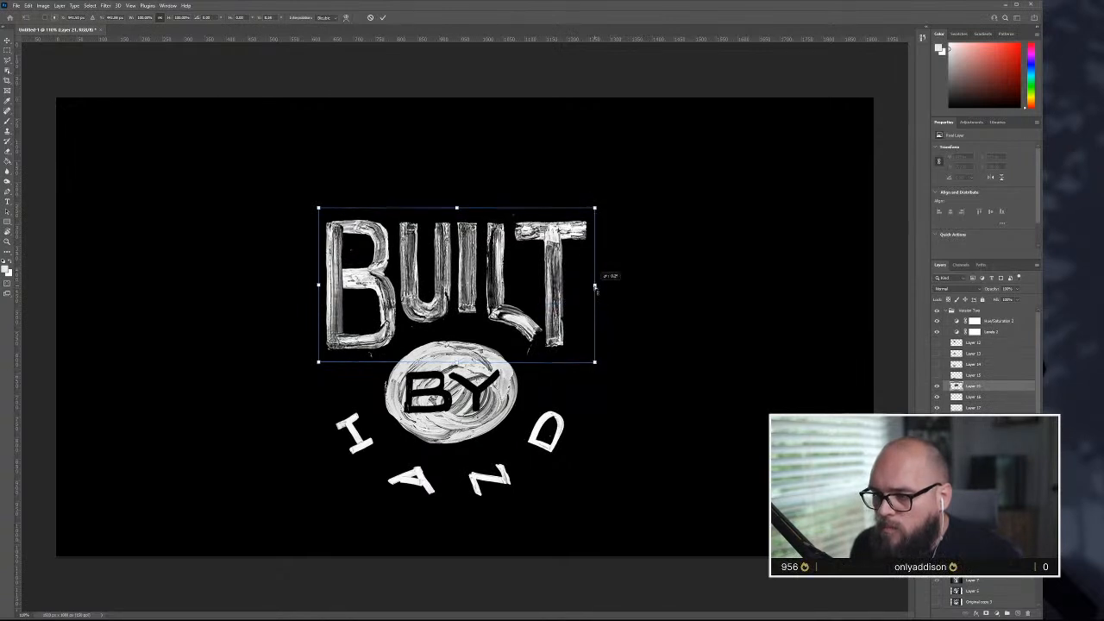
key("Return")
- Move the whole BUILT BY HAND composition up until the top of BUILT meets the second horizontal guide, showing the guides only for alignment
key("ctrl+semicolon")
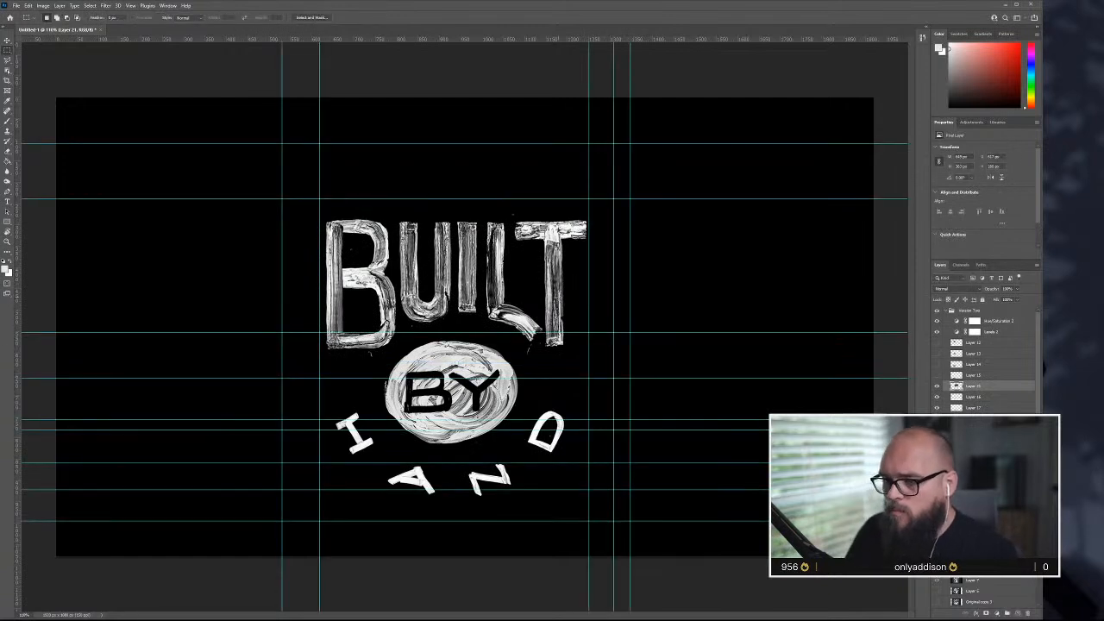
key("v")
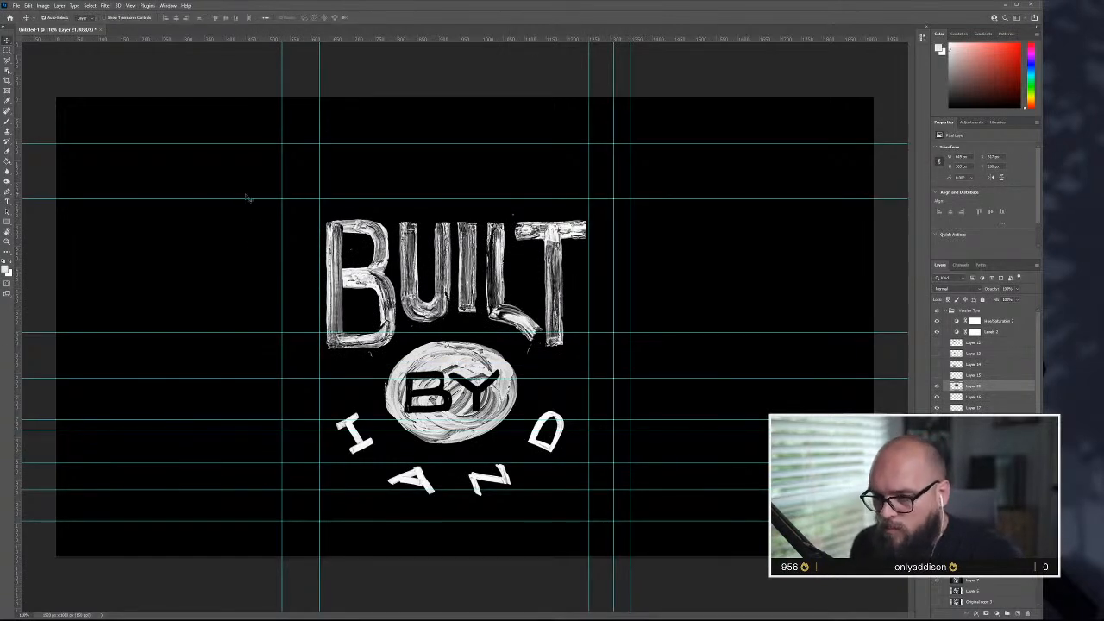
left_click(227, 237)
left_click(984, 300)
left_click_drag(193, 182, 710, 502)
mouse_move(502, 251)
left_mouse_down()
mouse_move(511, 230)
mouse_move(501, 234)
left_mouse_up()
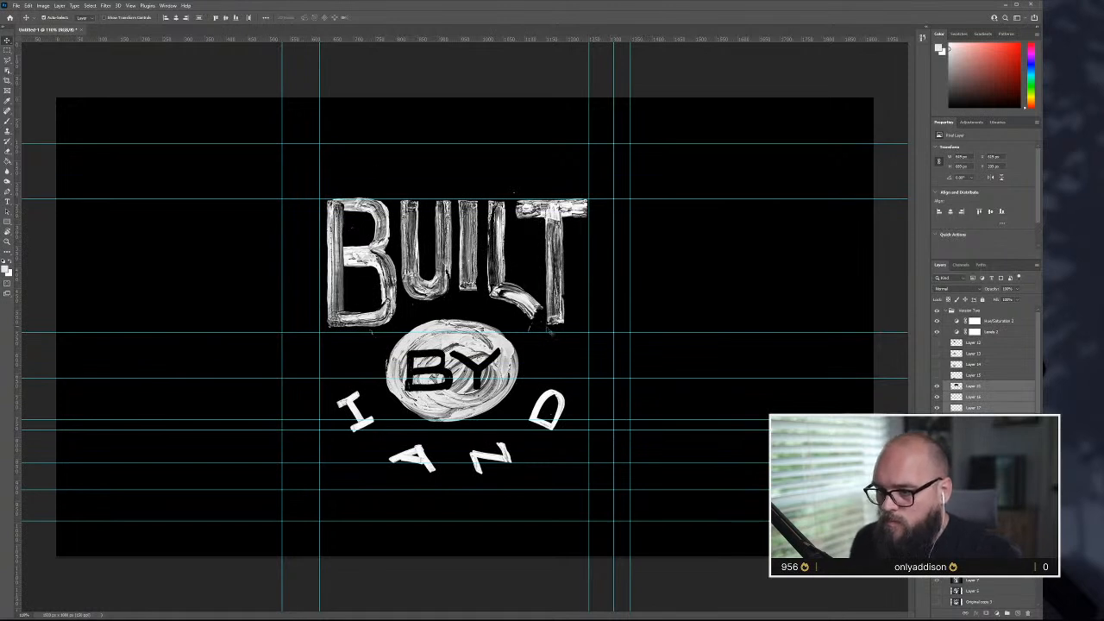
key("ctrl+semicolon")
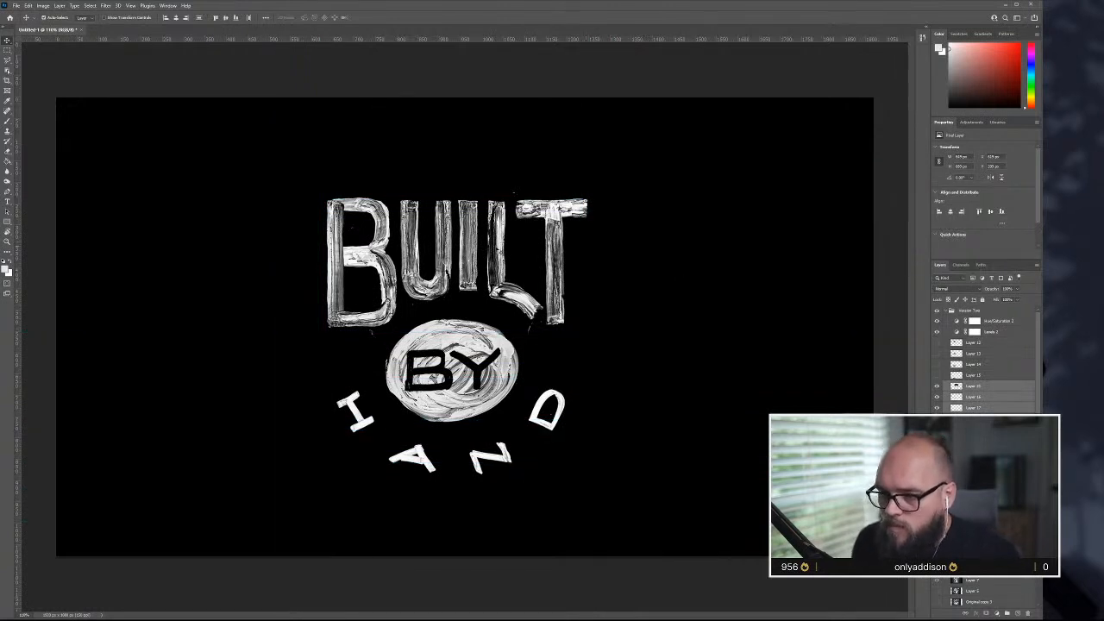
key("ctrl+plus")
key("ctrl+t")
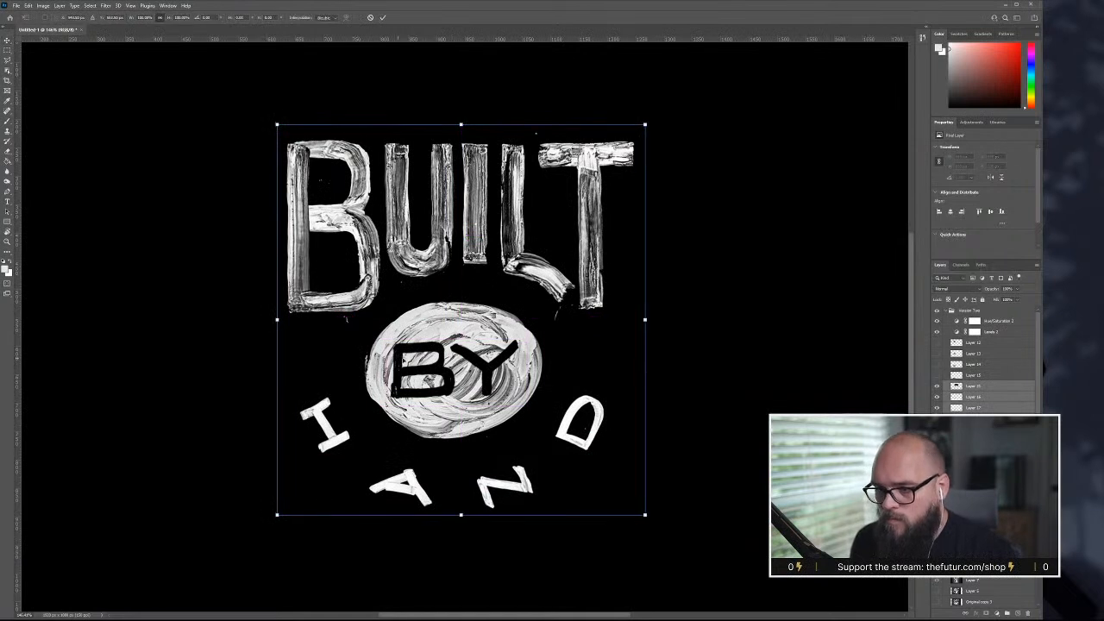
key("Return")
left_click(725, 388)
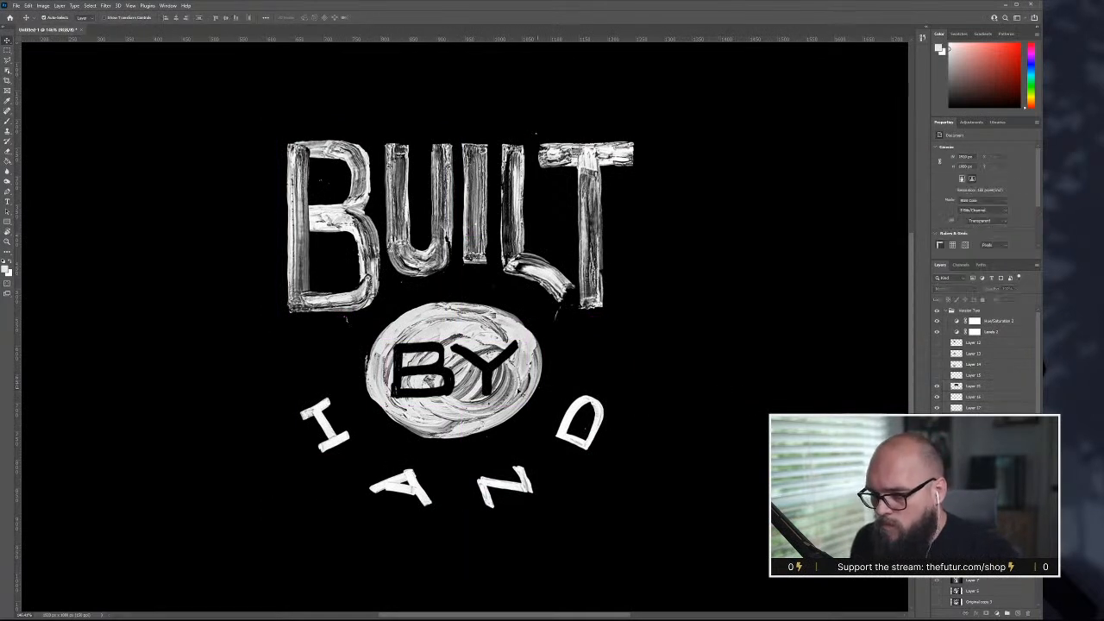
- Scale down the black BY lettering so it sits smaller within the painted oval
left_click(440, 371, "ctrl")
key("ctrl+t")
left_click_drag(390, 399, 414, 331)
key("Return")
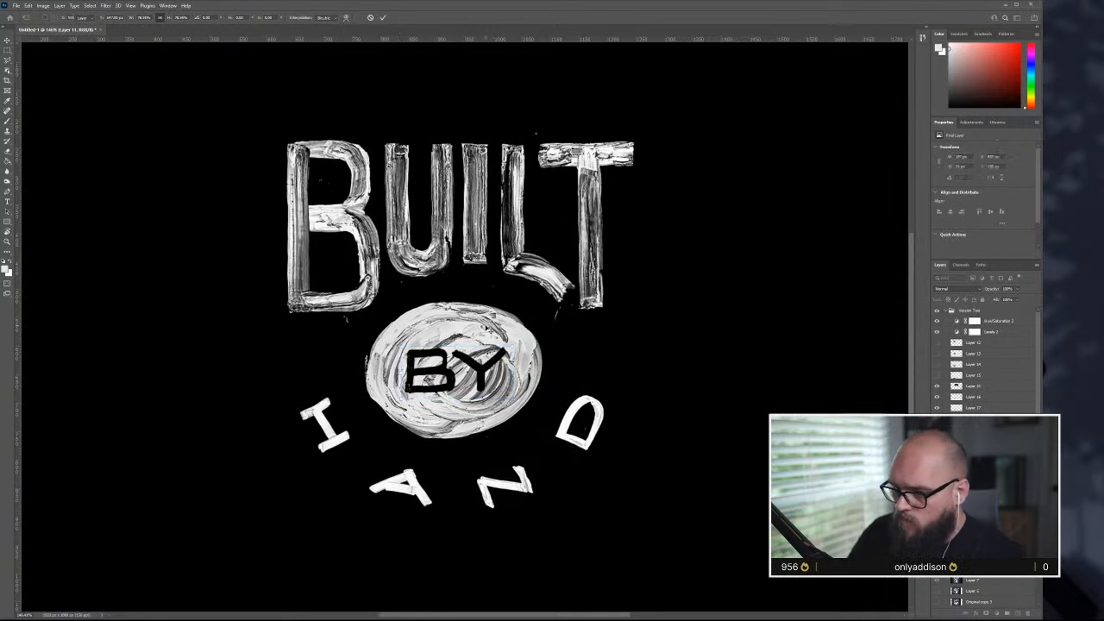
- Flip a copy of the painted oval horizontally and partly erase it so it blends into a symmetrical oval
left_click(448, 319)
key("ctrl+t")
right_click(448, 319)
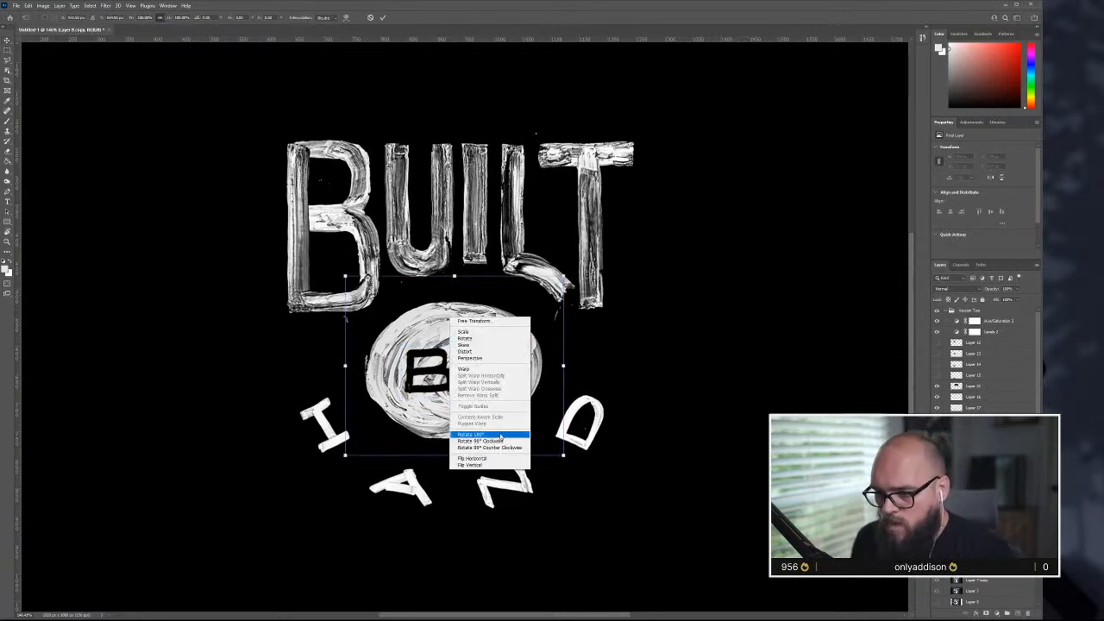
left_click(500, 459)
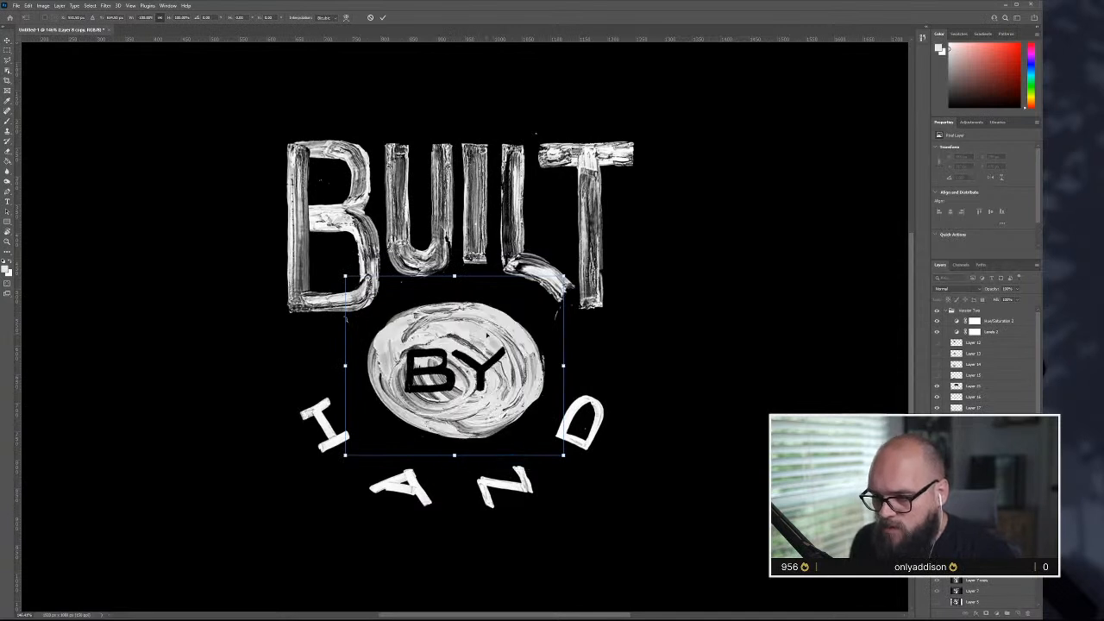
key("Return")
key("b")
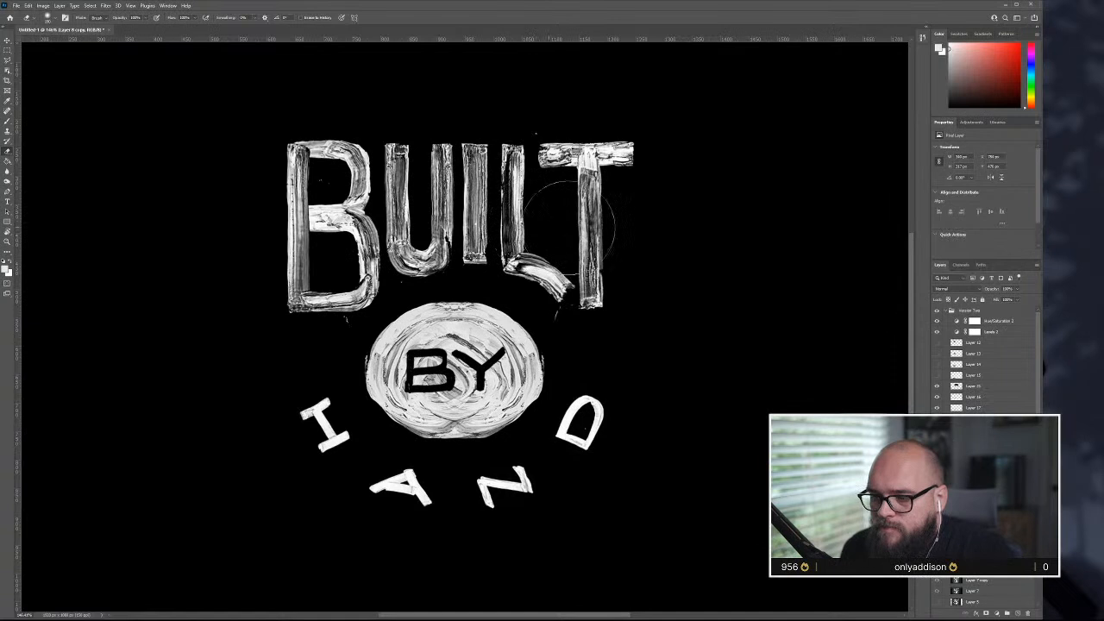
- Rotate a copy of the painted oval upside down, line it up over the original, and blend the two into one oval
left_click(7, 40)
left_click(112, 230)
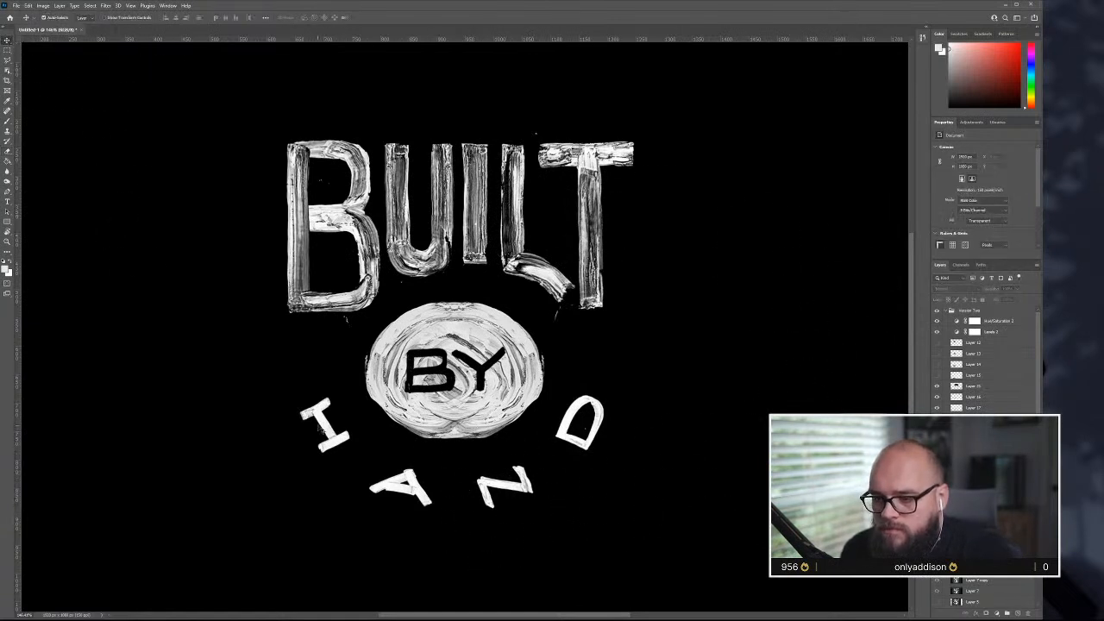
left_click(323, 425)
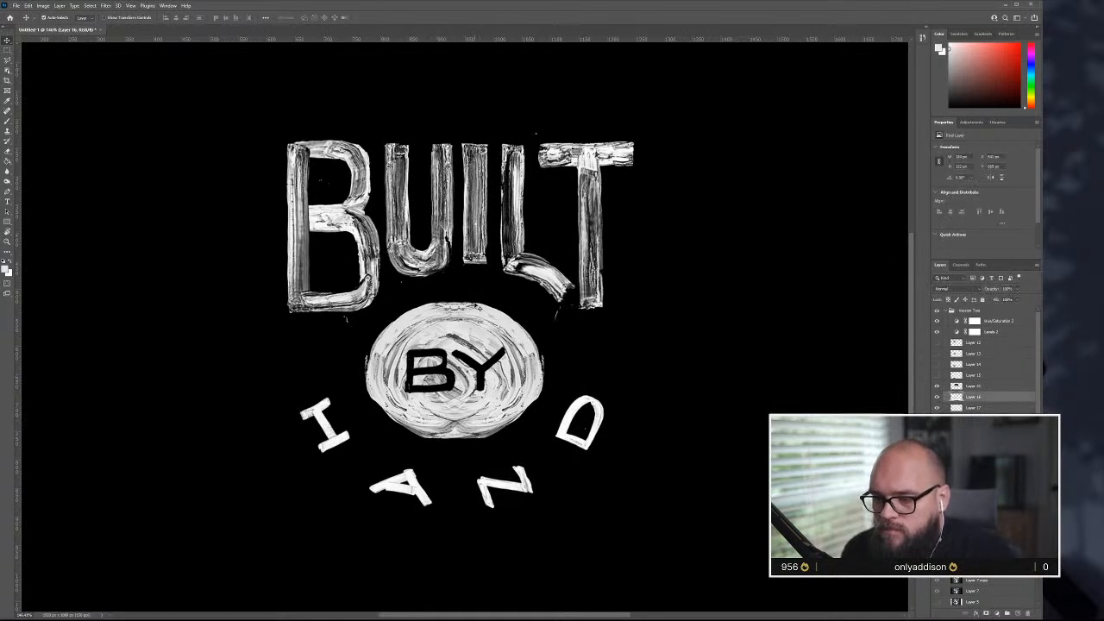
left_click(431, 325)
left_click(492, 328, "shift")
key("ctrl+t")
left_click_drag(580, 271, 363, 446)
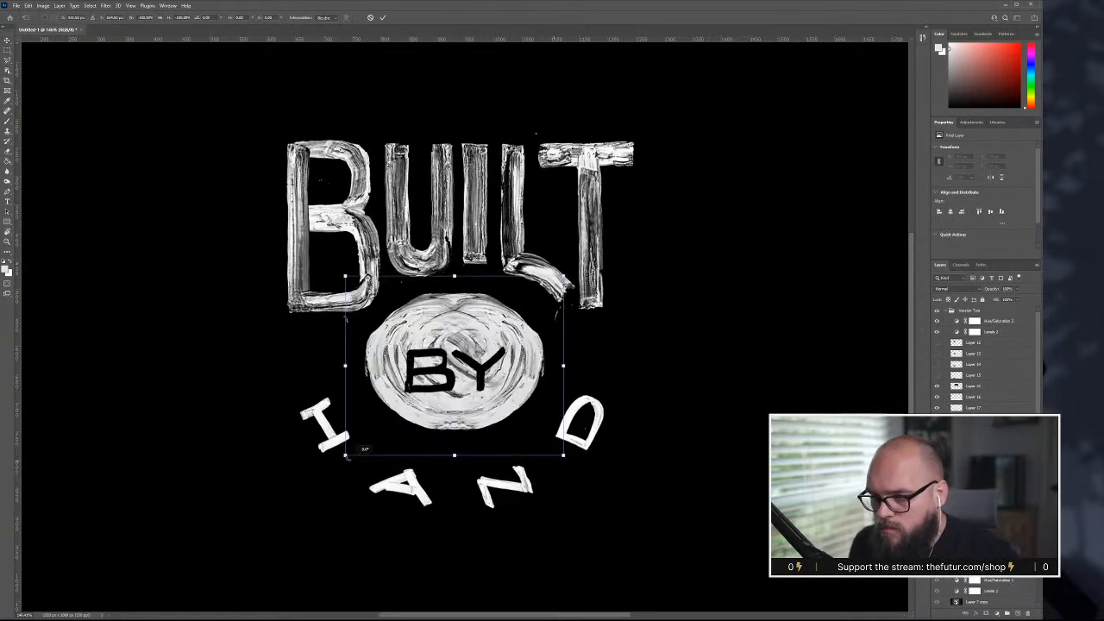
left_click_drag(510, 382, 512, 372)
key("Return")
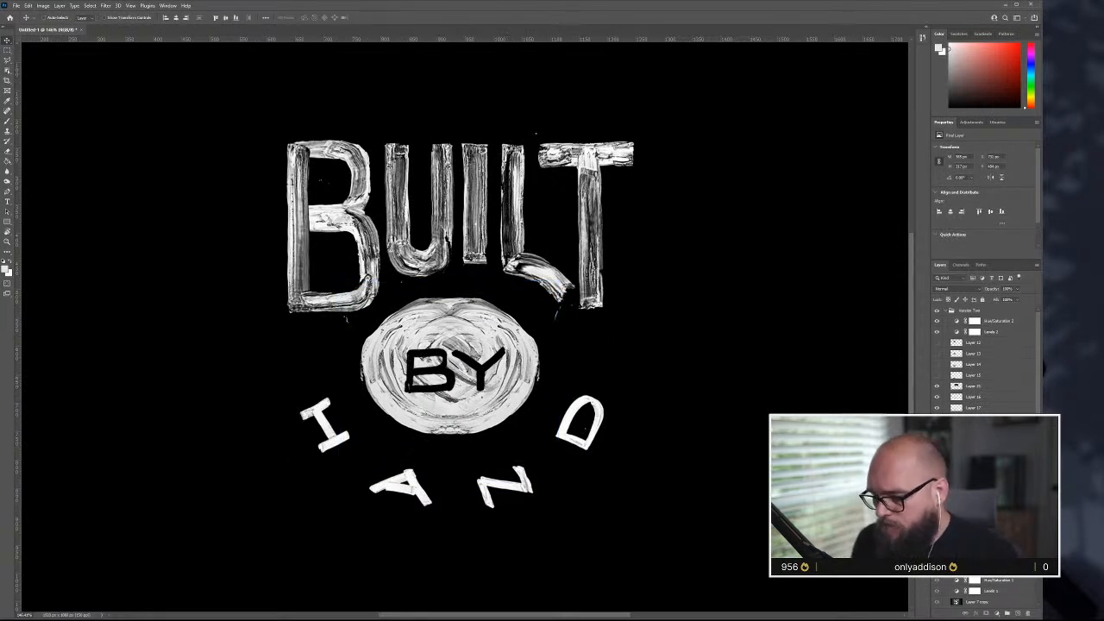
key("ctrl+e")
key("b")
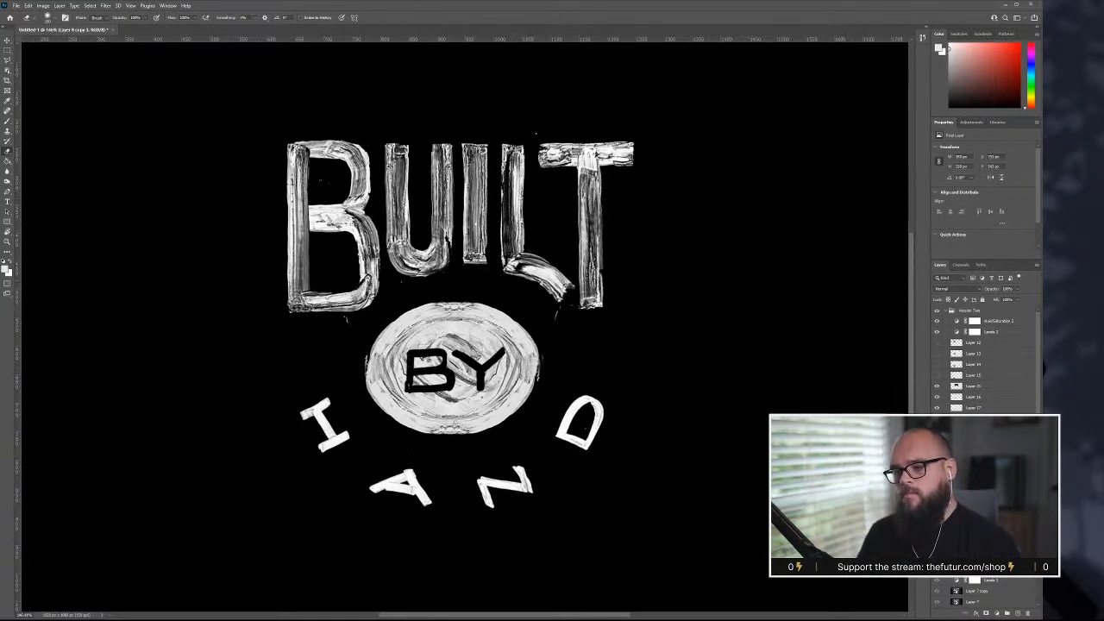
- Enlarge the black BY lettering slightly within the painted oval
key("v")
left_click(493, 379)
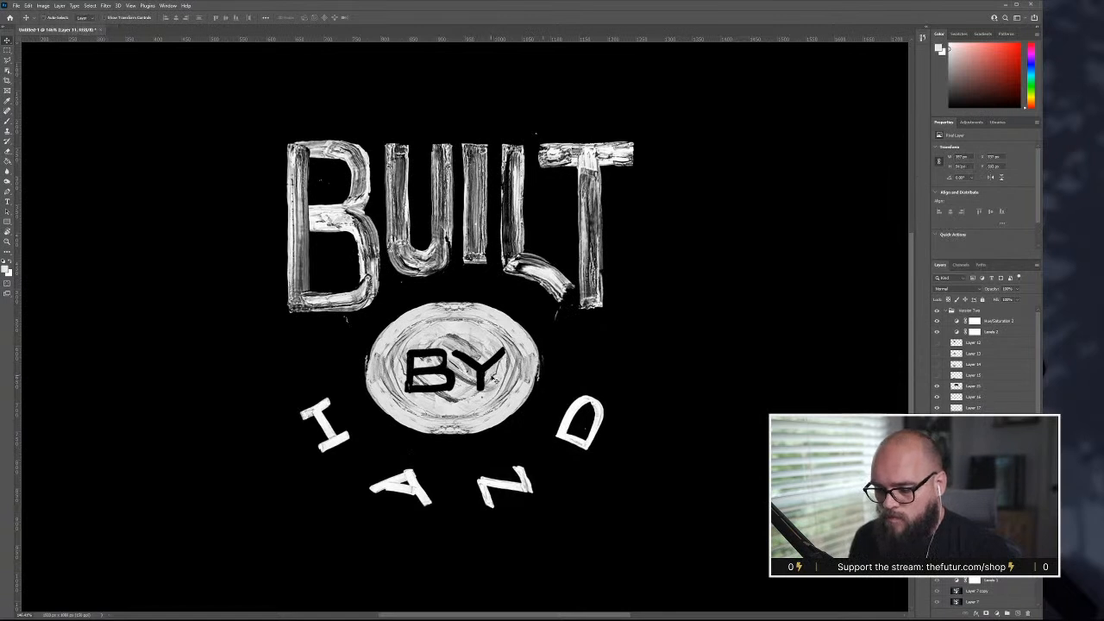
key("ctrl+t")
left_click_drag(515, 345, 522, 341)
key("Return")
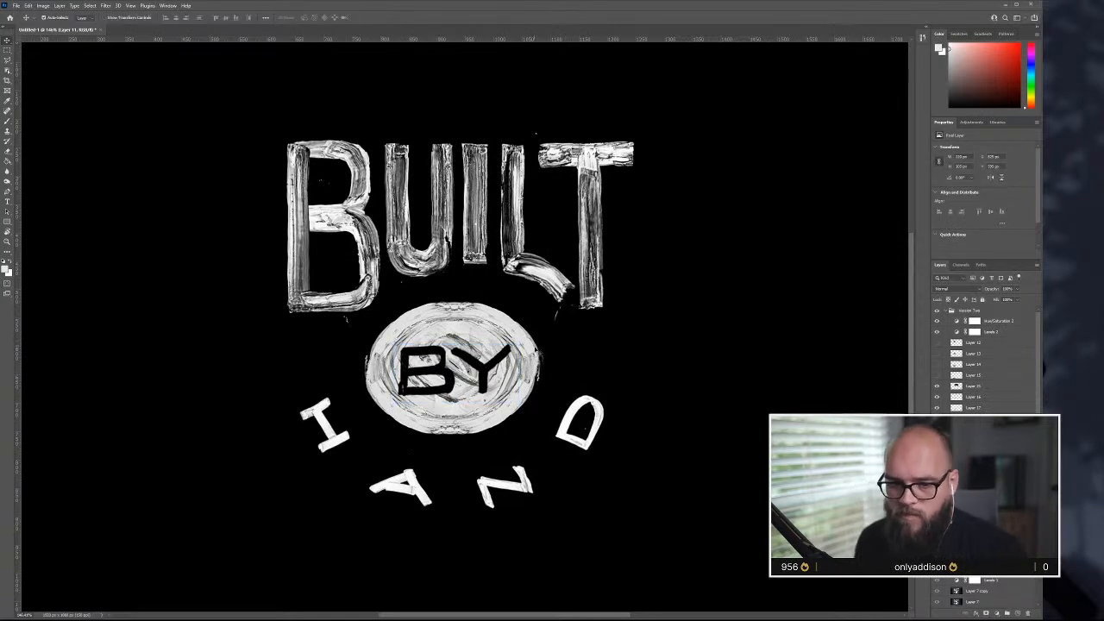
- Brighten the BUILT layer with Levels by lifting the midtones and lowering the white input level
scroll(490, 377, "down", 2)
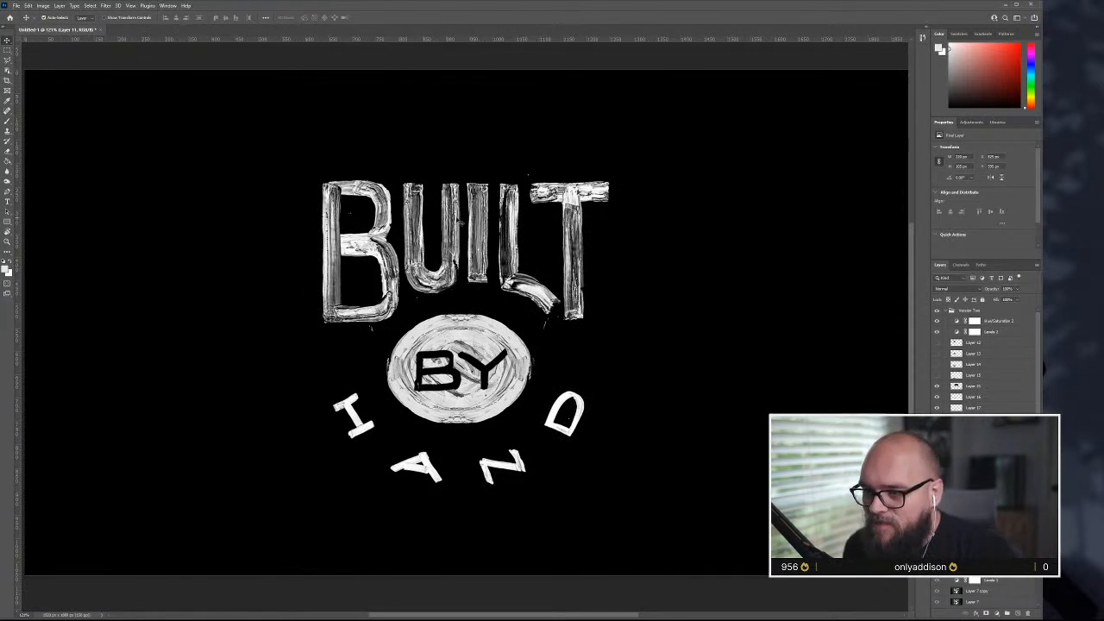
left_click(1005, 388)
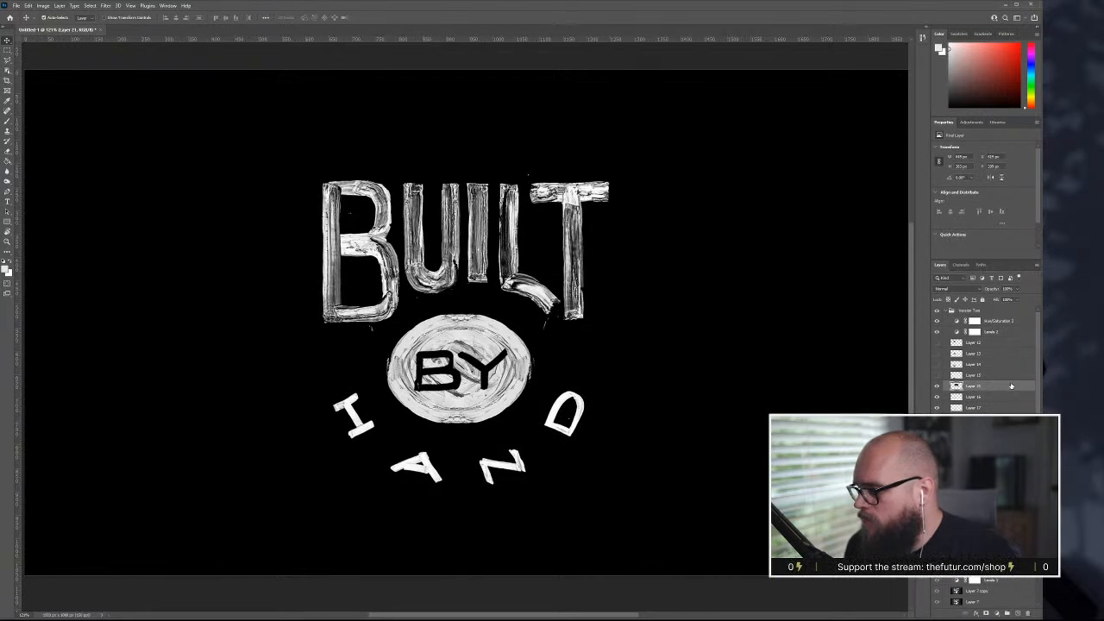
key("ctrl+l")
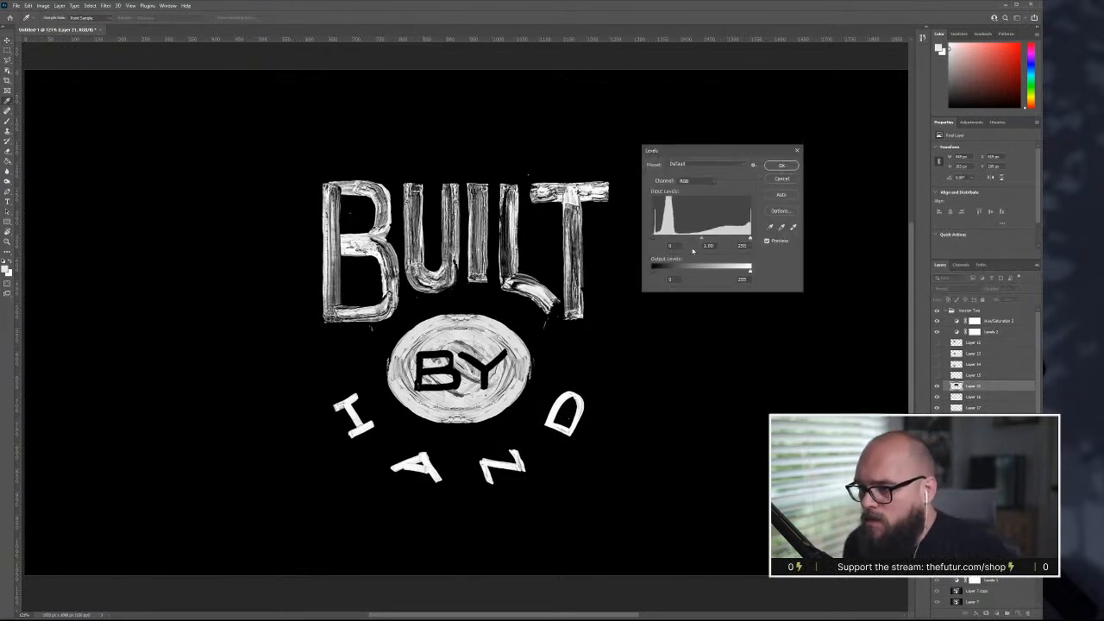
left_click_drag(701, 239, 689, 239)
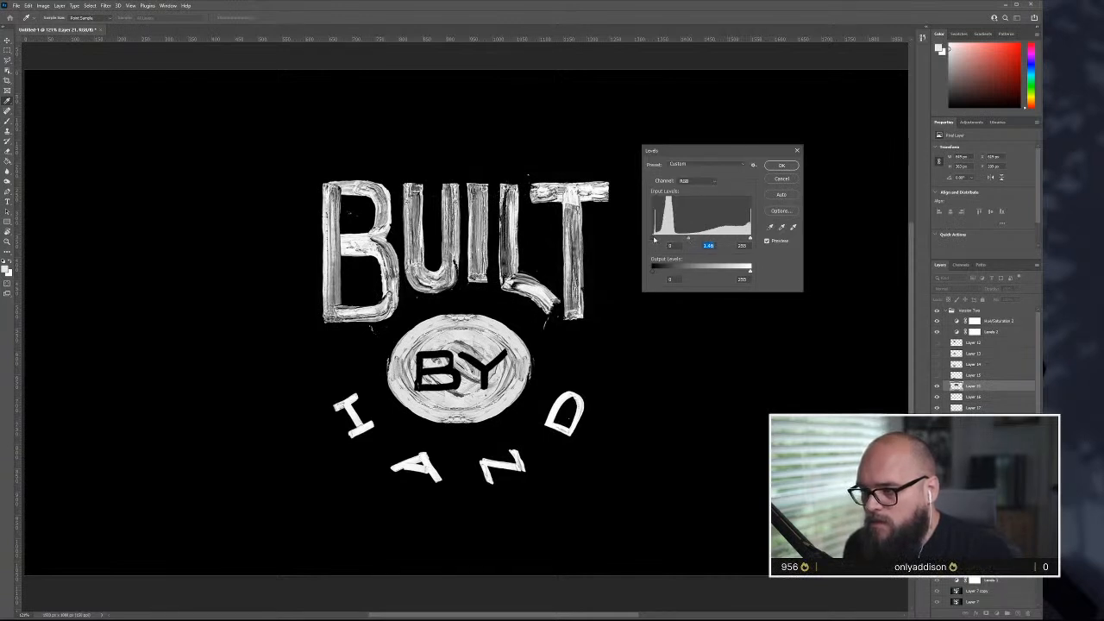
left_click(654, 238)
left_click_drag(748, 240, 740, 239)
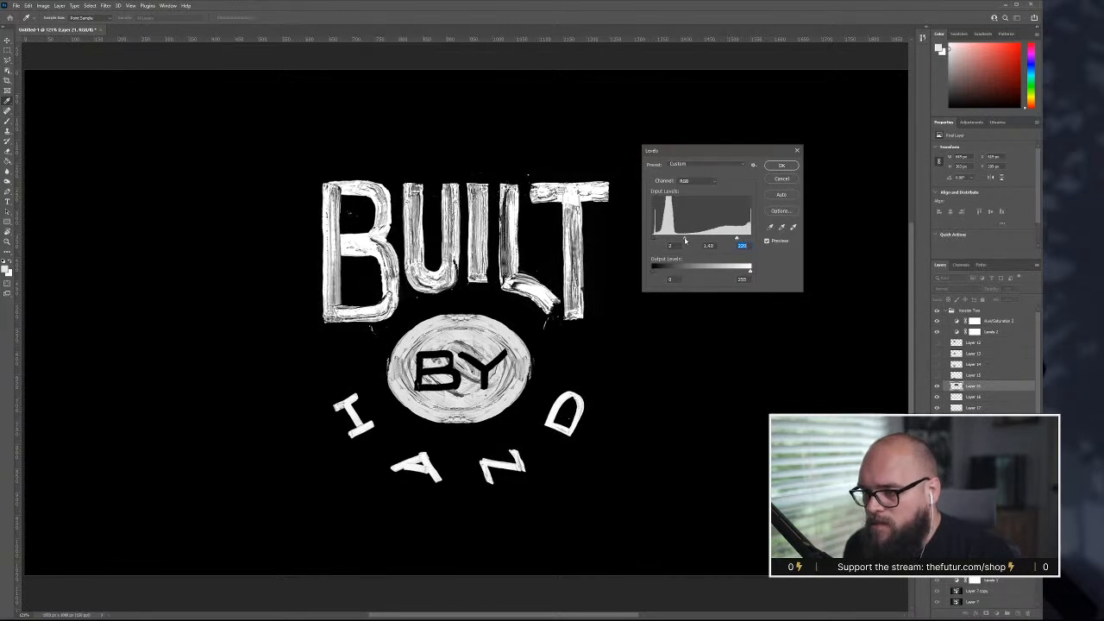
key("shift+Tab")
left_click(781, 165)
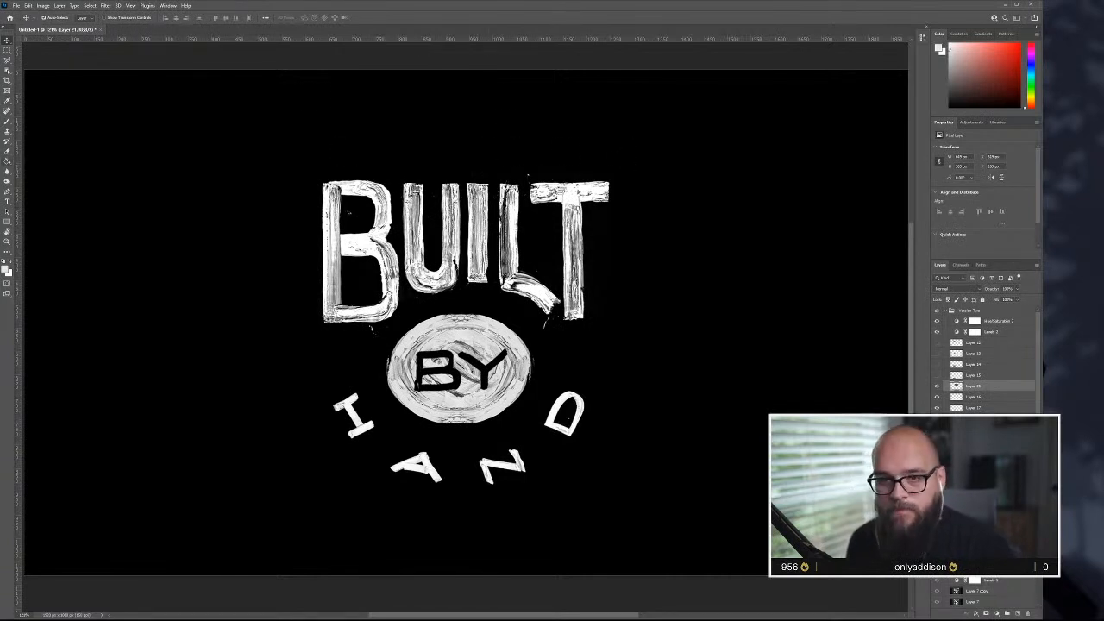
left_click(6, 173)
left_click(7, 189)
left_click(8, 182)
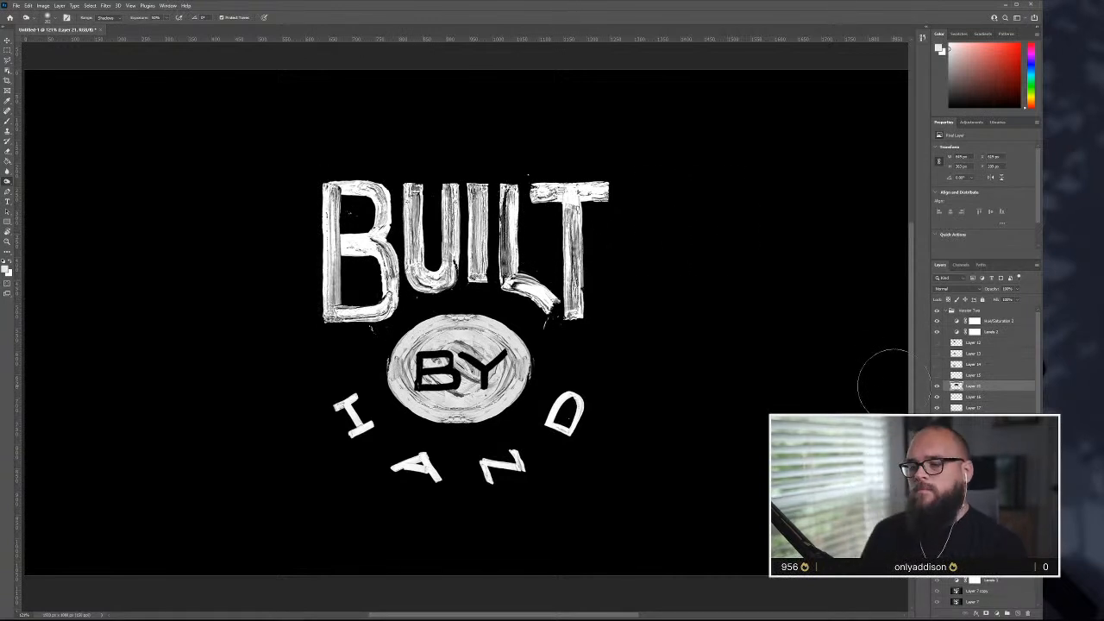
- Select only the B of BUILT, scale it down slightly and narrow it from its outer edge, and clear the selection
scroll(598, 343, "down", 5)
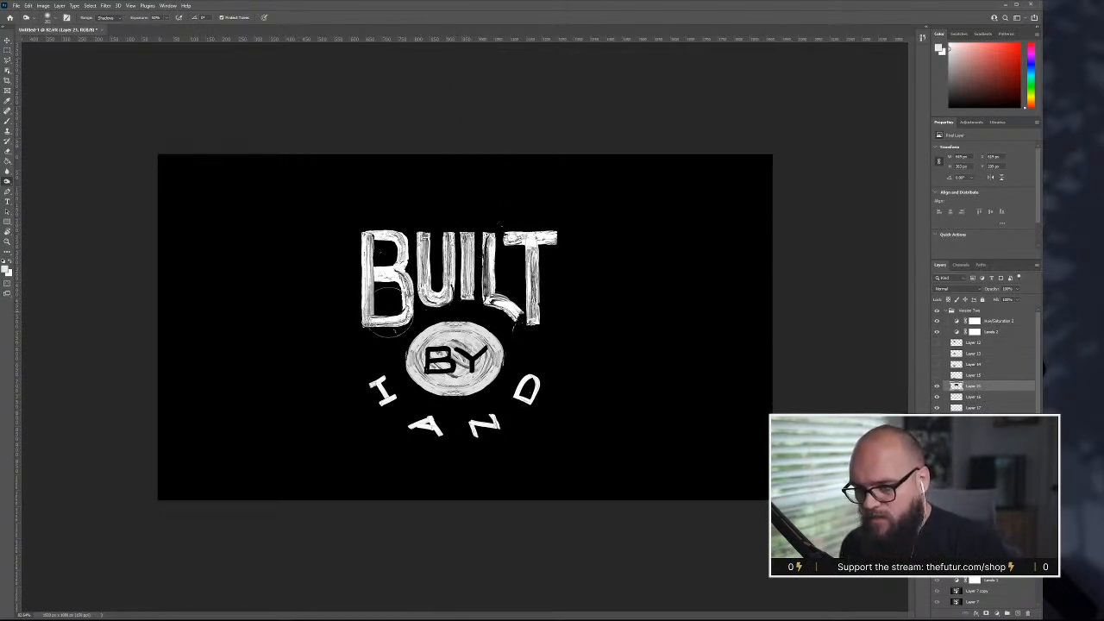
key("m")
left_click_drag(348, 228, 417, 334)
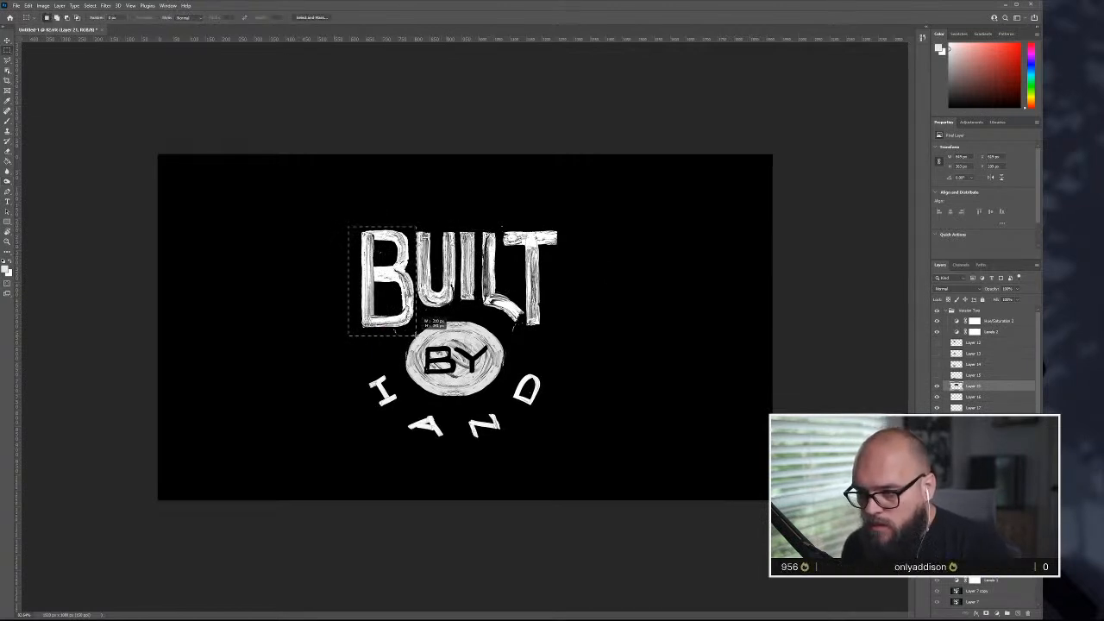
key("ctrl+t")
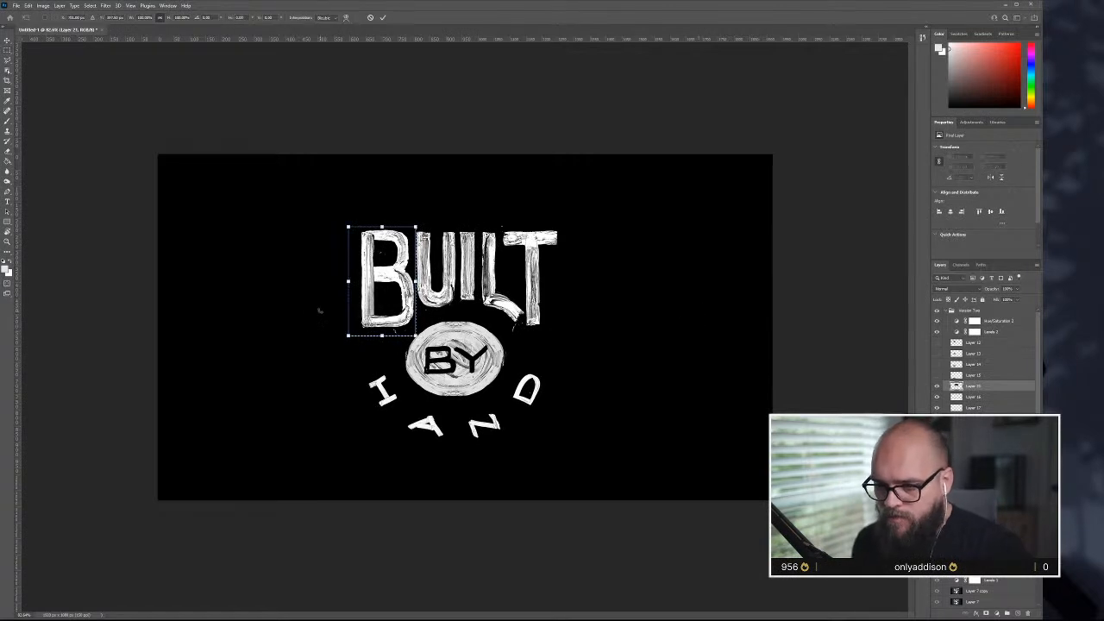
left_click_drag(349, 337, 349, 333)
left_click_drag(350, 280, 352, 281)
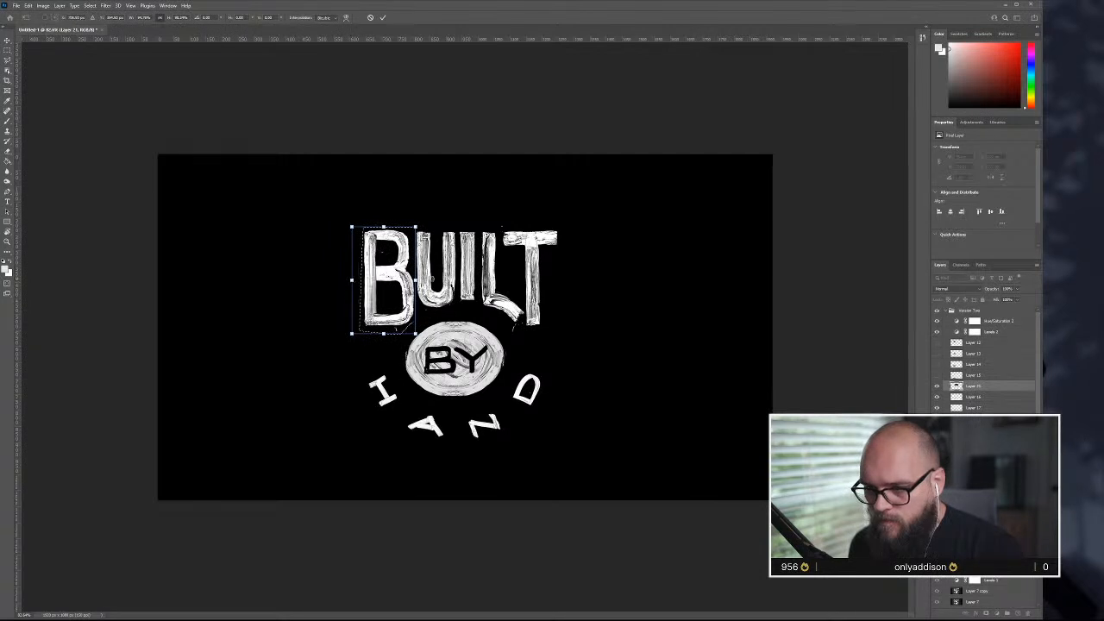
key("Return")
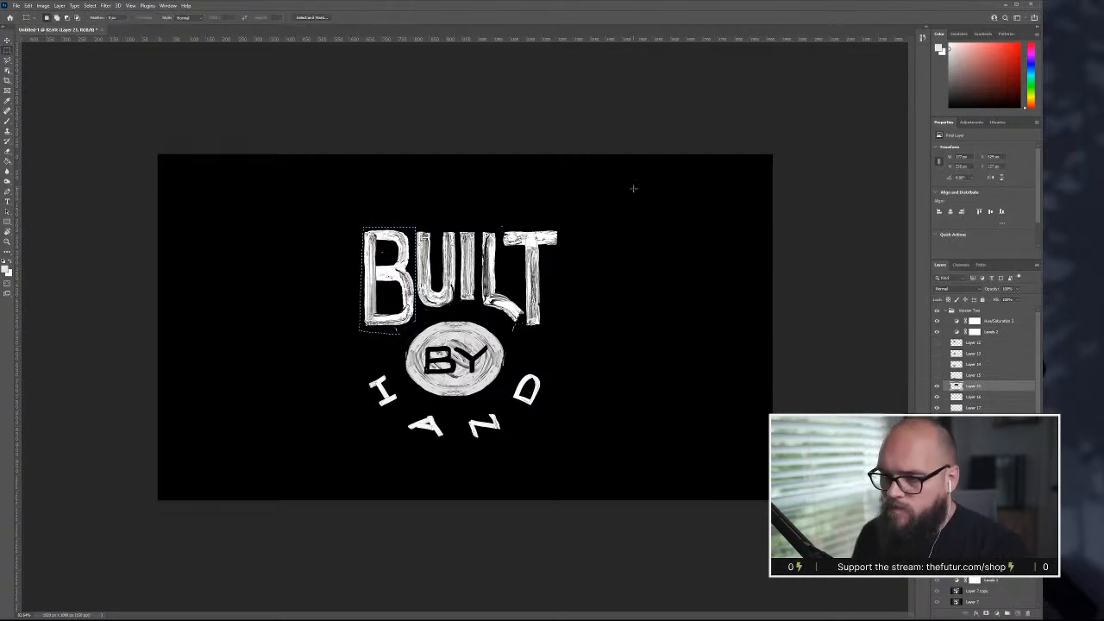
key("ctrl+d")
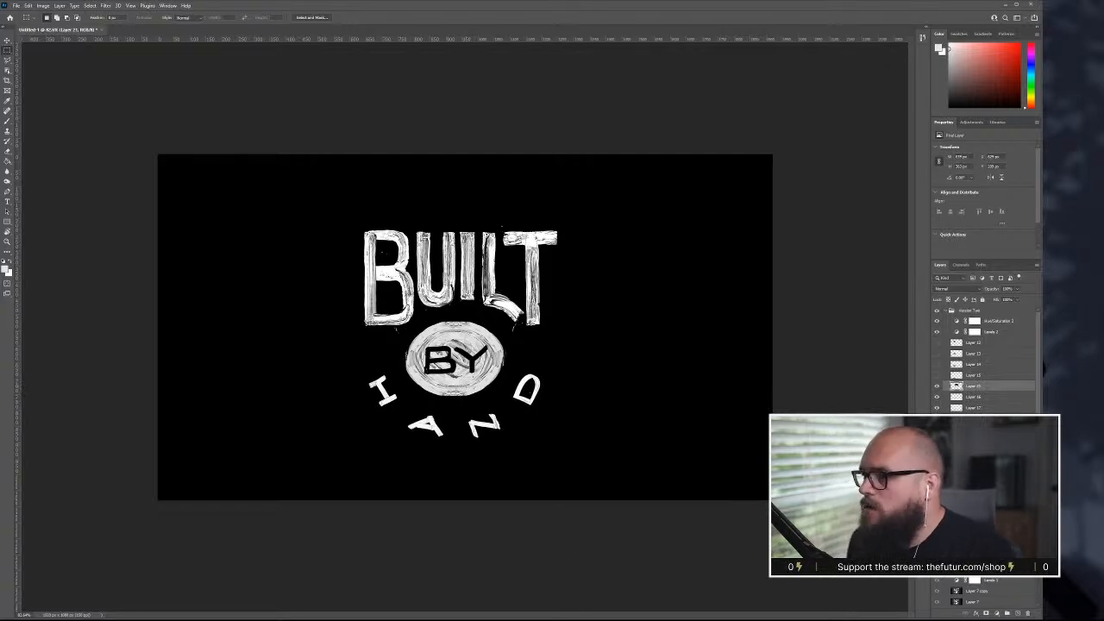
- Switch to the web browser and run a Google image search for "brand by hand" in a new tab
key("alt+Tab")
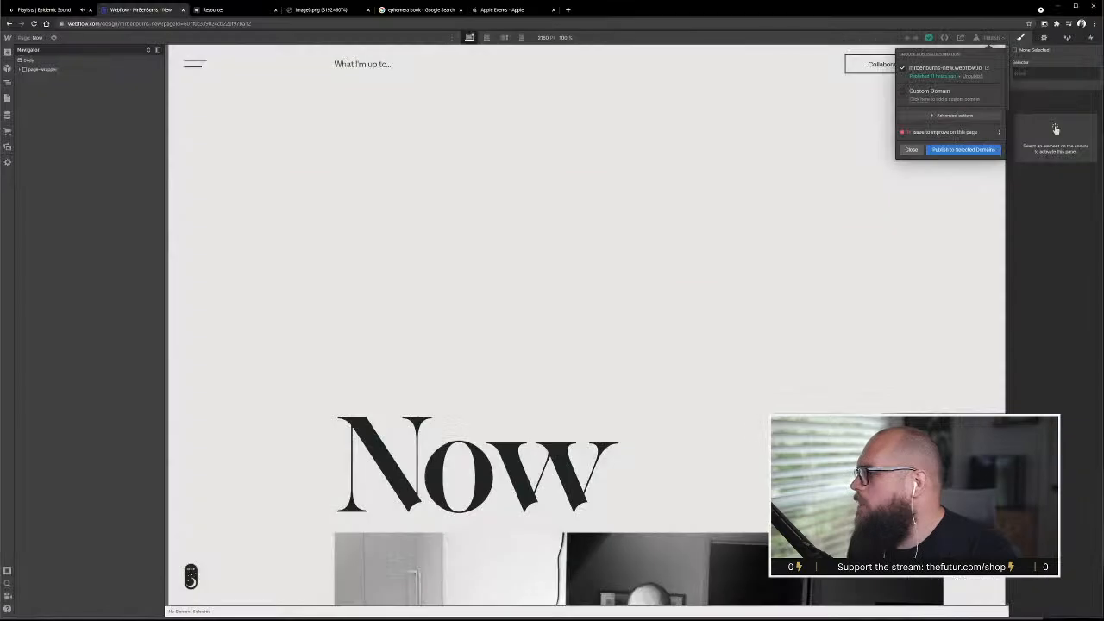
left_click(568, 10)
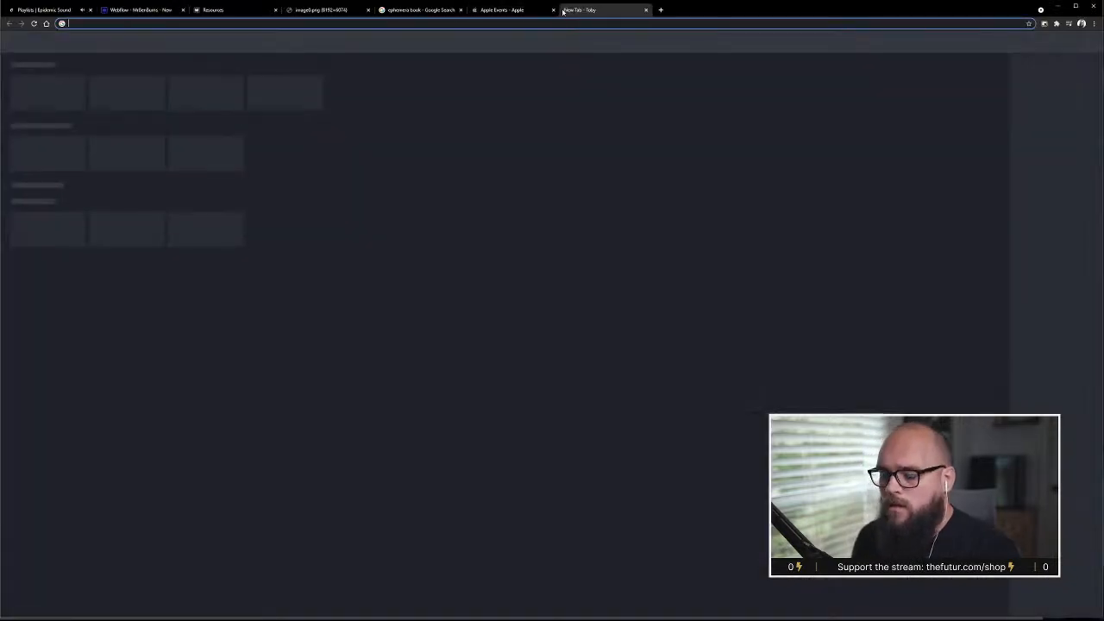
type("brand by hand")
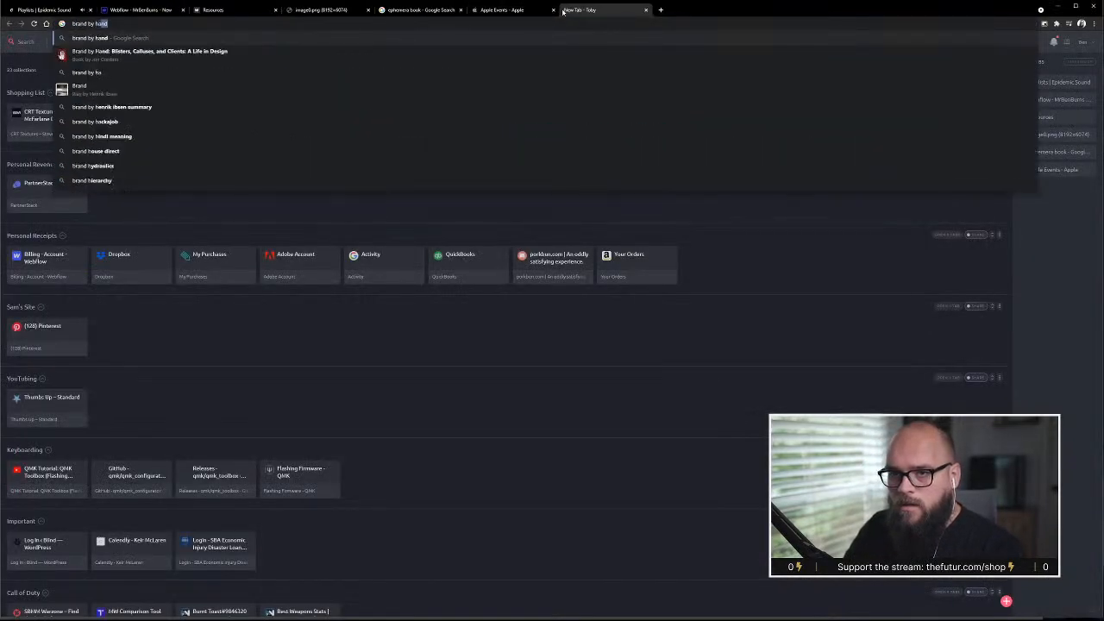
key("Return")
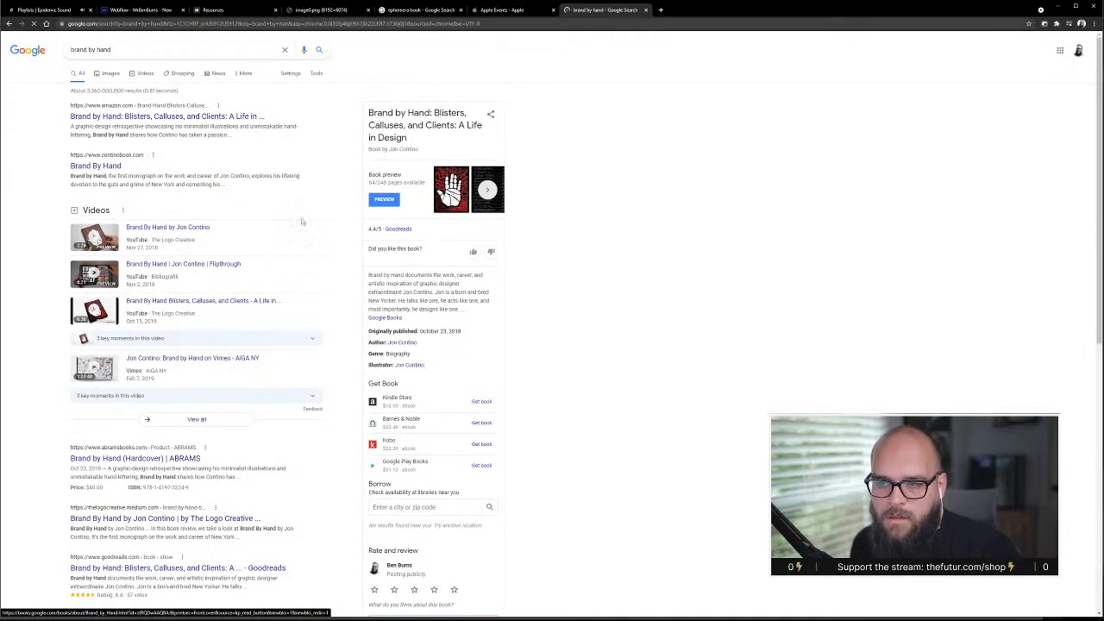
left_click(109, 73)
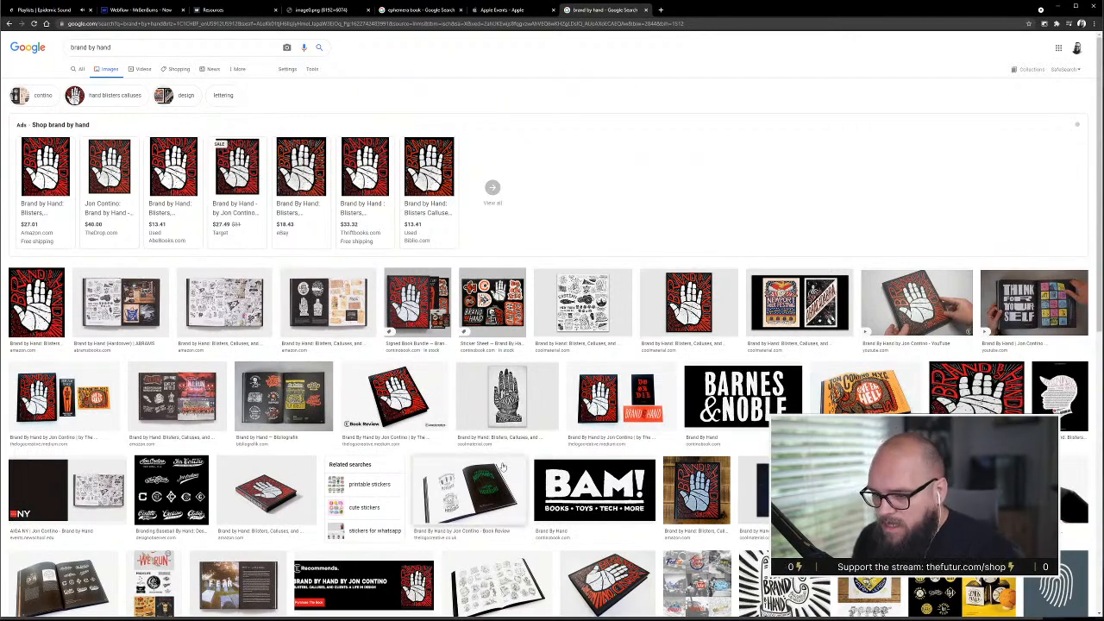
- Browse the image results and enlarge the Past Lives bandana illustration as a layout reference
scroll(499, 464, "down", 5)
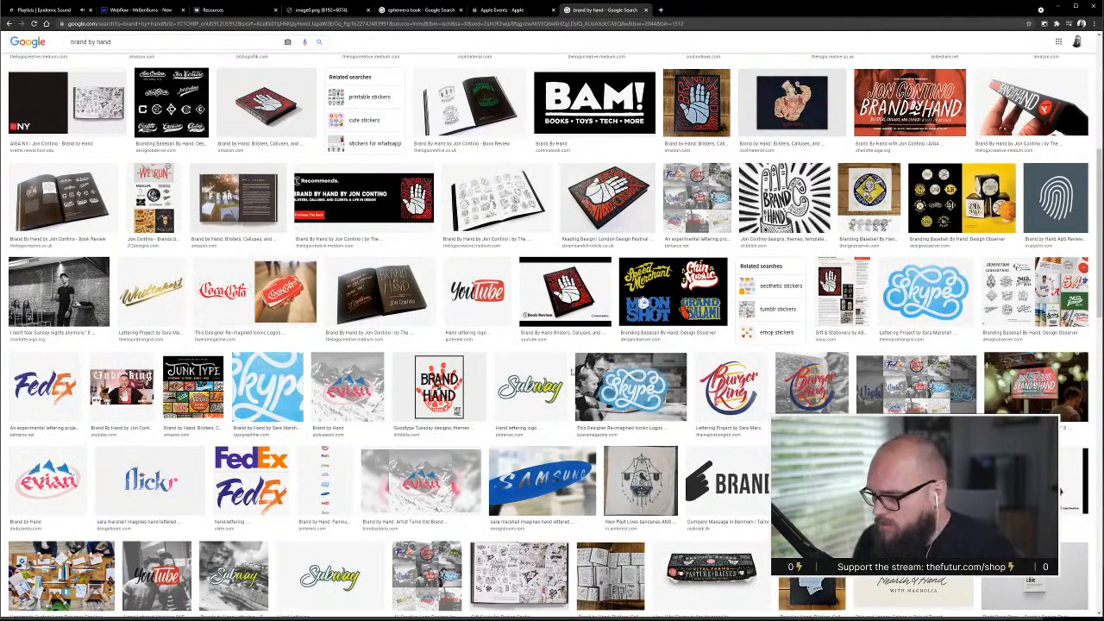
scroll(444, 389, "down", 1)
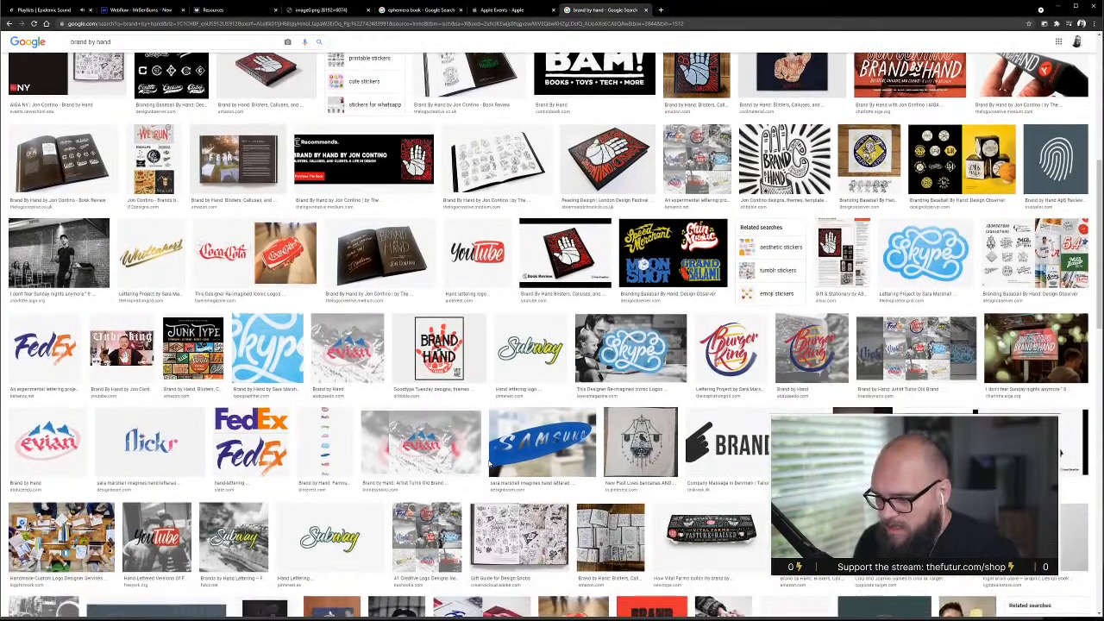
left_click(652, 461)
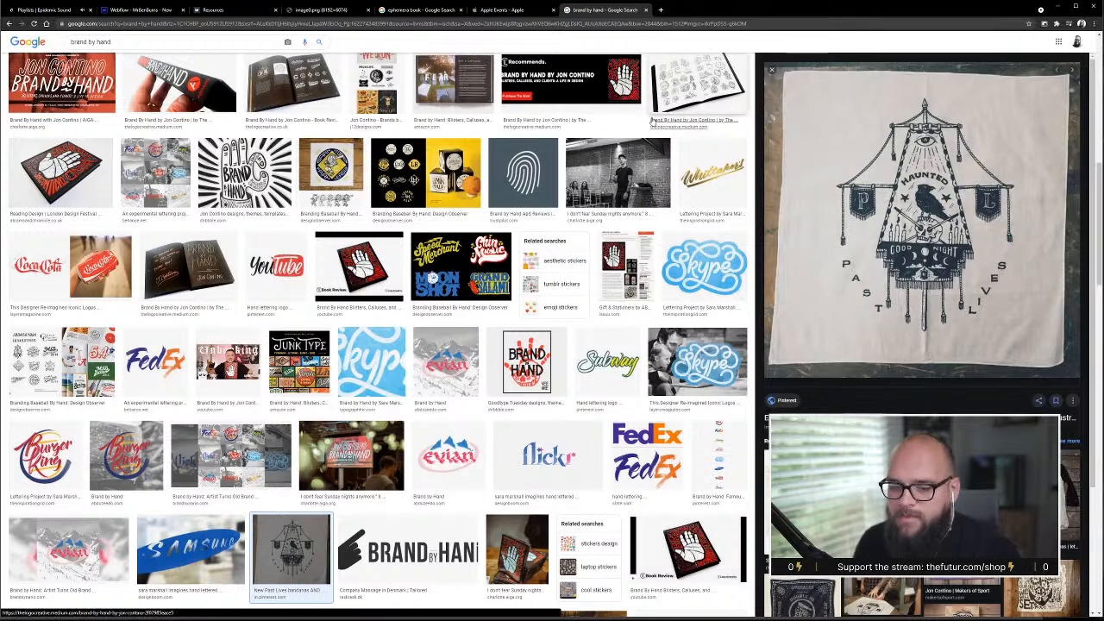
- Return to Photoshop, collapse the Version Two group, and toggle its visibility to compare it with Version One
key("alt+Tab")
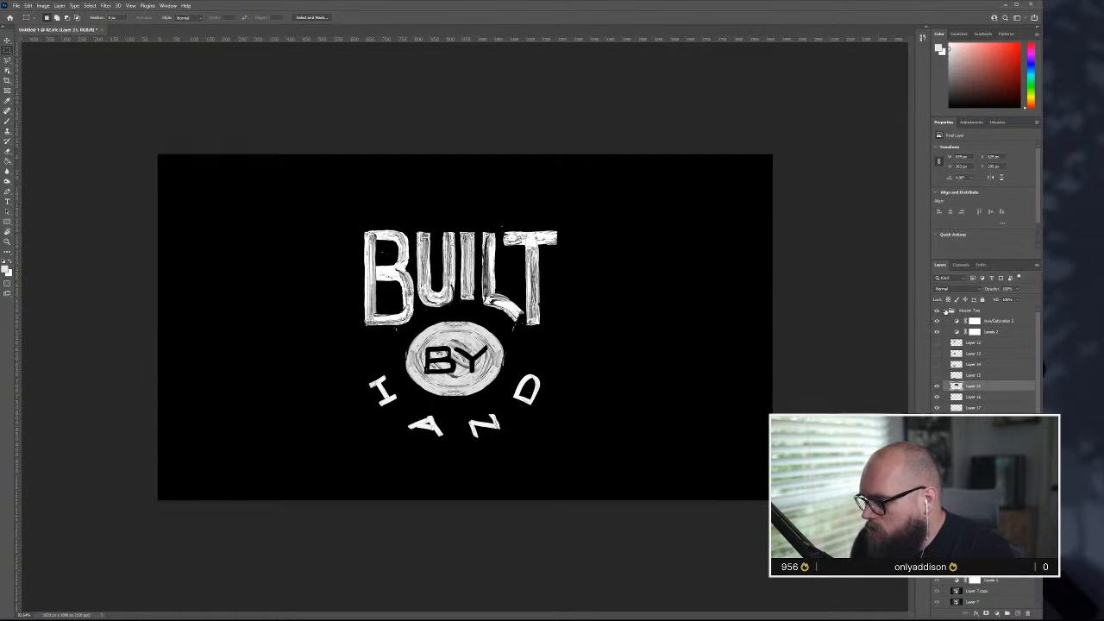
left_click(946, 311)
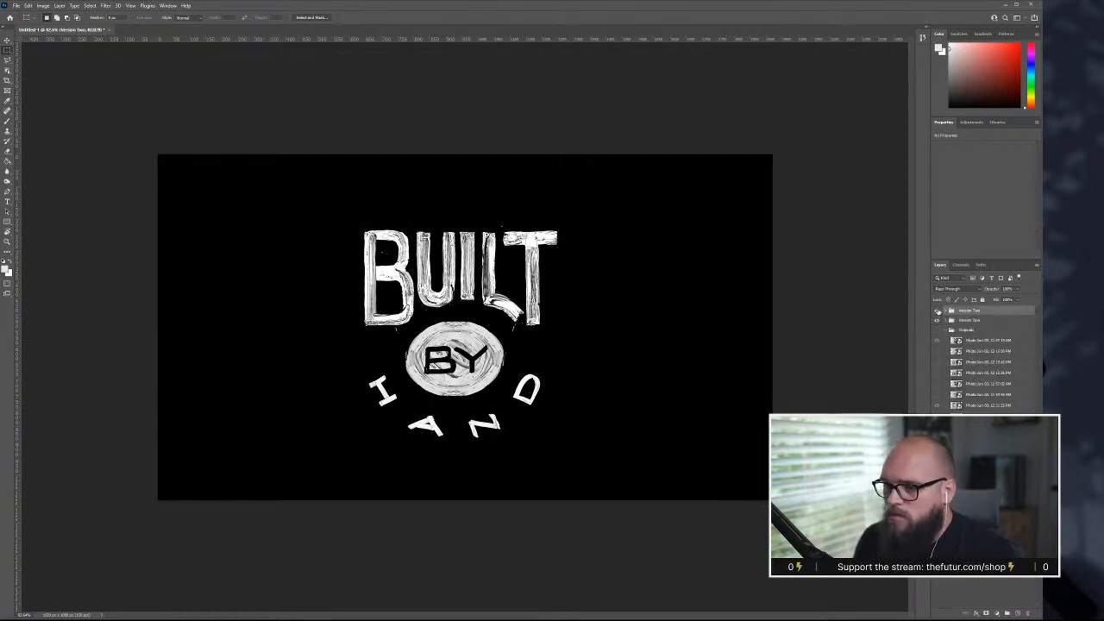
left_click(938, 310)
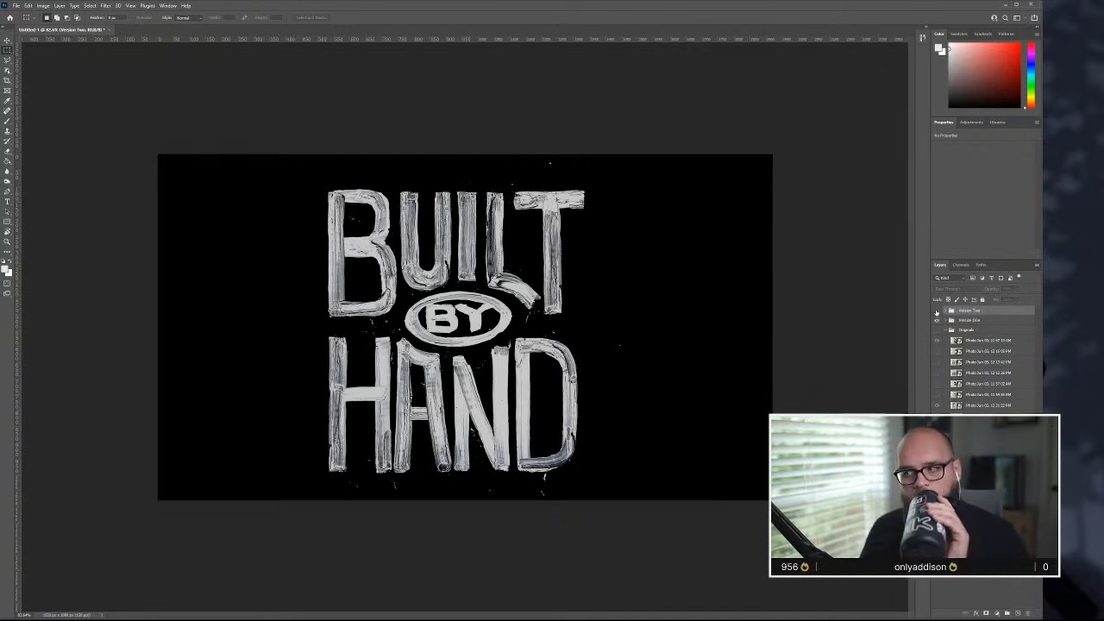
left_click(937, 310)
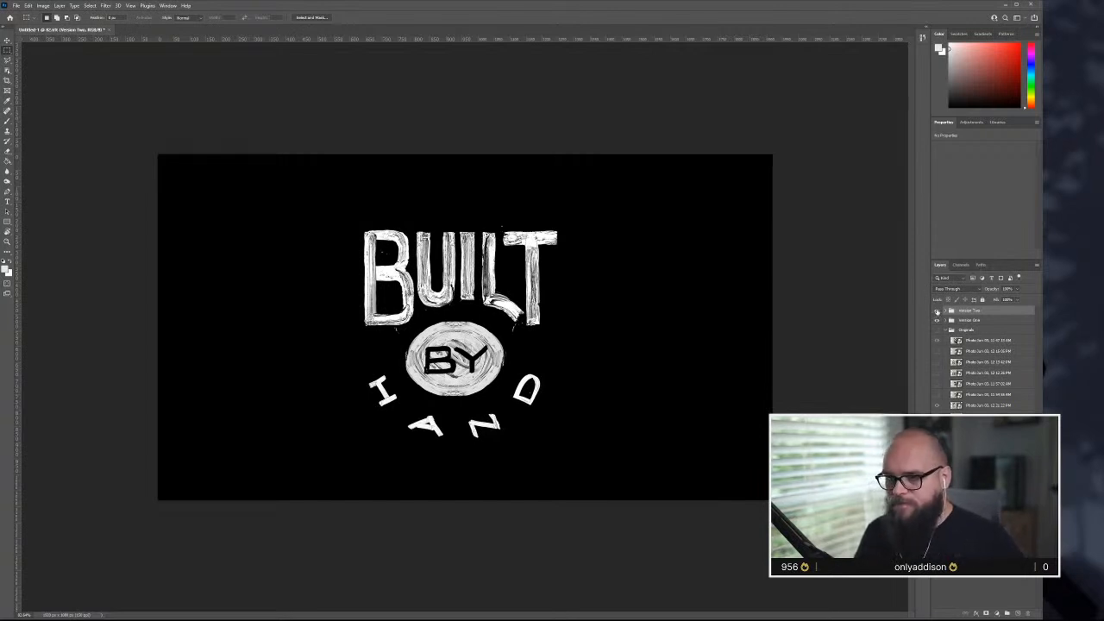
- Toggle the visibility of the Version Two group repeatedly to compare its composition with Version One
left_click(938, 311)
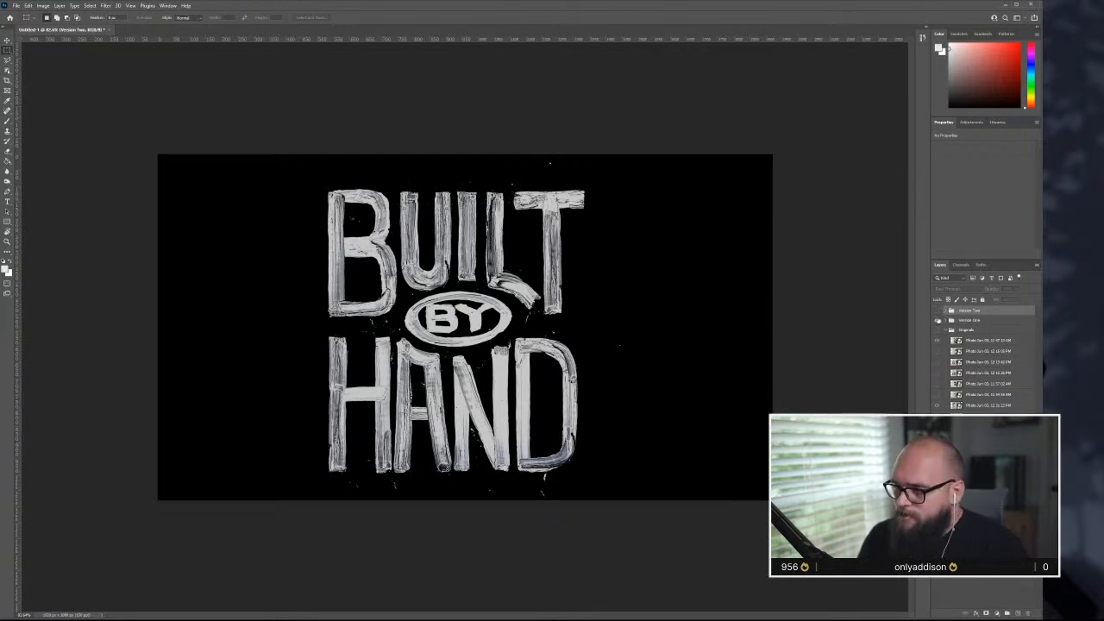
left_click(938, 310)
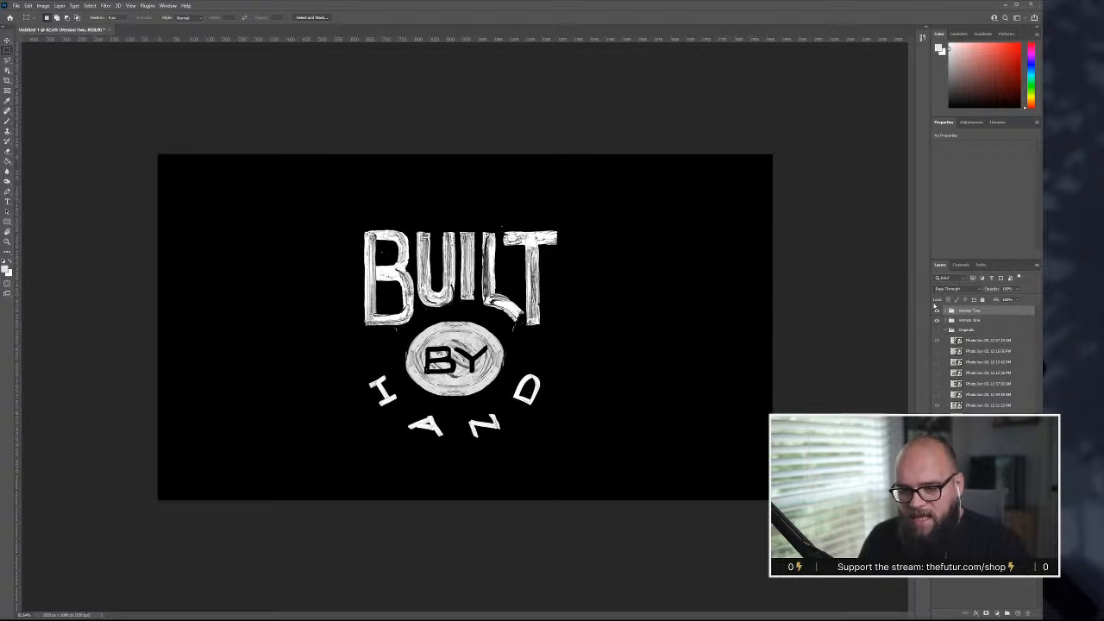
left_click(938, 311)
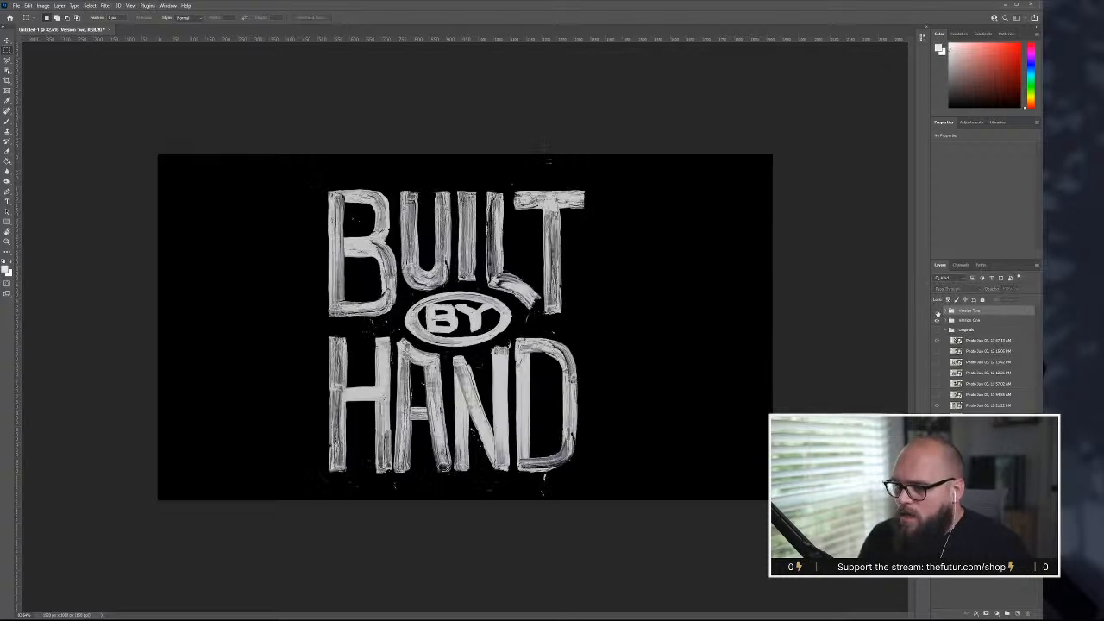
left_click(938, 310)
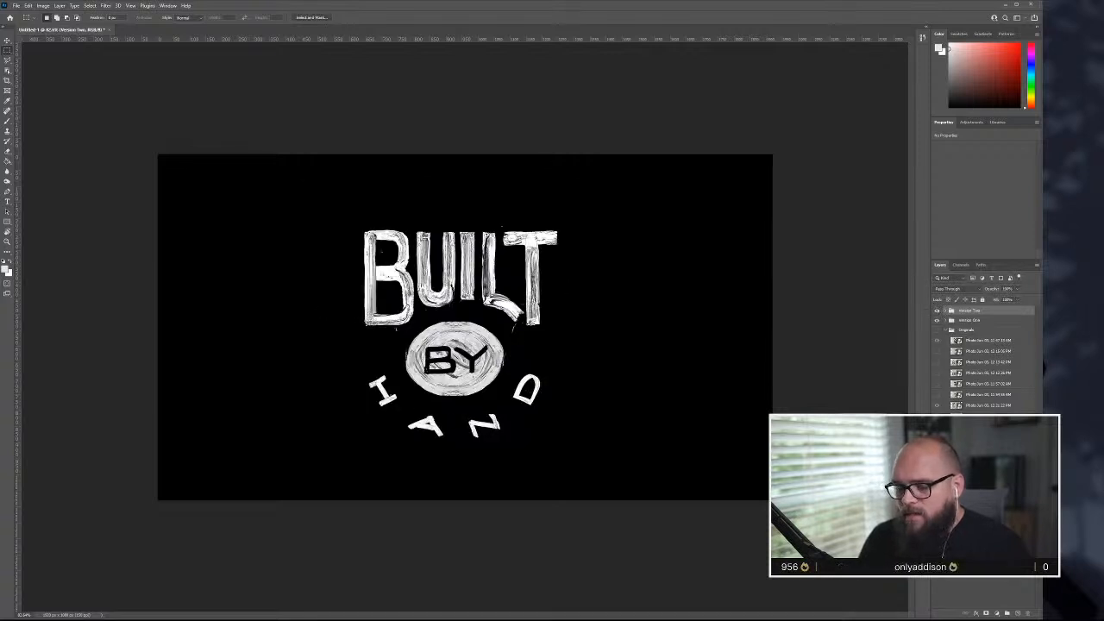
left_click(938, 310)
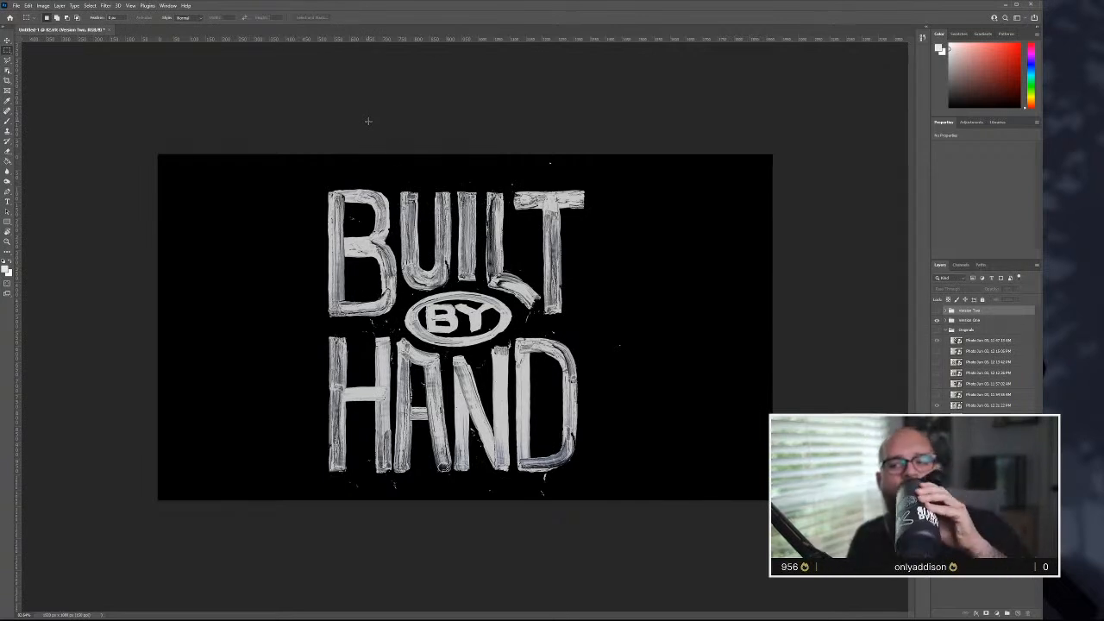
left_click(938, 311)
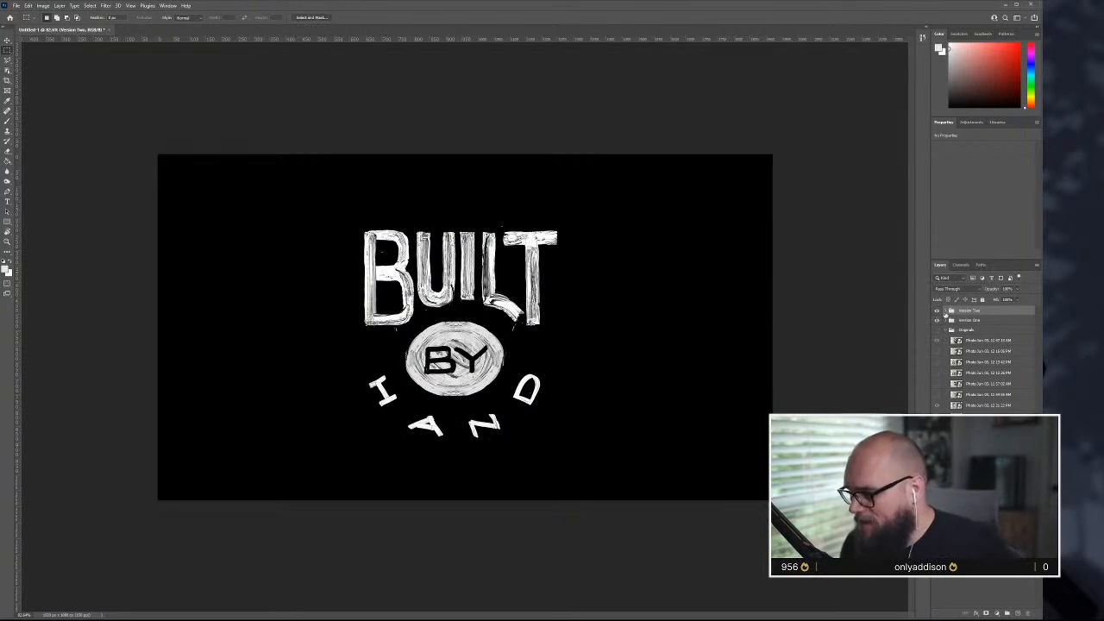
- Hide the Version Two group and brighten Version One's lettering by lowering the midtone and white input levels of its Levels 1 adjustment
left_click(944, 311)
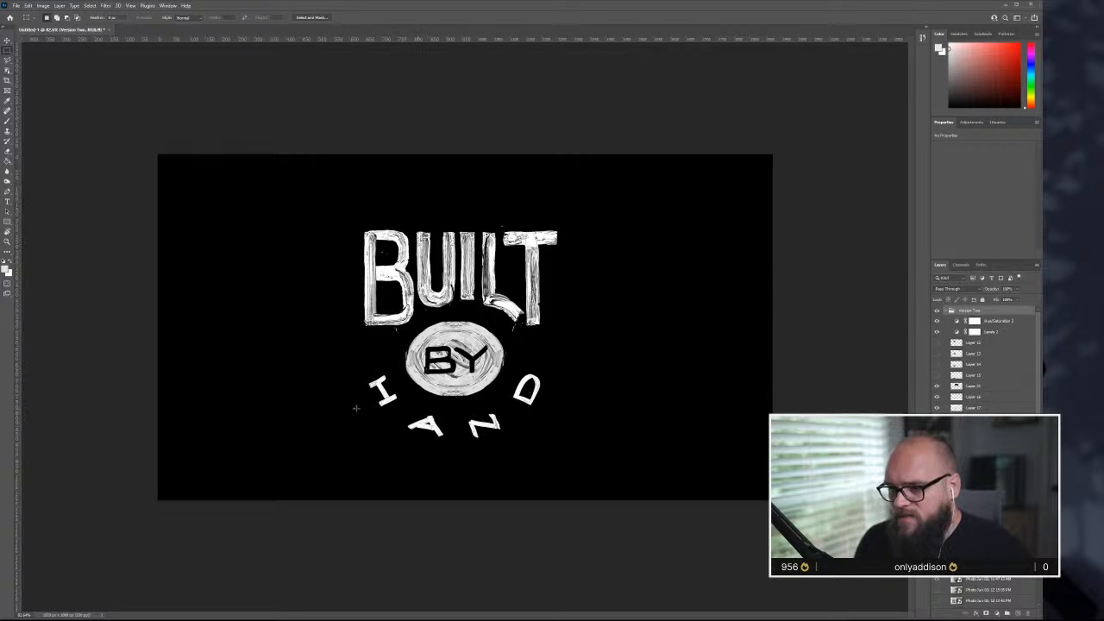
left_click(937, 311)
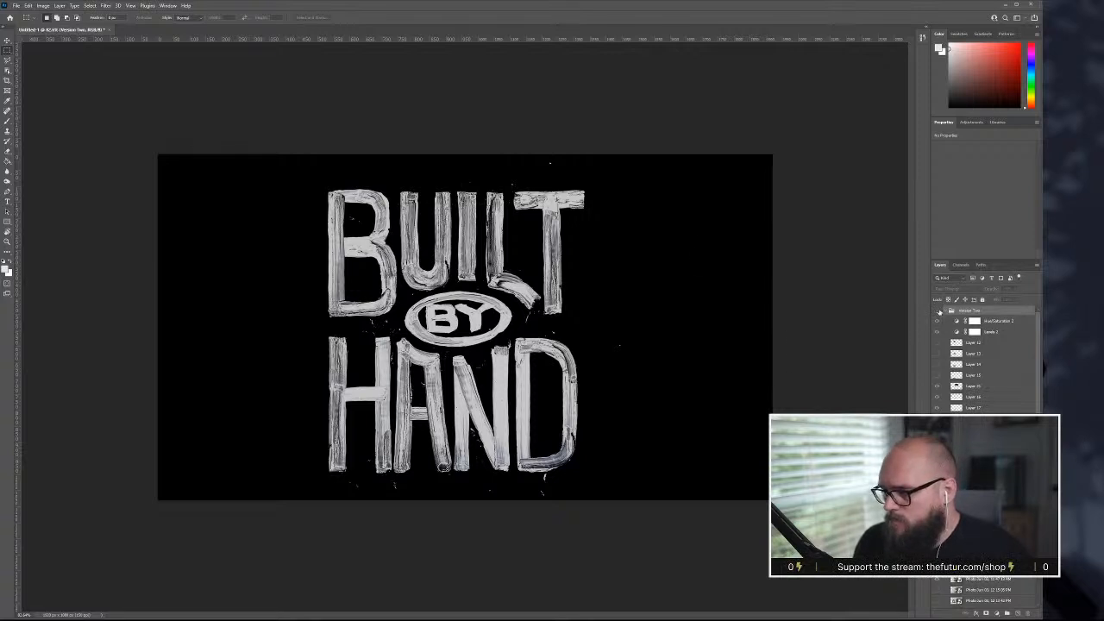
scroll(952, 311, "down", 5)
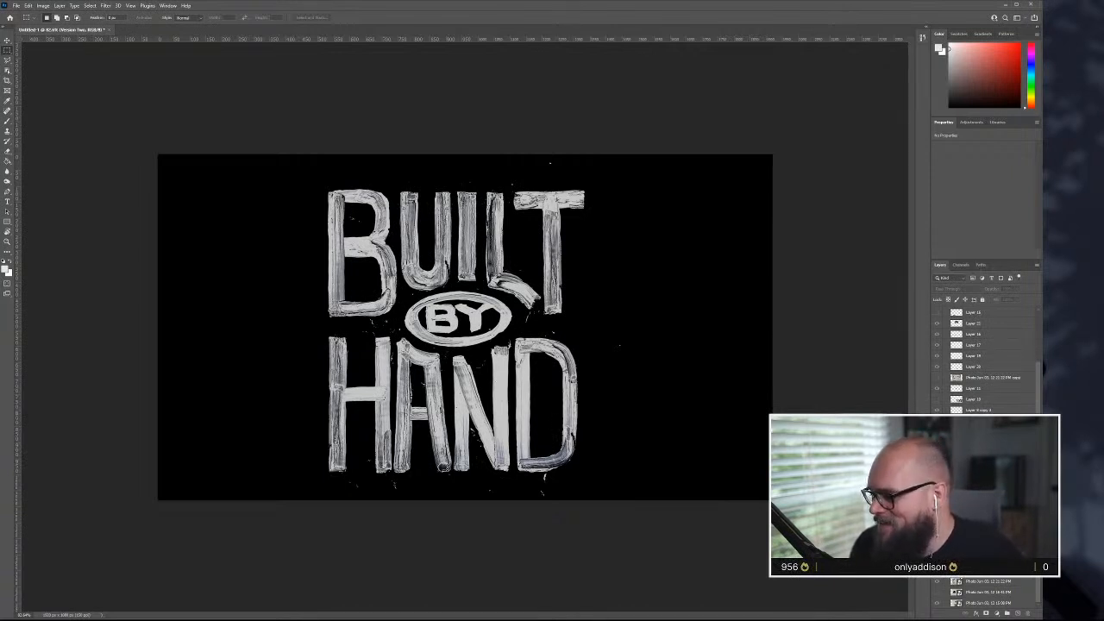
scroll(984, 358, "down", 1)
left_click(984, 554)
left_click(983, 564)
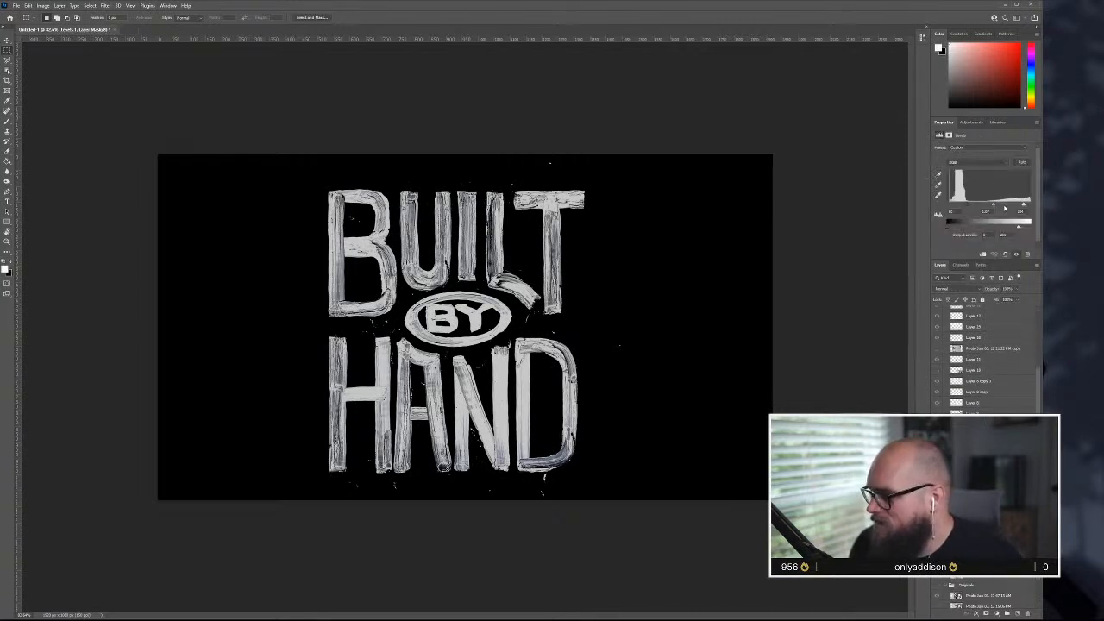
left_click_drag(994, 205, 981, 206)
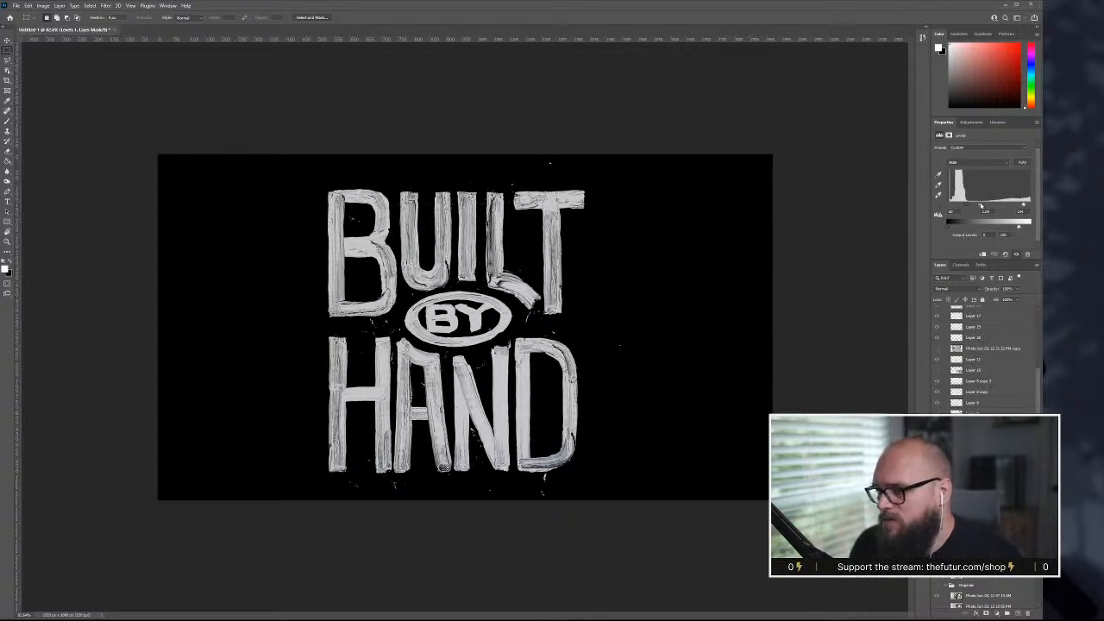
left_click_drag(1023, 204, 1015, 206)
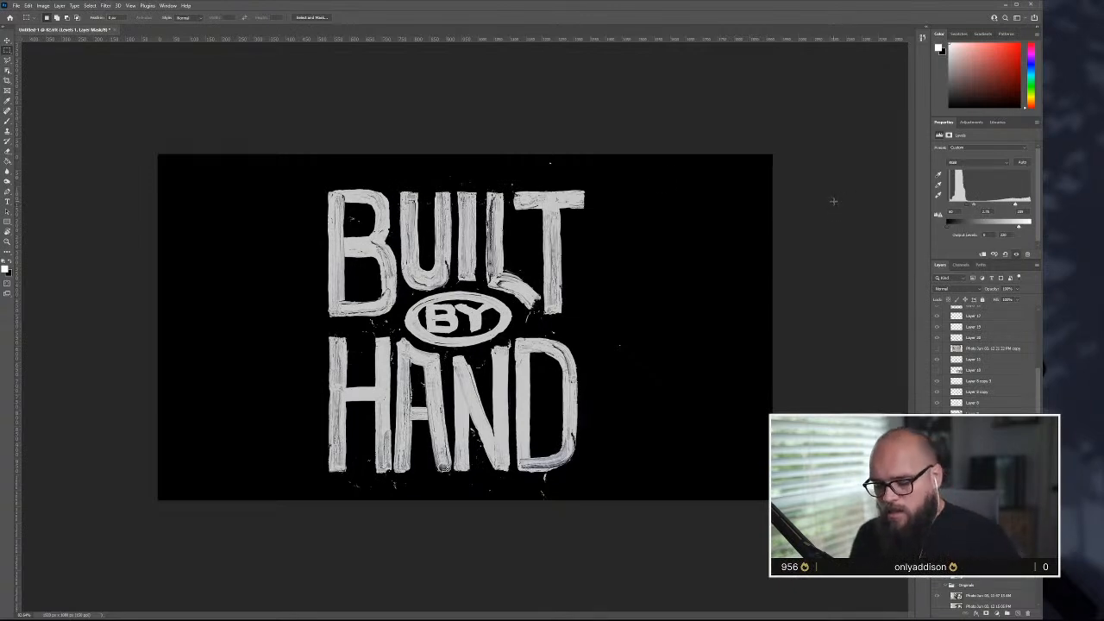
- Export the Version One artwork for web as a PNG named BBH-Start on the Desktop
key("ctrl+alt+shift+s")
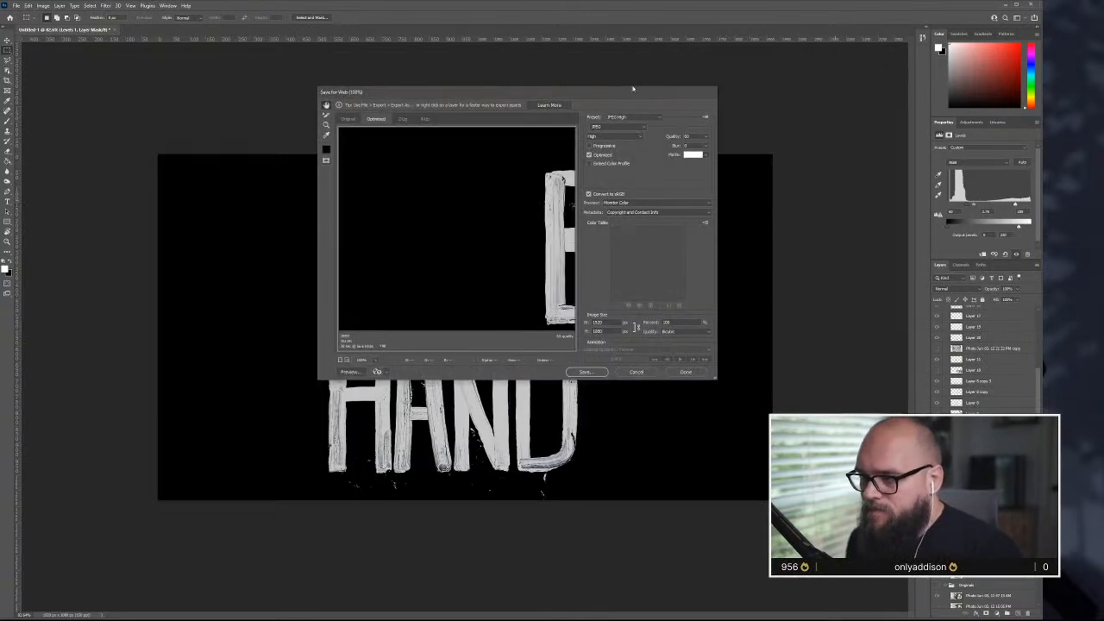
left_click(644, 118)
left_click(638, 124)
left_click(587, 372)
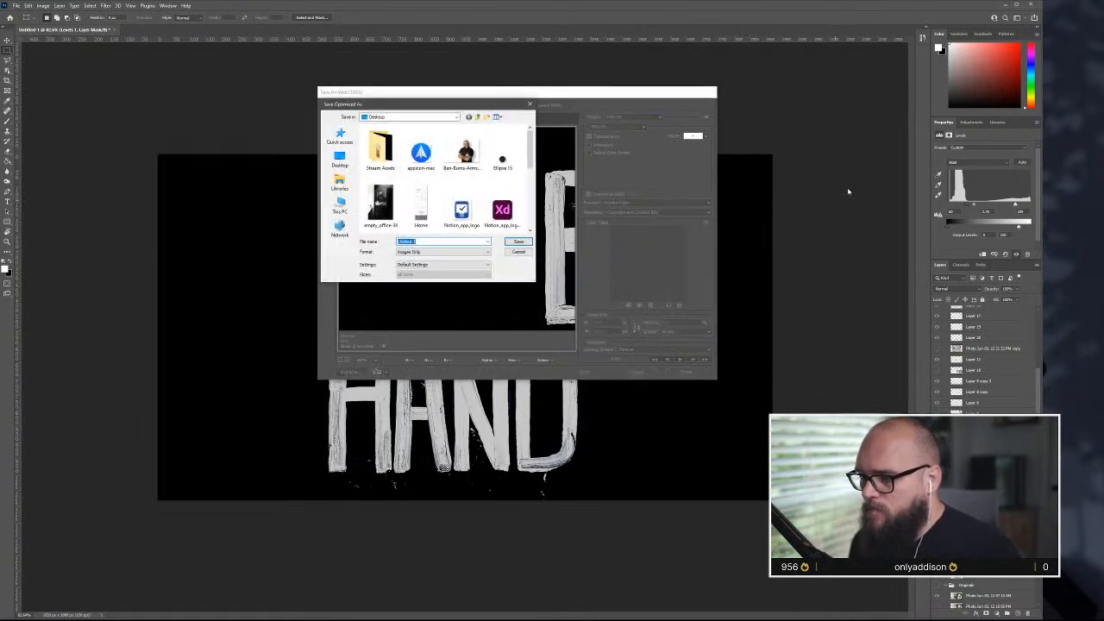
type("BBH-St")
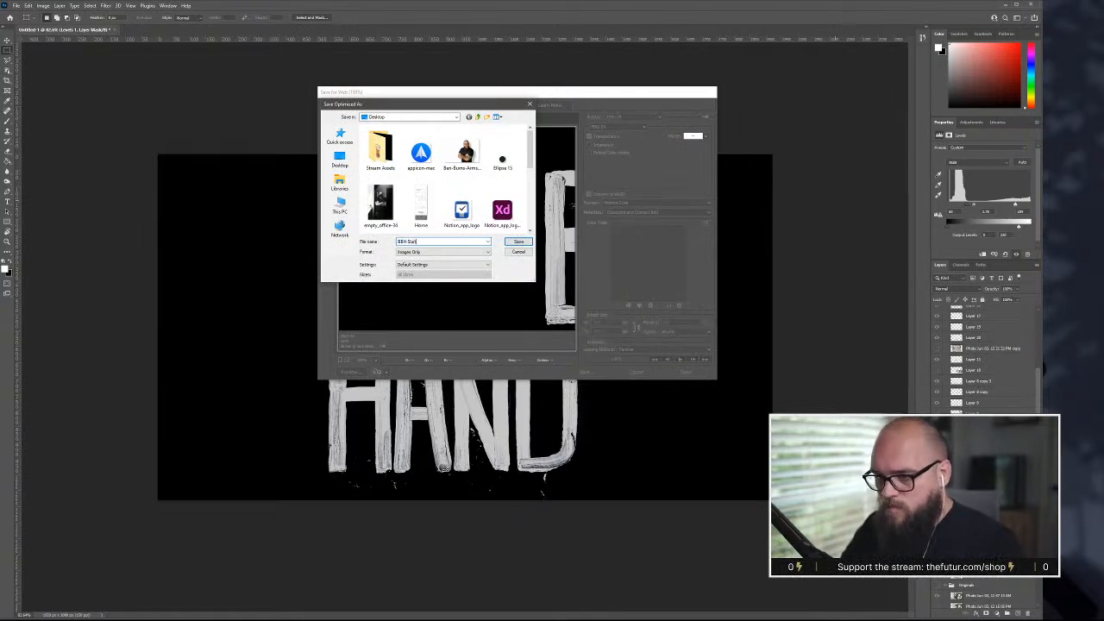
type("art")
key("Return")
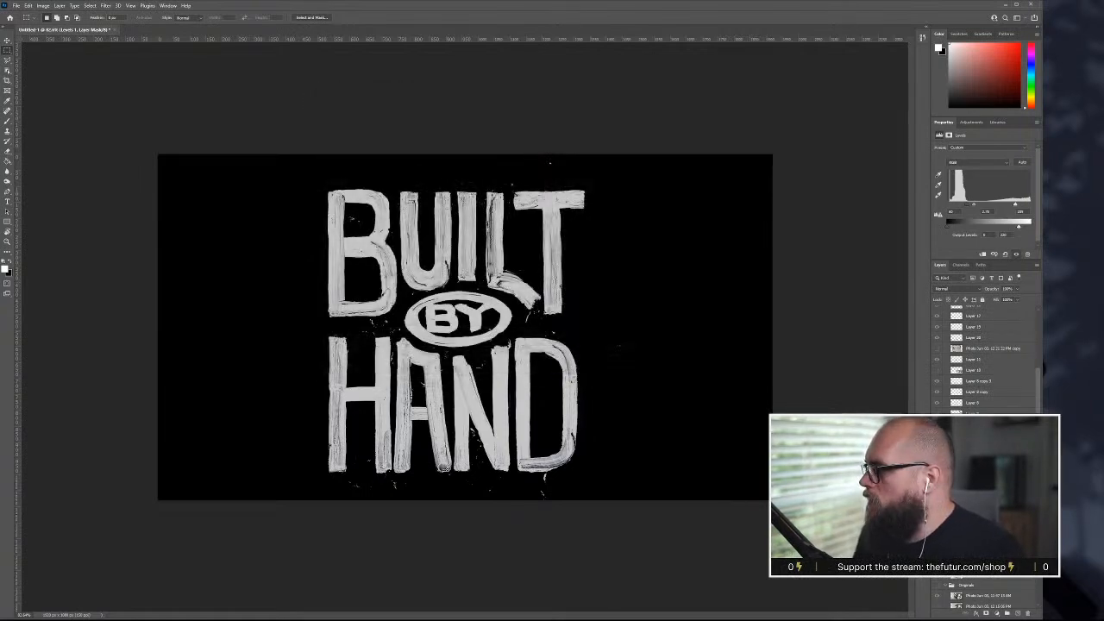
- Move the Photoshop window aside to reveal the desktop and place the exported BBH-Start image at full canvas size
left_click_drag(450, 8, 486, 8)
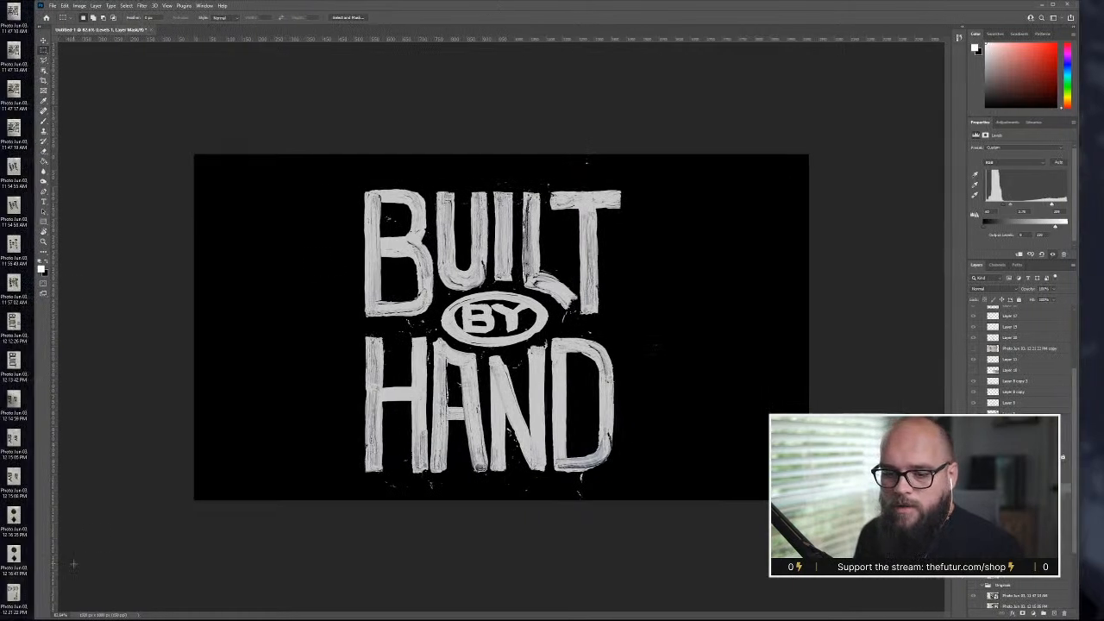
left_click_drag(413, 3, 441, 5)
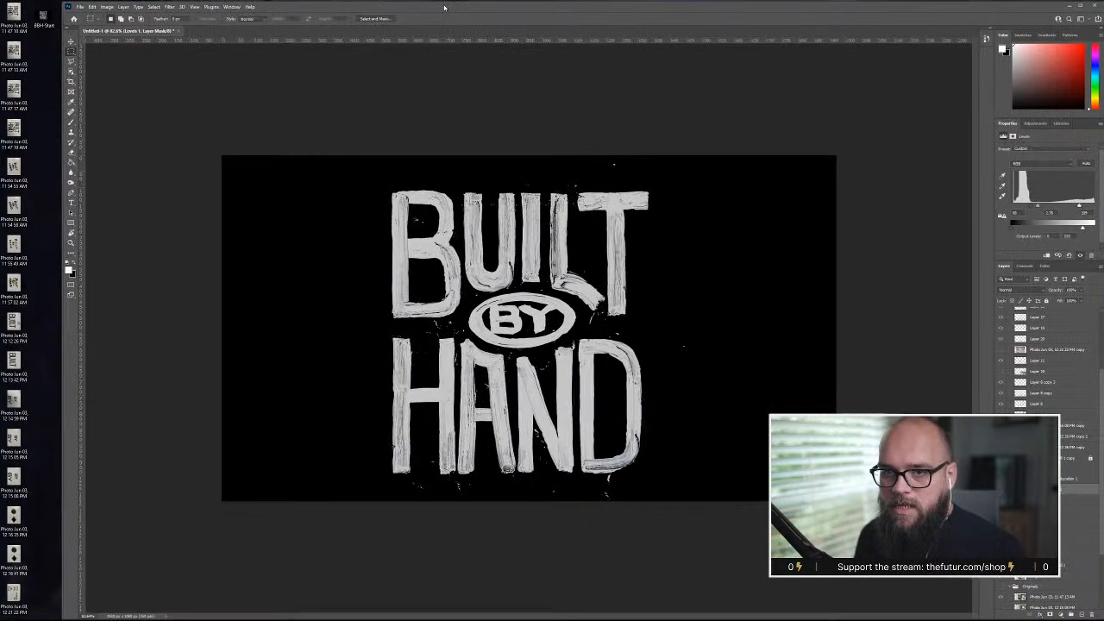
left_click_drag(42, 16, 338, 296)
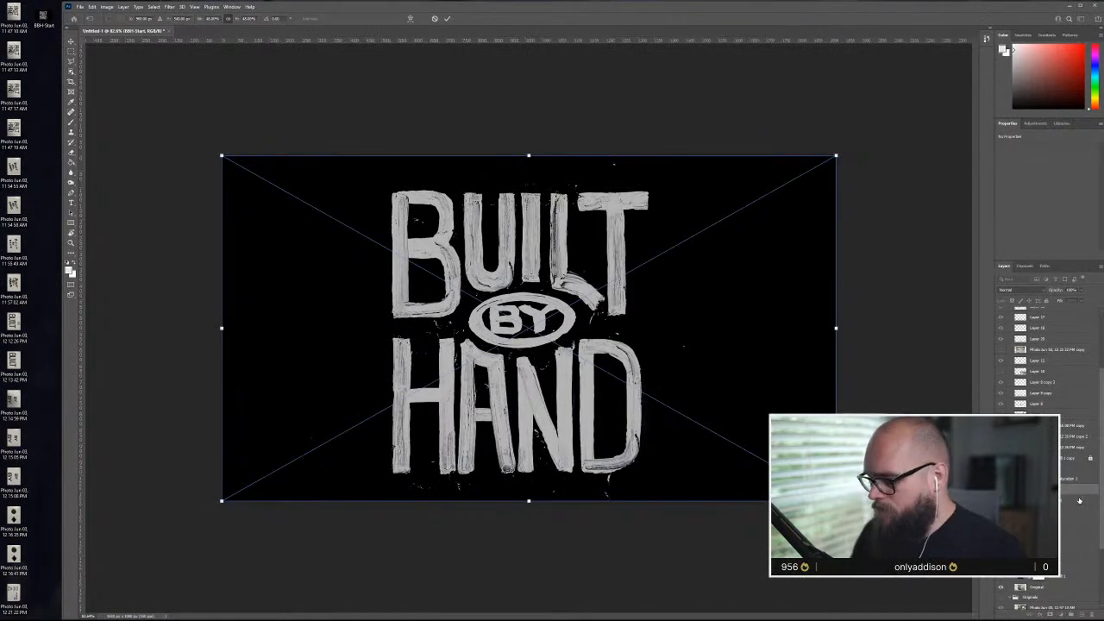
key("Return")
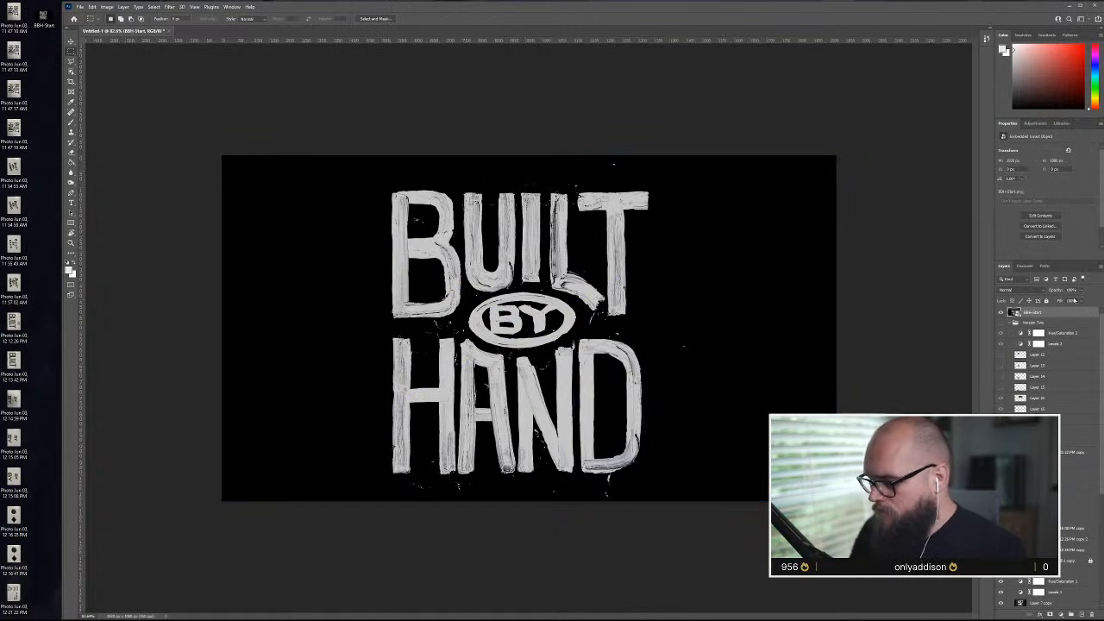
- Lift the blacks of the BBH-Start layer slightly through the Levels output, and hide the layer
key("ctrl+l")
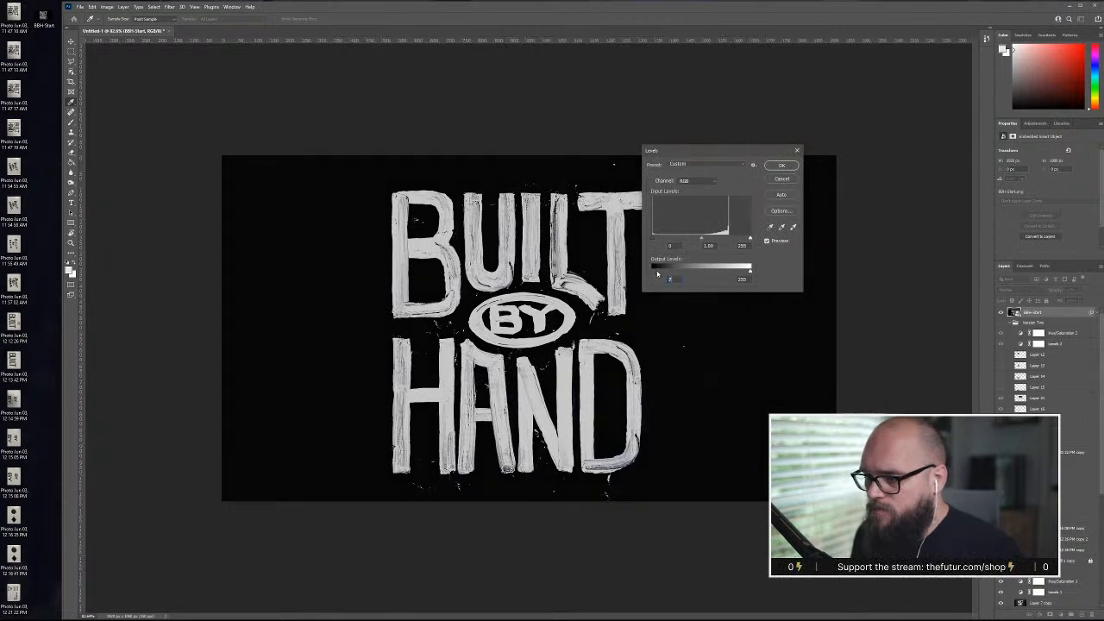
left_click(781, 166)
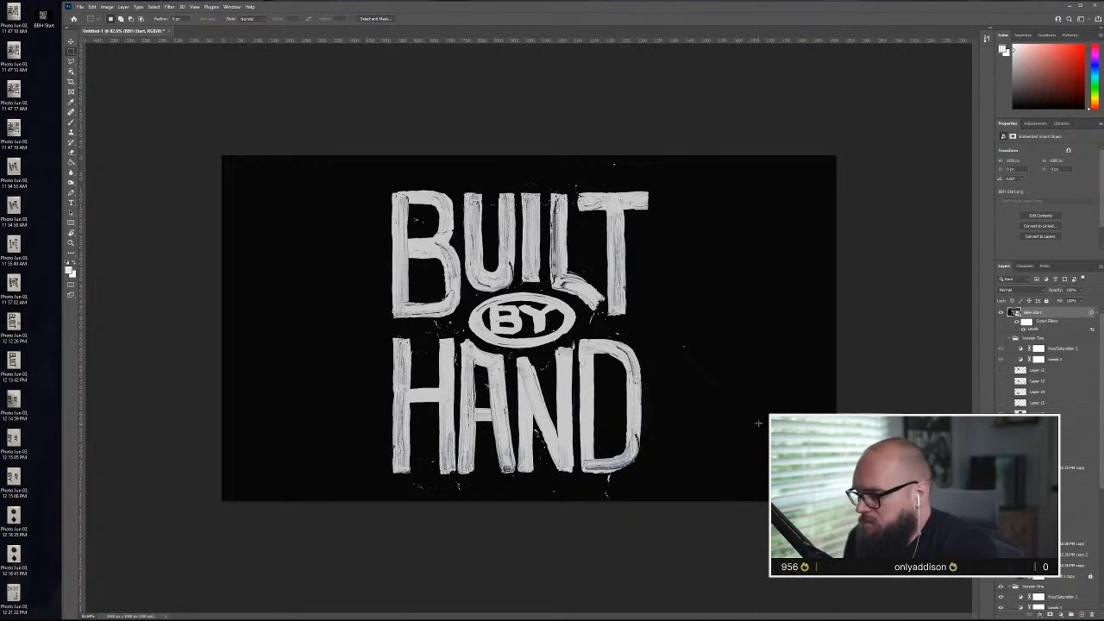
left_click(1001, 313)
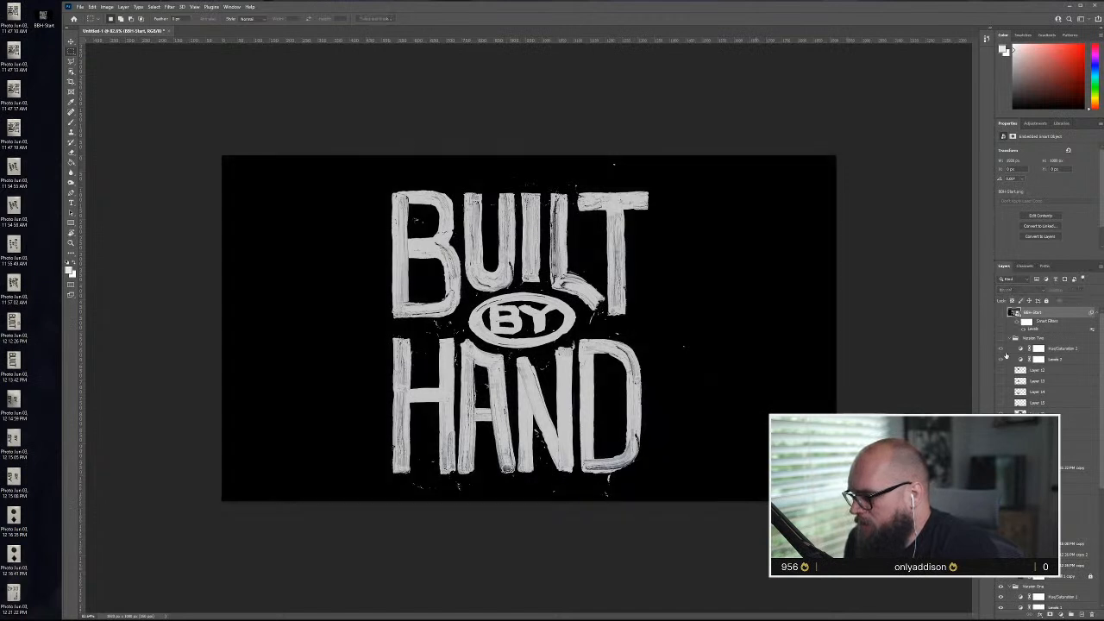
- Duplicate the Version One group, name the copy Version Three, and move it above Version Two in the layer stack
scroll(1078, 483, "down", 3)
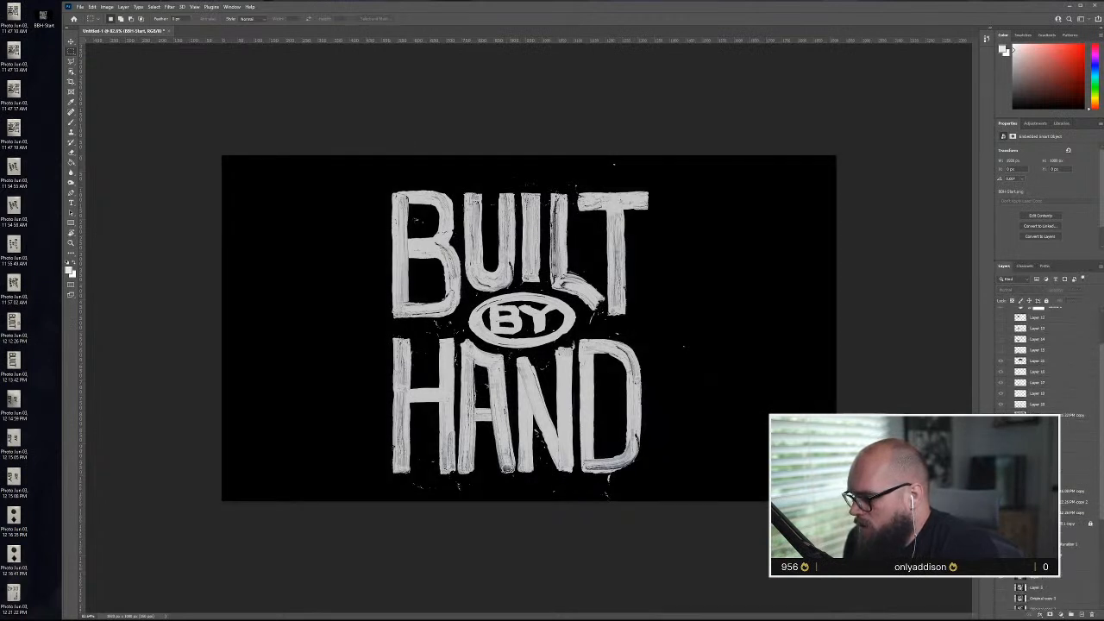
scroll(1079, 454, "down", 3)
left_click(1078, 454)
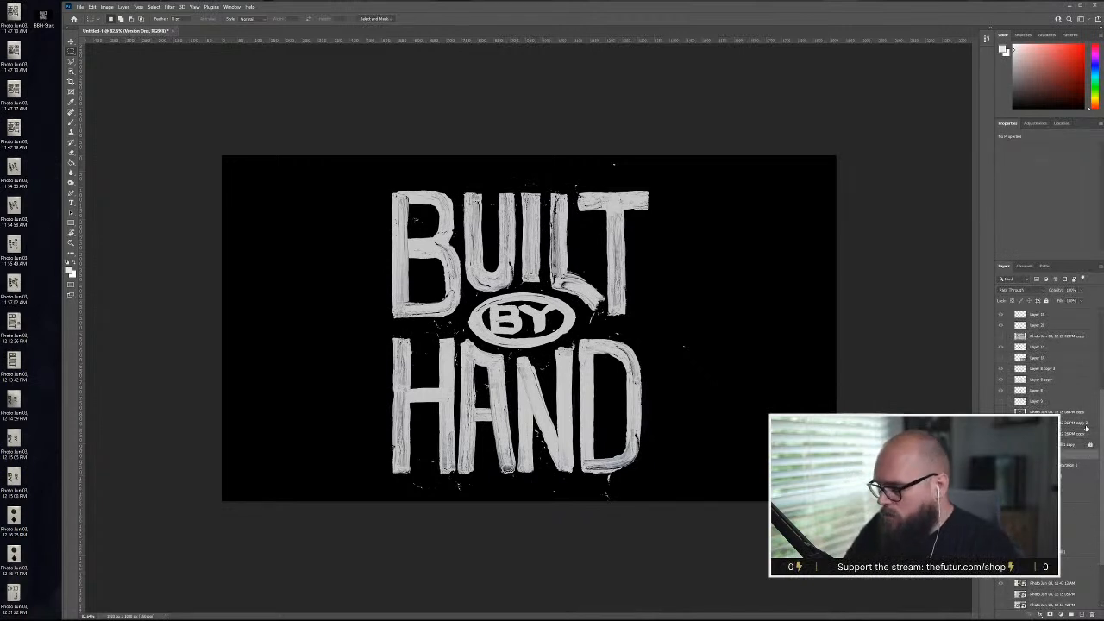
key("ctrl+j")
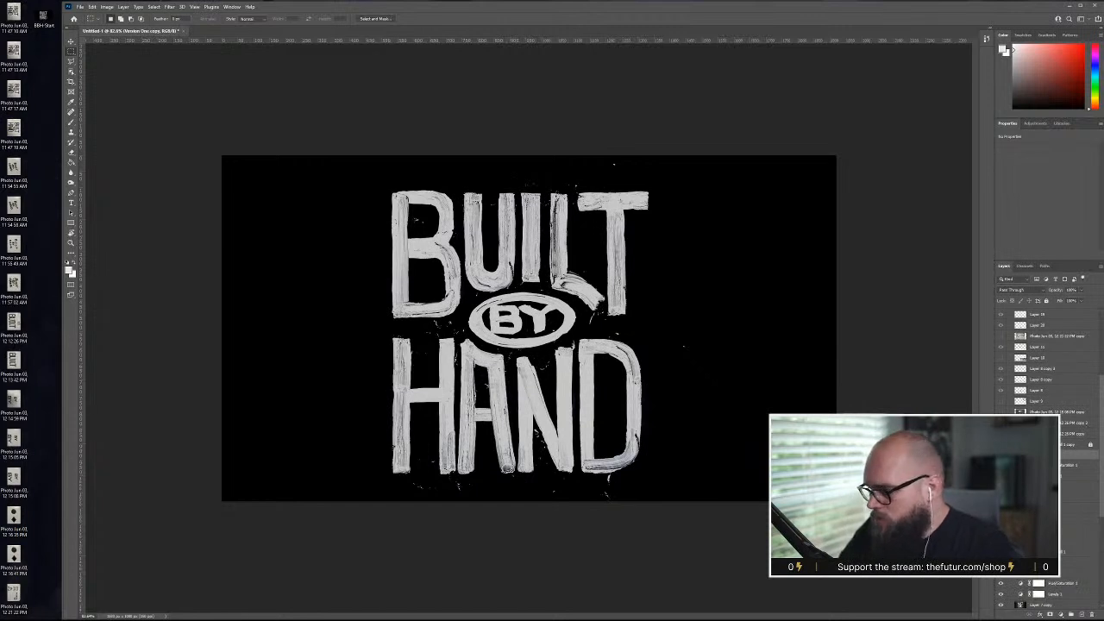
key("Return")
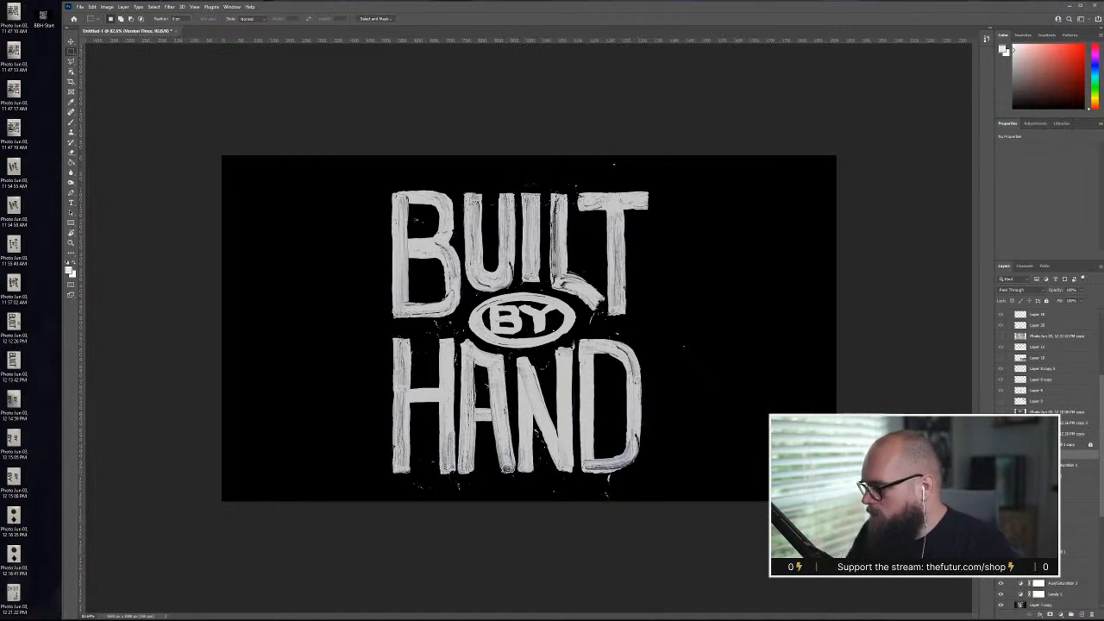
left_click_drag(1062, 454, 1058, 353)
scroll(1034, 385, "down", 3)
scroll(1034, 381, "up", 2)
scroll(1039, 393, "down", 4)
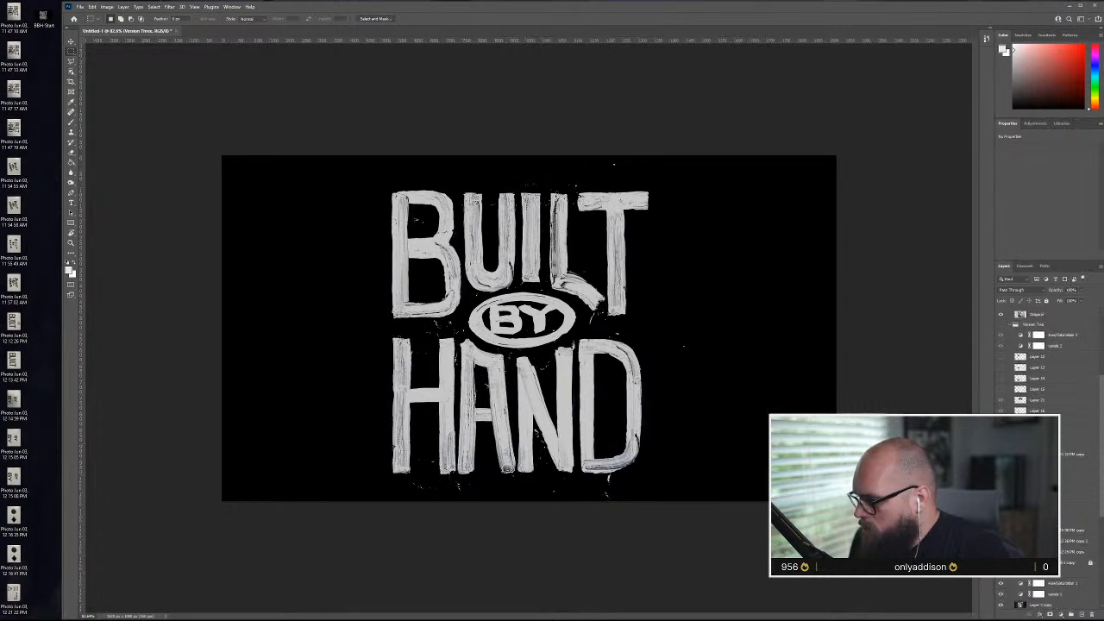
- Hide the Version One group and show the Version Two group
left_click(1065, 476)
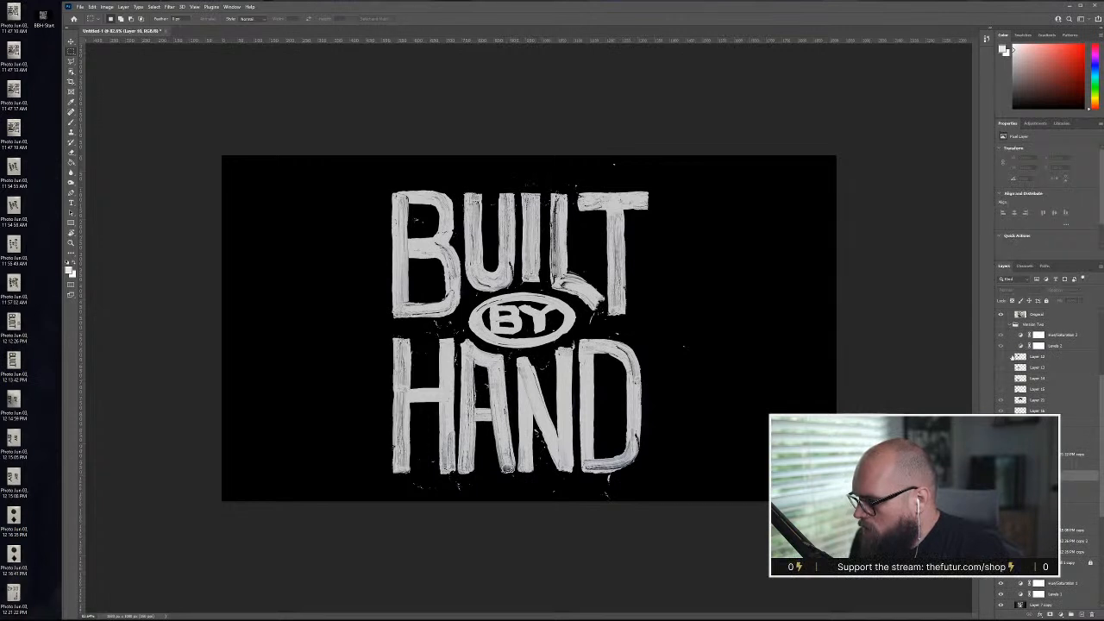
scroll(1025, 347, "up", 3)
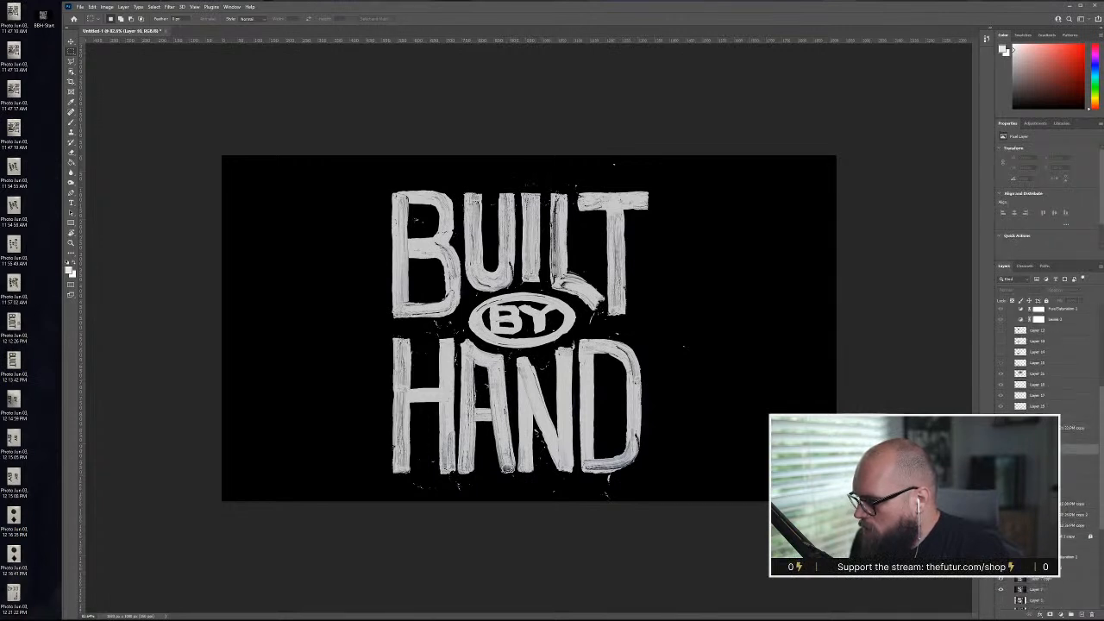
scroll(1040, 362, "down", 5)
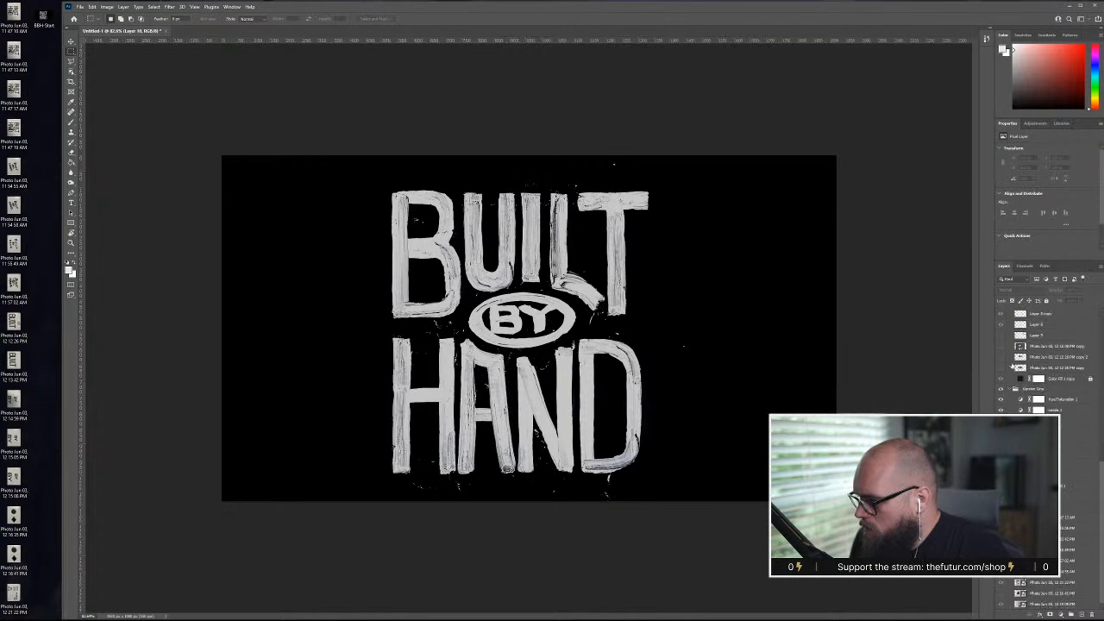
left_click(1000, 389)
scroll(1010, 391, "up", 8)
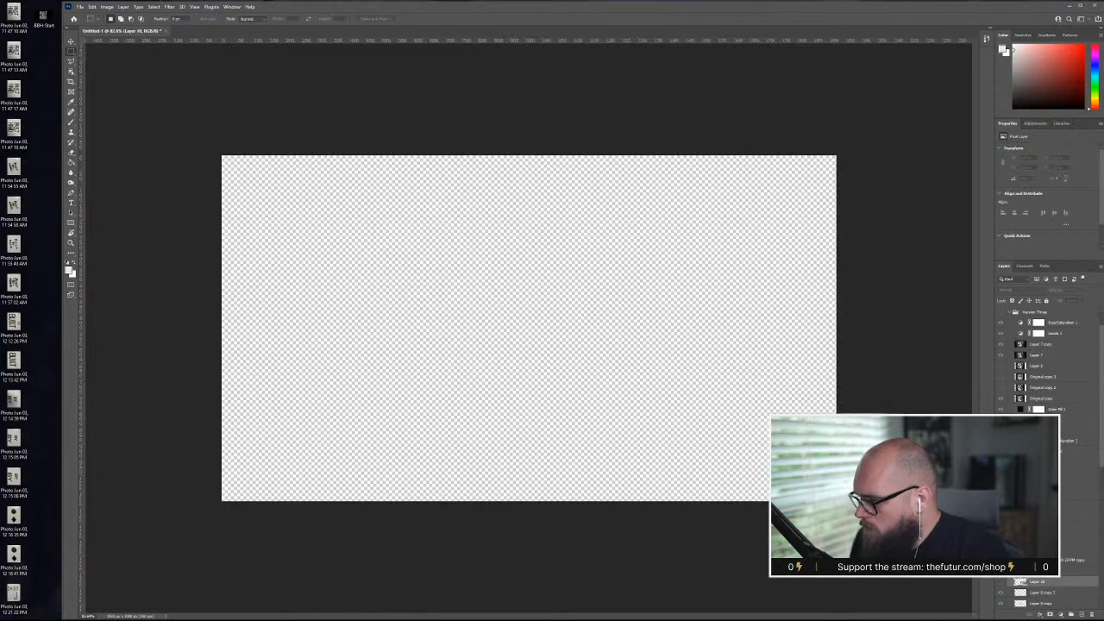
left_click(1000, 430)
scroll(1001, 429, "down", 5)
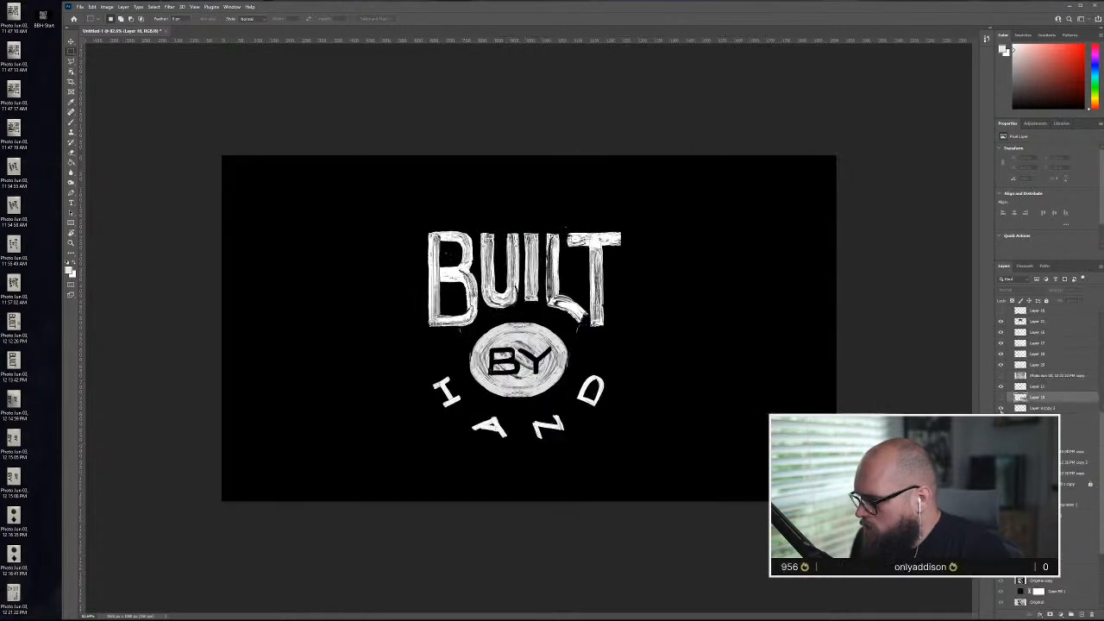
- Toggle the copied layer just below the selected Version Two layer to check which part of the artwork it holds
left_click(1001, 408)
left_click(1001, 408)
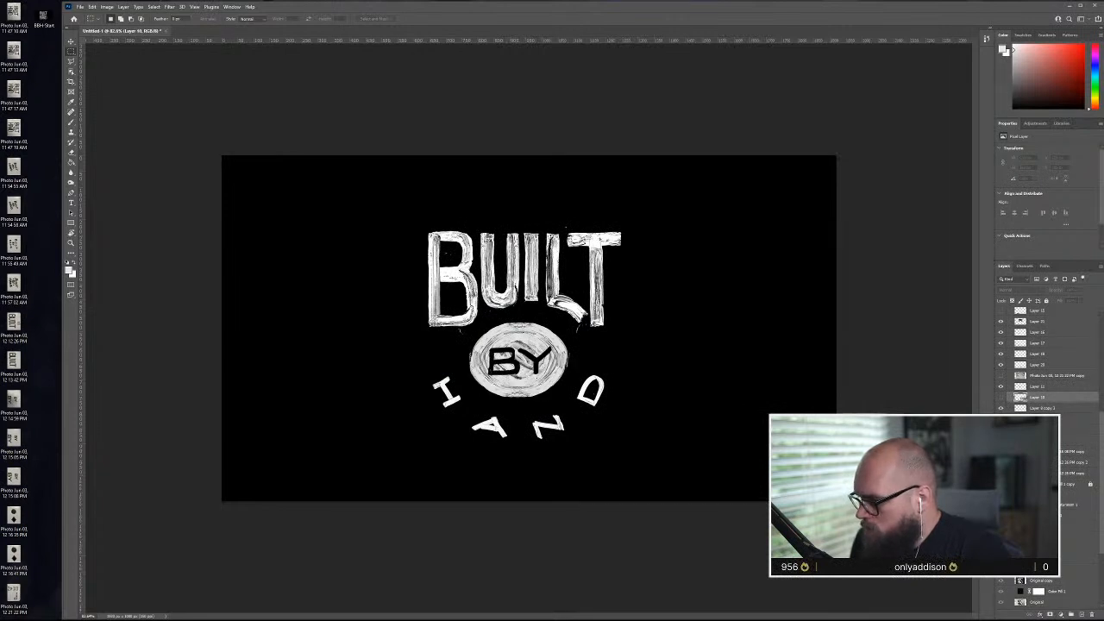
left_click(1000, 408)
left_click(1000, 408)
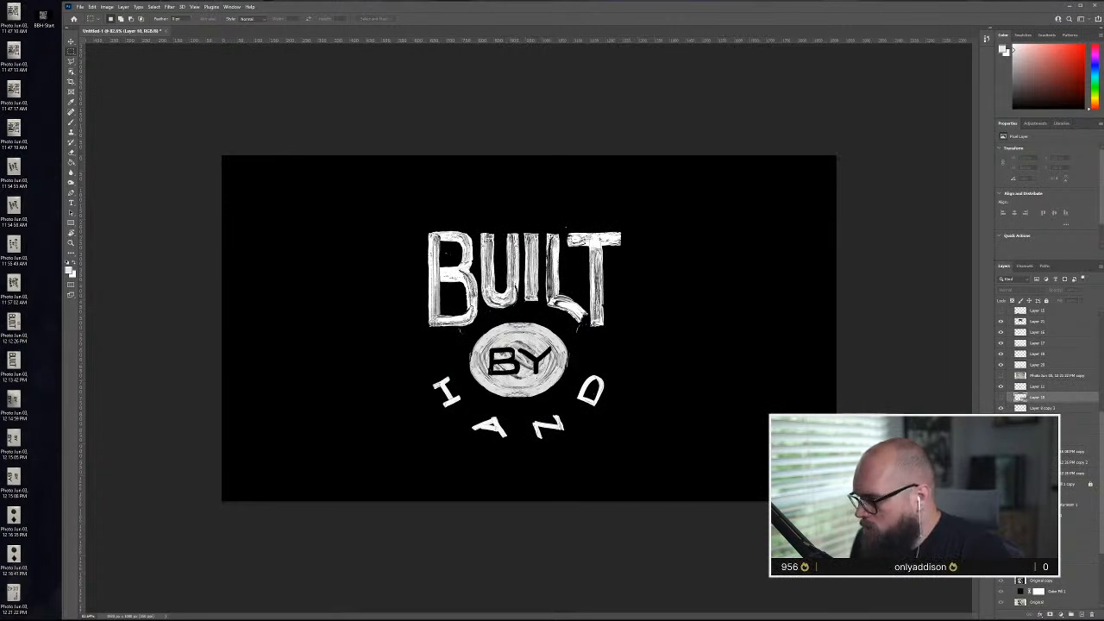
- Merge the copied oval badge layers in the Version Two group into one layer and toggle it to check its content
left_click(1061, 430)
left_click(1058, 411, "shift")
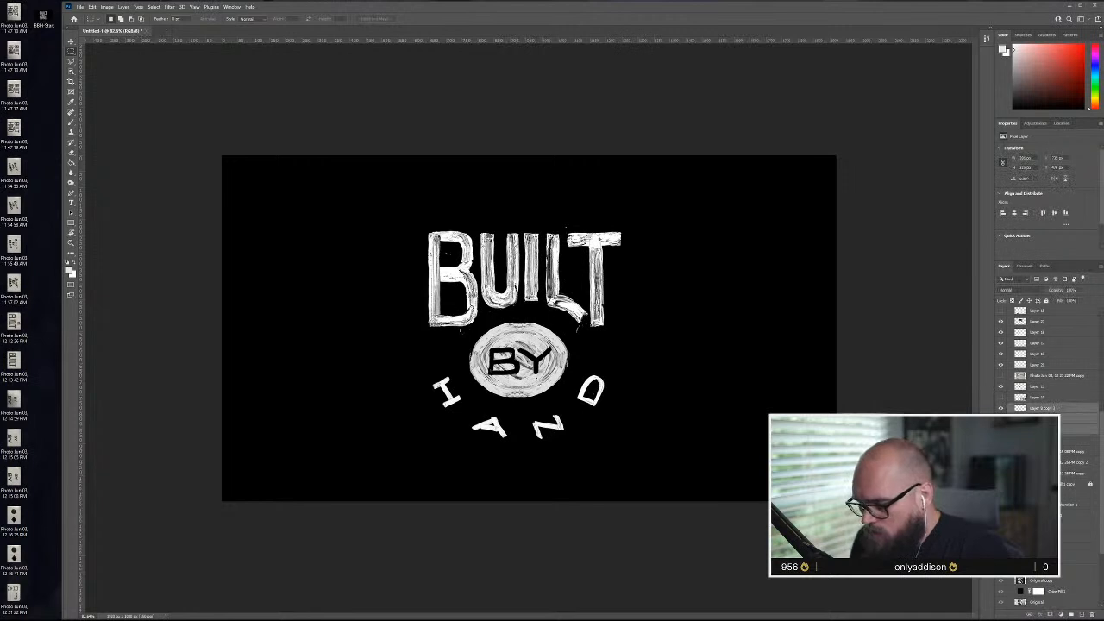
key("ctrl+e")
left_click(1001, 408)
left_click(1001, 408)
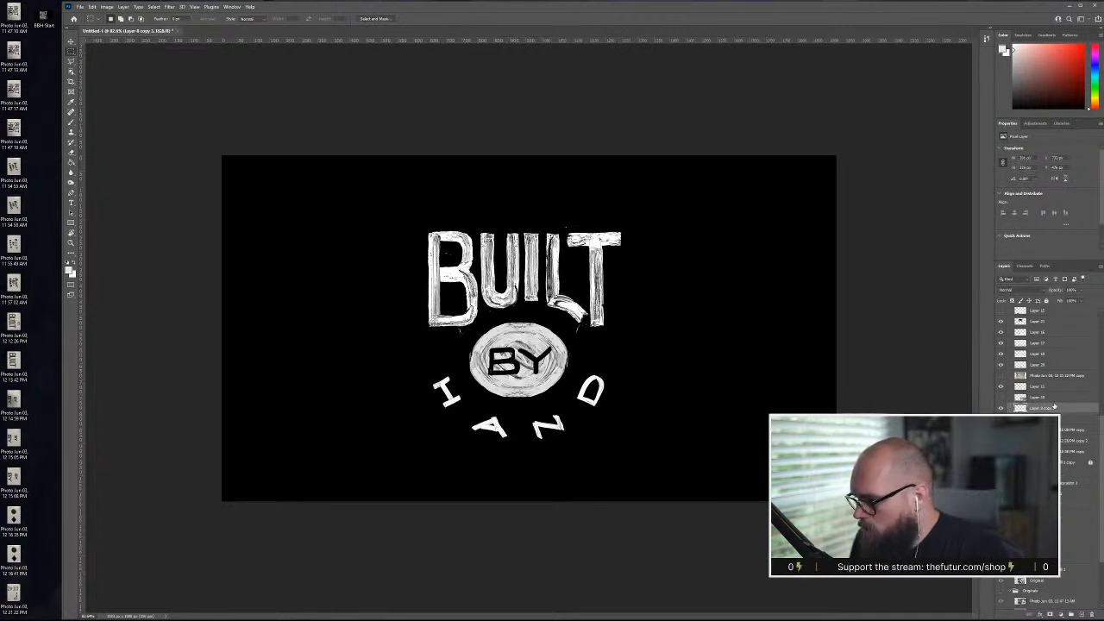
- Duplicate the BY lettering and merged oval layers and move the copies into the Version Three group, below its Levels adjustment
left_click(1060, 388, "ctrl")
left_click(1001, 386)
left_click(1002, 387)
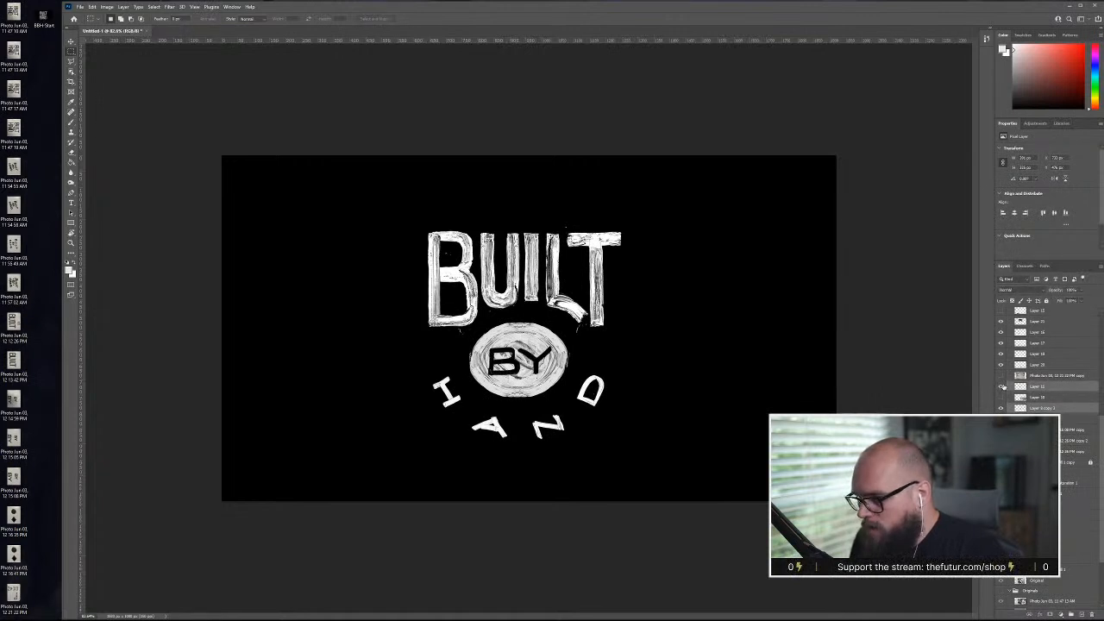
right_click(1096, 407)
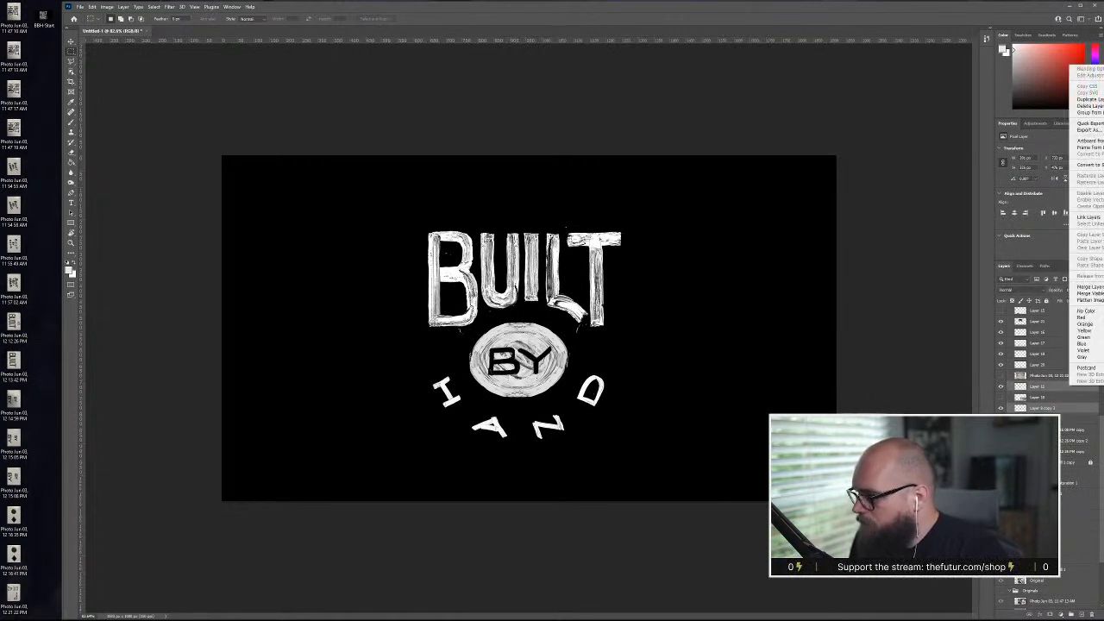
left_click(1045, 387)
key("ctrl+j")
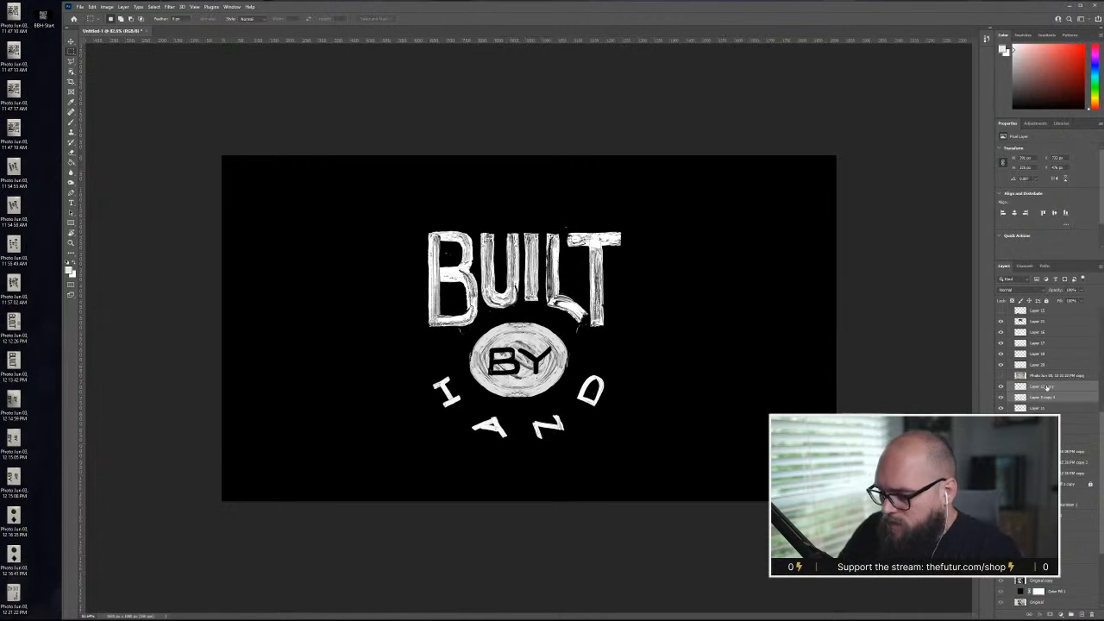
key("ctrl+shift+]")
key("ctrl+shift+]")
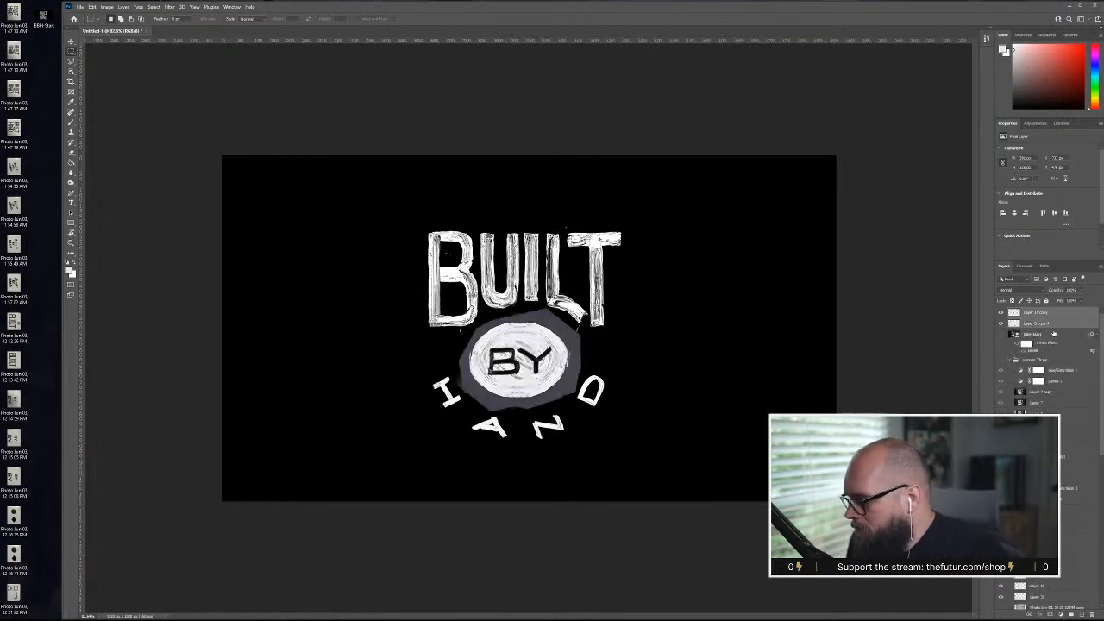
left_click_drag(1054, 323, 1001, 380)
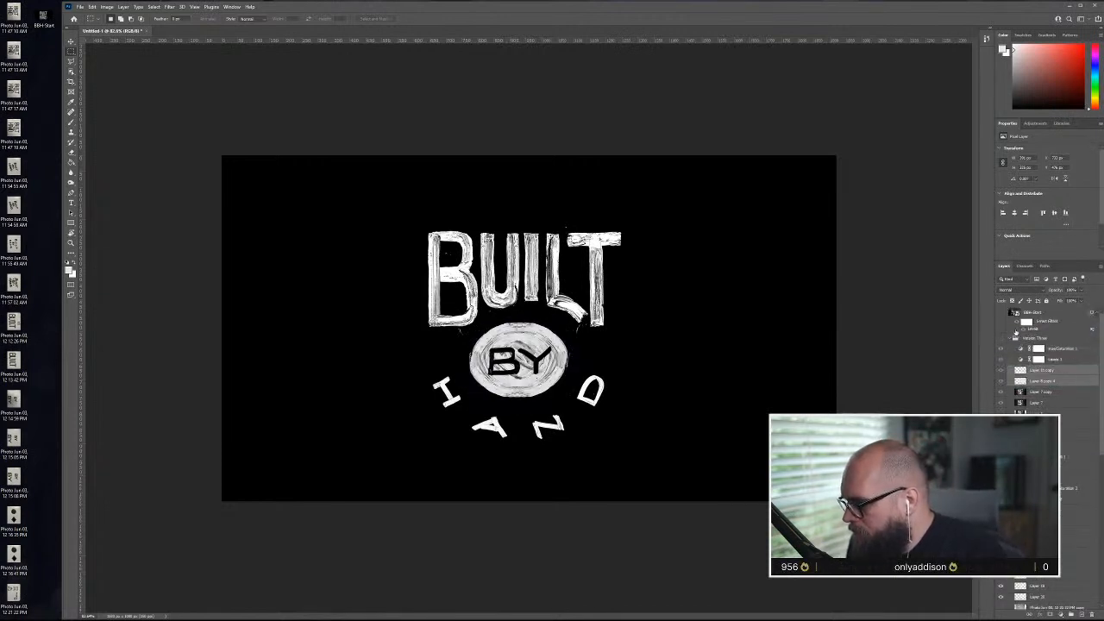
- Show the Version Three group and move the copied BY badge up so it sits between BUILT and HAND
left_click(1002, 339)
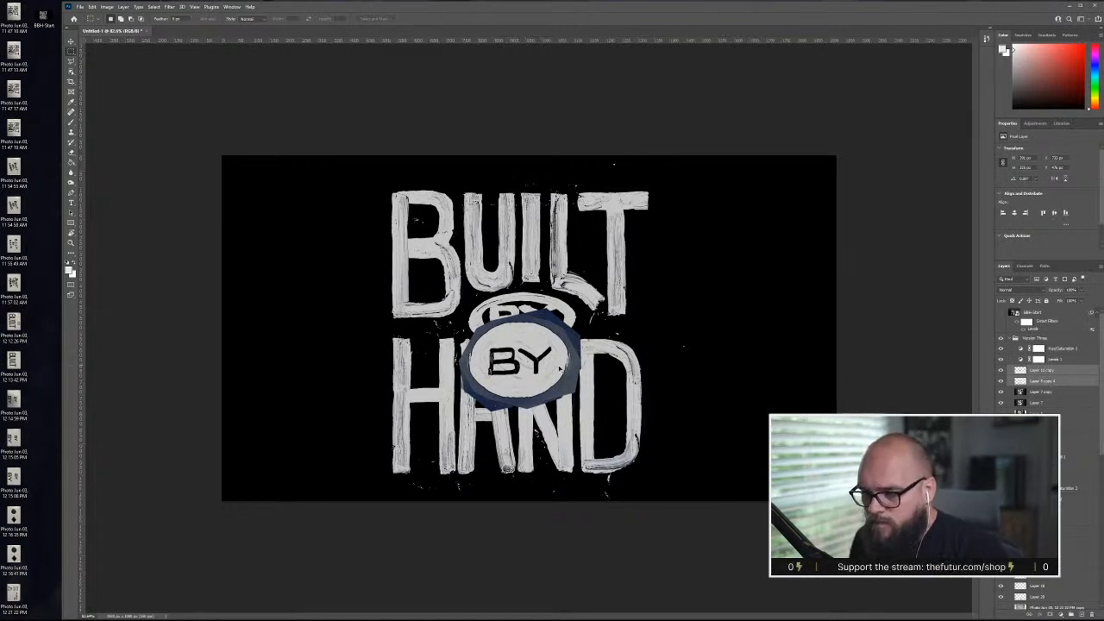
key("ctrl+t")
left_click_drag(552, 366, 542, 339)
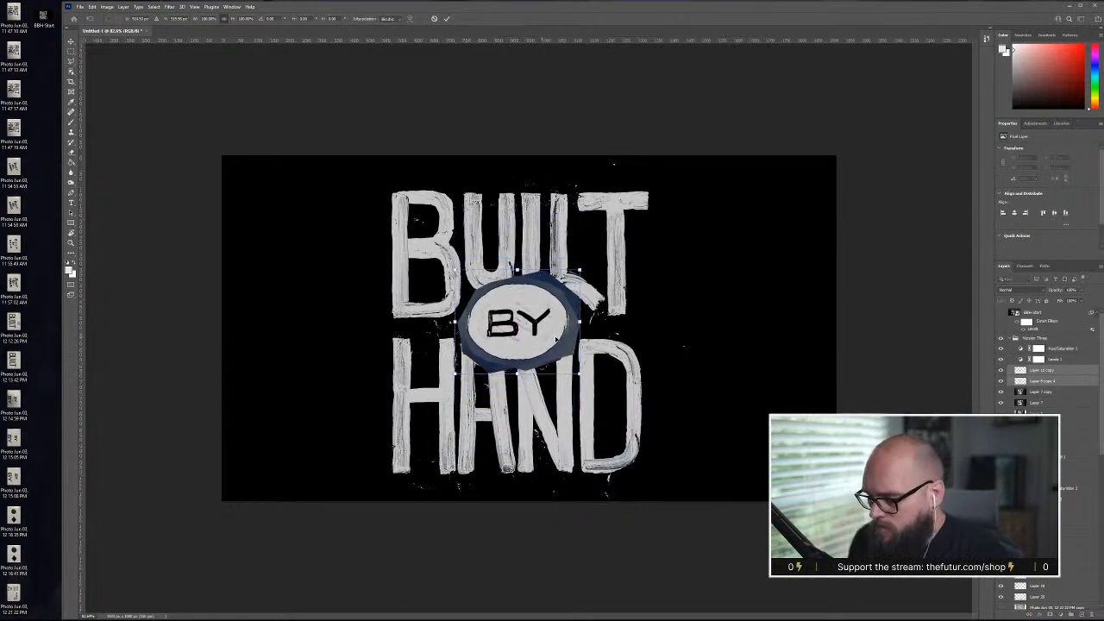
key("Return")
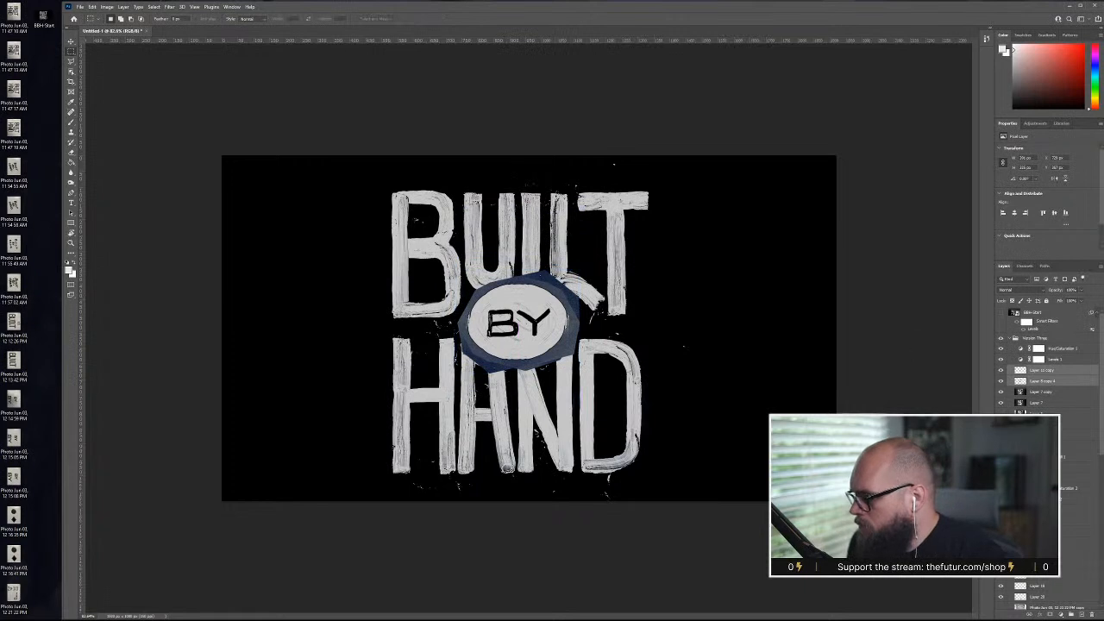
- Move the two BY badge layers above the Levels and Hue/Saturation adjustments in the Version Three group
left_click(1070, 361)
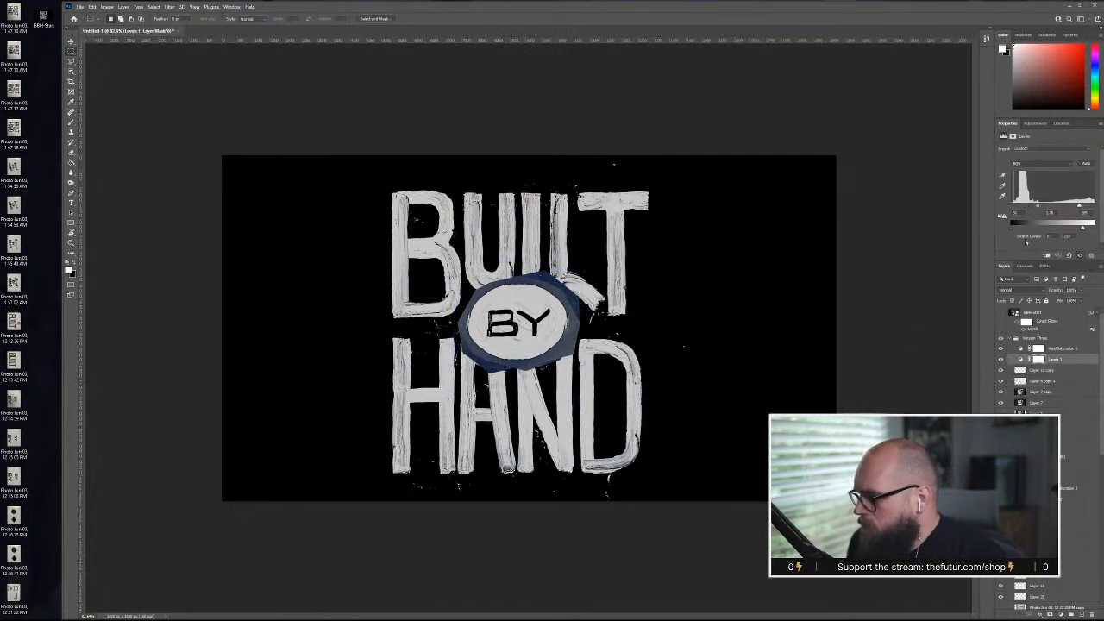
left_click(1064, 371)
left_click(1066, 382, "shift")
left_click_drag(1064, 371, 1059, 349)
- Add a Levels adjustment above the badge layers and place the Hue/Saturation adjustment over it with saturation at its minimum
left_click(1058, 614)
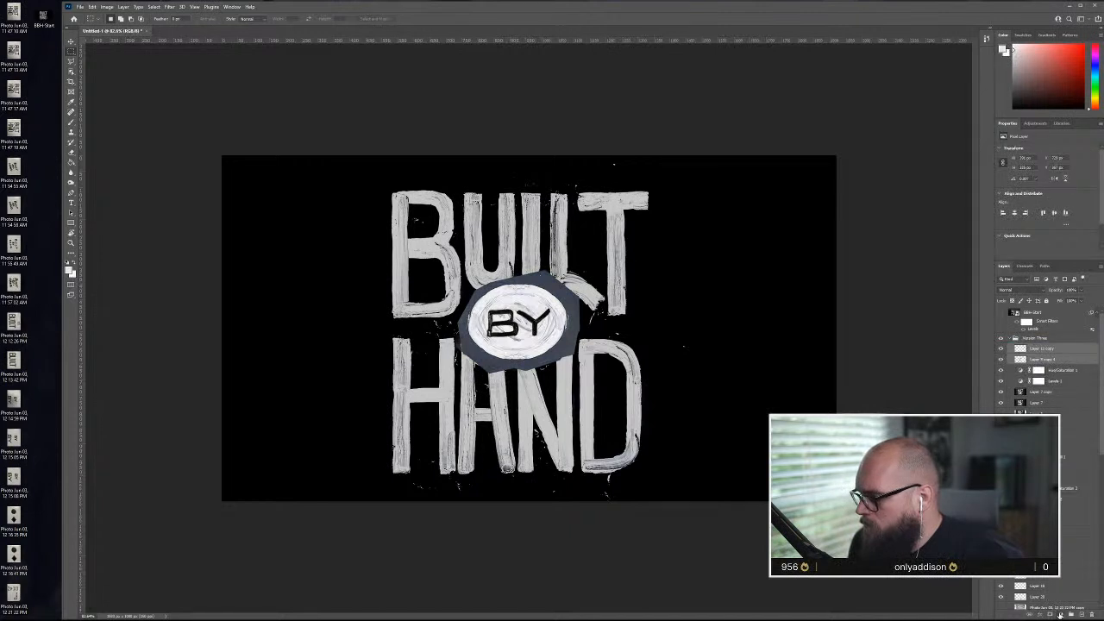
left_click(1070, 509)
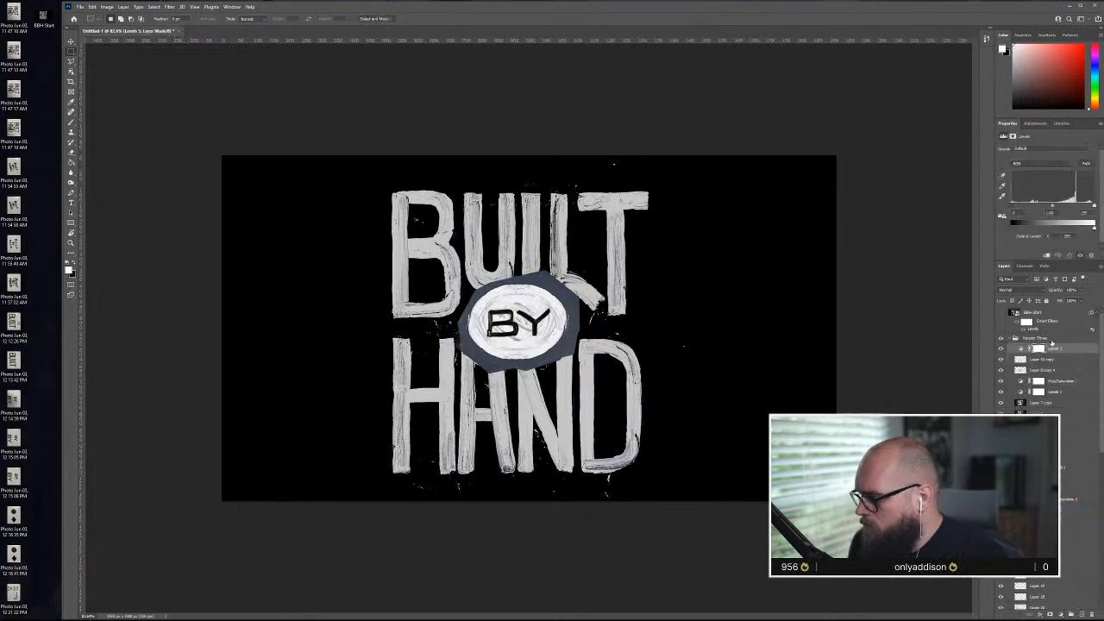
left_click_drag(1066, 385, 1064, 350)
left_click_drag(1023, 196, 1001, 195)
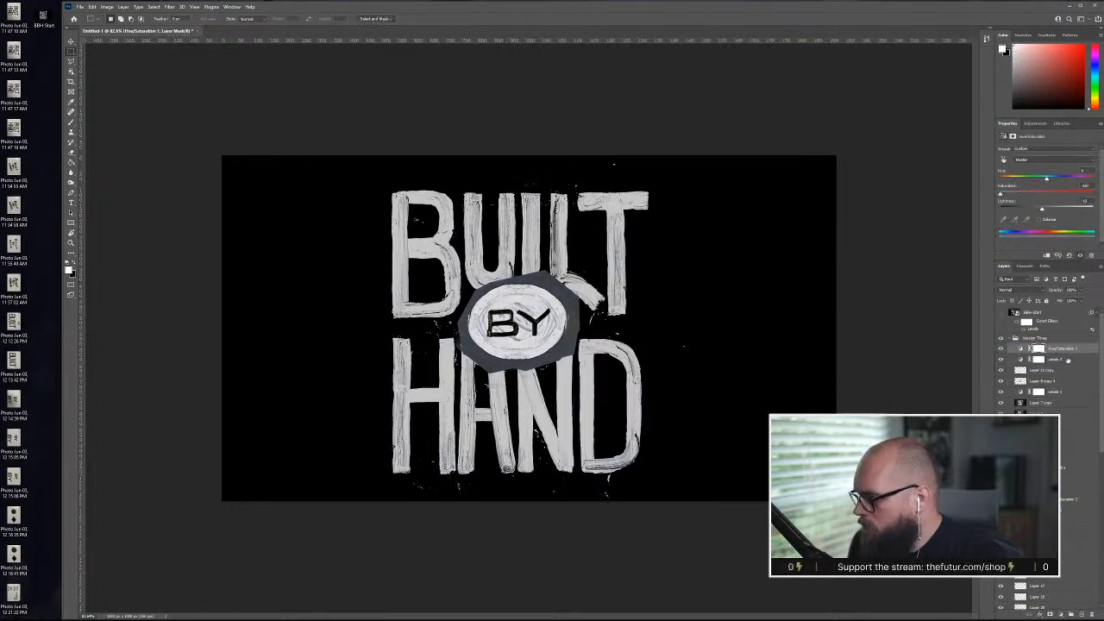
- Clip the new Levels adjustment to the BY lettering layer and raise its black input level, keeping the midtones neutral
left_click(1067, 360)
left_click_drag(1052, 207, 1075, 204)
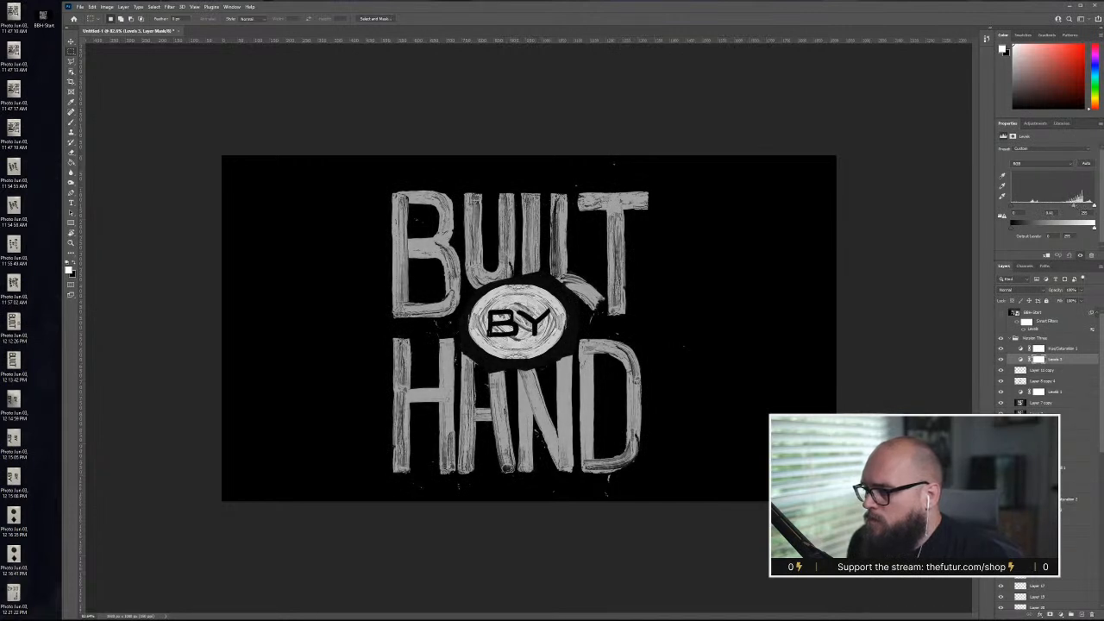
right_click(1074, 369)
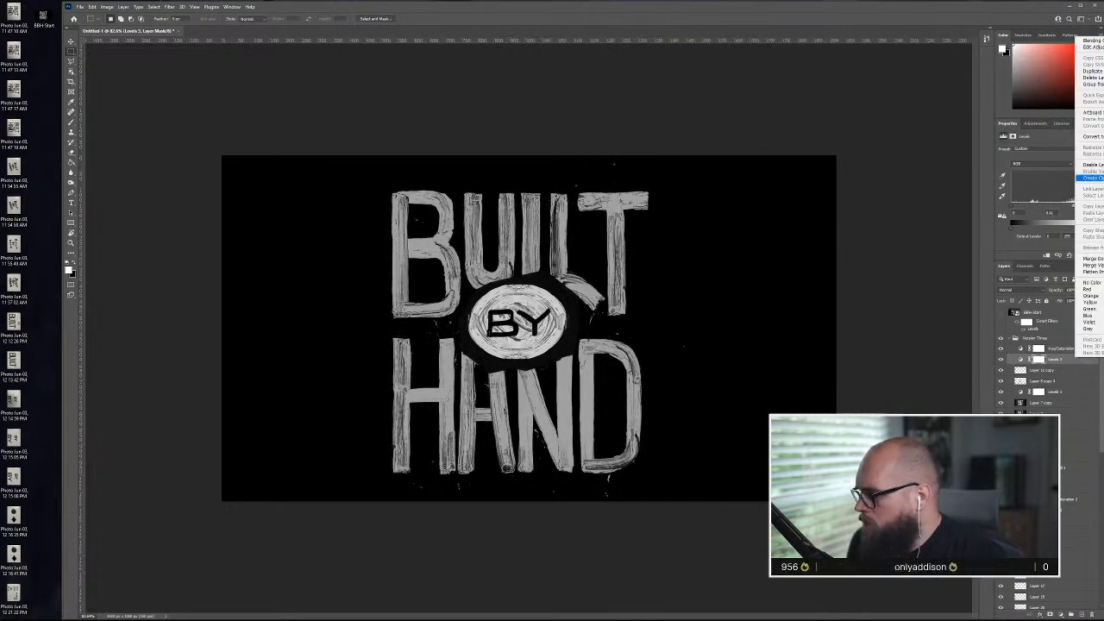
left_click(1088, 178)
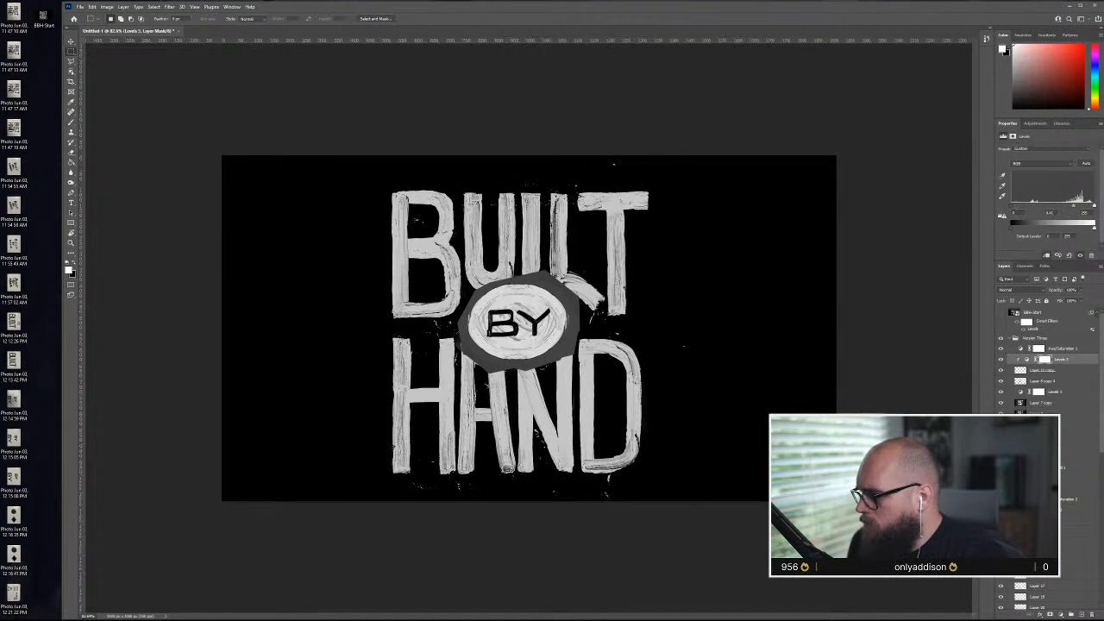
left_click_drag(1075, 206, 1043, 207)
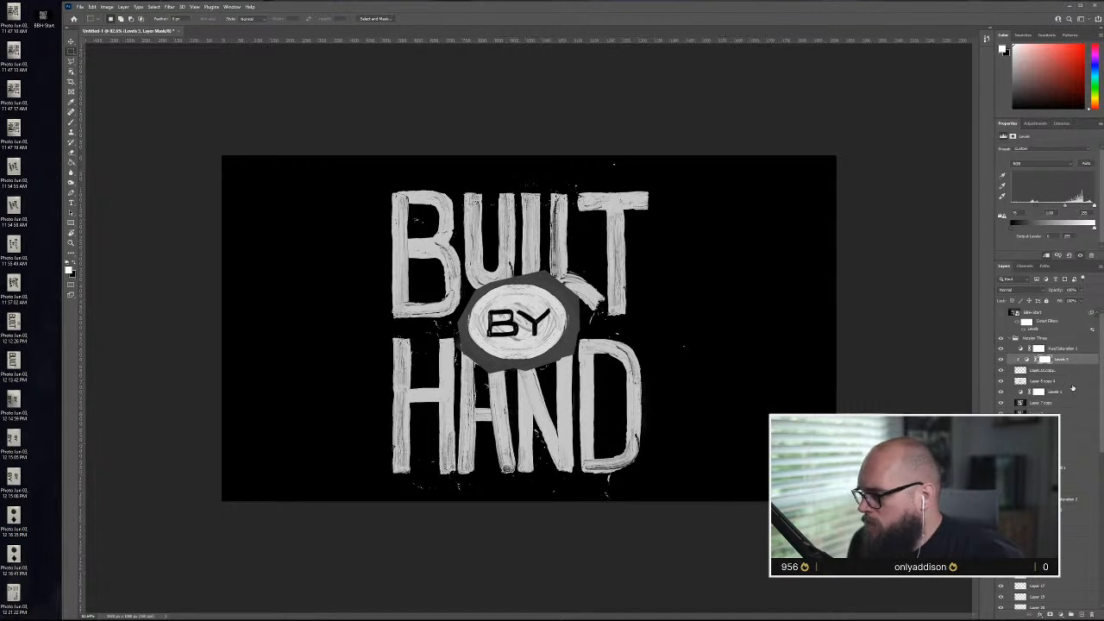
- Group the two BY badge layers and clip the new Levels adjustment to that group from directly above it
key("ctrl+g")
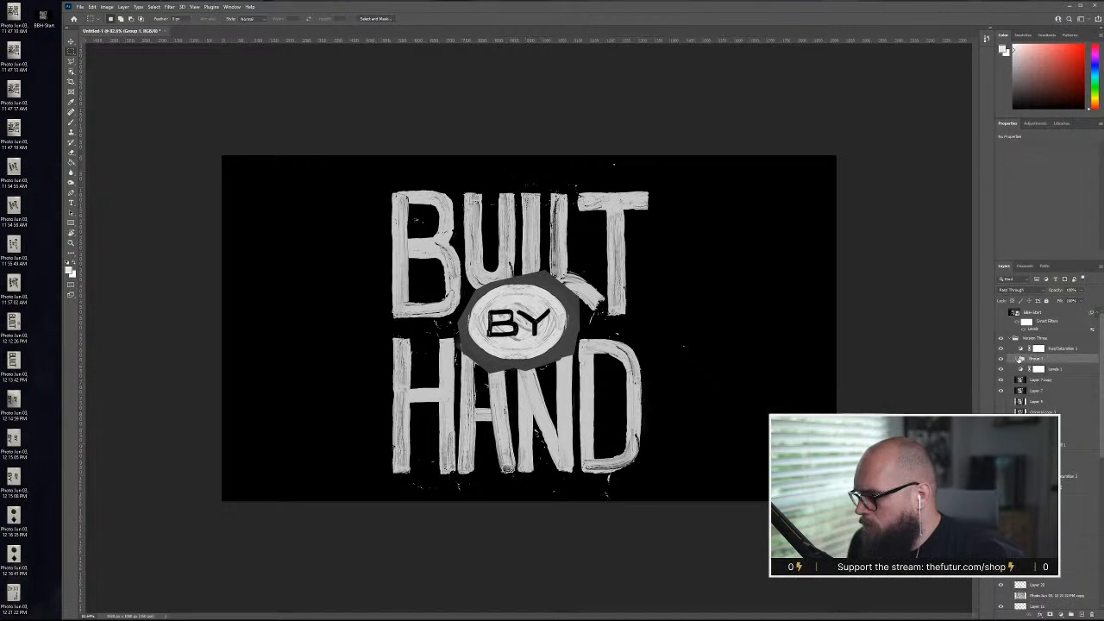
left_click(1020, 358)
left_click_drag(1068, 371, 1066, 357)
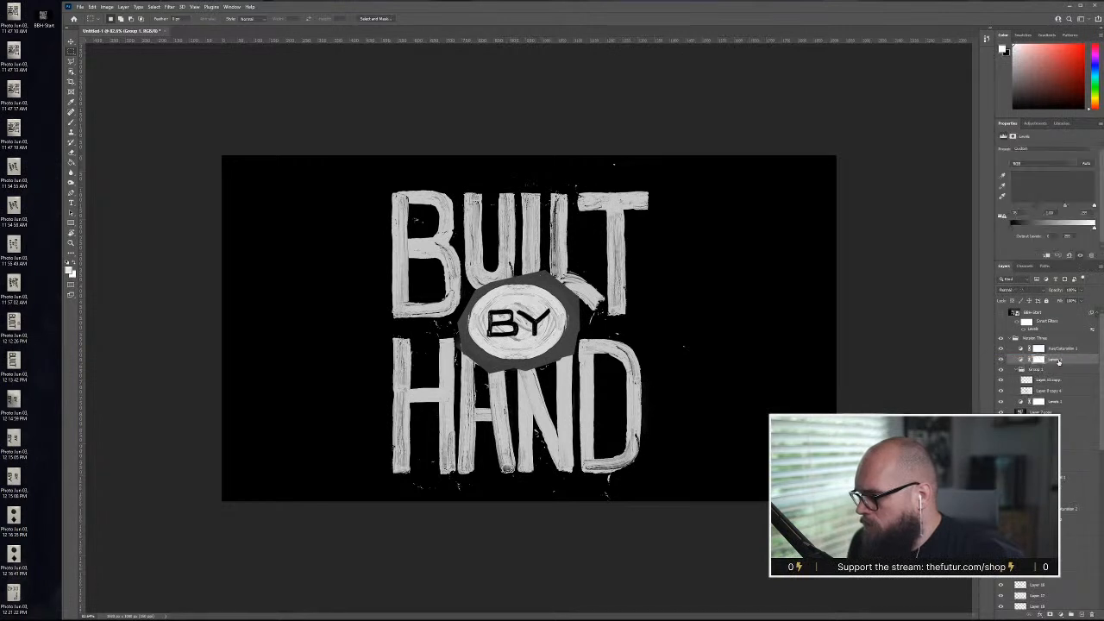
right_click(1067, 357)
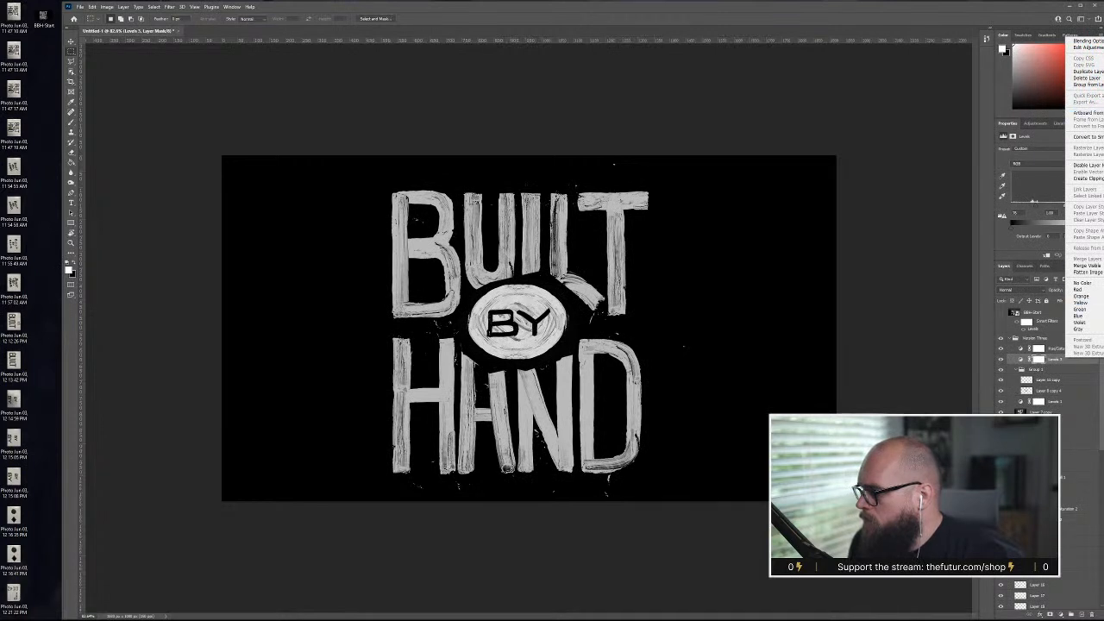
left_click(1087, 178)
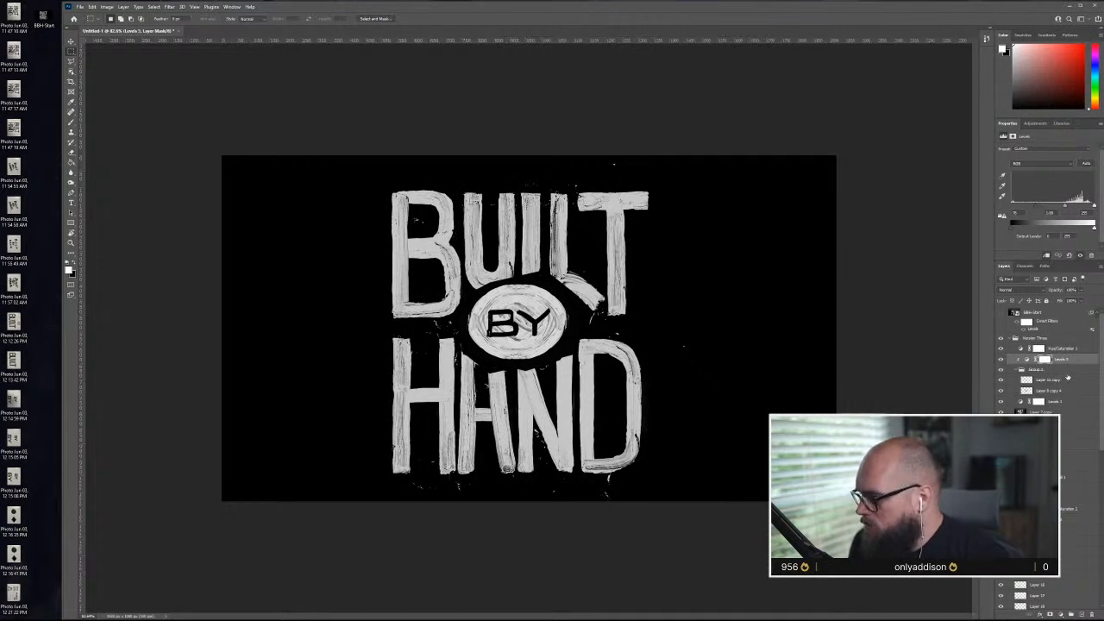
- Darken the midtones of the Levels adjustment clipped to the badge group
left_click(1080, 348)
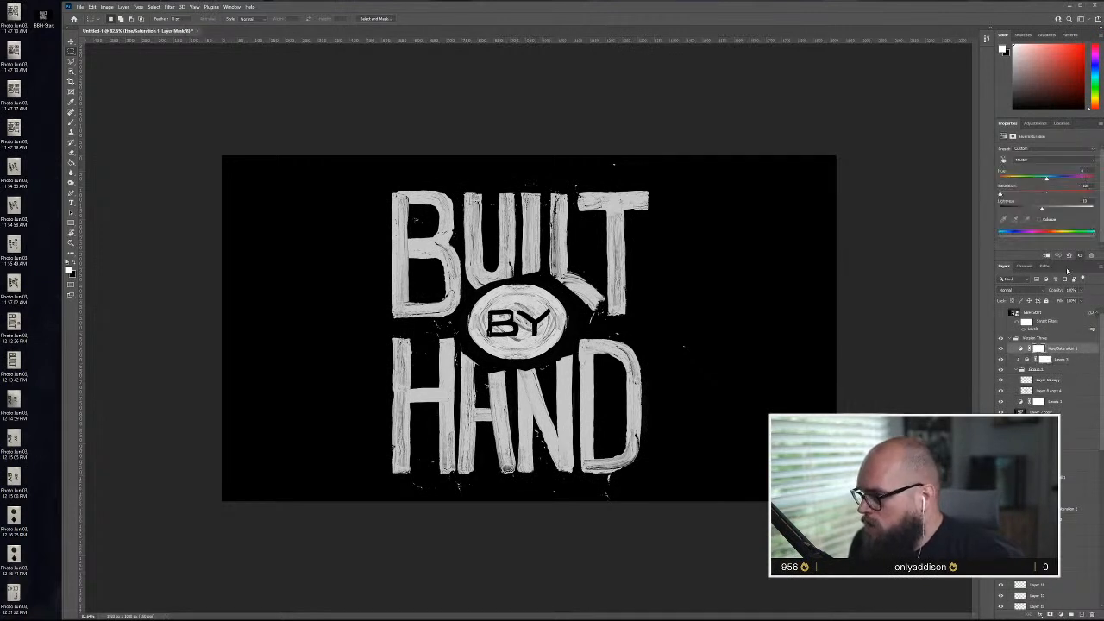
left_click(1078, 360)
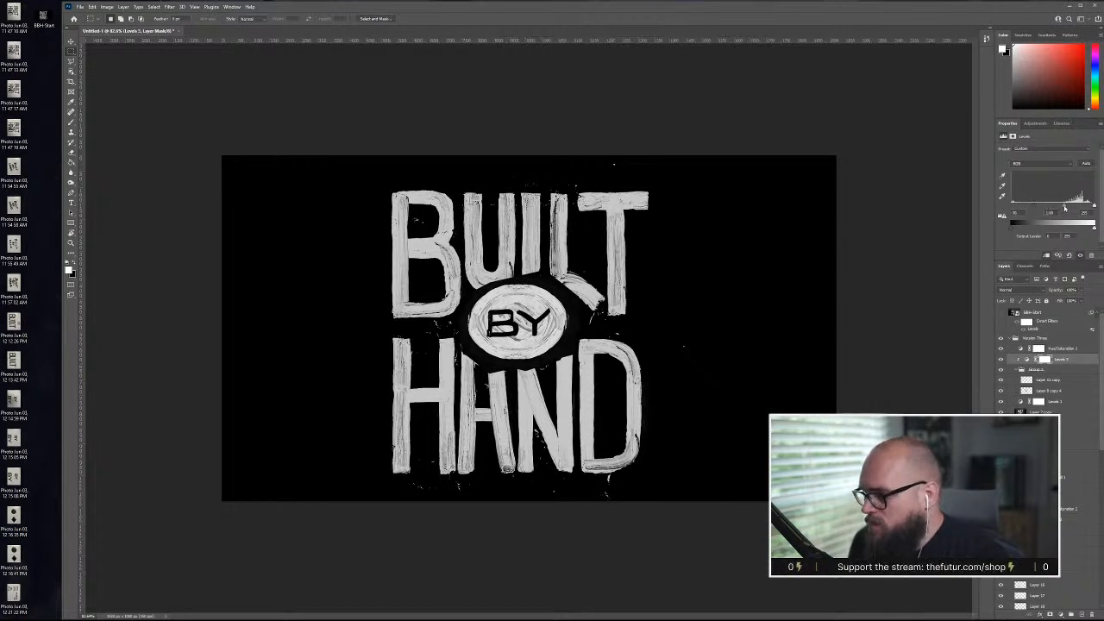
left_click_drag(1072, 207, 1078, 207)
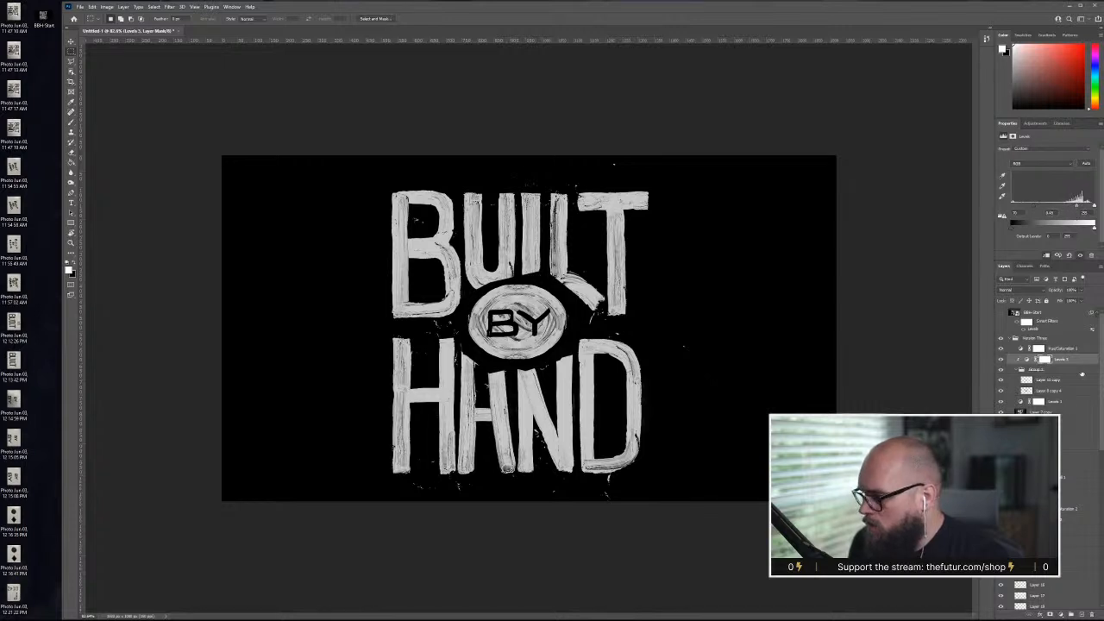
- Add a layer mask to the badge group and paint it black around the oval to trim the dark ring covering the letters
left_click(1083, 373)
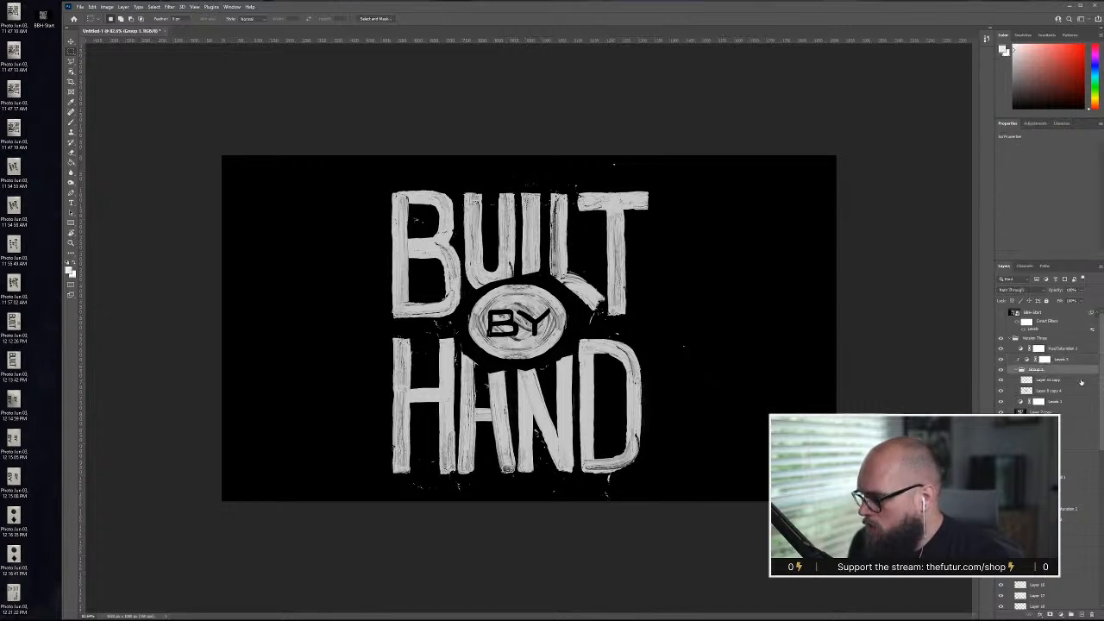
left_click(1052, 616)
key("ctrl+1")
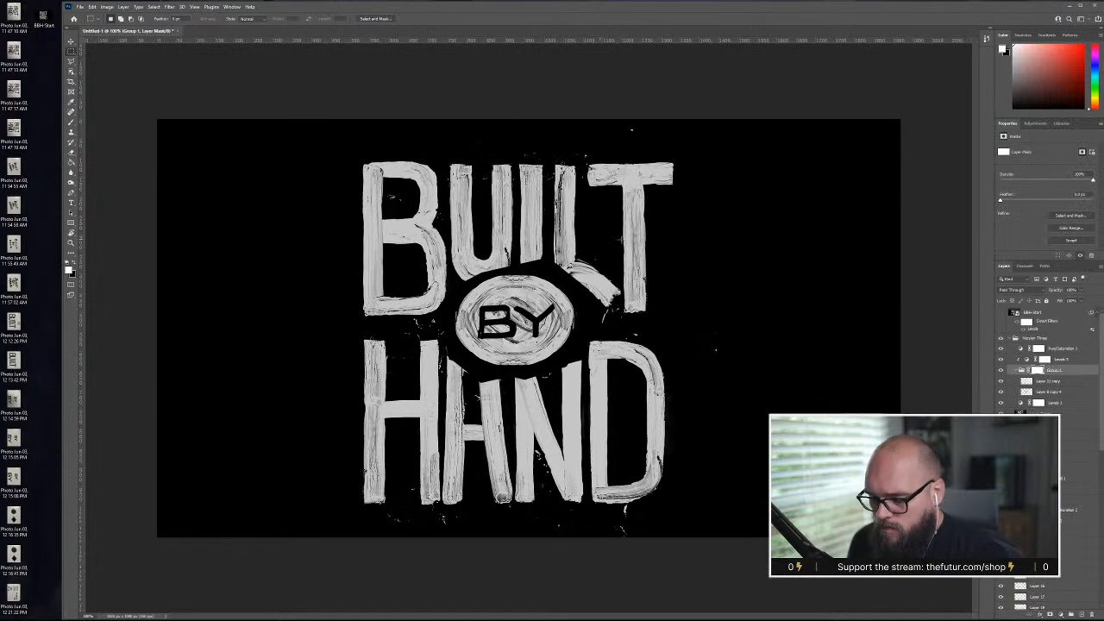
key("b")
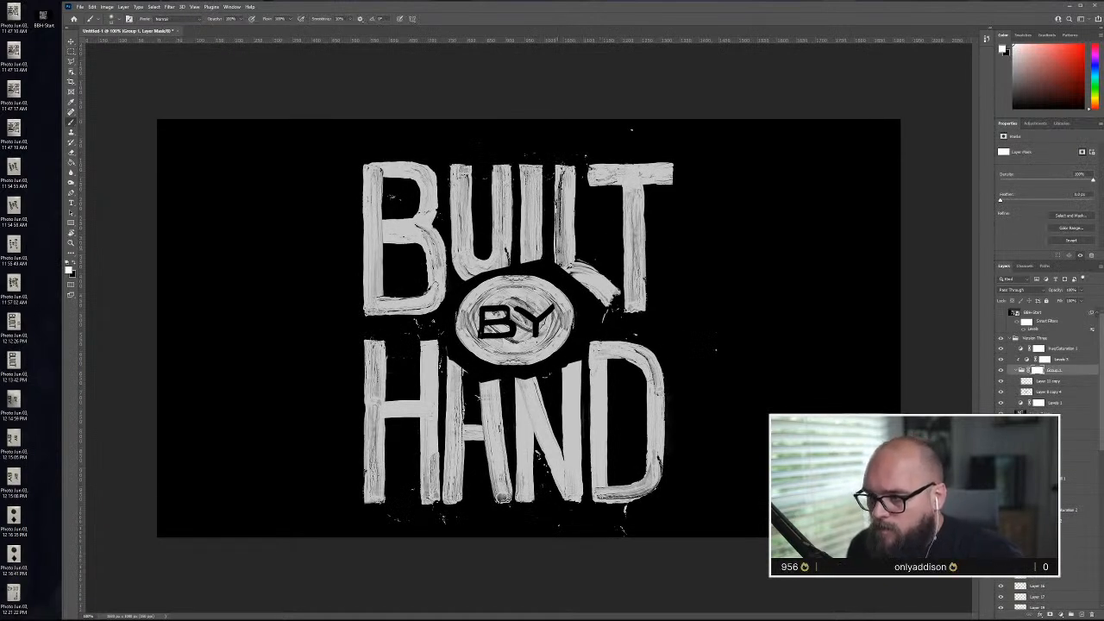
right_click(610, 267)
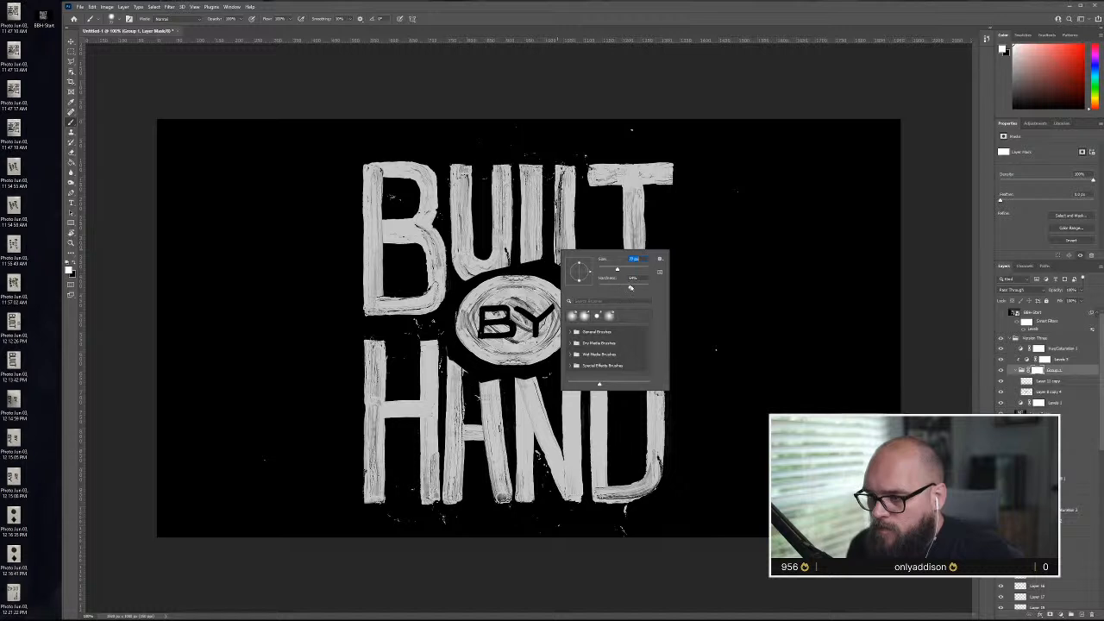
key("Return")
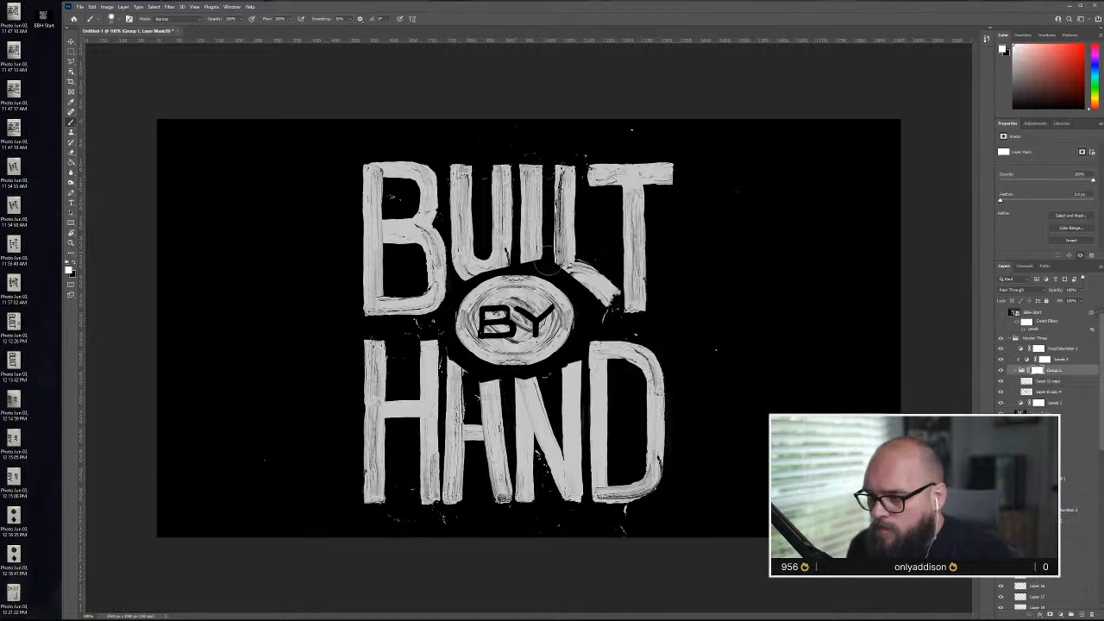
key("x")
left_click_drag(540, 257, 604, 276)
mouse_move(526, 258)
left_mouse_down()
mouse_move(561, 267)
mouse_move(600, 306)
mouse_move(581, 360)
mouse_move(517, 383)
mouse_move(478, 382)
mouse_move(431, 332)
mouse_move(456, 274)
mouse_move(487, 252)
left_mouse_up()
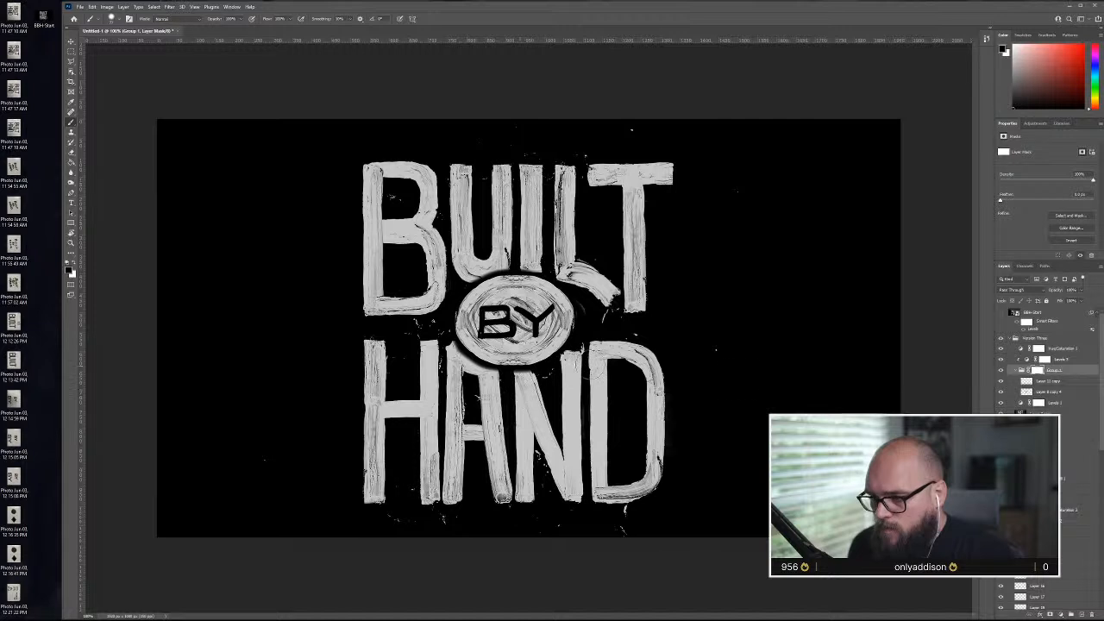
- Scale the badge group down slightly and recentre it between BUILT and HAND
left_click(1087, 371)
key("ctrl+t")
left_click_drag(414, 232, 424, 240)
left_click_drag(536, 350, 541, 343)
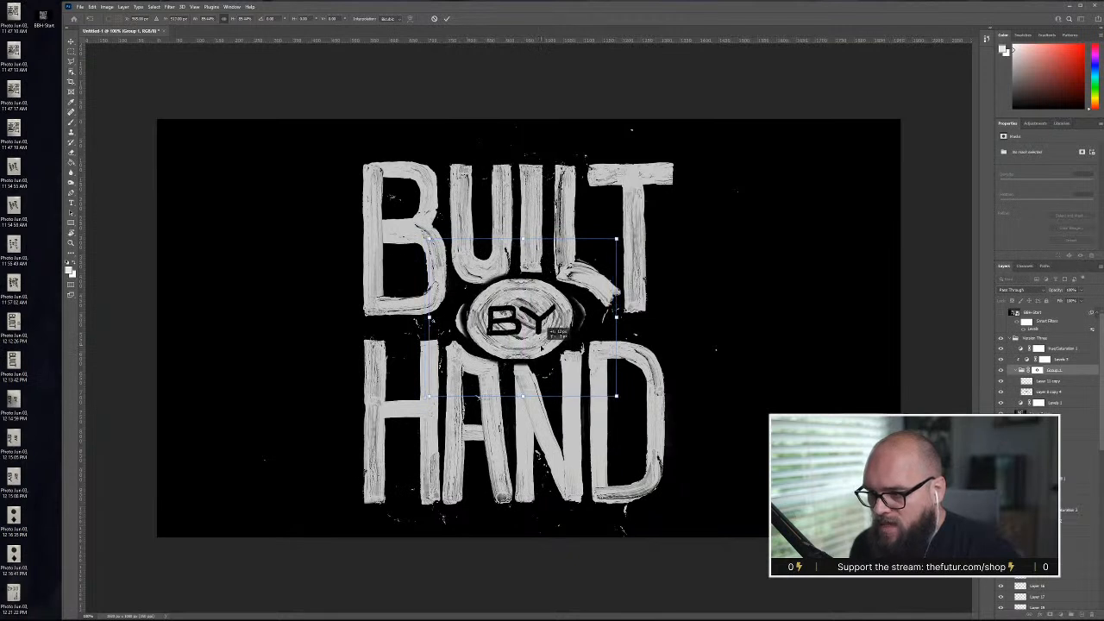
key("Return")
key("b")
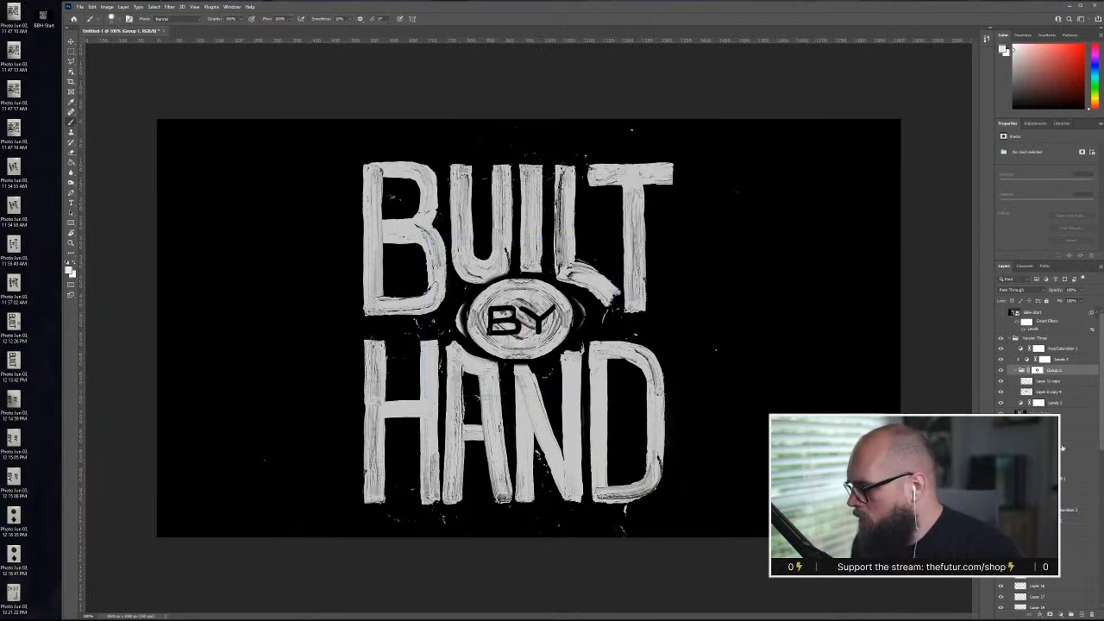
- Stretch the oval layer wider on both sides and reduce its height to form a flatter ellipse behind BY
left_click(1075, 393)
key("ctrl+t")
mouse_move(599, 320)
left_mouse_down()
mouse_move(605, 306)
mouse_move(601, 317)
left_mouse_up()
left_click_drag(453, 319, 440, 319)
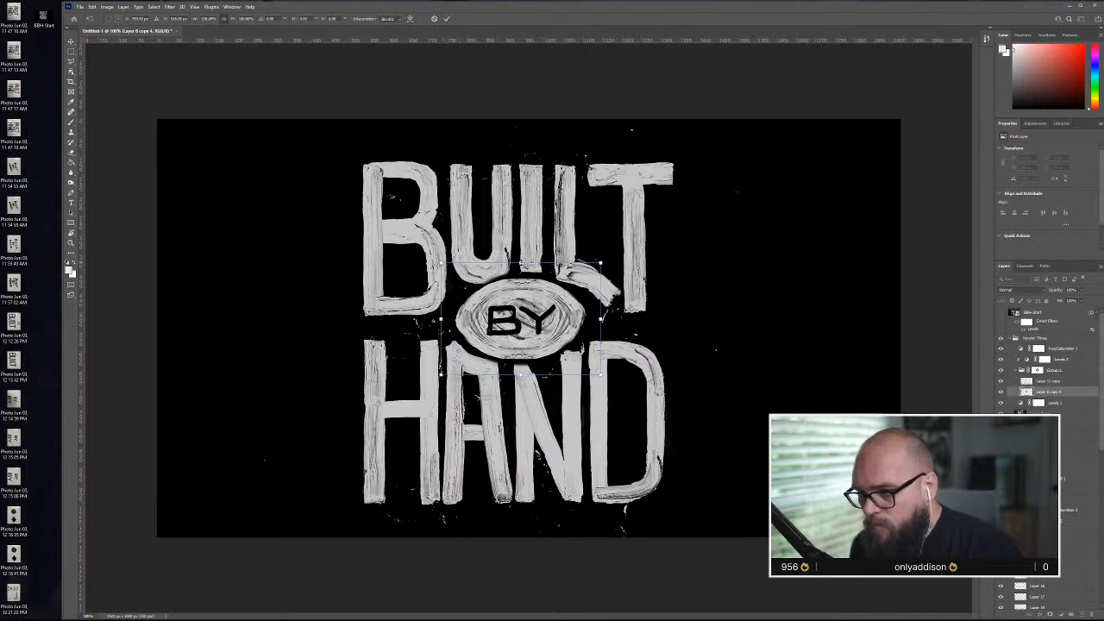
left_click_drag(521, 263, 527, 272)
key("Return")
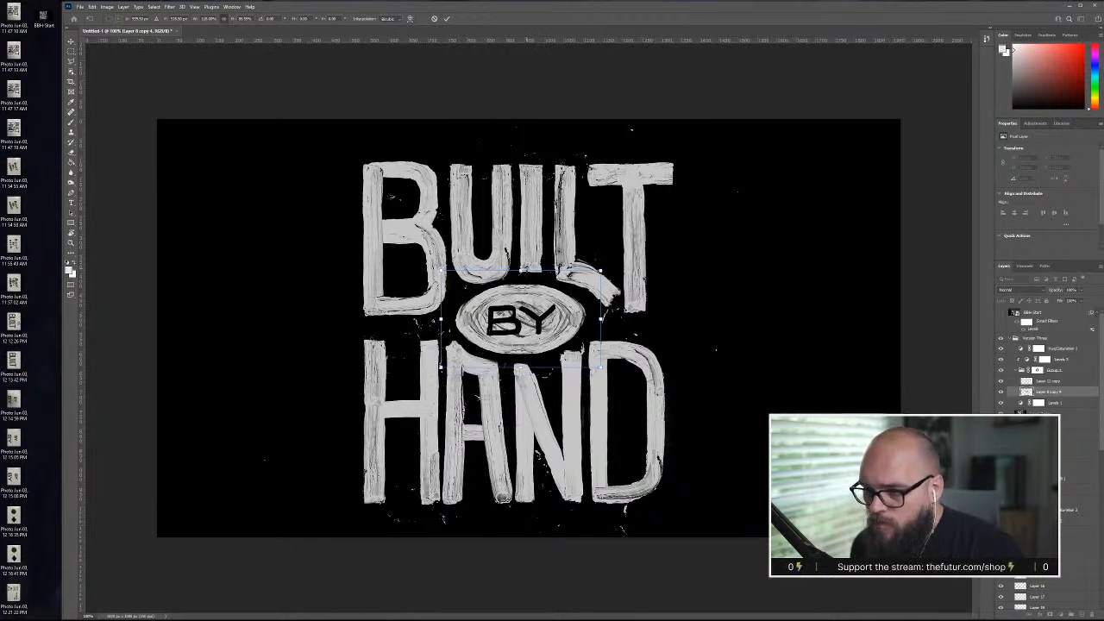
- Stretch the BY lettering slightly wider inside the oval and nudge its position down
key("b")
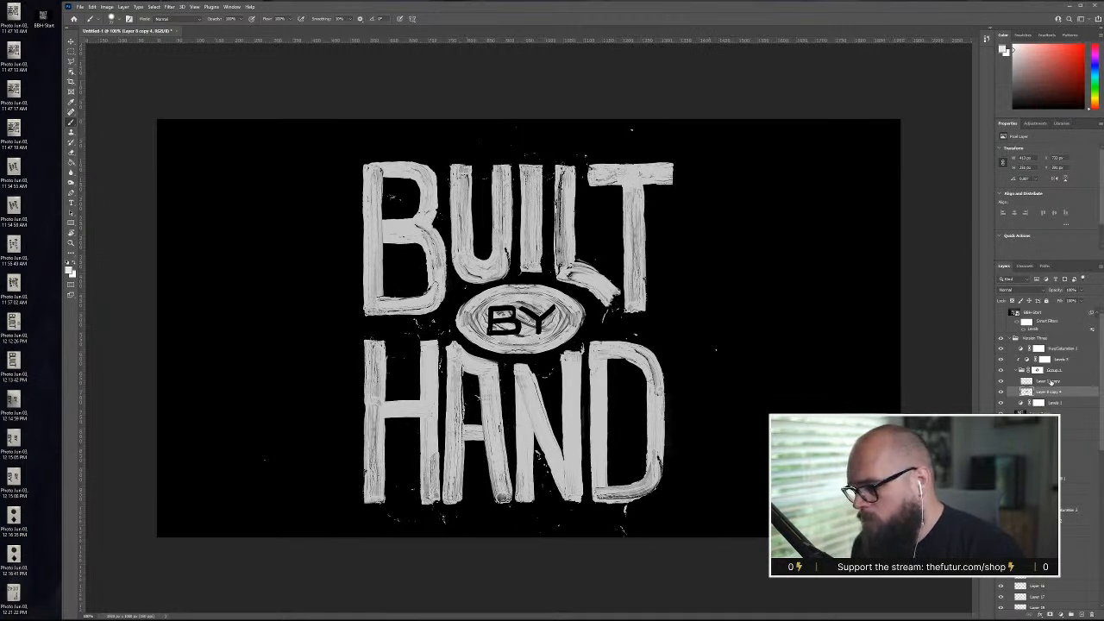
left_click(1074, 382)
key("ctrl+t")
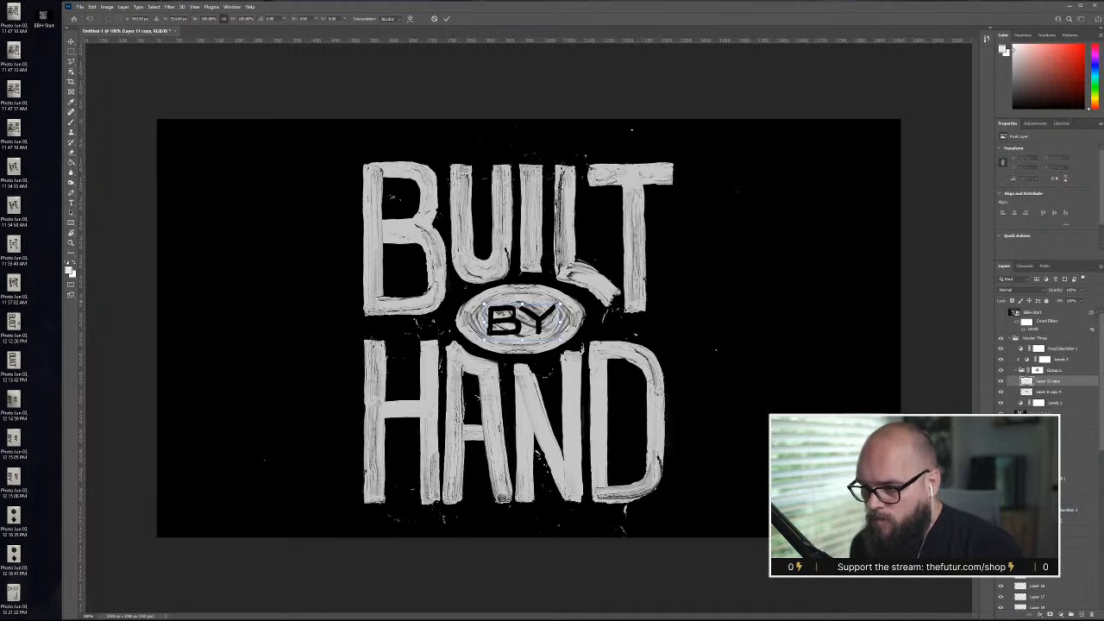
mouse_move(560, 304)
left_mouse_down()
mouse_move(576, 305)
mouse_move(547, 305)
left_mouse_up()
key("Return")
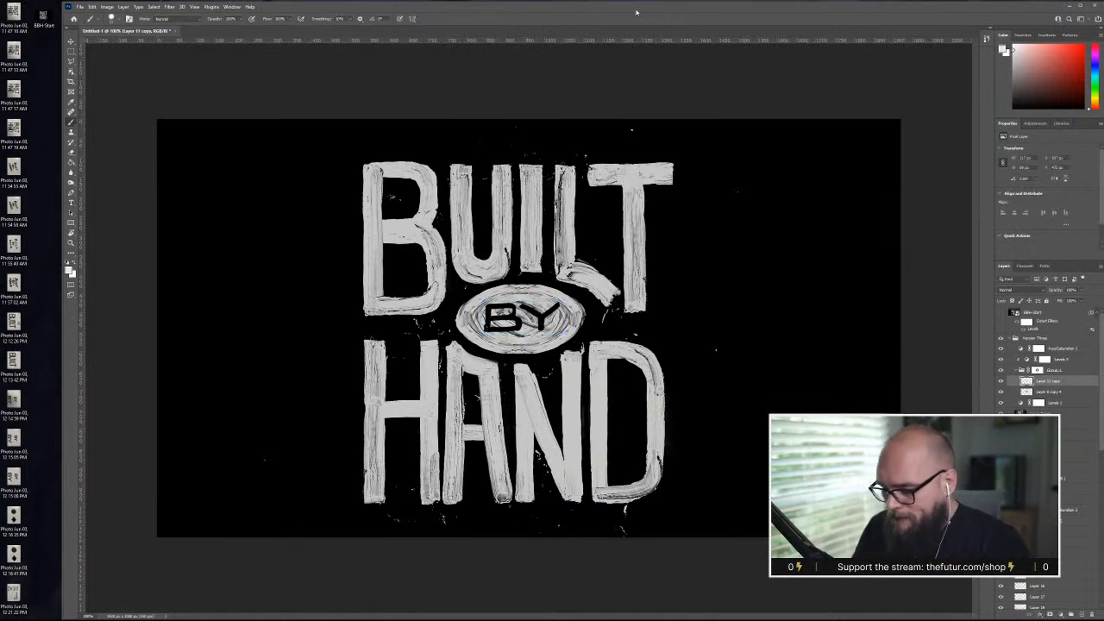
key("v")
key("Down")
key("Down")
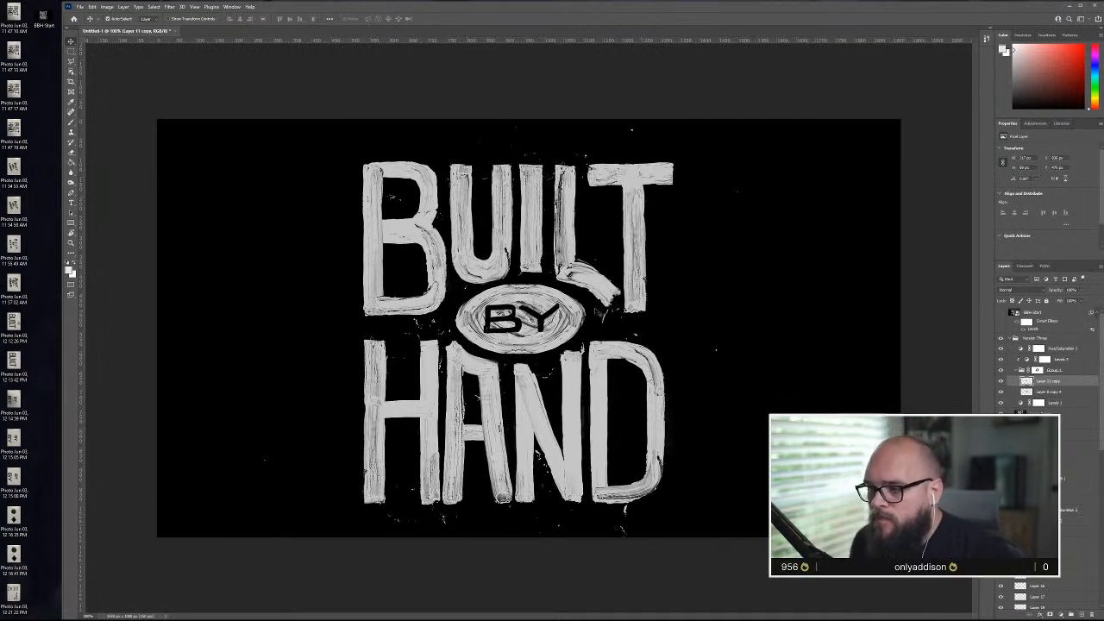
- Toggle the badge group's visibility to compare the composition with and without the reworked oval and BY
left_click(595, 279)
left_click(633, 268)
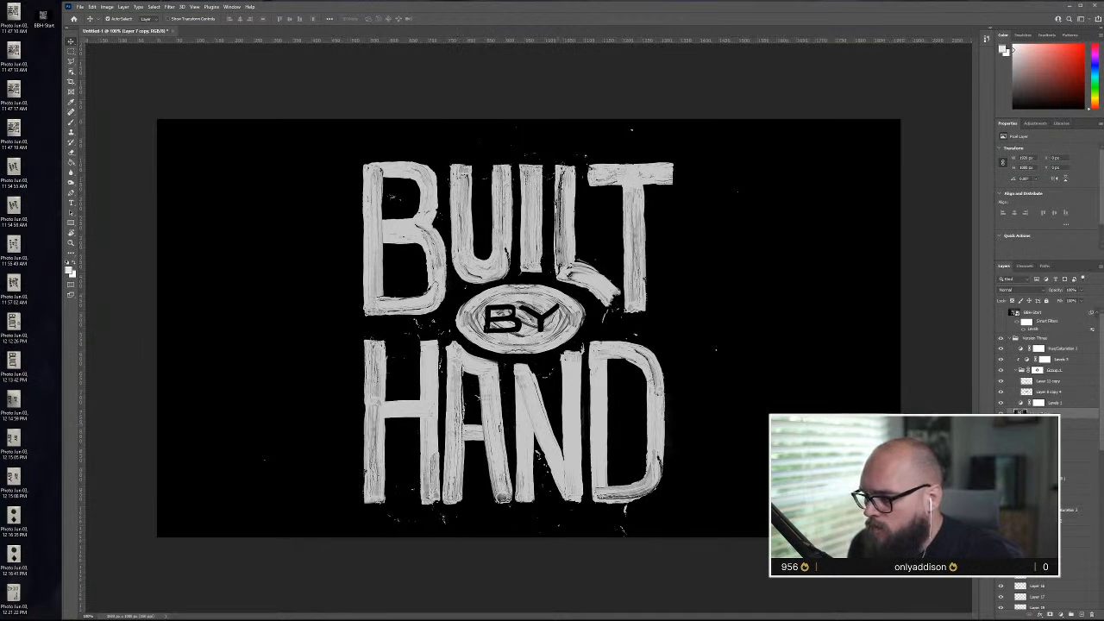
left_click(1001, 371)
left_click(1002, 371)
left_click(1002, 371)
left_click(1002, 371)
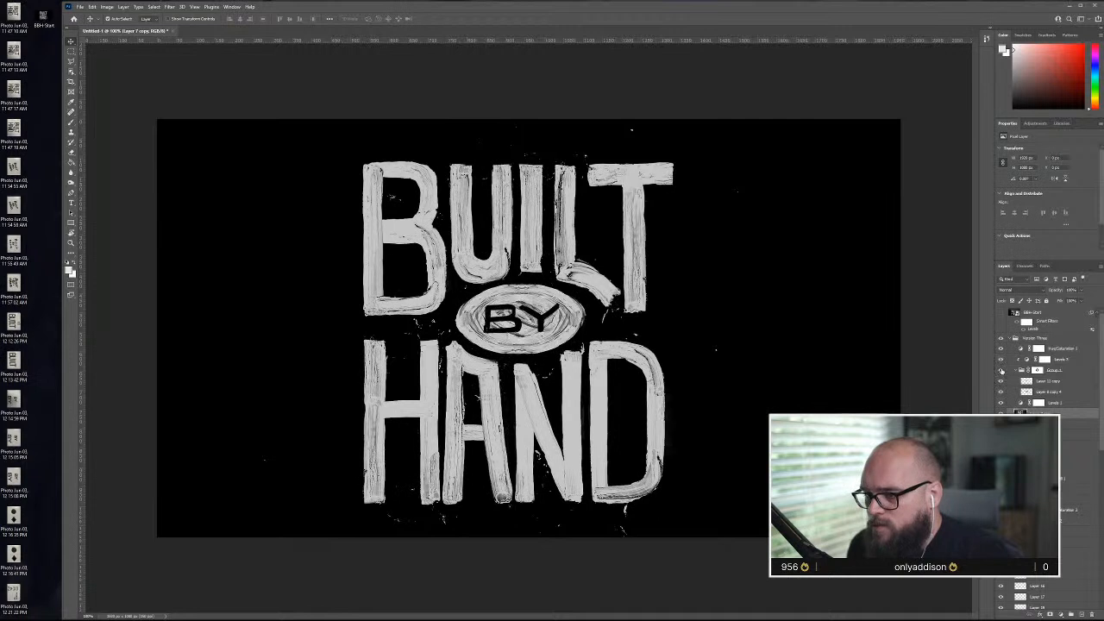
left_click(1001, 371)
left_click(1001, 371)
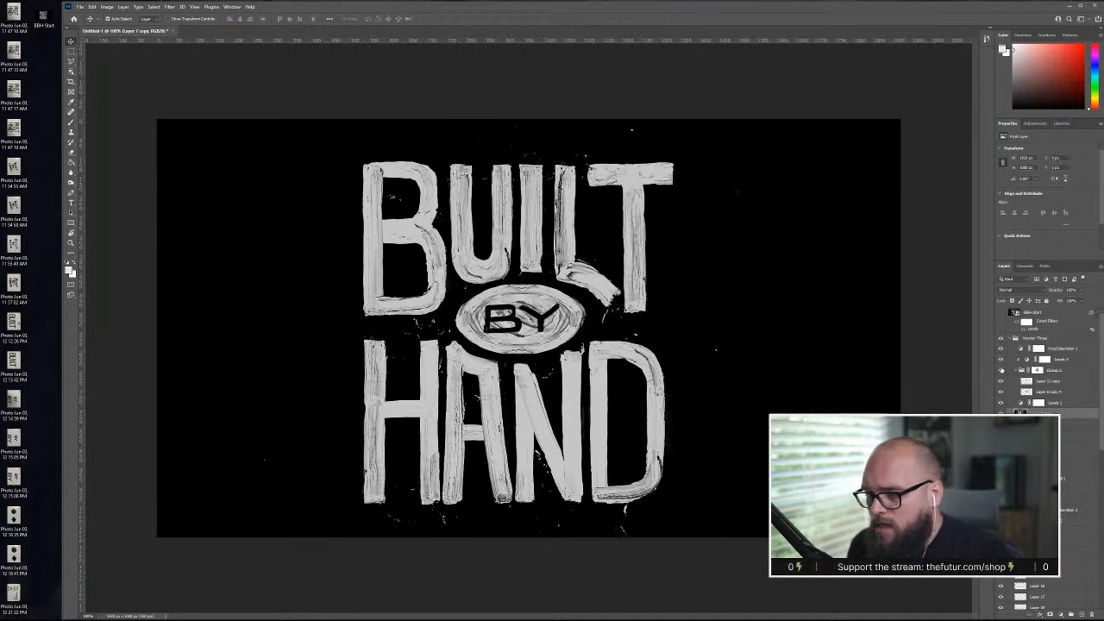
left_click(1002, 371)
left_click(1002, 371)
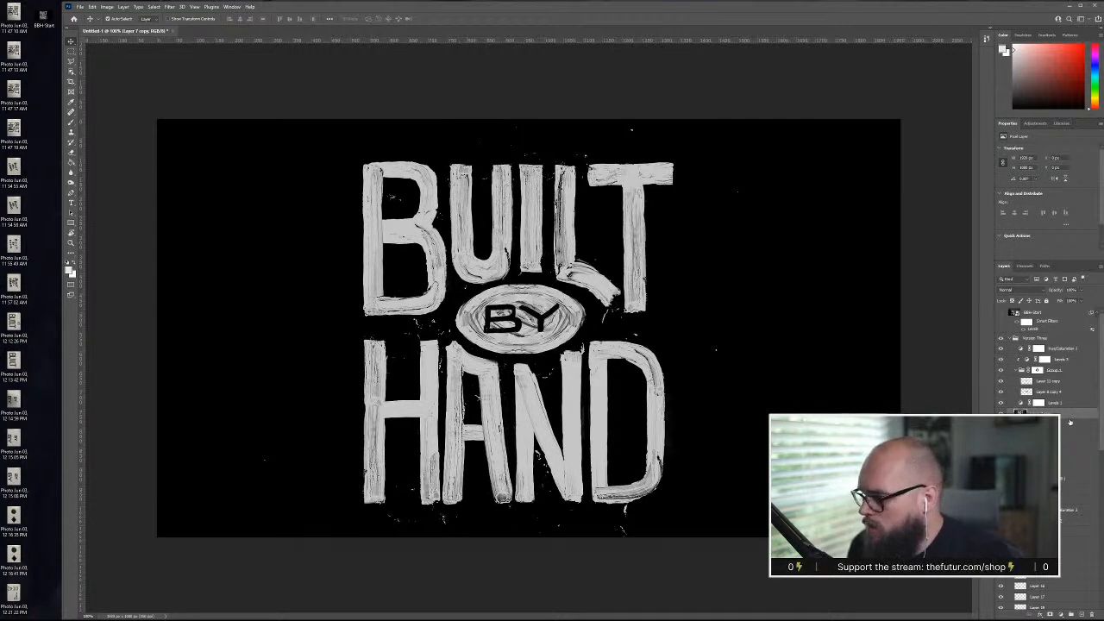
- Enlarge the BY lettering slightly within the oval and duplicate its layer to make the letters heavier
left_click(1068, 382)
key("ctrl+t")
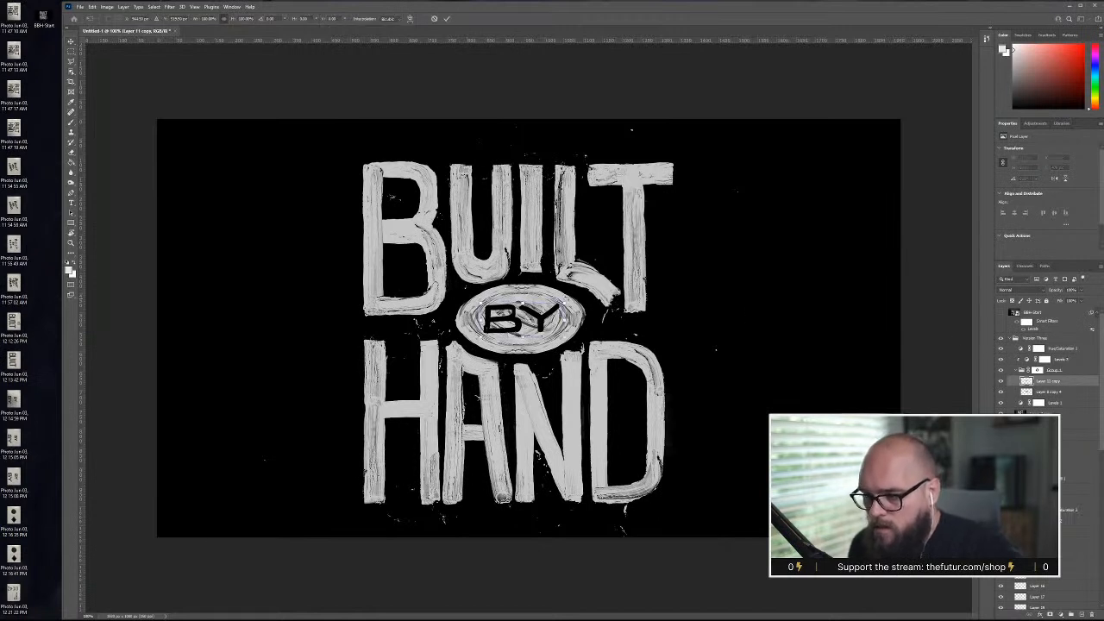
left_click_drag(583, 286, 565, 298)
key("Return")
key("ctrl+j")
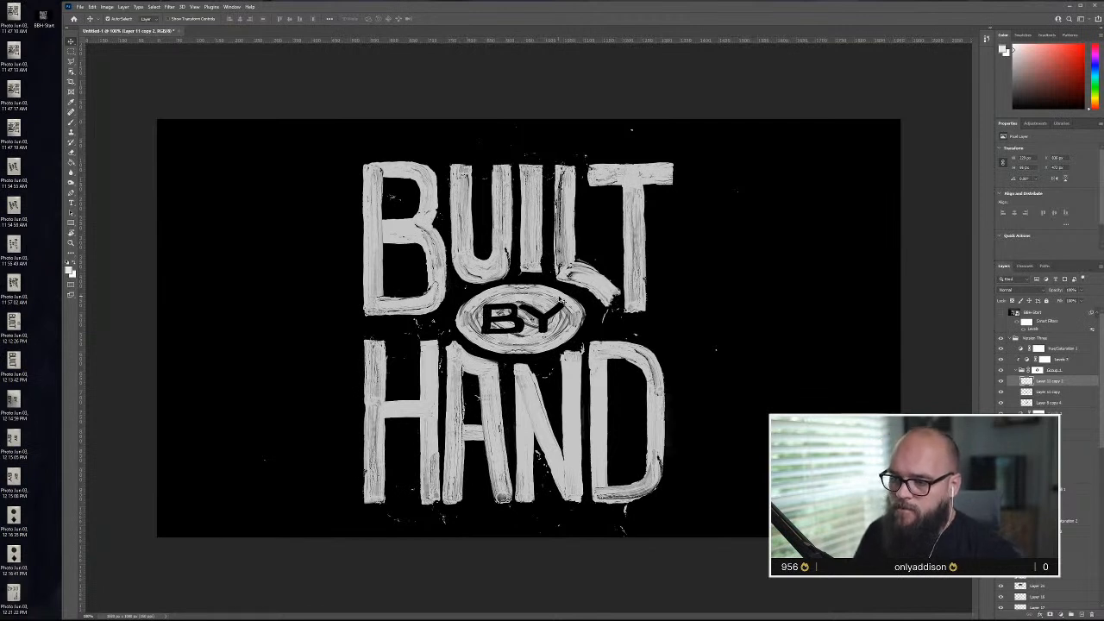
left_click(752, 104)
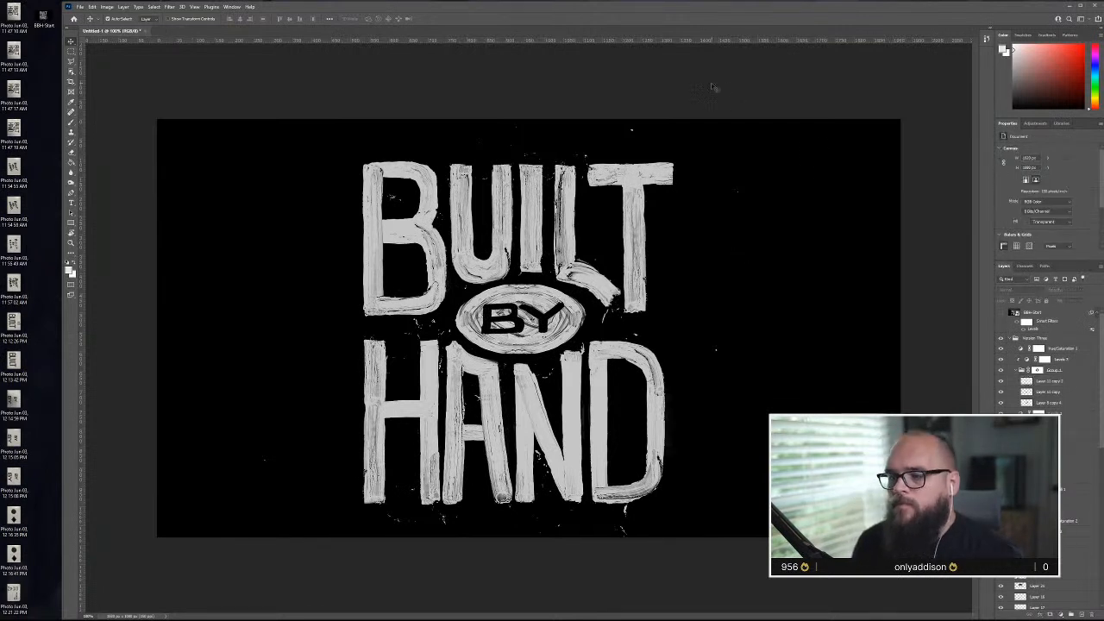
- Nudge both BY lettering layers together slightly left inside the oval and check the badge group by toggling its visibility
left_click(1057, 381)
left_click(1058, 392, "shift")
key("ctrl+t")
key("Left")
key("Left")
key("Left")
key("Left")
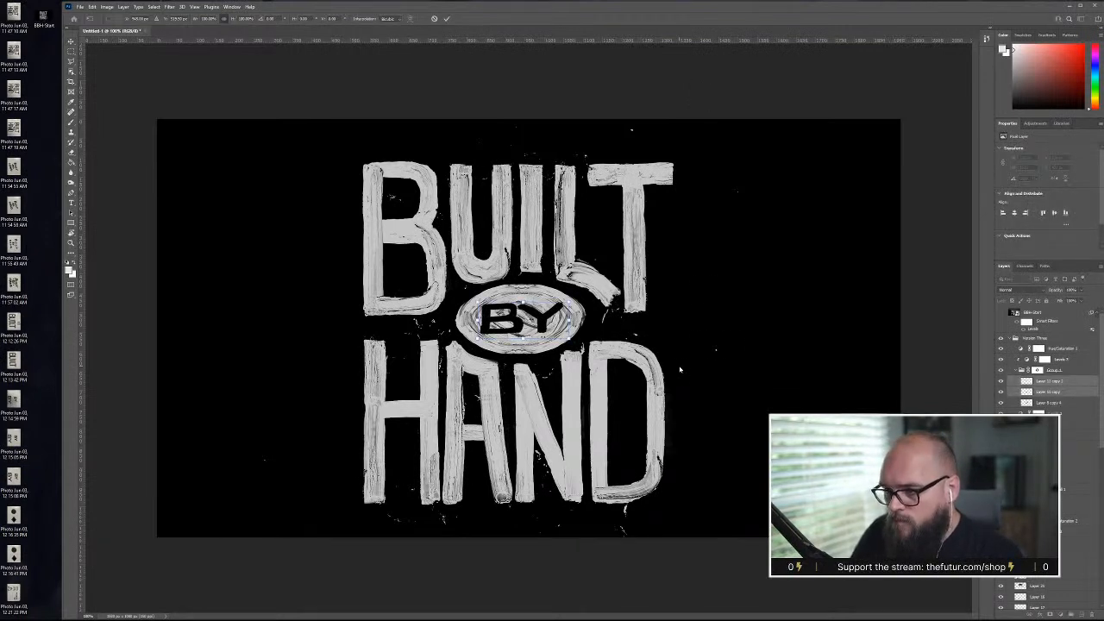
key("Return")
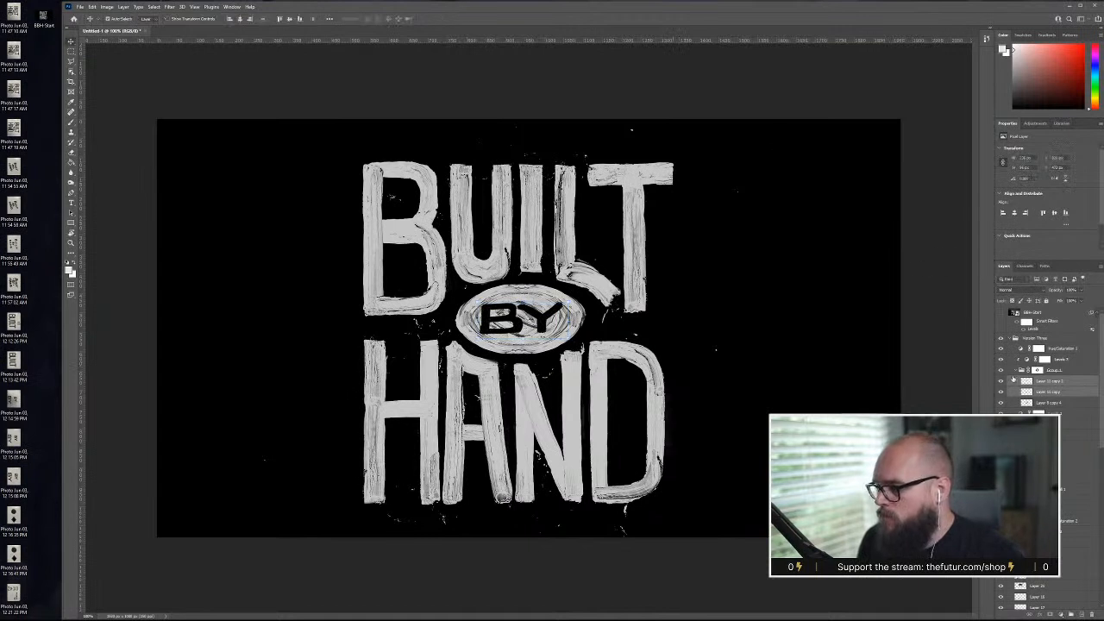
left_click(1002, 370)
left_click(1002, 371)
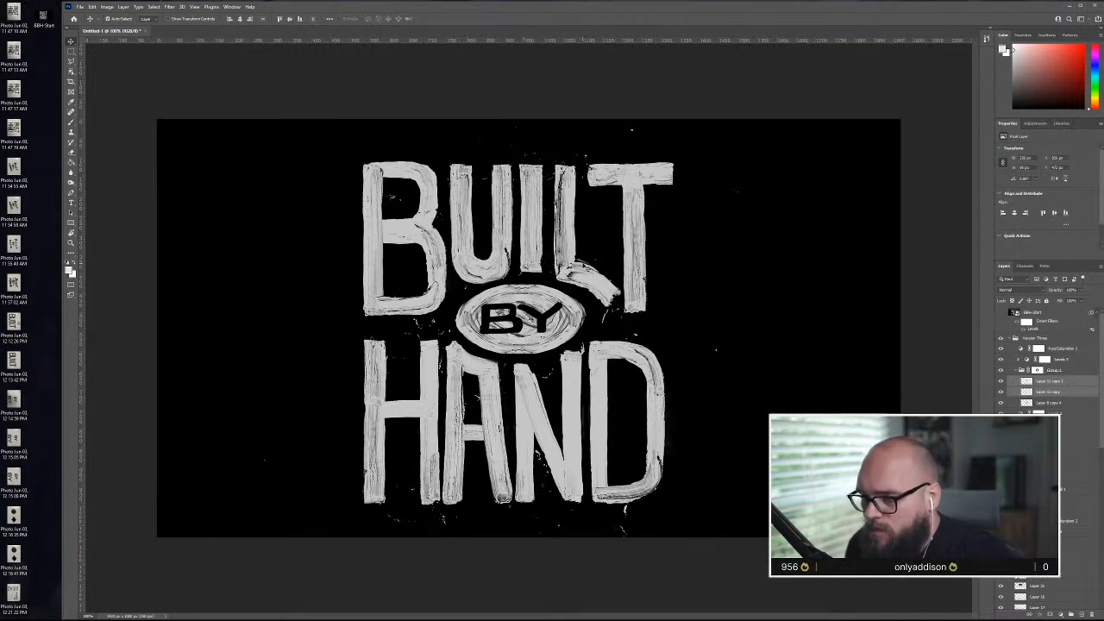
- Use Liquify on the main lettering layer to push the end of the L's foot slightly away from the T
left_click(580, 259)
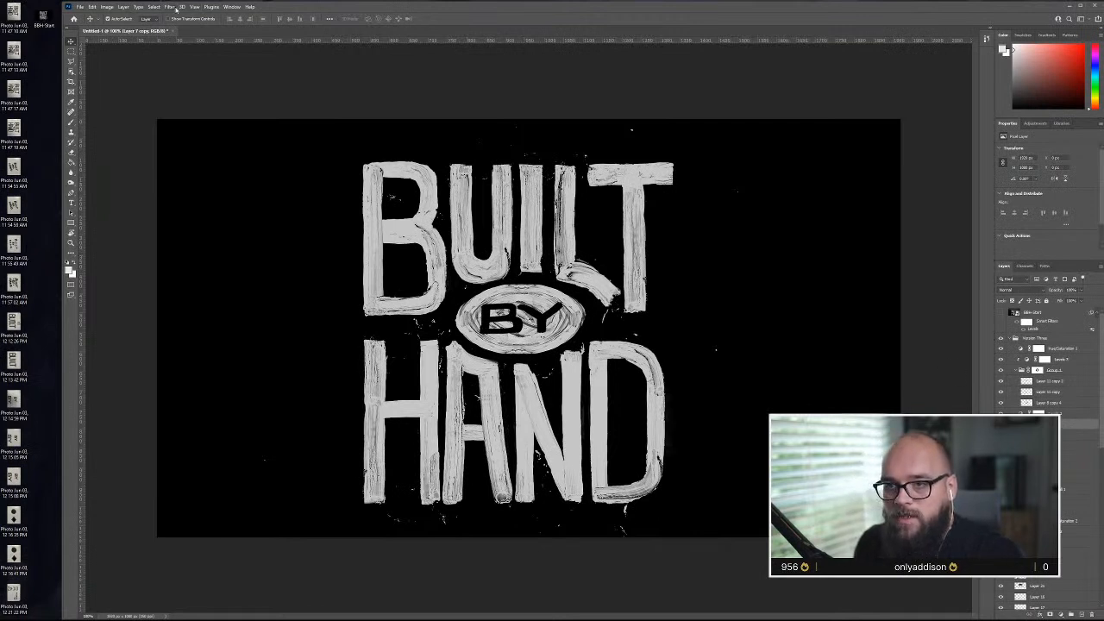
left_click(175, 8)
left_click(171, 7)
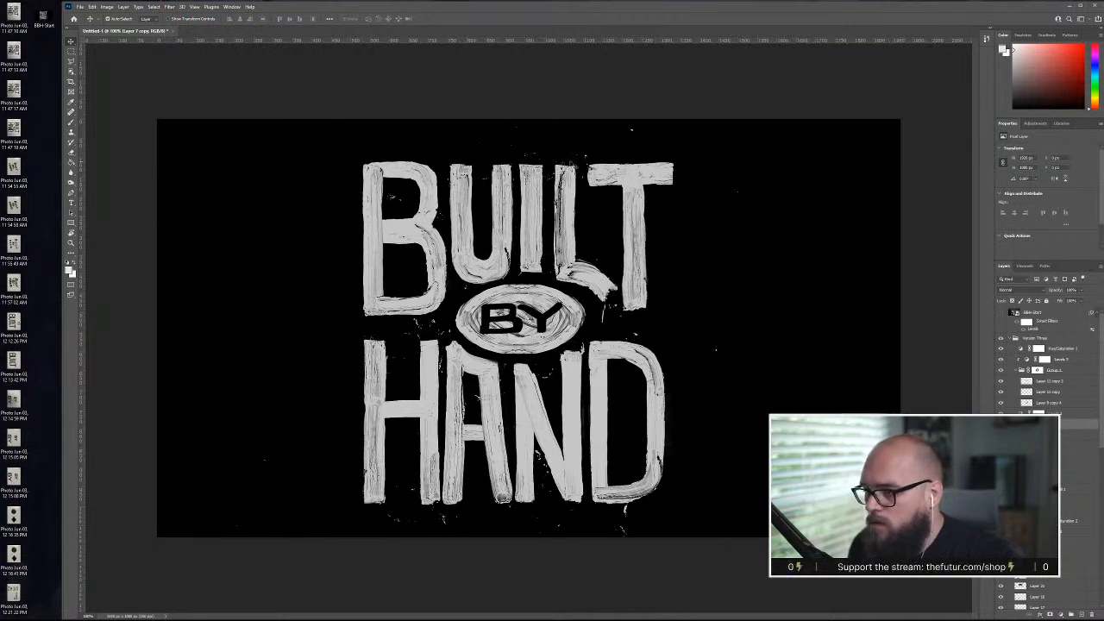
left_click(169, 7)
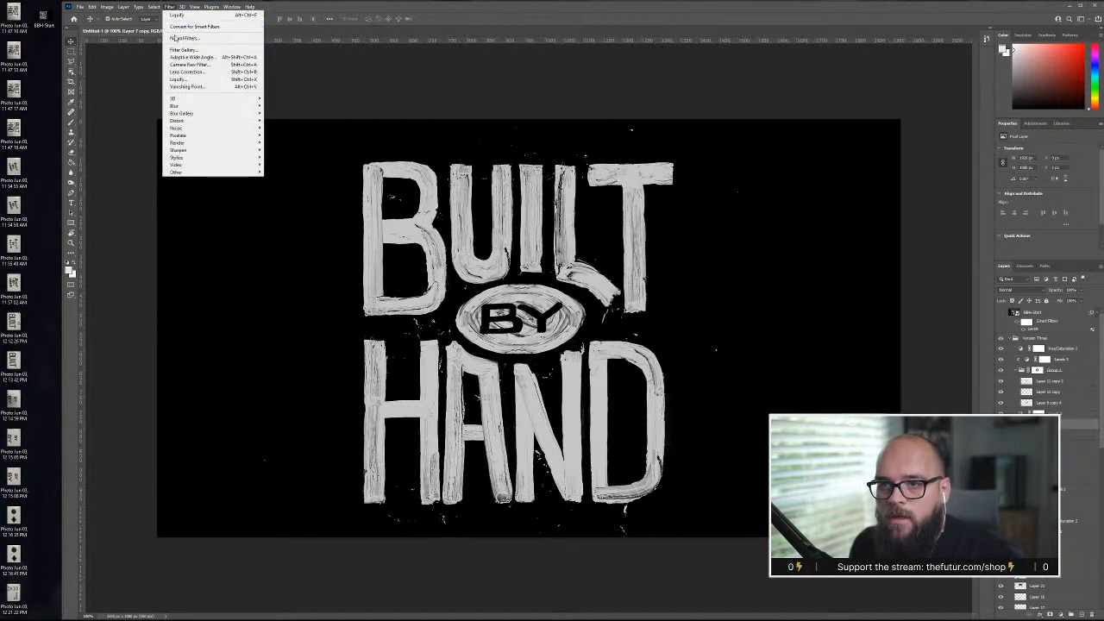
left_click(211, 79)
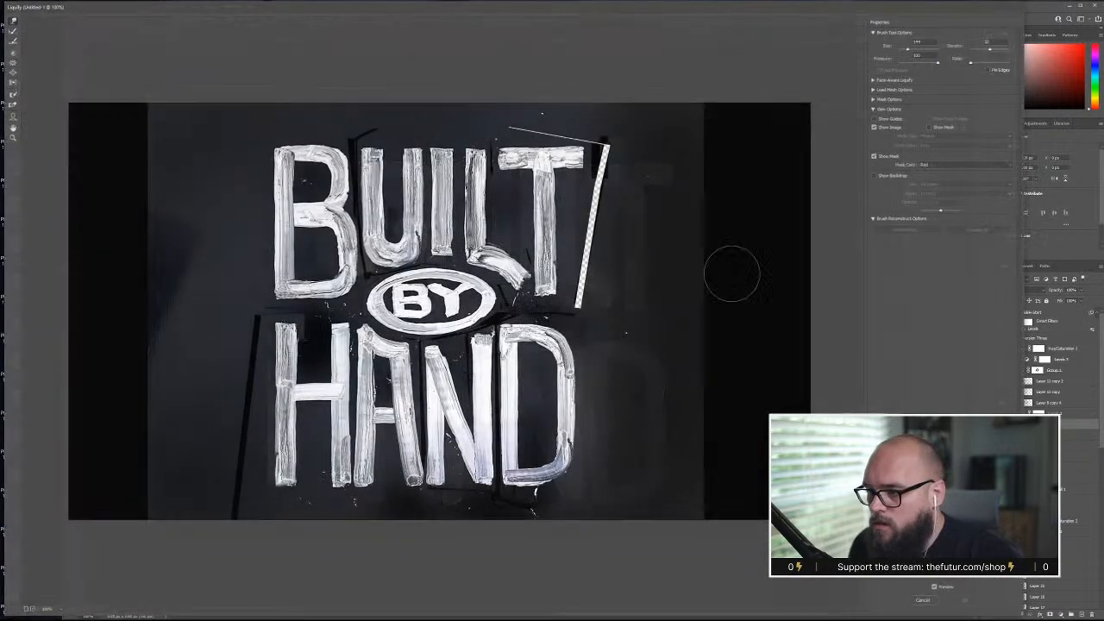
key("ctrl+plus")
key("ctrl+plus")
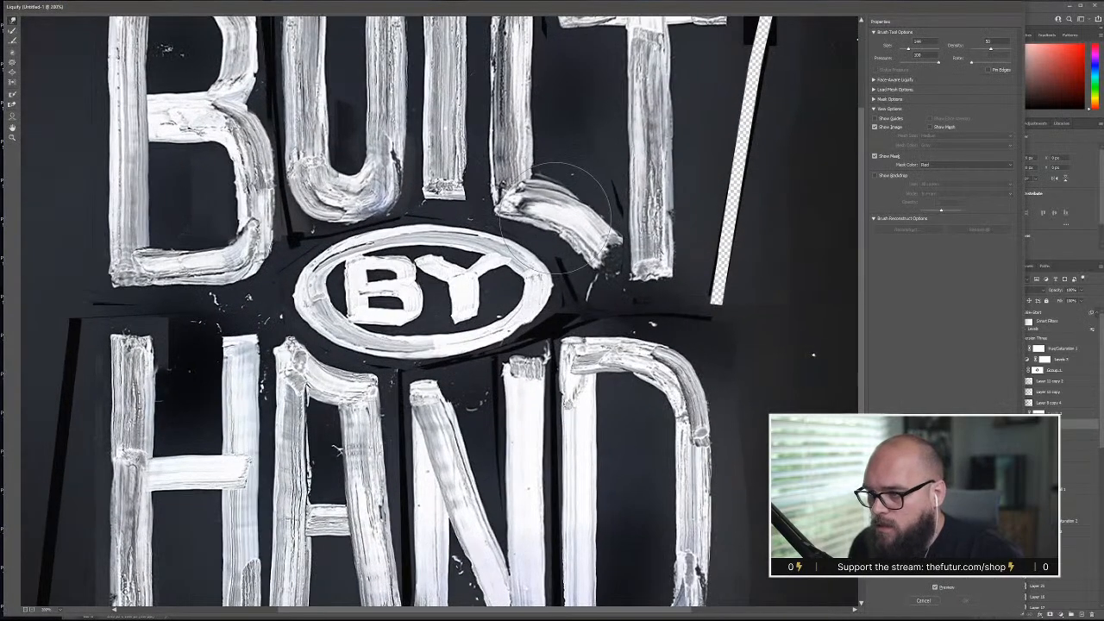
left_click_drag(578, 265, 573, 257)
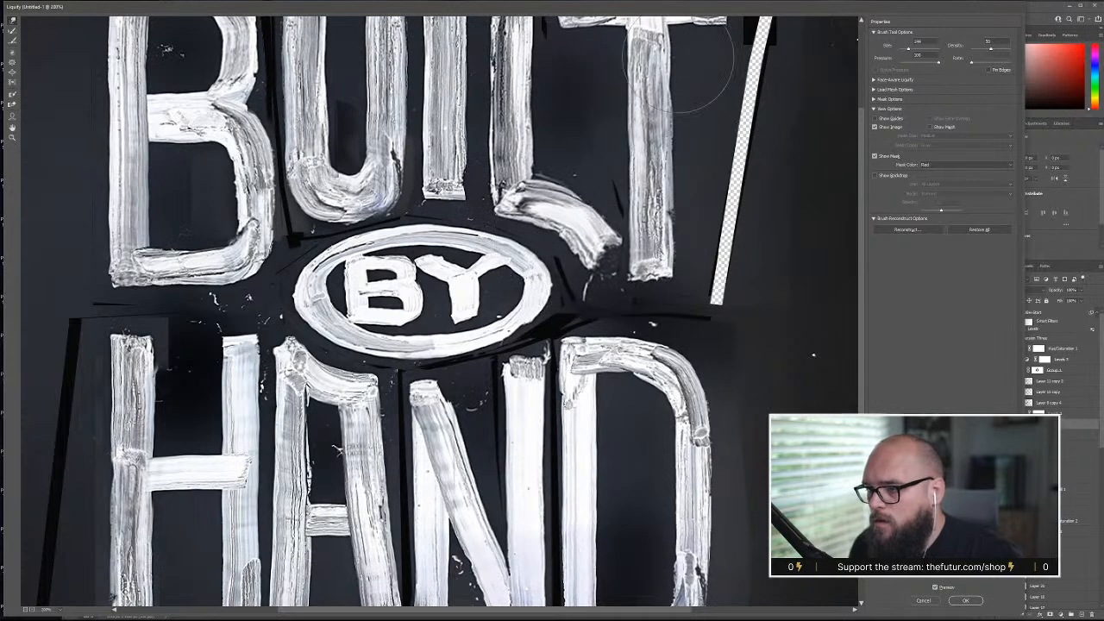
left_click(966, 602)
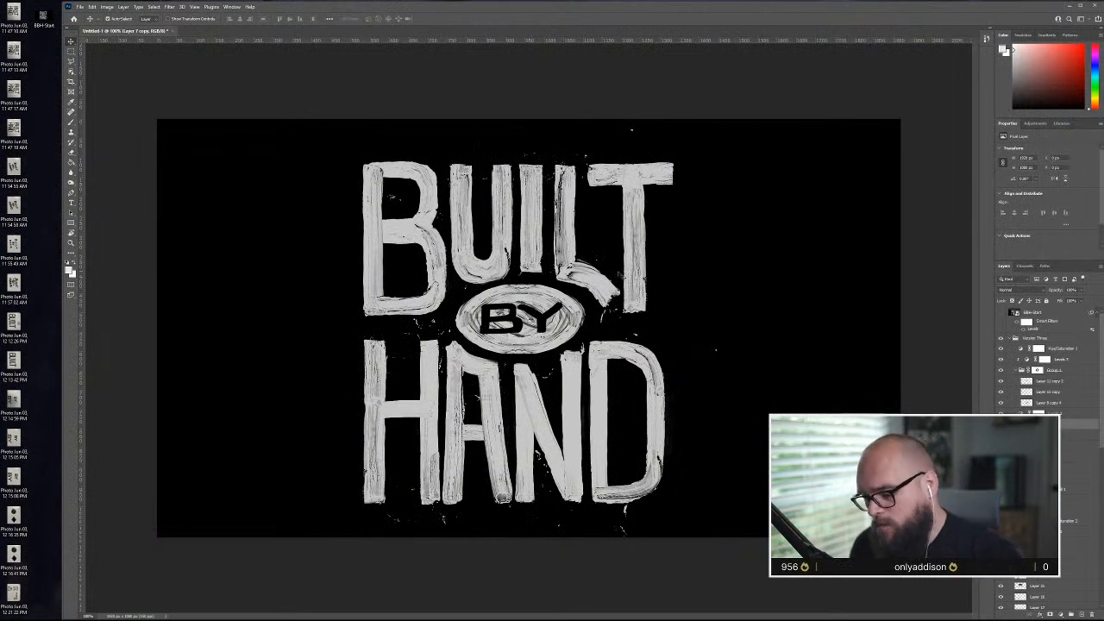
- Try to reshape the L's foot by warping a rectangular selection around it to follow the oval's curve
key("m")
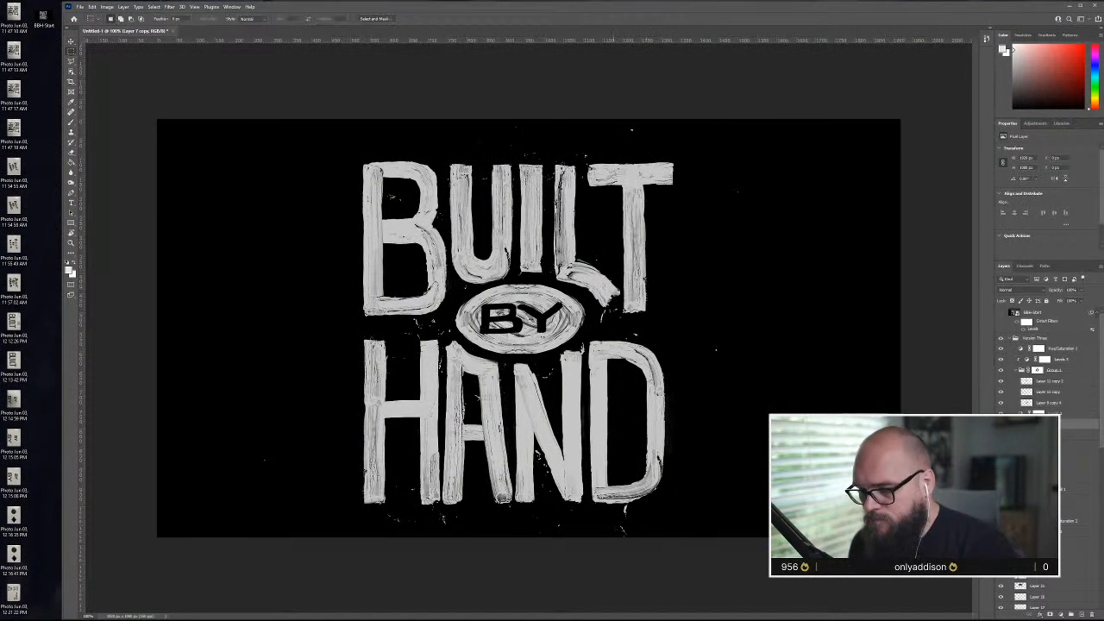
left_click_drag(550, 250, 635, 322)
key("ctrl+plus")
scroll(609, 312, "up", 5)
key("ctrl+t")
right_click(587, 283)
left_click(600, 333)
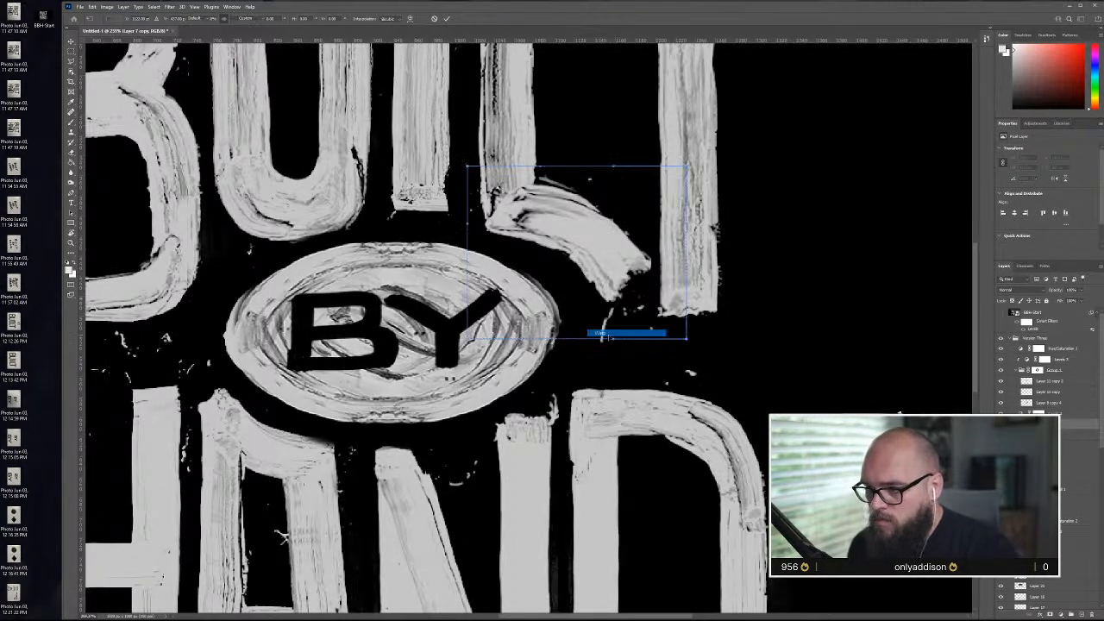
left_click_drag(567, 262, 583, 273)
left_click_drag(519, 228, 521, 200)
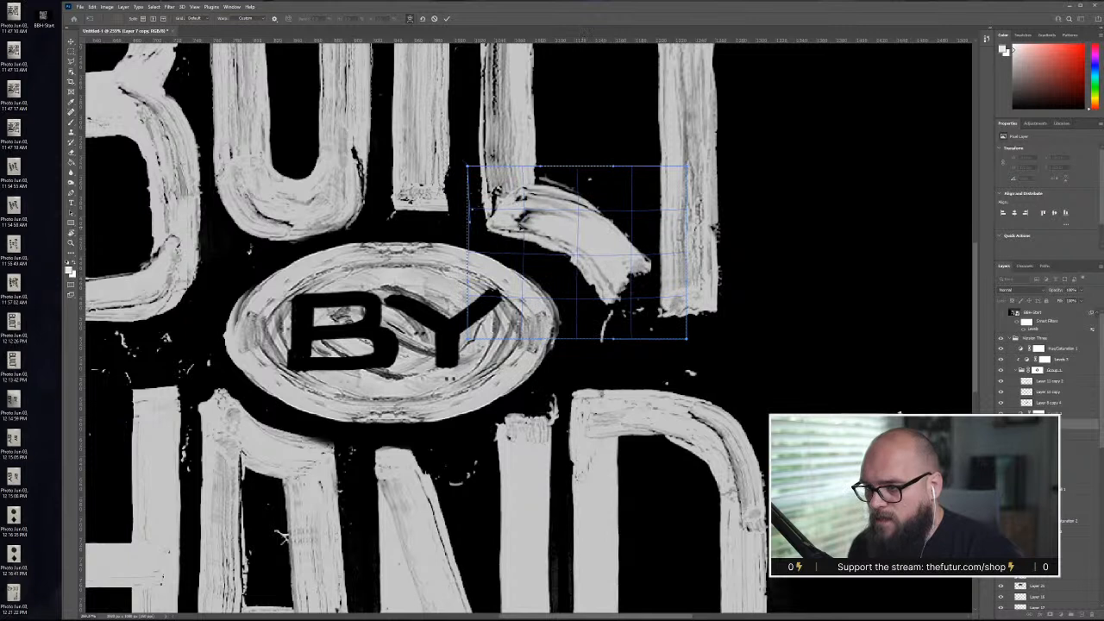
mouse_move(564, 260)
left_mouse_down()
mouse_move(610, 283)
mouse_move(621, 317)
left_mouse_up()
mouse_move(495, 215)
left_mouse_down()
mouse_move(484, 209)
mouse_move(520, 188)
left_mouse_up()
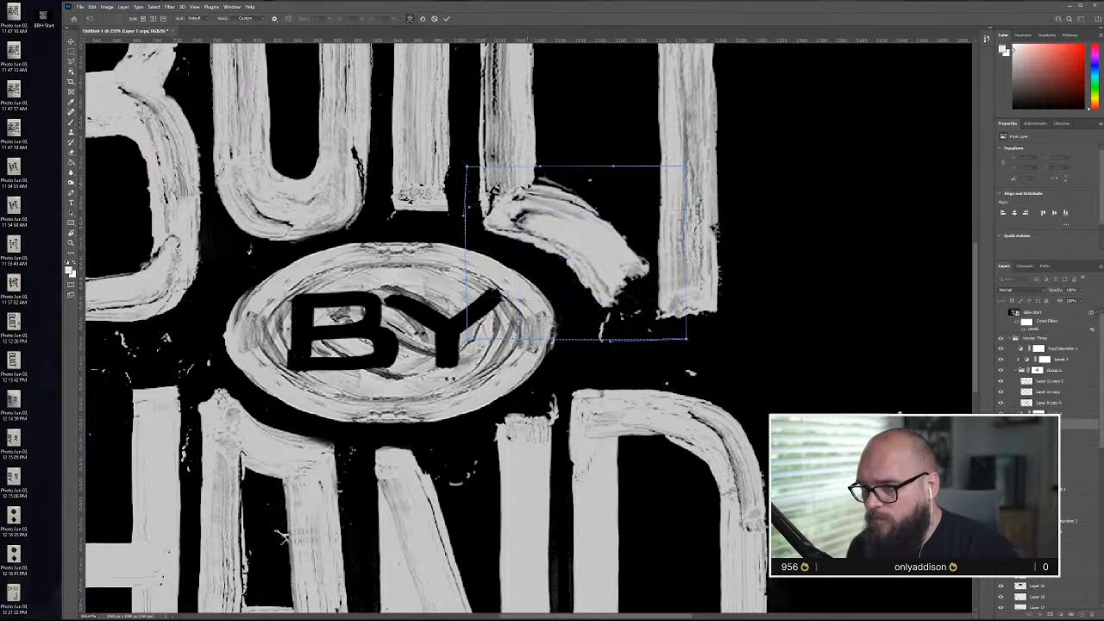
mouse_move(645, 284)
left_mouse_down()
mouse_move(653, 280)
mouse_move(637, 261)
left_mouse_up()
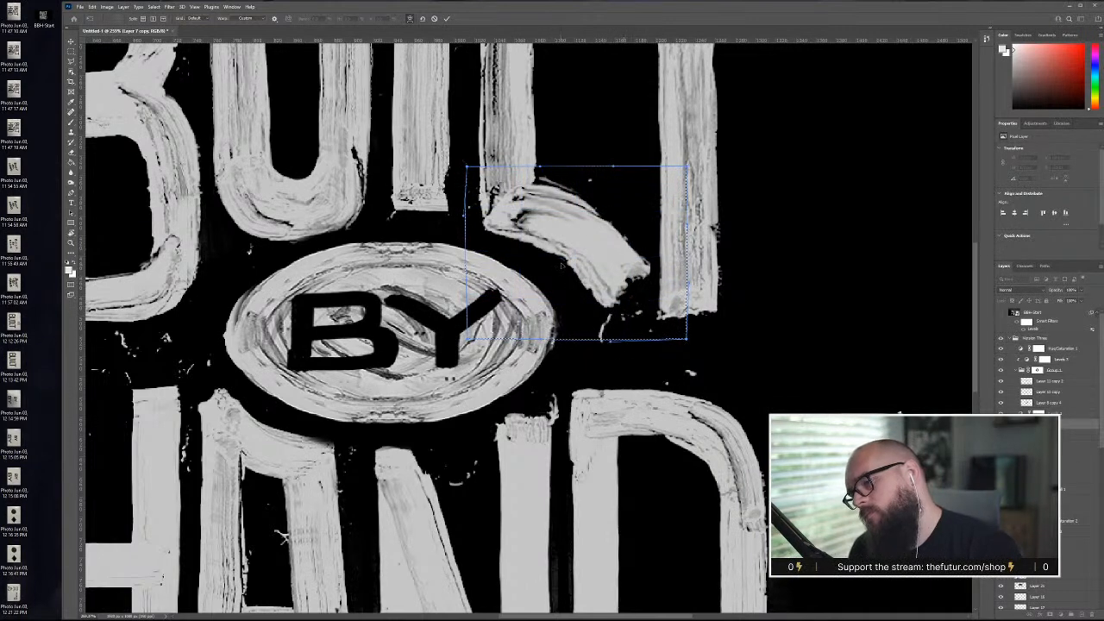
left_click_drag(595, 226, 599, 213)
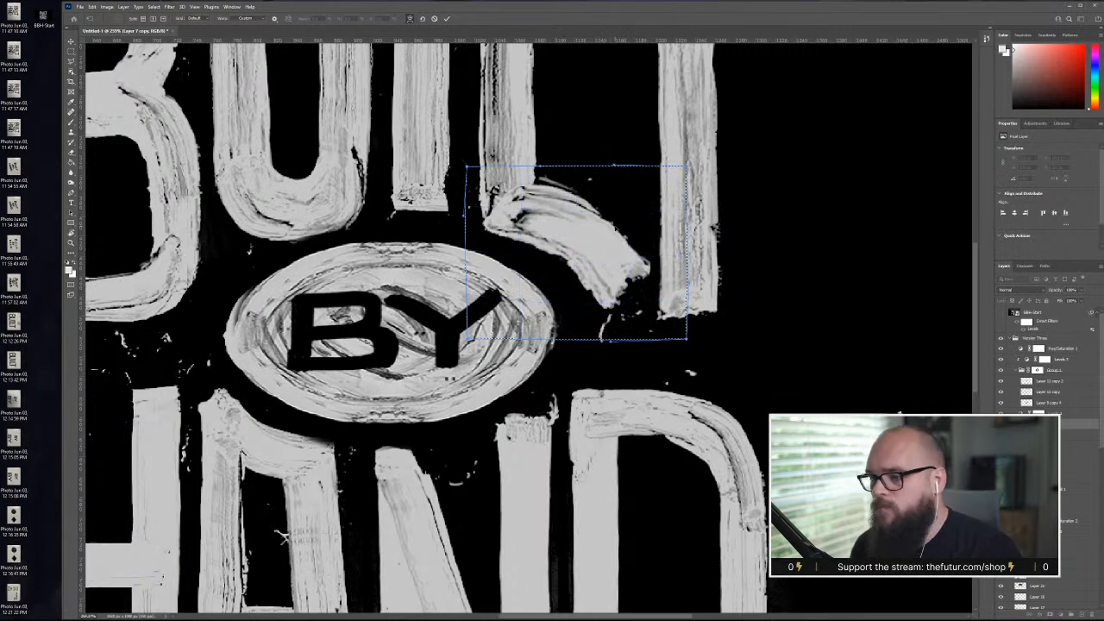
key("Return")
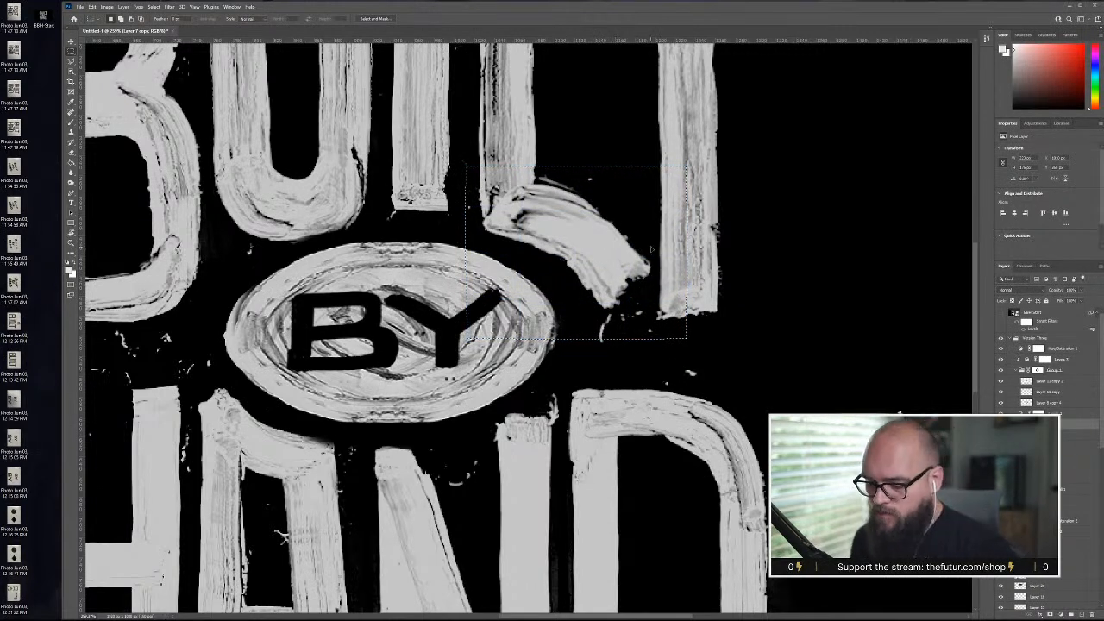
- Undo the warp of the L's foot and clear the rectangular selection
key("ctrl+0")
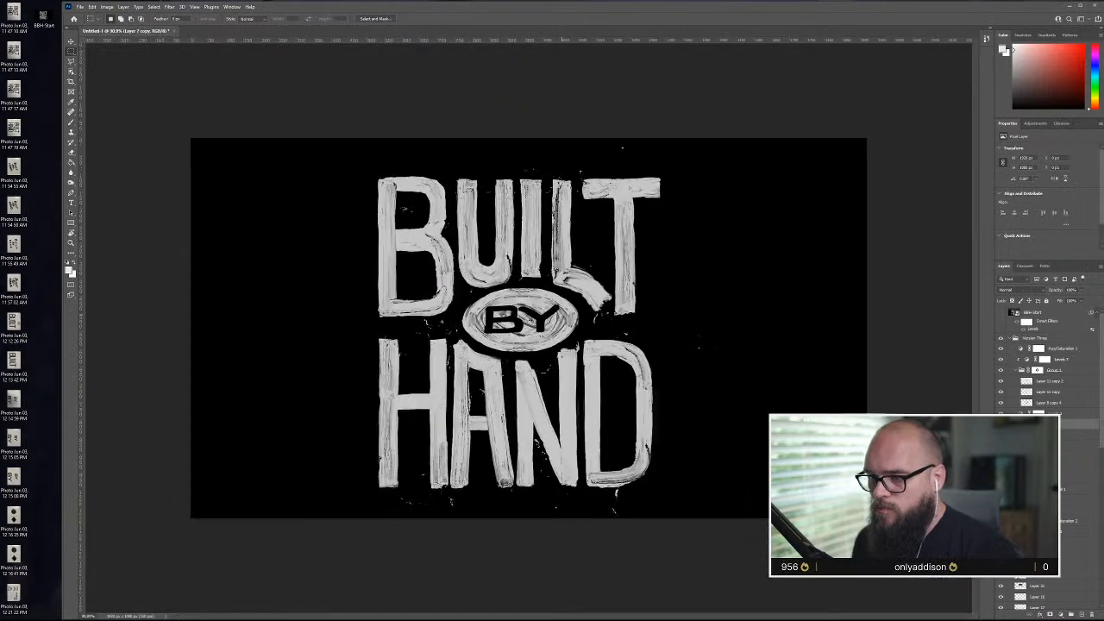
key("ctrl+minus")
key("ctrl+plus")
key("ctrl+plus")
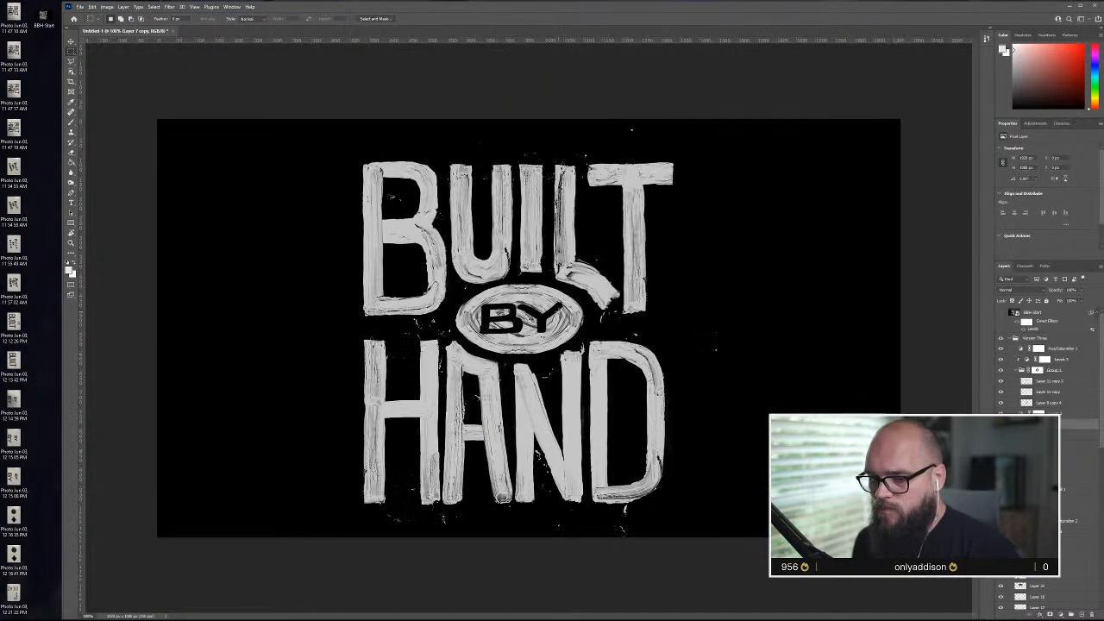
scroll(559, 312, "up", 2)
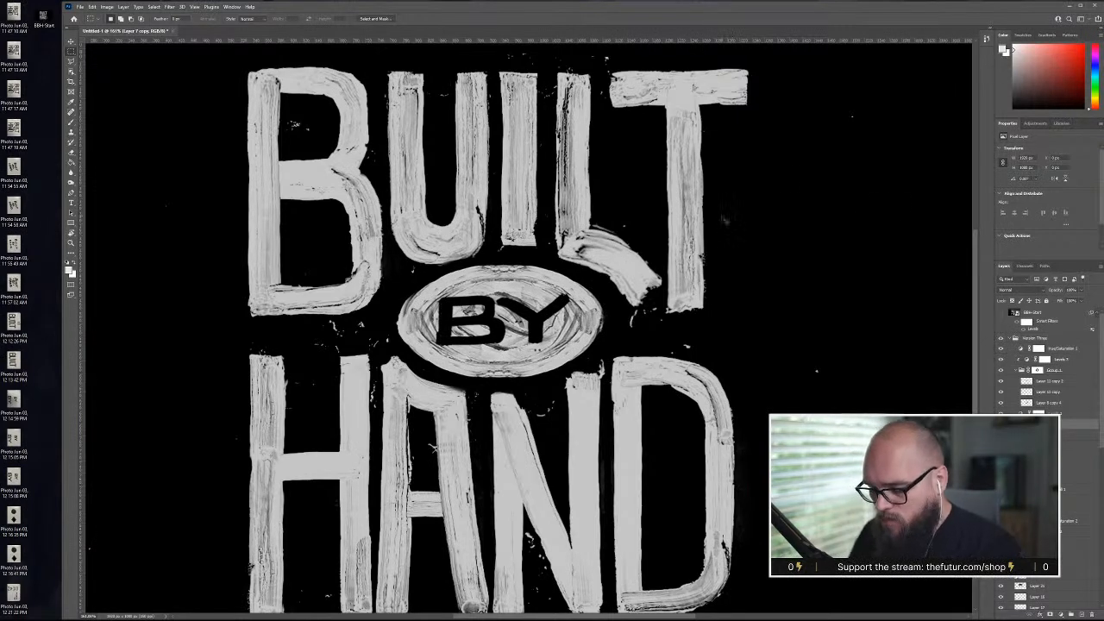
key("ctrl+z")
key("ctrl+z")
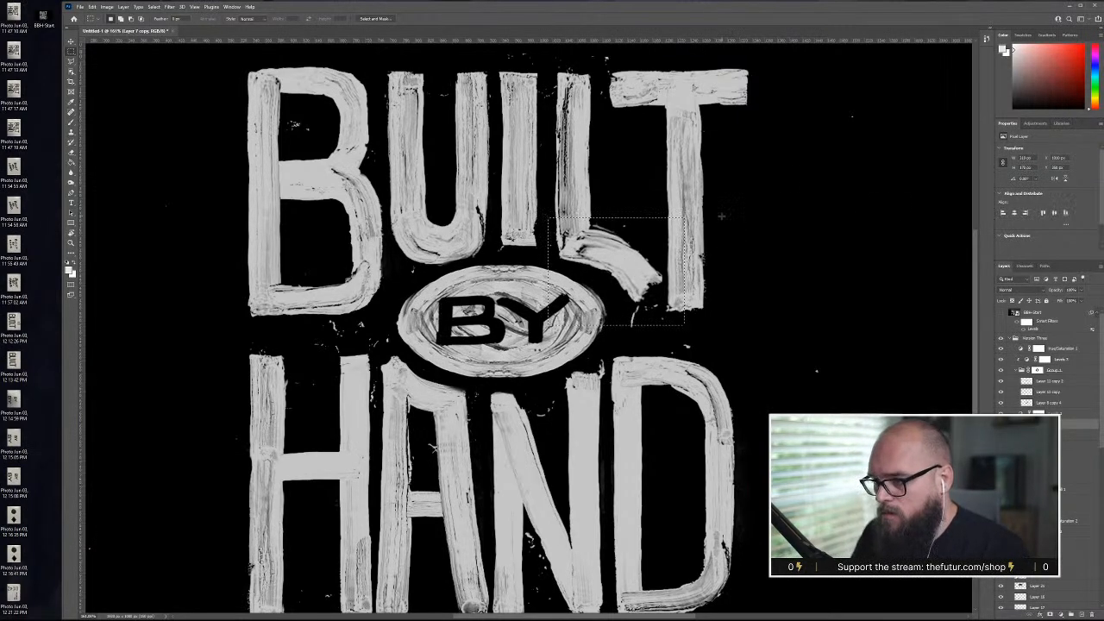
key("ctrl+d")
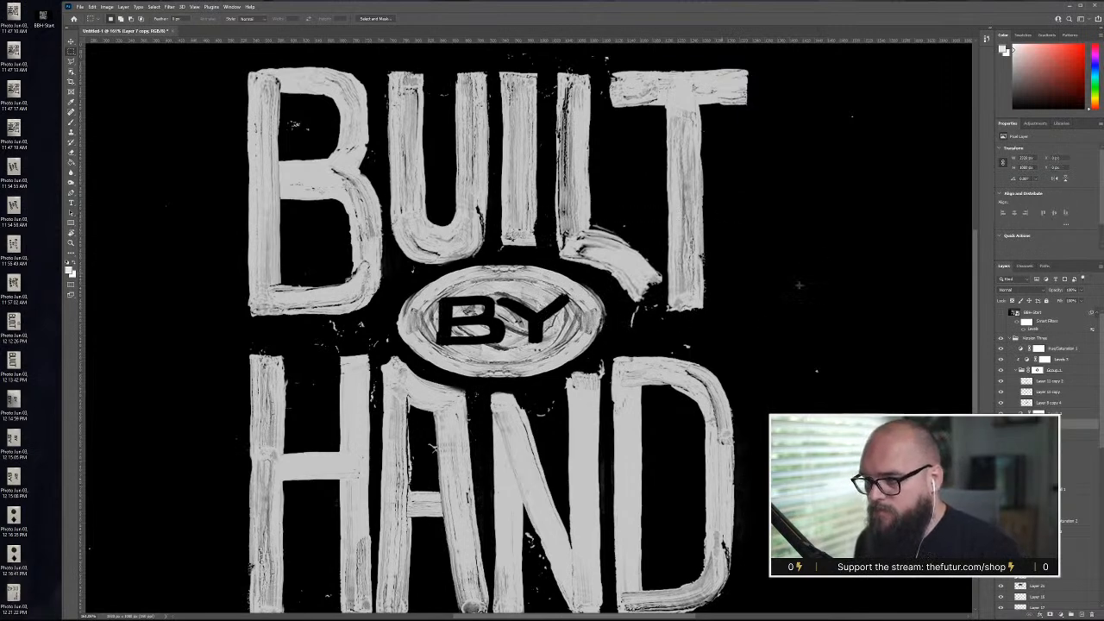
scroll(822, 256, "down", 10)
scroll(533, 349, "up", 5)
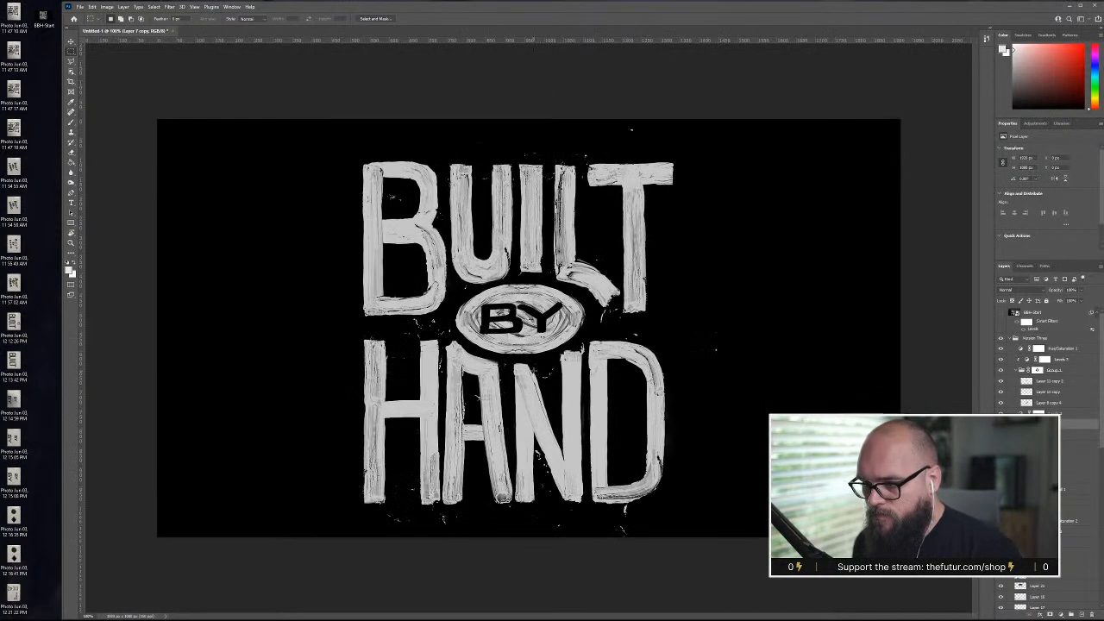
- Outline the L and T of BUILT with a polygonal selection and scale them up very slightly to extend lower
key("p")
key("l")
left_click(550, 153)
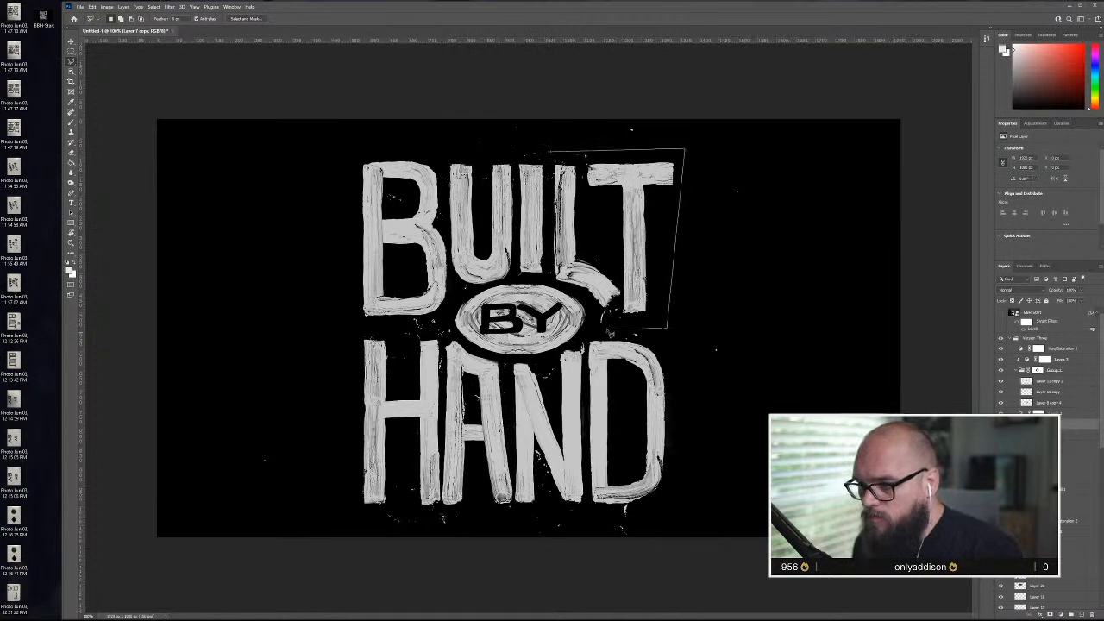
left_click(551, 154)
key("ctrl+t")
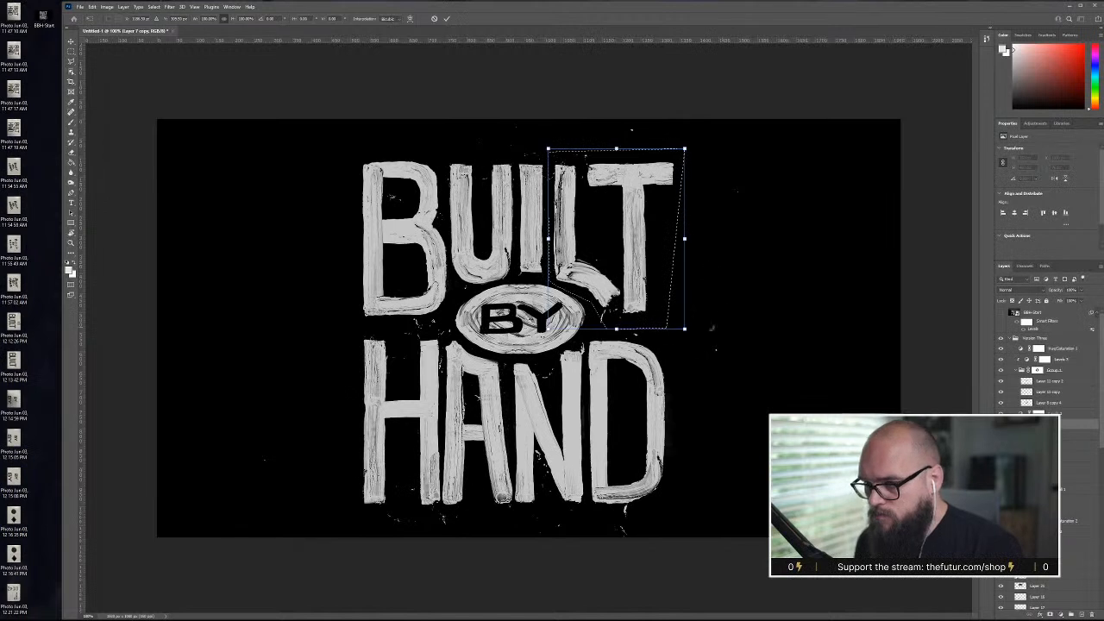
left_click_drag(687, 331, 692, 315)
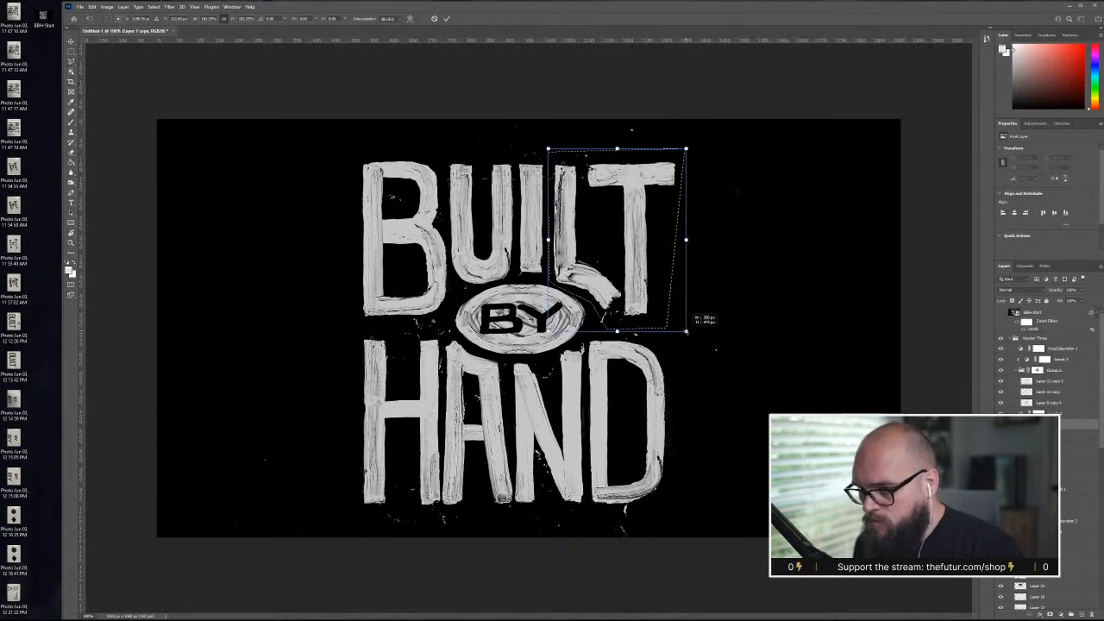
- Skew the selected L and T slightly along their vertical sides, apply the transform and clear the selection
right_click(615, 248)
left_click(647, 280)
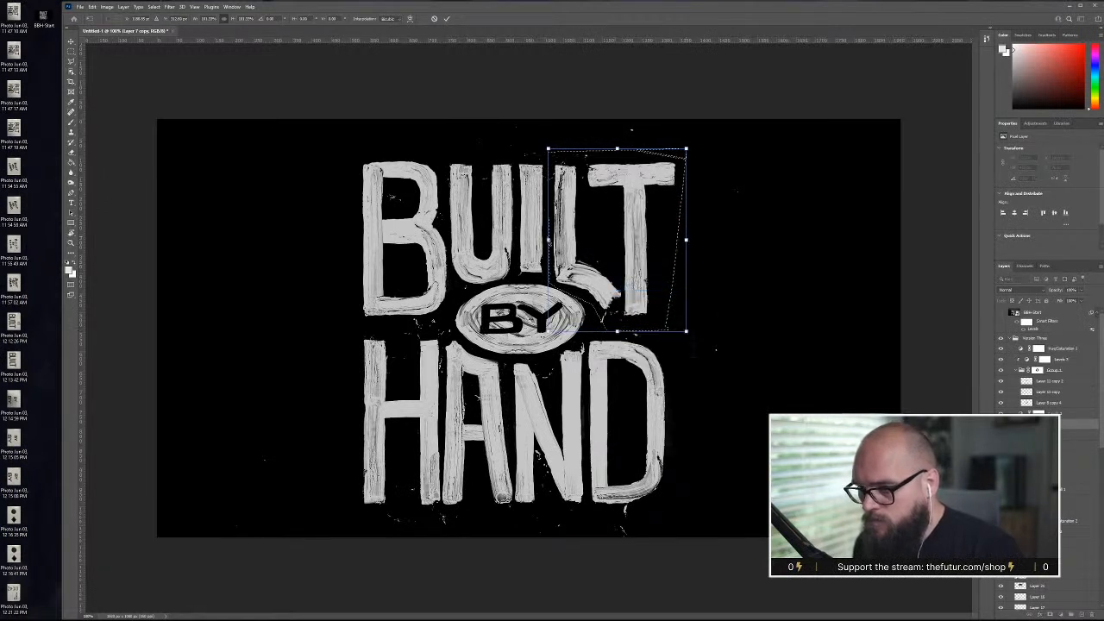
left_click_drag(549, 237, 549, 238)
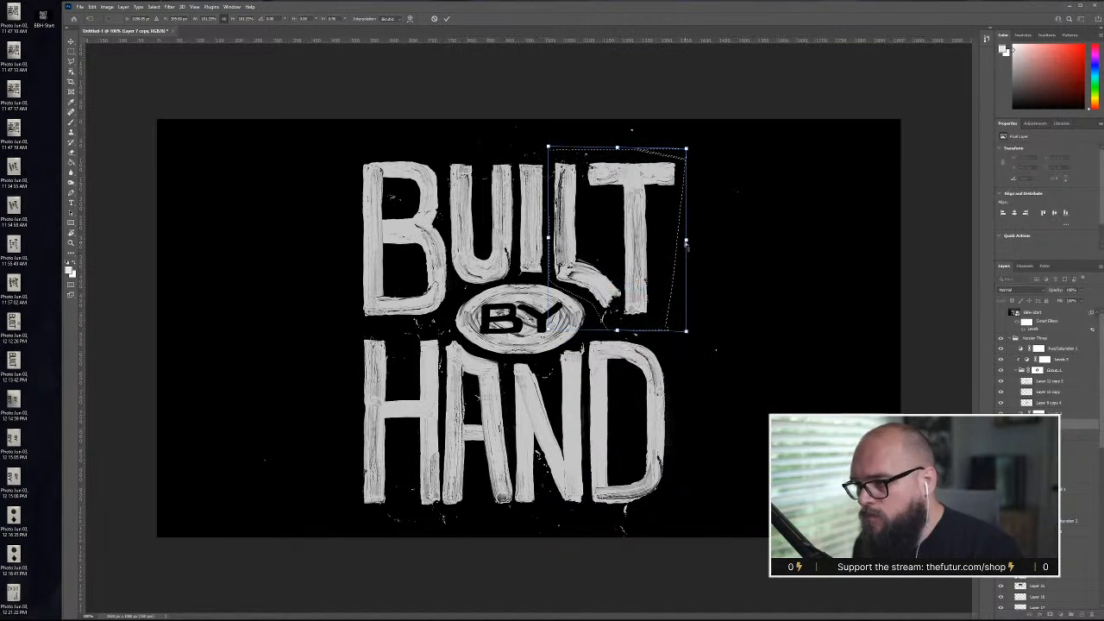
left_click_drag(686, 243, 687, 250)
key("Return")
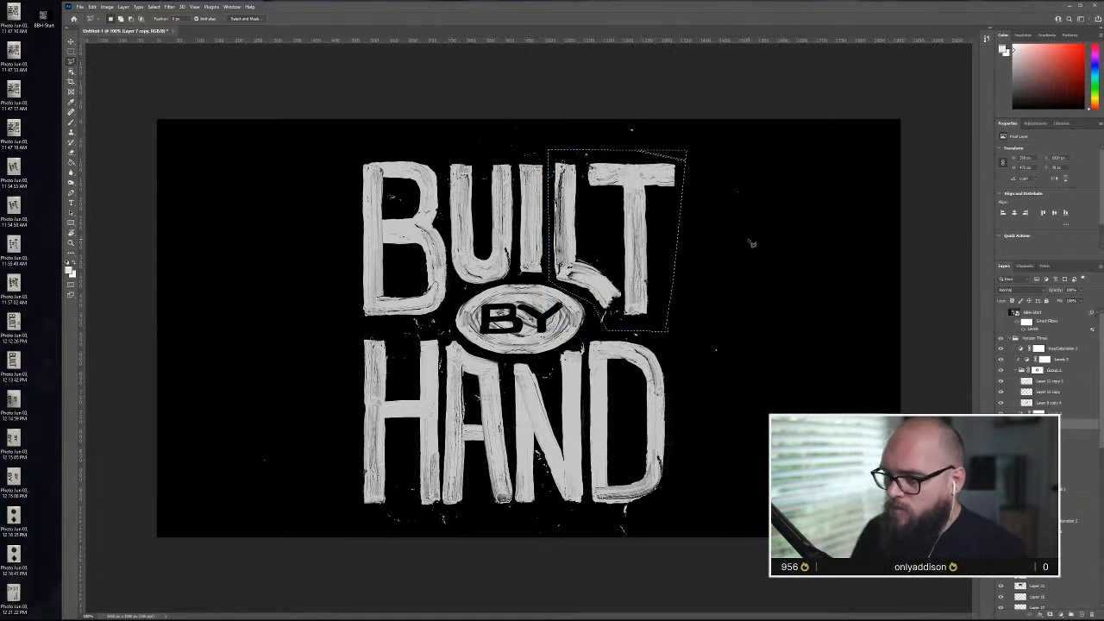
key("ctrl+d")
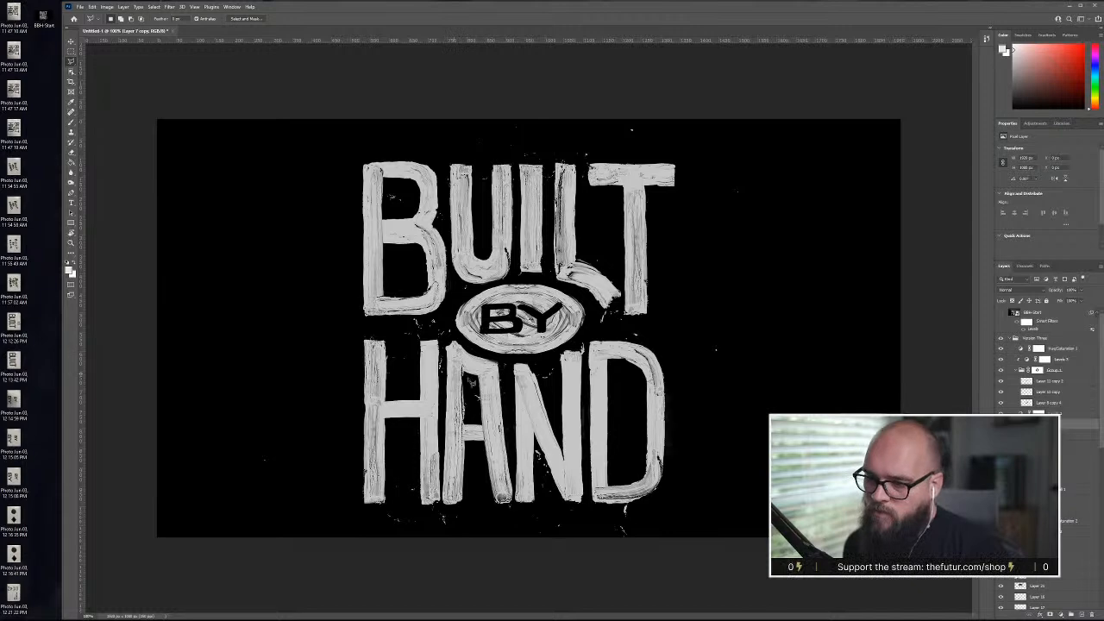
- Paint on the badge group's layer mask in black and white to refine the edges where the oval meets the surrounding letters
scroll(468, 370, "up", 5)
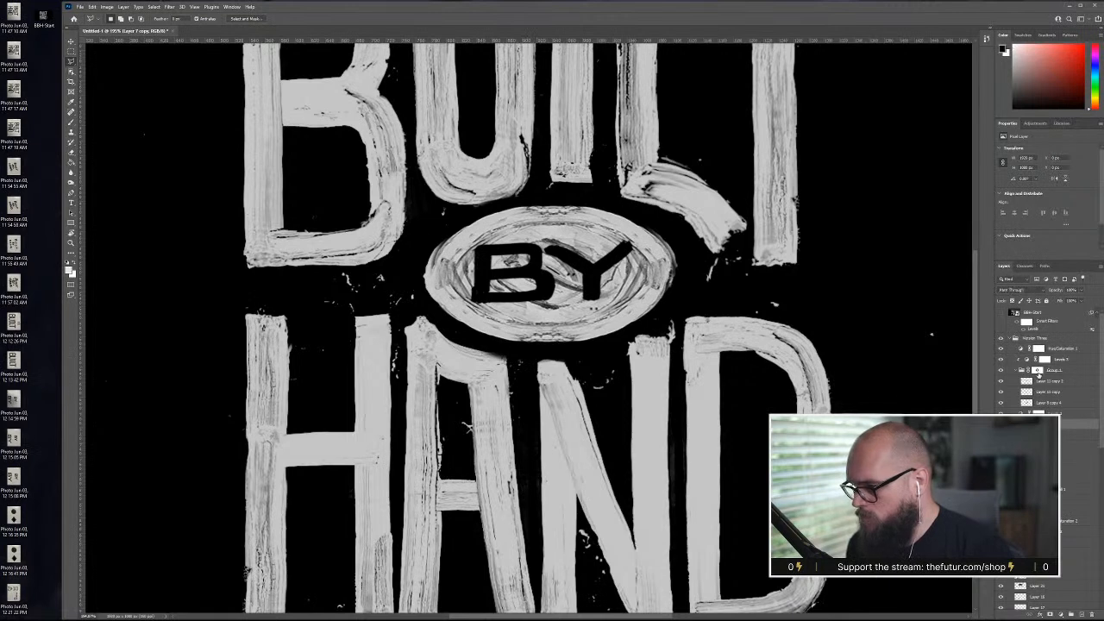
left_click(1038, 370)
scroll(498, 388, "up", 2)
key("b")
right_click(495, 373)
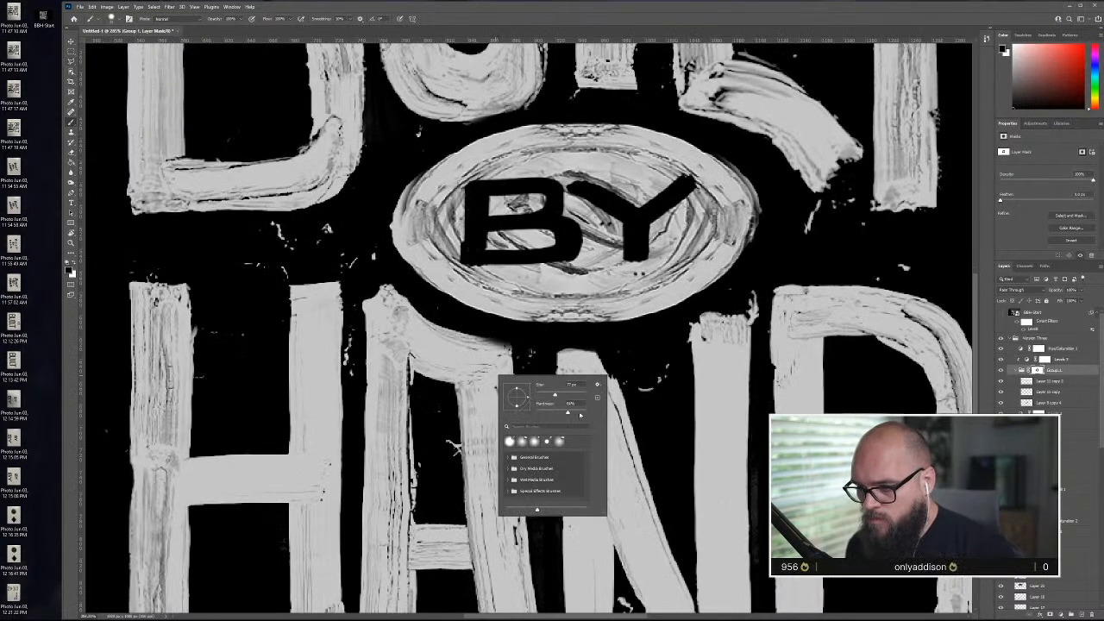
key("Return")
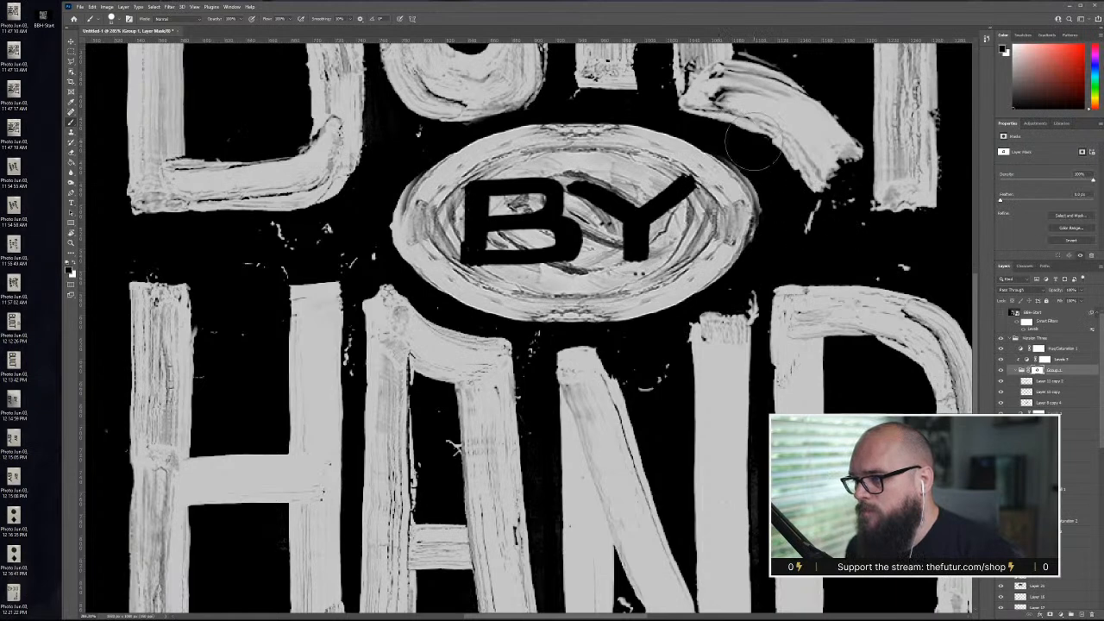
key("x")
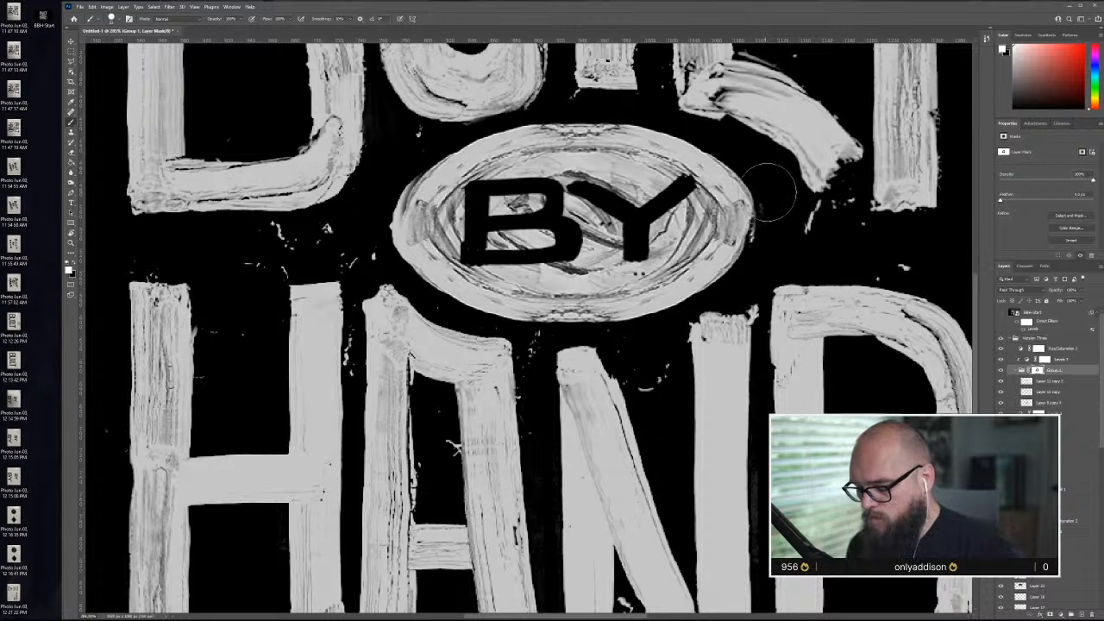
key("x")
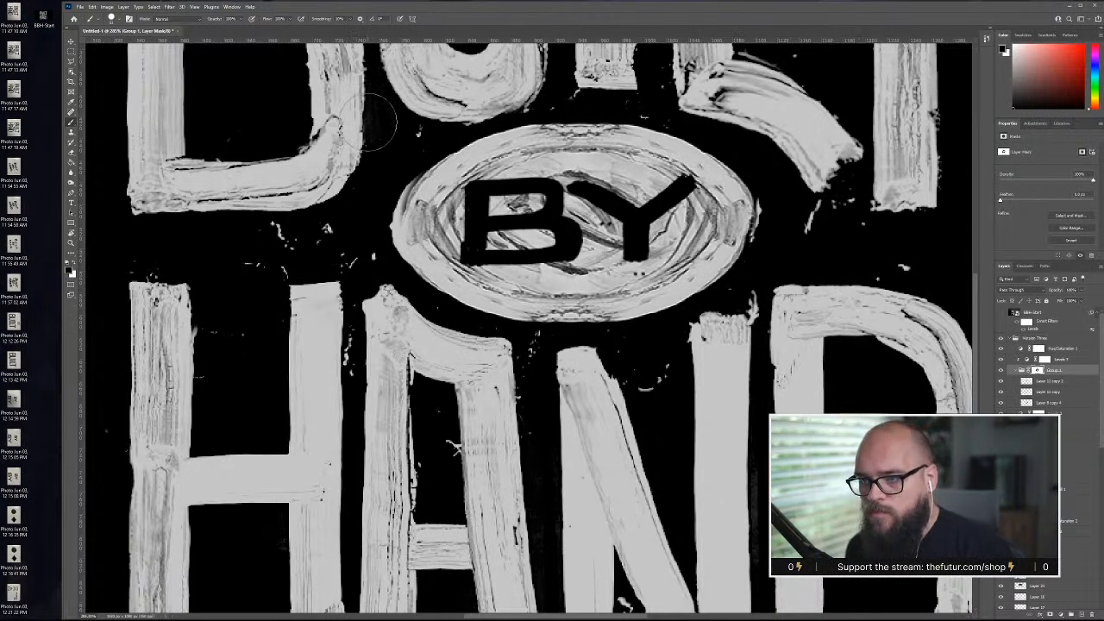
- Use the Burn tool with the Shadows range on the main lettering layer to darken the background around BUILT
scroll(337, 186, "up", 5)
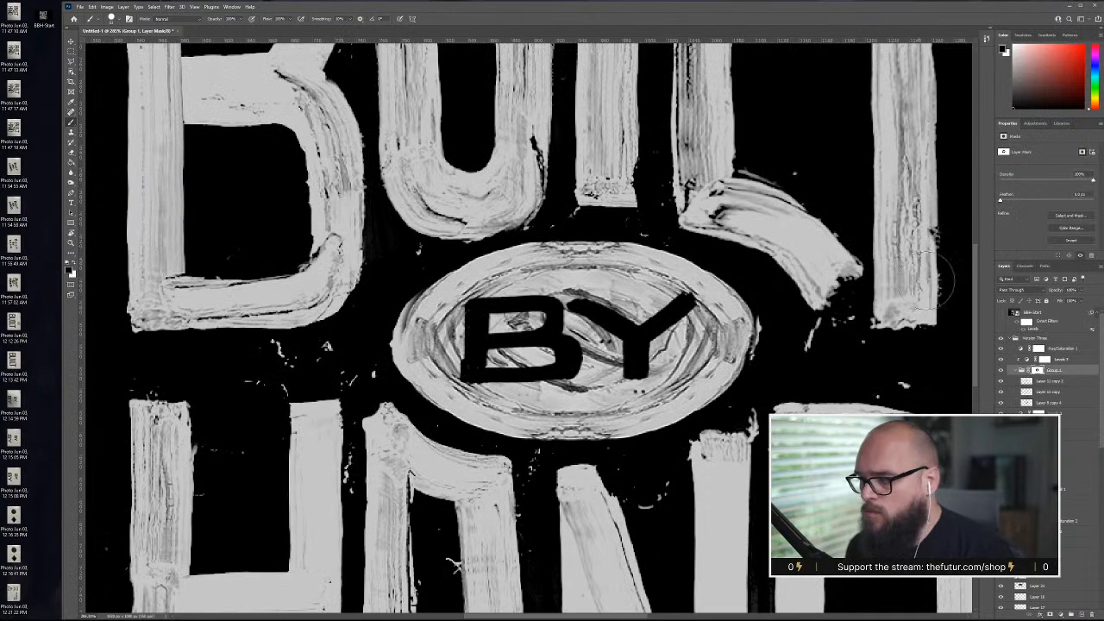
left_click(1070, 424)
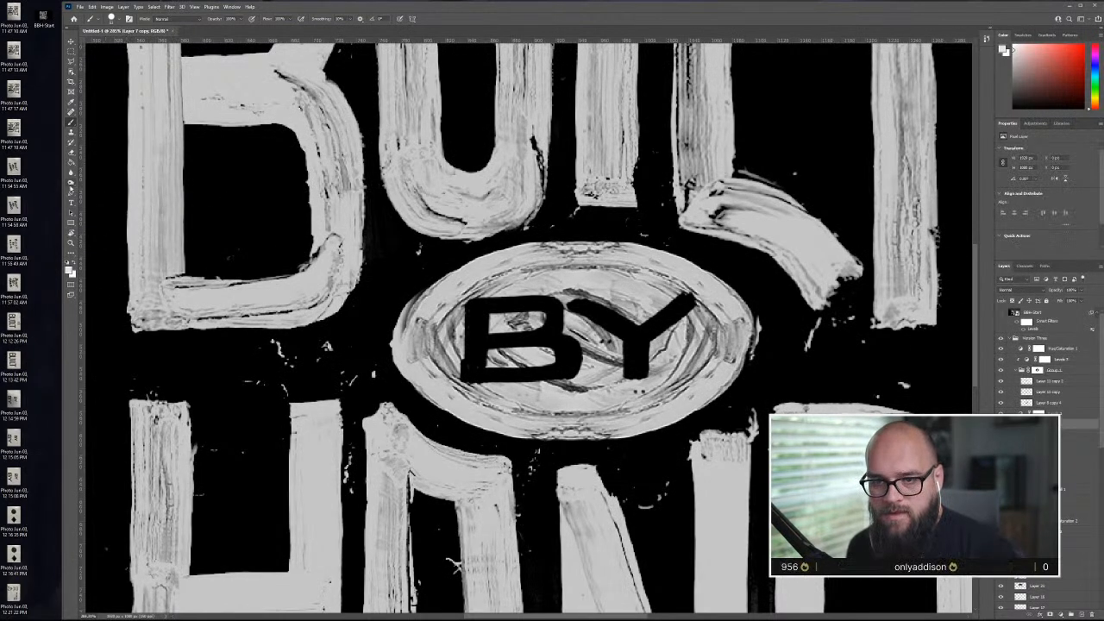
left_click(72, 183)
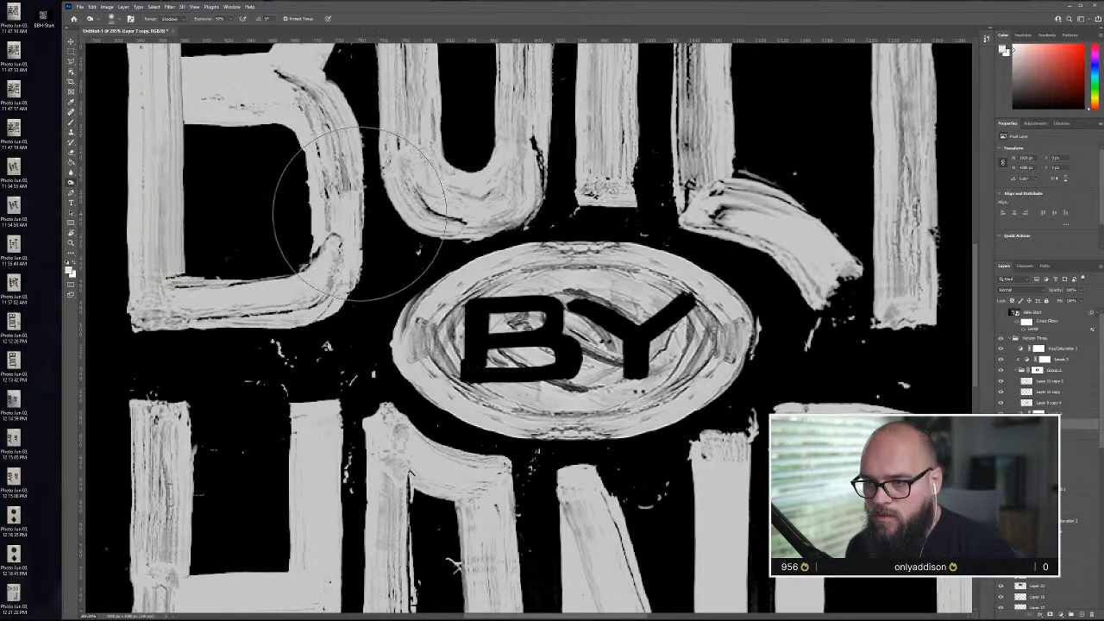
scroll(337, 259, "up", 2)
scroll(336, 259, "up", 5)
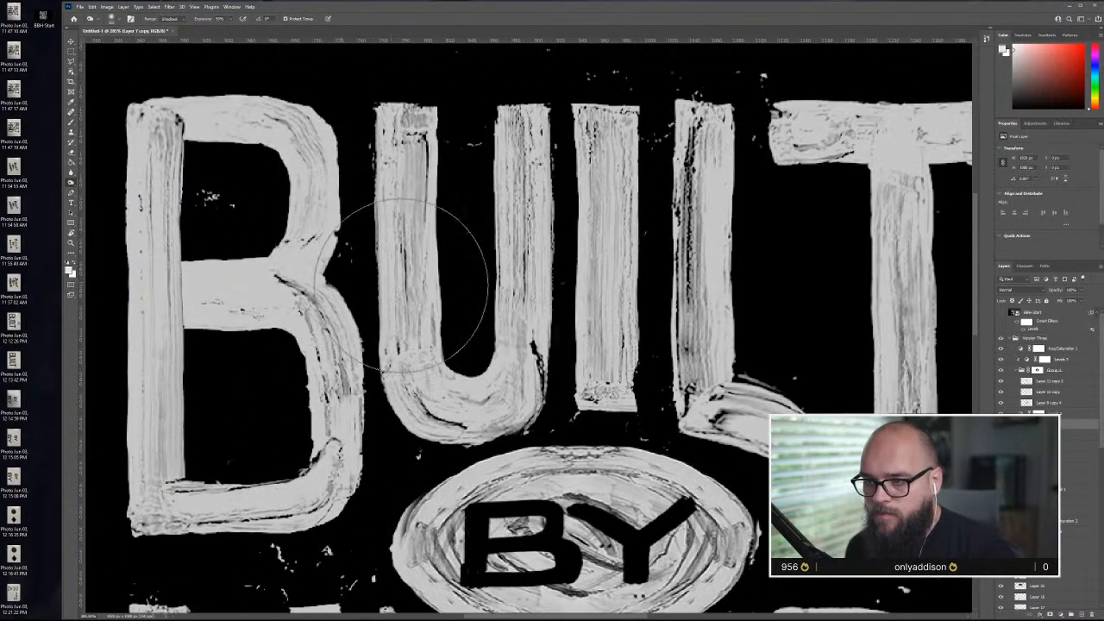
scroll(285, 397, "down", 6)
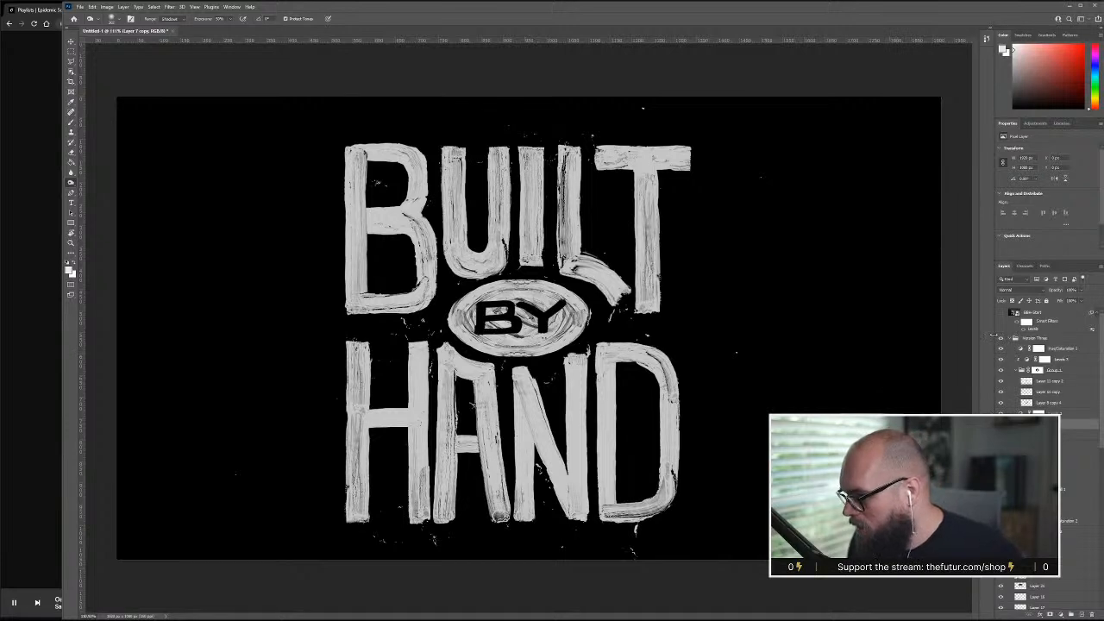
- Compare the lettering versions by toggling the visibility of the Version Three, Version Two and Version One groups
left_click(1002, 338)
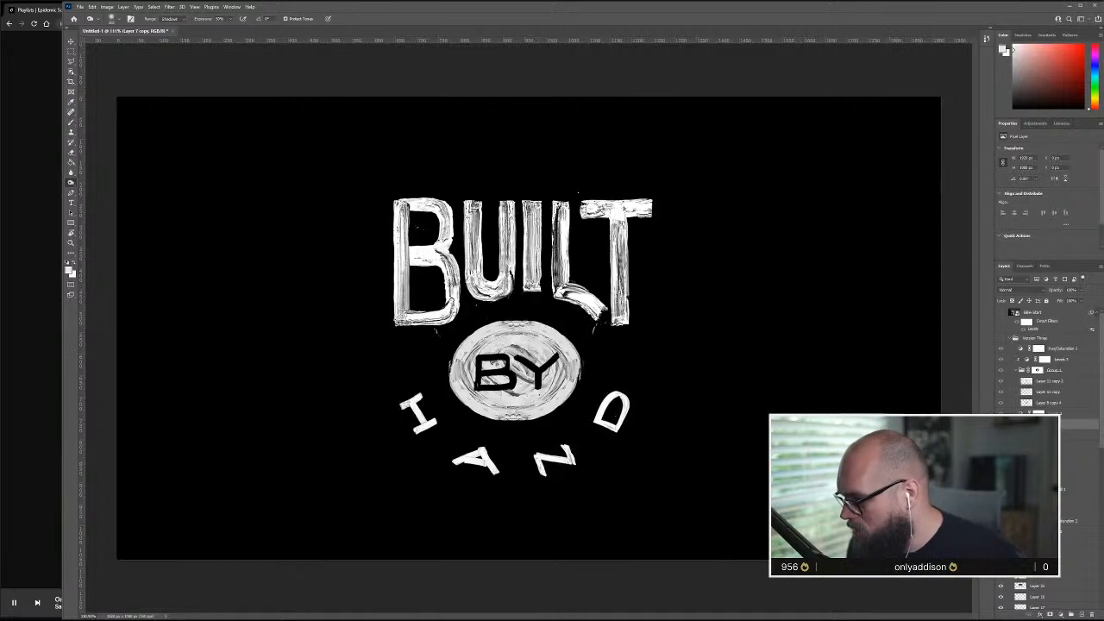
left_click(1000, 511)
scroll(1000, 510, "down", 10)
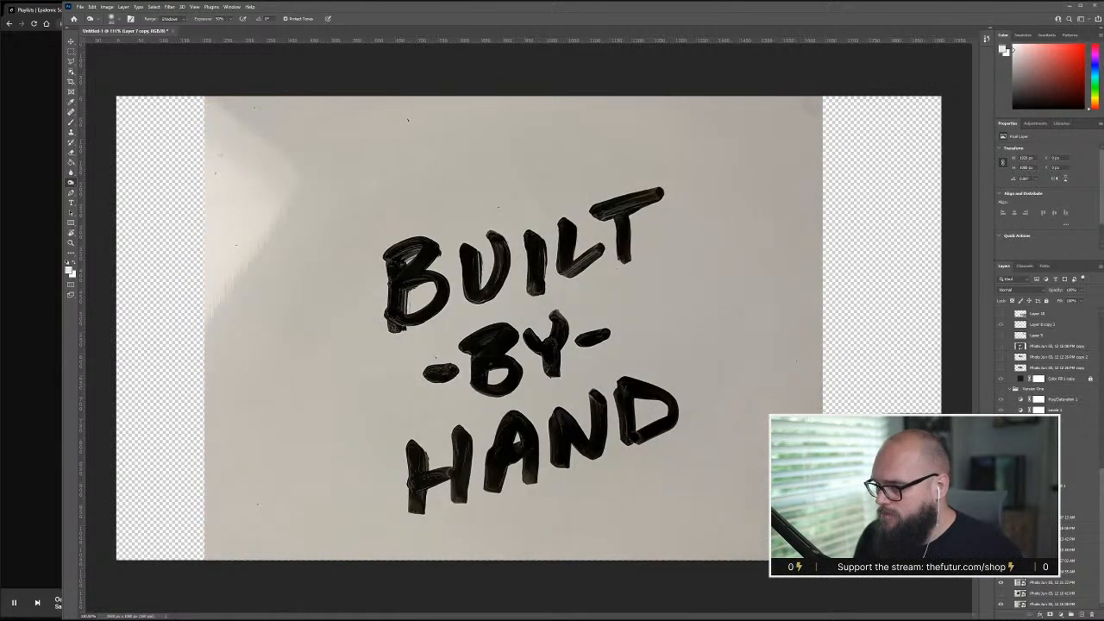
scroll(1048, 457, "up", 3)
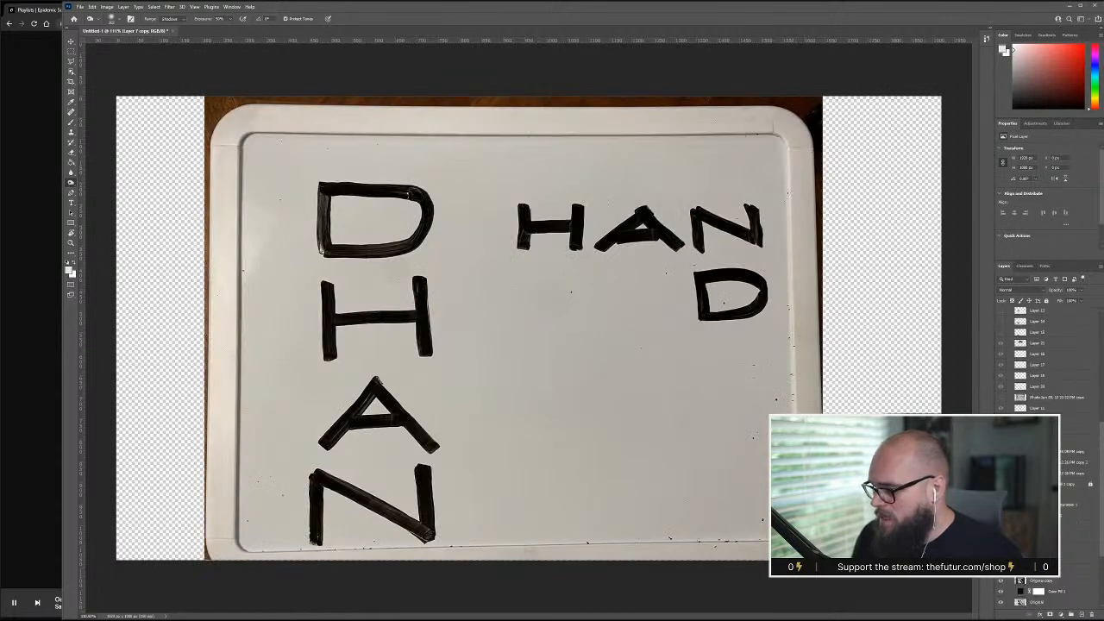
scroll(1048, 388, "down", 3)
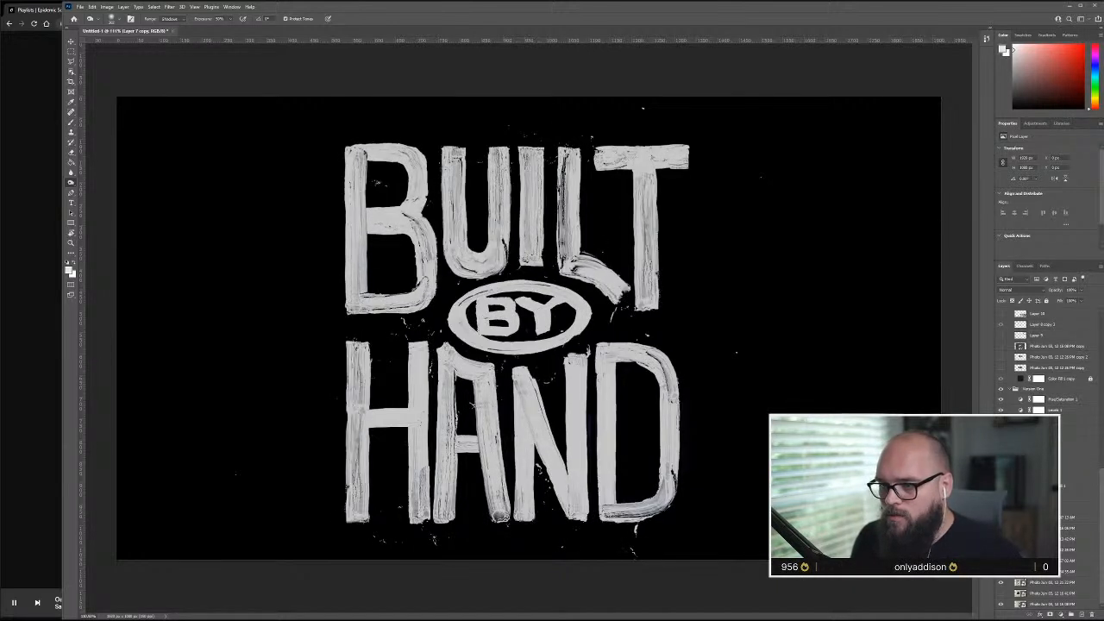
scroll(1047, 363, "down", 3)
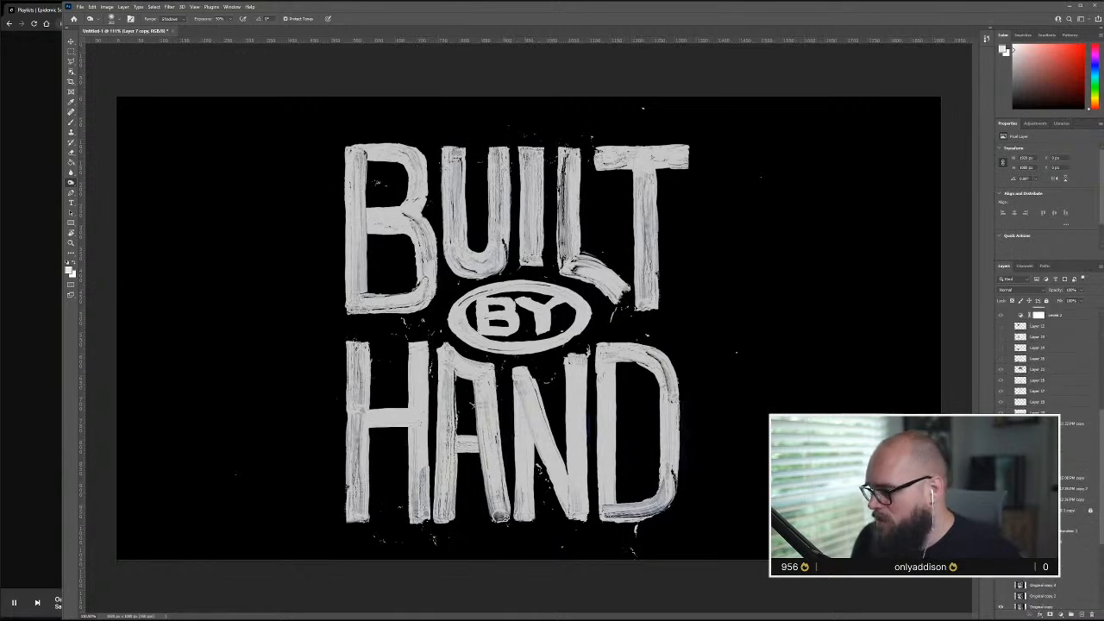
scroll(1048, 362, "up", 4)
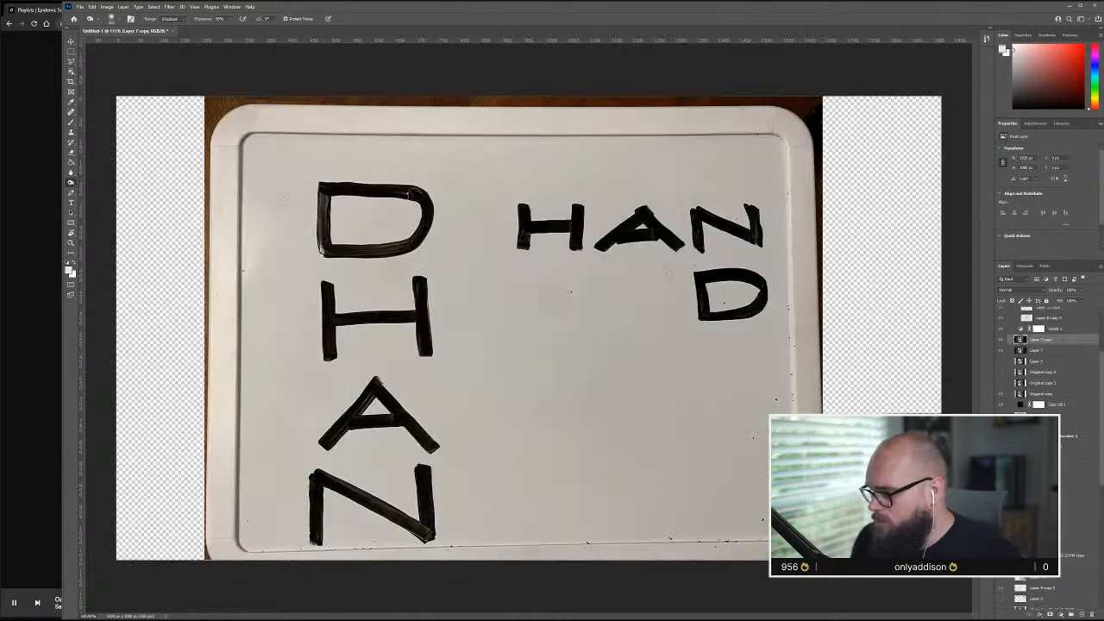
- Hide the Version Two group and show the Version Three group again
key("ctrl+z")
scroll(1047, 354, "down", 2)
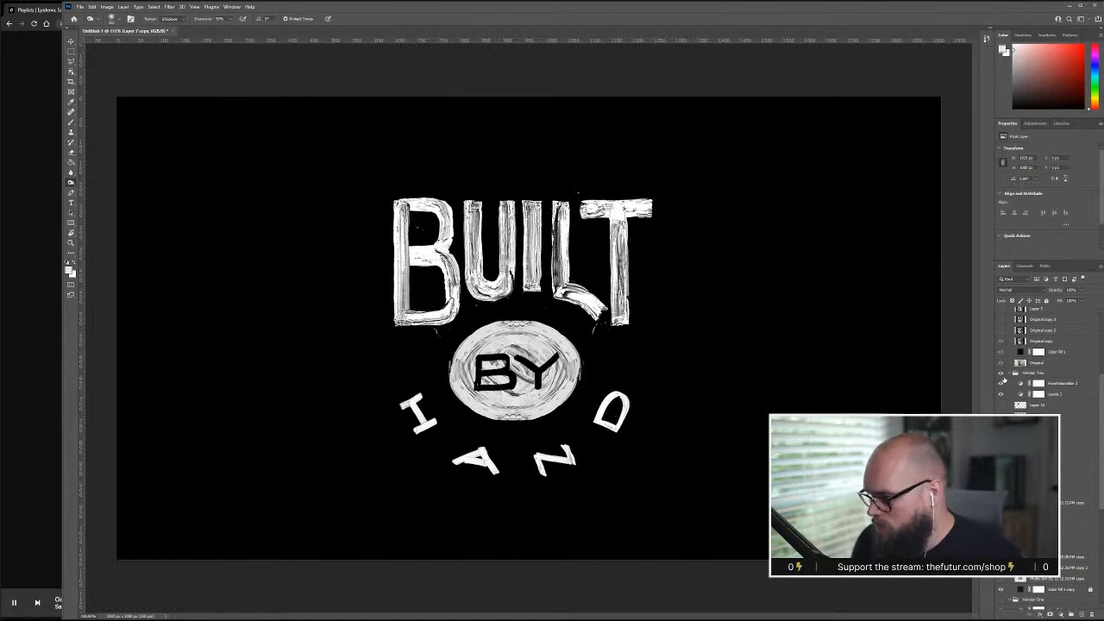
left_click(1003, 376)
scroll(1013, 401, "down", 2)
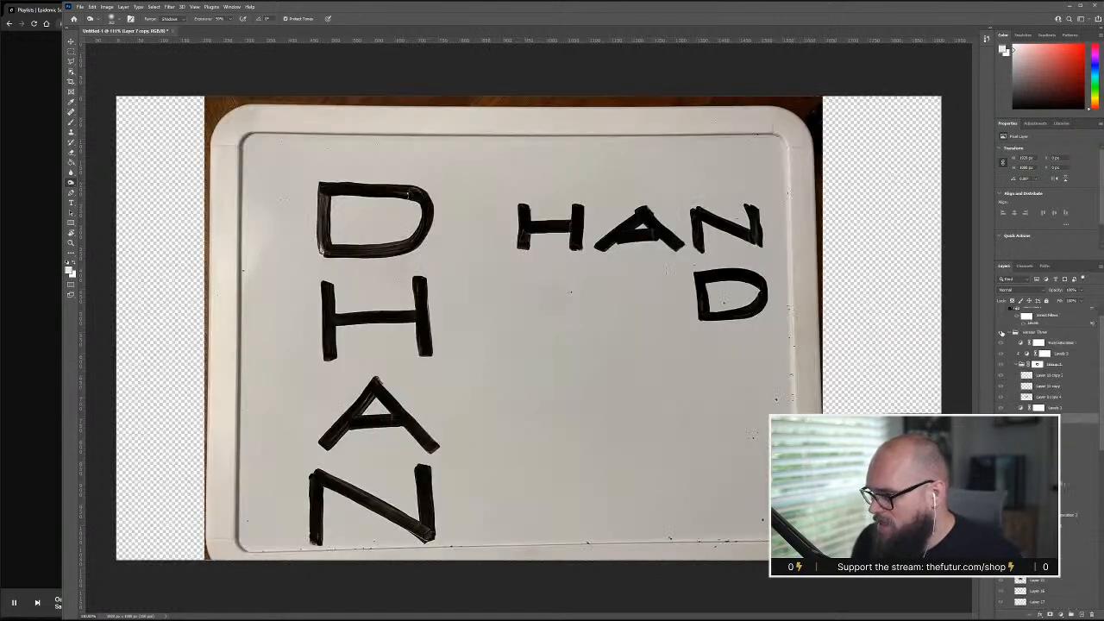
left_click(1001, 333)
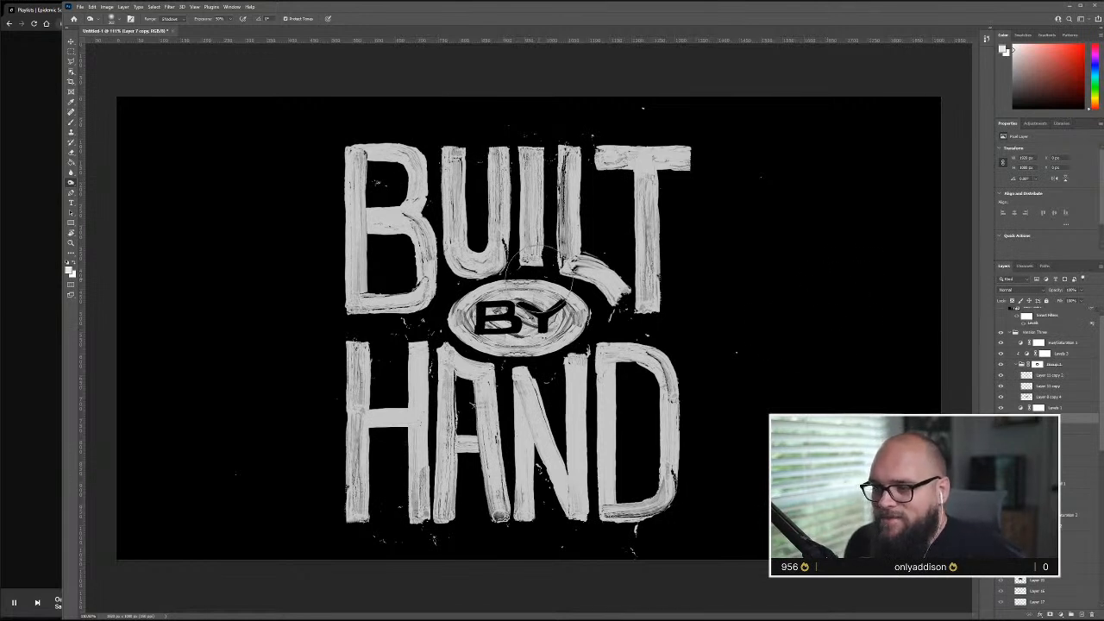
left_click_drag(351, 226, 384, 186)
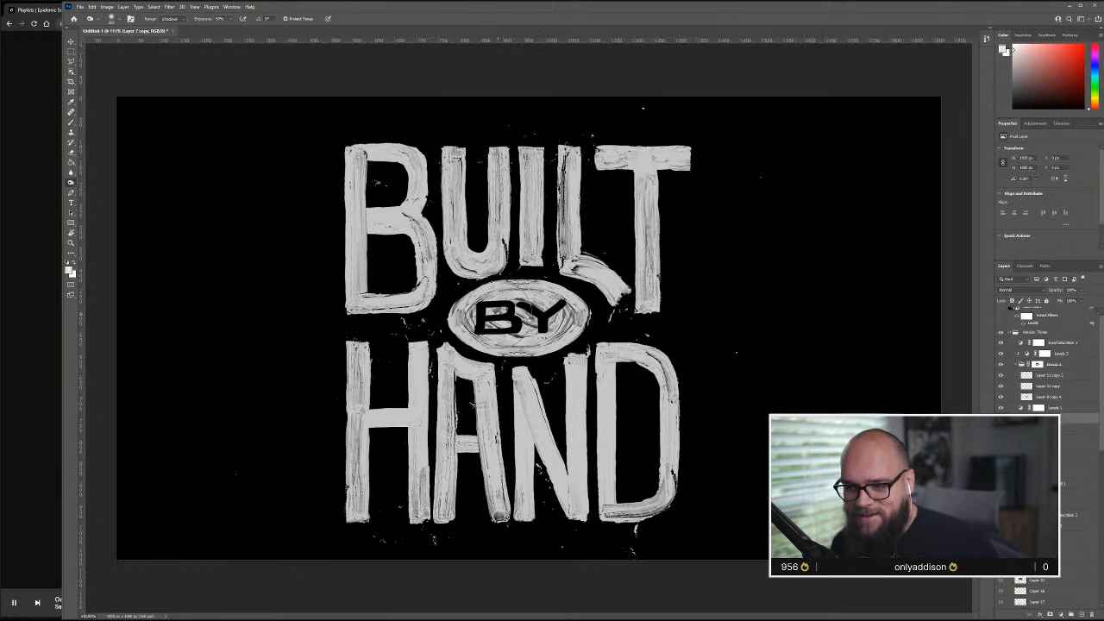